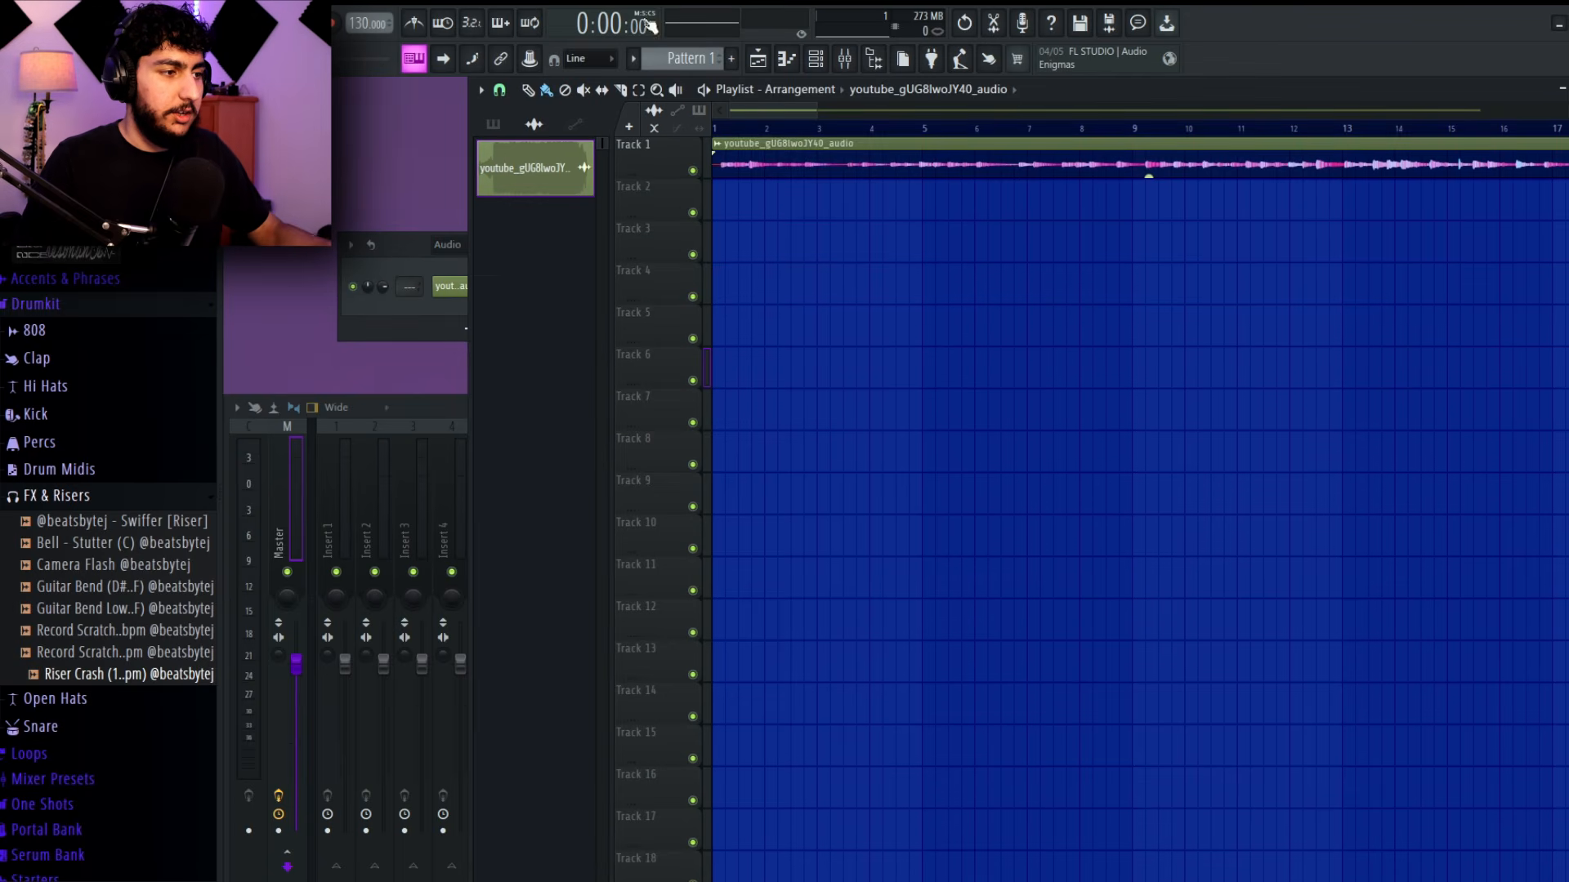
pyautogui.scroll(-4, 915, 269)
pyautogui.click(1112, 243)
pyautogui.rightClick(1116, 255)
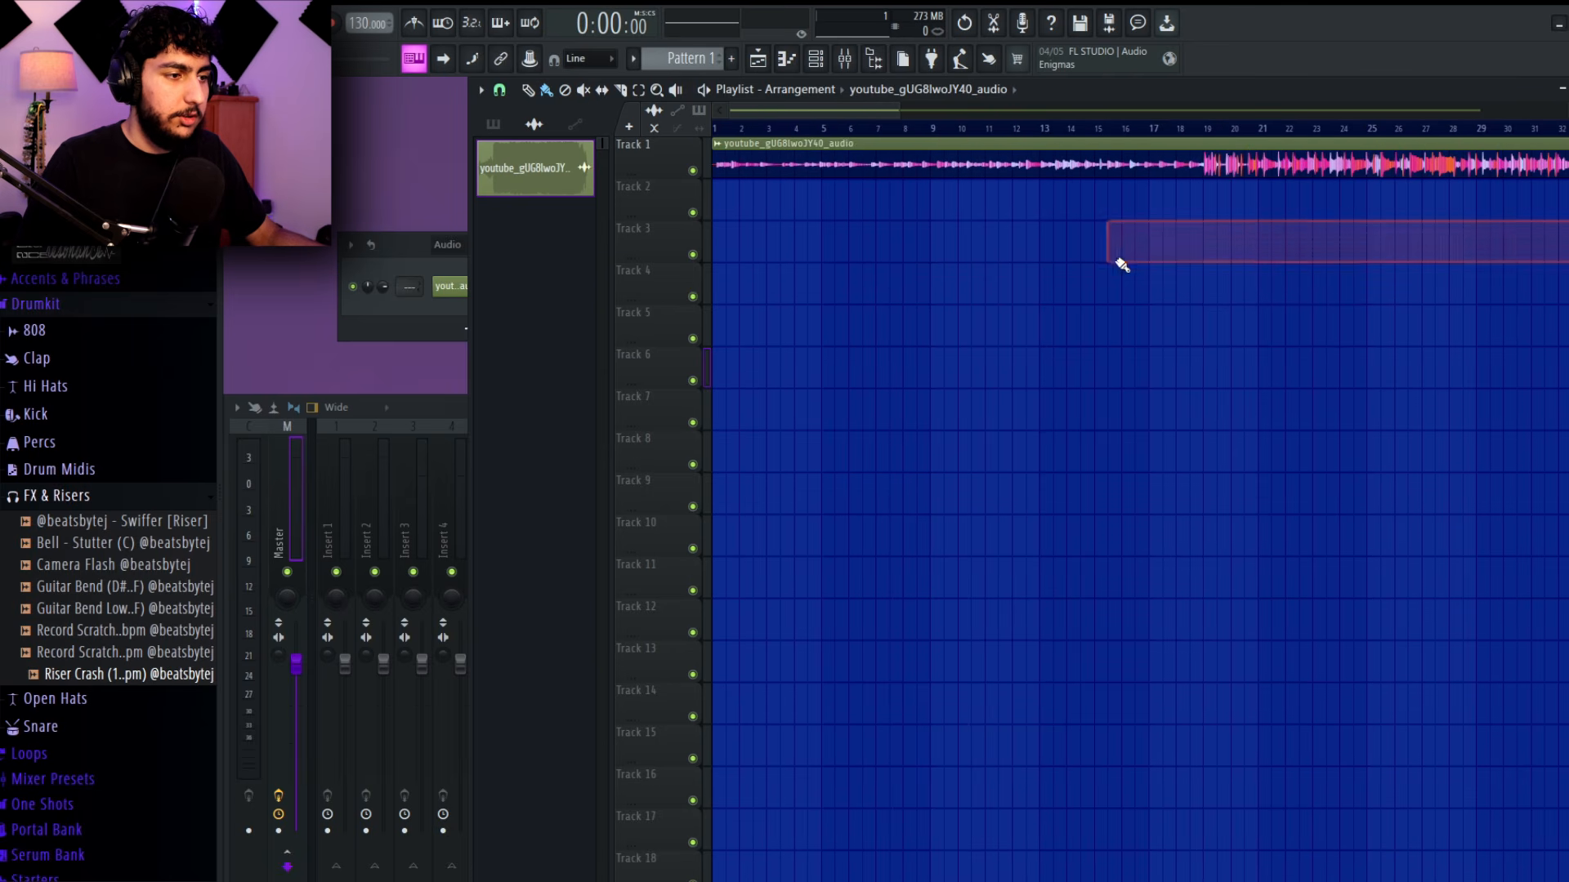
# Slice the Track 1 audio clip at the point where its waveform starts after the opening silence
pyautogui.scroll(3, 825, 326)
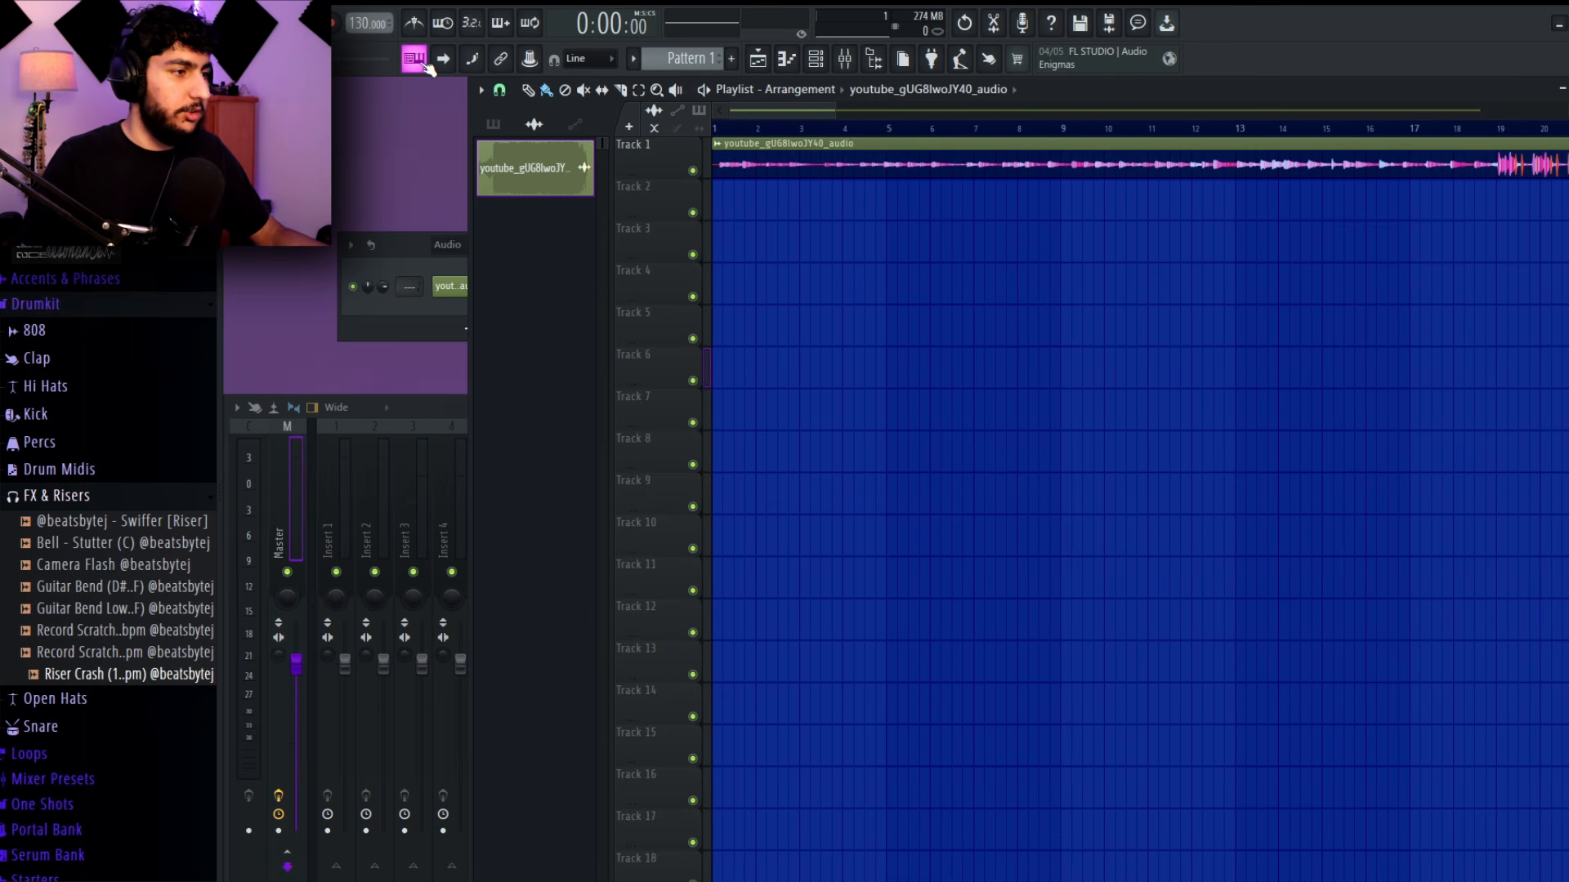
pyautogui.scroll(6, 736, 179)
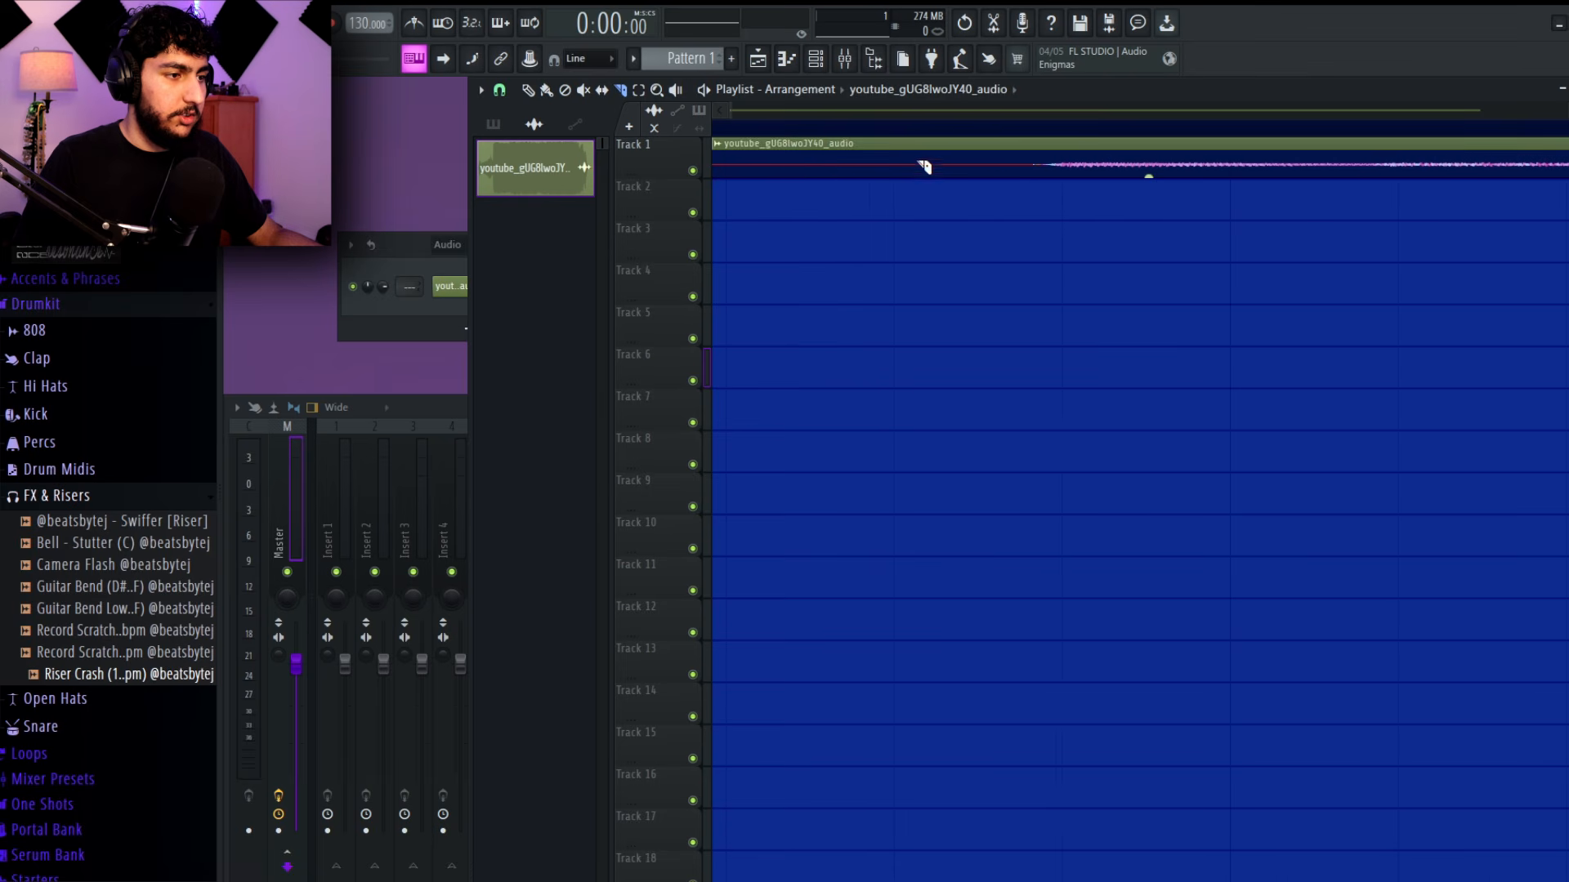
pyautogui.moveTo(1049, 186); pyautogui.dragTo(1048, 197)
pyautogui.scroll(-2, 865, 267)
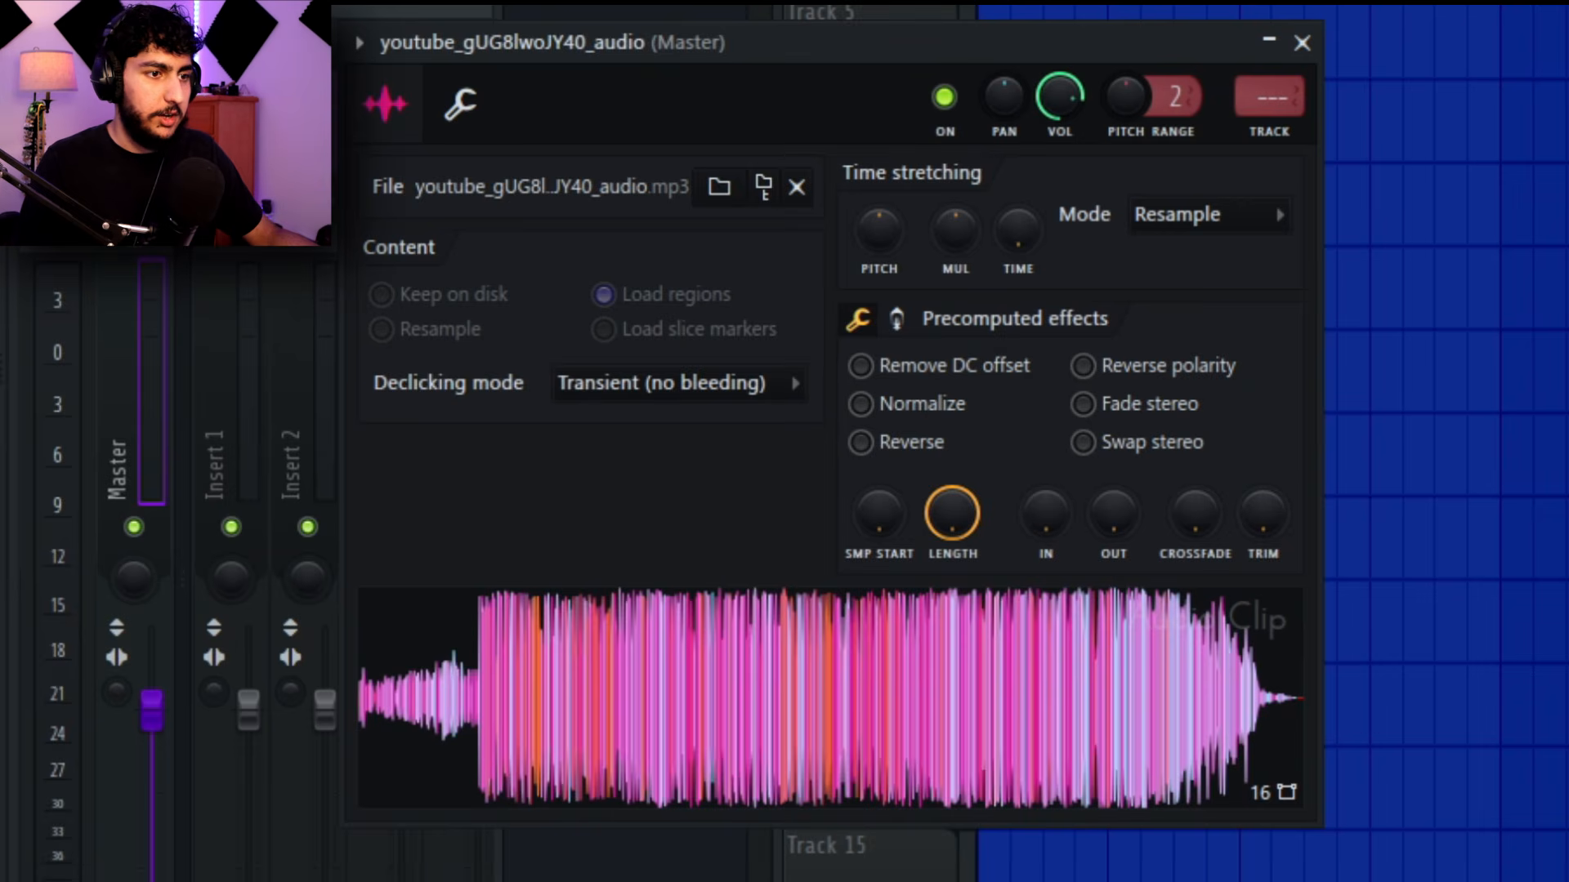
# Set the project tempo to 122 BPM
pyautogui.rightClick(1050, 388)
pyautogui.scroll(-2, 1050, 387)
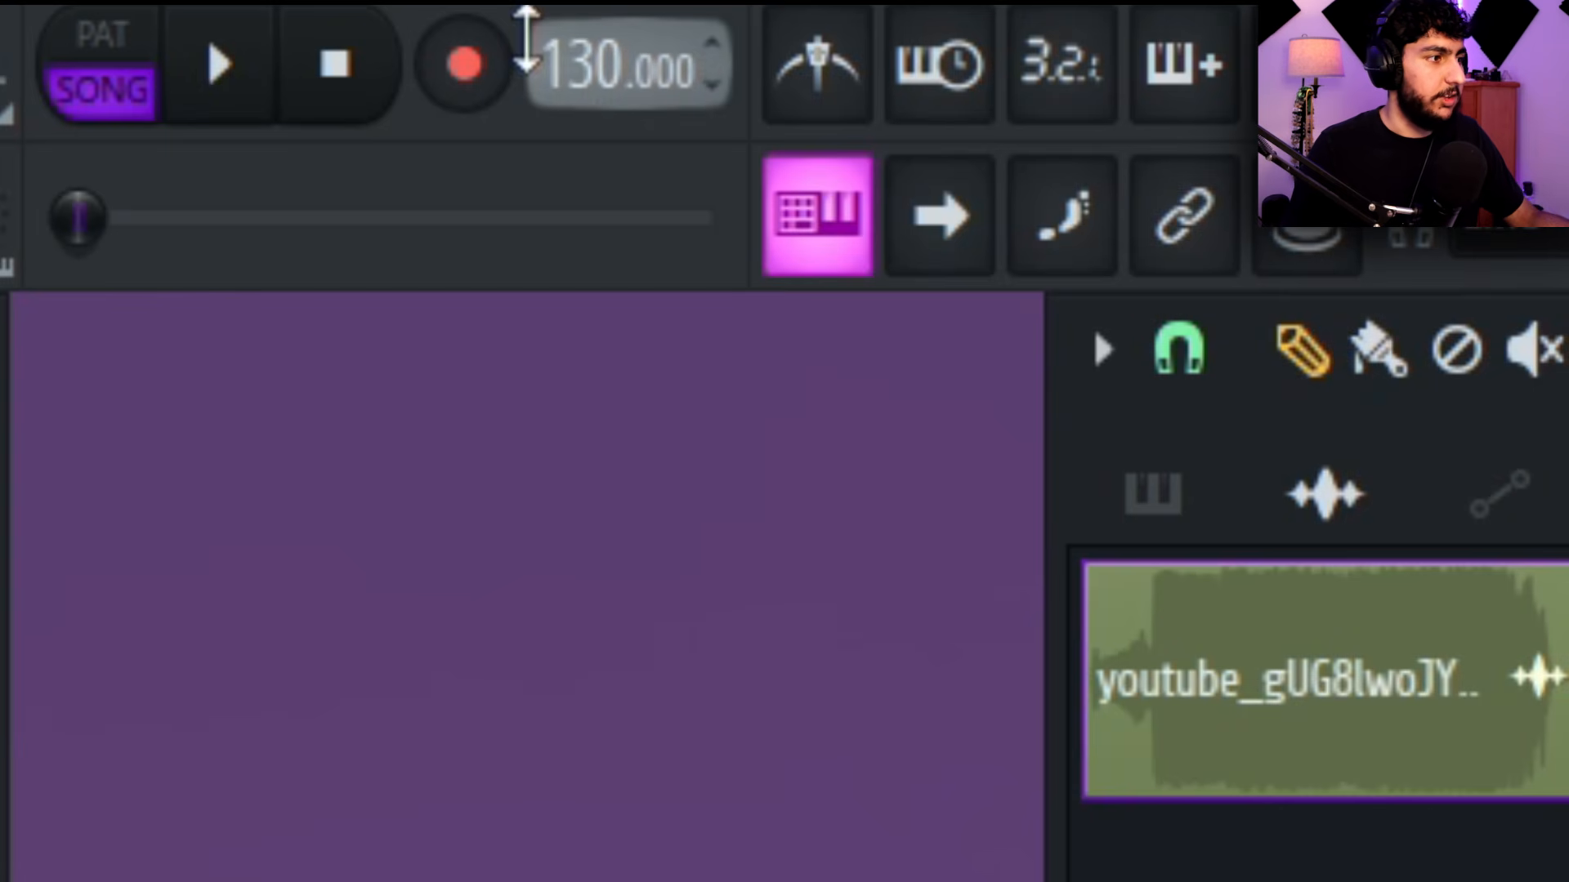
pyautogui.scroll(-4, 533, 47)
pyautogui.scroll(-1, 533, 47)
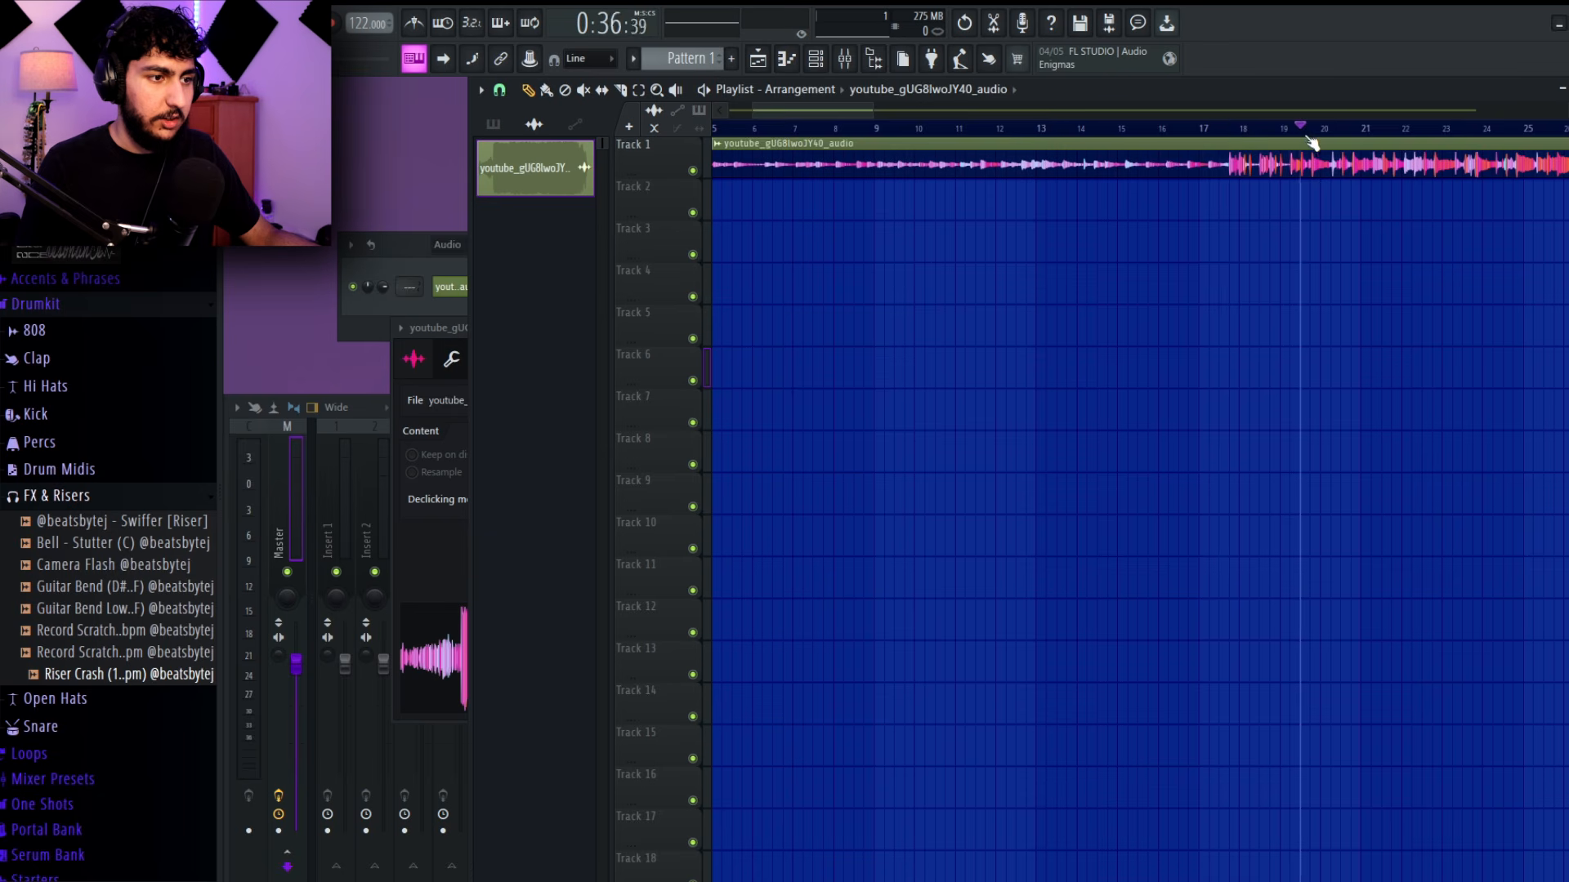
# Slice the Track 1 audio clip just before bar 18, exactly where the loud section's first transient begins
pyautogui.click(1198, 131)
pyautogui.scroll(5, 1114, 192)
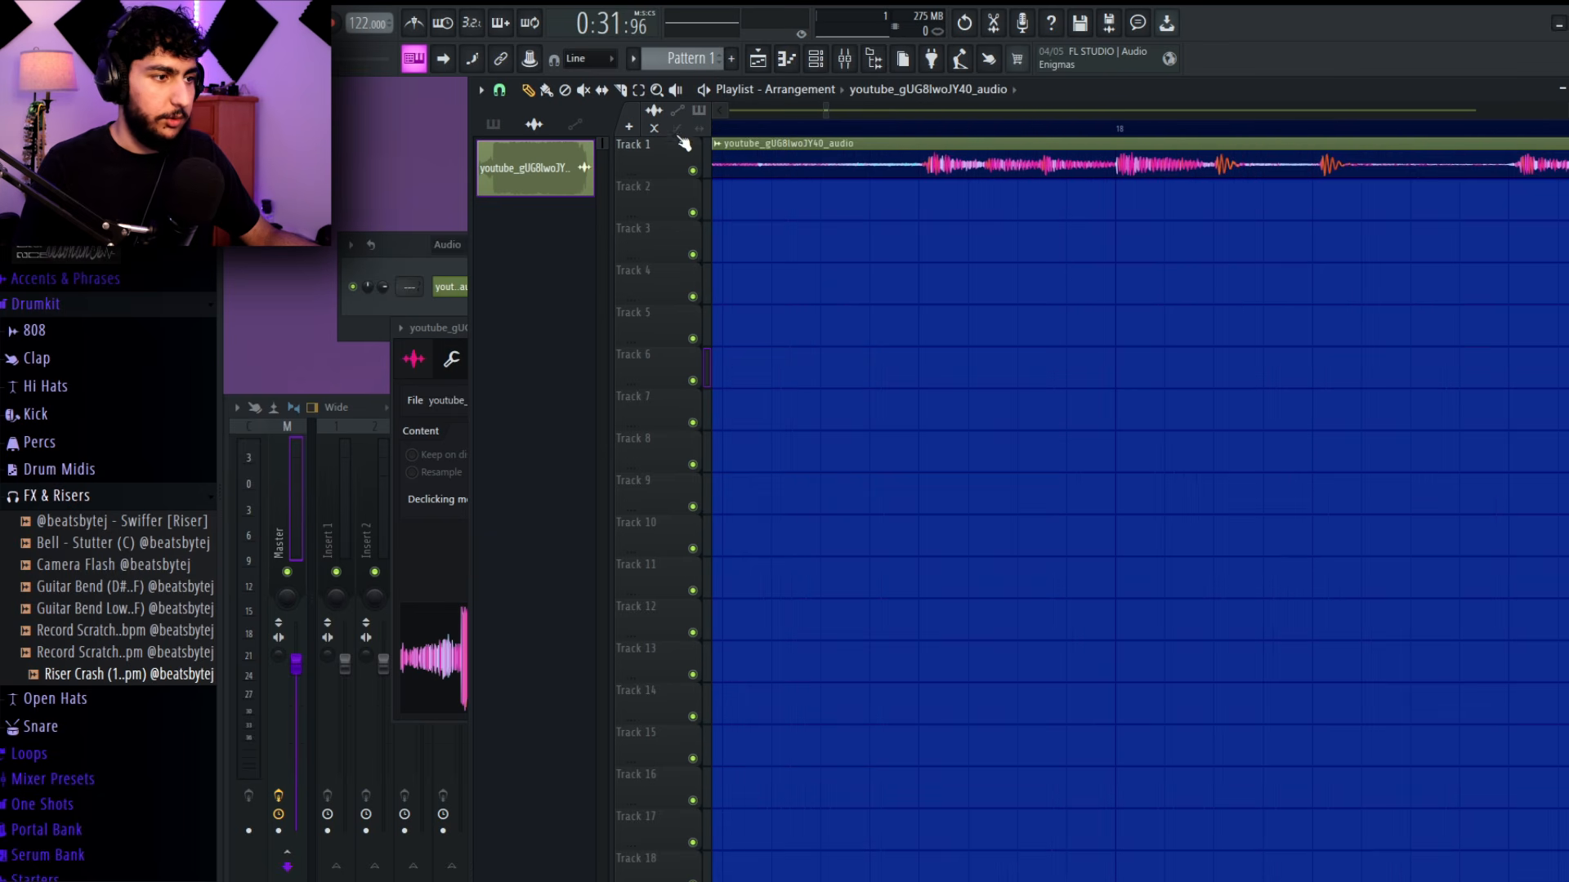
pyautogui.scroll(4, 802, 213)
pyautogui.hscroll(-2, 1004, 238)
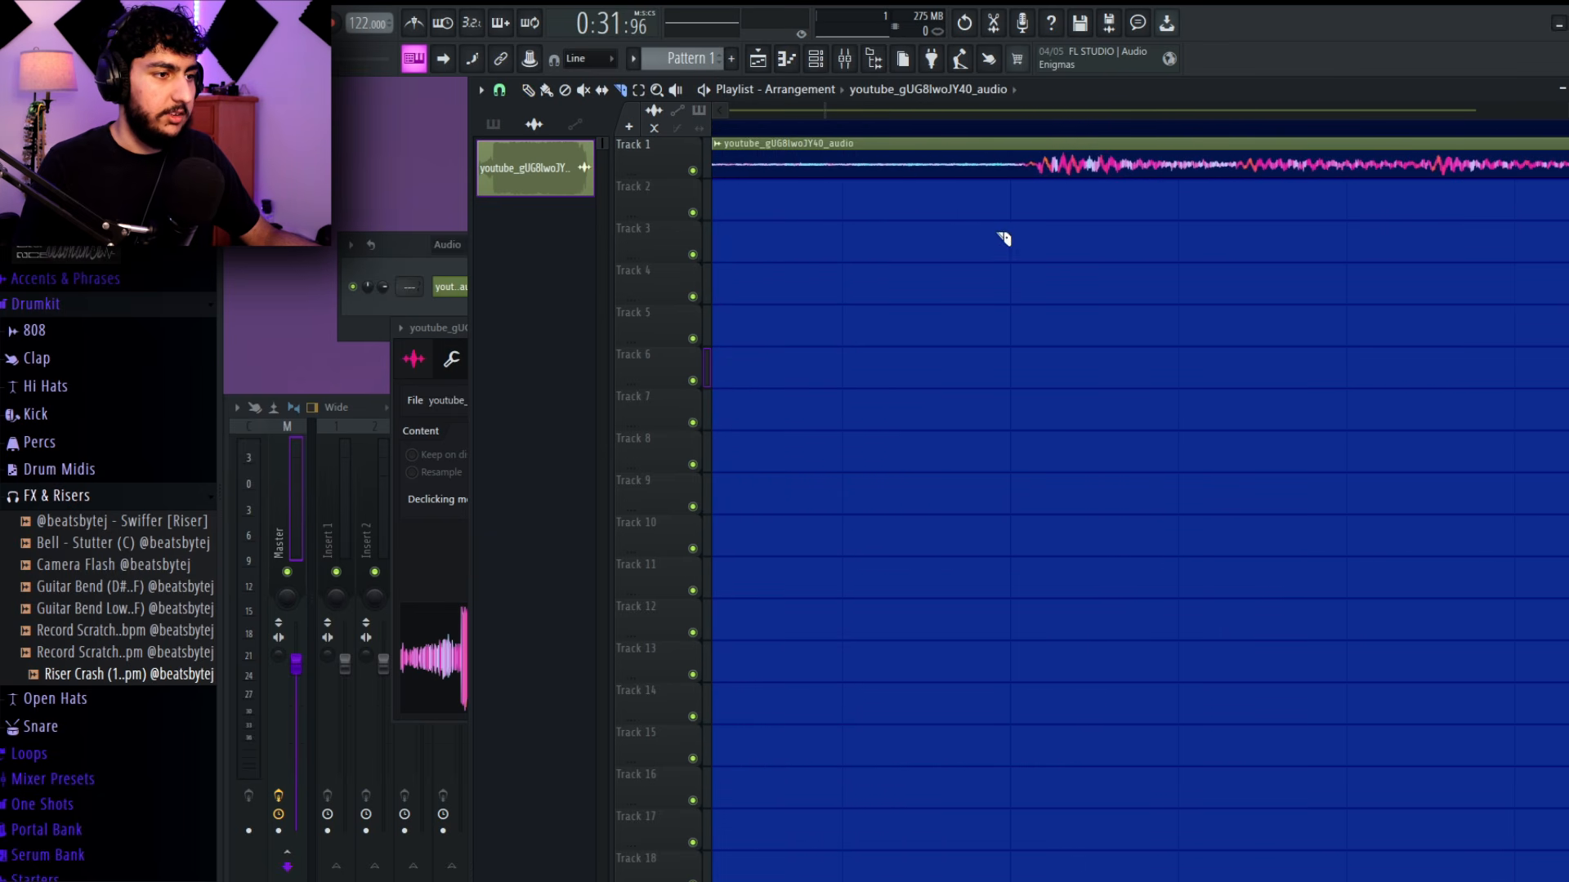
pyautogui.moveTo(1026, 183); pyautogui.dragTo(1027, 186)
pyautogui.scroll(-4, 1071, 213)
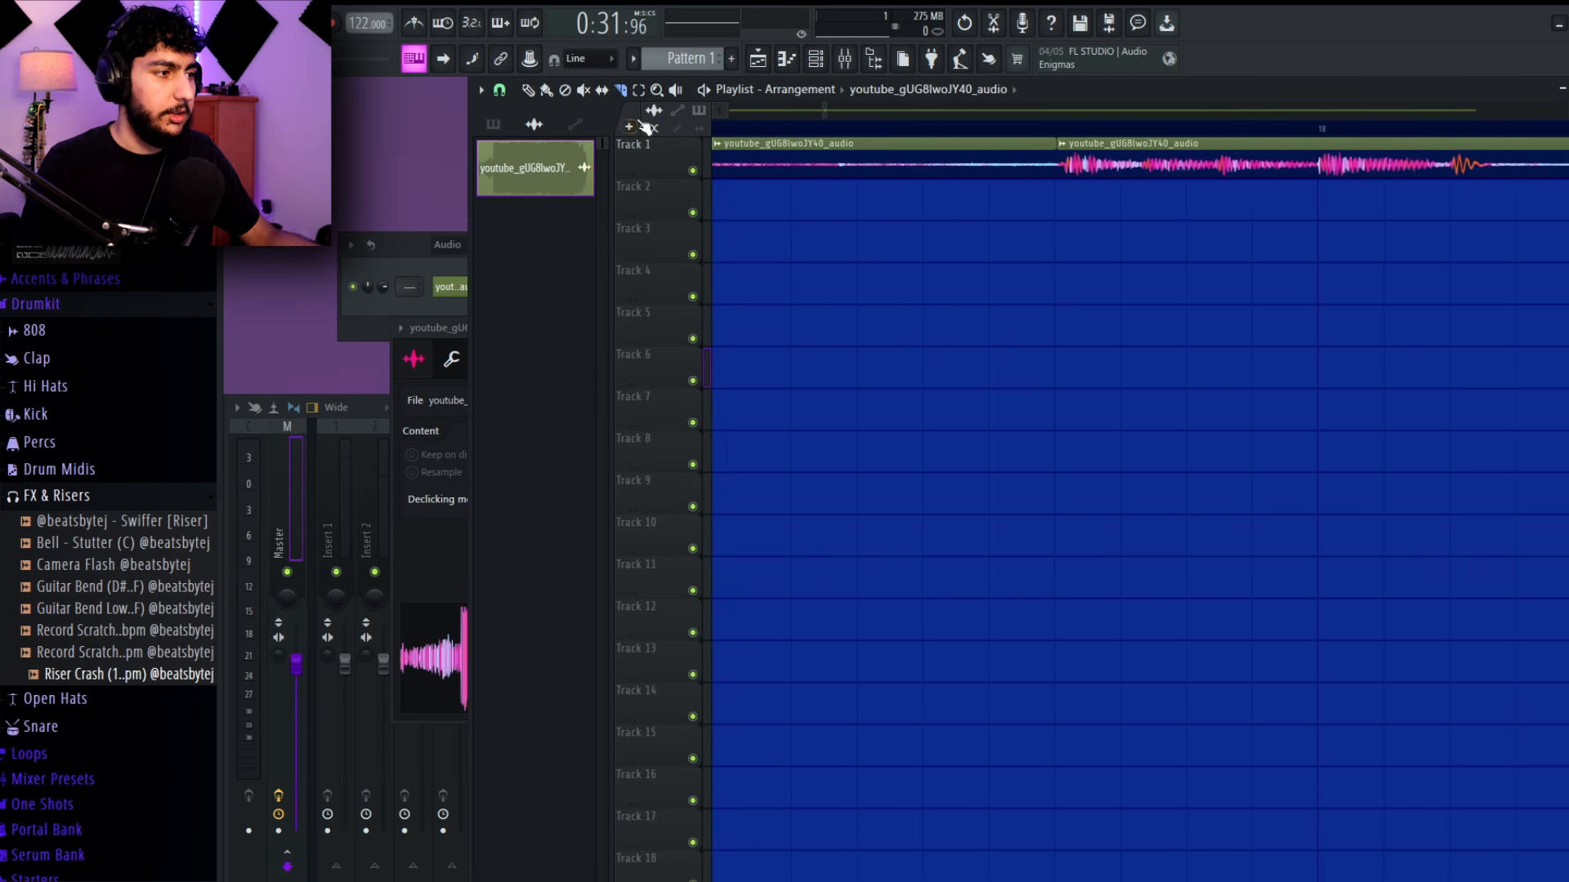
# Move the sliced-off loud section down to Track 3 and align its start with bar 18
pyautogui.press('p')
pyautogui.moveTo(1197, 161); pyautogui.dragTo(1425, 248)
pyautogui.scroll(4, 1320, 266)
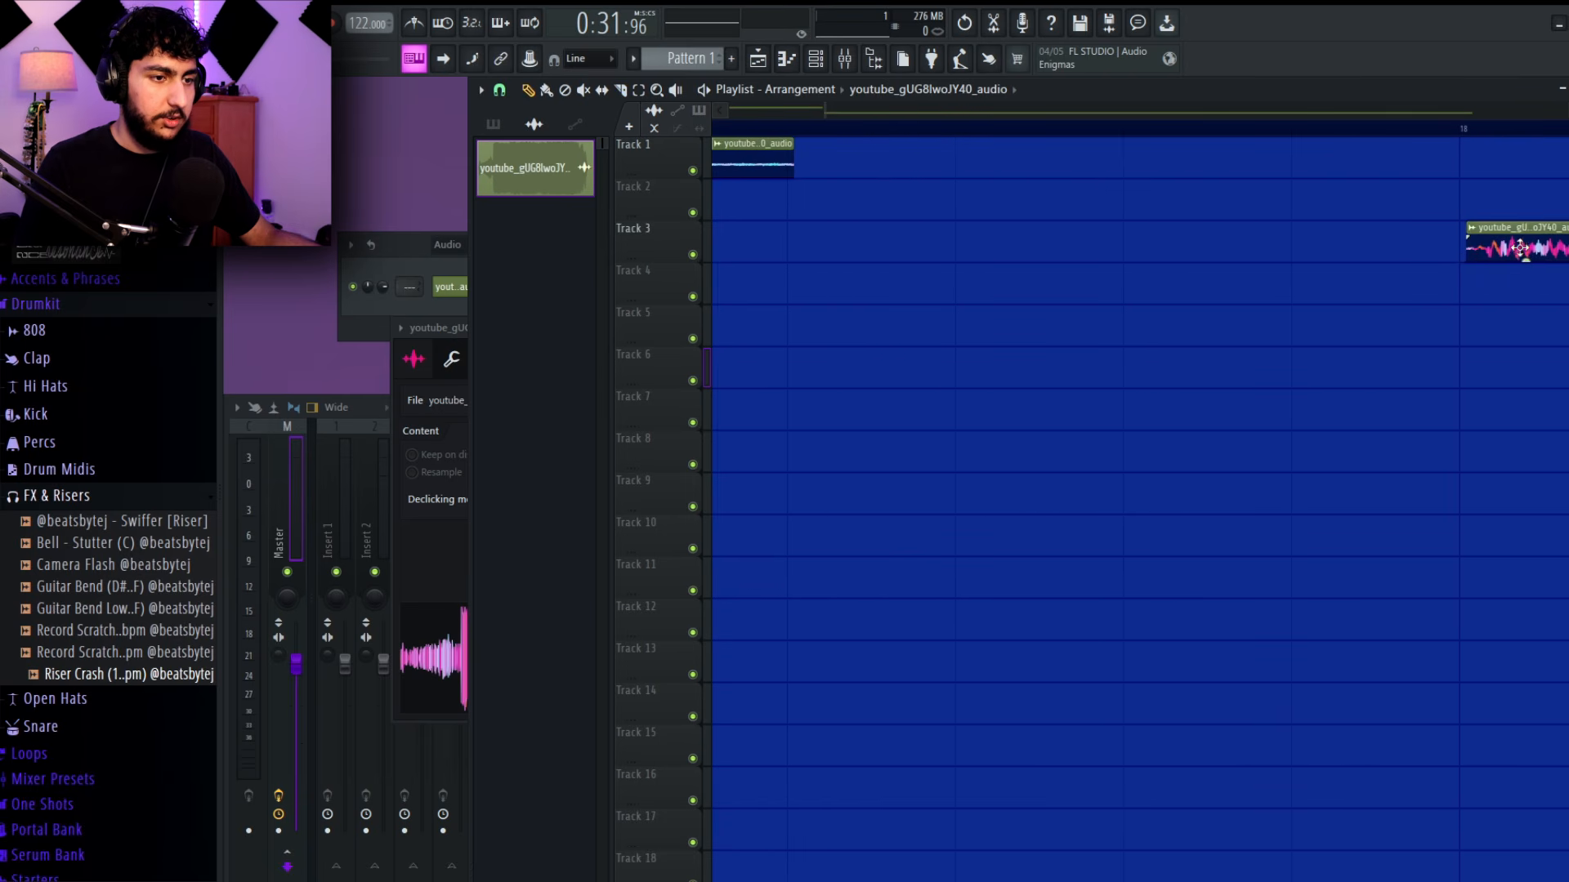
pyautogui.moveTo(1522, 250); pyautogui.dragTo(1514, 251)
# Mute the remaining intro clip on Track 1 and move the Track 3 clip so it starts at bar 17
pyautogui.scroll(-2, 1419, 311)
pyautogui.scroll(-1, 1286, 219)
pyautogui.keyDown('alt'); pyautogui.rightClick(1076, 158); pyautogui.keyUp('alt')
pyautogui.scroll(-4, 1168, 206)
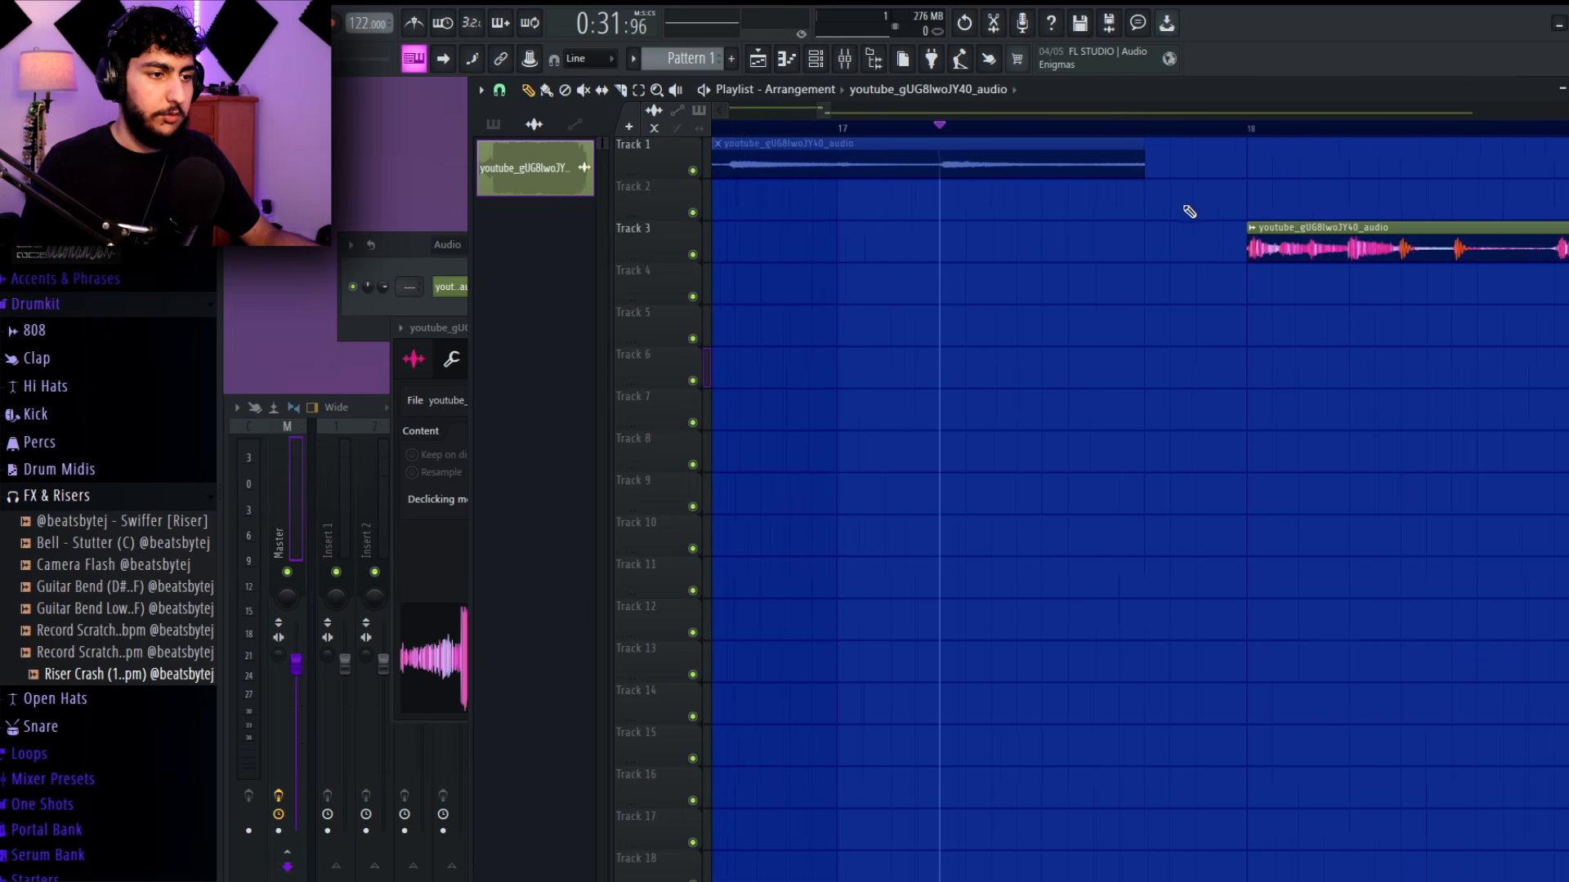
pyautogui.moveTo(1272, 236); pyautogui.dragTo(1080, 228)
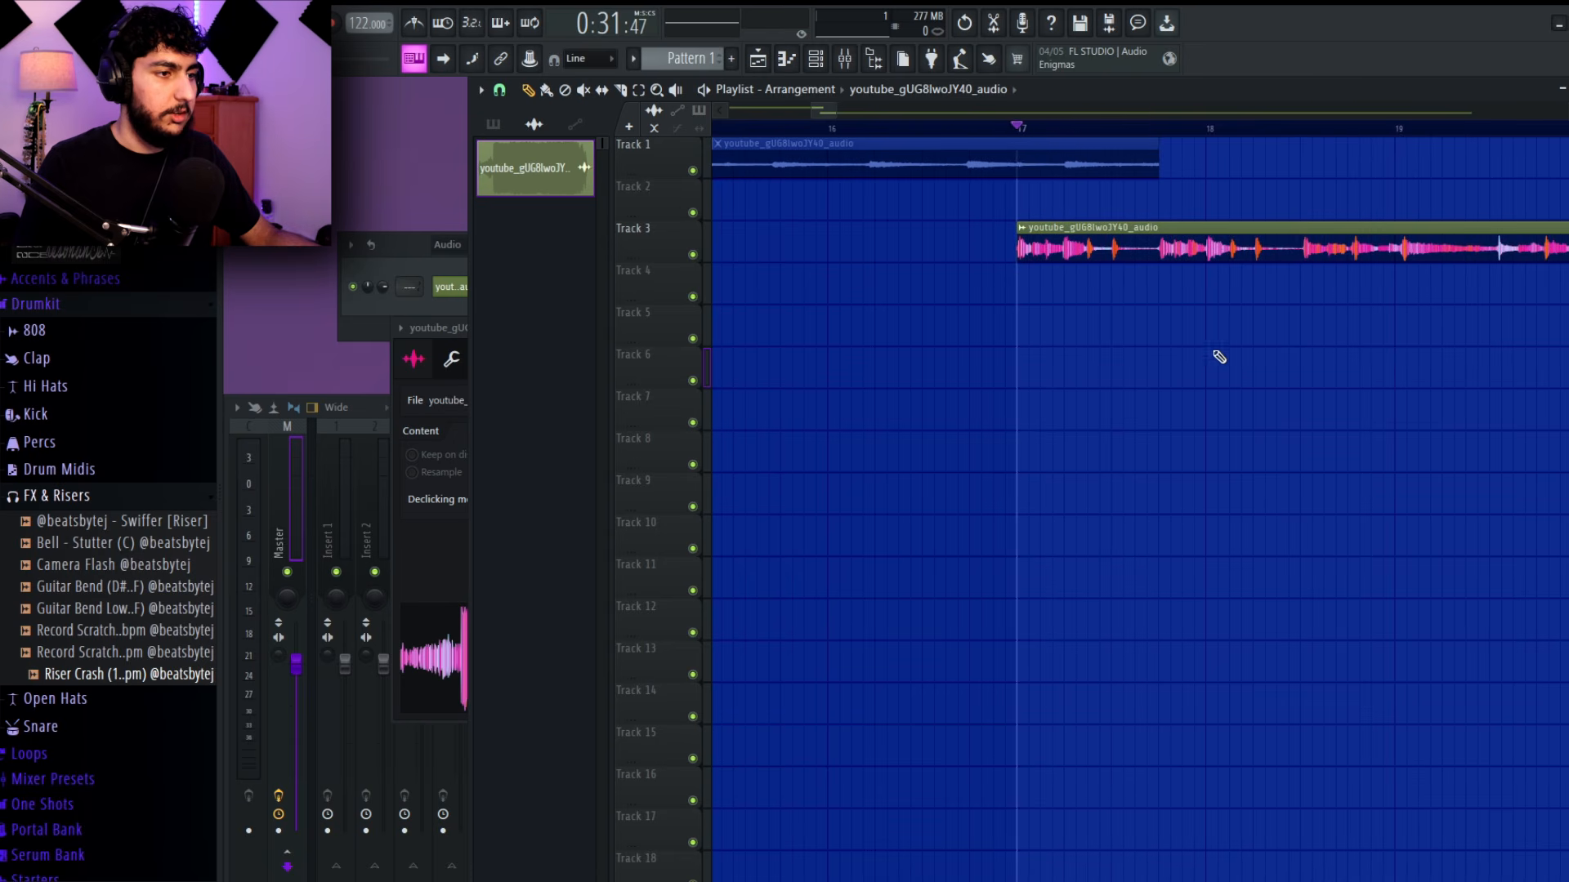
# Play the Track 3 clip from bar 17 against the metronome to check its timing
pyautogui.scroll(-3, 1219, 354)
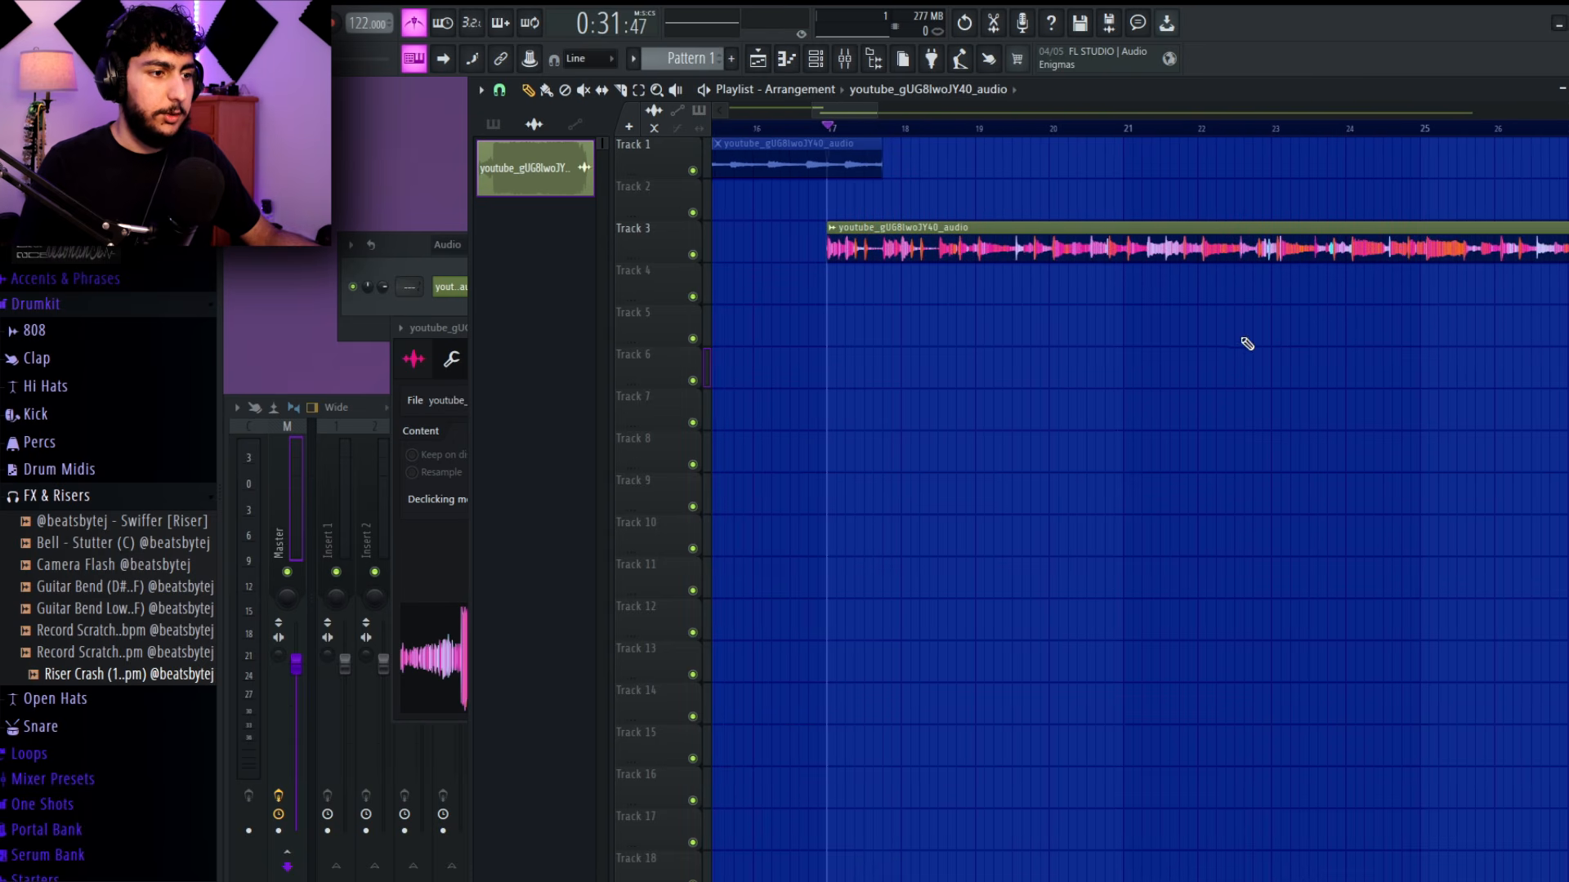
pyautogui.press('space')
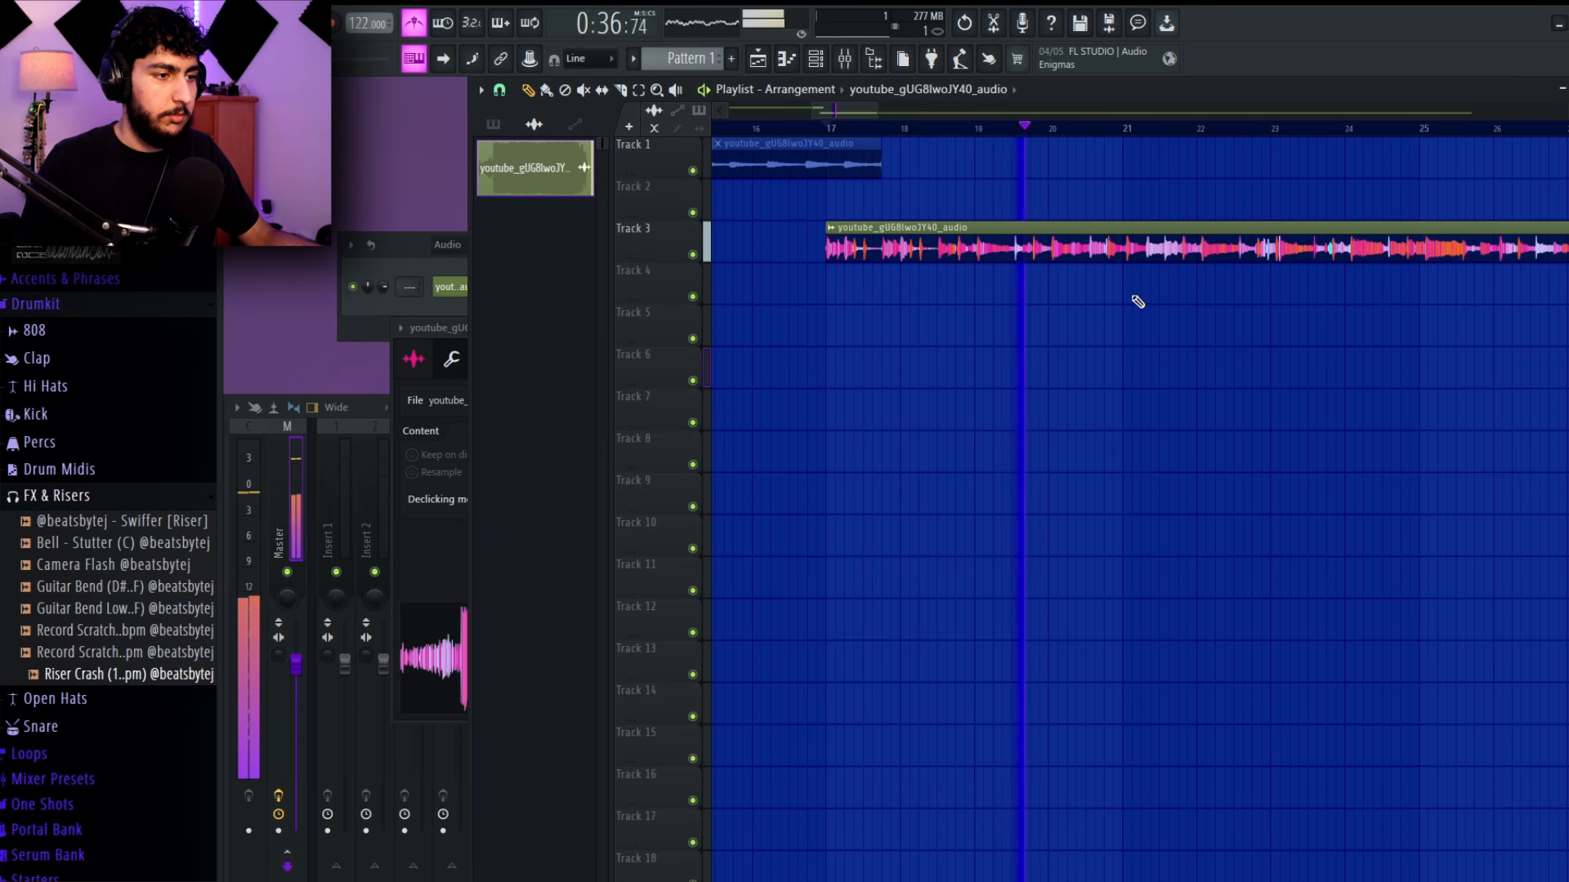
pyautogui.scroll(1, 1132, 296)
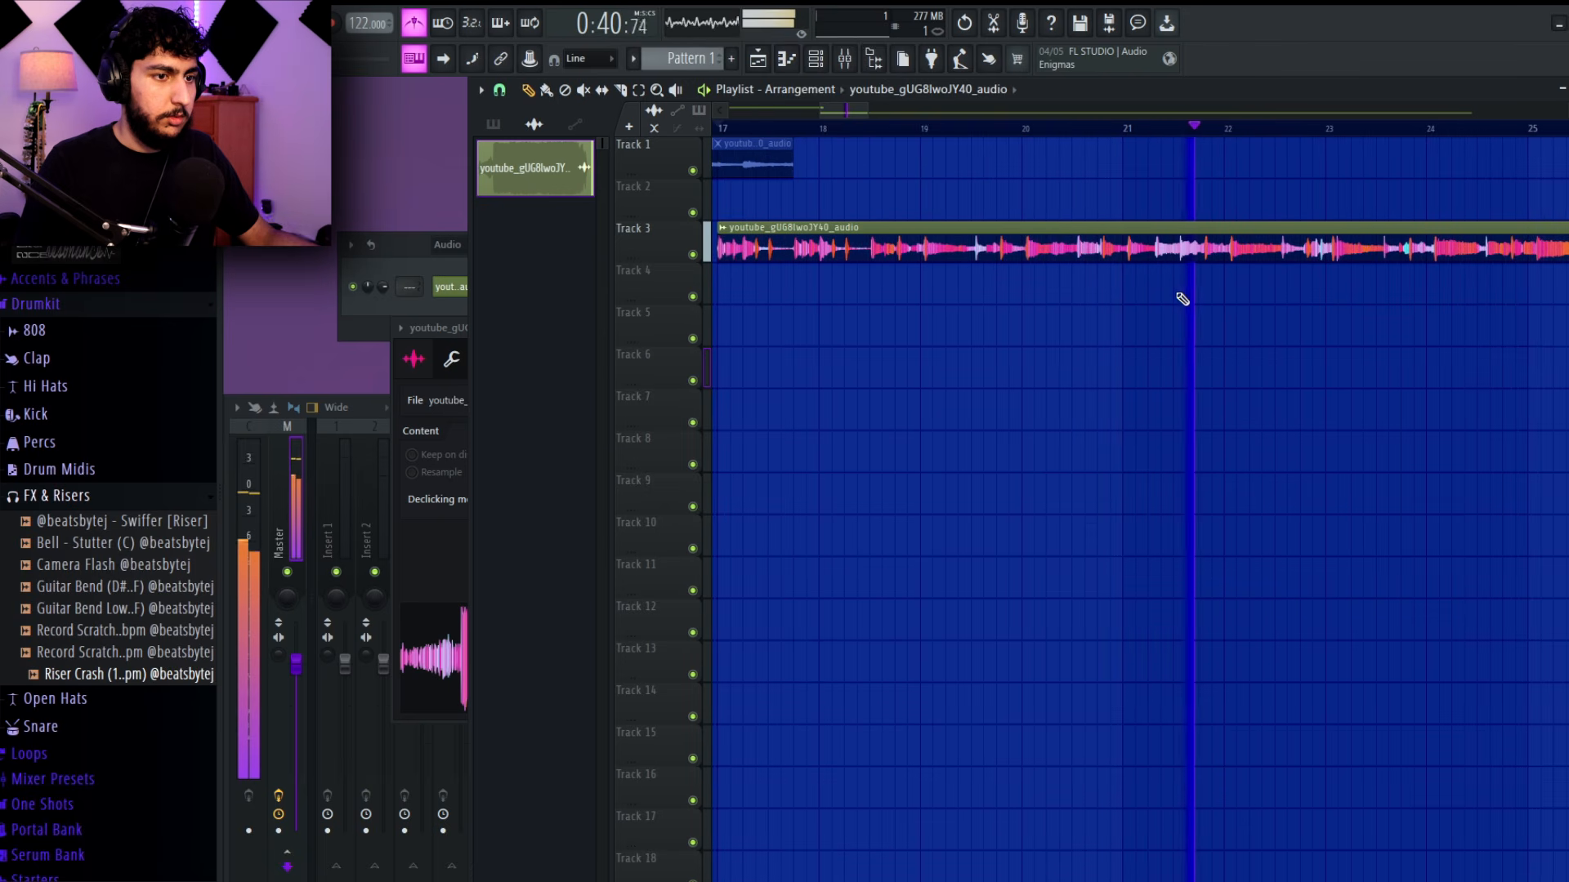
pyautogui.press('space')
pyautogui.scroll(-1, 936, 316)
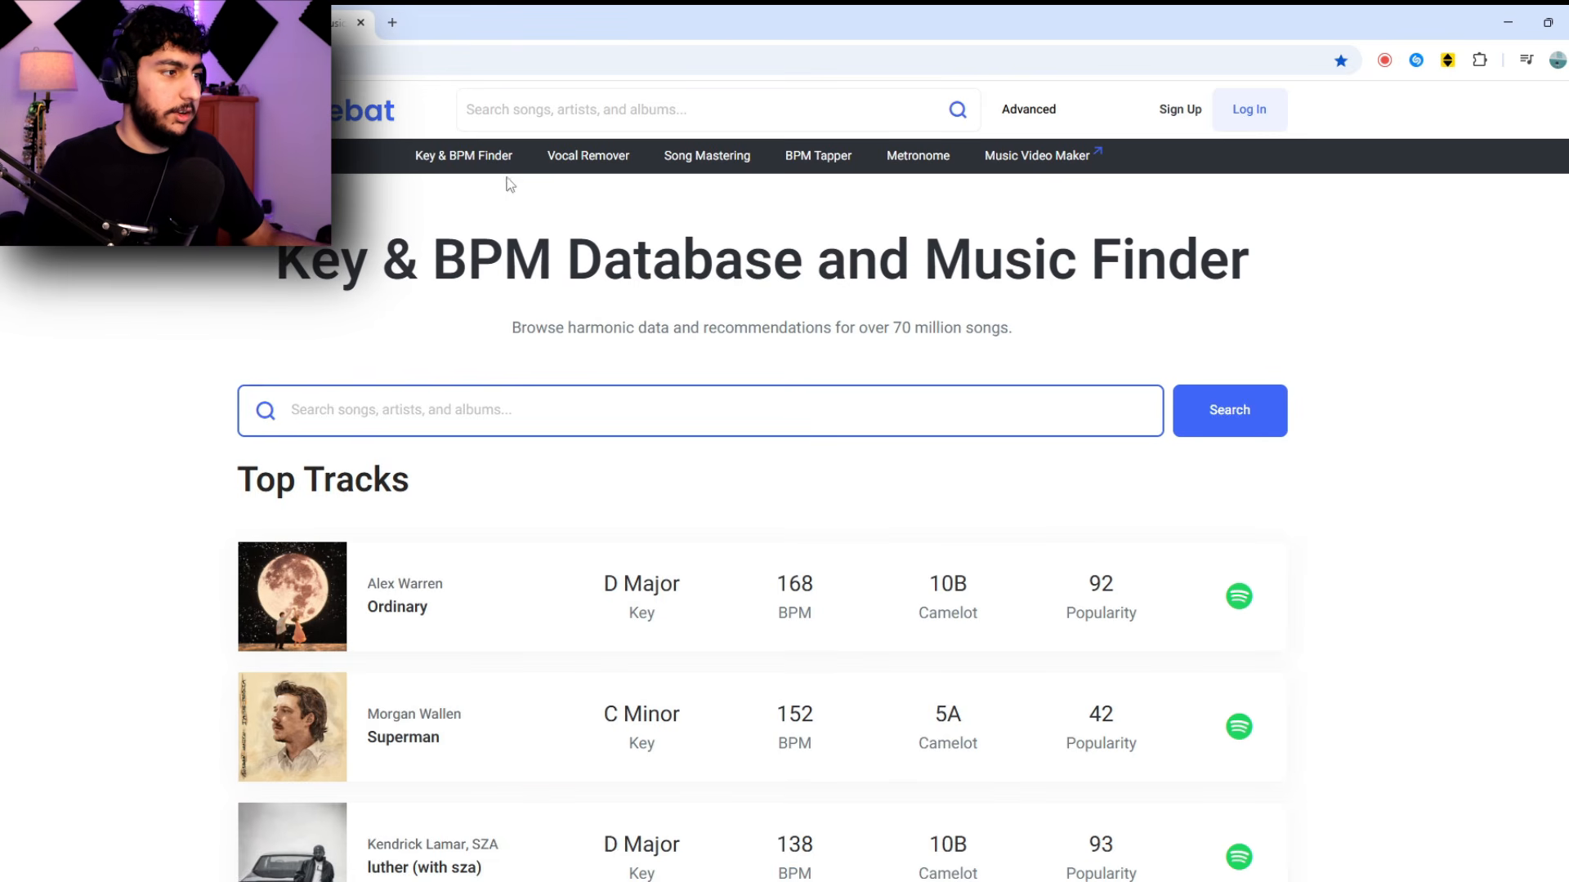
# Open Tunebat's Key & BPM Finder, view its audio upload area, and return to FL Studio
pyautogui.click(451, 166)
pyautogui.scroll(-4, 676, 449)
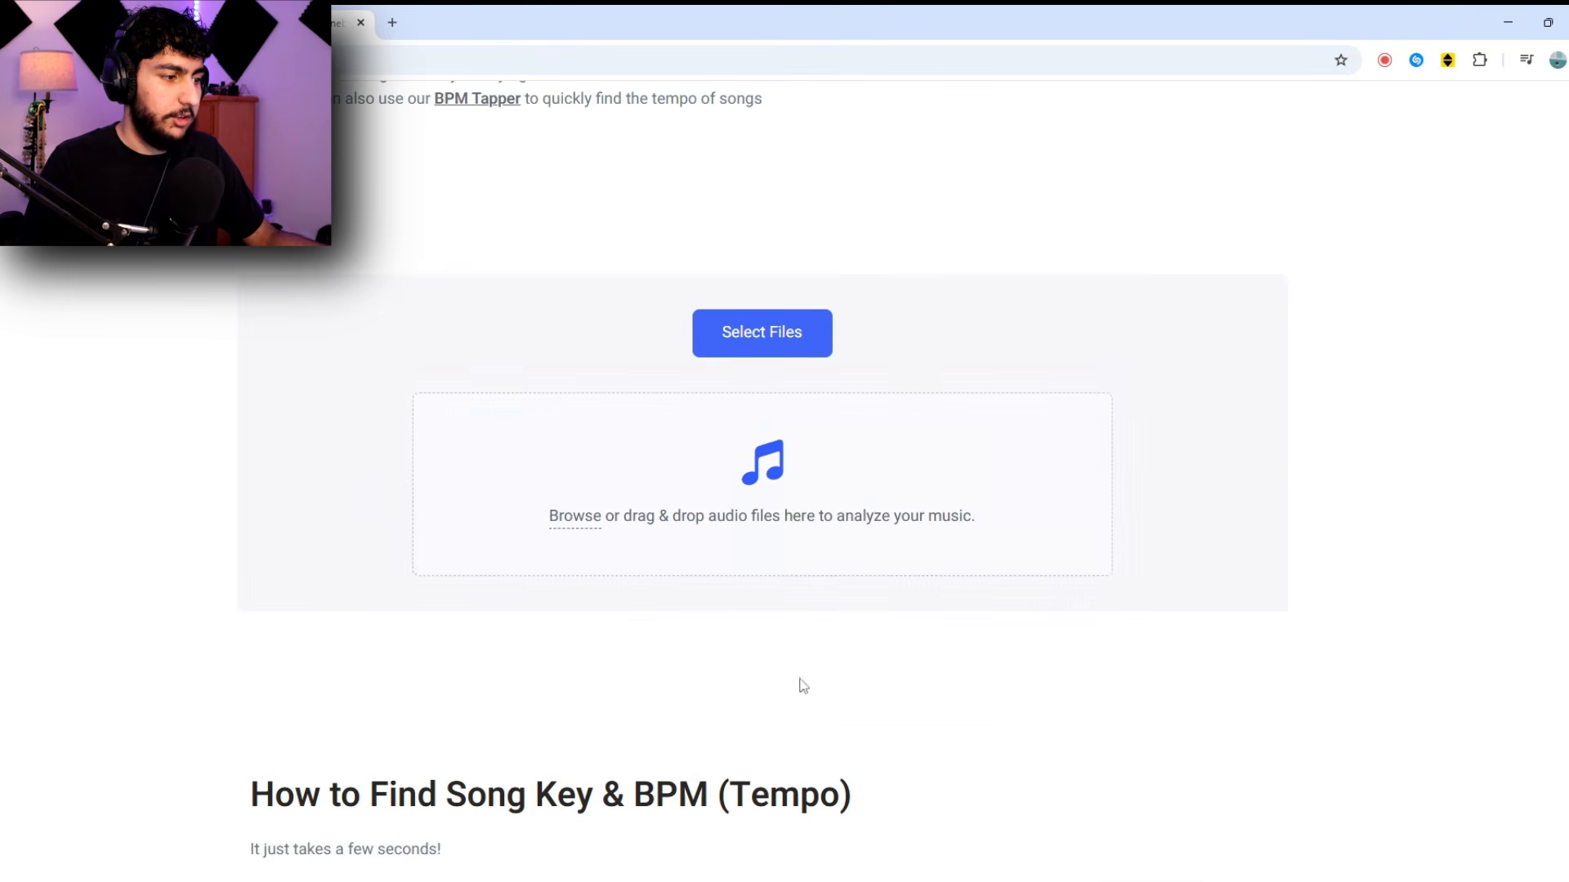
pyautogui.scroll(1, 799, 621)
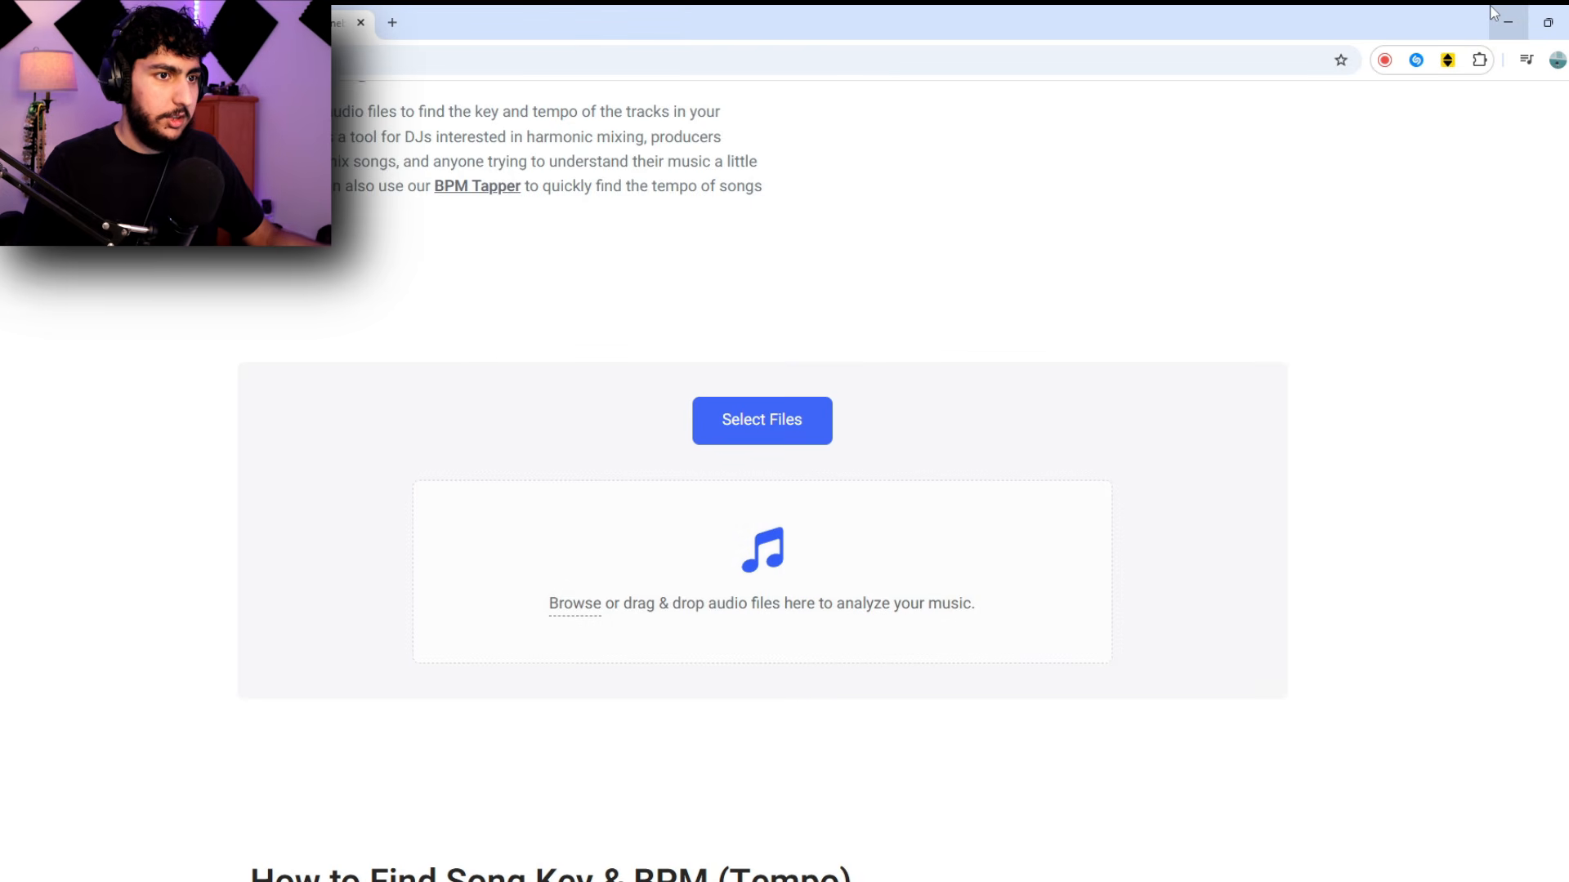
pyautogui.click(1498, 13)
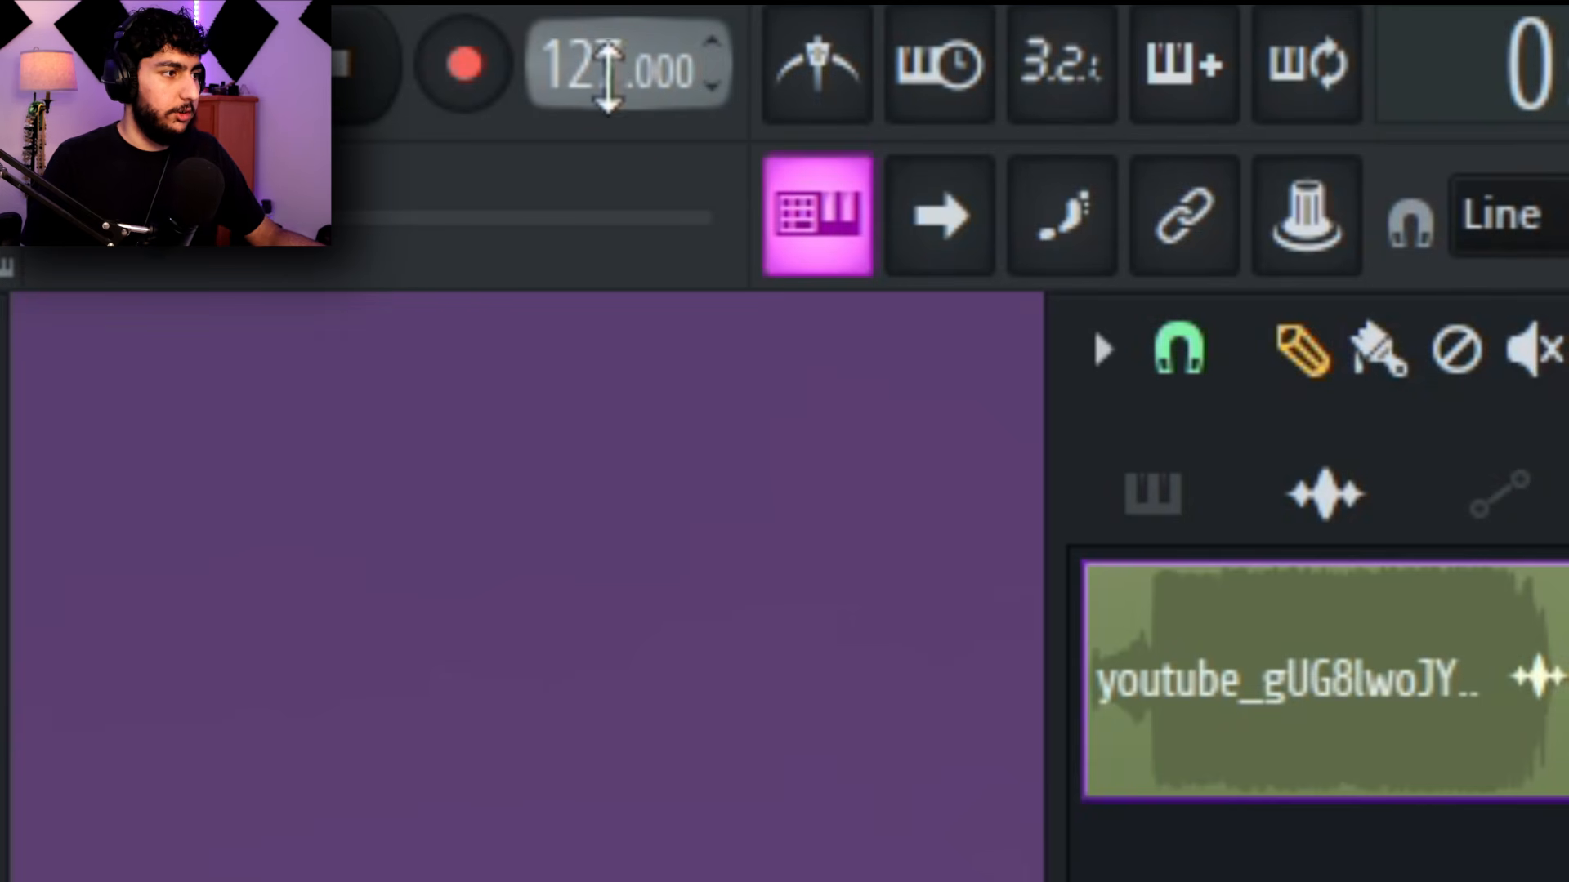
# Open the tempo tapper and tap along with the song's beat to set the project tempo to 120 BPM
pyautogui.rightClick(608, 77)
pyautogui.click(1313, 123)
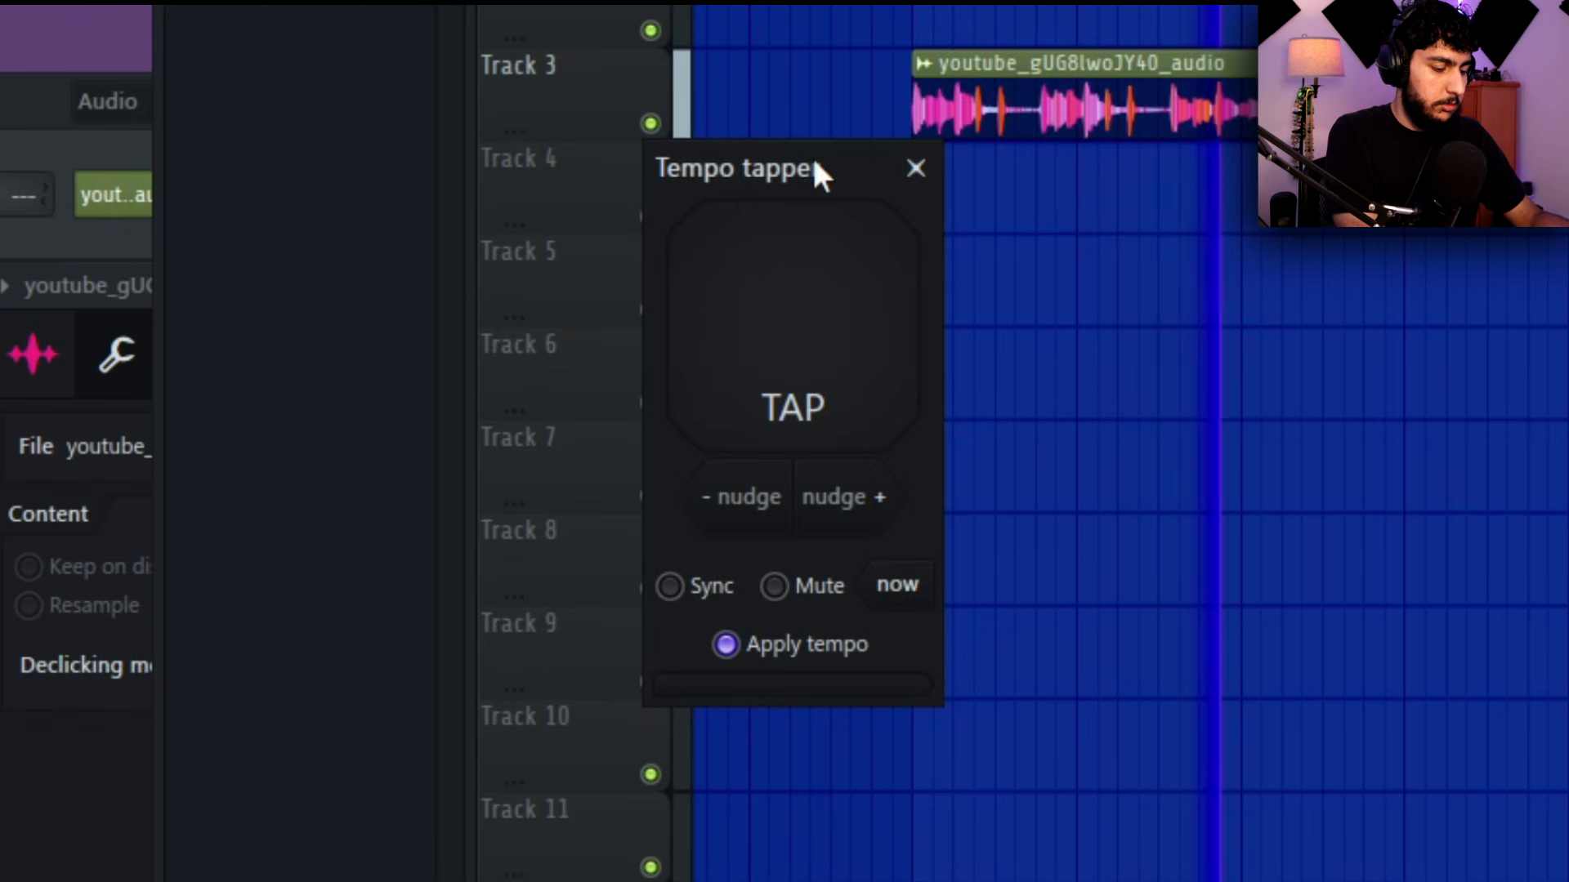
pyautogui.press('space')
pyautogui.press('space')
pyautogui.press('space')
pyautogui.press('space')
pyautogui.press('space')
pyautogui.press('space')
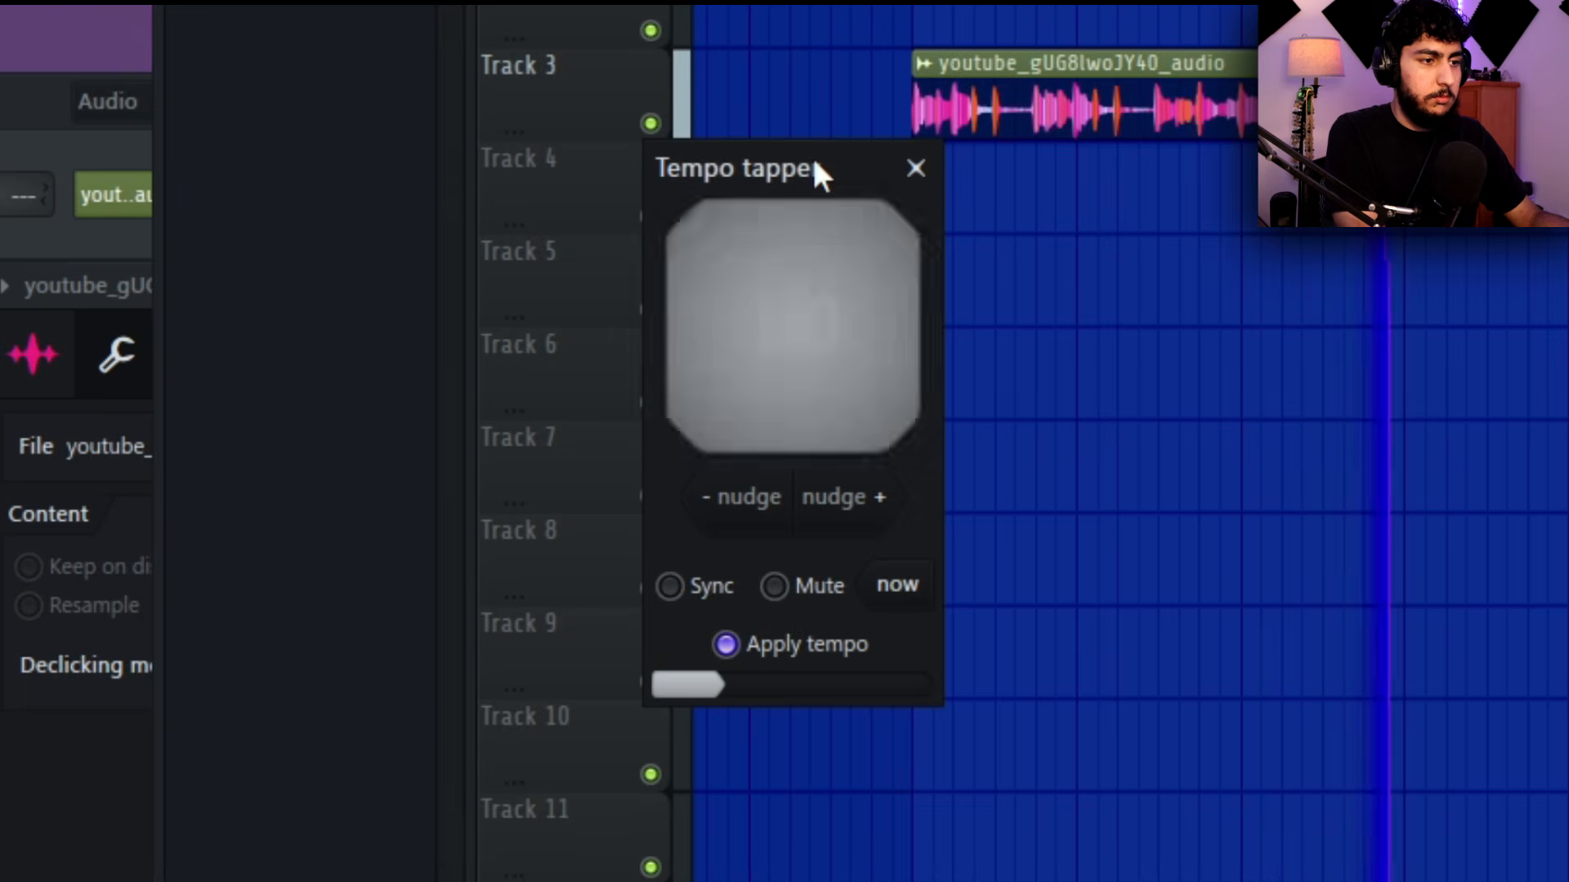
pyautogui.press('space')
pyautogui.press('space')
pyautogui.press('space')
pyautogui.press('space')
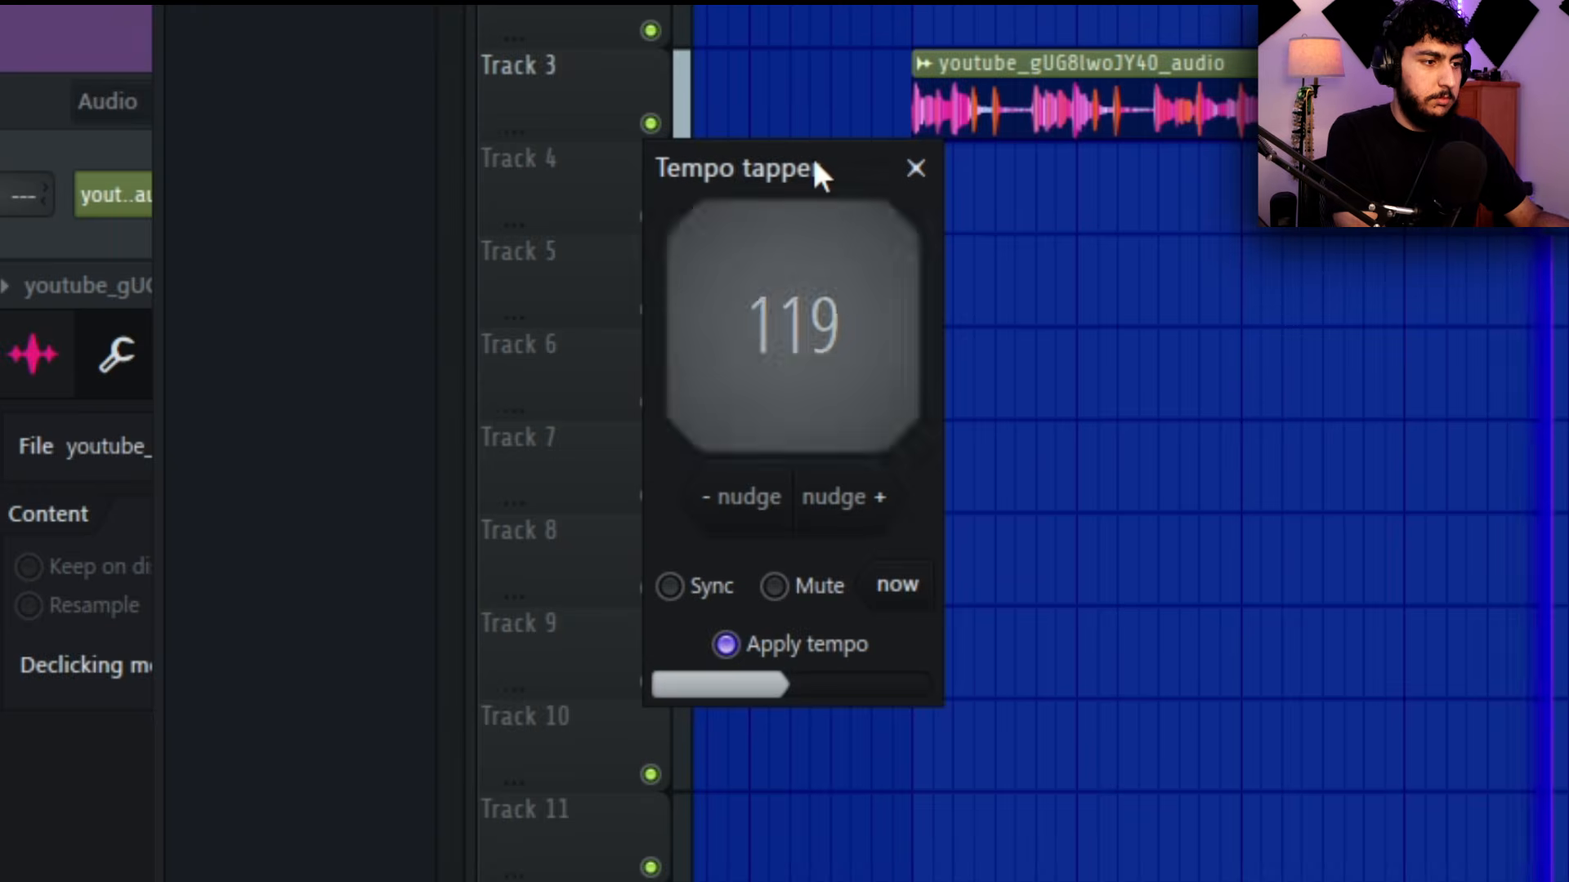
pyautogui.press('space')
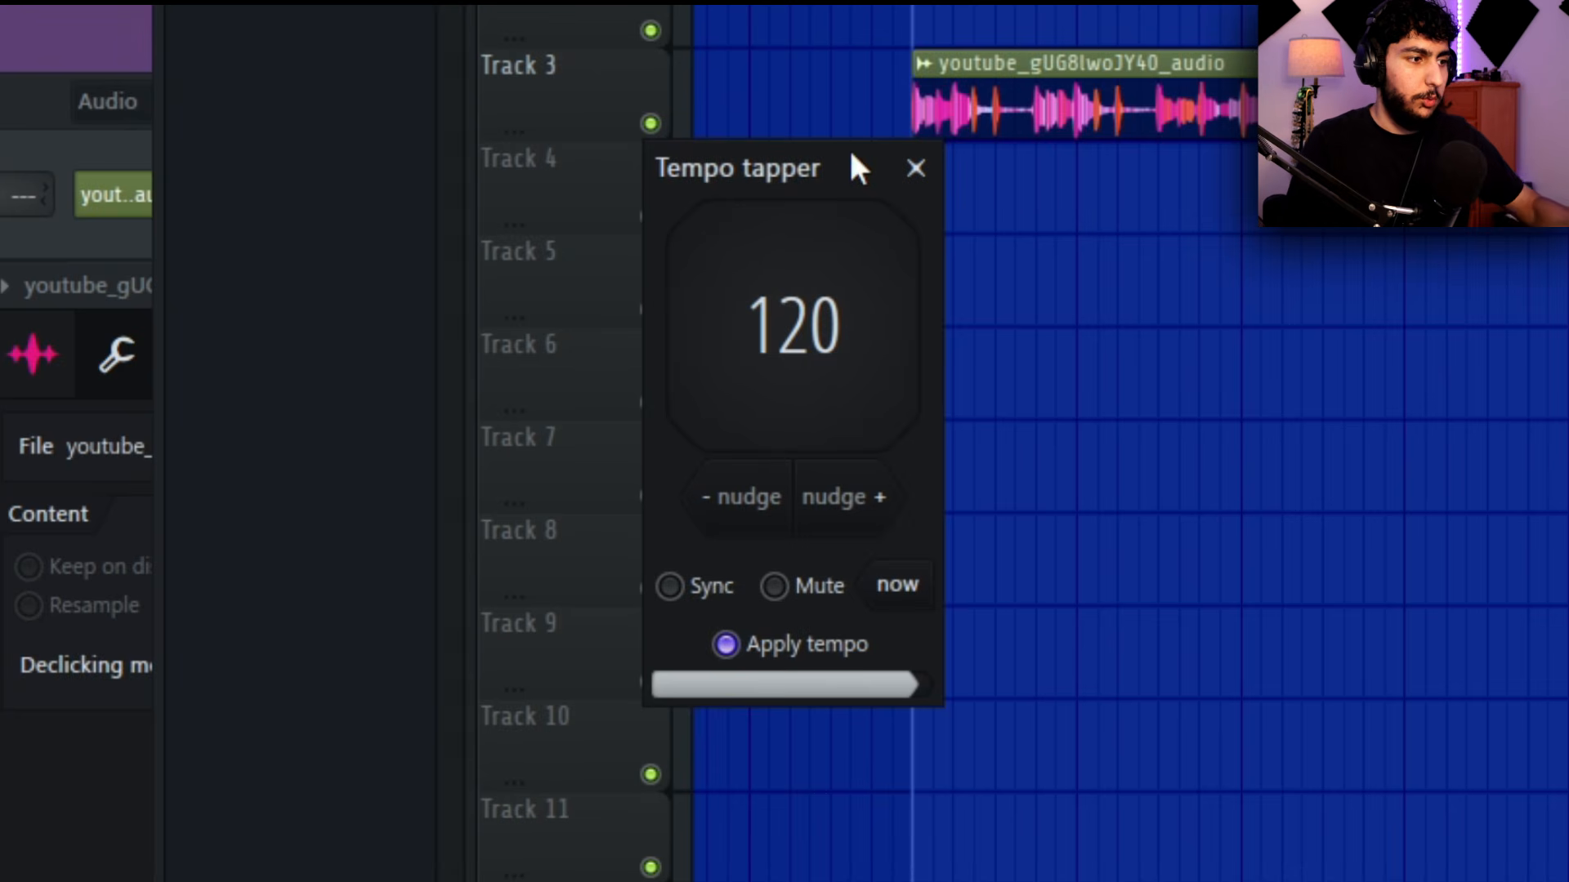
pyautogui.click(916, 168)
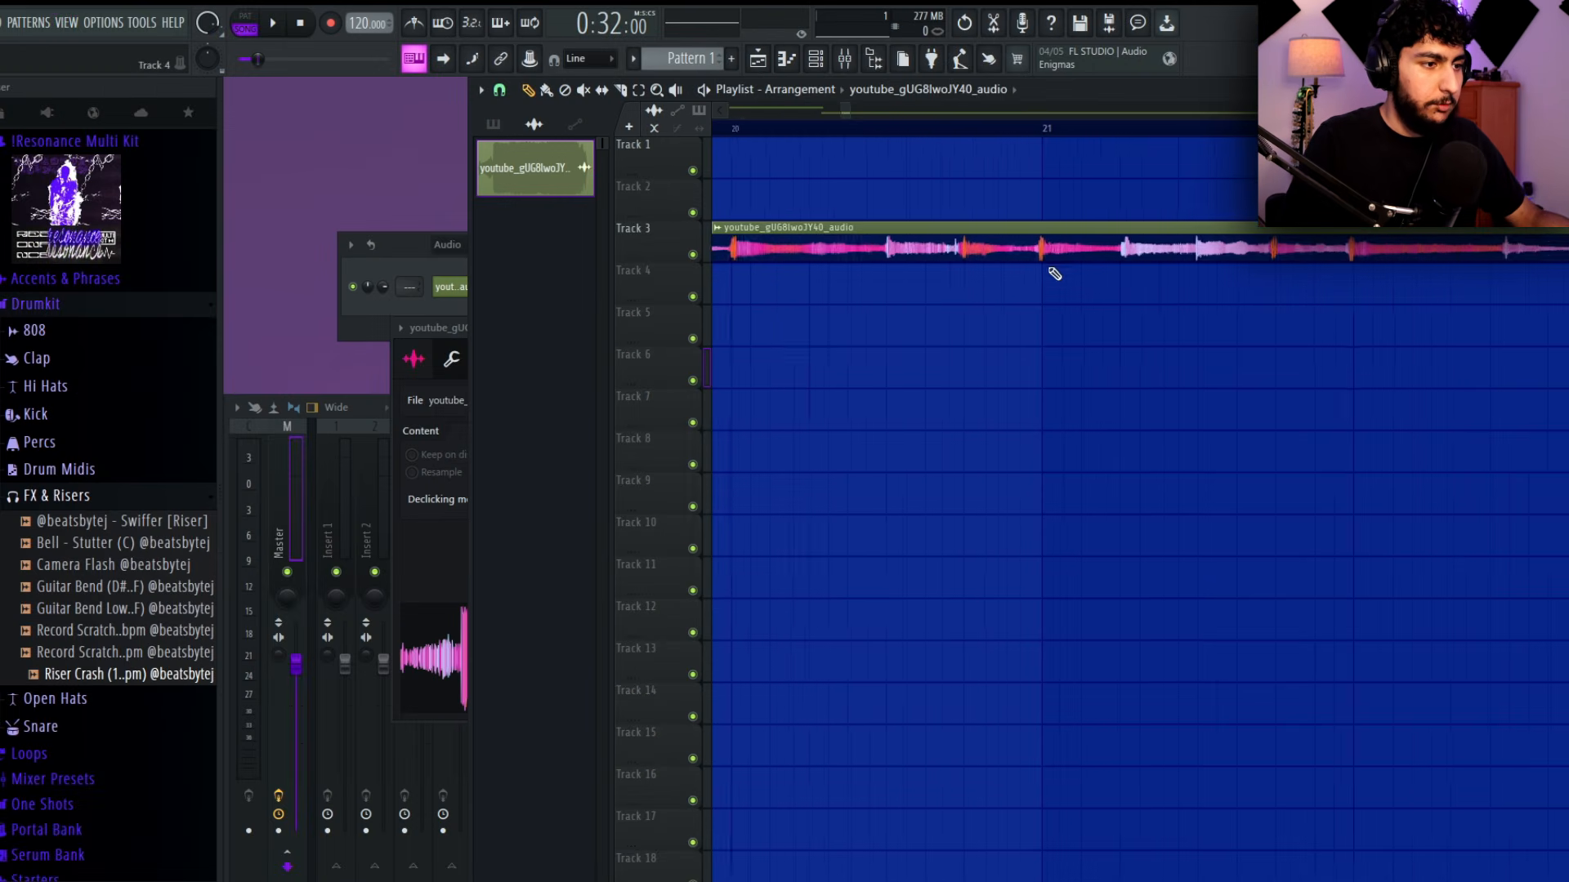
# Select the Track 3 clip and examine how its transients line up with the grid line at bar 21
pyautogui.scroll(5, 1051, 271)
pyautogui.moveTo(1124, 372); pyautogui.dragTo(928, 245)
pyautogui.scroll(-2, 1049, 282)
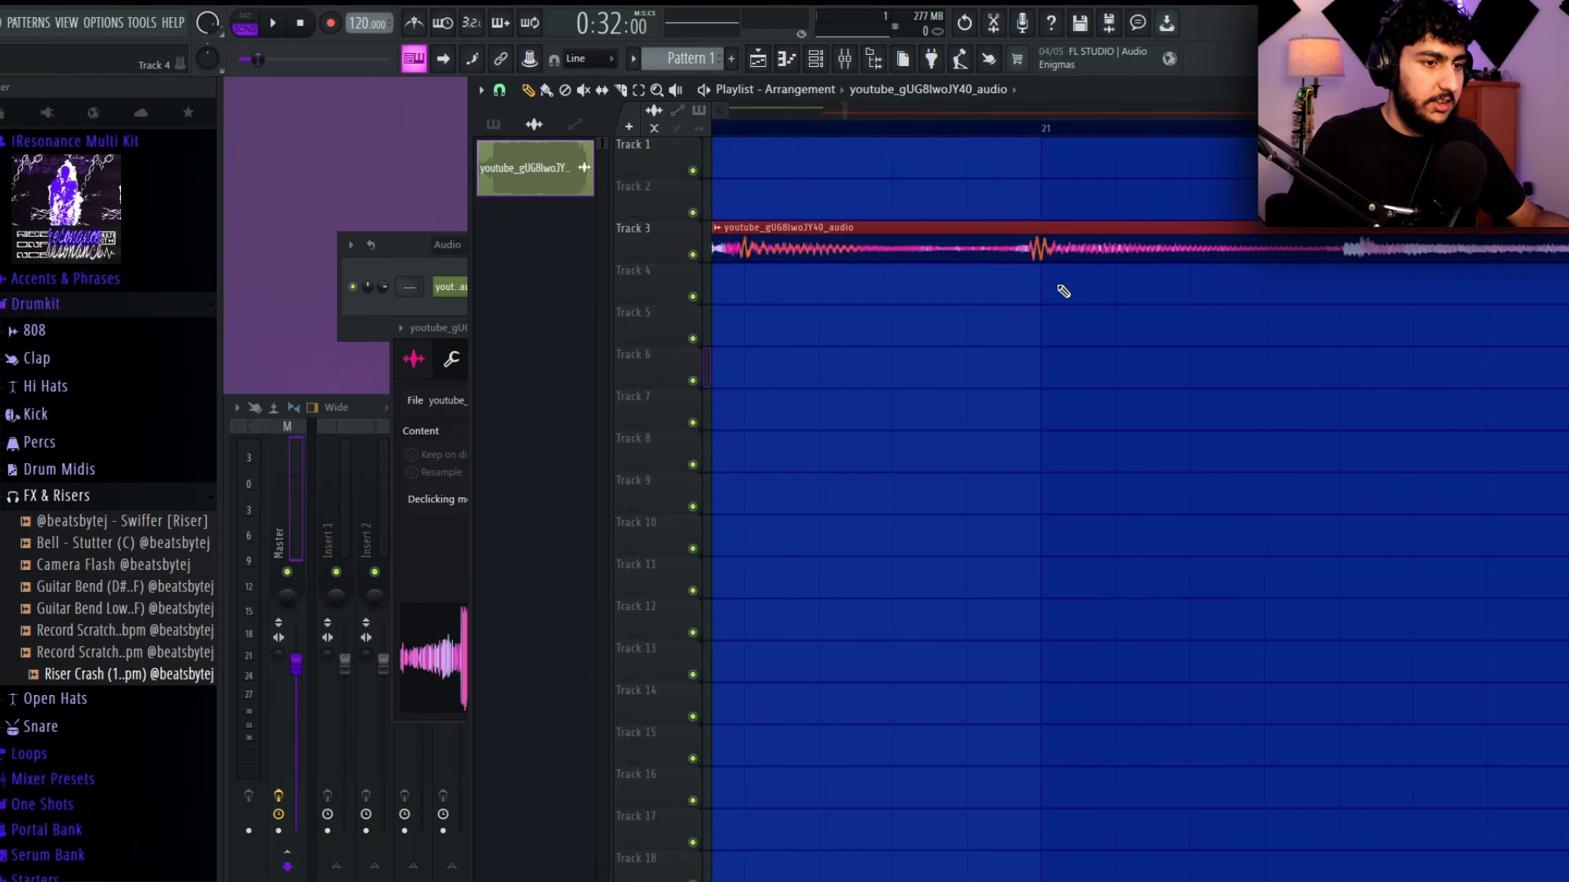
pyautogui.scroll(-4, 1063, 291)
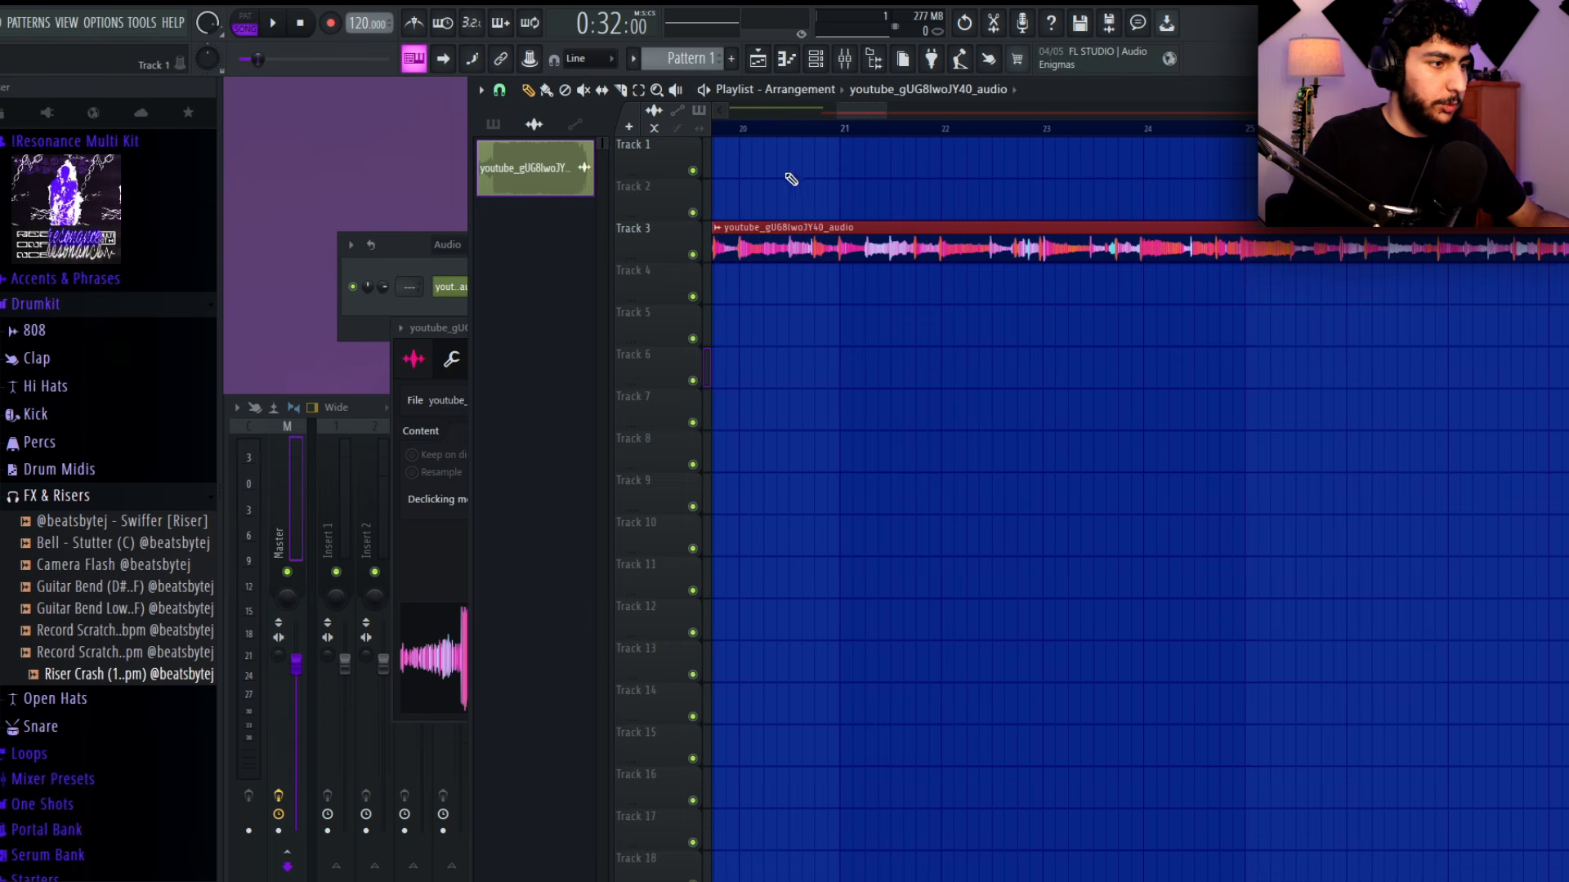
# Play the Track 3 clip from bar 19 against the metronome and open the clip's channel settings
pyautogui.scroll(-3, 1062, 291)
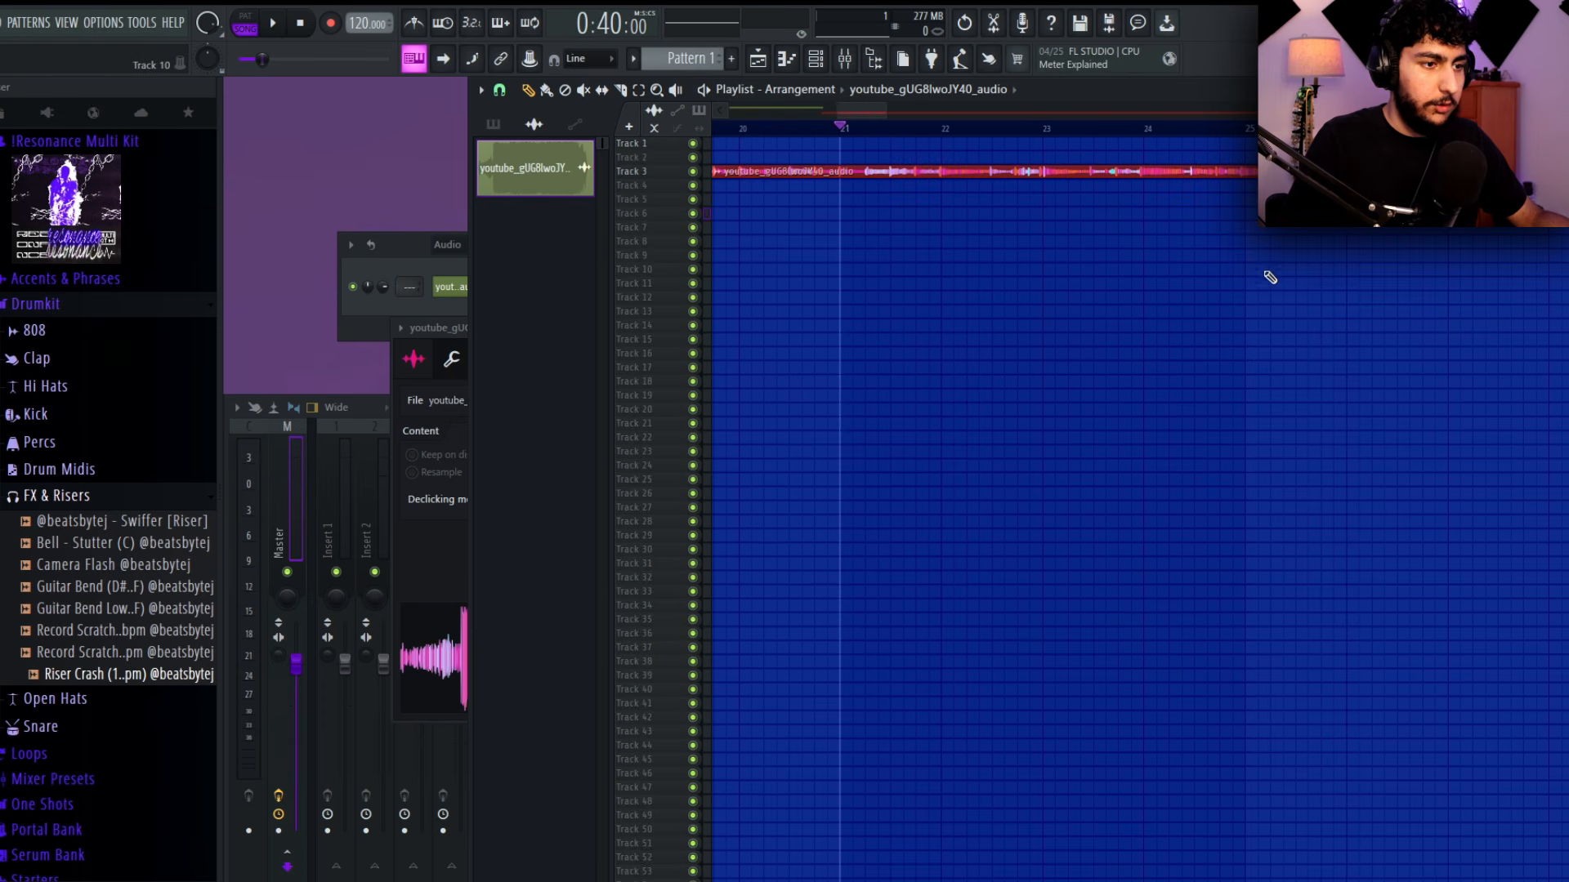
pyautogui.scroll(6, 1271, 277)
pyautogui.moveTo(1273, 282); pyautogui.dragTo(1278, 572)
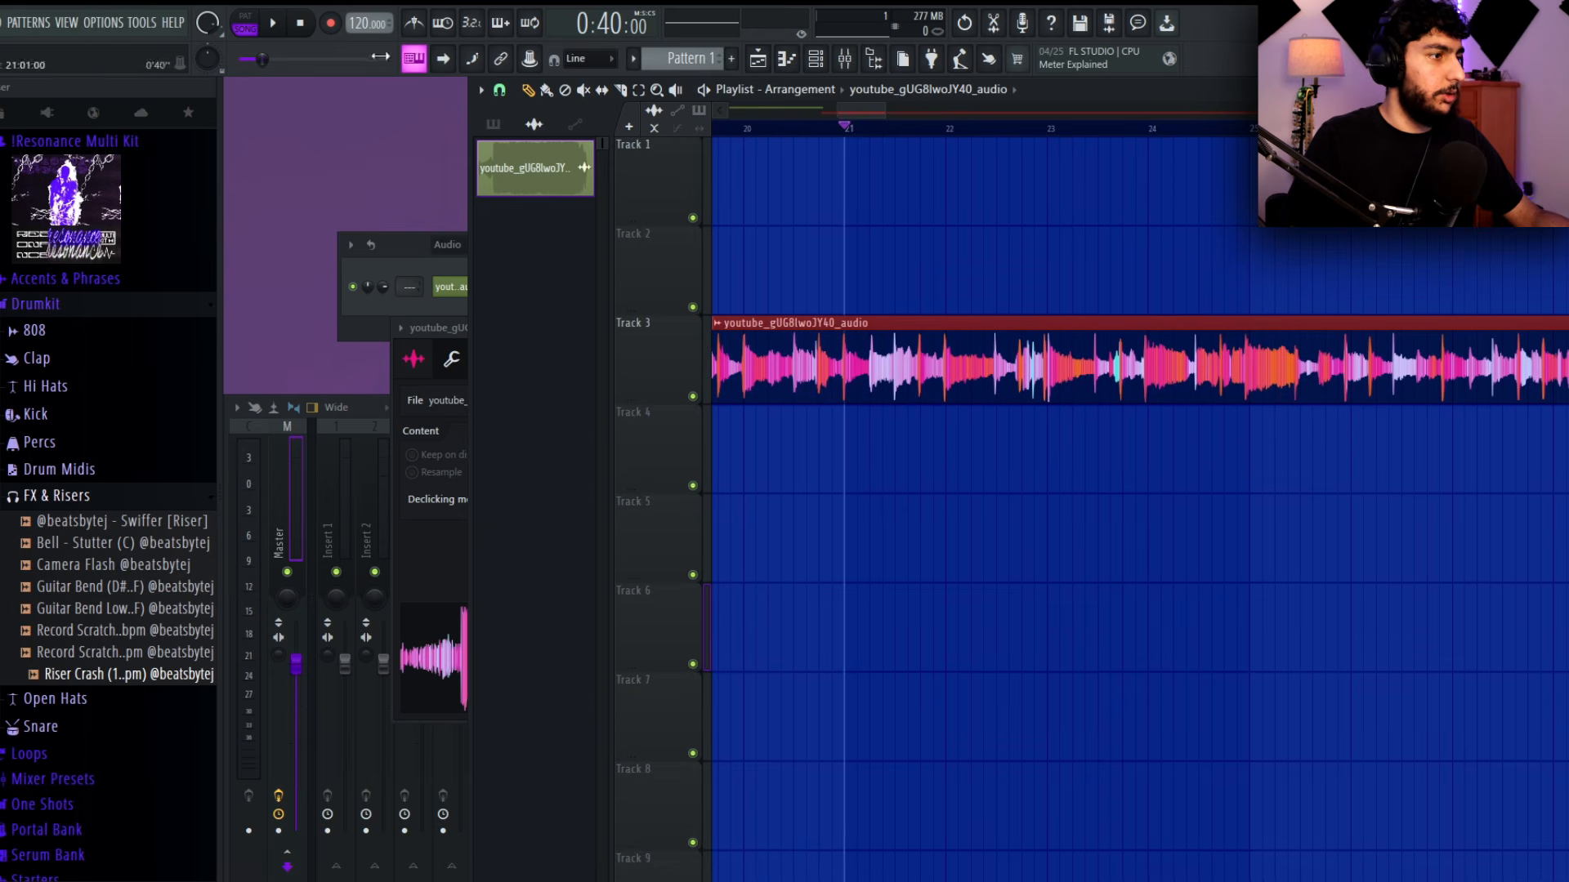
pyautogui.click(422, 18)
pyautogui.scroll(-3, 1164, 215)
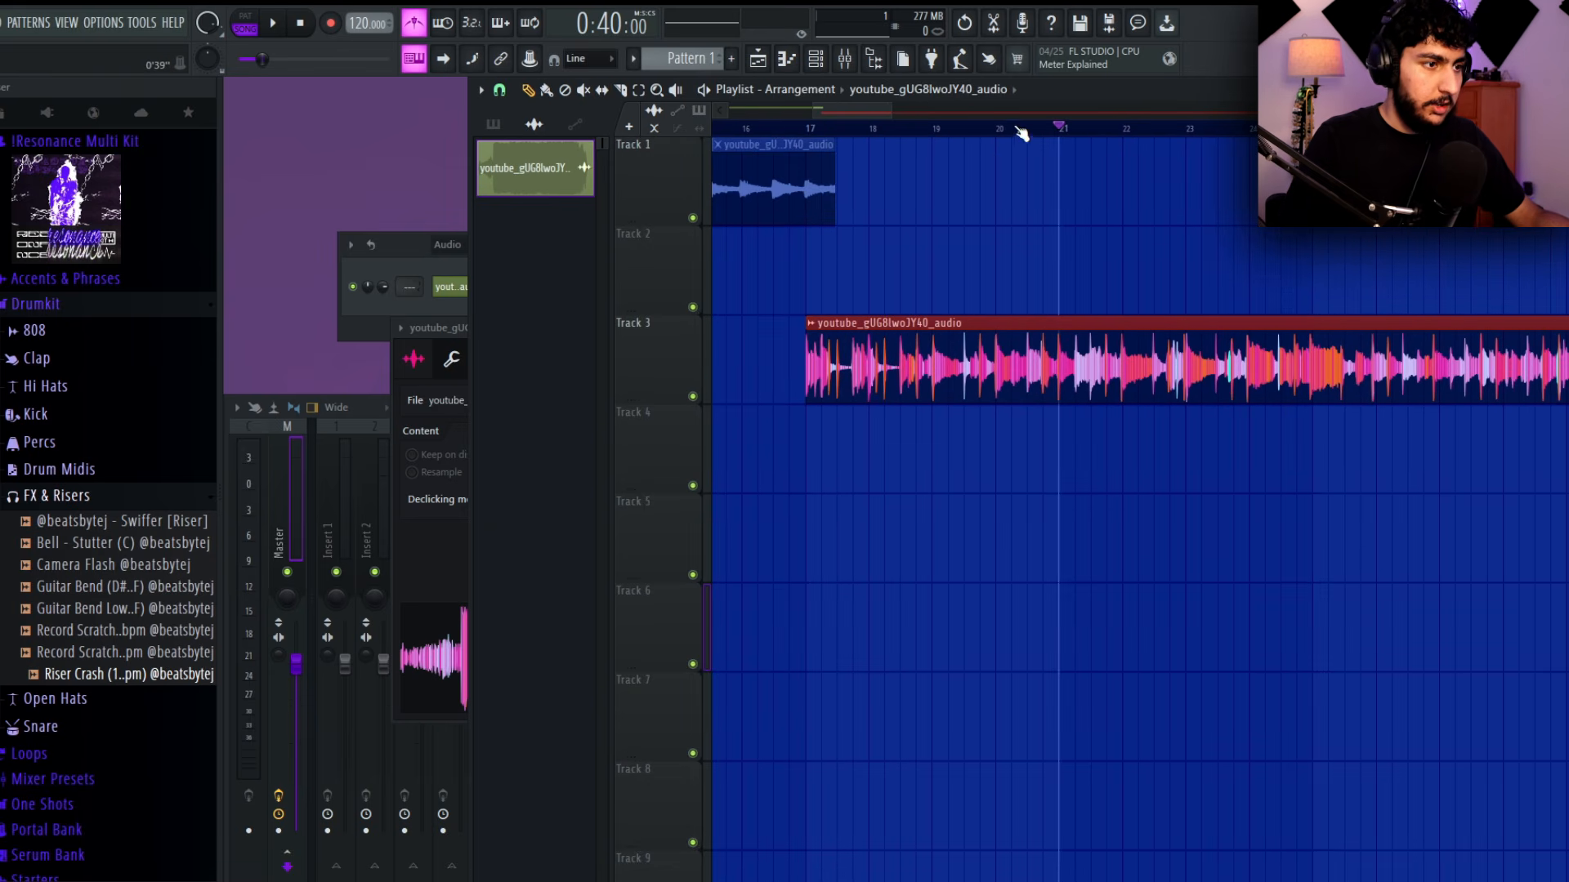
pyautogui.click(940, 137)
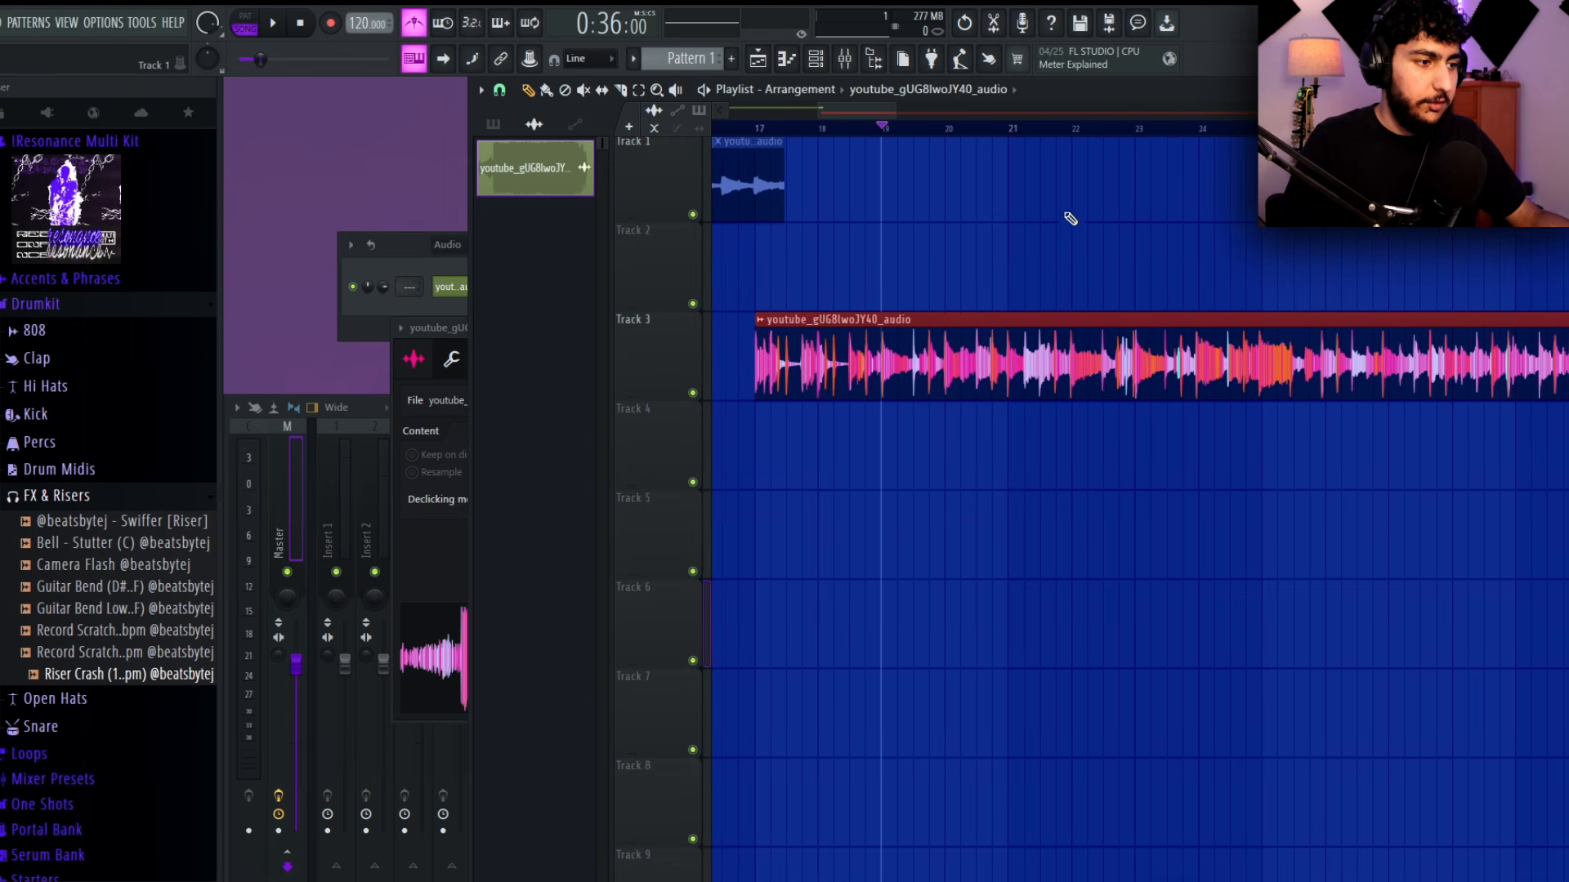
pyautogui.press('space')
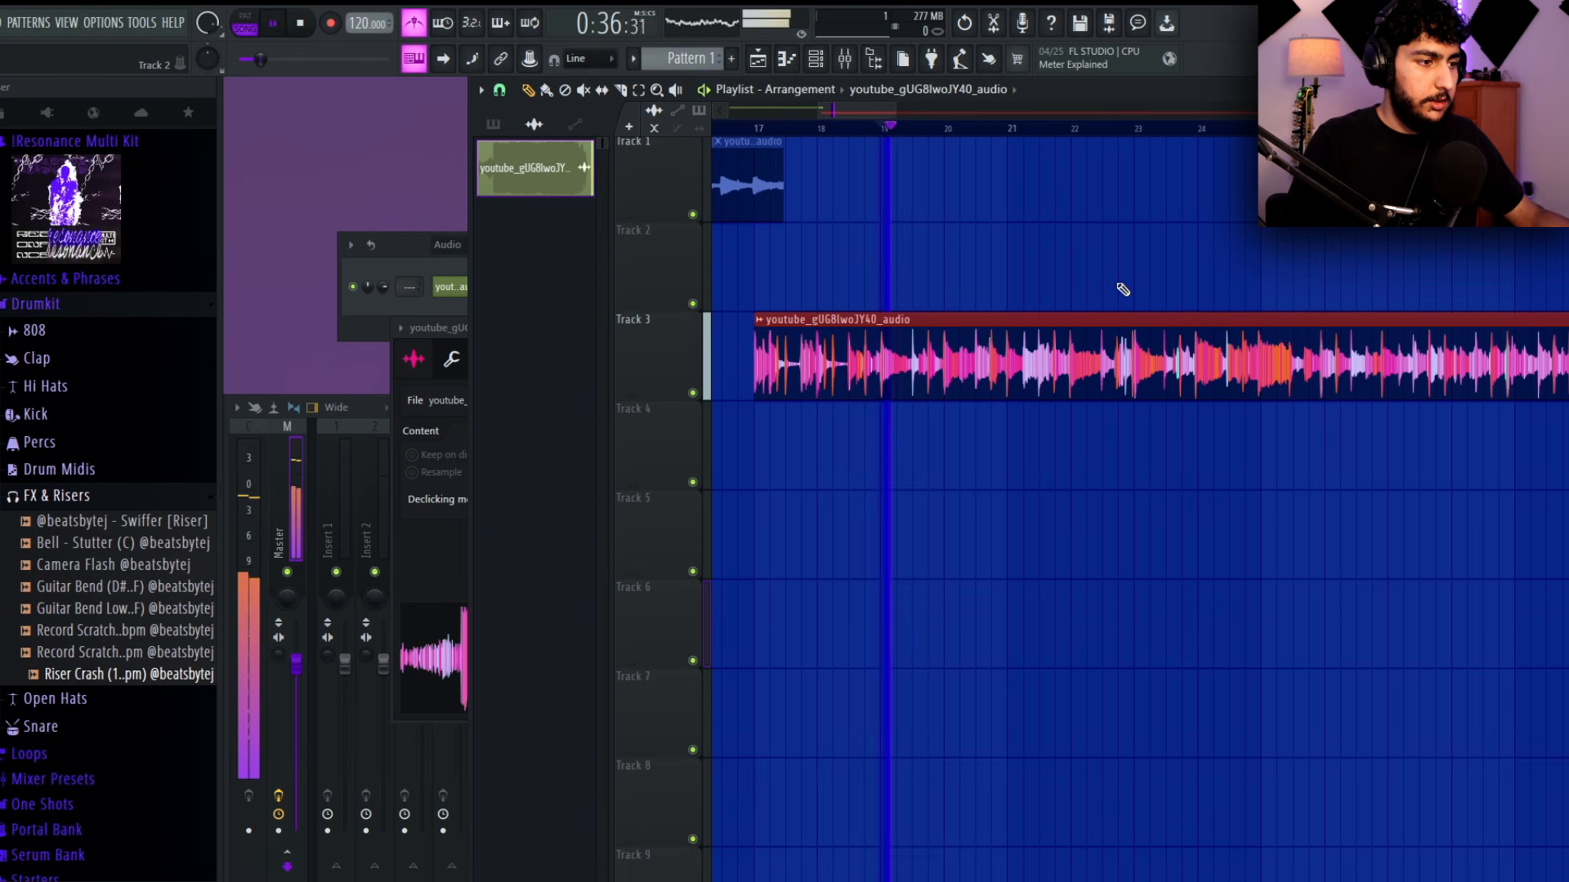
pyautogui.doubleClick(1080, 344)
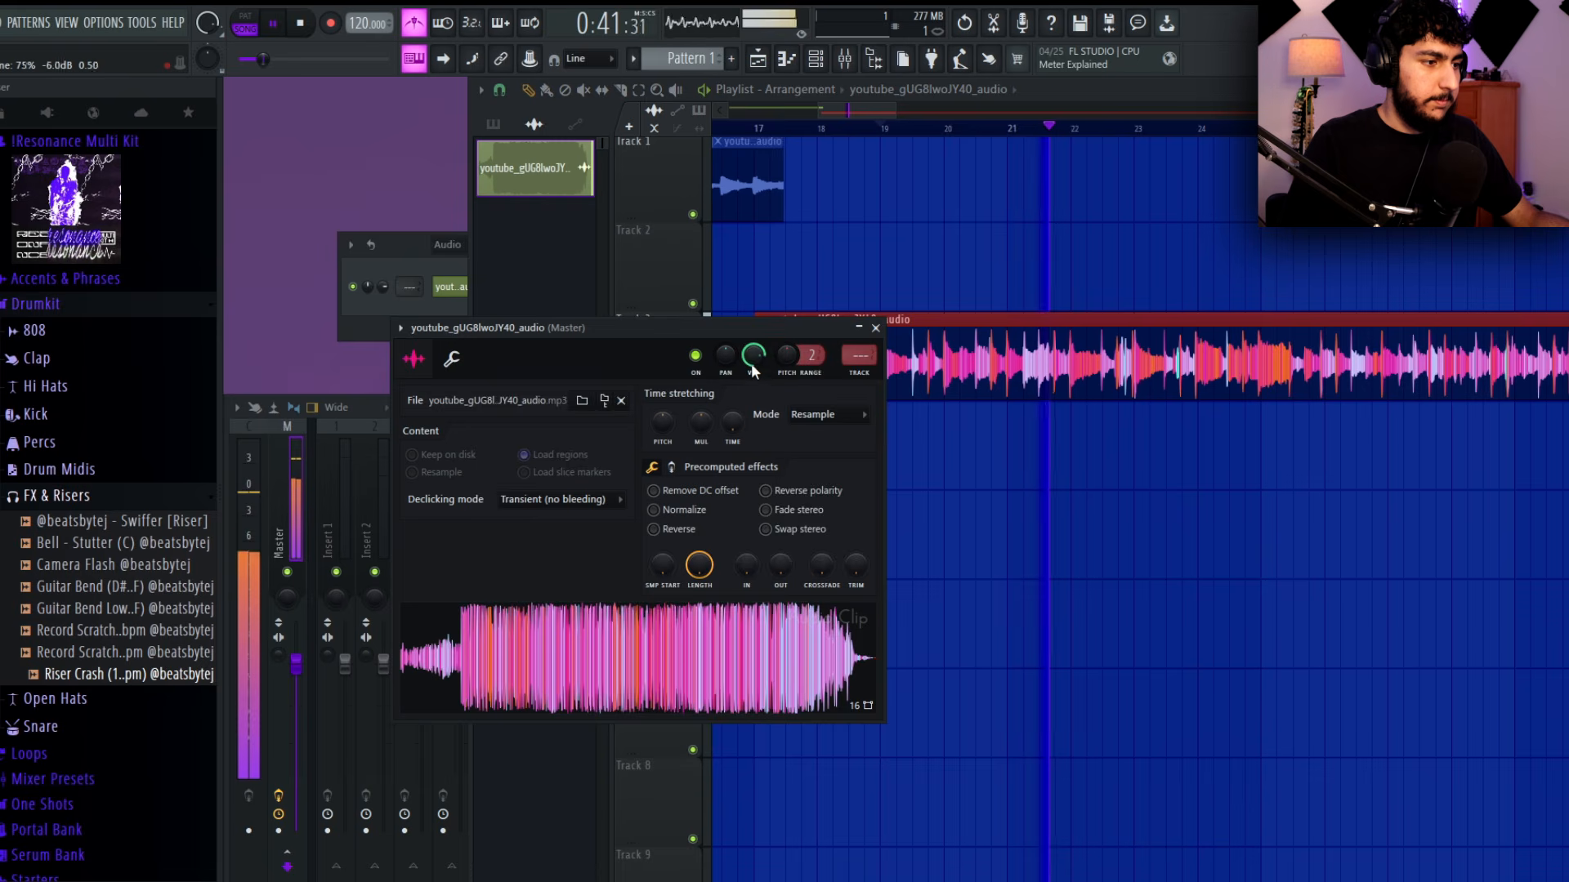
# Examine the Track 3 waveform against the bar lines from bar 20 onward to judge the tempo match
pyautogui.scroll(5, 966, 306)
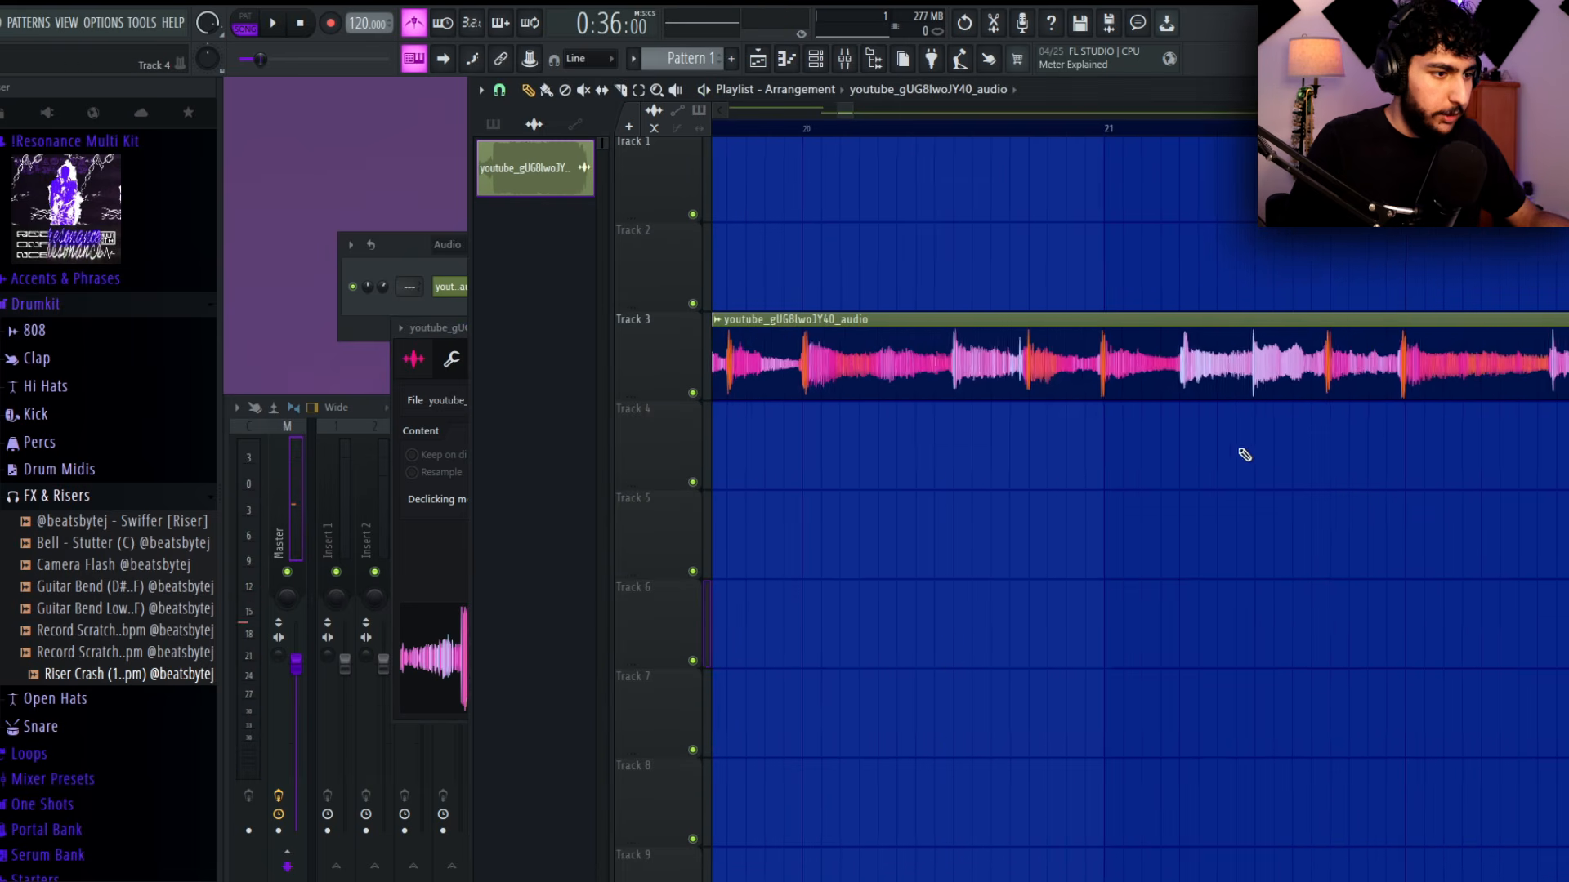
pyautogui.scroll(-4, 1011, 431)
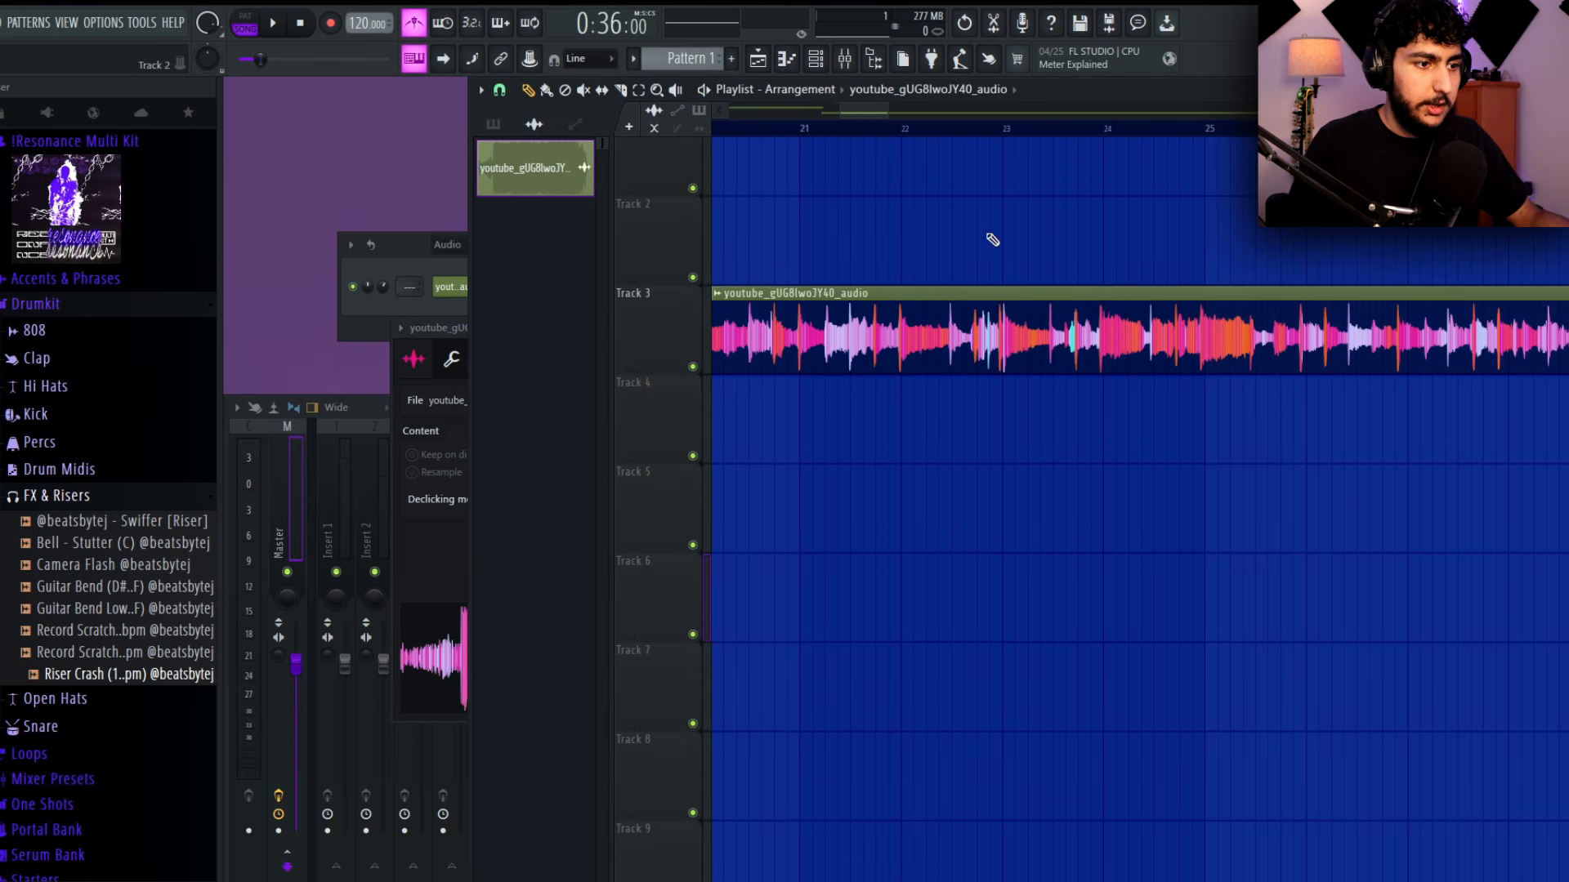
pyautogui.scroll(-4, 992, 240)
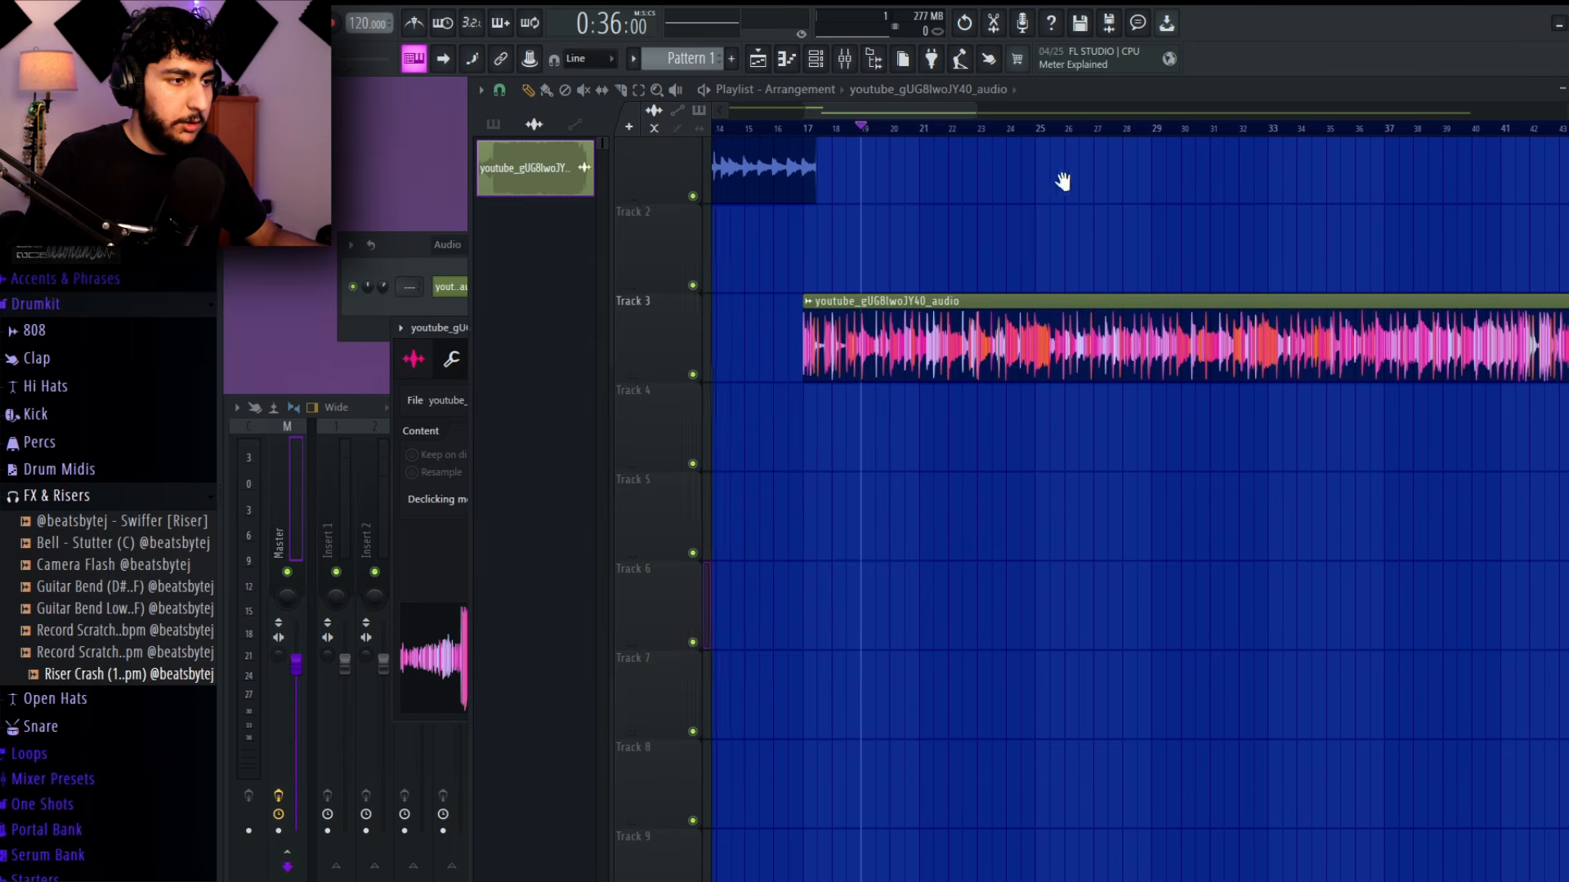
# Play the Track 3 clip from bar 41 to about bar 43 to locate a strong downbeat
pyautogui.scroll(-4, 1063, 179)
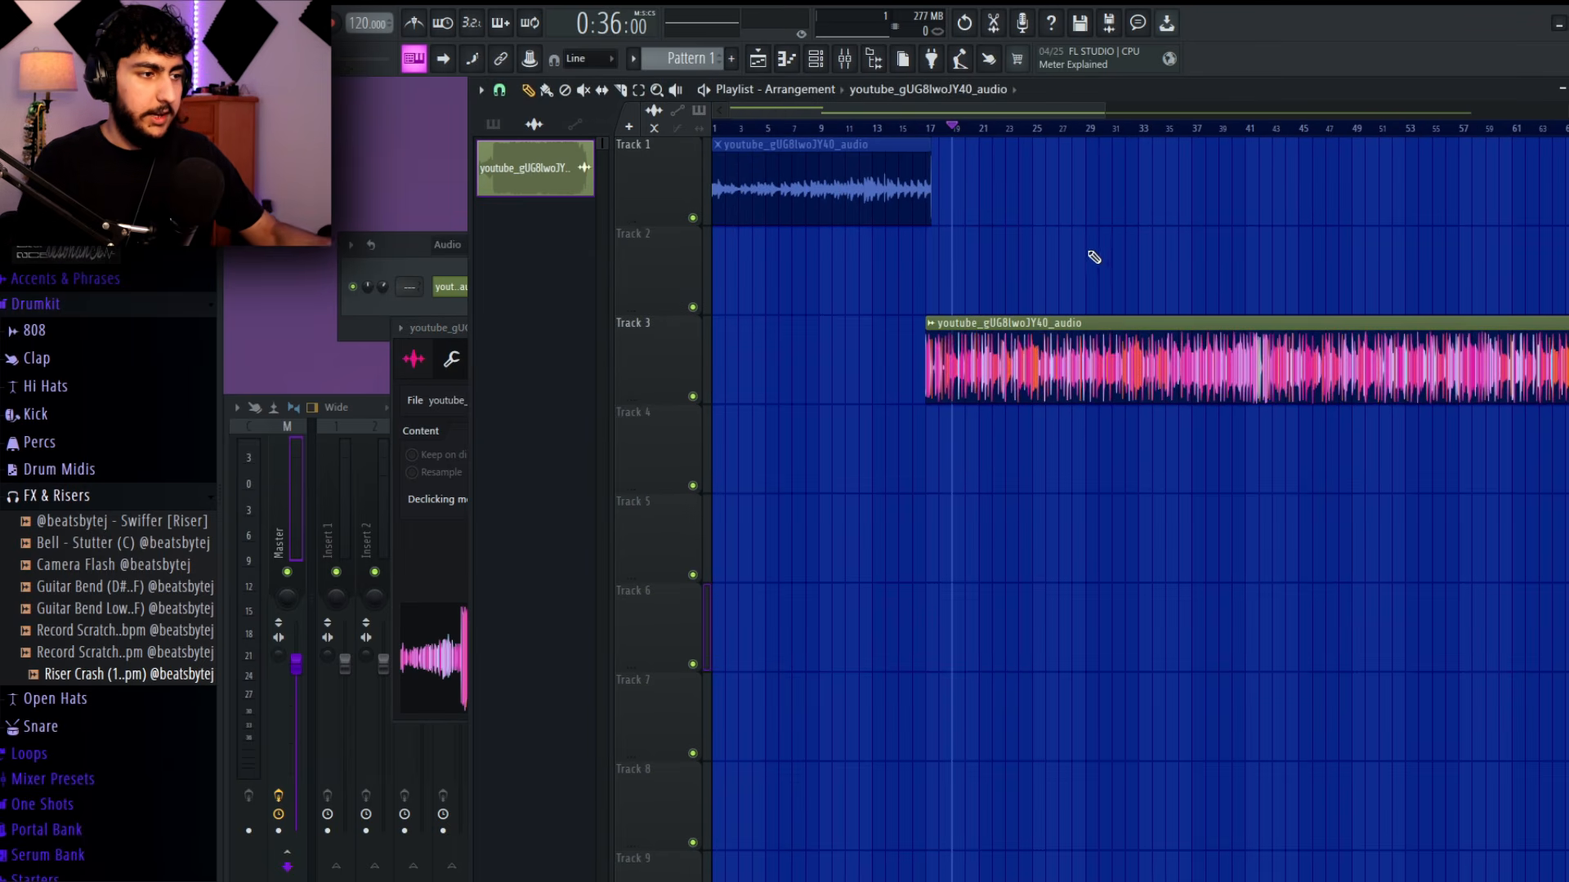
pyautogui.hscroll(5, 997, 245)
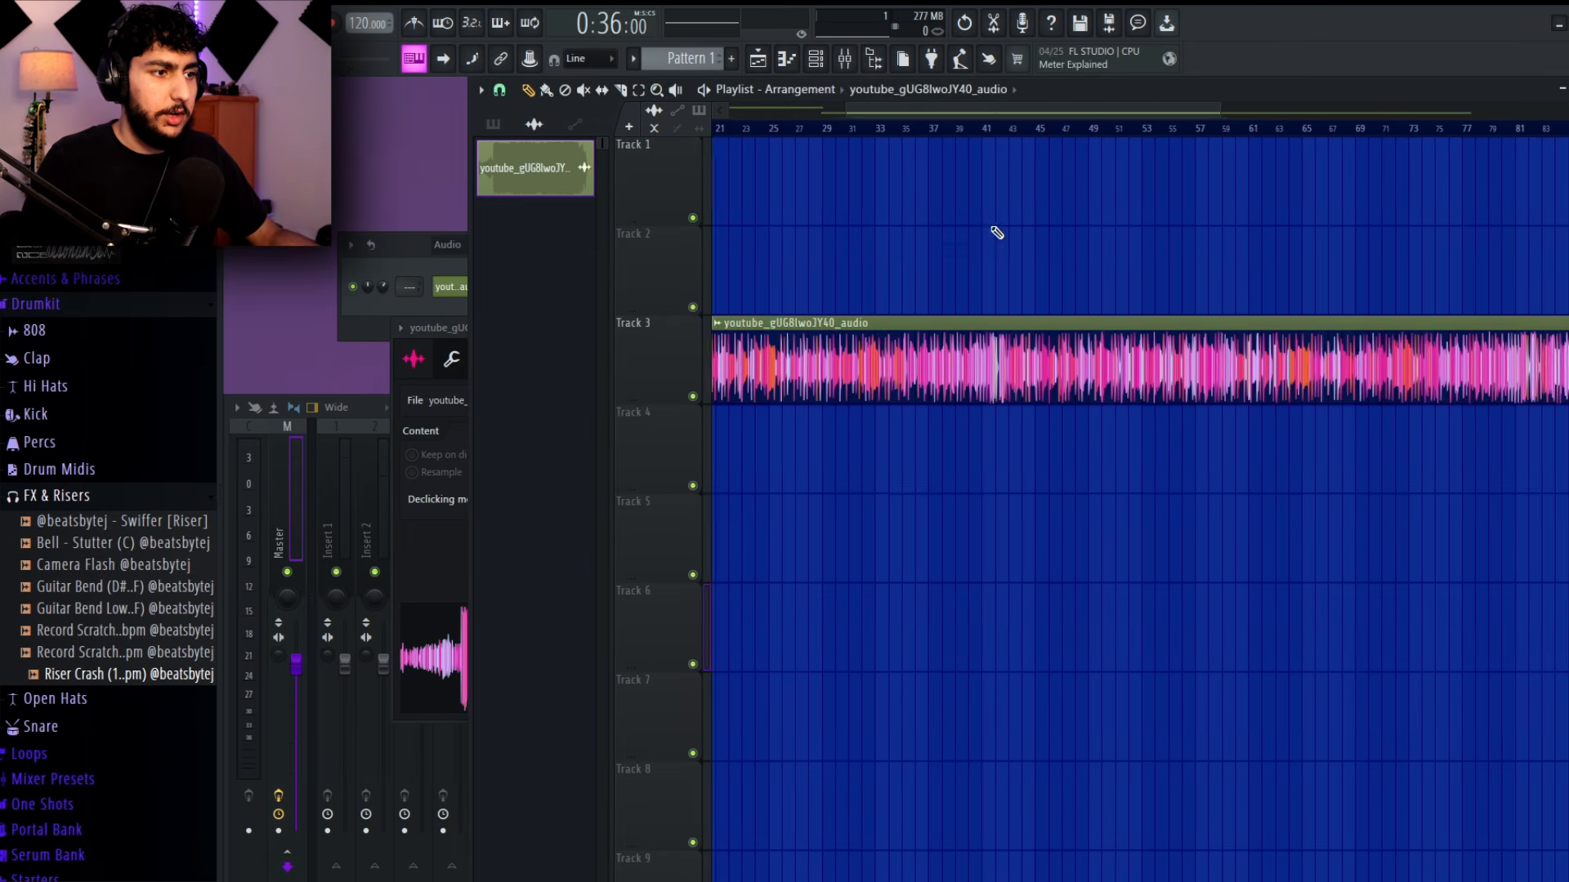
pyautogui.moveTo(989, 139)
pyautogui.mouseDown()
pyautogui.moveTo(1008, 130)
pyautogui.moveTo(974, 133)
pyautogui.mouseUp()
pyautogui.scroll(3, 973, 133)
pyautogui.scroll(3, 1211, 224)
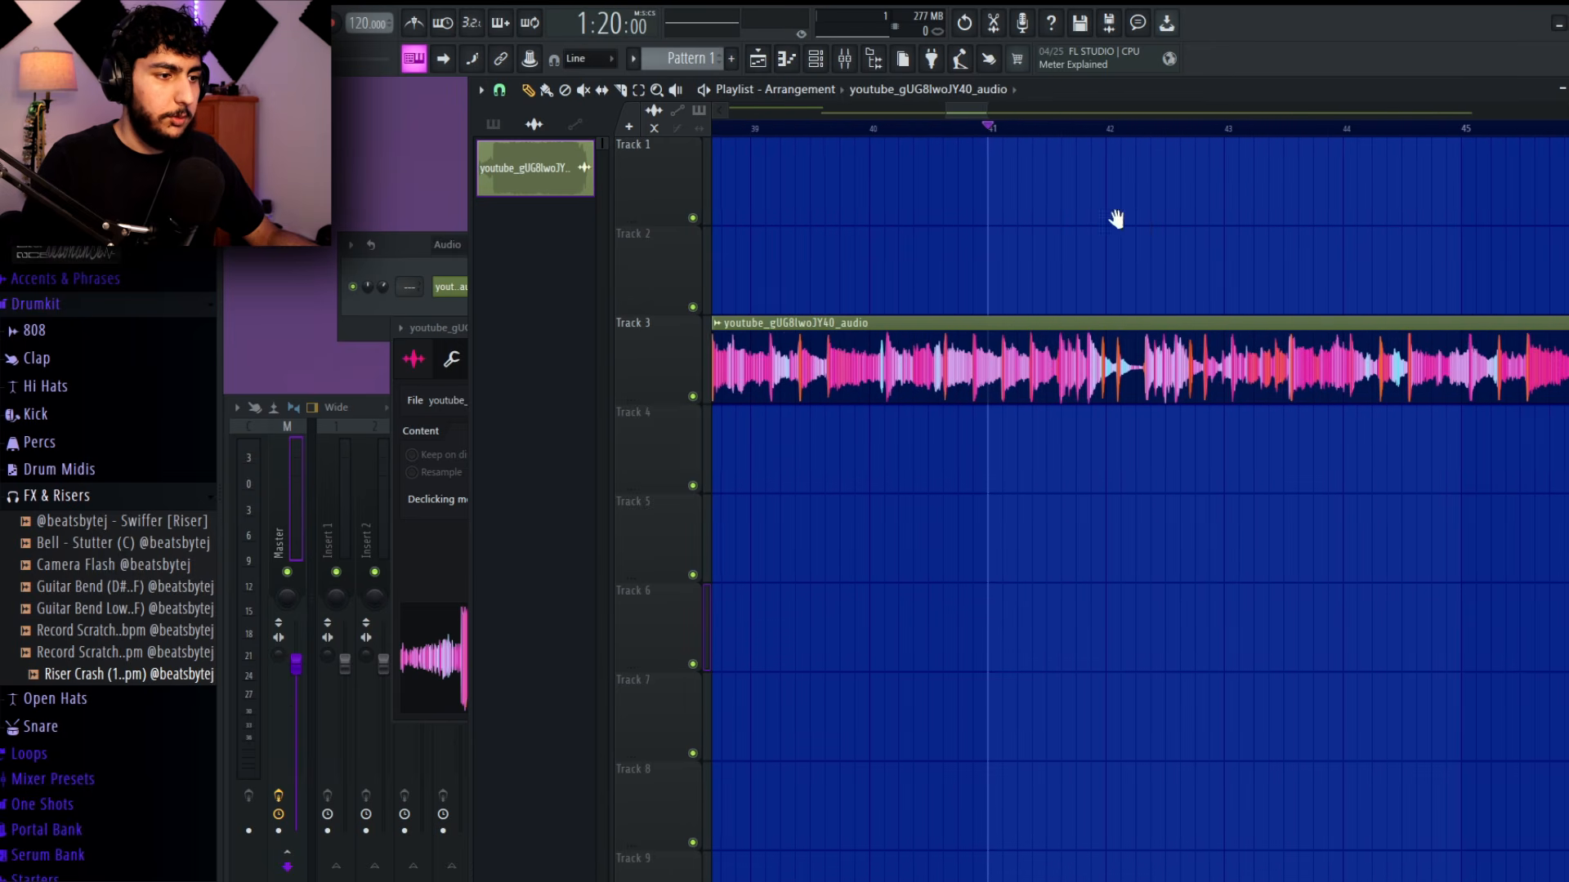
pyautogui.press('space')
pyautogui.hscroll(3, 1212, 218)
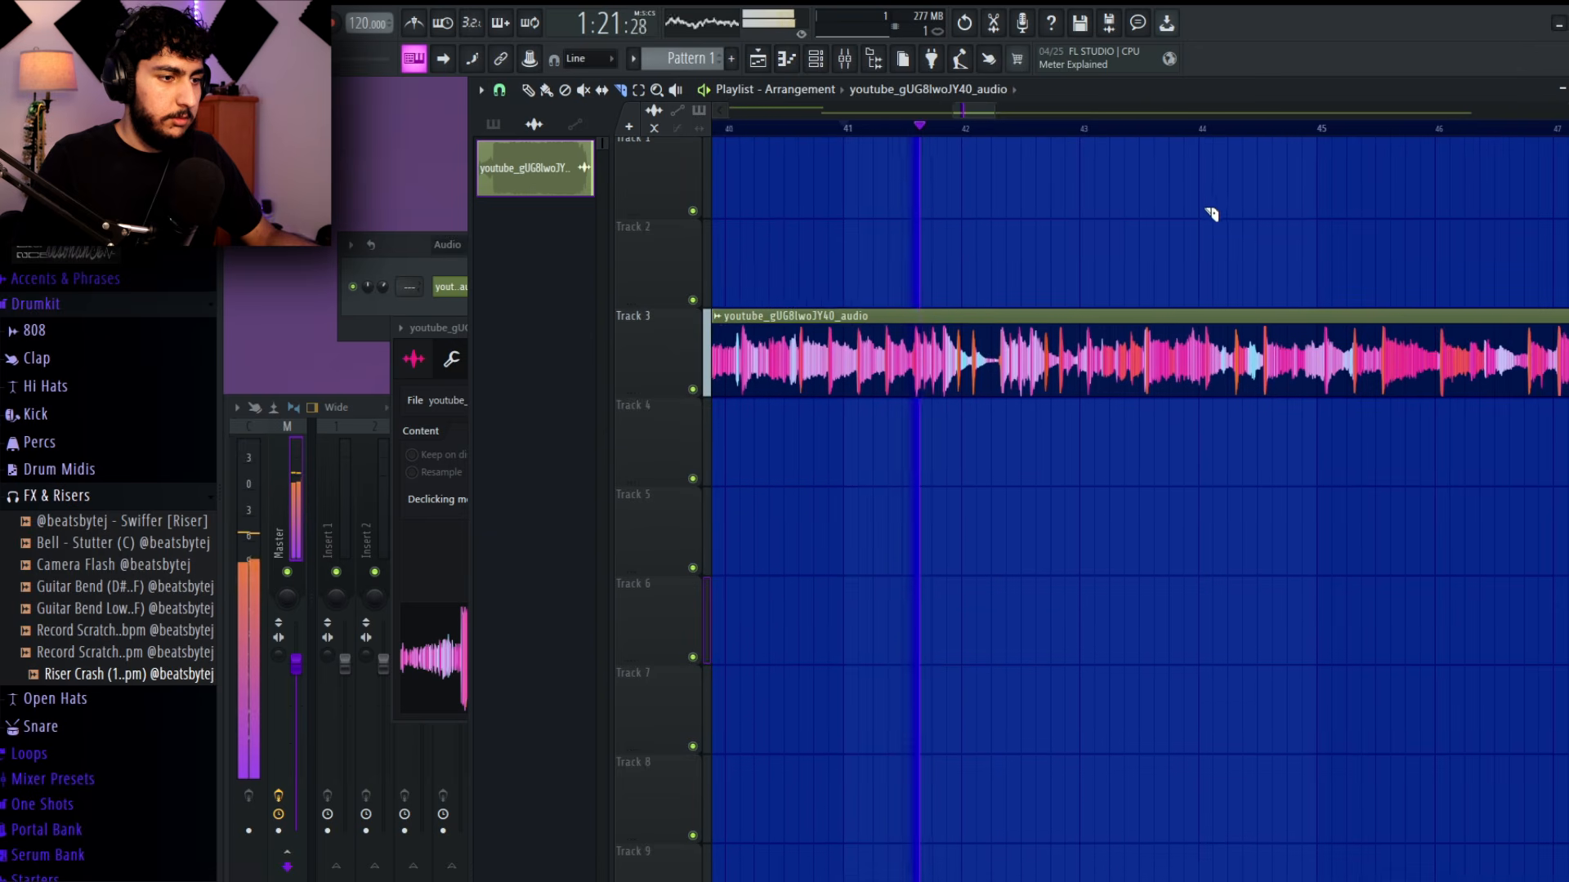
pyautogui.moveTo(1215, 453); pyautogui.dragTo(1130, 455)
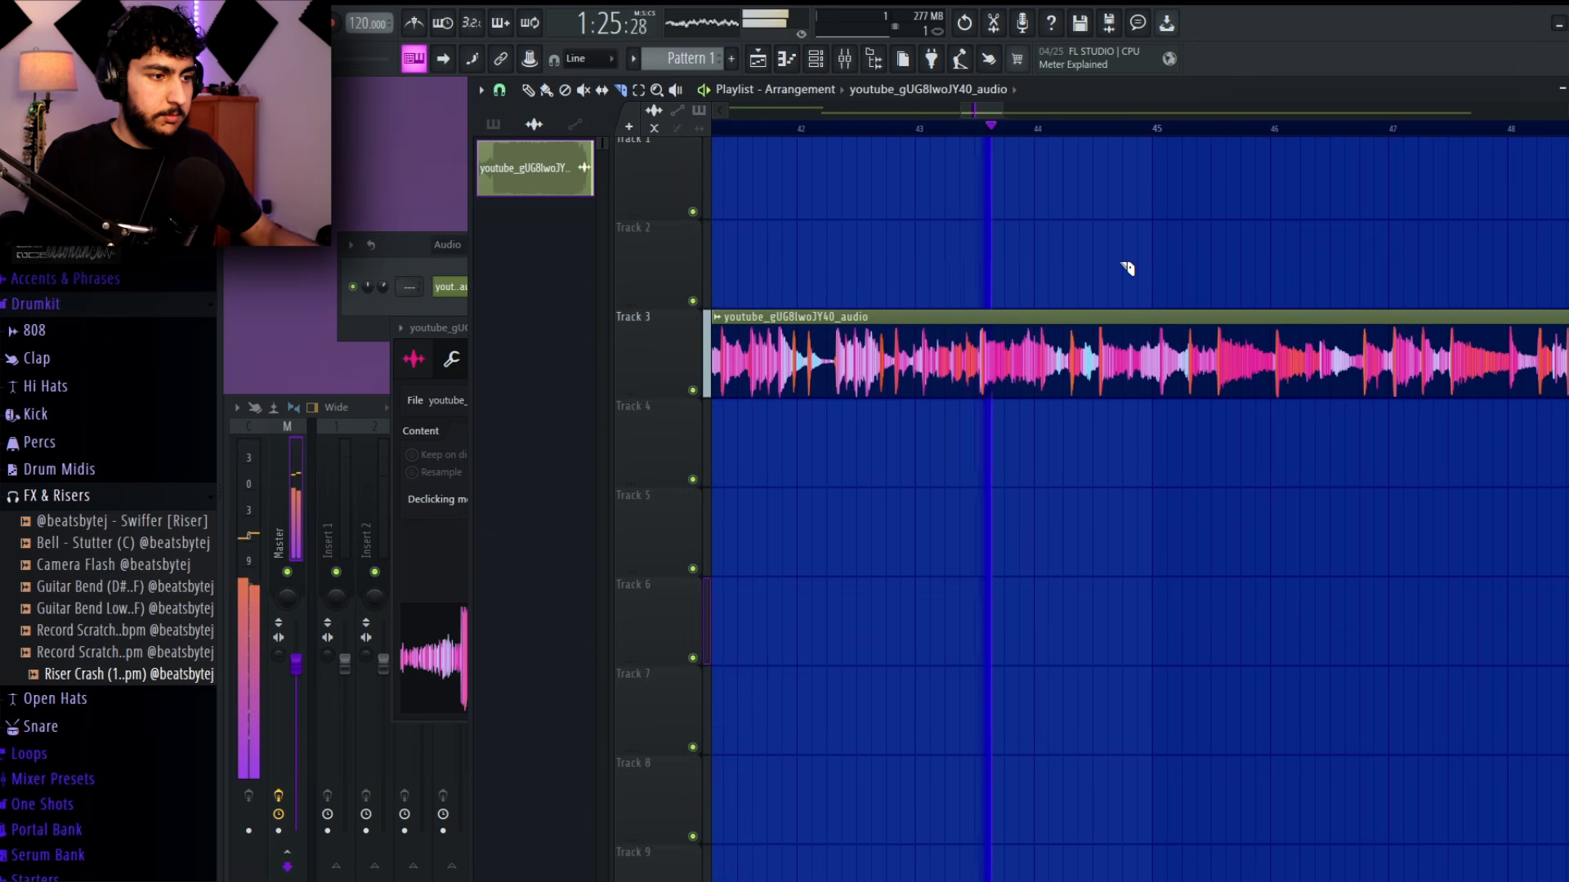
pyautogui.press('space')
# Preview the Track 3 clip from 1:25:00 and slice it at the start of the strong transient just after that point
pyautogui.scroll(5, 962, 336)
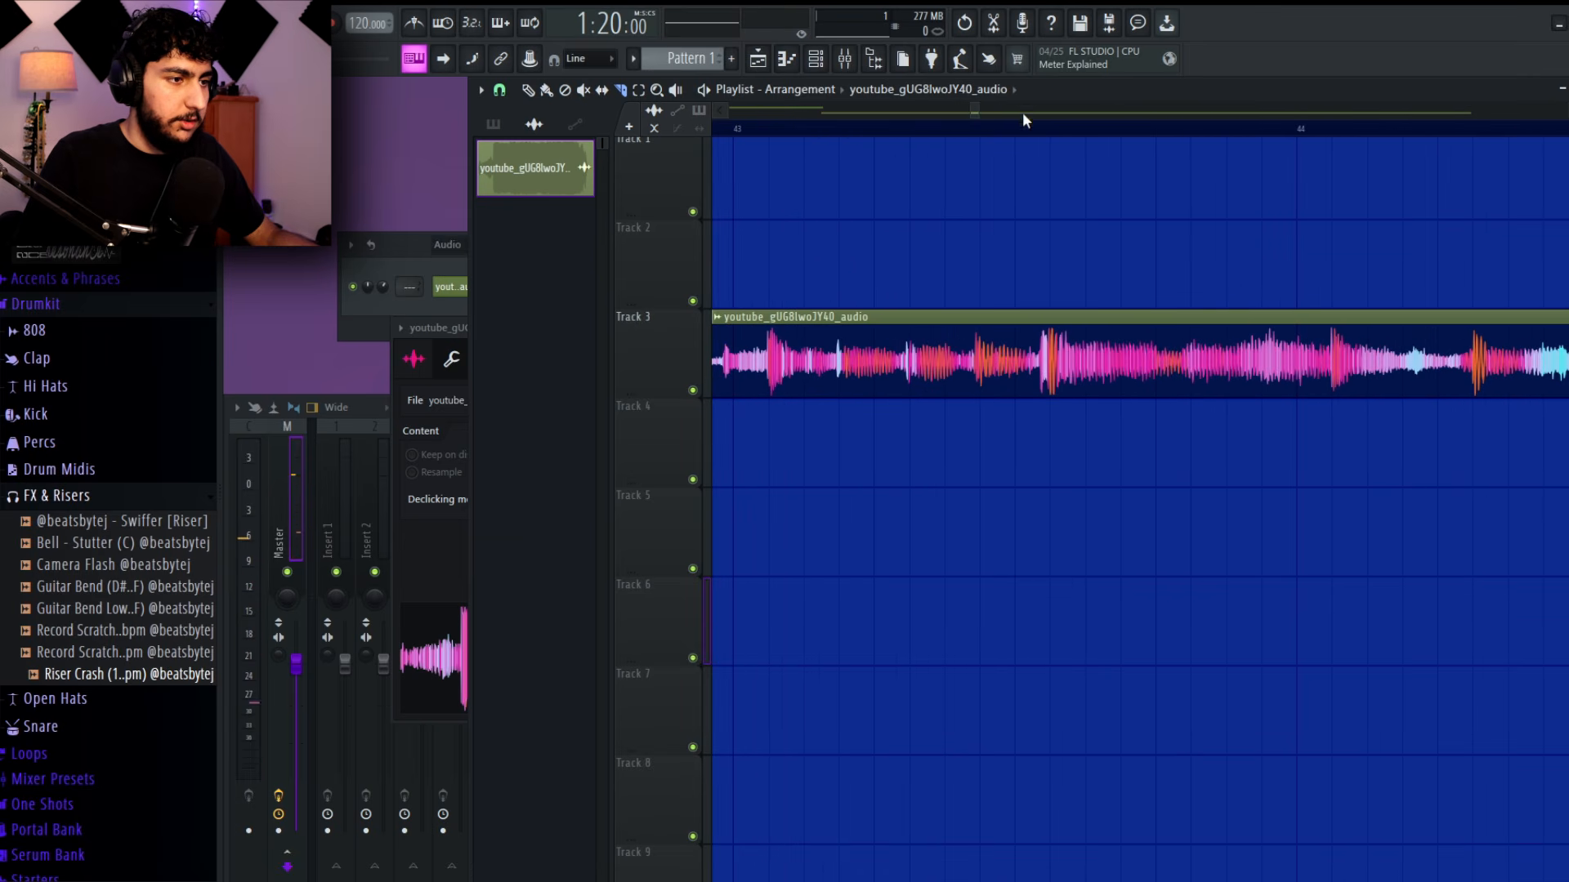
pyautogui.click(1023, 135)
pyautogui.press('space')
pyautogui.press('space')
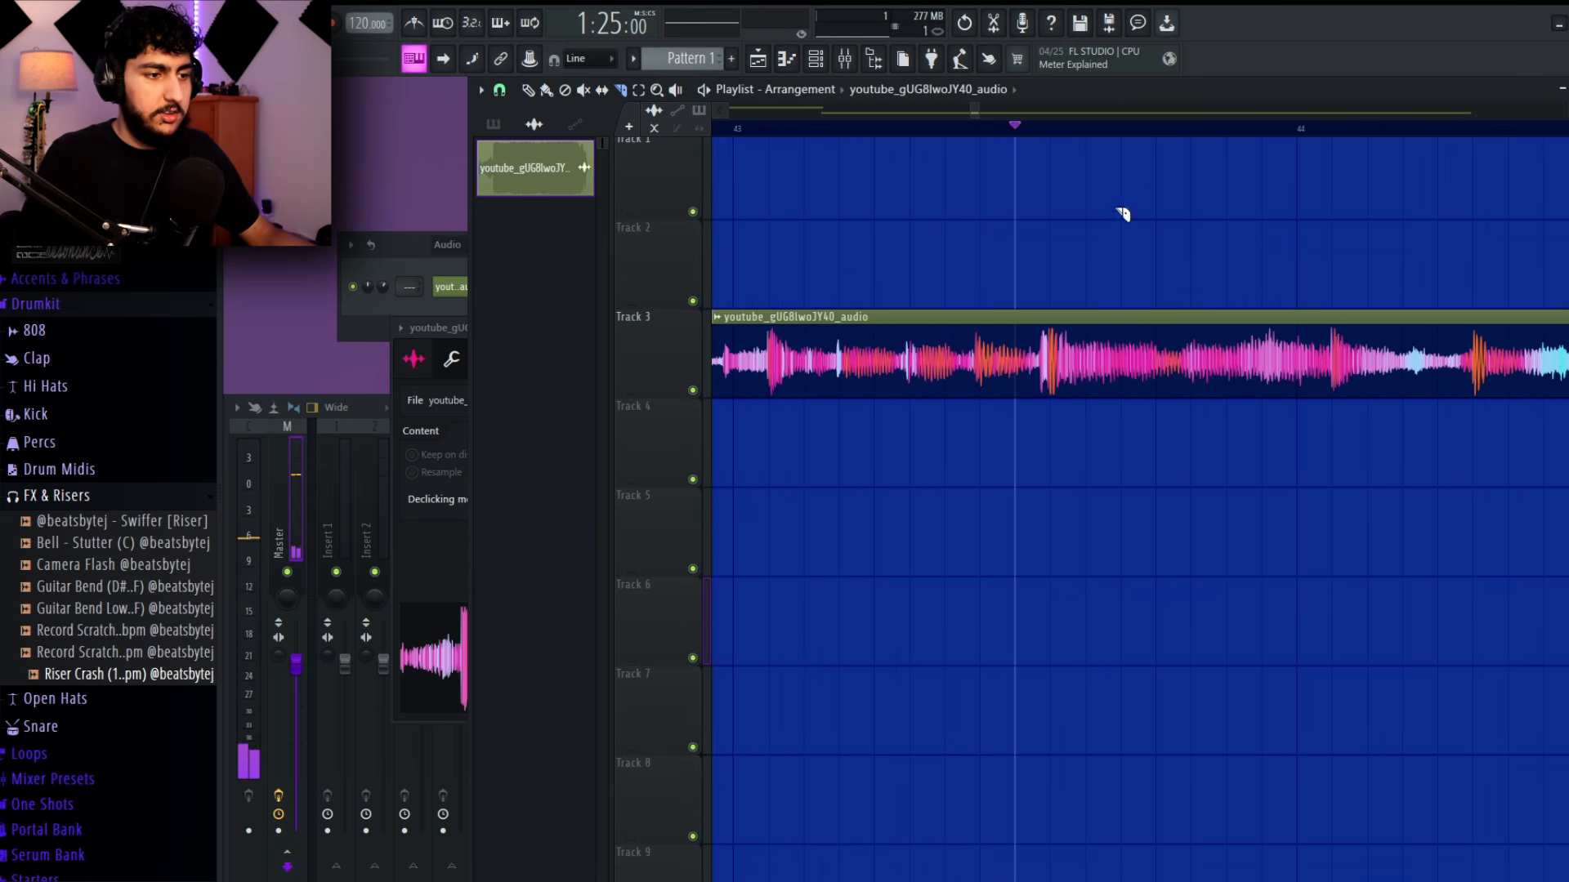
pyautogui.scroll(-3, 1070, 288)
pyautogui.scroll(3, 1059, 344)
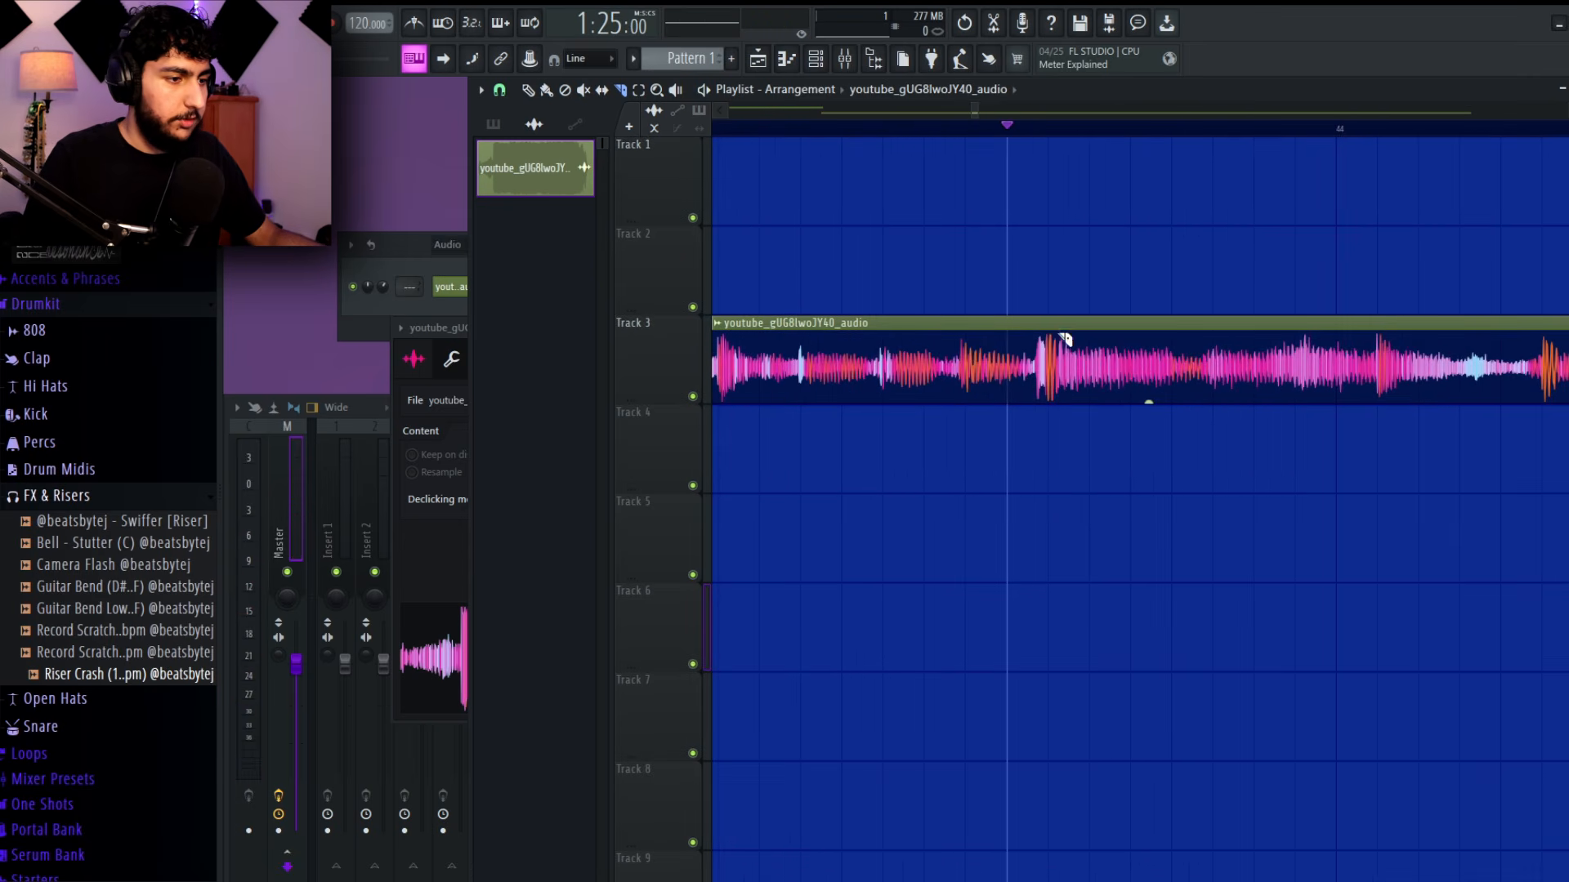
pyautogui.scroll(3, 1065, 339)
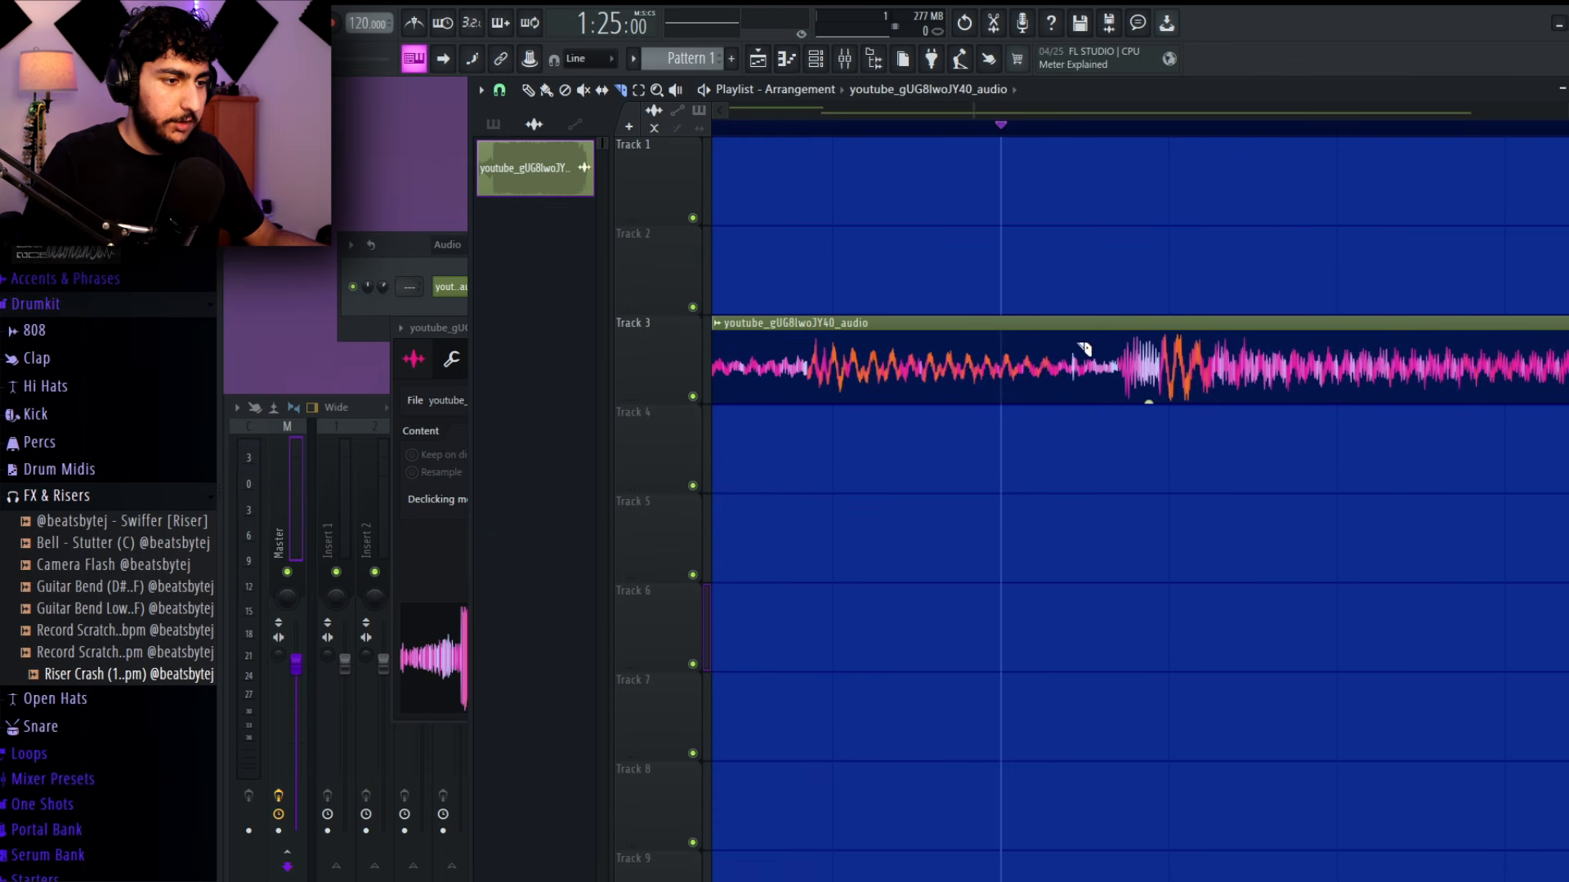
pyautogui.click(1116, 402)
# Place the playhead at the Track 3 cut and play the audio from there to check the downbeat
pyautogui.click(1118, 136)
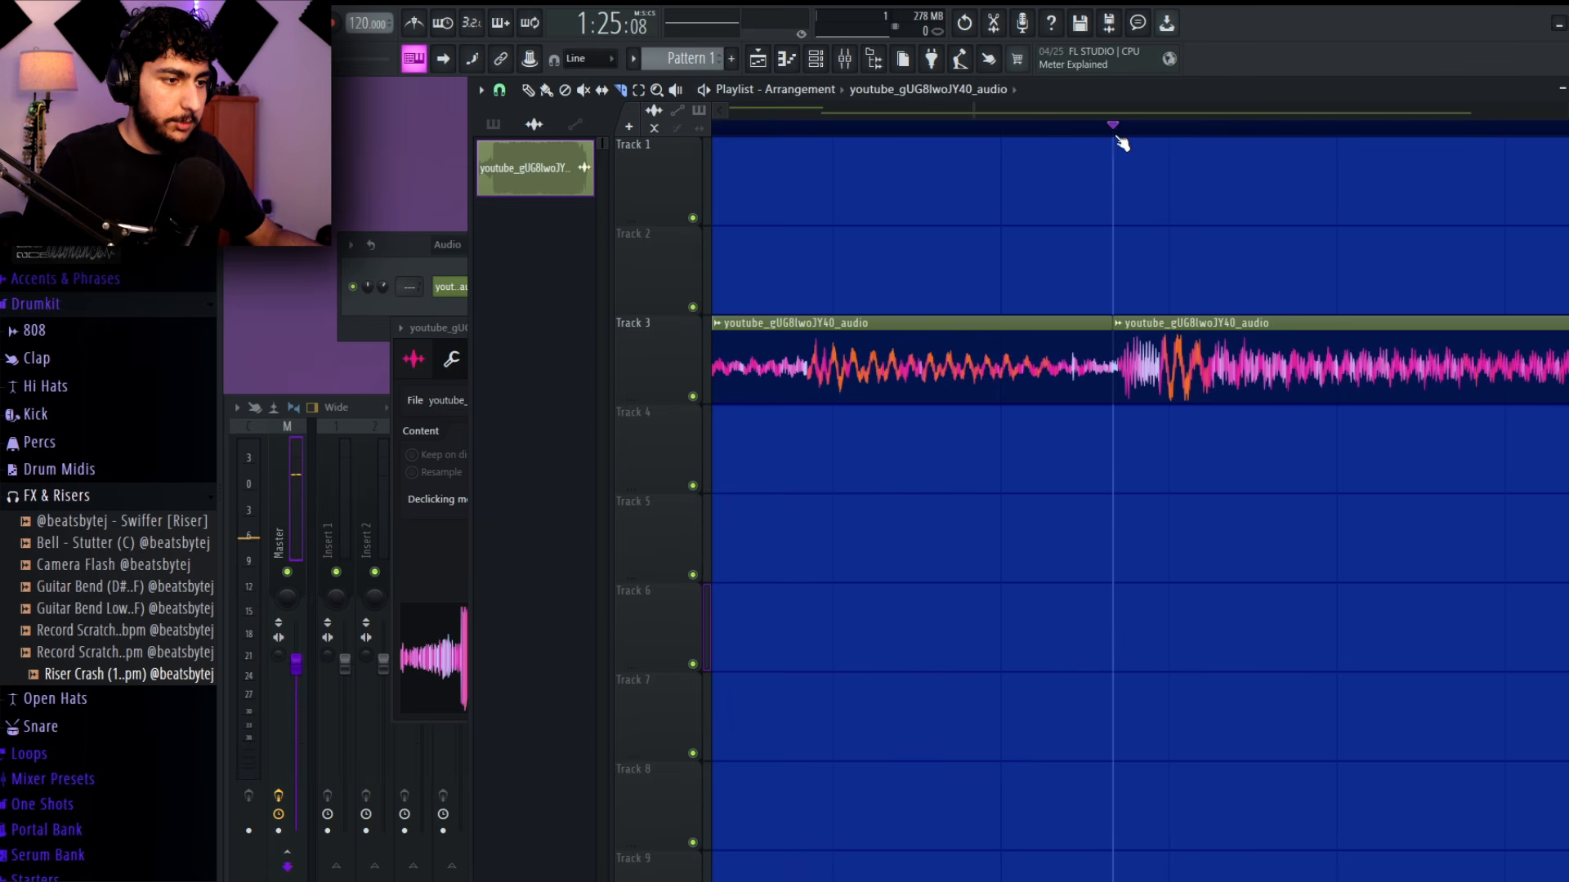
pyautogui.press('space')
pyautogui.scroll(-4, 1270, 273)
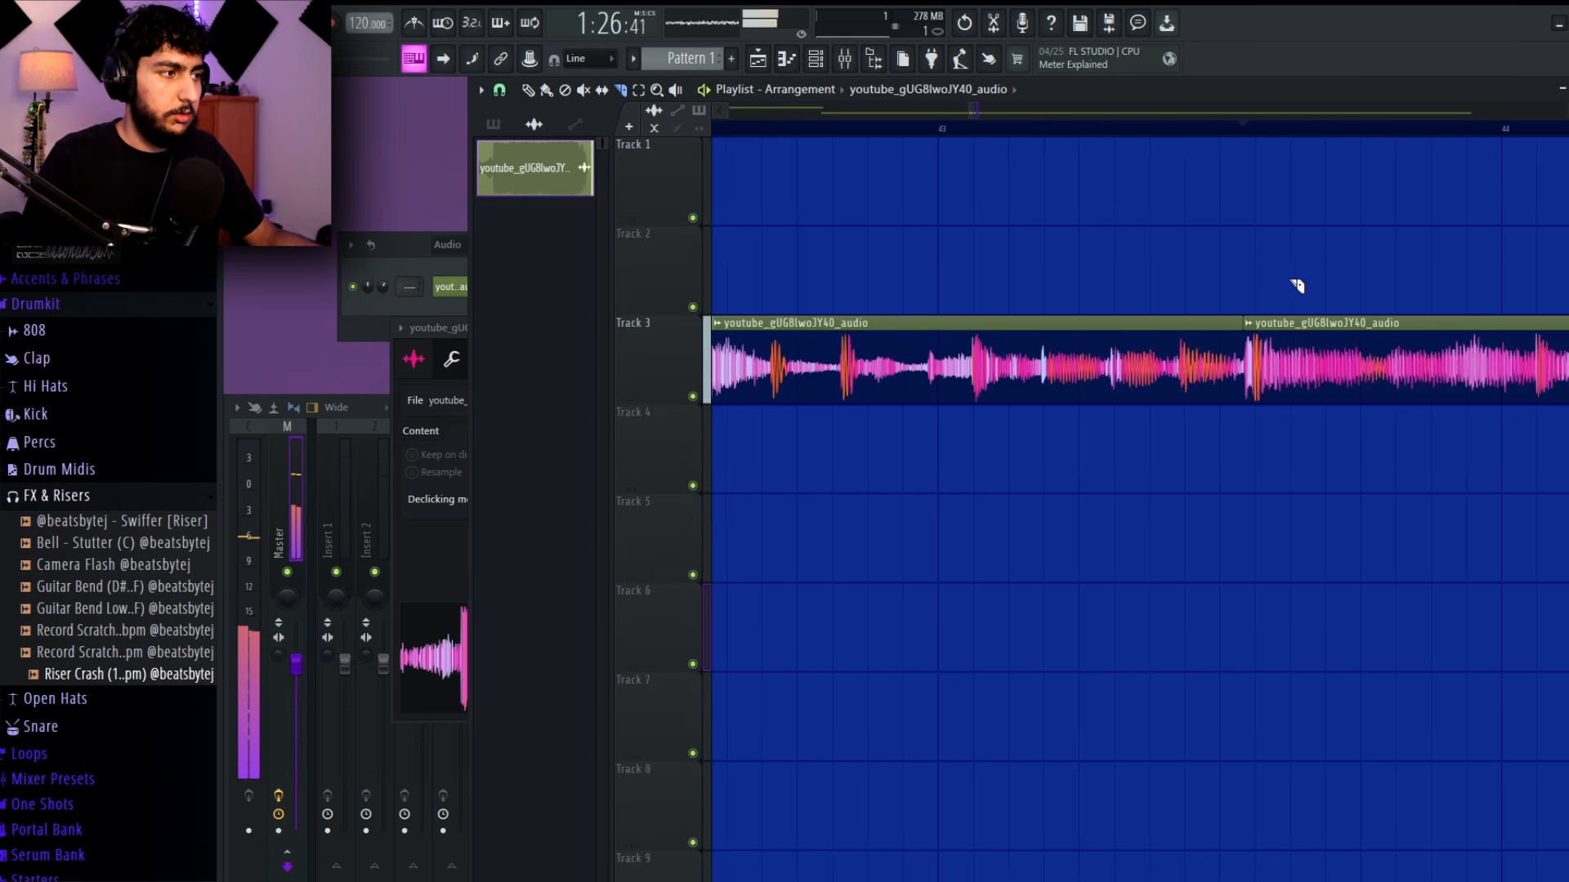
pyautogui.scroll(-3, 1299, 249)
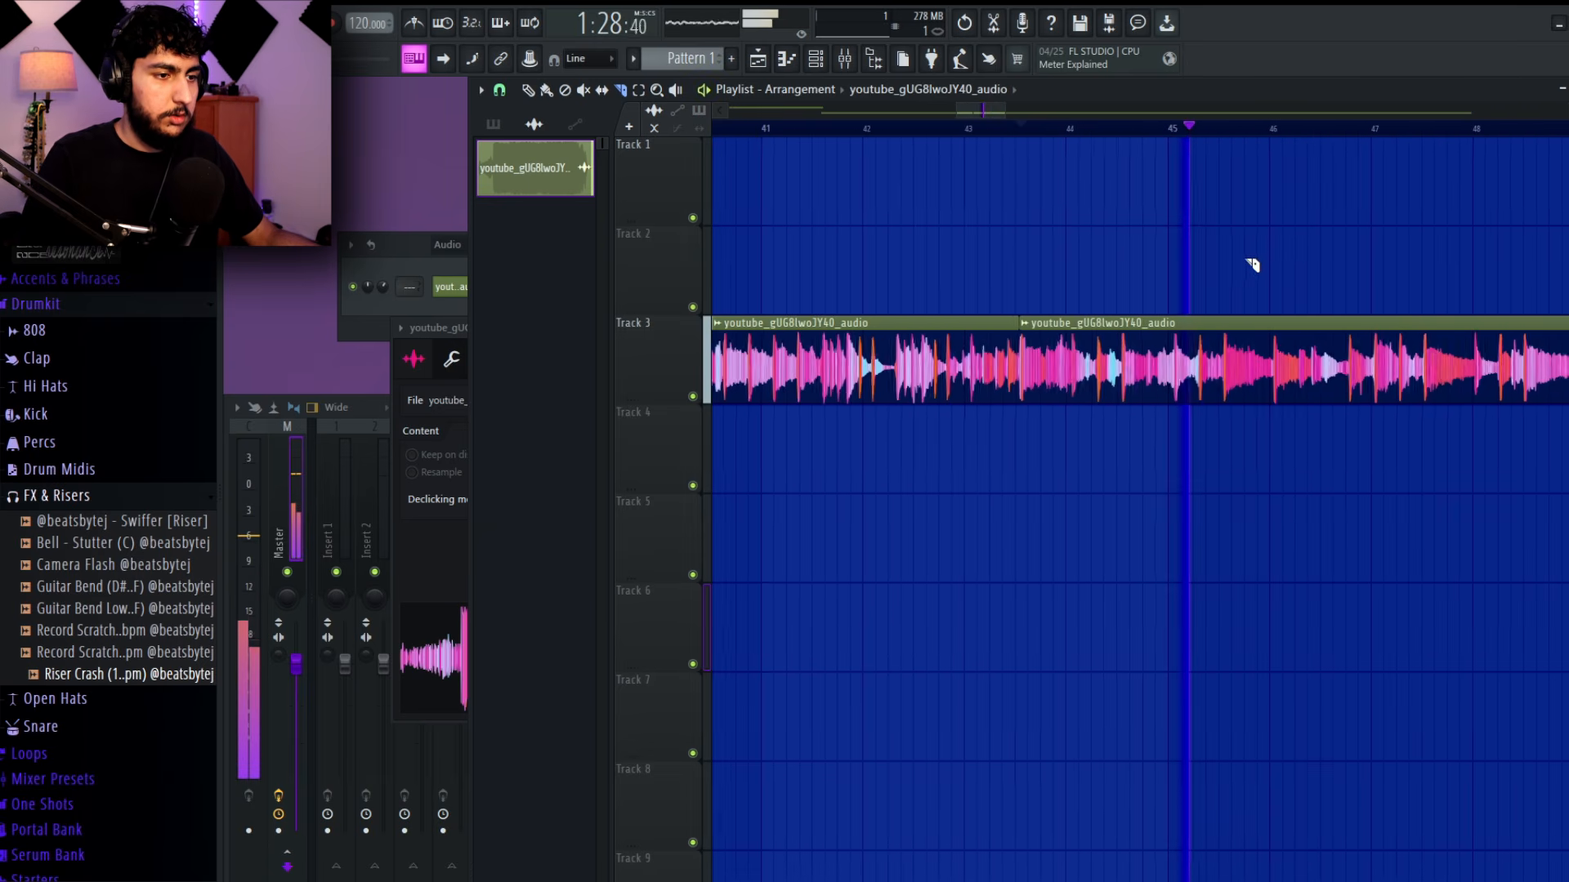
pyautogui.press('space')
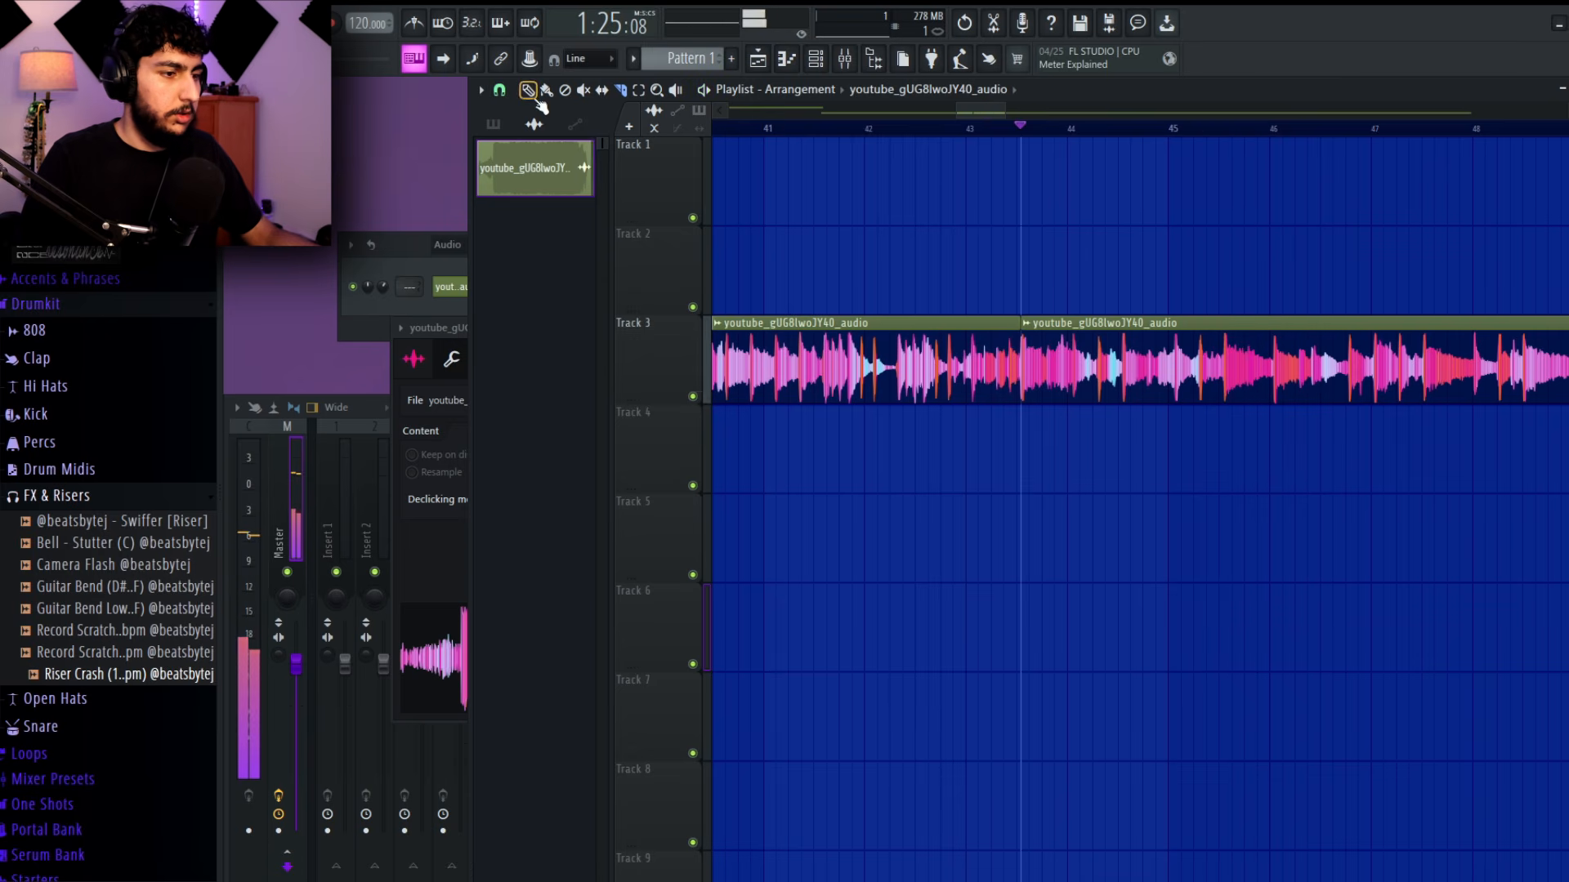
# Move the piece after the Track 3 cut to Track 4 and align its start exactly with bar 45
pyautogui.scroll(-2, 1069, 268)
pyautogui.moveTo(1167, 326); pyautogui.dragTo(1265, 412)
pyautogui.scroll(9, 1242, 410)
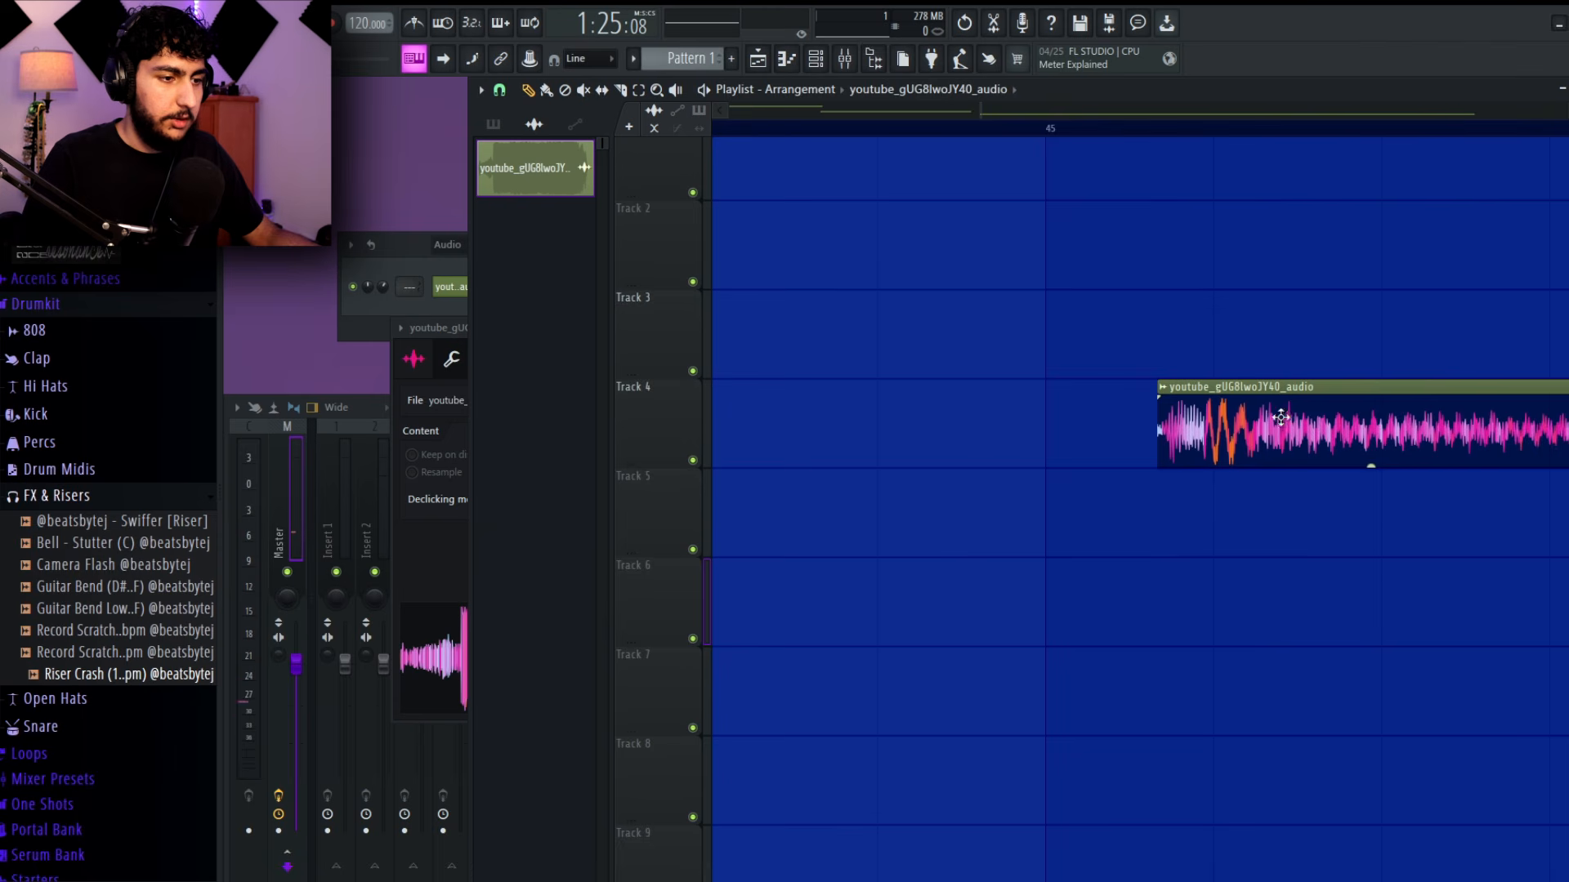
pyautogui.moveTo(1310, 433); pyautogui.dragTo(1197, 433)
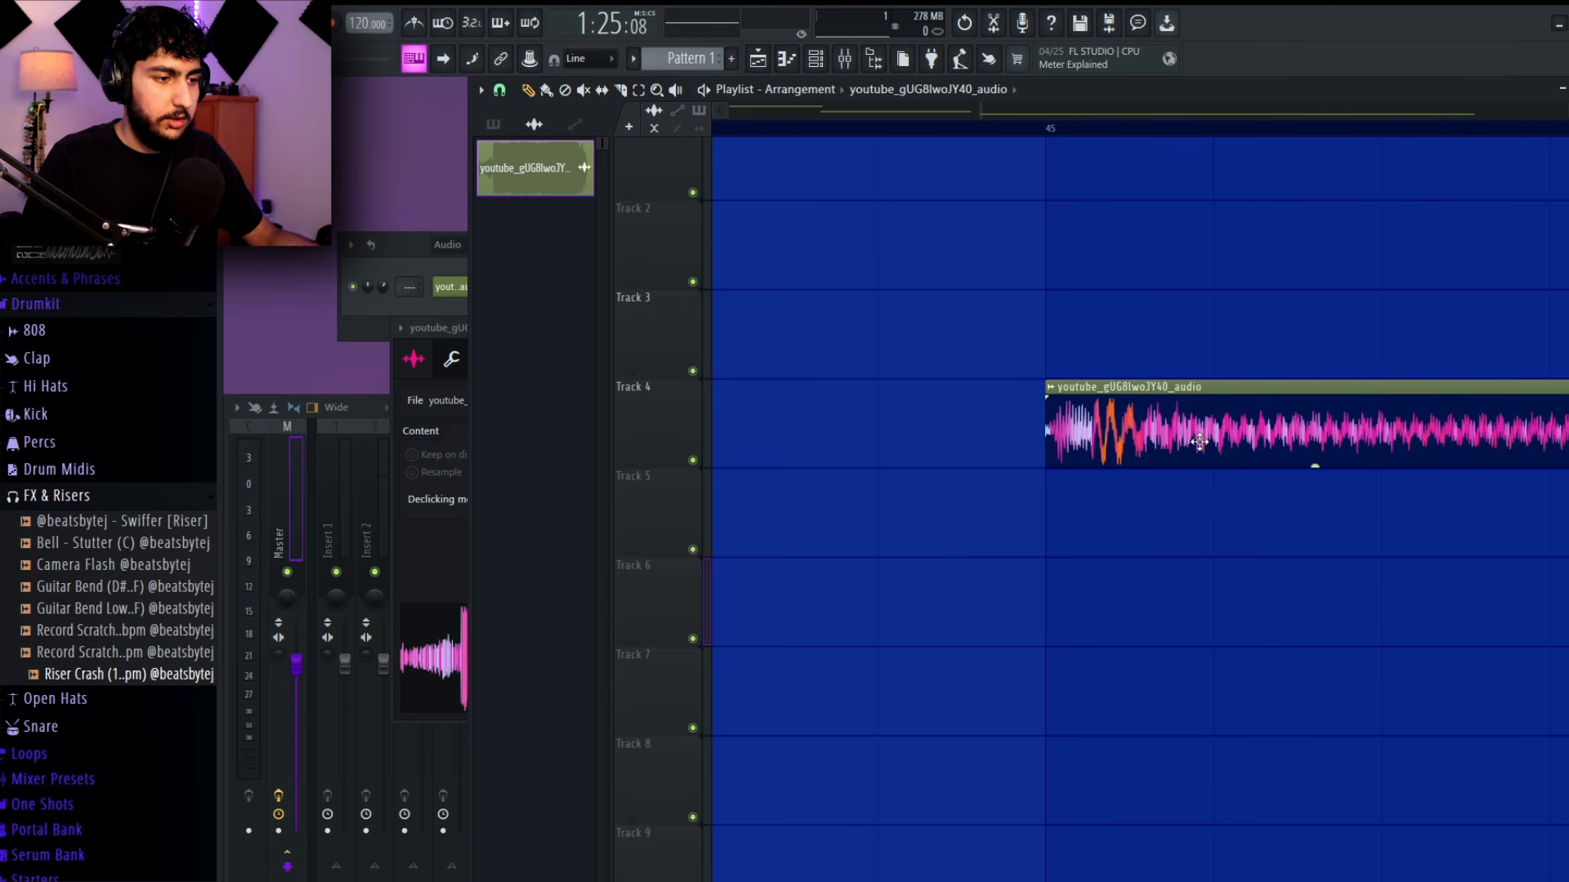
# Play the Track 4 clip with the start marker at bar 45, skipping ahead to listen for the downbeat near bar 53
pyautogui.scroll(-4, 1155, 280)
pyautogui.scroll(8, 1089, 264)
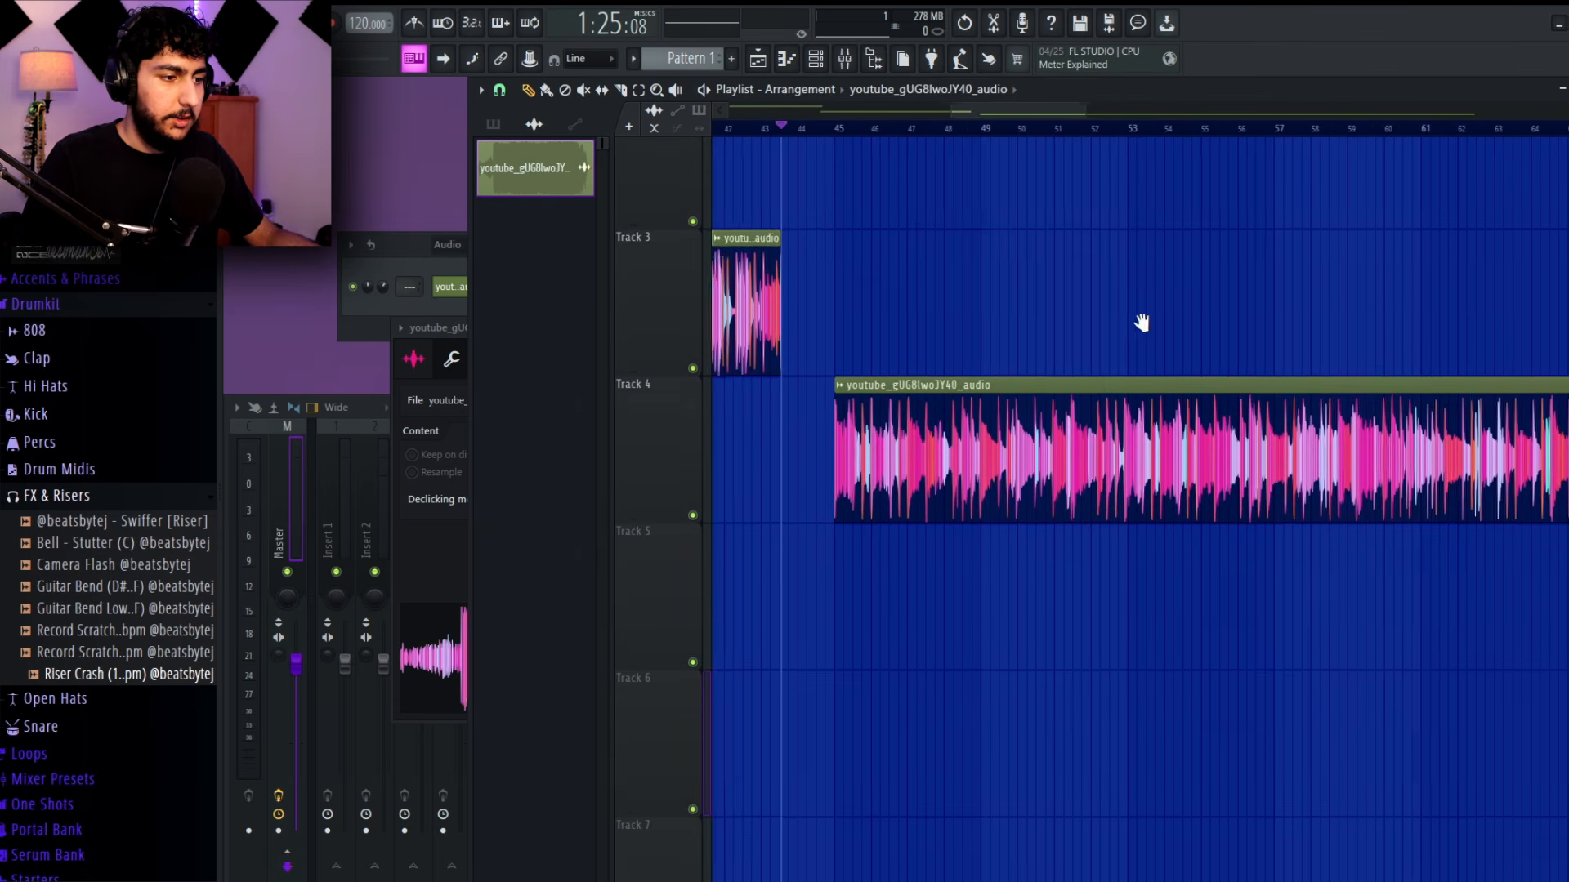
pyautogui.scroll(-2, 1062, 314)
pyautogui.scroll(-6, 1076, 256)
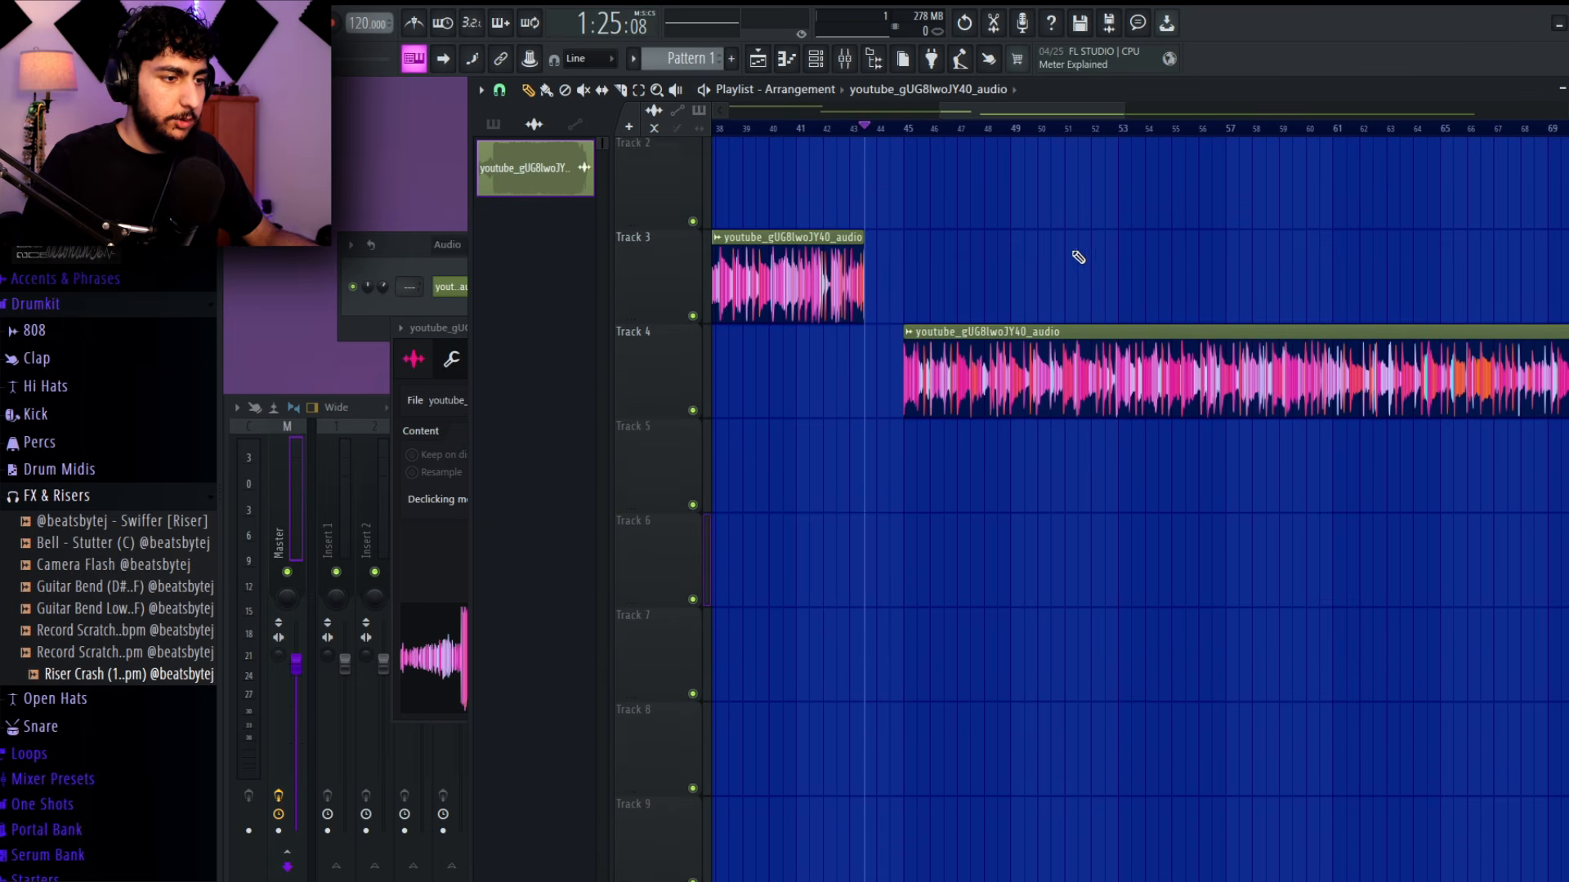
pyautogui.click(910, 129)
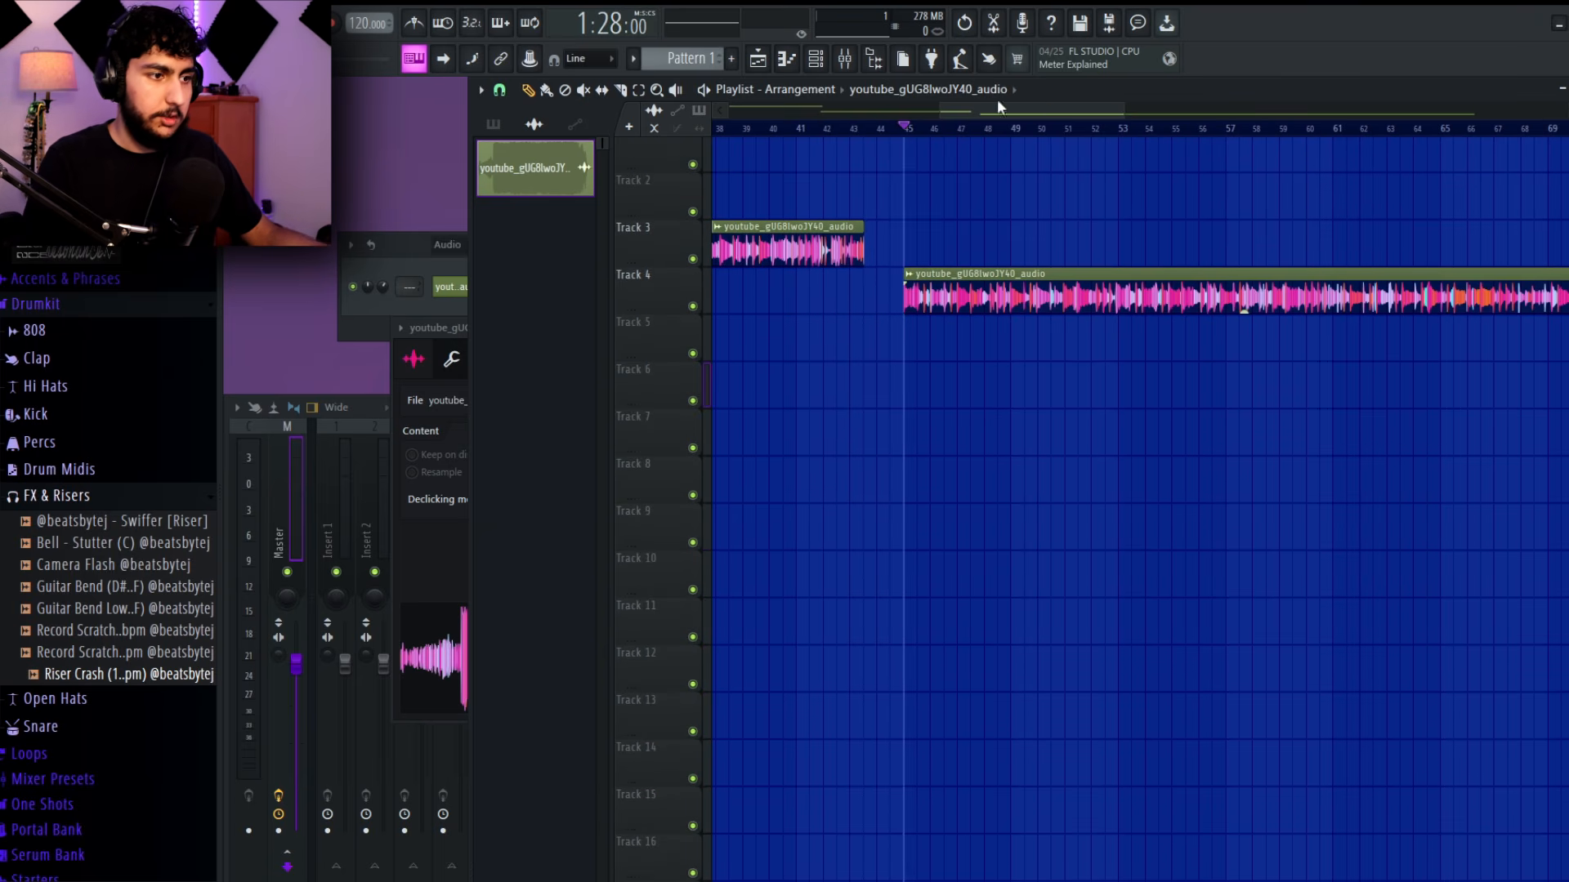
pyautogui.click(1022, 134)
pyautogui.press('space')
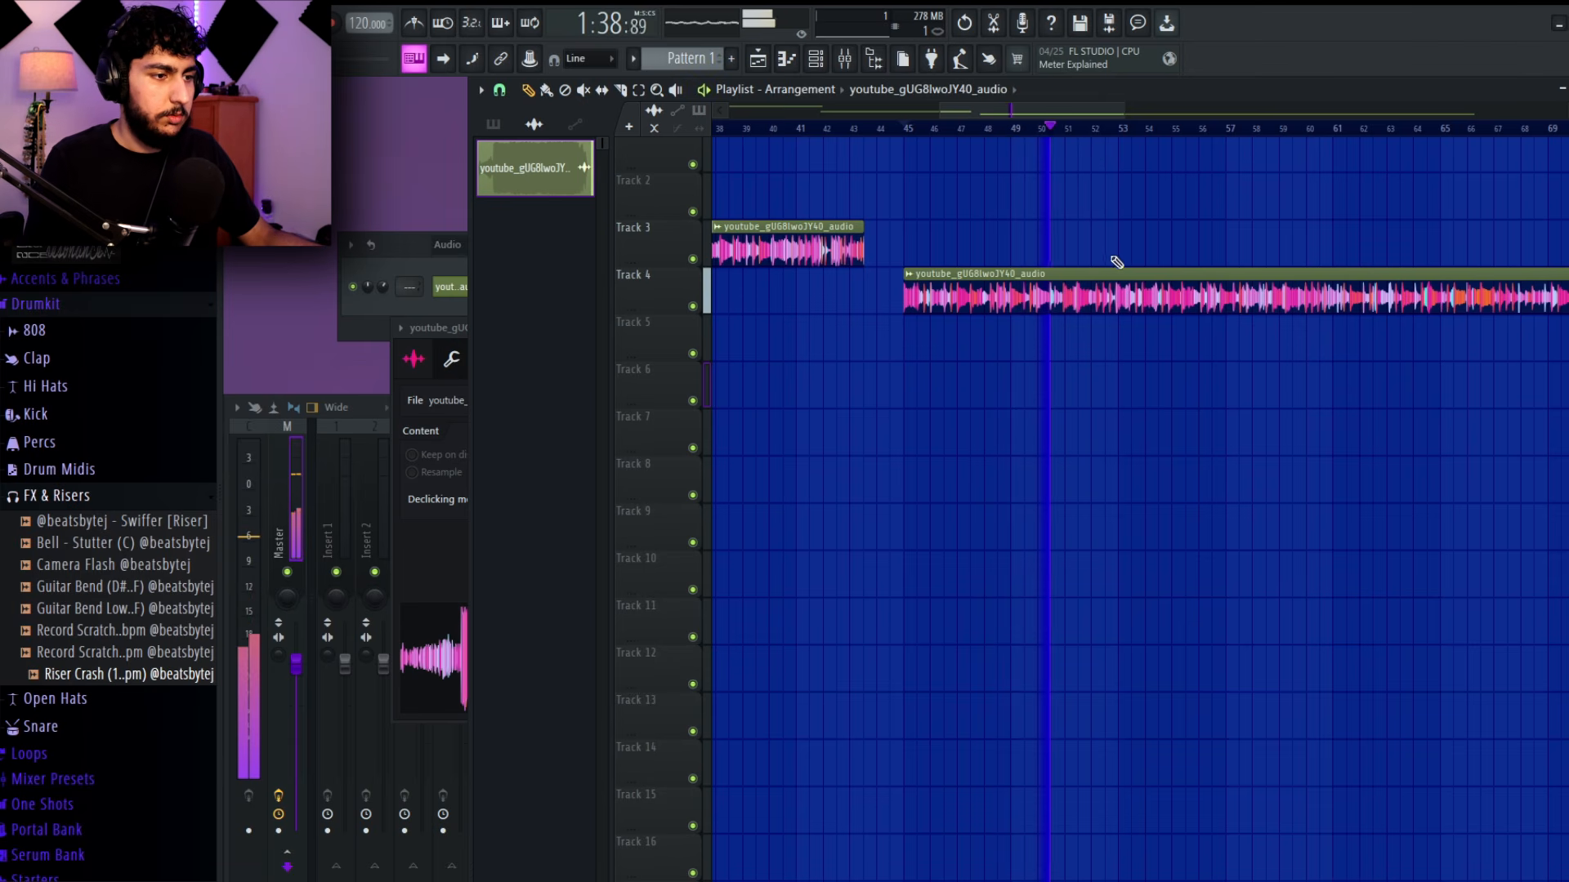
pyautogui.scroll(3, 1100, 255)
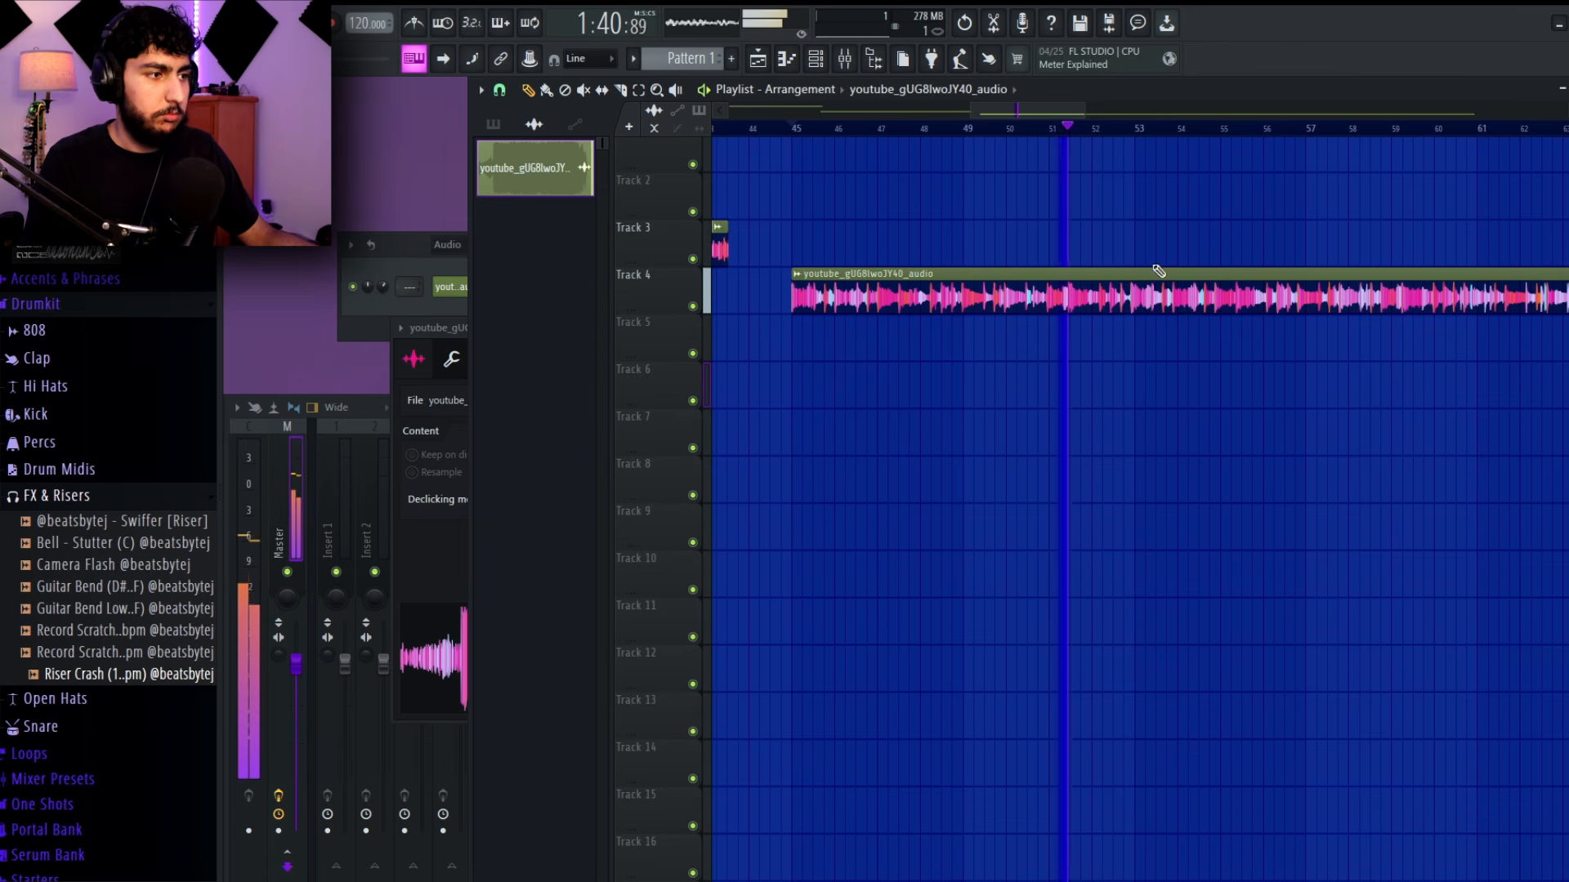
pyautogui.scroll(5, 1101, 331)
pyautogui.scroll(2, 1111, 336)
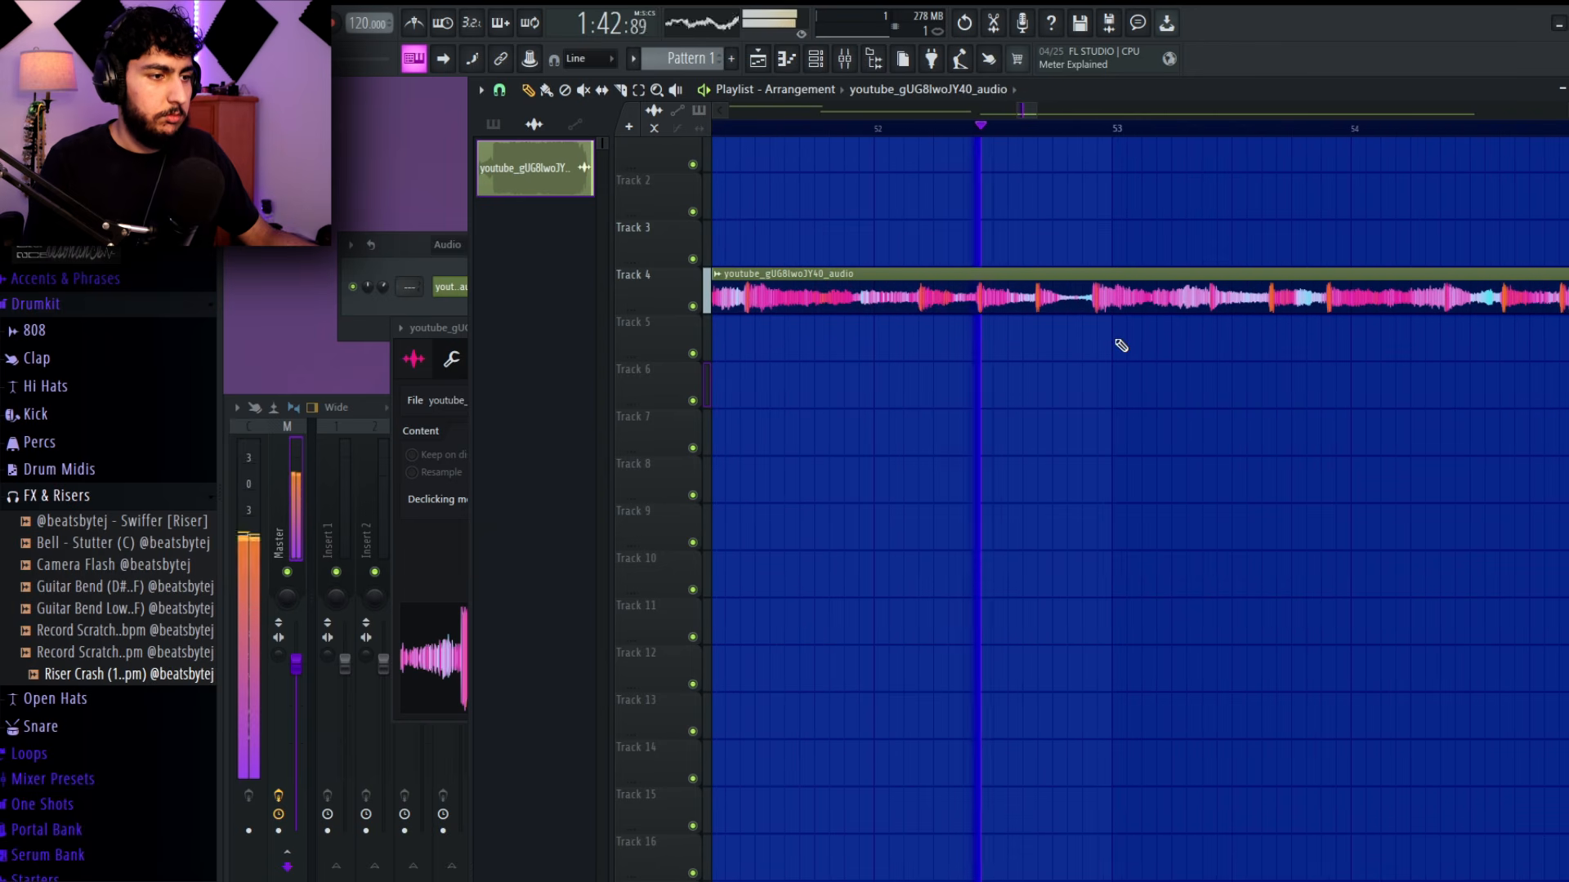
pyautogui.press('space')
# Slice the Track 4 clip at the transient just before bar 53 and place the playhead at the cut
pyautogui.rightClick(1103, 380)
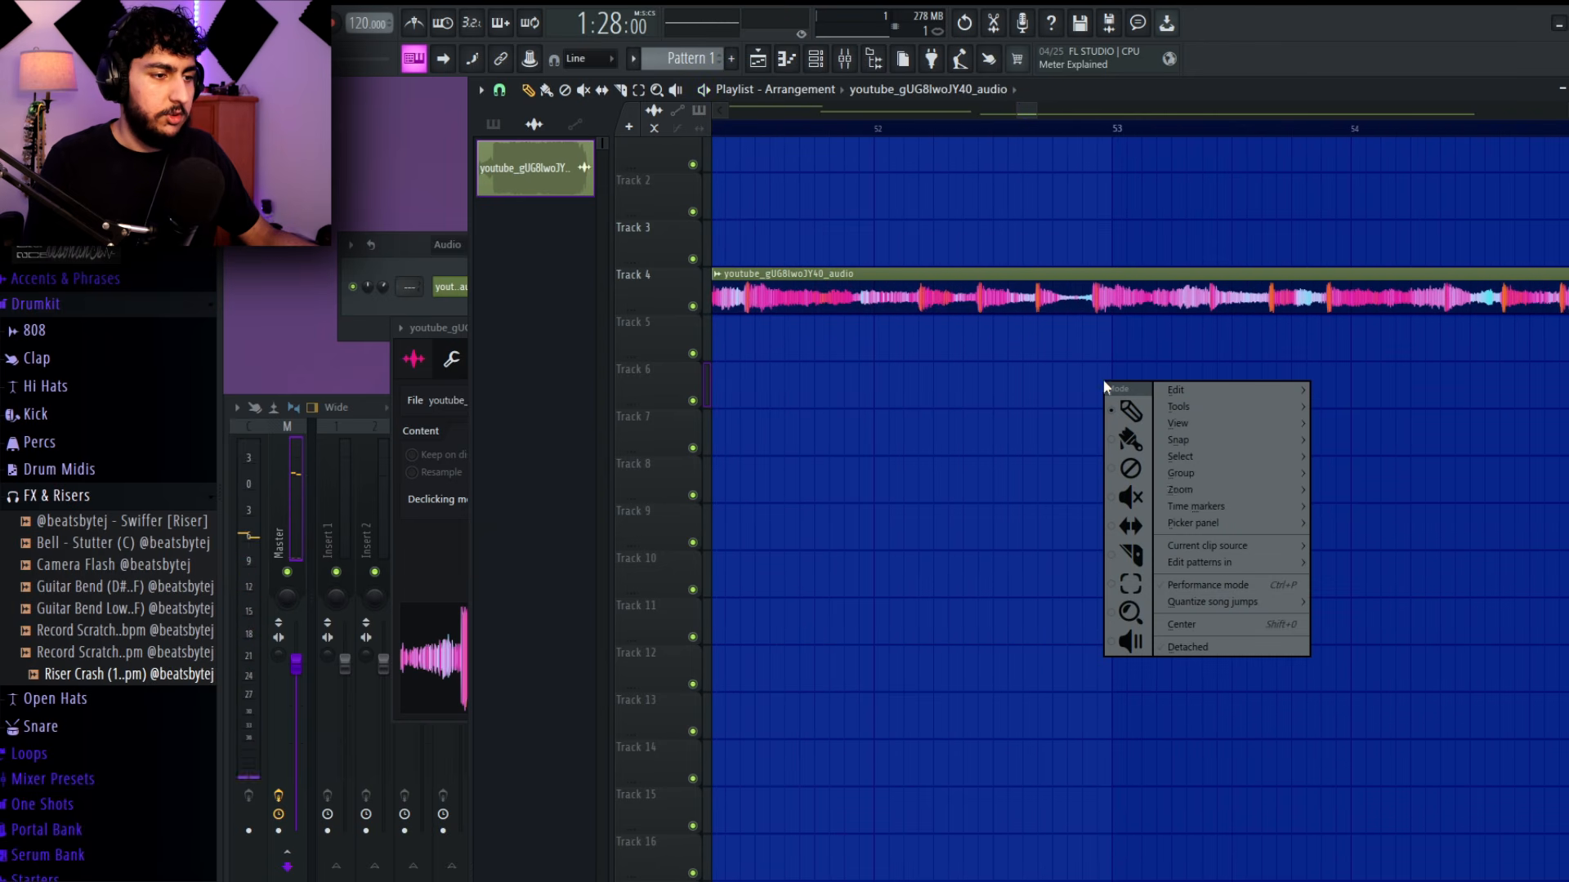
pyautogui.click(1132, 556)
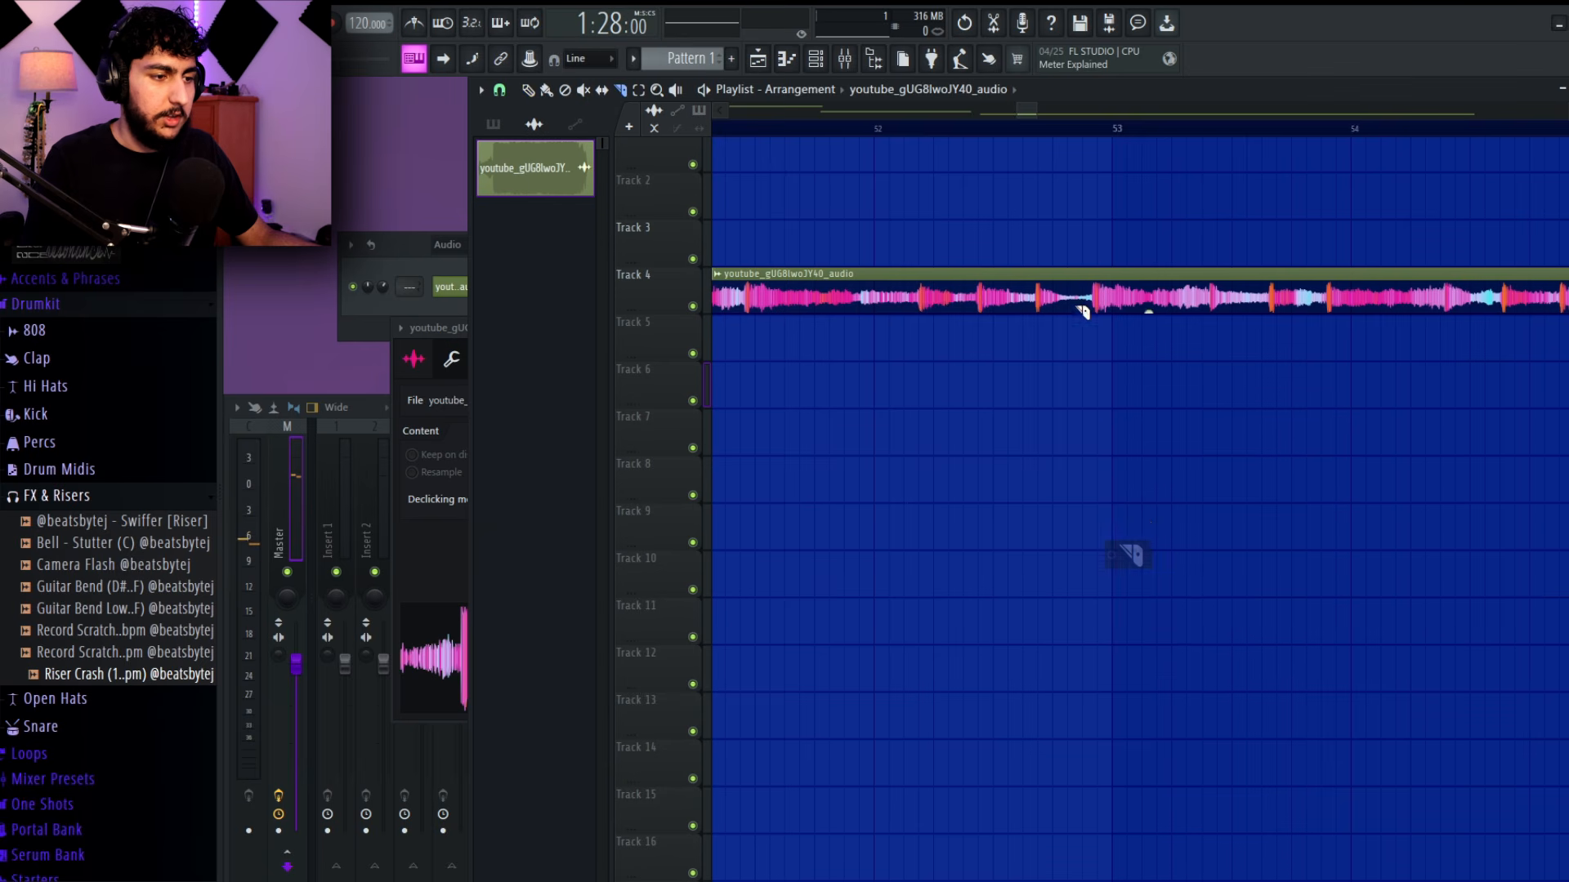
pyautogui.scroll(1, 1099, 323)
pyautogui.scroll(1, 1151, 347)
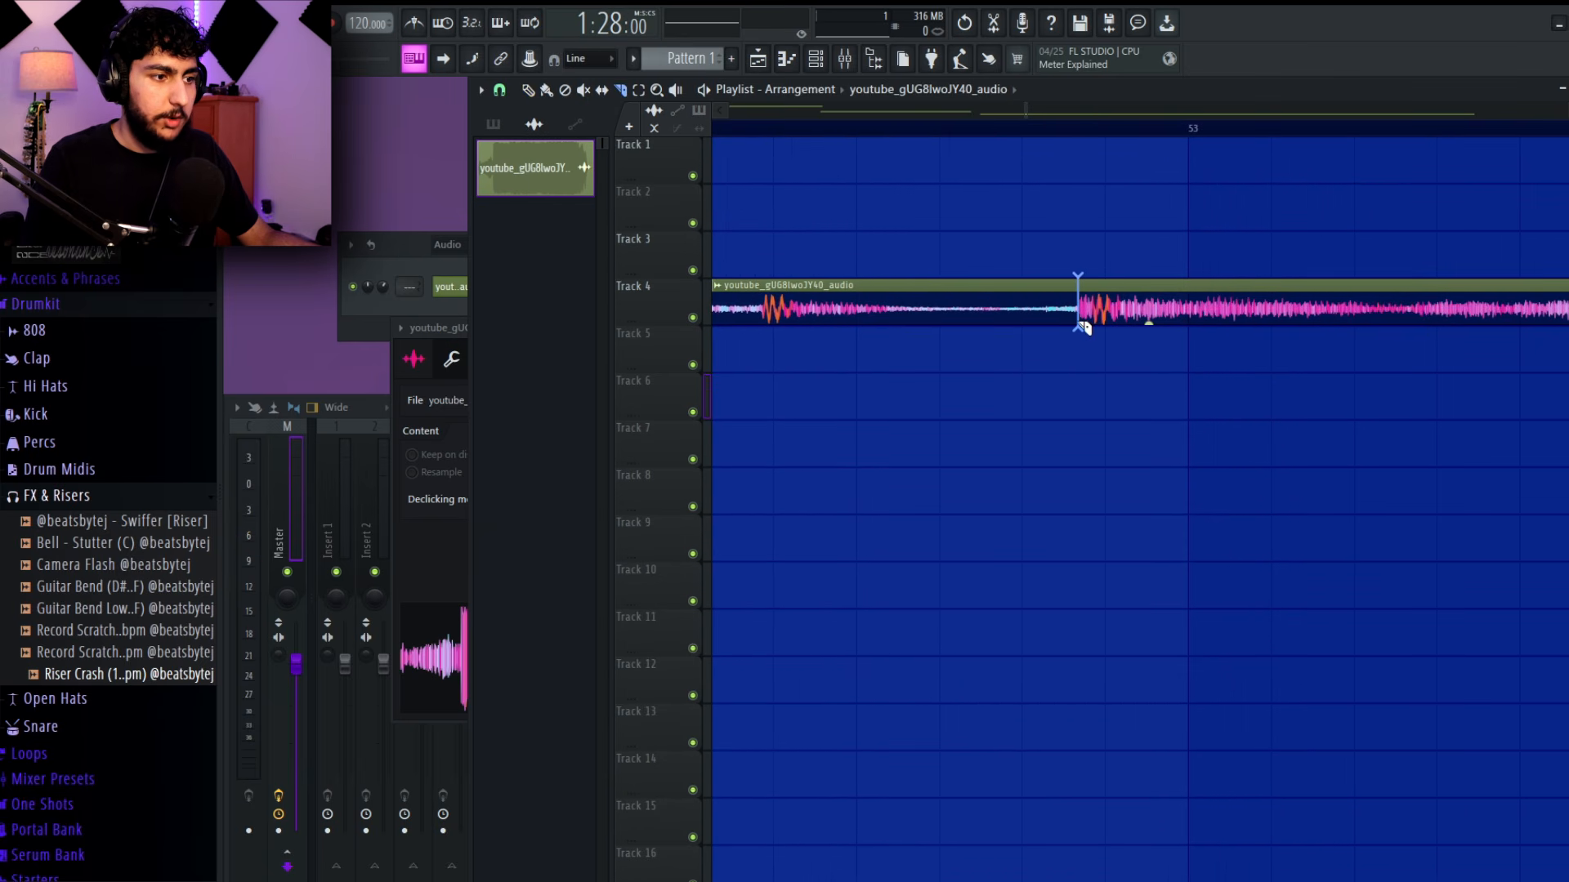
pyautogui.moveTo(1080, 329); pyautogui.dragTo(1086, 335)
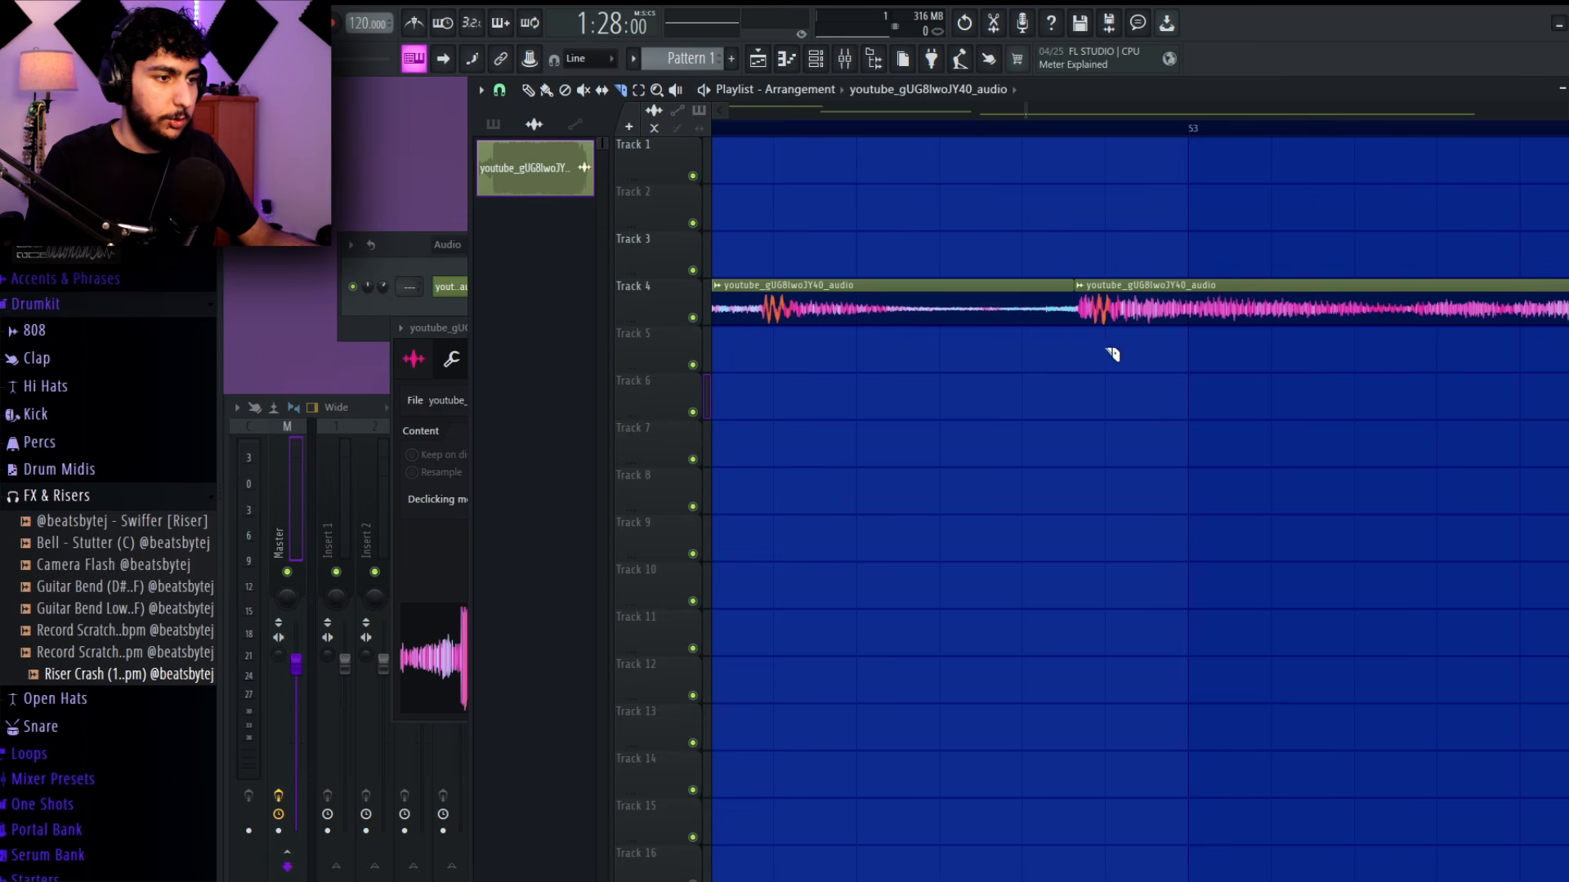
pyautogui.press('space')
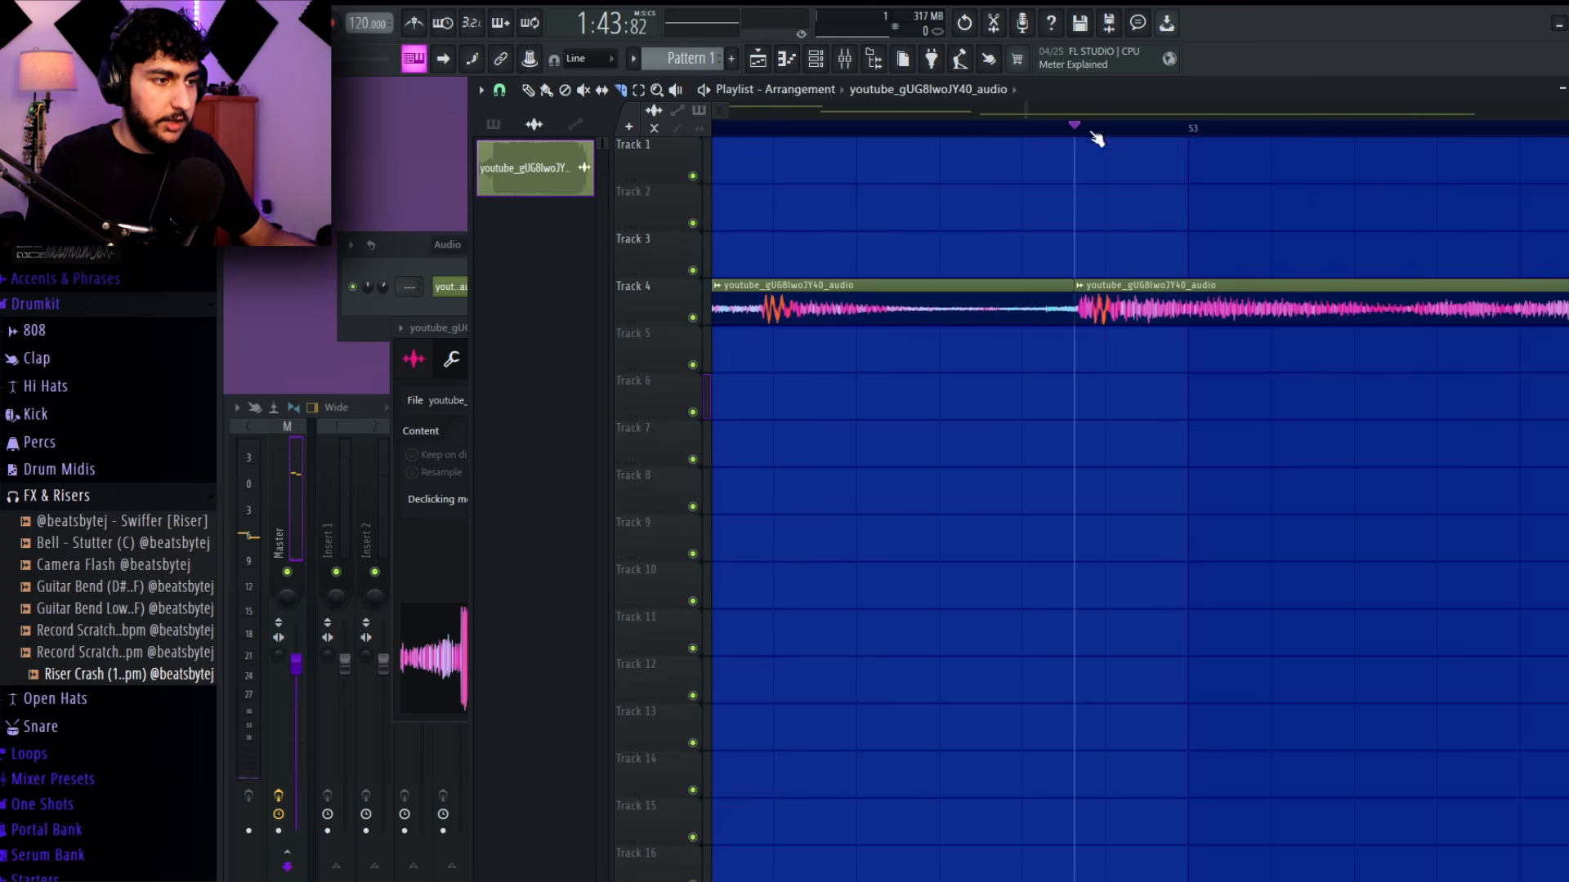
# Move the piece after the Track 4 cut up to Track 1 and mute it
pyautogui.scroll(-3, 1139, 256)
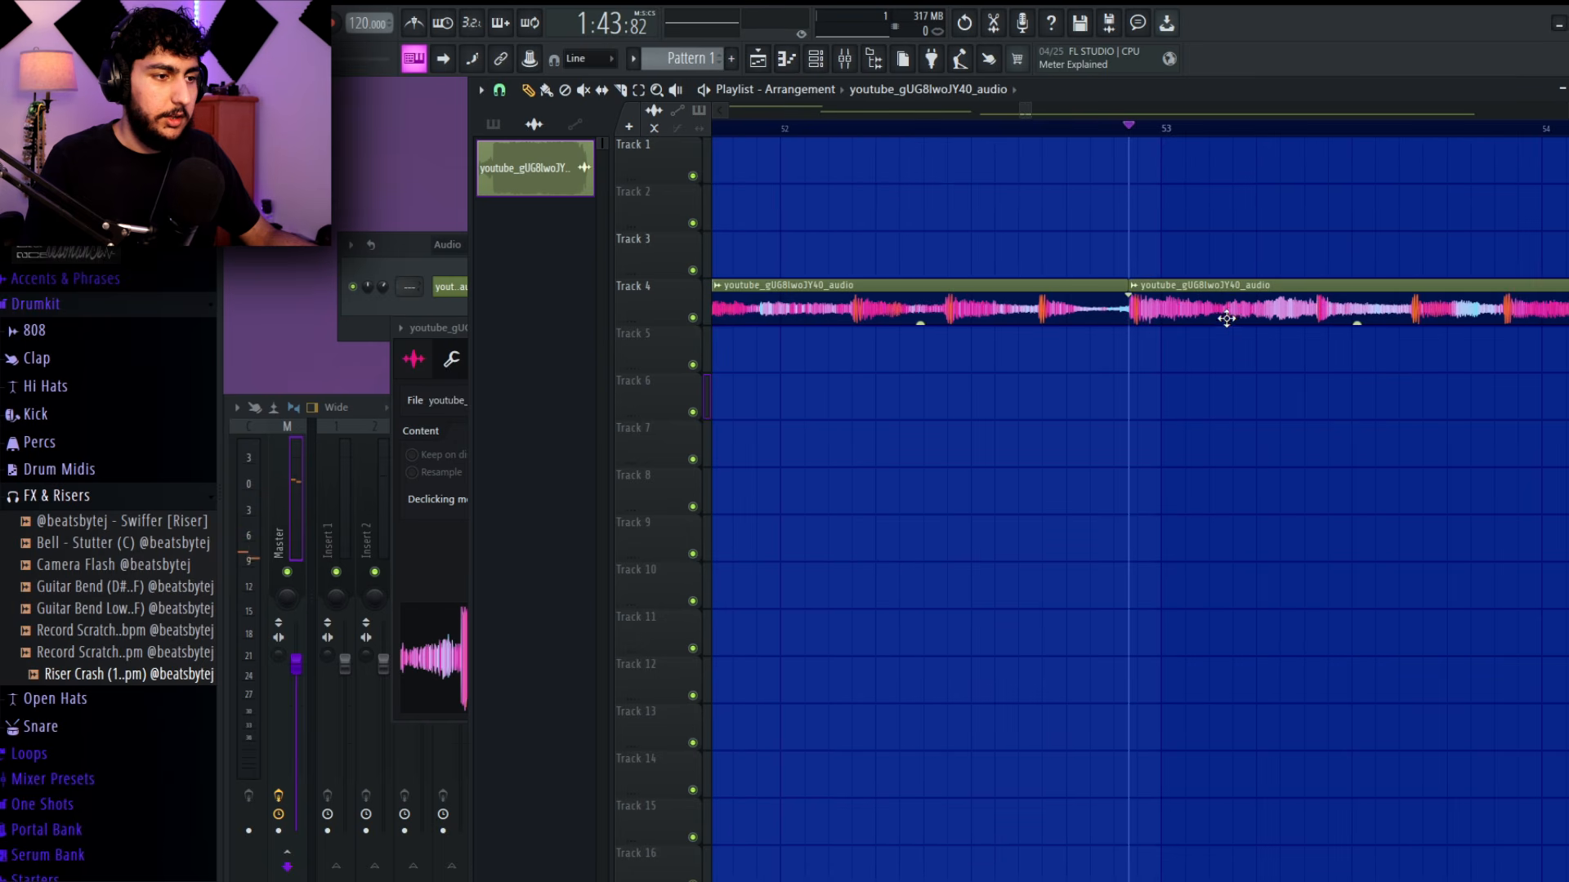
pyautogui.moveTo(1218, 310); pyautogui.dragTo(1217, 175)
pyautogui.keyDown('alt'); pyautogui.rightClick(1220, 169); pyautogui.keyUp('alt')
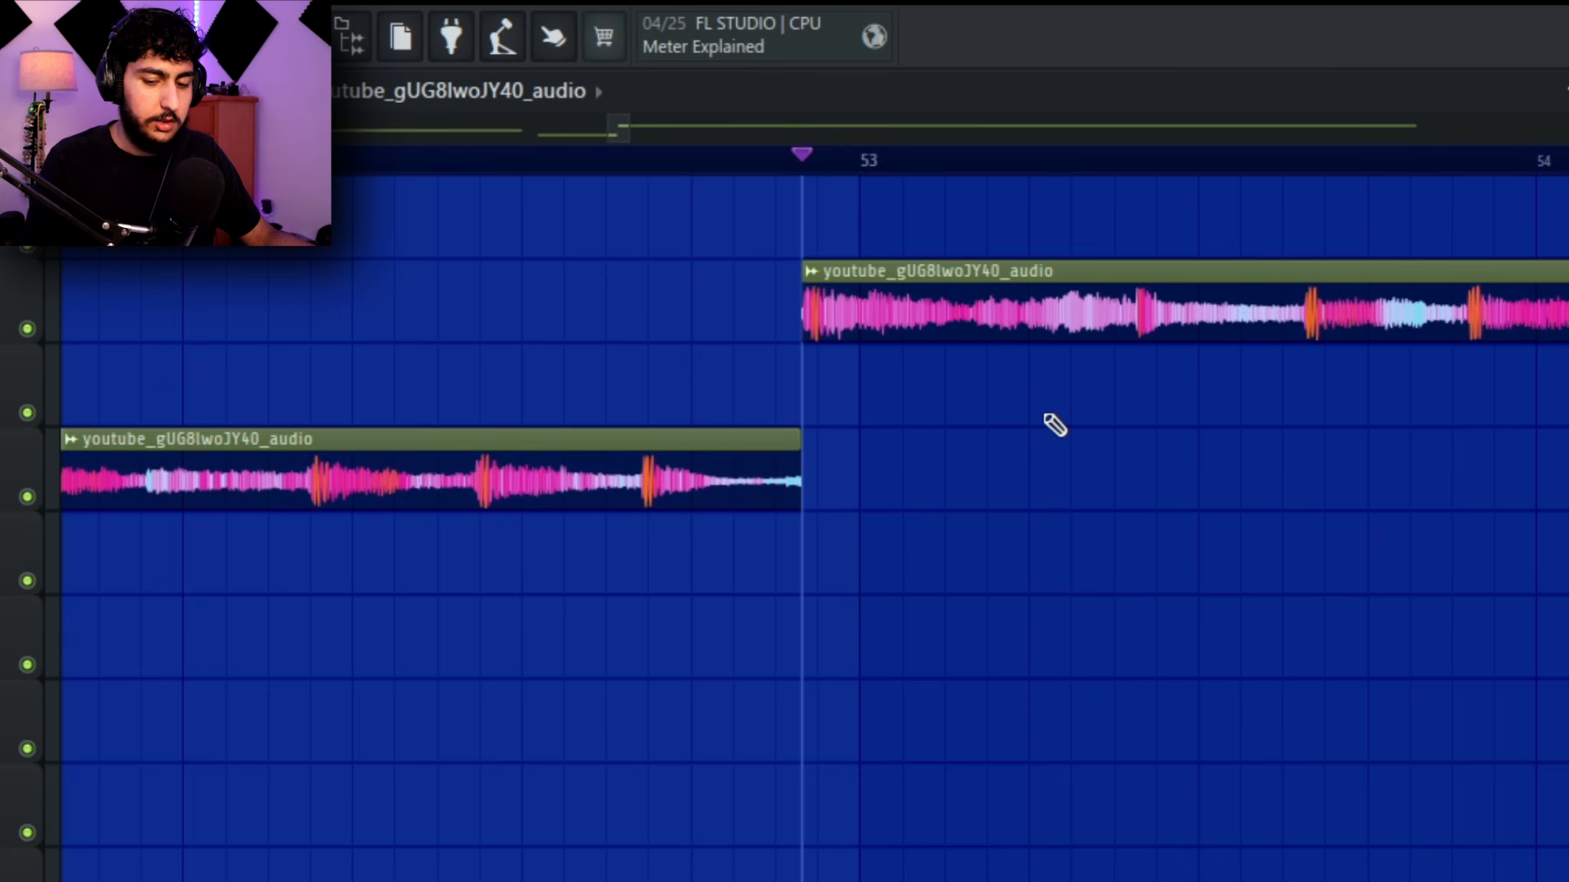
pyautogui.moveTo(1044, 413); pyautogui.dragTo(989, 208)
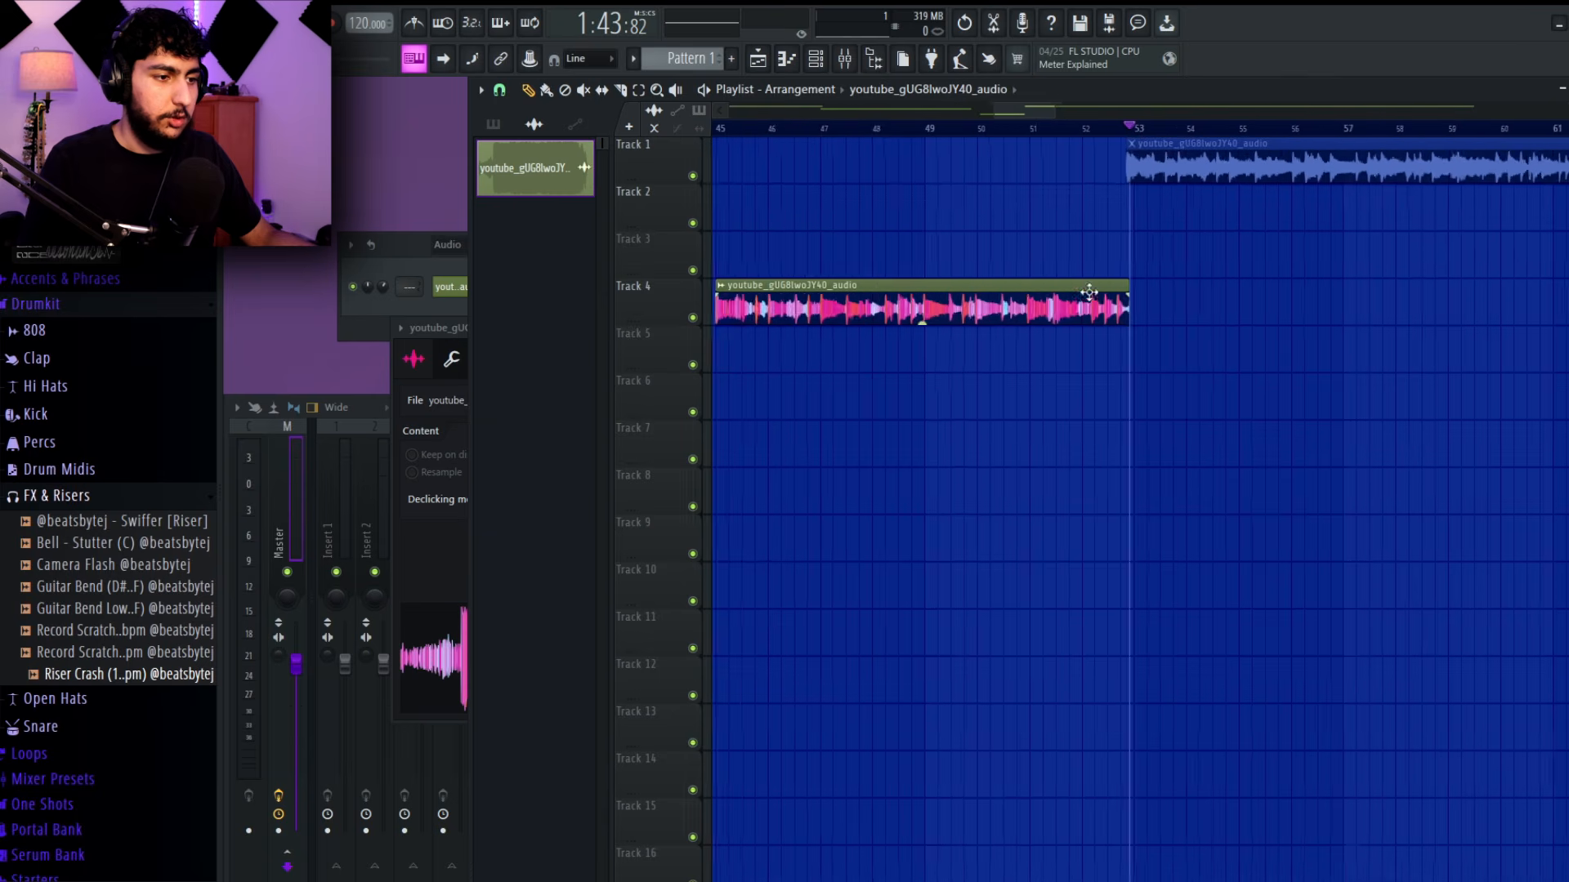
# Set the leftover Track 3 piece aside muted on Track 2 and select the Track 4 clip starting at bar 45
pyautogui.moveTo(1021, 318)
pyautogui.mouseDown()
pyautogui.moveTo(1066, 381)
pyautogui.moveTo(1291, 391)
pyautogui.mouseUp()
pyautogui.scroll(-2, 1239, 393)
pyautogui.moveTo(1454, 398); pyautogui.dragTo(1271, 323)
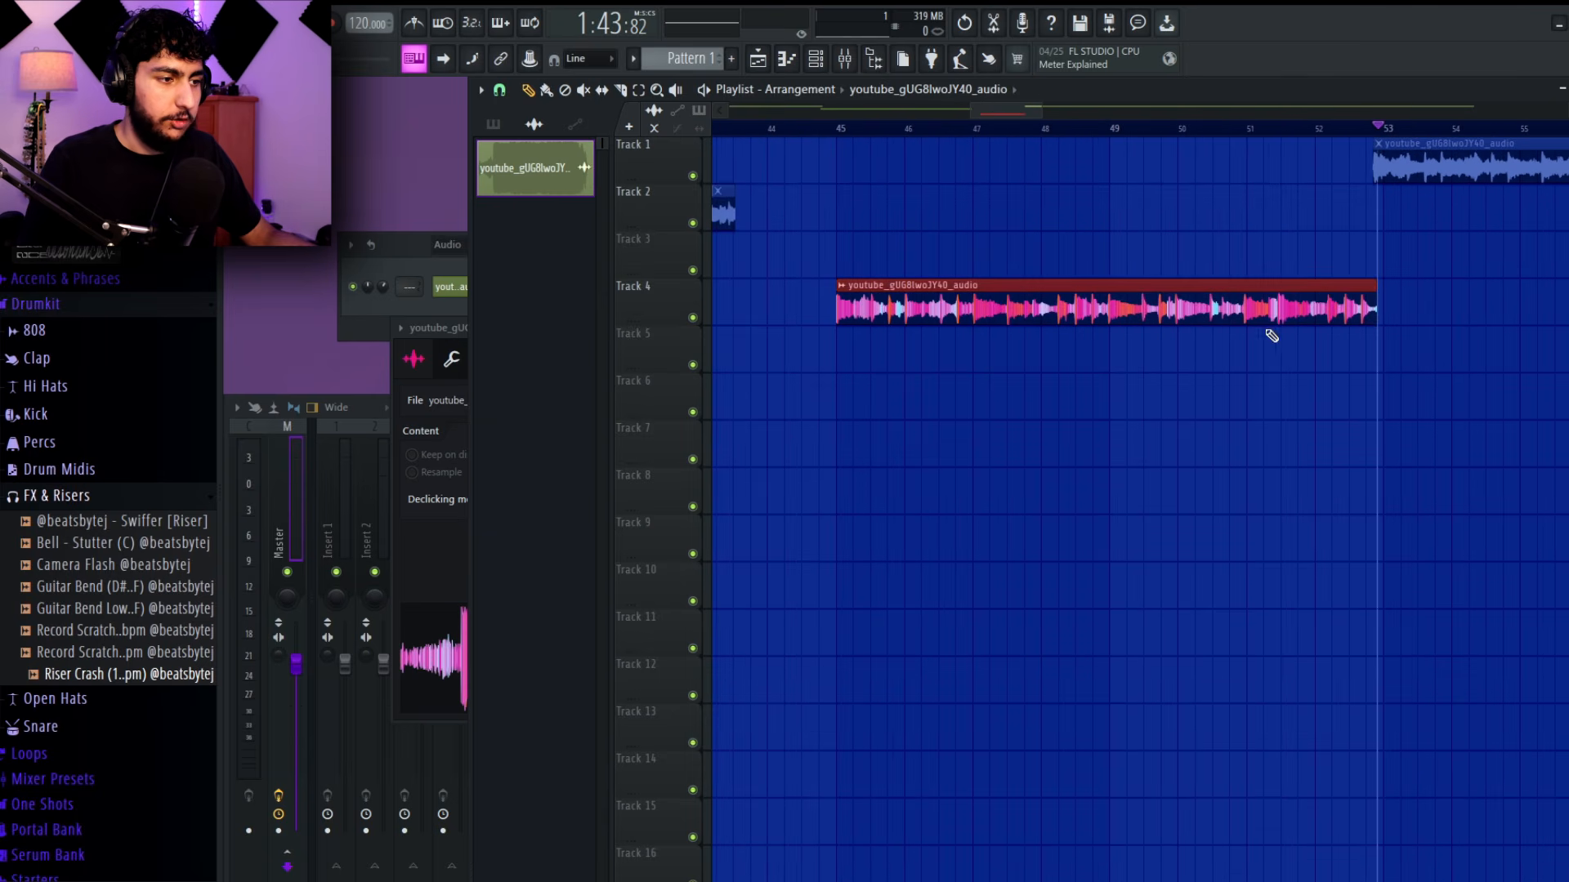
pyautogui.moveTo(1393, 355); pyautogui.dragTo(1233, 319)
pyautogui.scroll(8, 1144, 317)
pyautogui.scroll(3, 1169, 318)
# Enable clip stretching in the playlist and stretch the end of the Track 4 clip to bar 53
pyautogui.moveTo(1131, 307); pyautogui.dragTo(847, 347)
pyautogui.scroll(-4, 1160, 327)
pyautogui.scroll(2, 1176, 303)
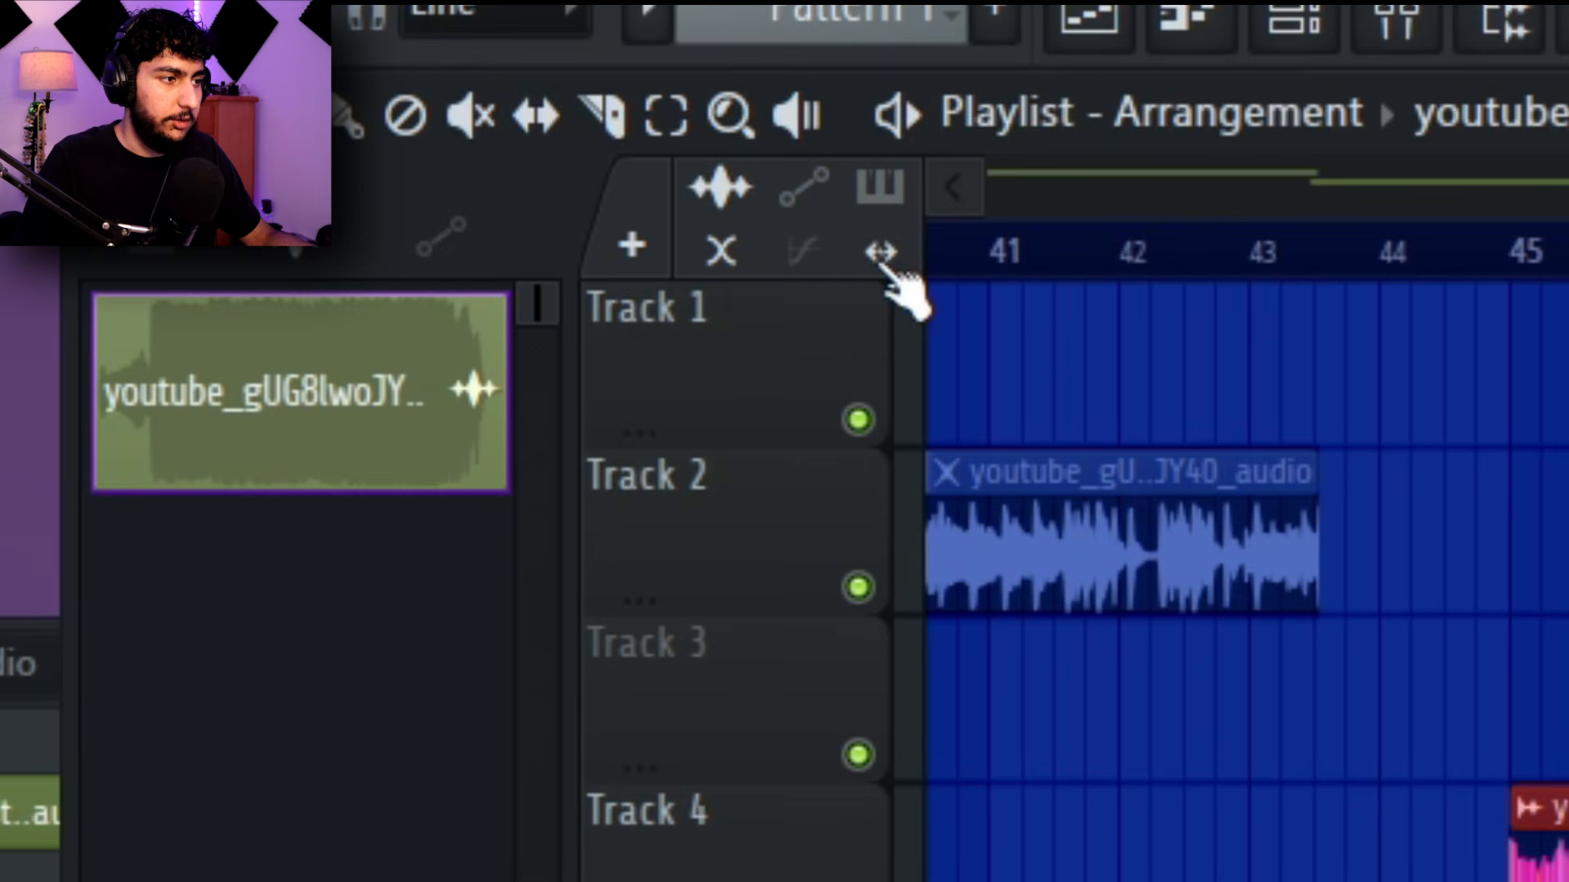
pyautogui.hscroll(5, 1247, 539)
pyautogui.scroll(4, 1152, 273)
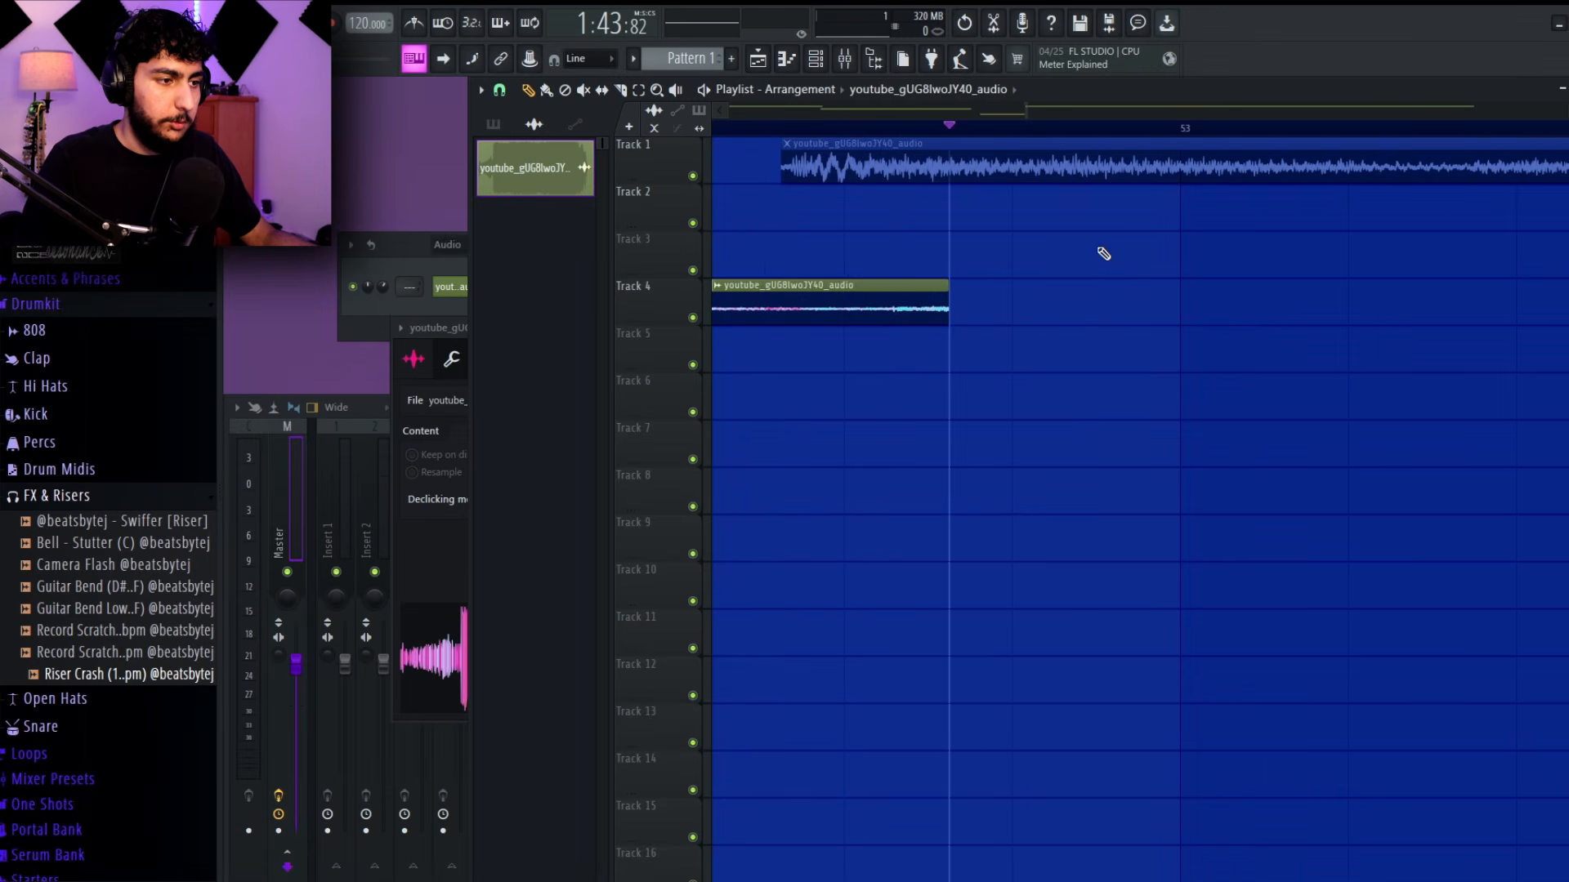
pyautogui.scroll(-2, 1144, 278)
pyautogui.moveTo(1021, 285); pyautogui.dragTo(1167, 305)
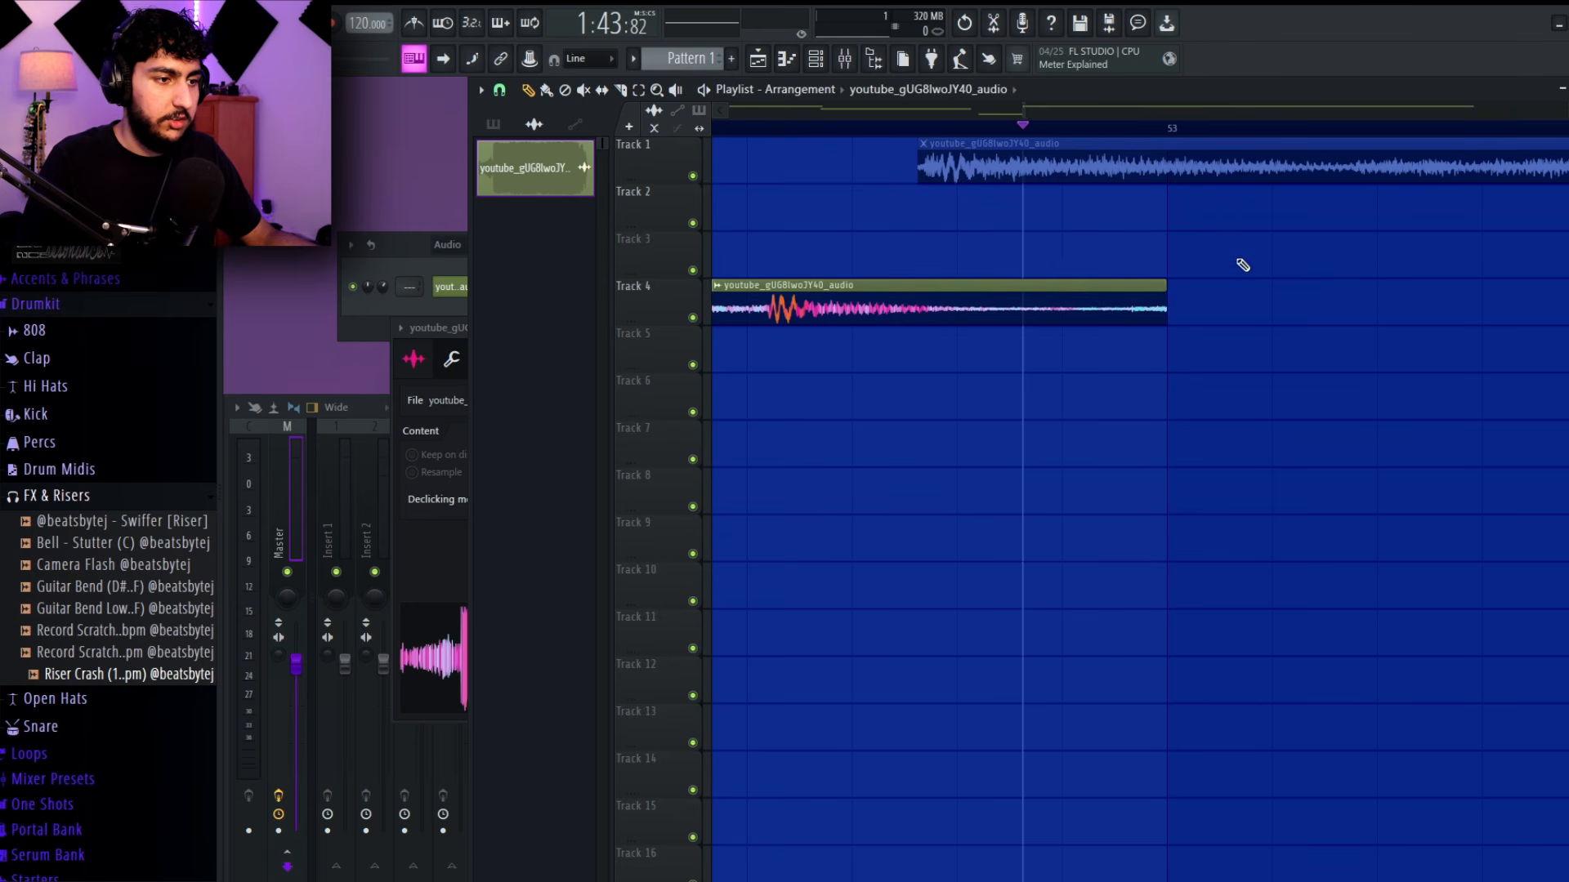
# Examine how the stretched Track 4 clip's transients line up with the grid up to bar 53
pyautogui.moveTo(1226, 232); pyautogui.dragTo(1071, 372)
pyautogui.keyDown('ctrl'); pyautogui.click(1053, 393); pyautogui.keyUp('ctrl')
pyautogui.scroll(-4, 915, 368)
pyautogui.scroll(5, 882, 327)
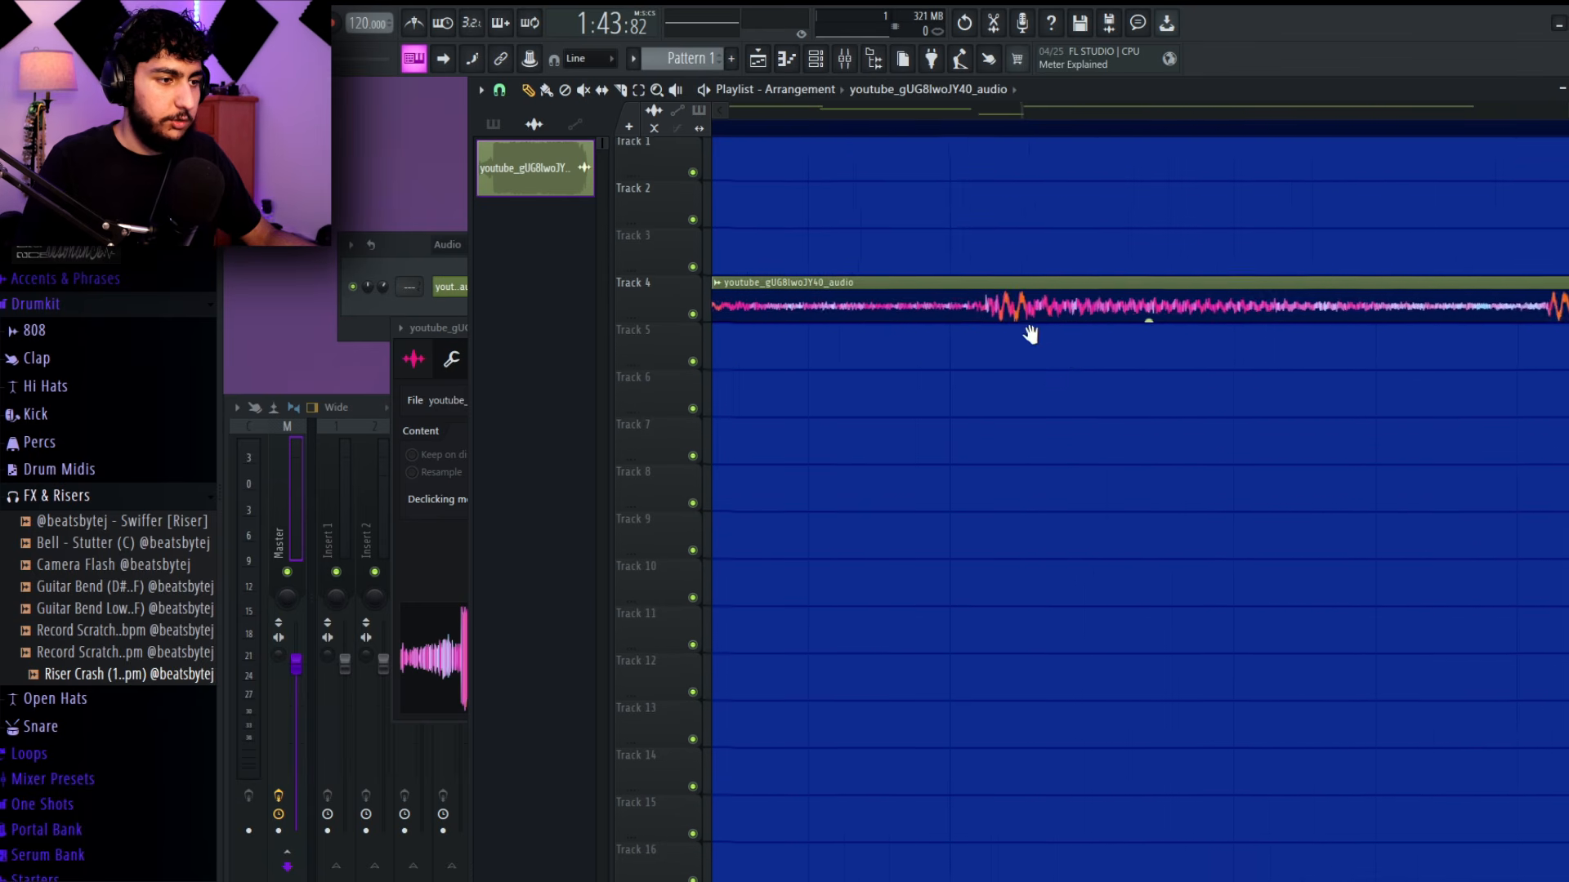
pyautogui.scroll(-3, 1078, 348)
pyautogui.hscroll(-2, 1275, 339)
pyautogui.scroll(-4, 1144, 351)
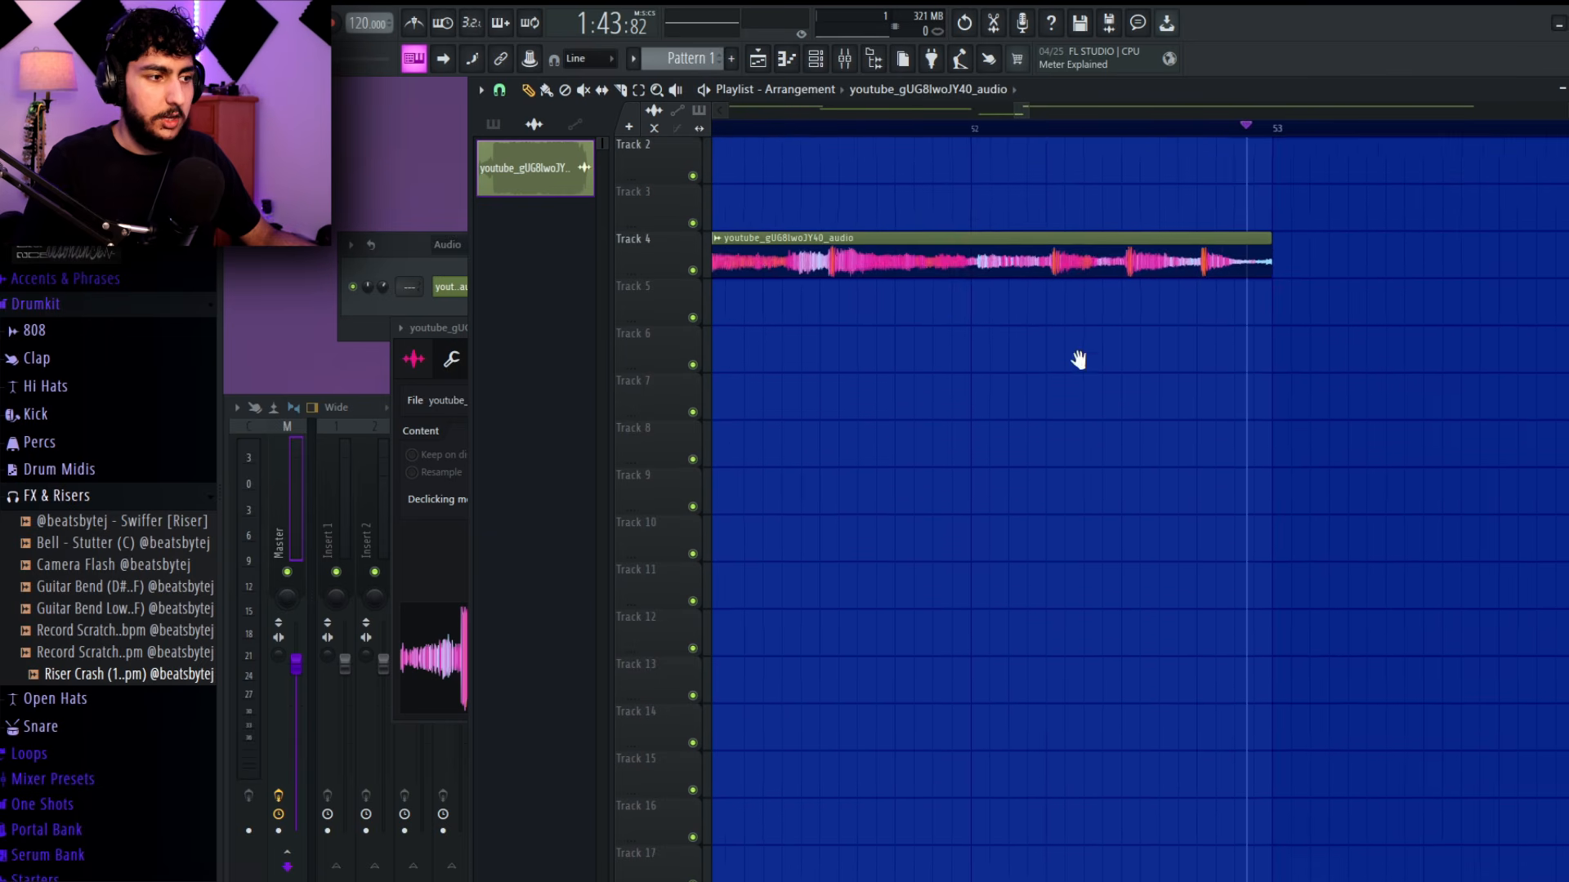
# Examine how the Track 4 clip's transients line up with the grid from bar 50 back to its start at bar 45
pyautogui.scroll(5, 976, 360)
pyautogui.scroll(-1, 1001, 339)
pyautogui.scroll(-6, 940, 360)
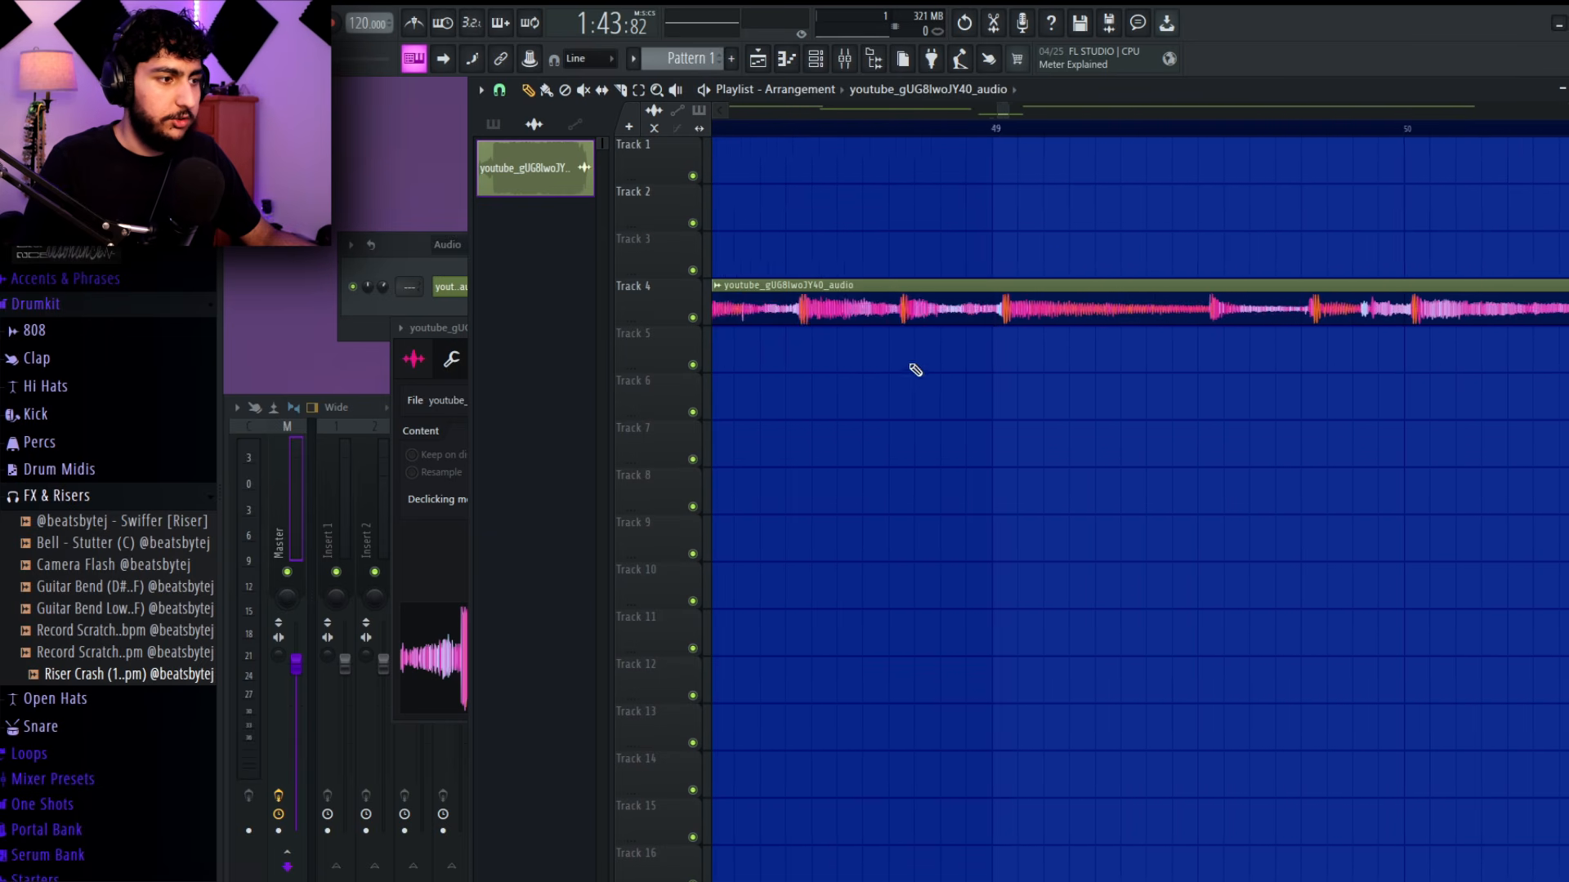
pyautogui.hscroll(-3, 1062, 367)
pyautogui.scroll(3, 1033, 370)
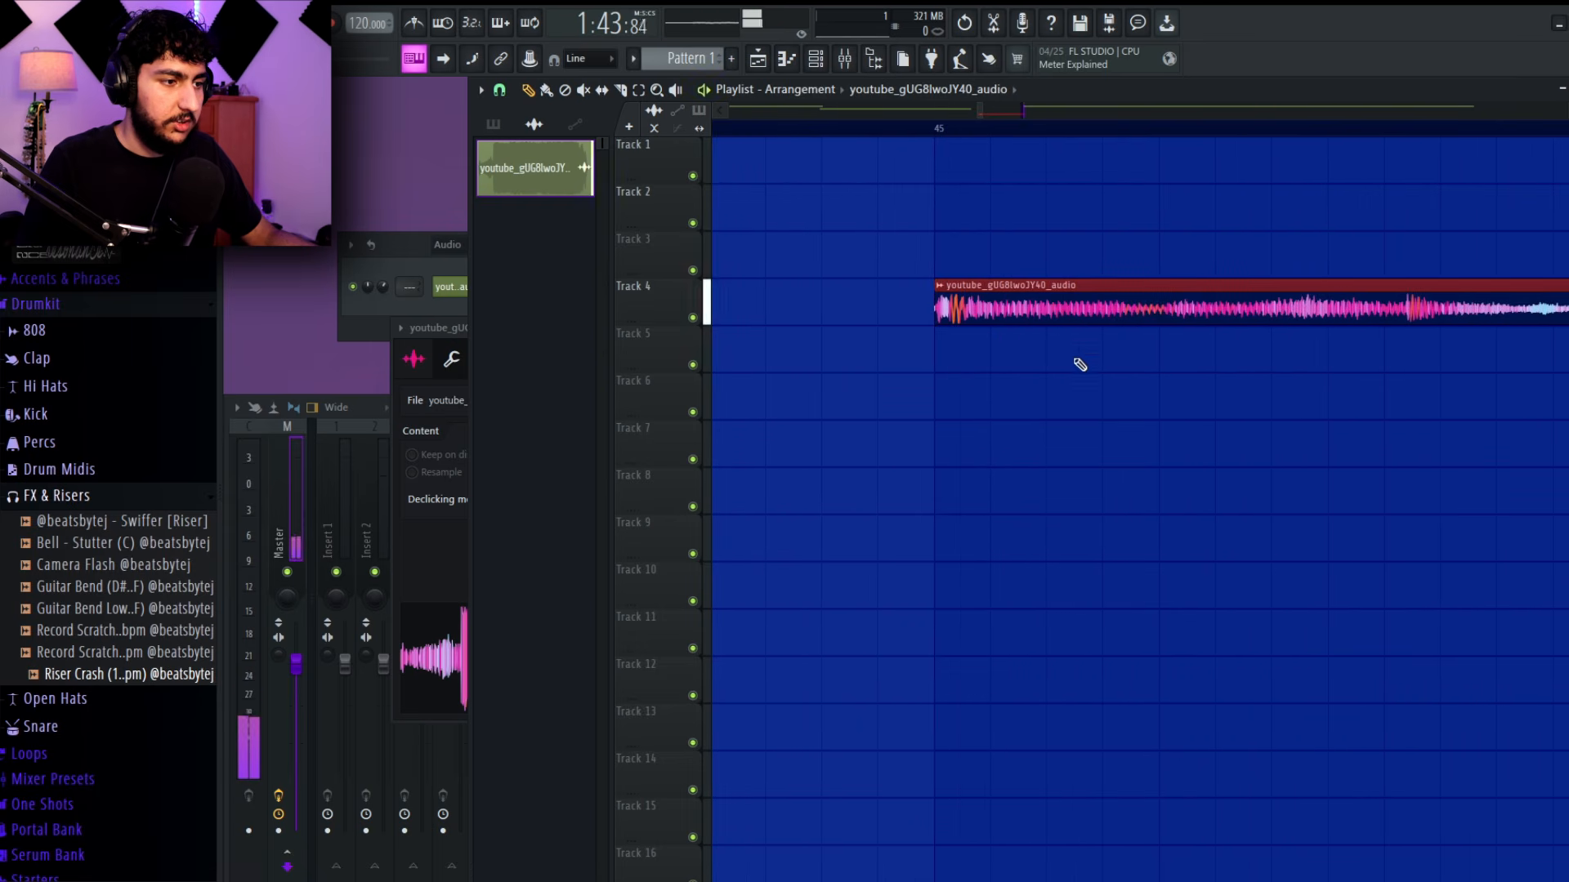
pyautogui.scroll(-5, 1079, 361)
pyautogui.moveTo(1421, 353); pyautogui.dragTo(1036, 274)
pyautogui.keyDown('ctrl'); pyautogui.click(1194, 389); pyautogui.keyUp('ctrl')
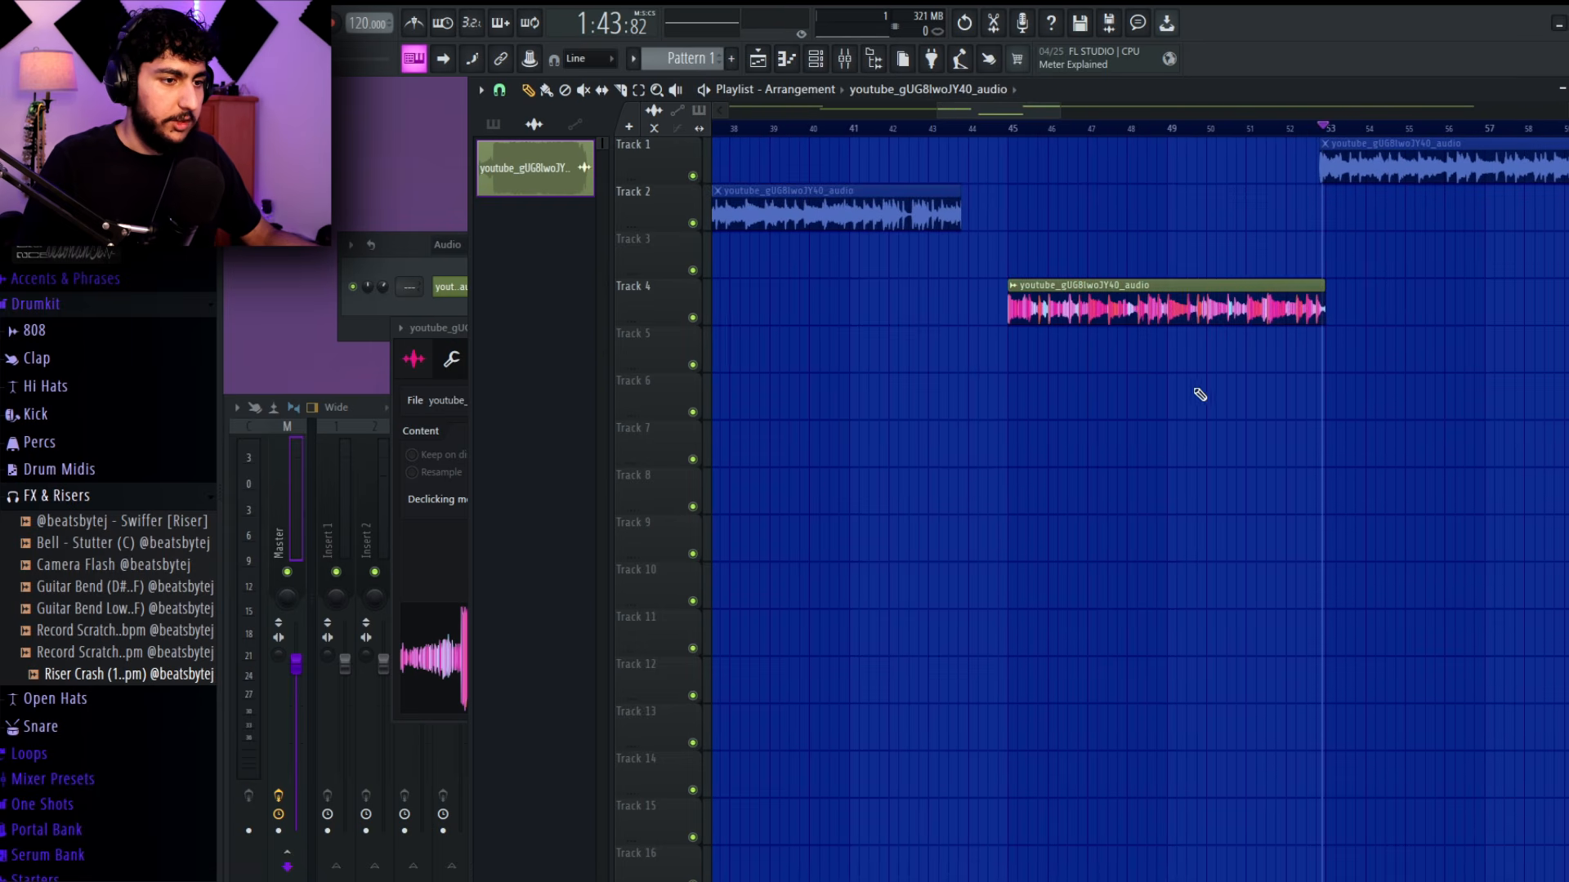
# Play the Track 4 clip from bar 45 with the metronome on to check its timing
pyautogui.click(1009, 128)
pyautogui.click(415, 22)
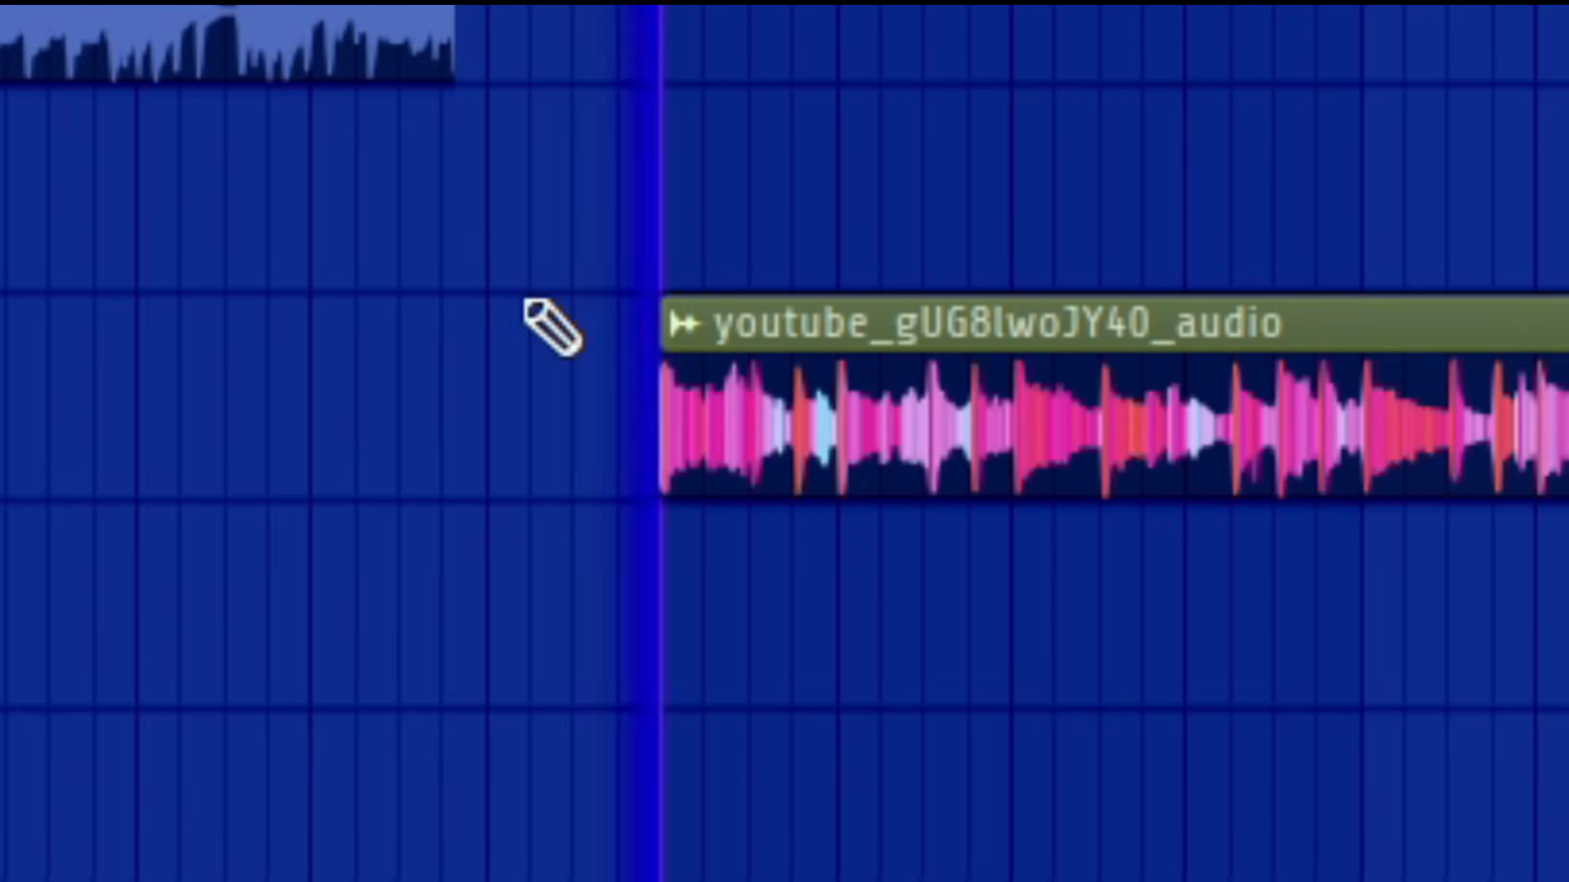
pyautogui.press('space')
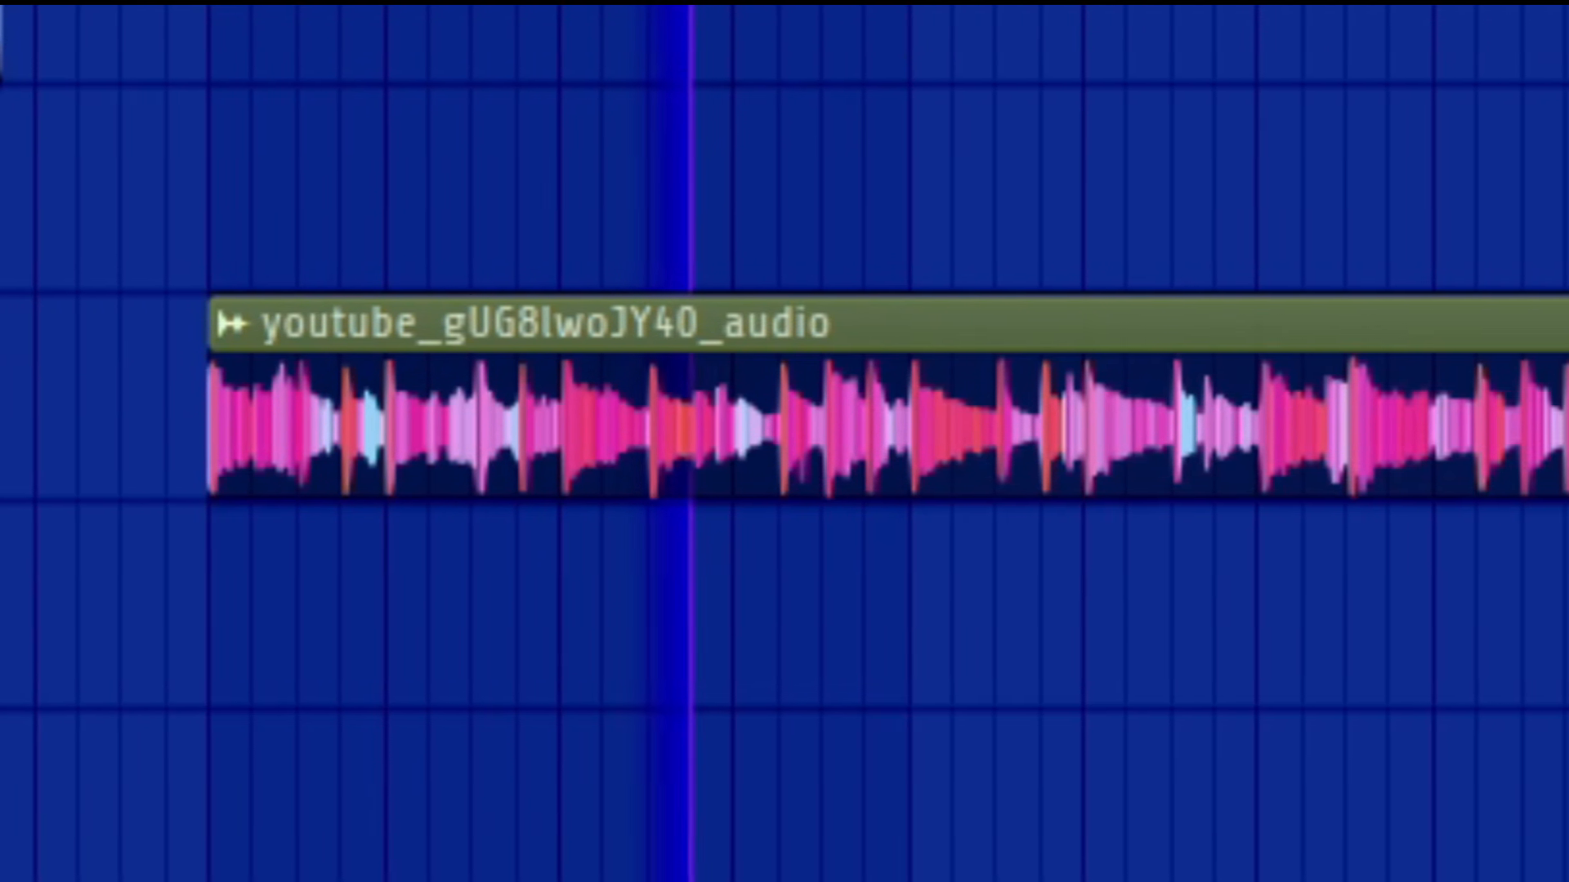
pyautogui.press('space')
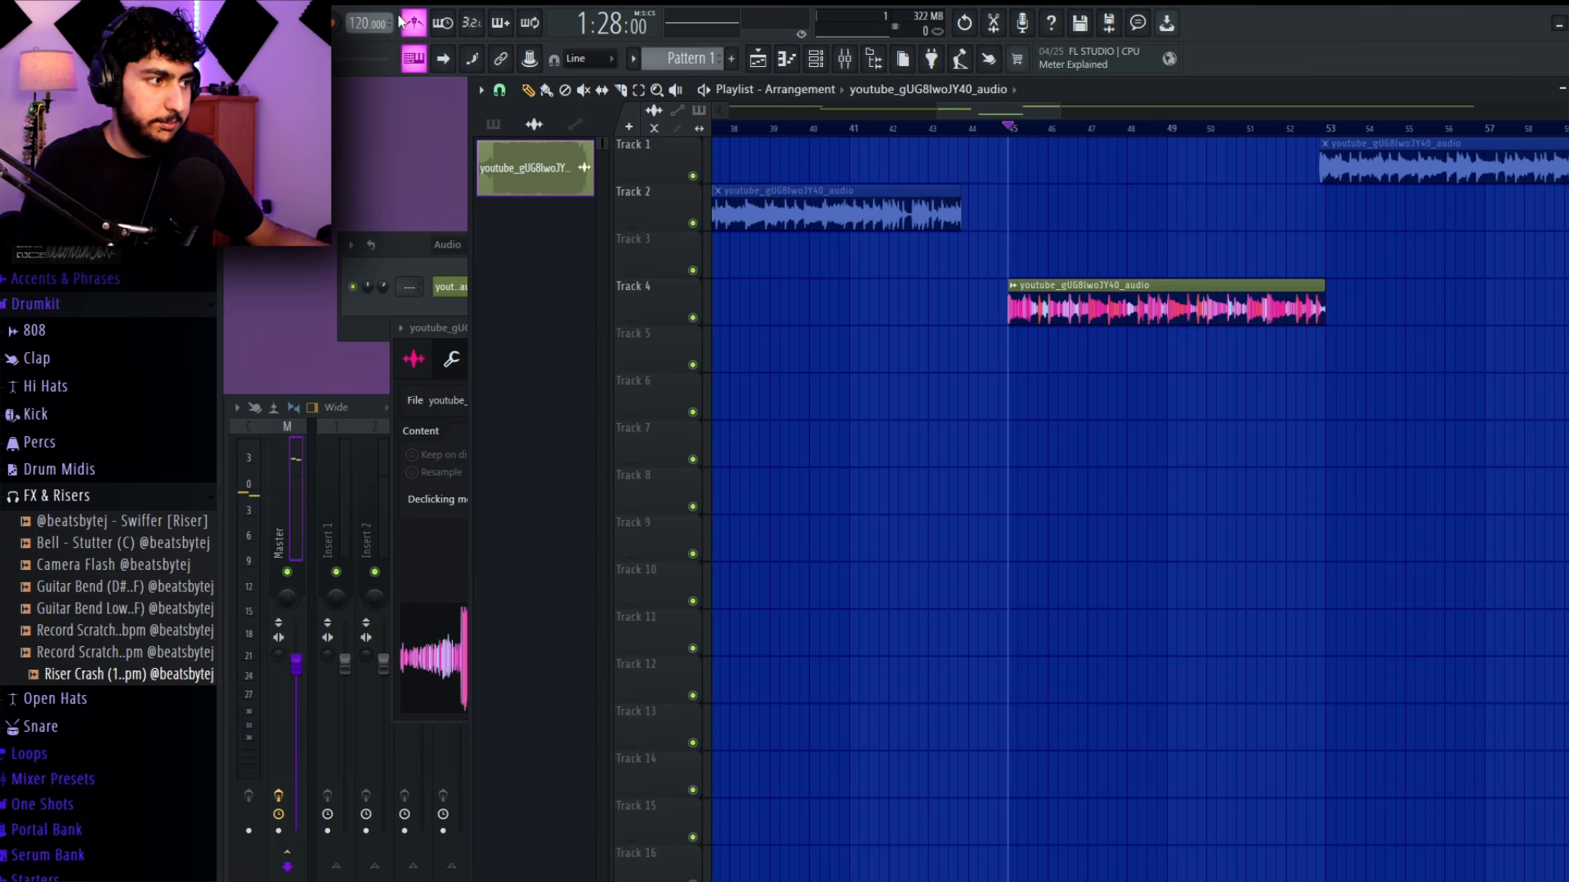
pyautogui.scroll(-3, 1314, 219)
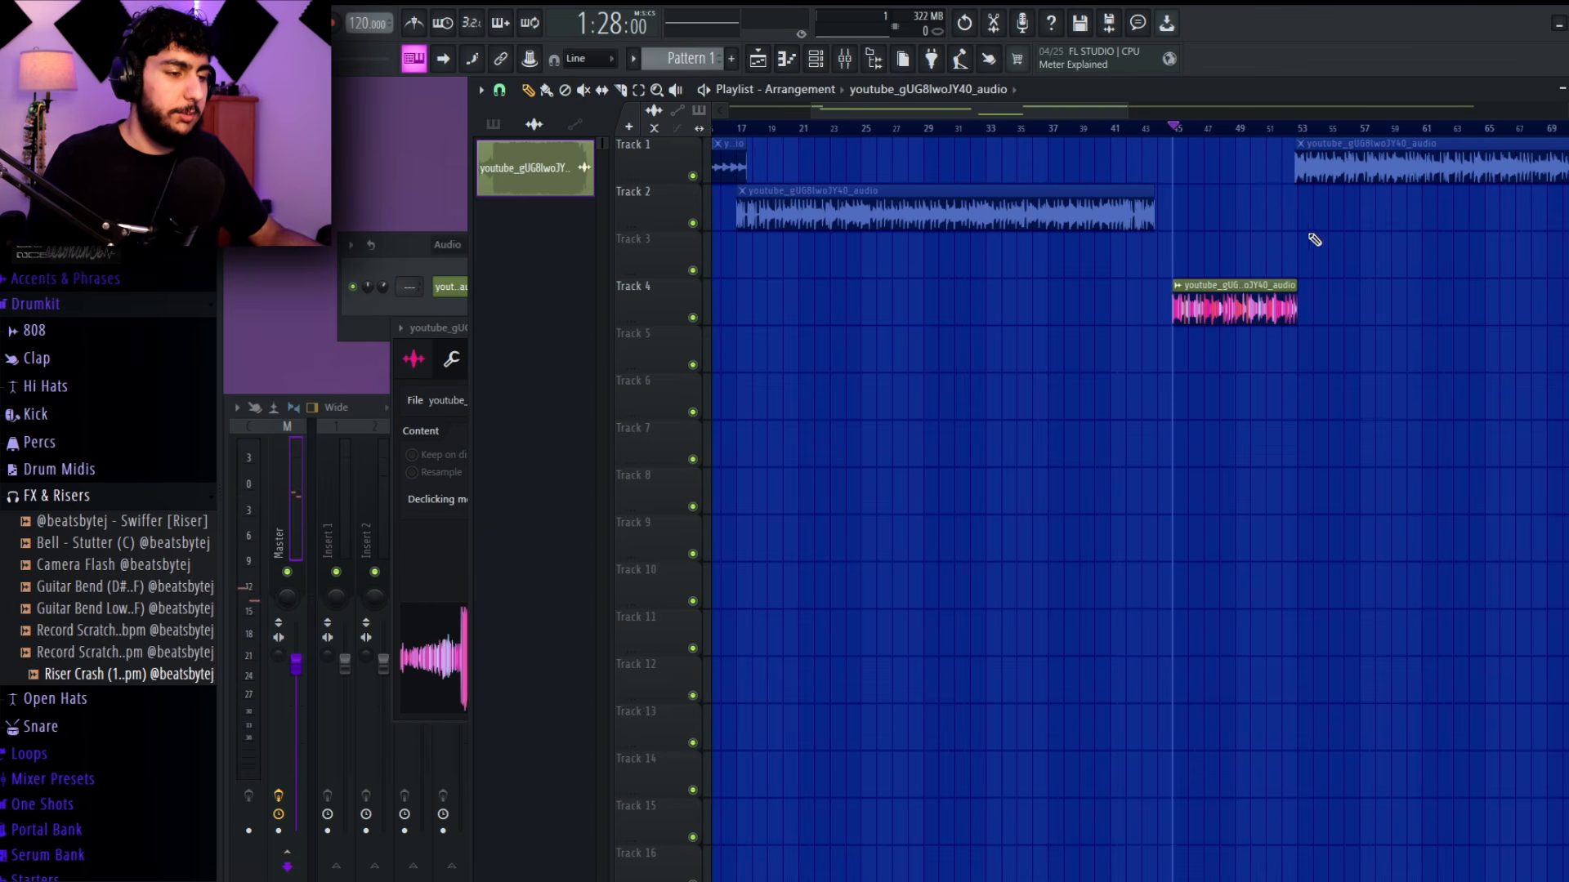
pyautogui.scroll(3, 1299, 276)
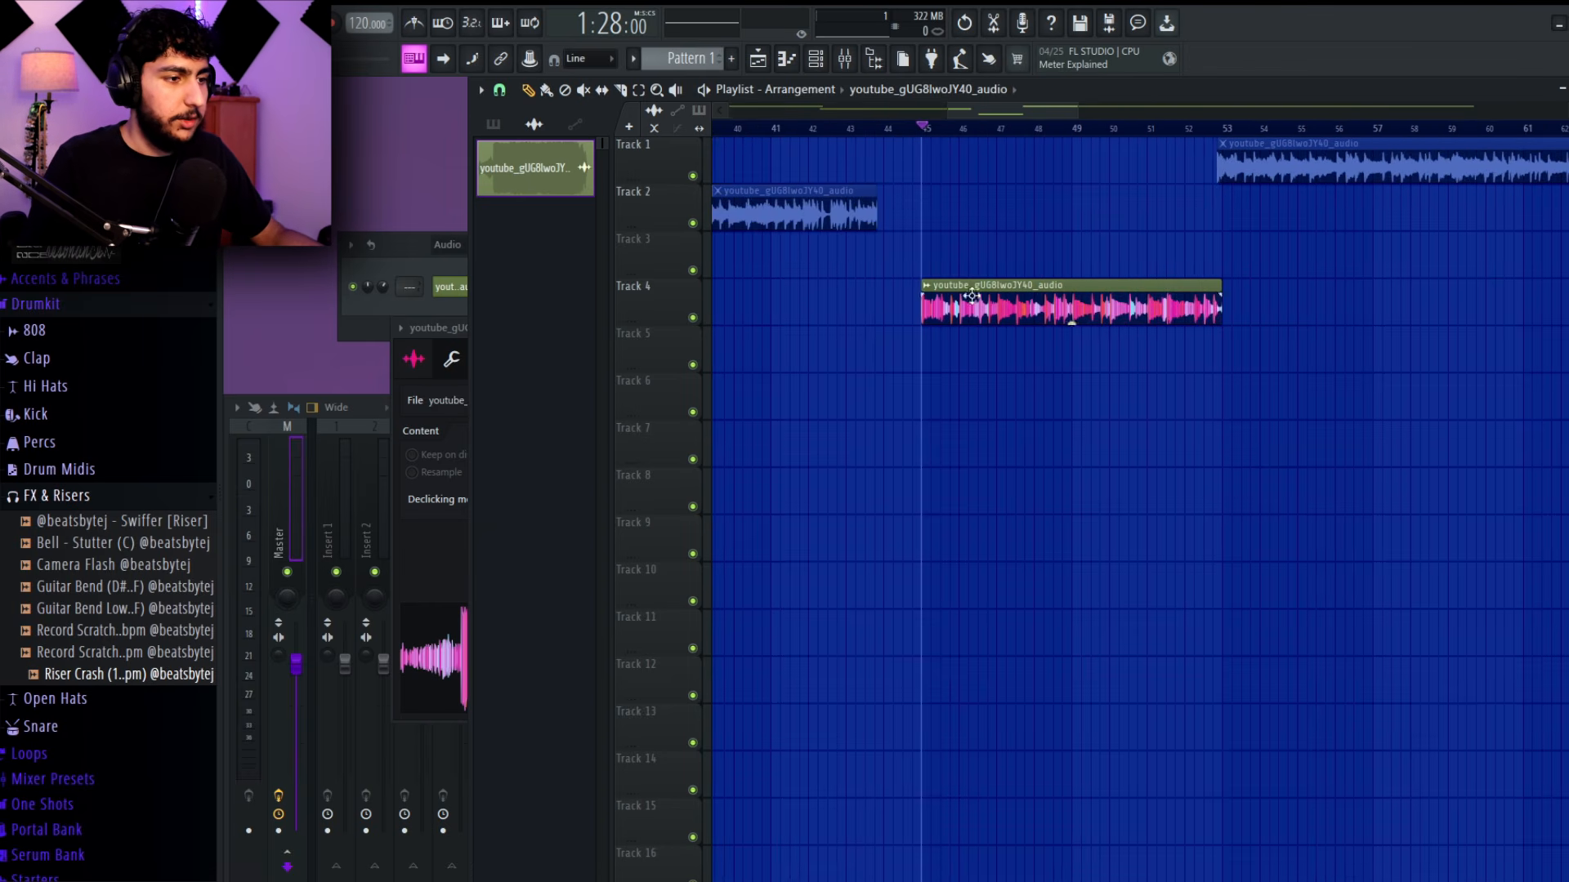
pyautogui.moveTo(1321, 349); pyautogui.dragTo(943, 310)
pyautogui.rightClick(1131, 338)
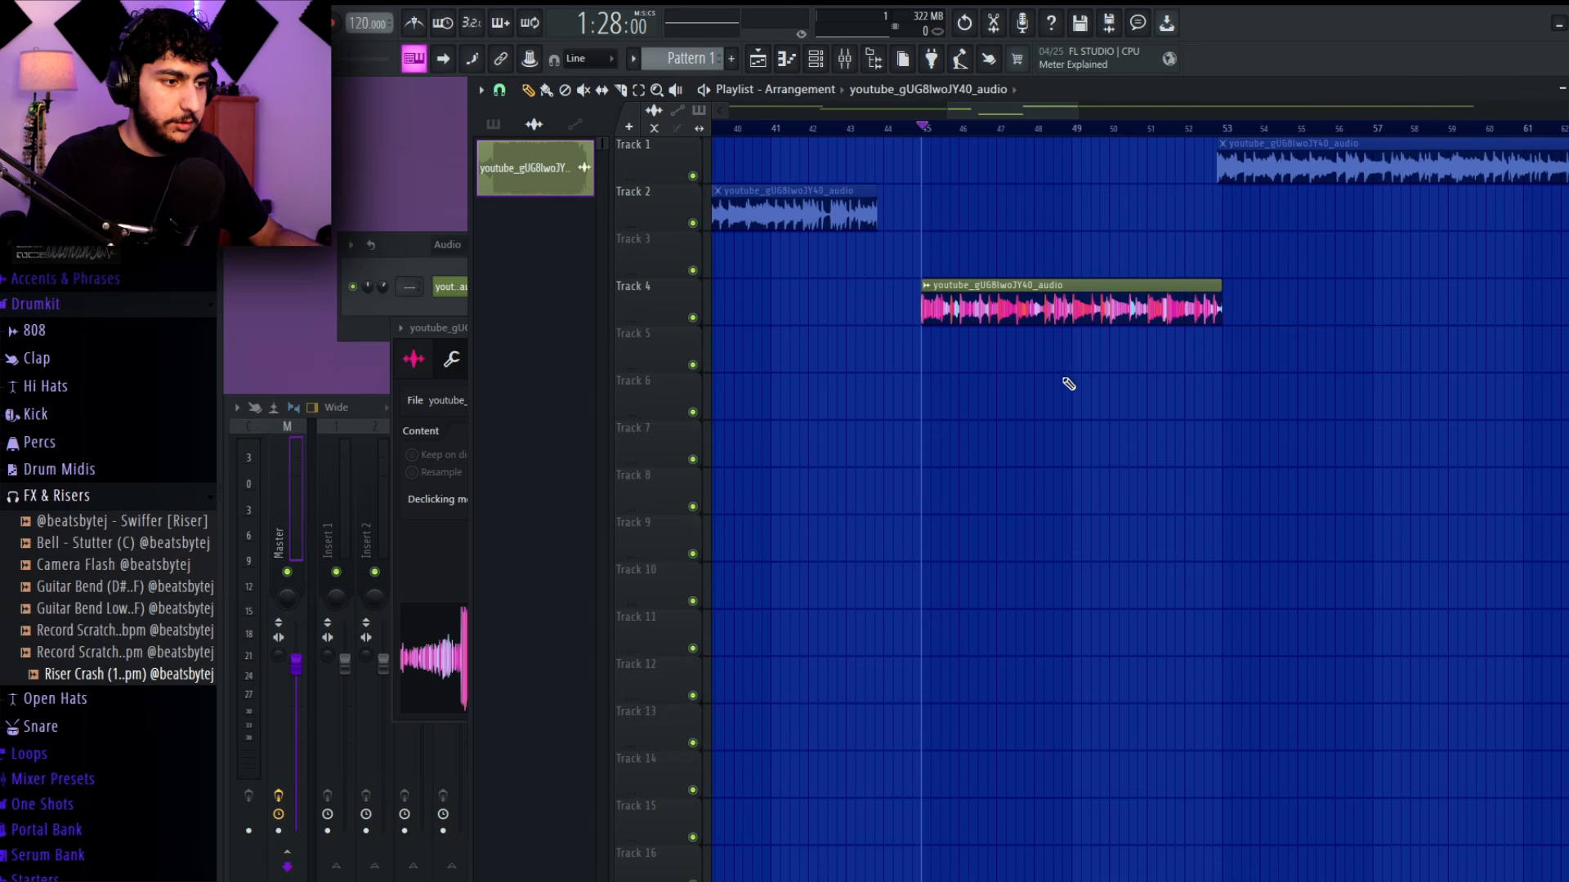
pyautogui.moveTo(1005, 263); pyautogui.dragTo(1141, 314)
pyautogui.rightClick(1232, 421)
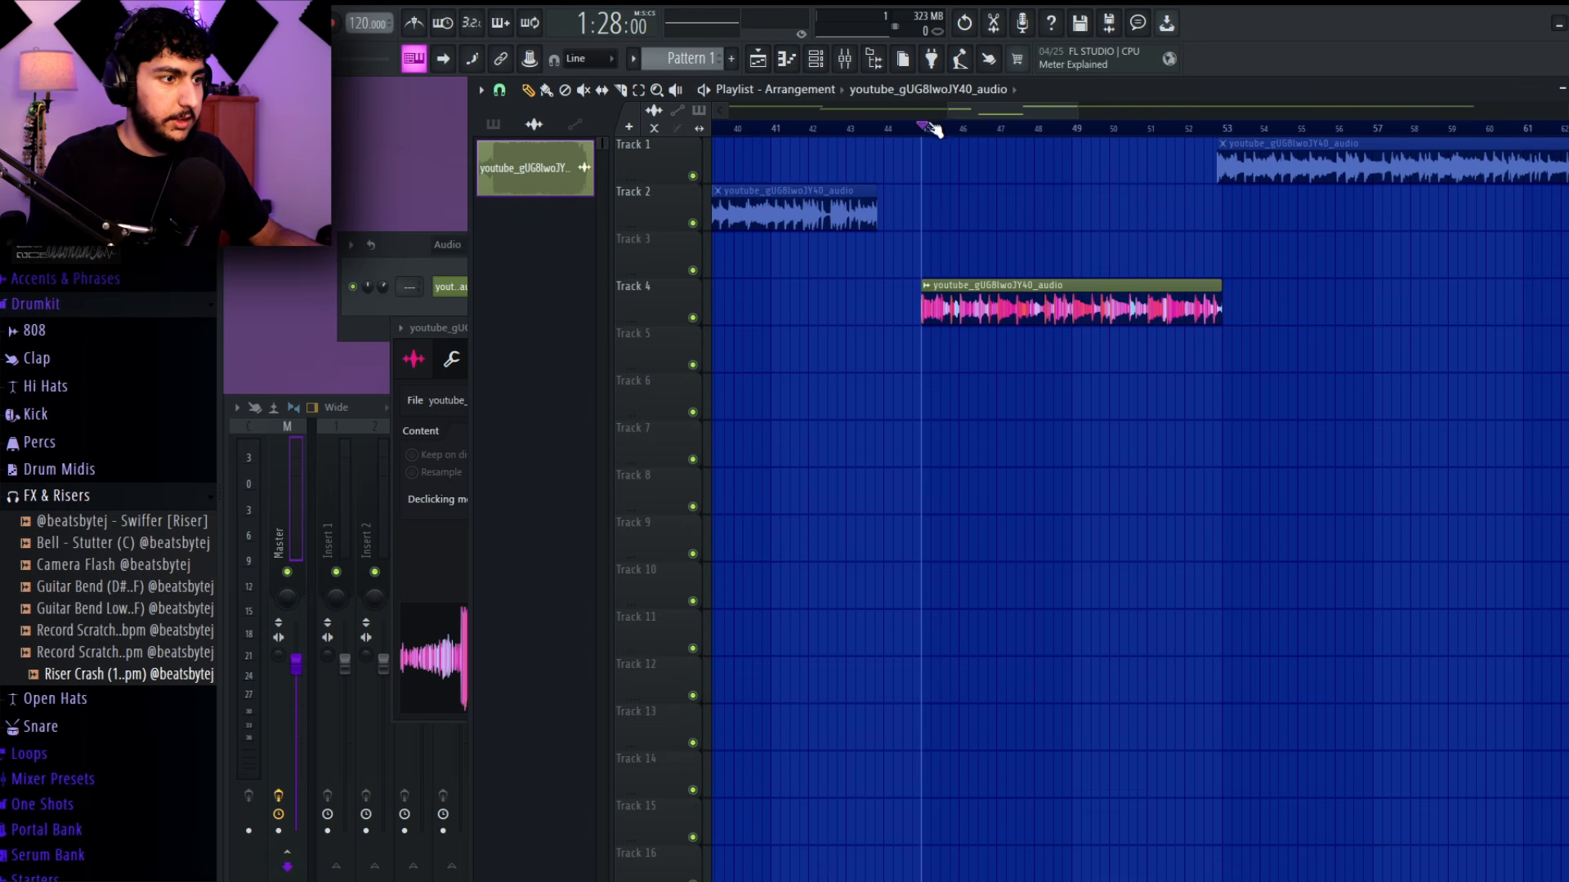
# Select the bar 45 to 53 time range and extract the Track 4 clip's drums, bass, instruments and vocals stems, muting the source clip
pyautogui.moveTo(930, 127); pyautogui.dragTo(1225, 144)
pyautogui.click(929, 286)
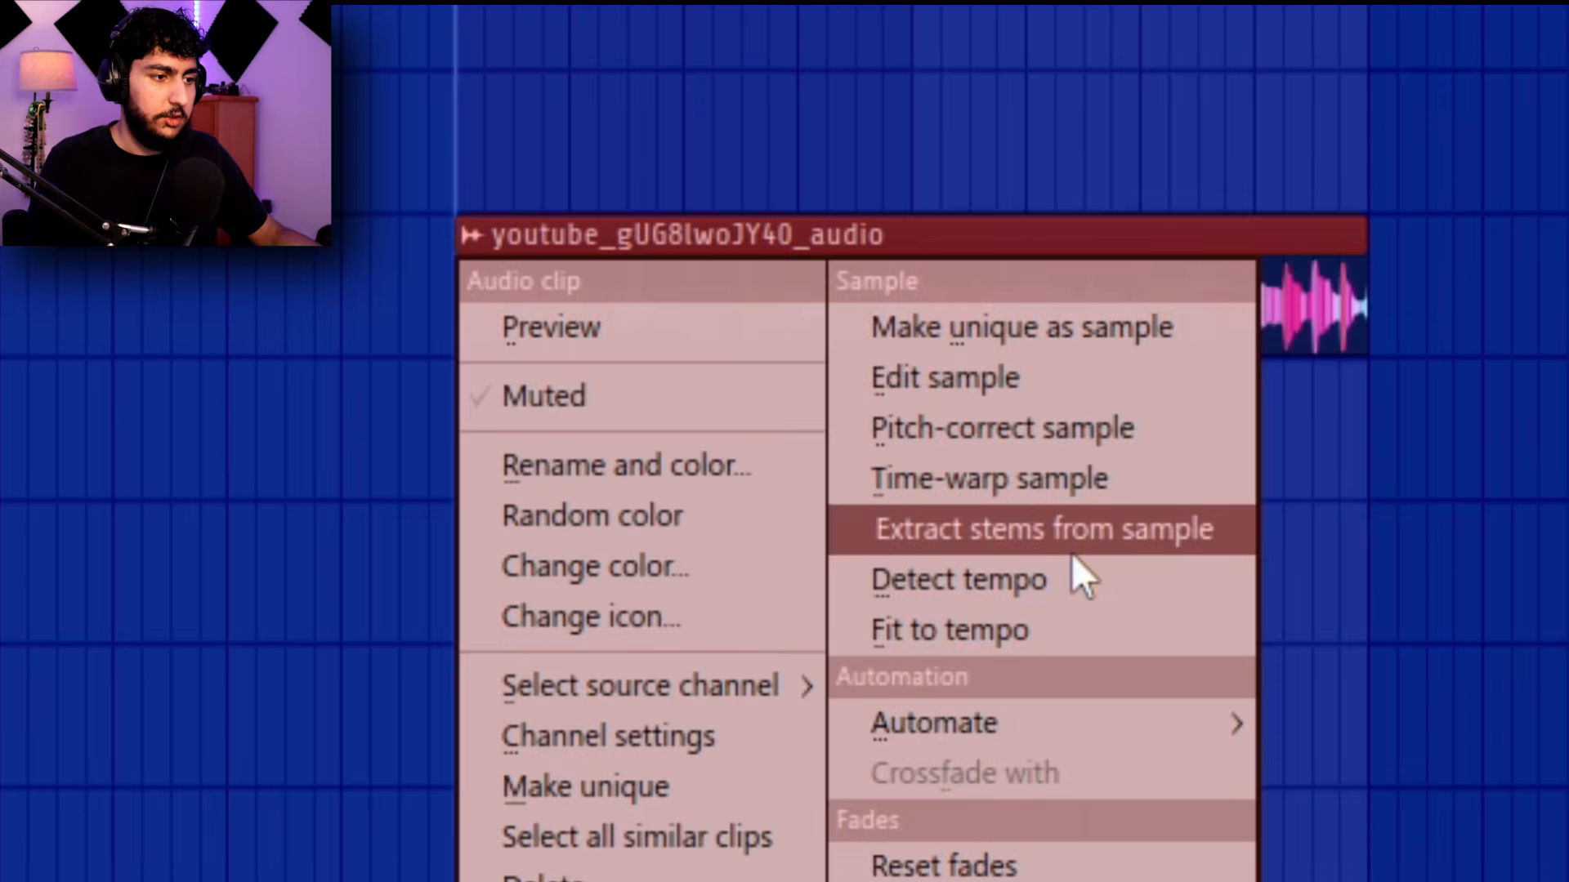
pyautogui.click(1257, 307)
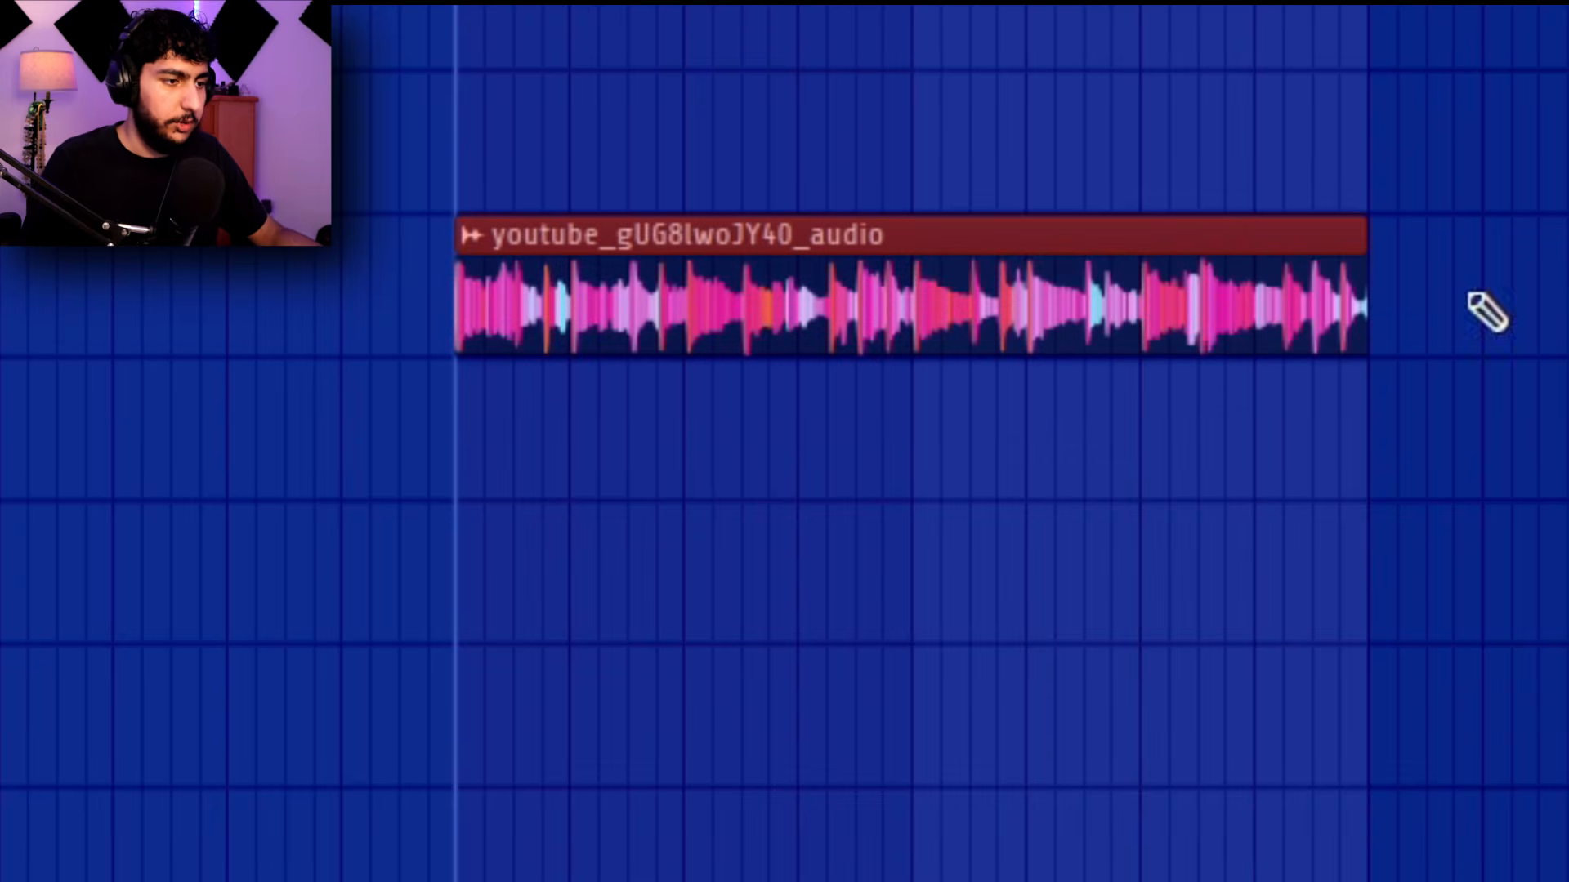
pyautogui.click(480, 244)
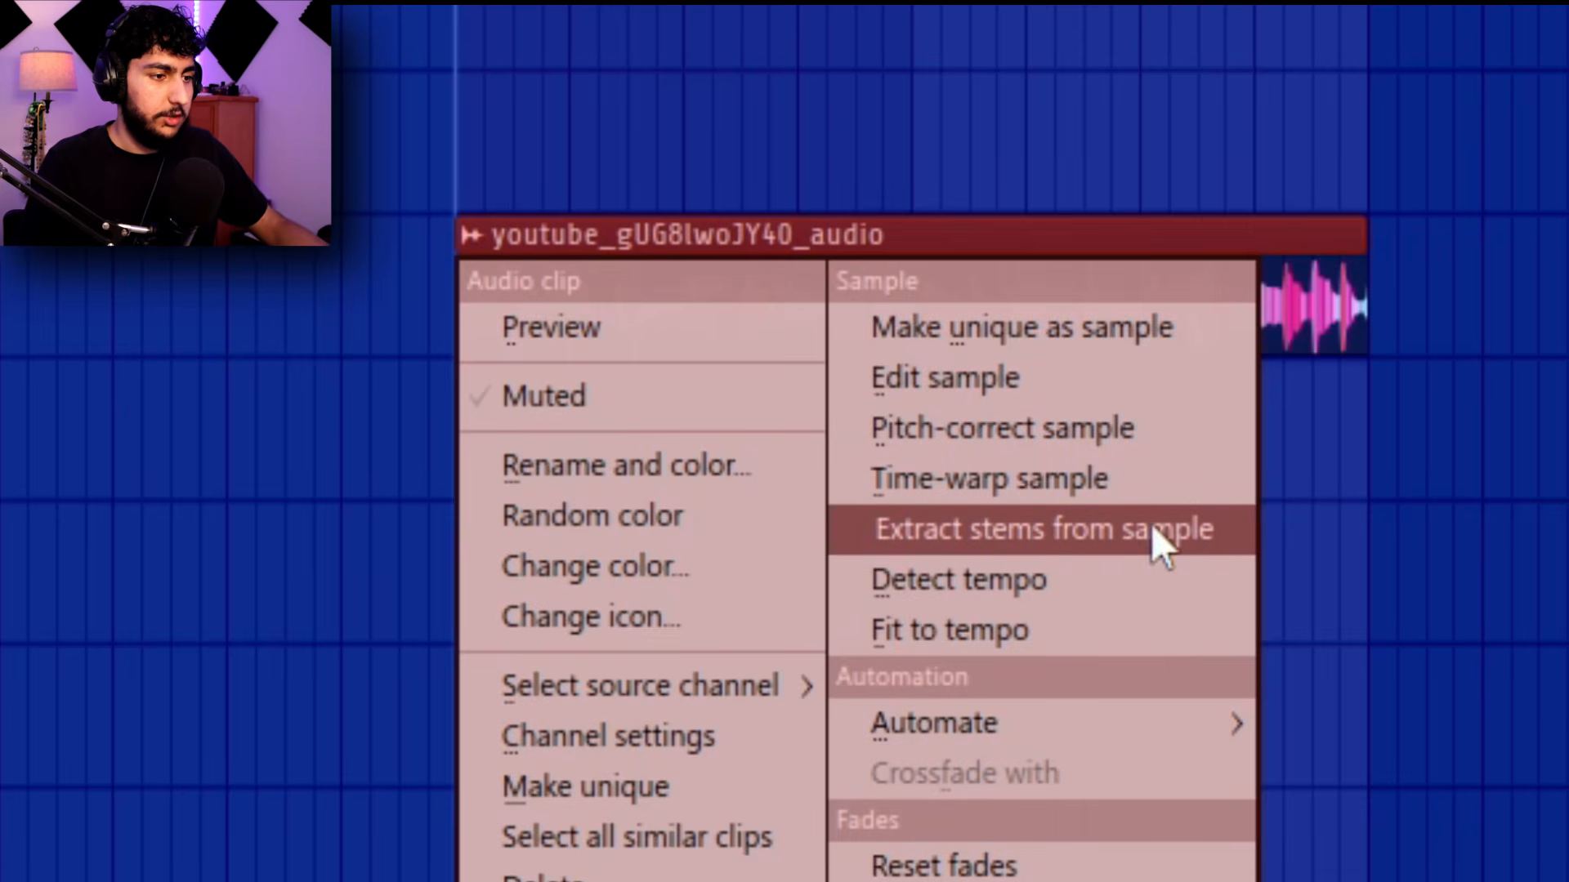
pyautogui.click(1034, 545)
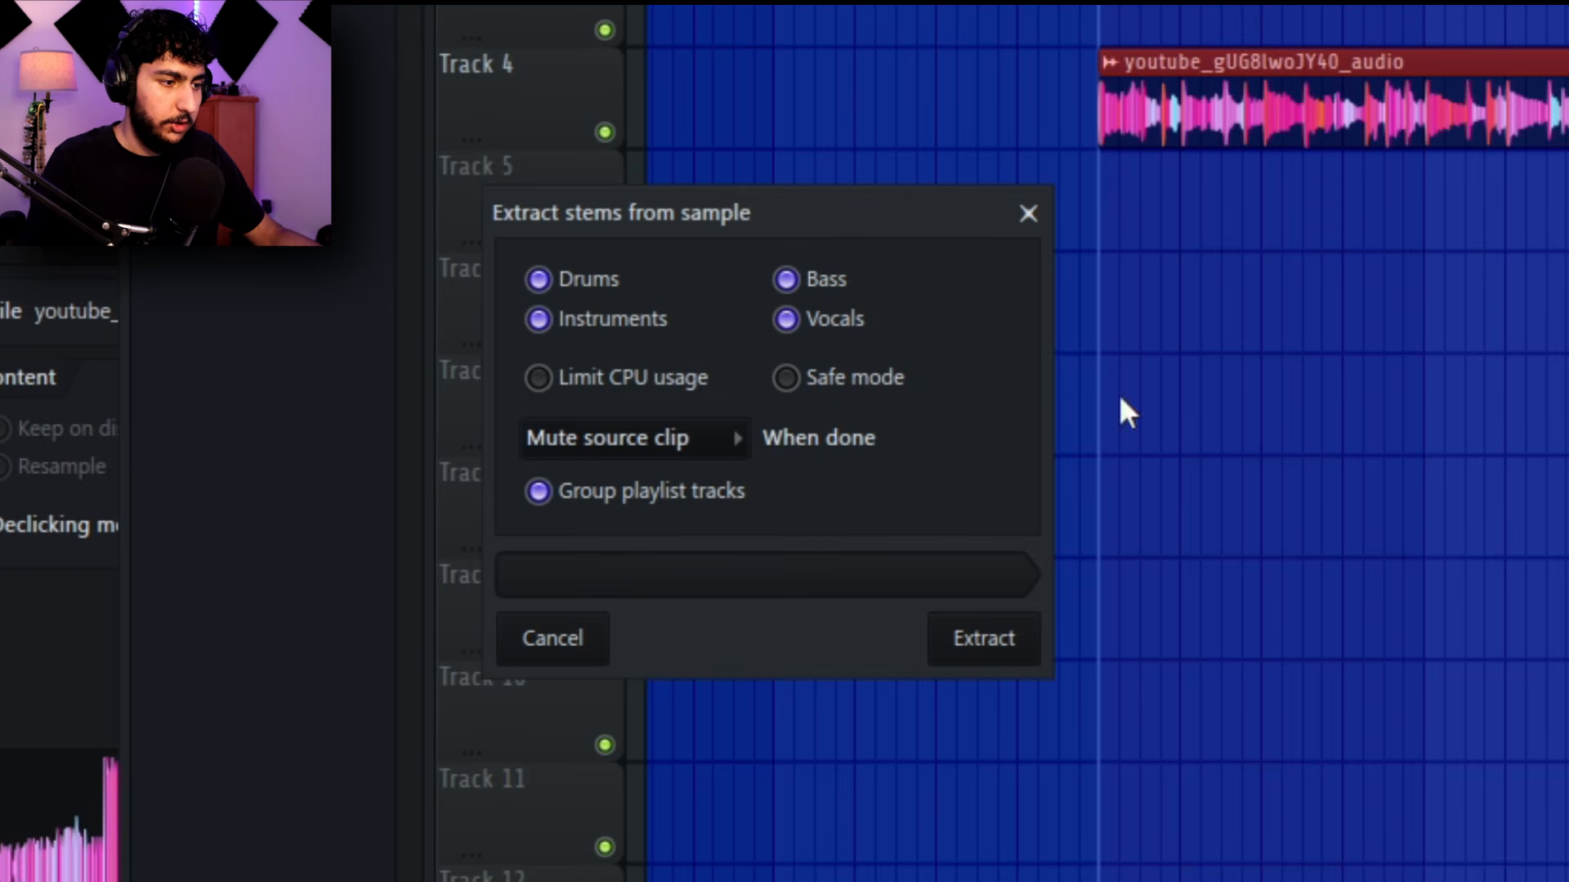
pyautogui.click(992, 629)
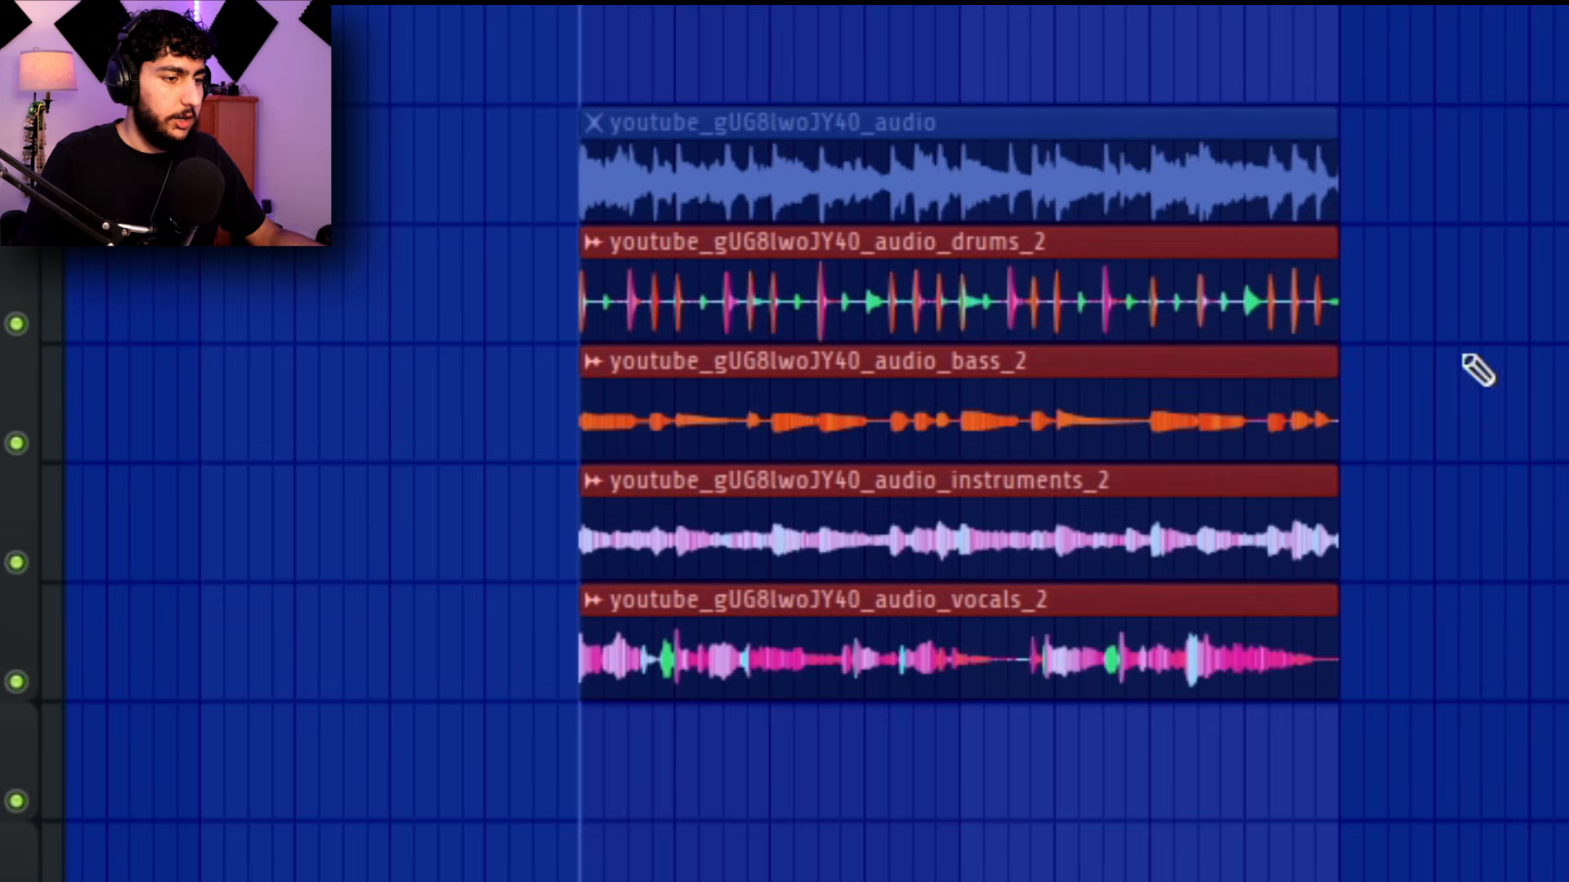
# Play the extracted stems and solo the drums, bass, instruments and vocals playlist tracks in turn
pyautogui.press('space')
pyautogui.rightClick(49, 323)
pyautogui.rightClick(49, 446)
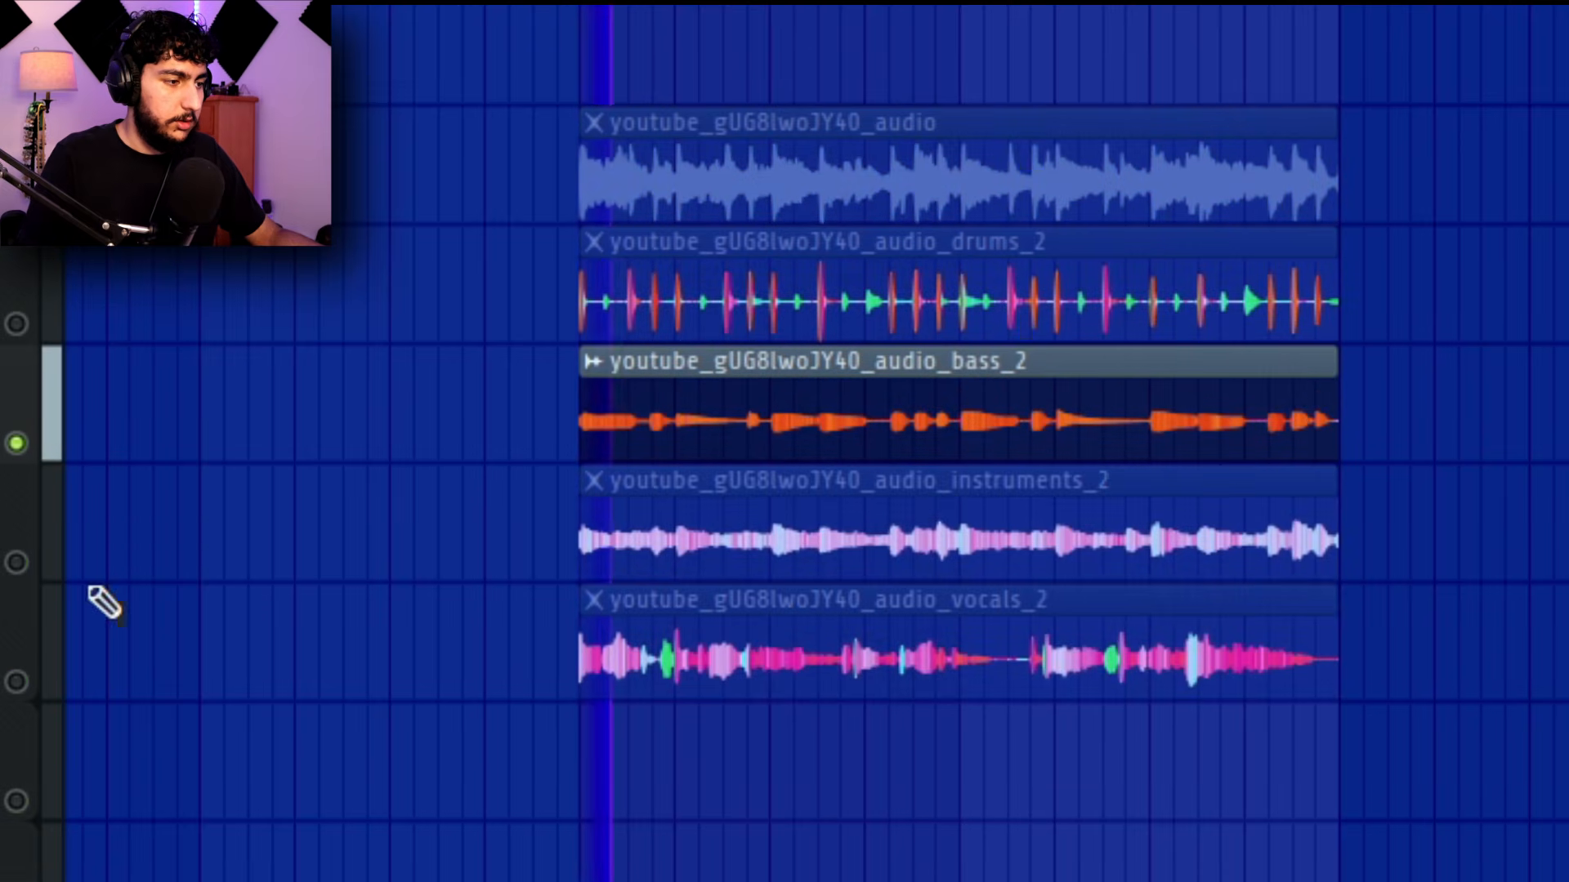
pyautogui.rightClick(48, 563)
pyautogui.rightClick(37, 691)
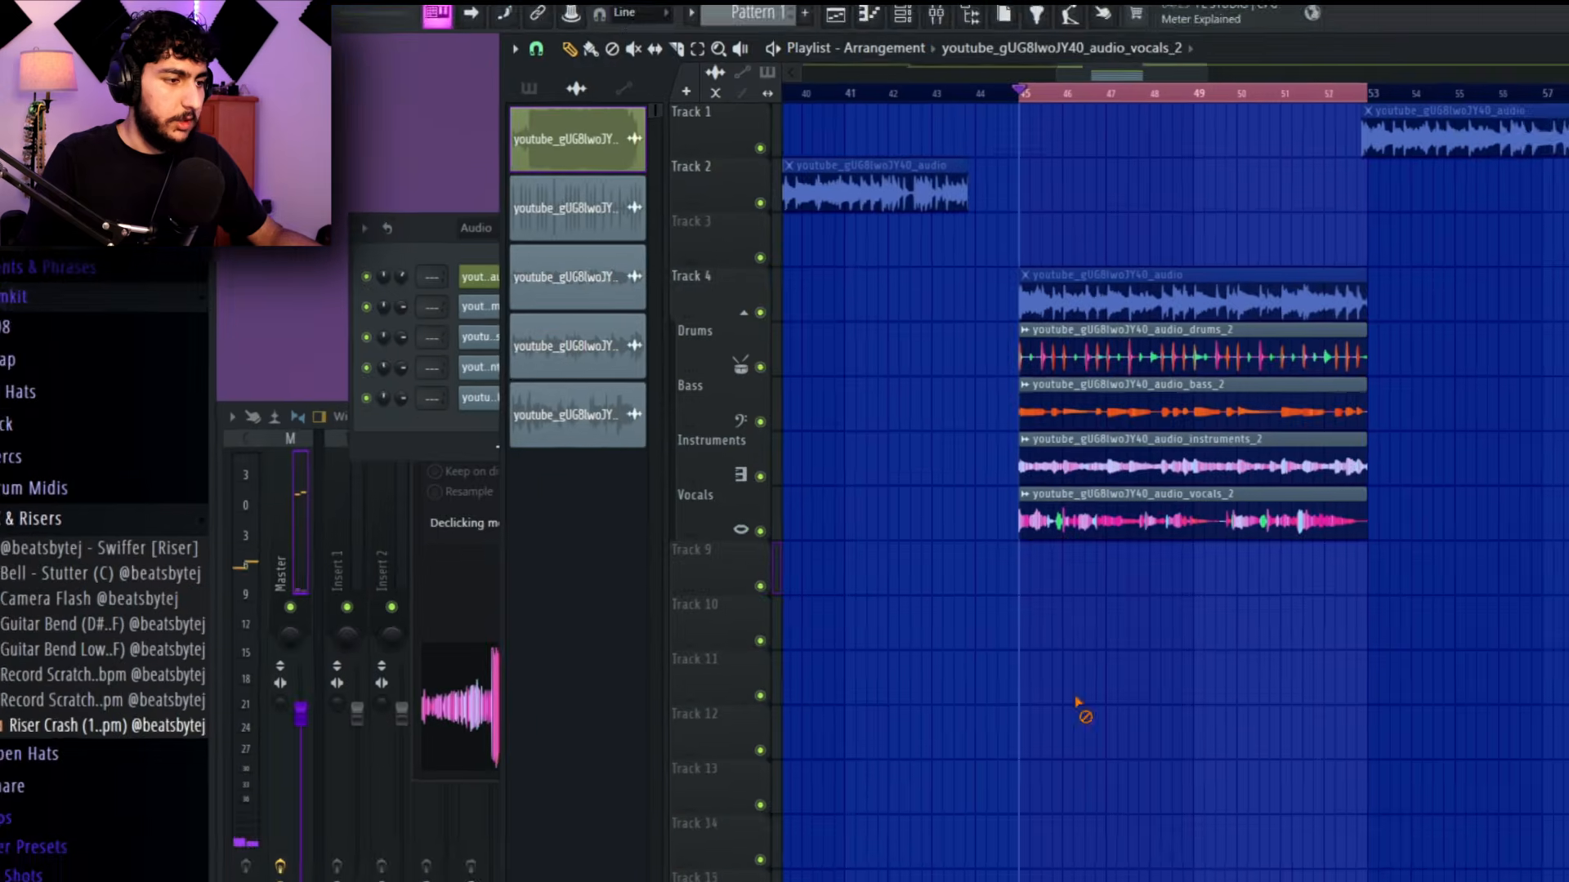
# Route the four stem channels in the Channel rack to consecutive mixer tracks starting at Insert 6
pyautogui.press('F6')
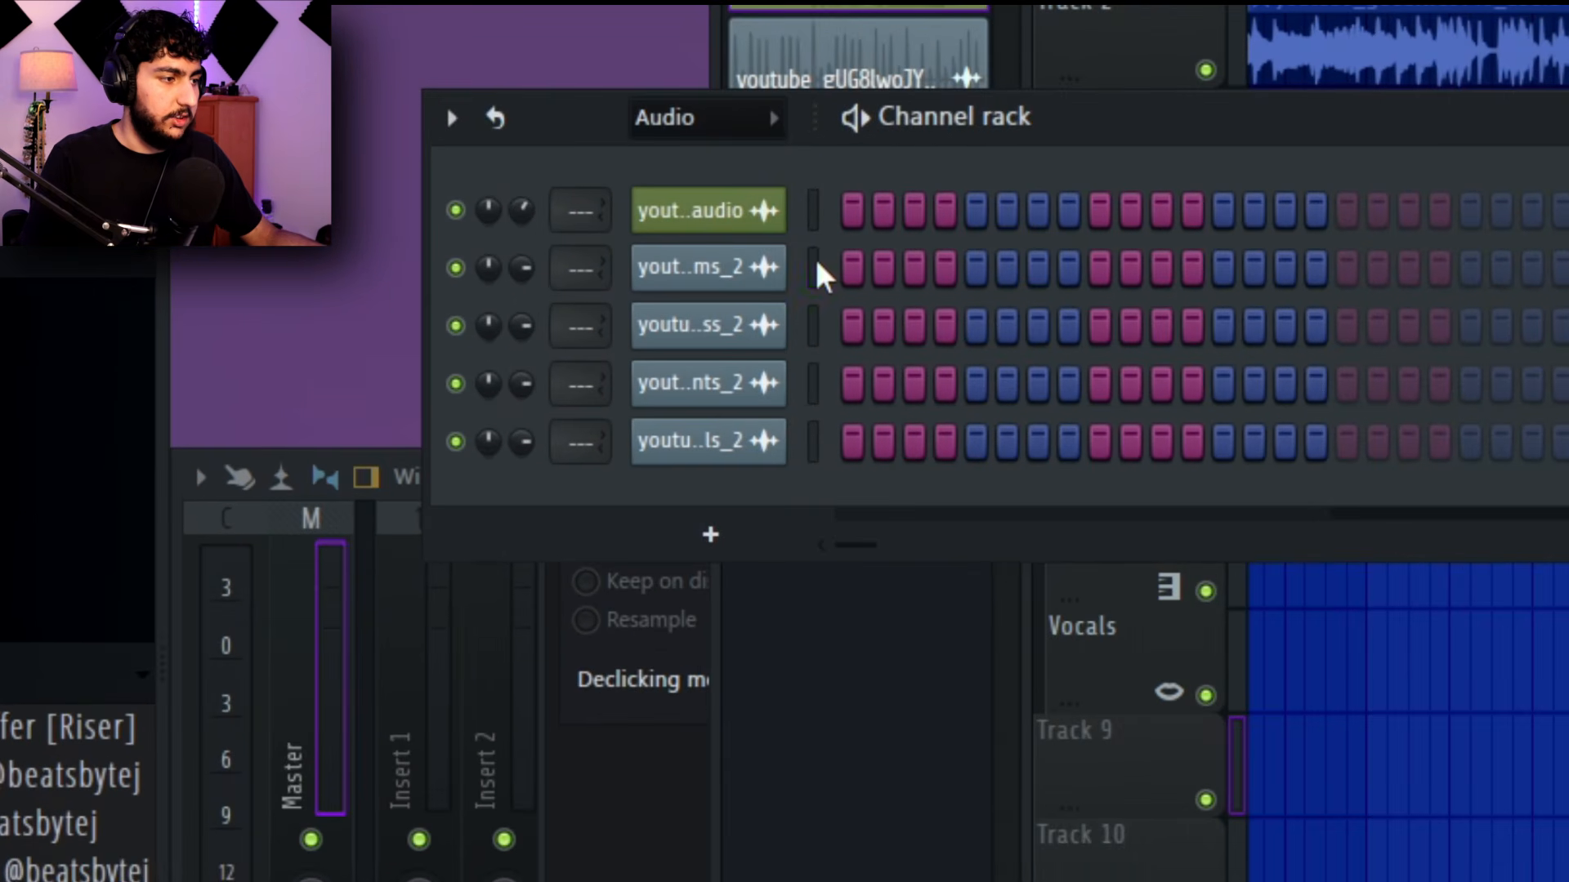
pyautogui.moveTo(814, 255); pyautogui.dragTo(814, 441)
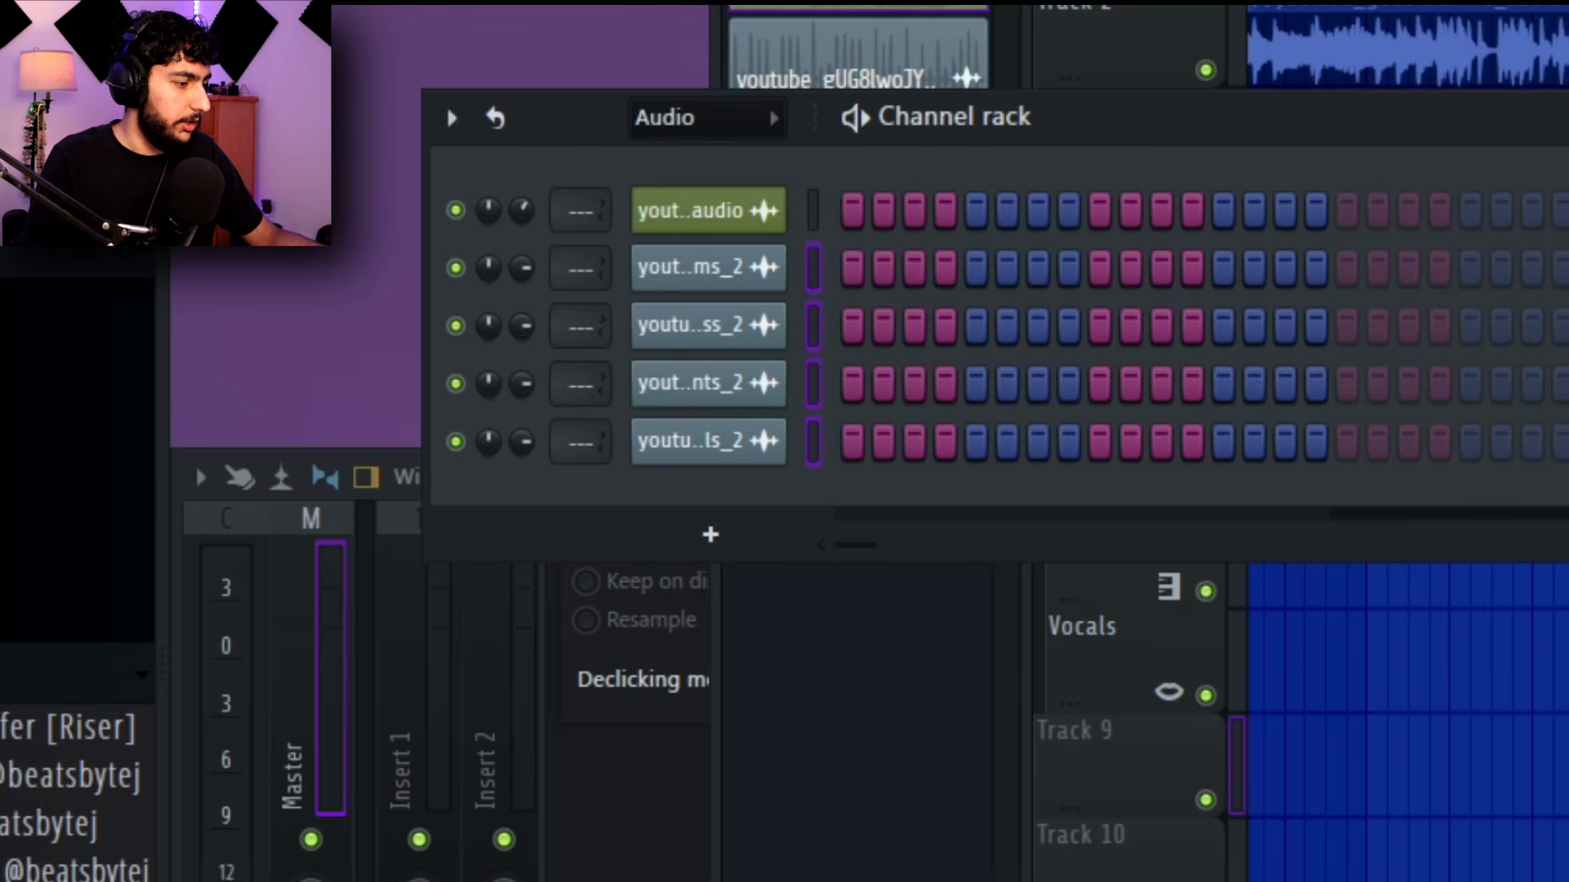
pyautogui.press('F9')
pyautogui.click(881, 813)
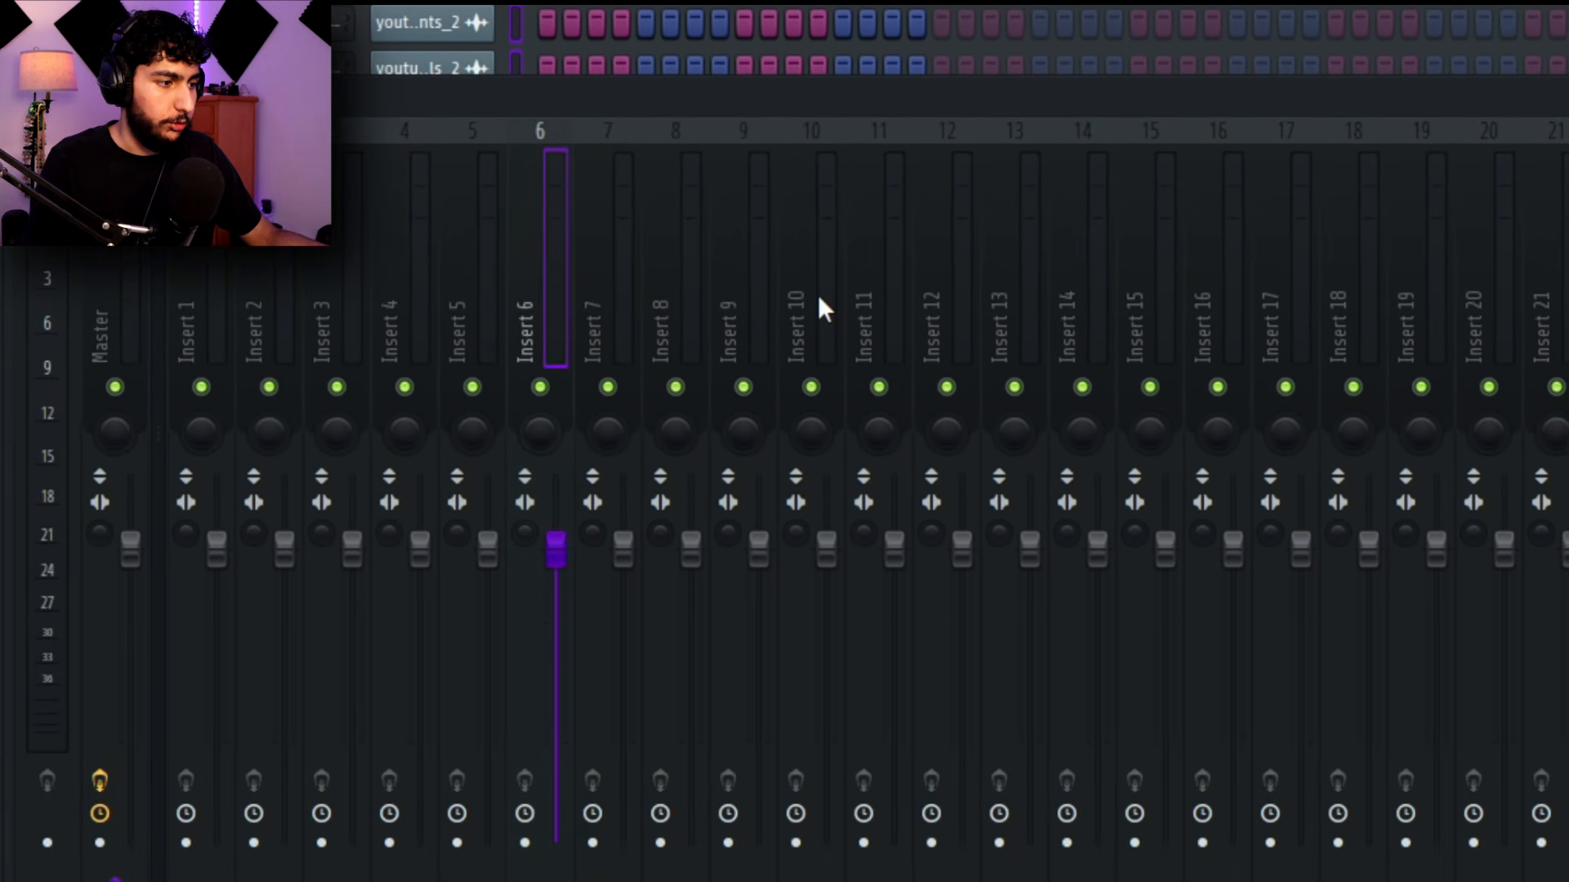
pyautogui.hotkey('ctrl', 'l')
# Remove the waveform icons from the four stem tracks on mixer inserts 6 to 9
pyautogui.keyDown('shift'); pyautogui.click(729, 248); pyautogui.keyUp('shift')
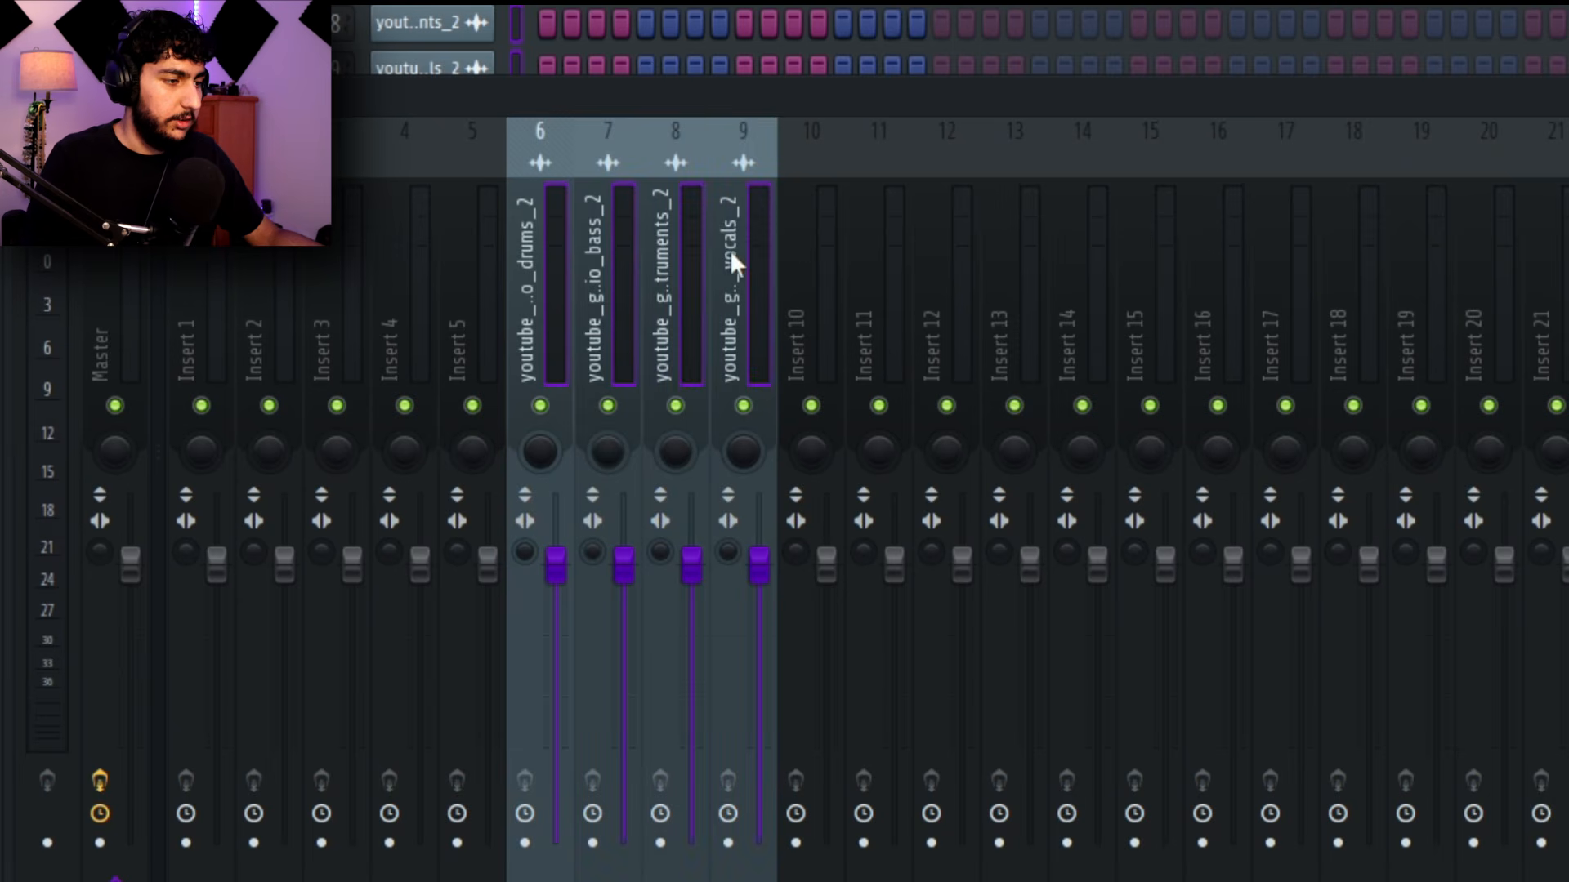
pyautogui.rightClick(734, 239)
pyautogui.click(898, 150)
pyautogui.click(935, 41)
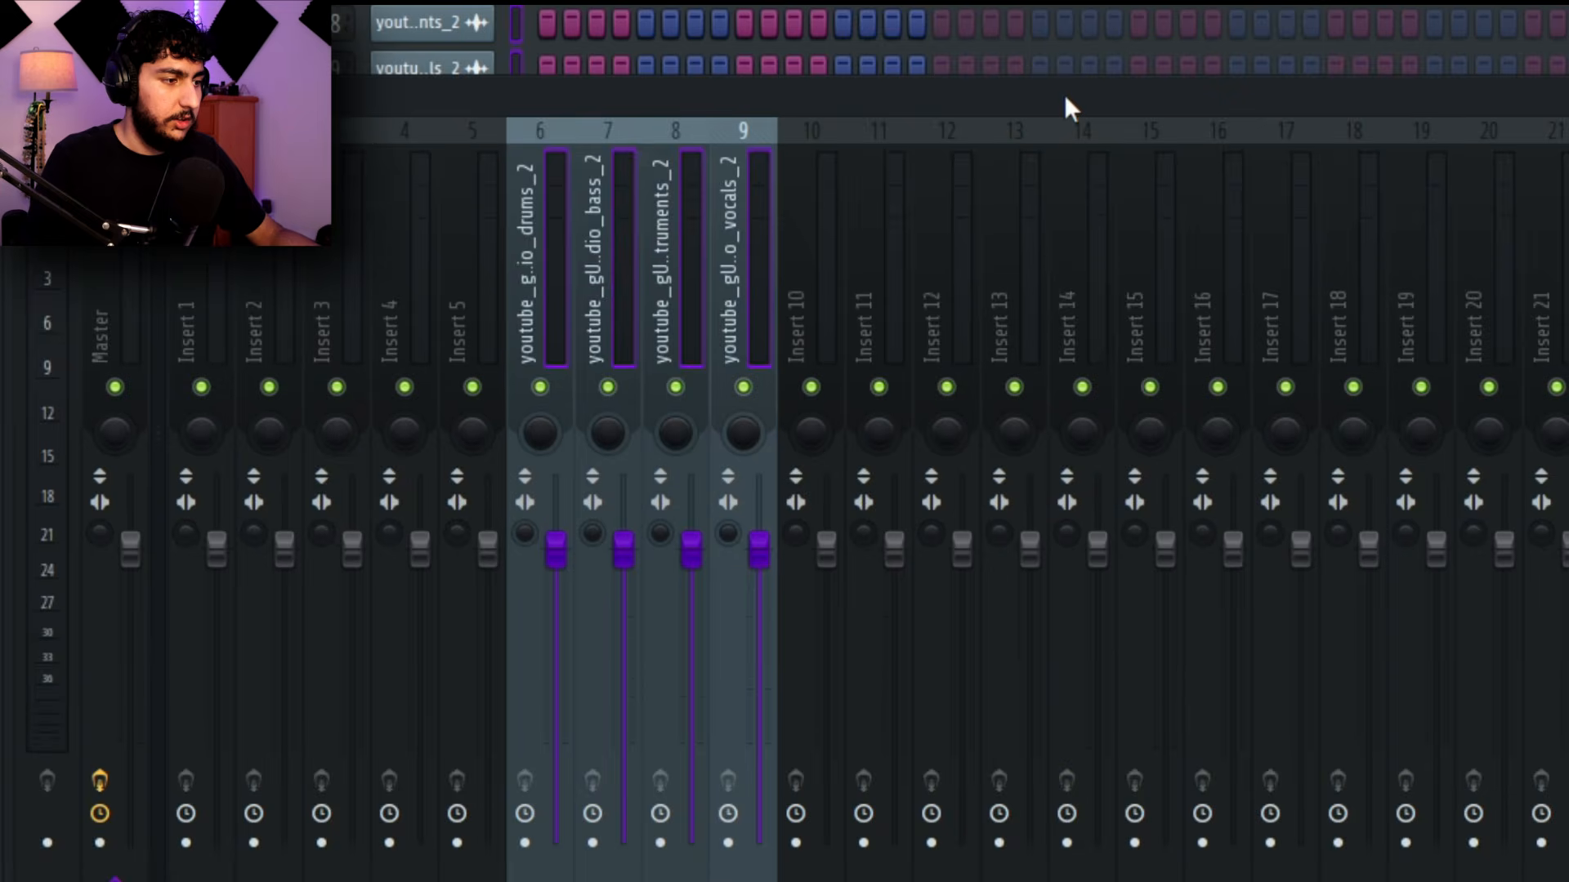
# Play the stems and solo each of their mixer tracks on inserts 6 to 9 in turn
pyautogui.press('space')
pyautogui.rightClick(540, 391)
pyautogui.rightClick(607, 387)
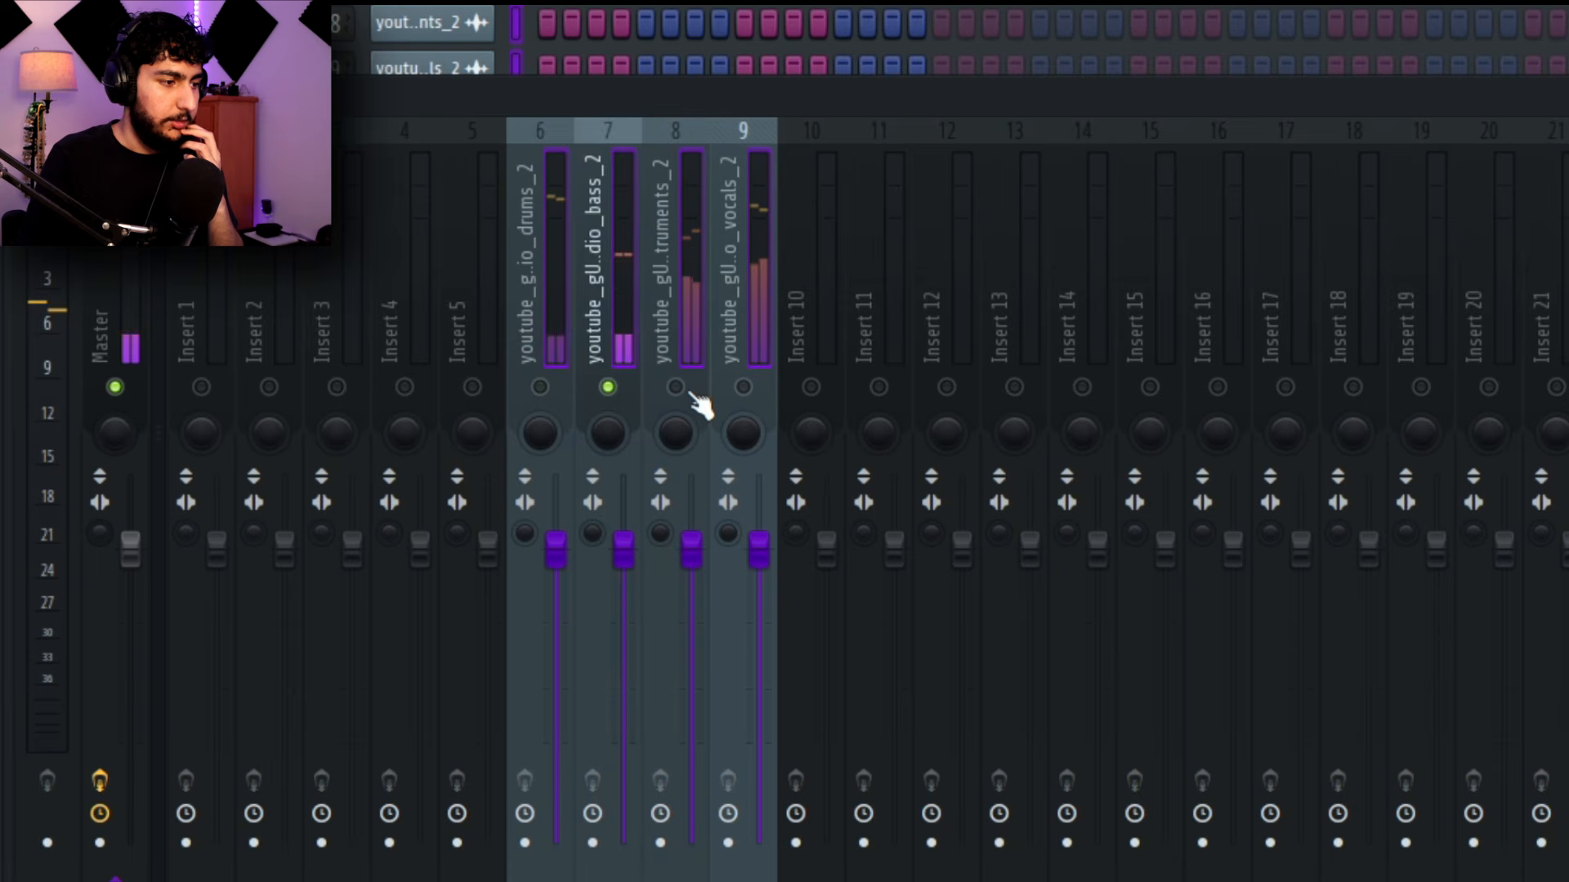
pyautogui.rightClick(674, 387)
pyautogui.rightClick(743, 387)
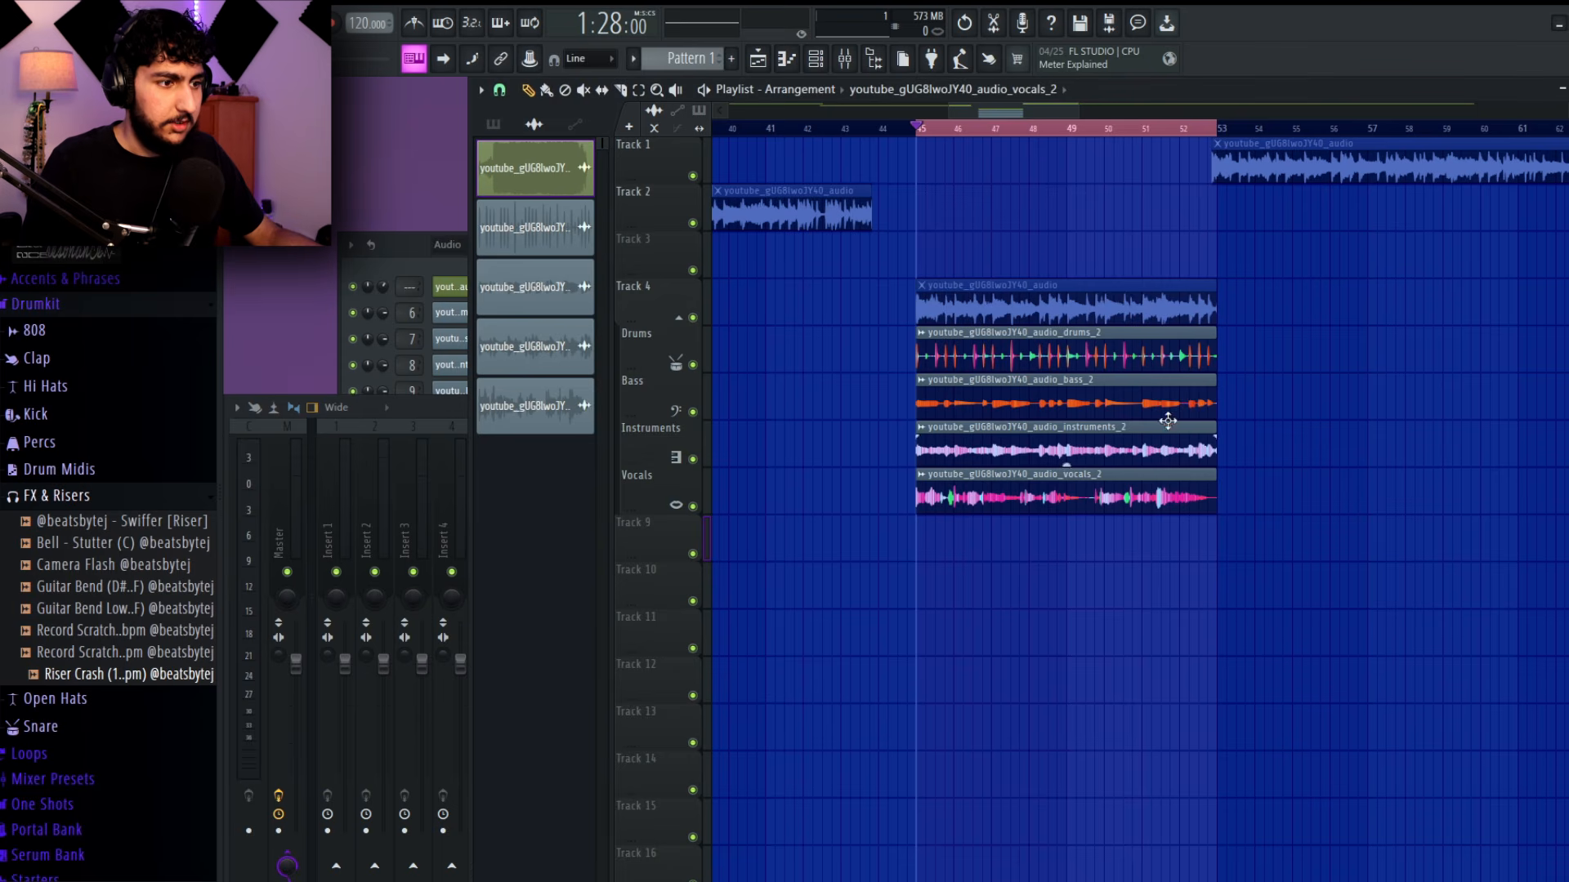
pyautogui.moveTo(1242, 584); pyautogui.dragTo(896, 323)
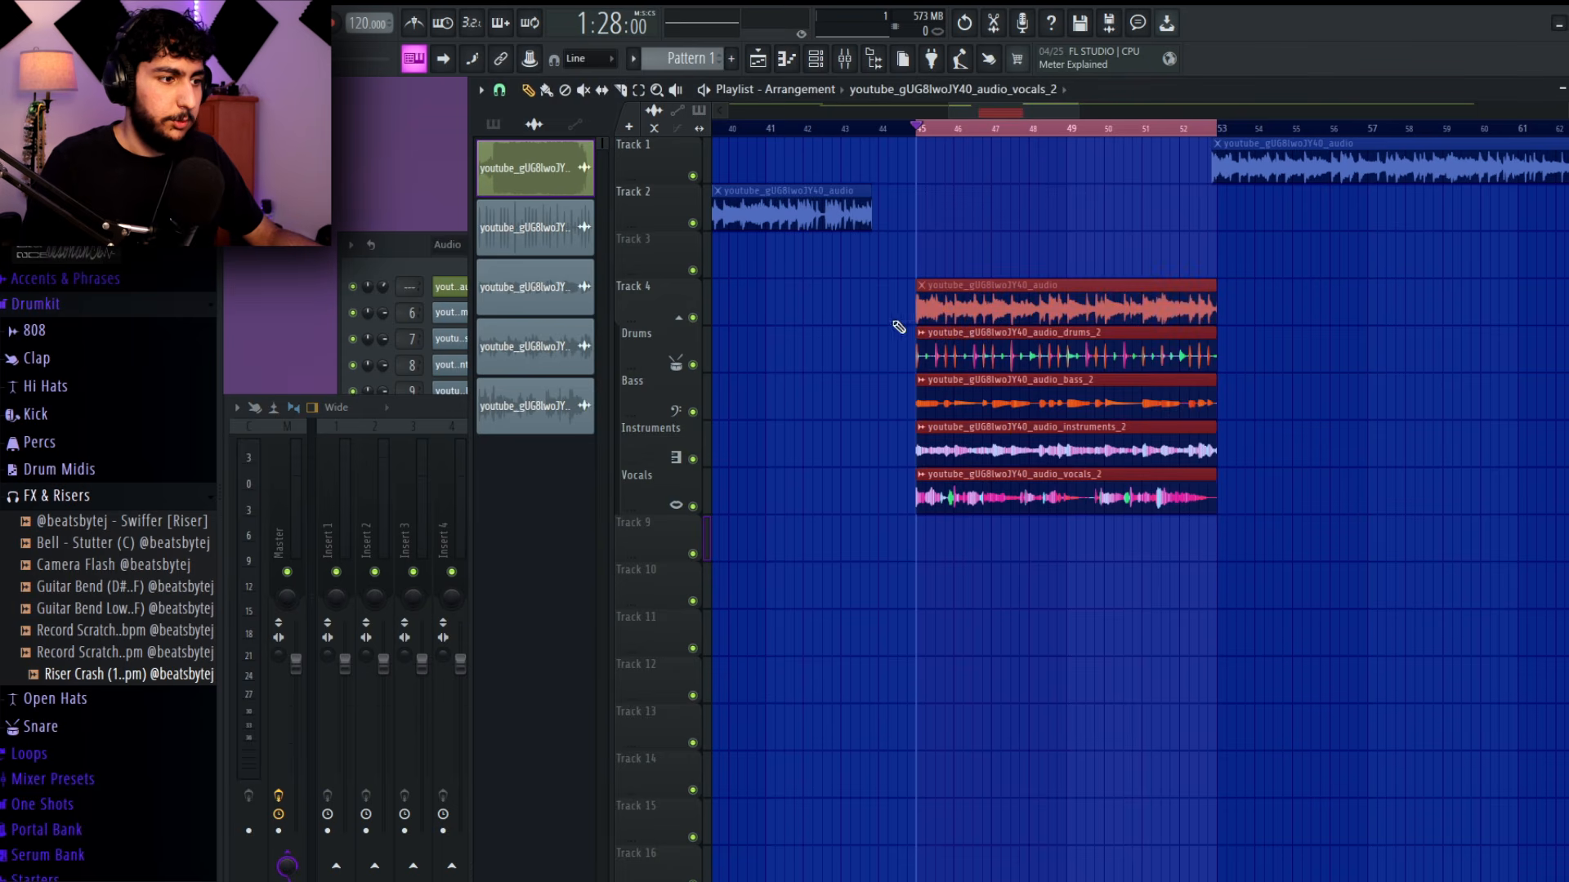
pyautogui.click(435, 412)
pyautogui.keyDown('ctrl'); pyautogui.click(1173, 236); pyautogui.keyUp('ctrl')
pyautogui.scroll(-1, 1169, 236)
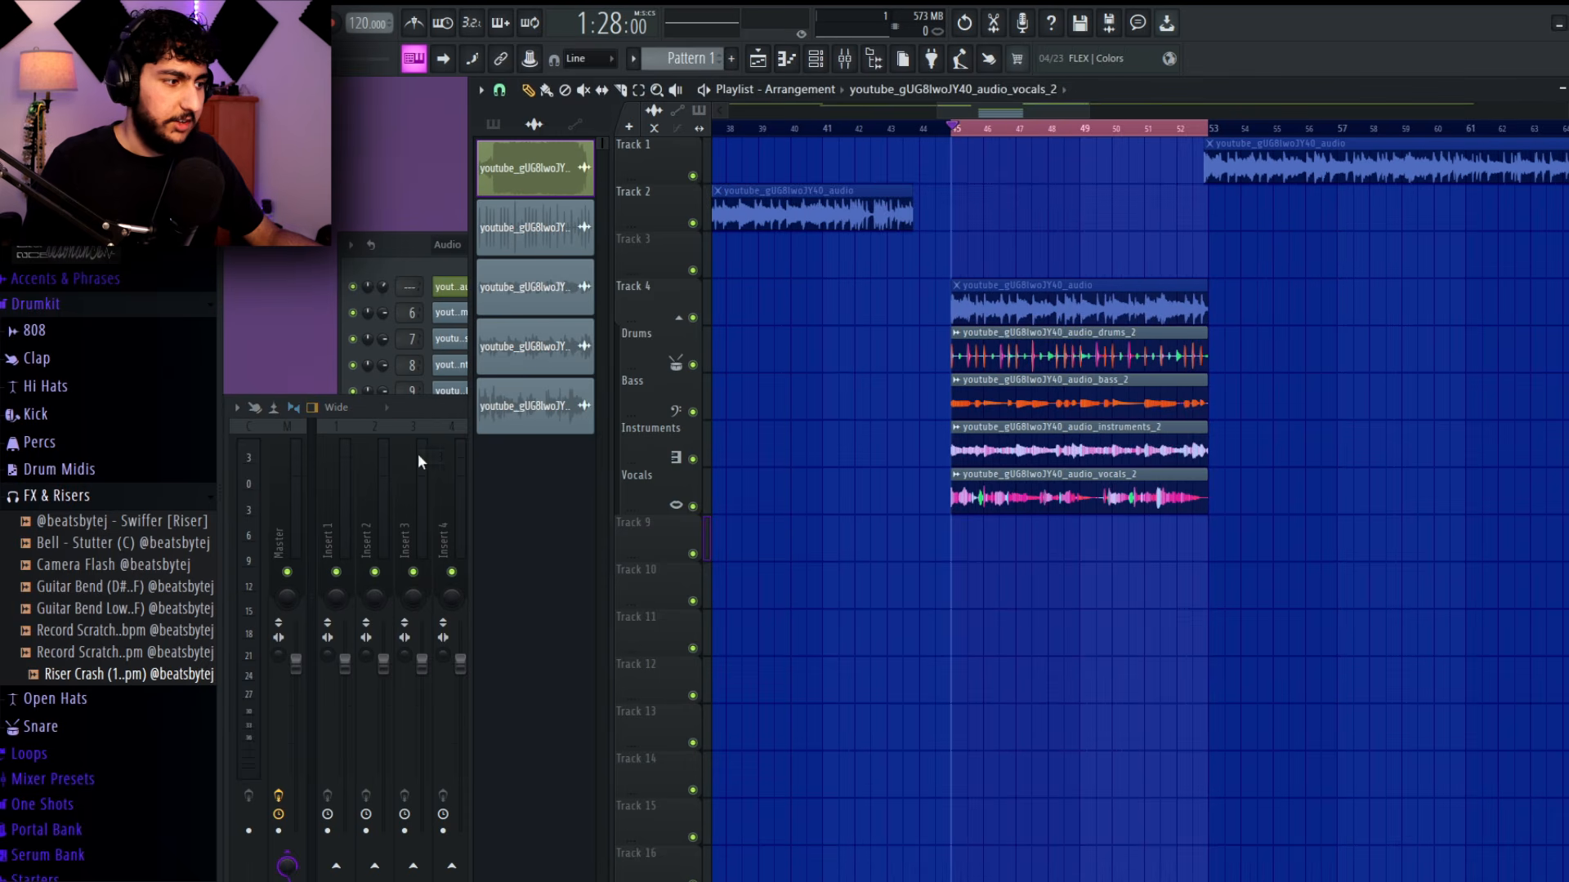
pyautogui.click(419, 457)
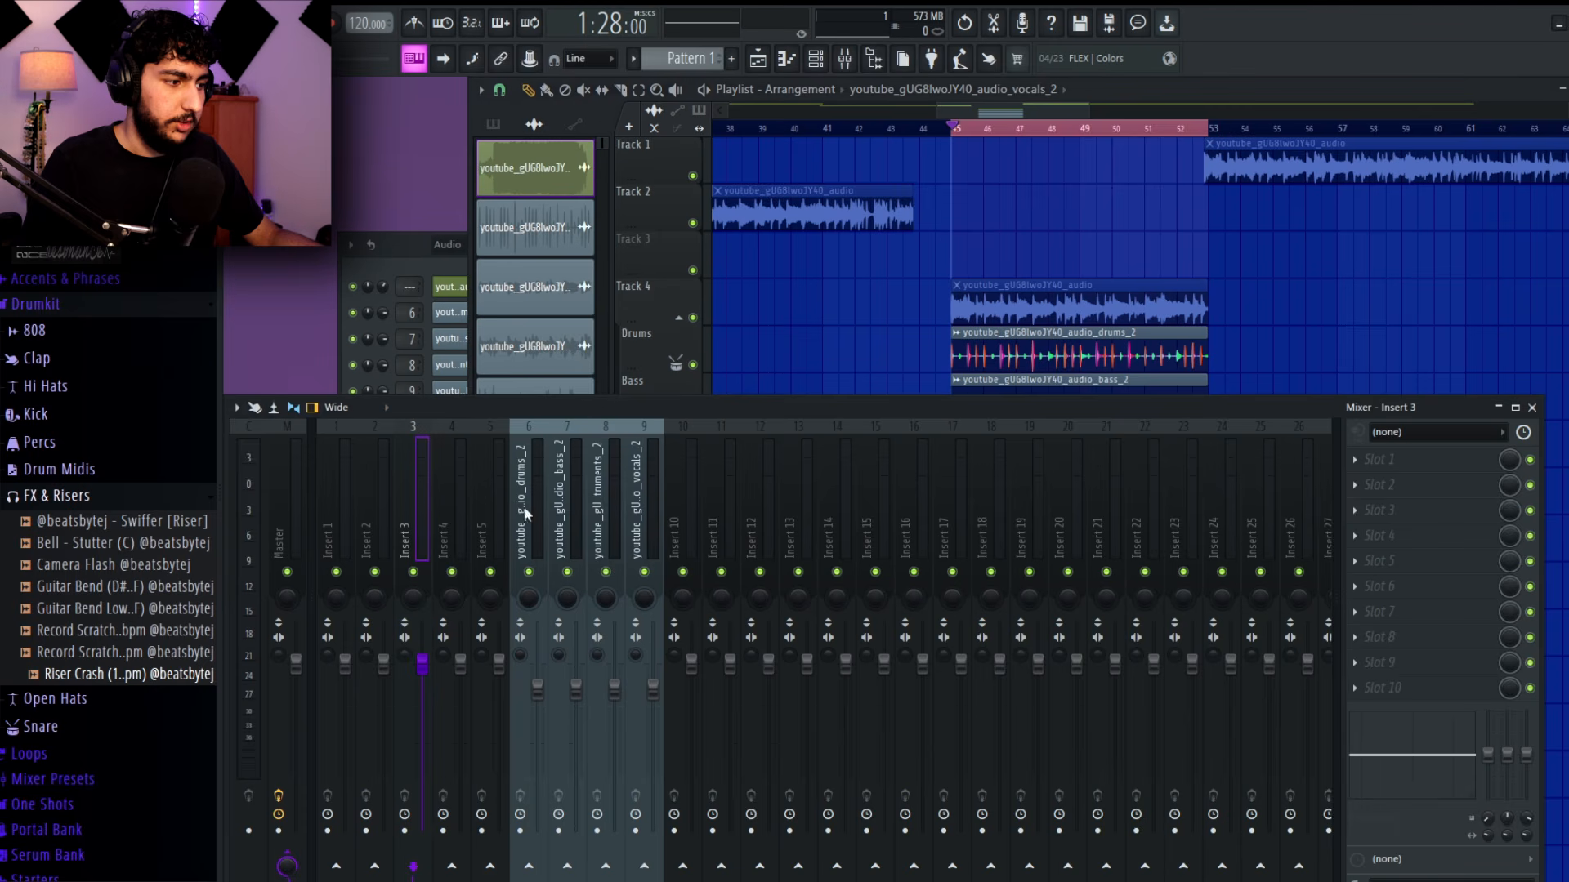
pyautogui.click(936, 329)
# Inspect the drums stem's channel settings and examine how the stem clips end around bar 53
pyautogui.doubleClick(1051, 358)
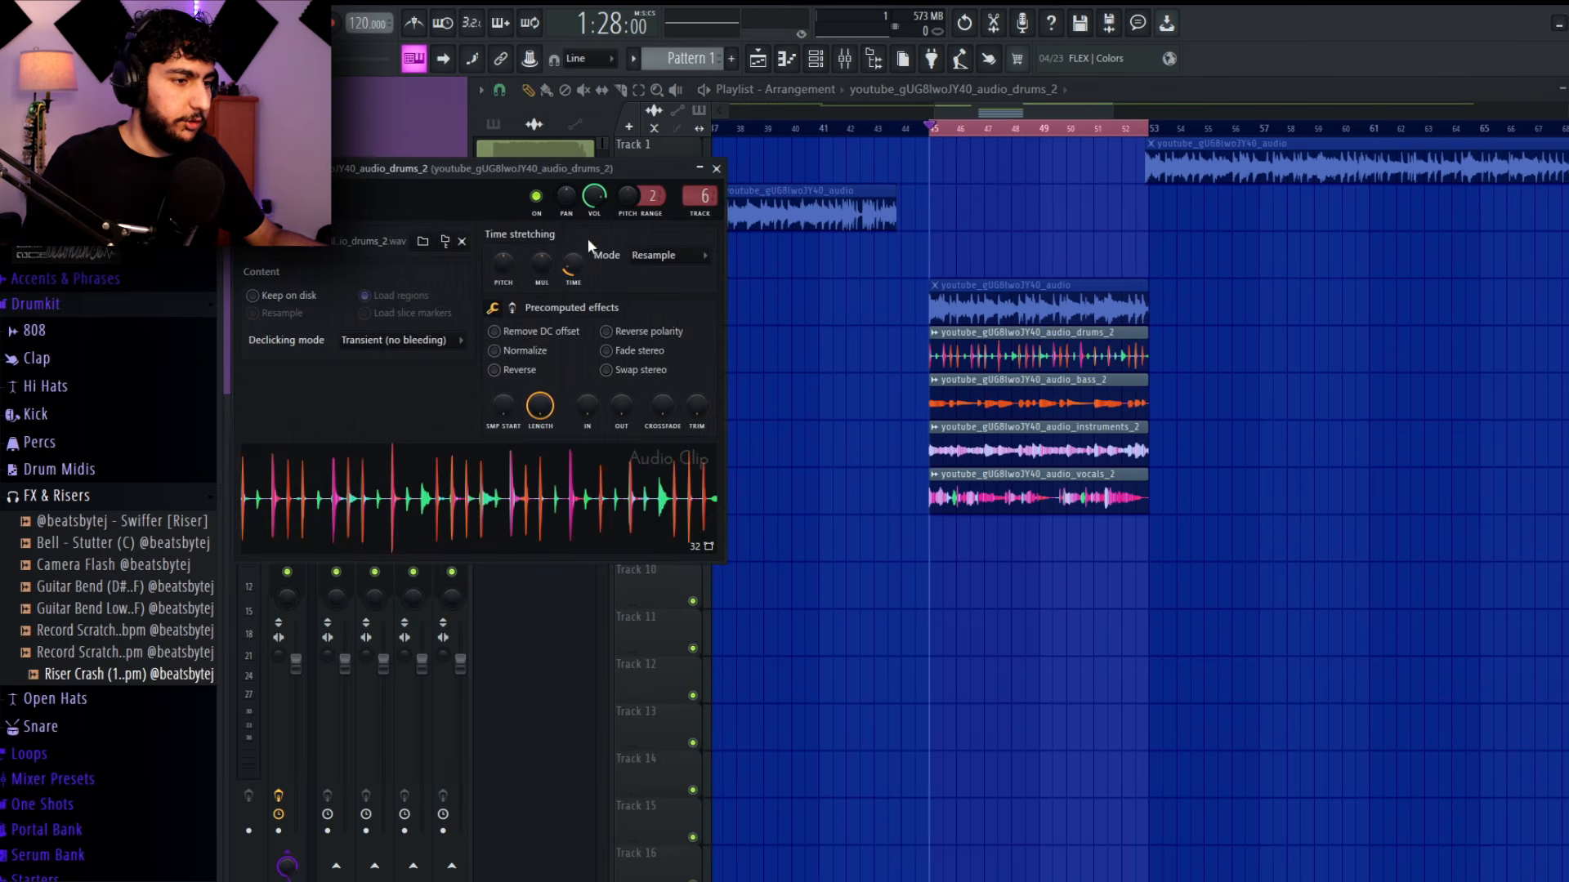
pyautogui.keyDown('ctrl'); pyautogui.click(1166, 316); pyautogui.keyUp('ctrl')
pyautogui.scroll(3, 1152, 319)
pyautogui.keyDown('ctrl'); pyautogui.click(1132, 312); pyautogui.keyUp('ctrl')
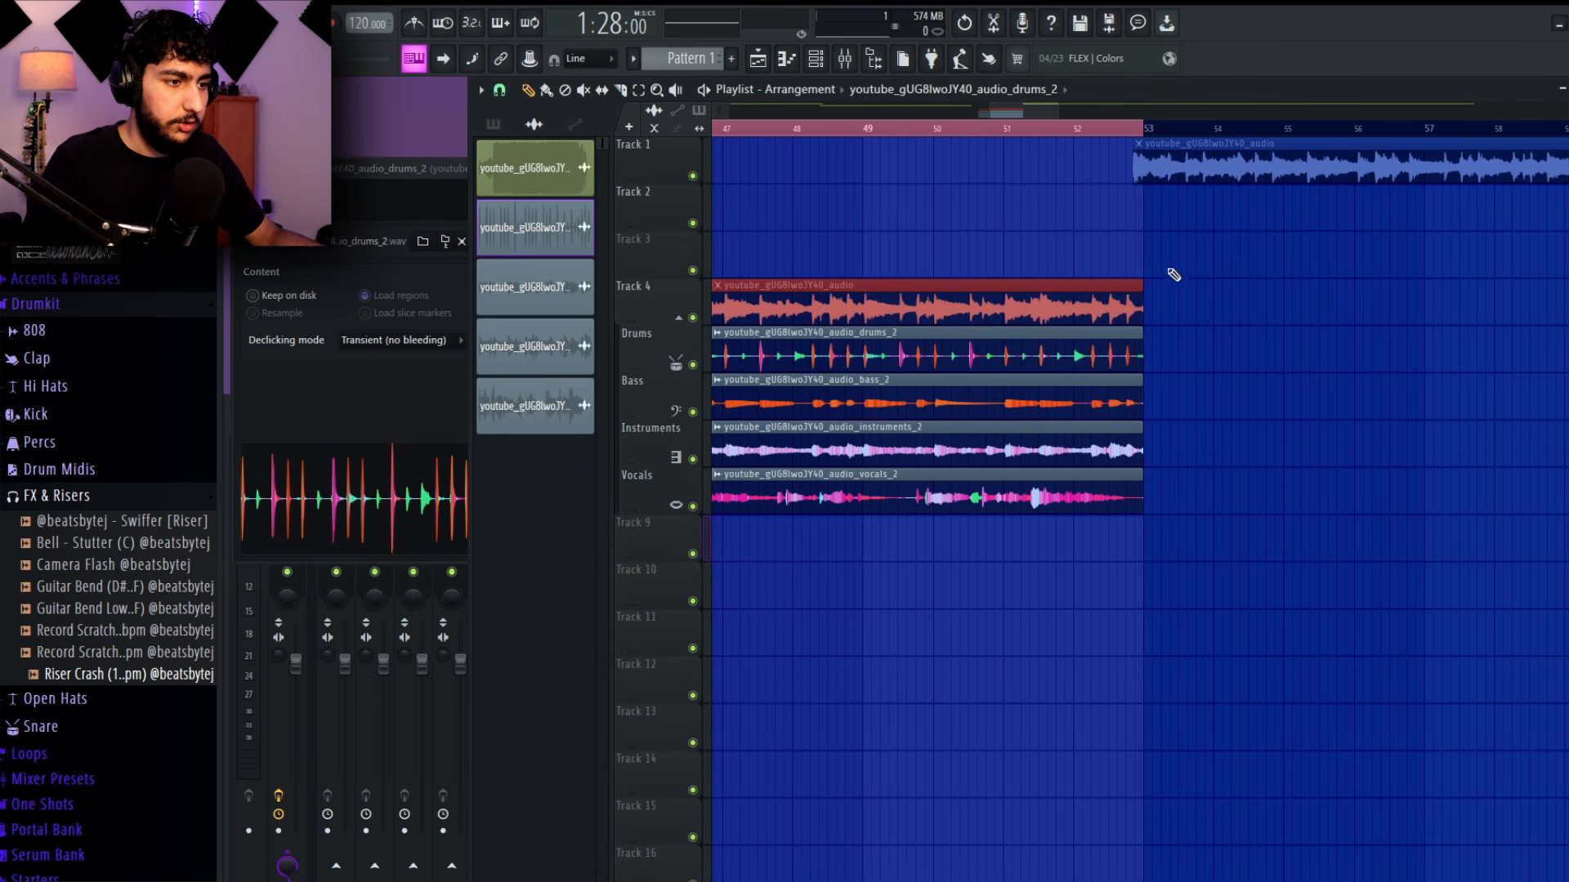
pyautogui.keyDown('ctrl'); pyautogui.click(1216, 349); pyautogui.keyUp('ctrl')
pyautogui.moveTo(1276, 381)
pyautogui.mouseDown()
pyautogui.moveTo(1335, 378)
pyautogui.moveTo(1272, 392)
pyautogui.mouseUp()
pyautogui.scroll(-3, 1328, 370)
pyautogui.doubleClick(1140, 351)
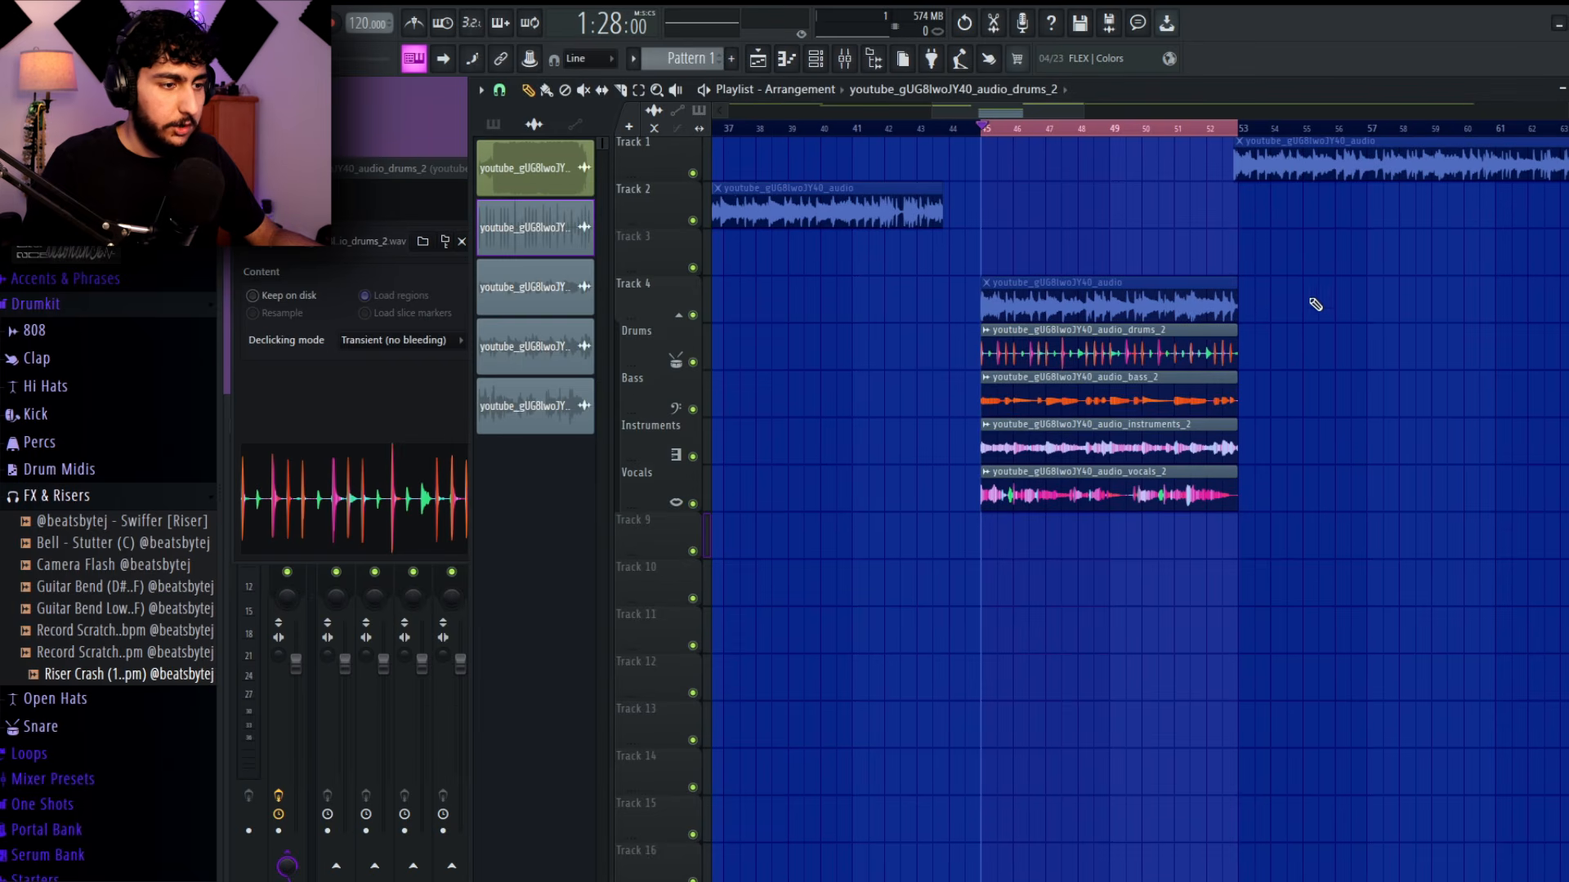
pyautogui.scroll(2, 1317, 305)
pyautogui.scroll(2, 1240, 318)
pyautogui.moveTo(1228, 309); pyautogui.dragTo(1145, 278)
# Try the Stretch mode for the drums stem's time stretching and return it to Resample
pyautogui.doubleClick(1002, 330)
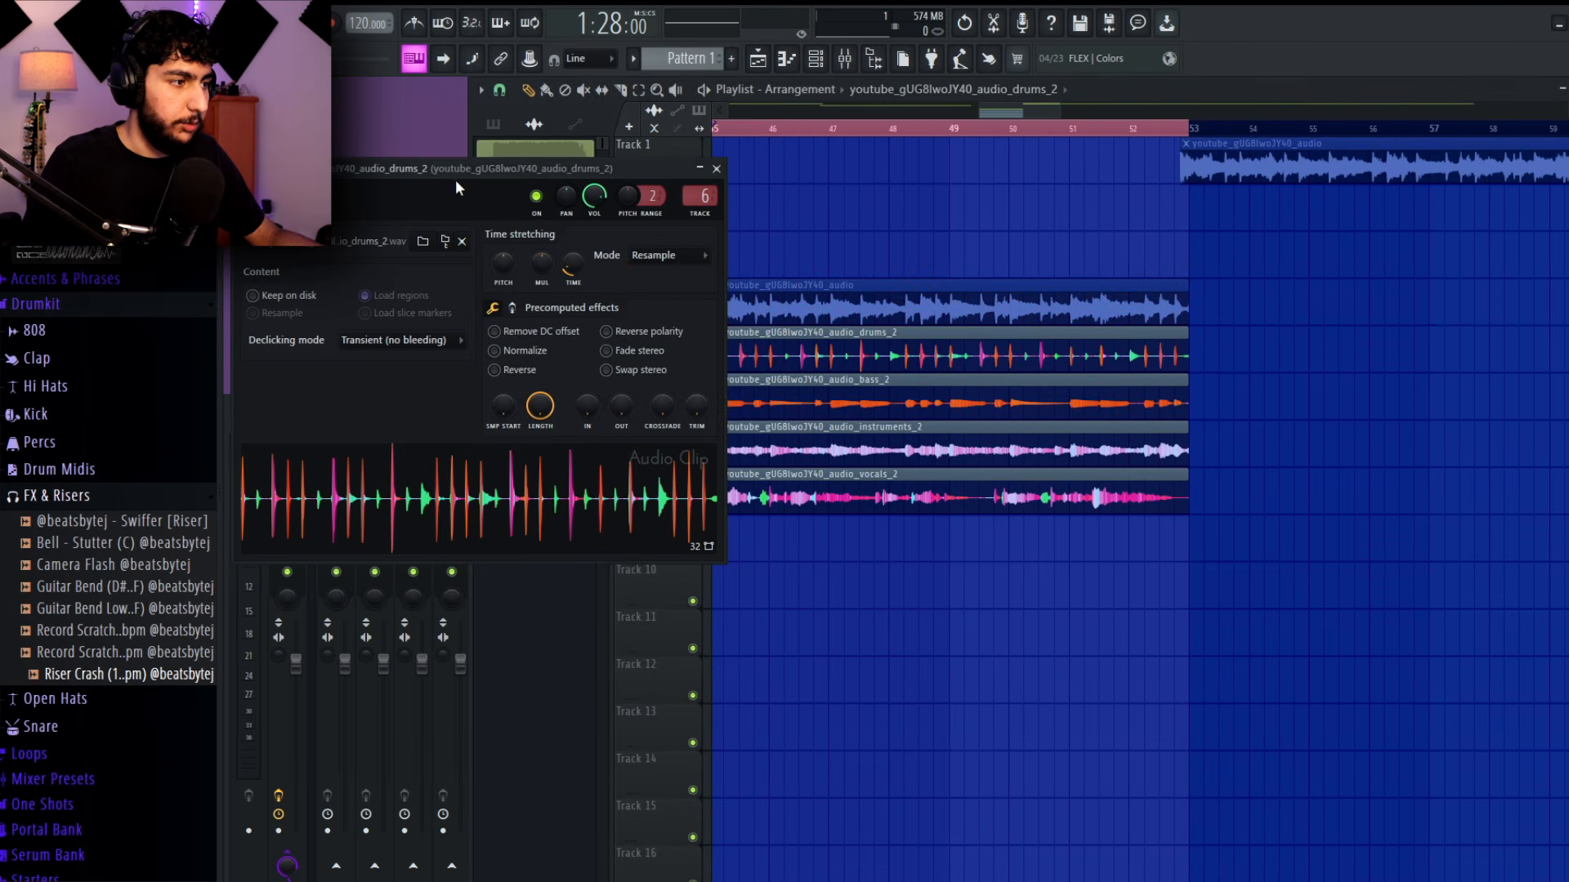
pyautogui.click(669, 260)
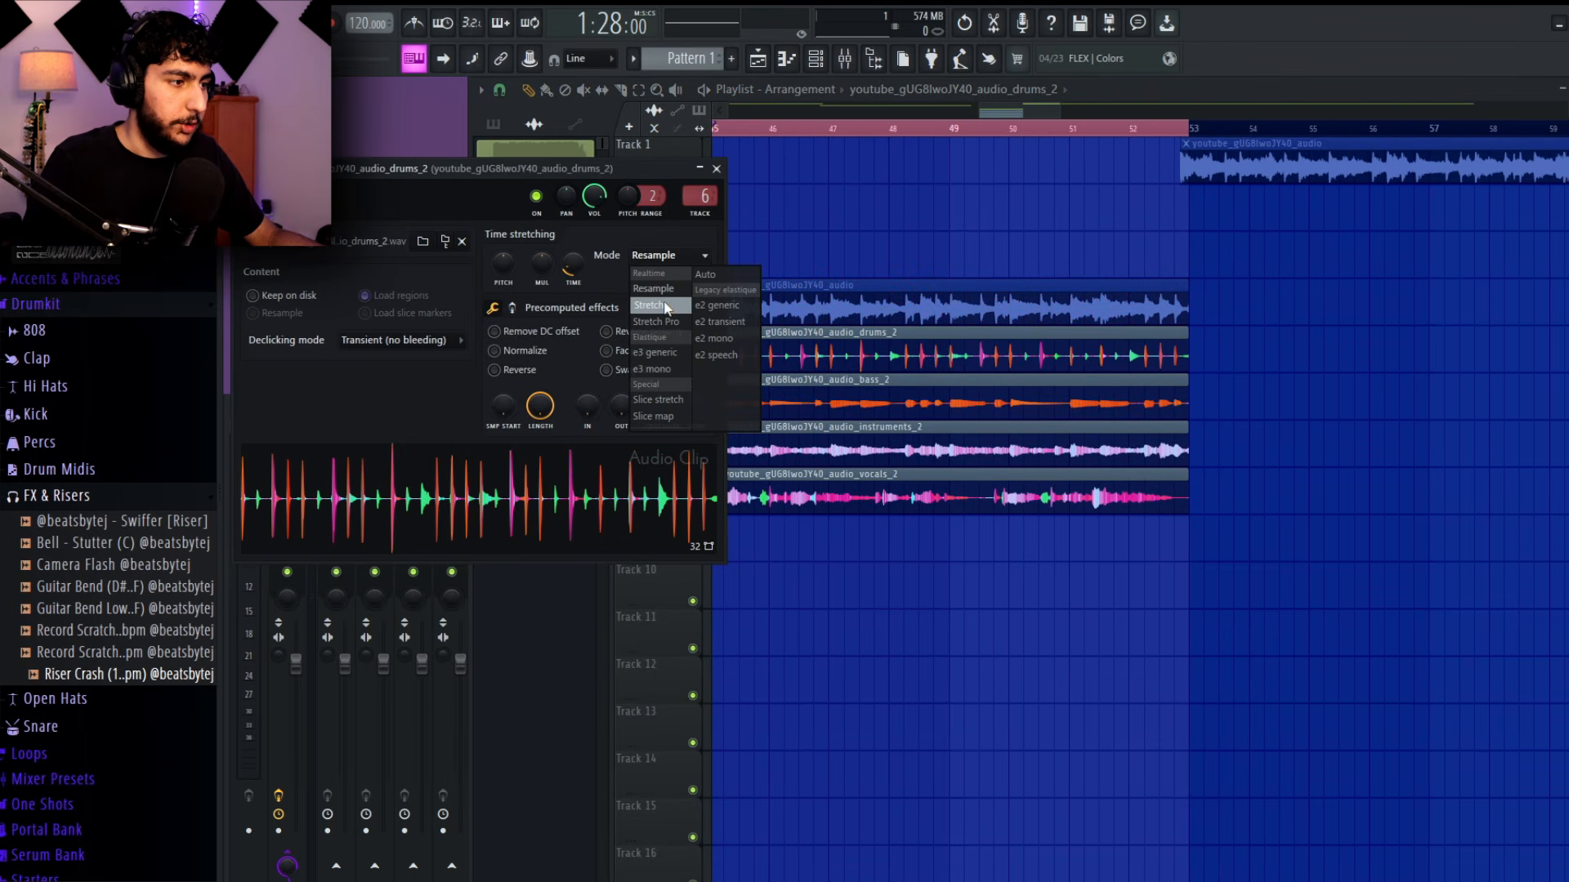
pyautogui.click(665, 304)
pyautogui.click(684, 260)
pyautogui.click(671, 289)
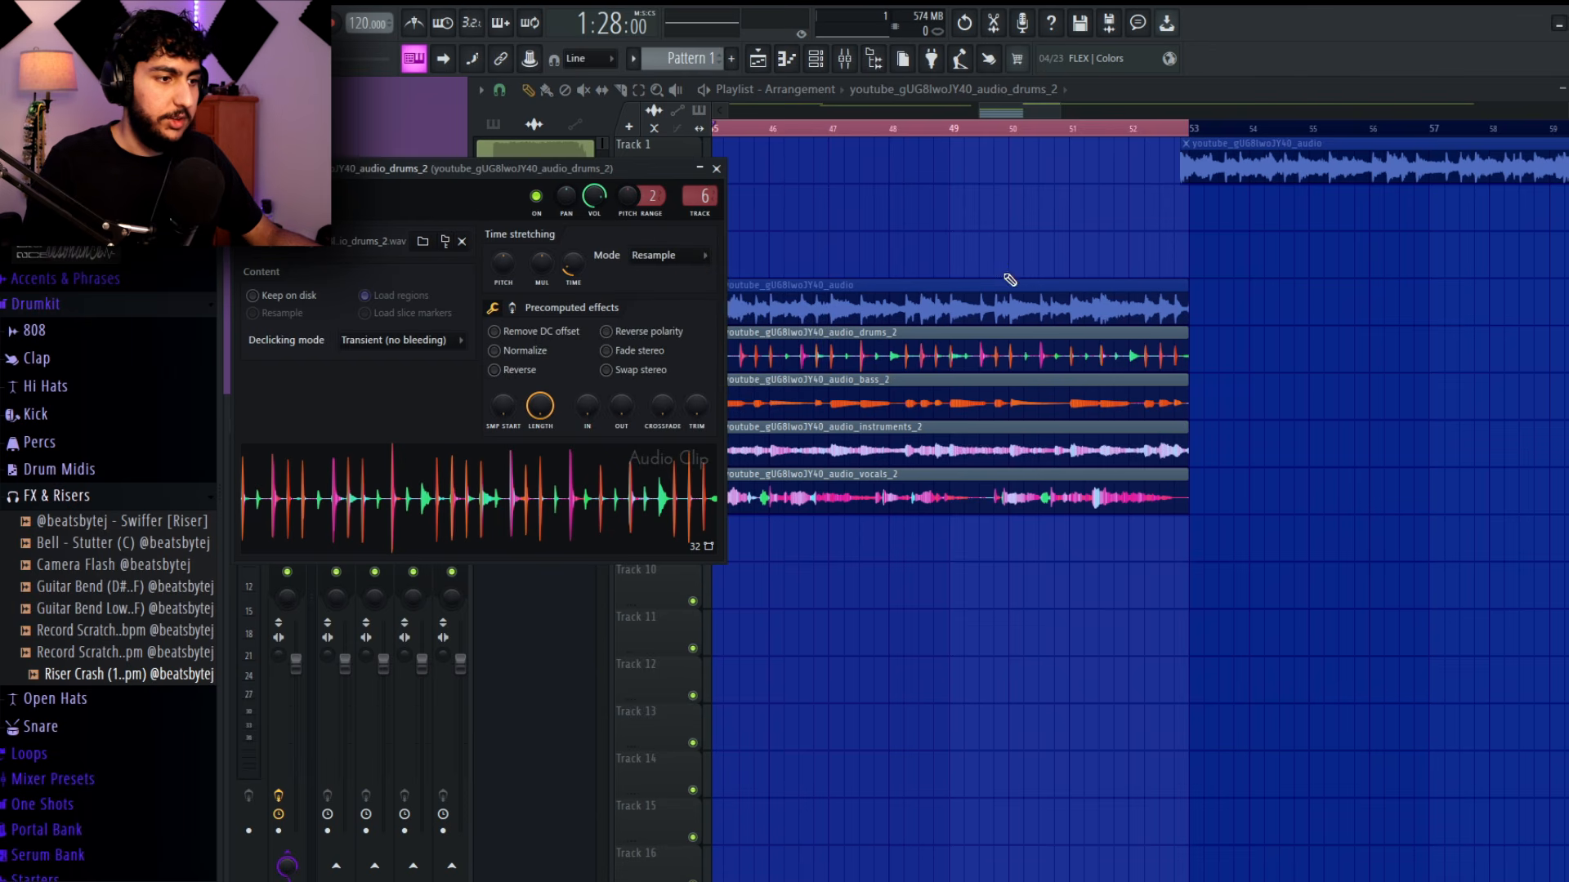
# Raise the project tempo to 134 BPM while the stems play with the metronome on
pyautogui.scroll(-2, 1183, 243)
pyautogui.moveTo(1275, 609); pyautogui.dragTo(967, 375)
pyautogui.keyDown('ctrl'); pyautogui.click(1254, 492); pyautogui.keyUp('ctrl')
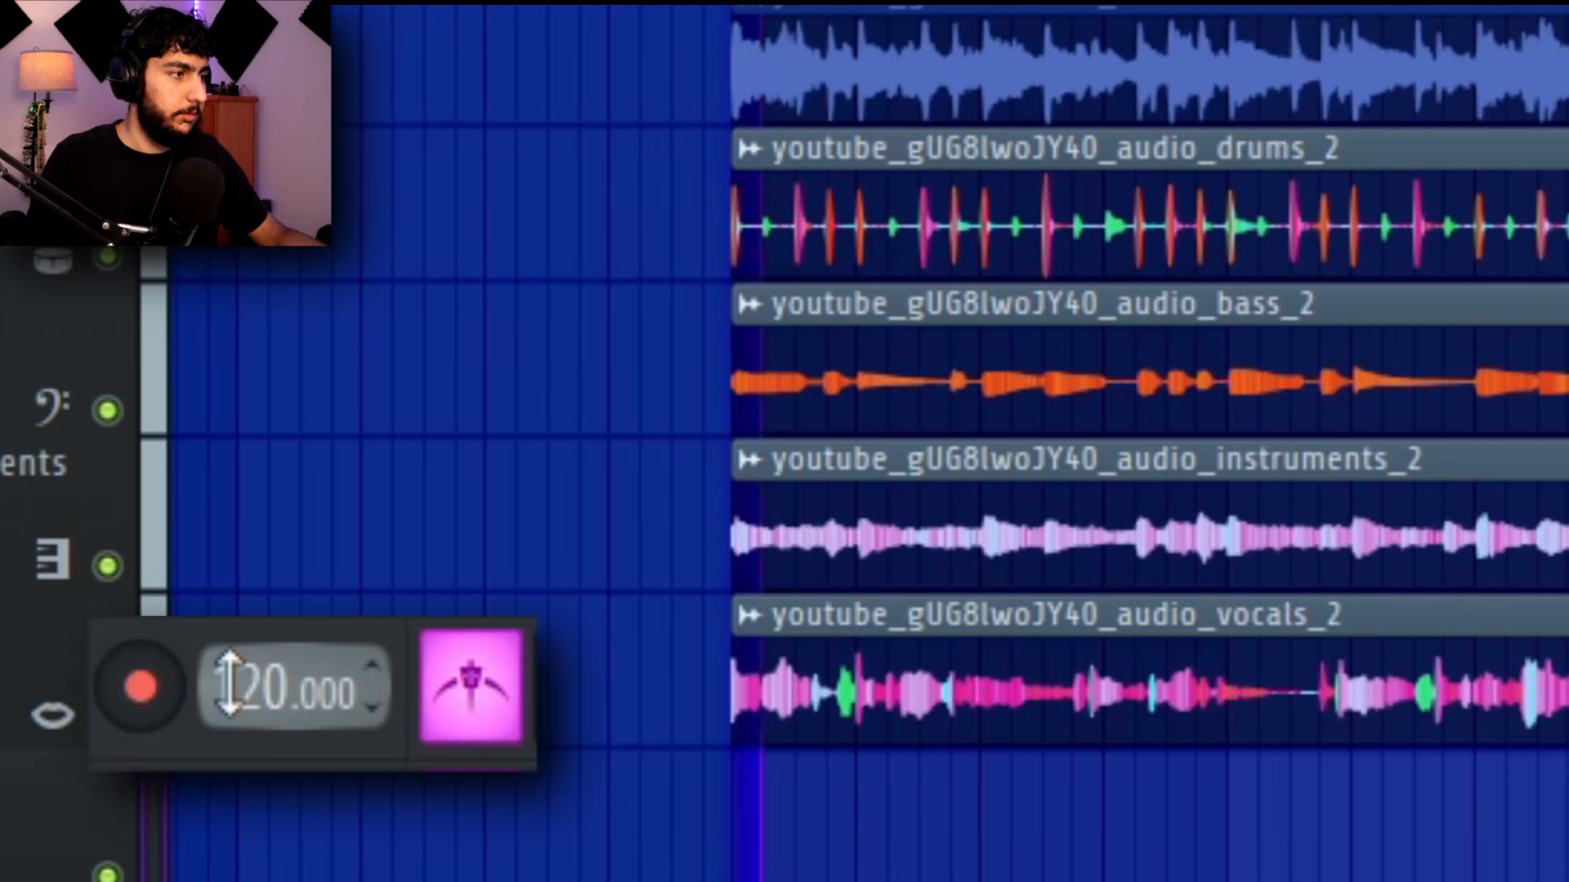
pyautogui.scroll(11, 356, 23)
pyautogui.scroll(3, 230, 686)
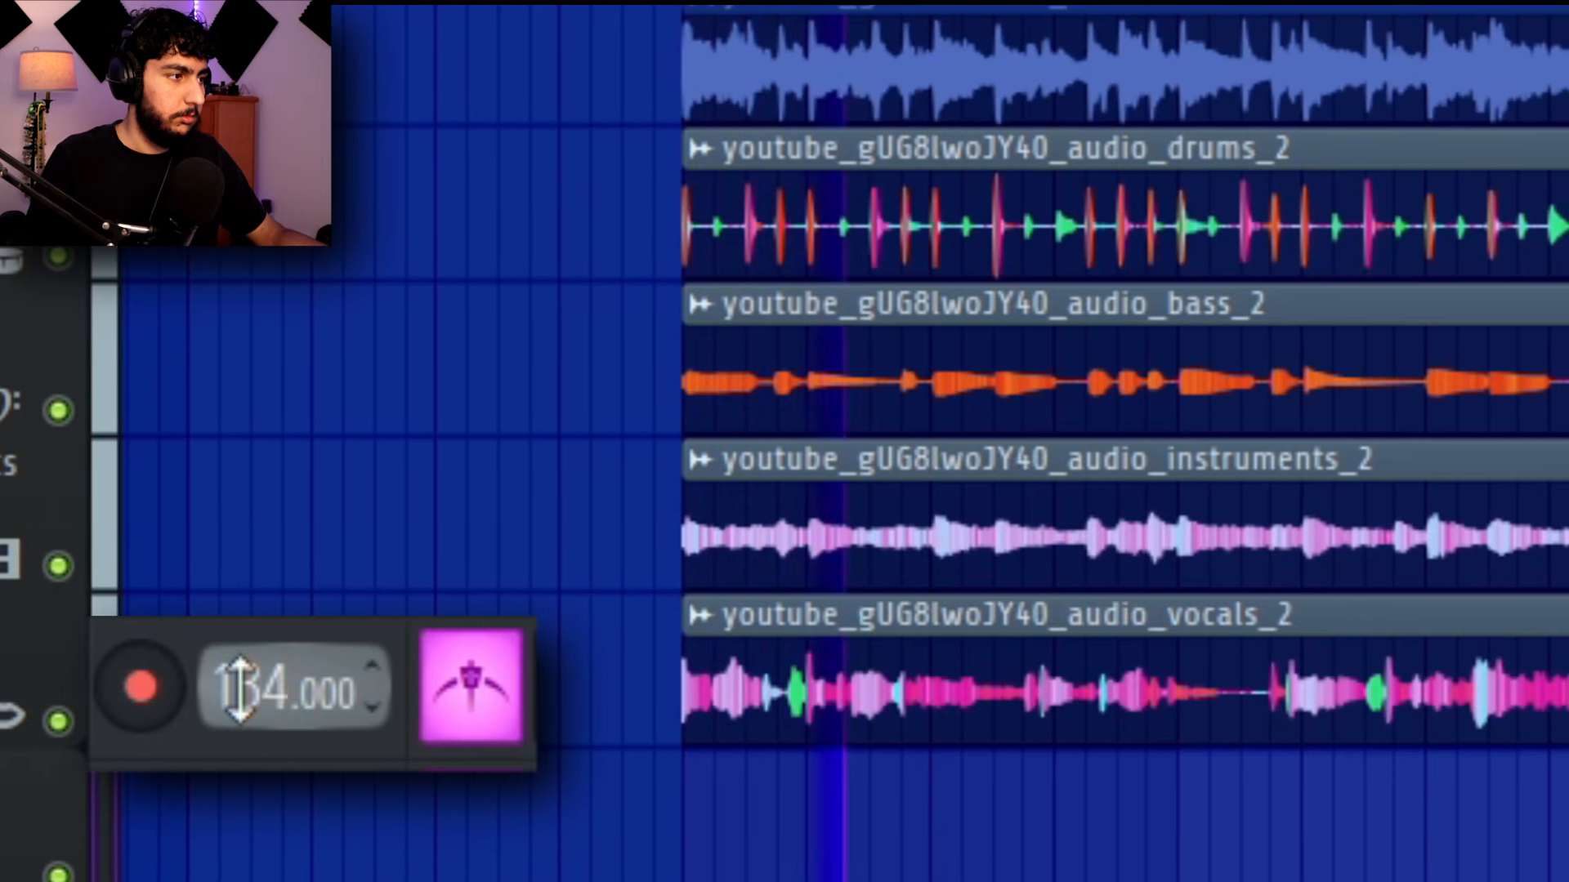
# Raise the project tempo to 156 BPM during playback and turn off the metronome
pyautogui.scroll(9, 237, 686)
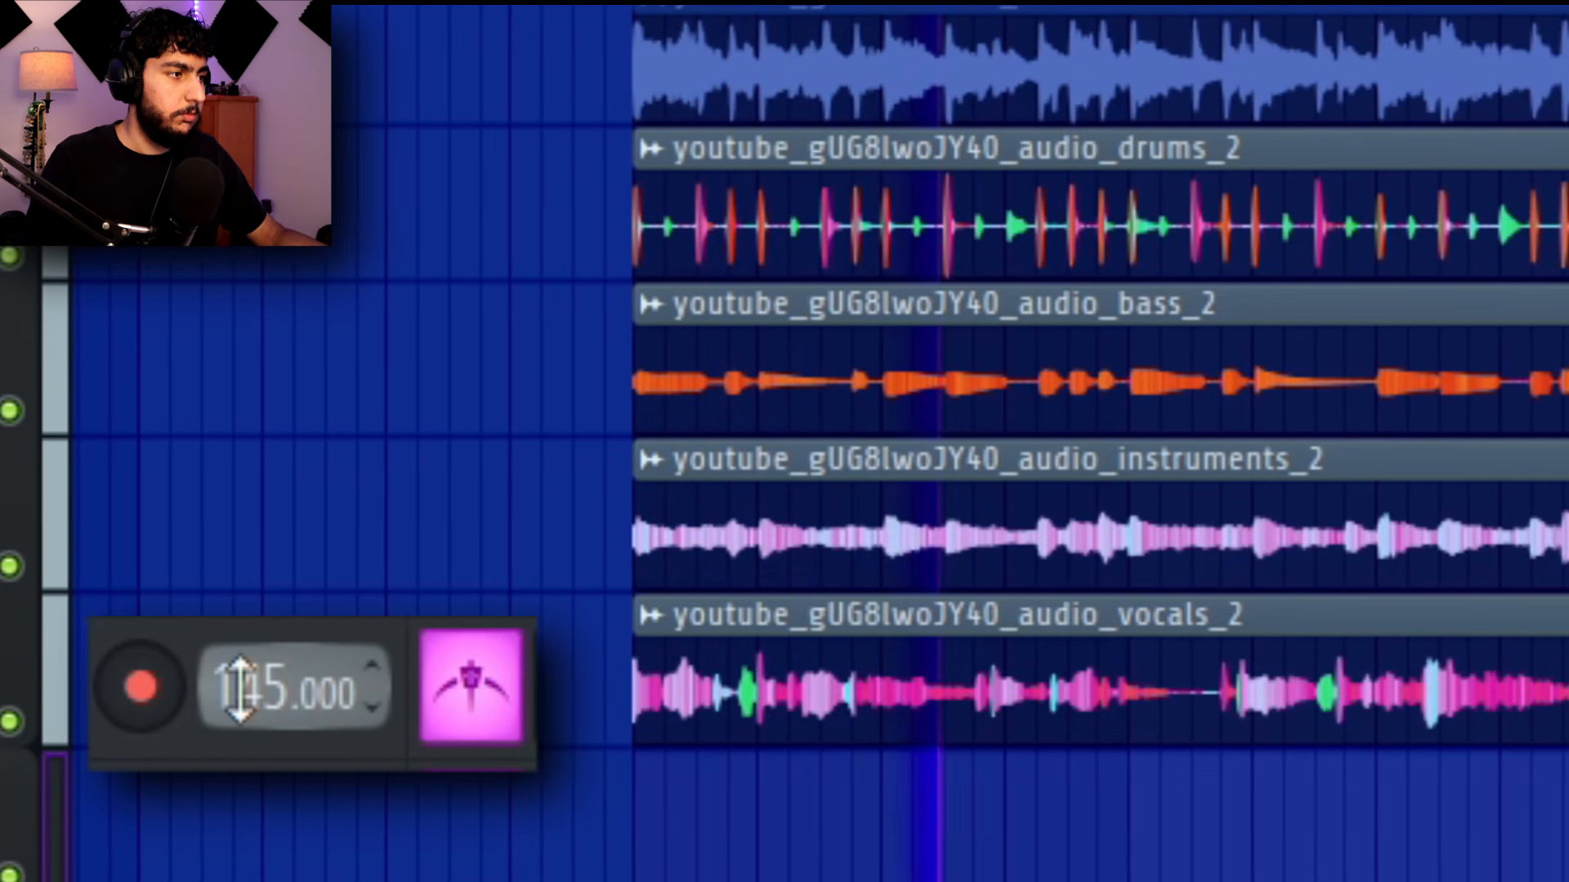
pyautogui.scroll(3, 237, 686)
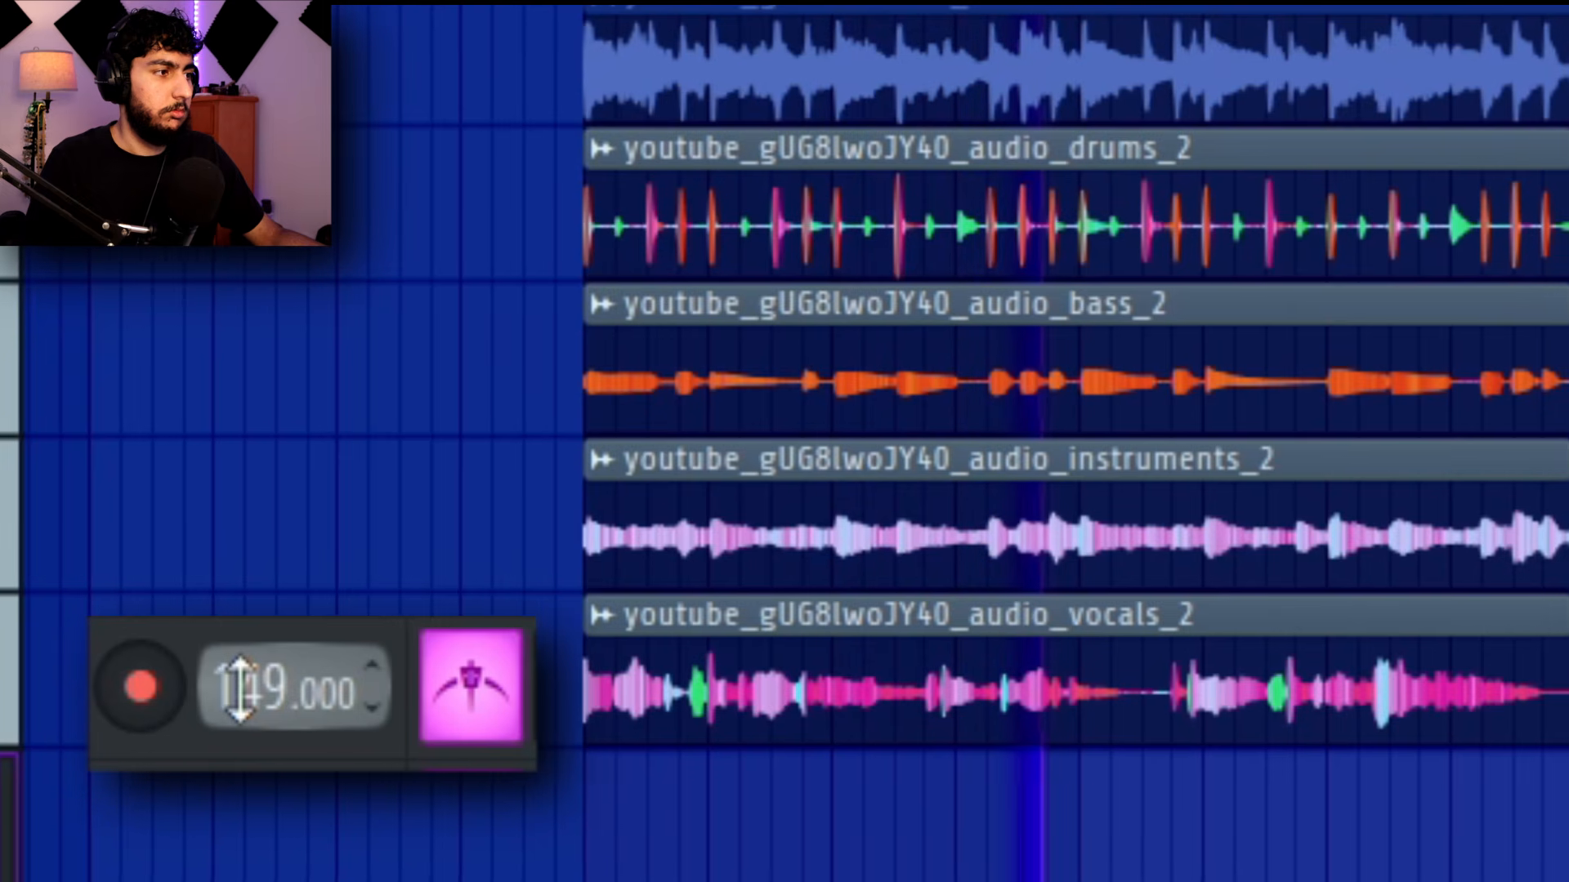
pyautogui.scroll(3, 237, 687)
pyautogui.scroll(2, 236, 690)
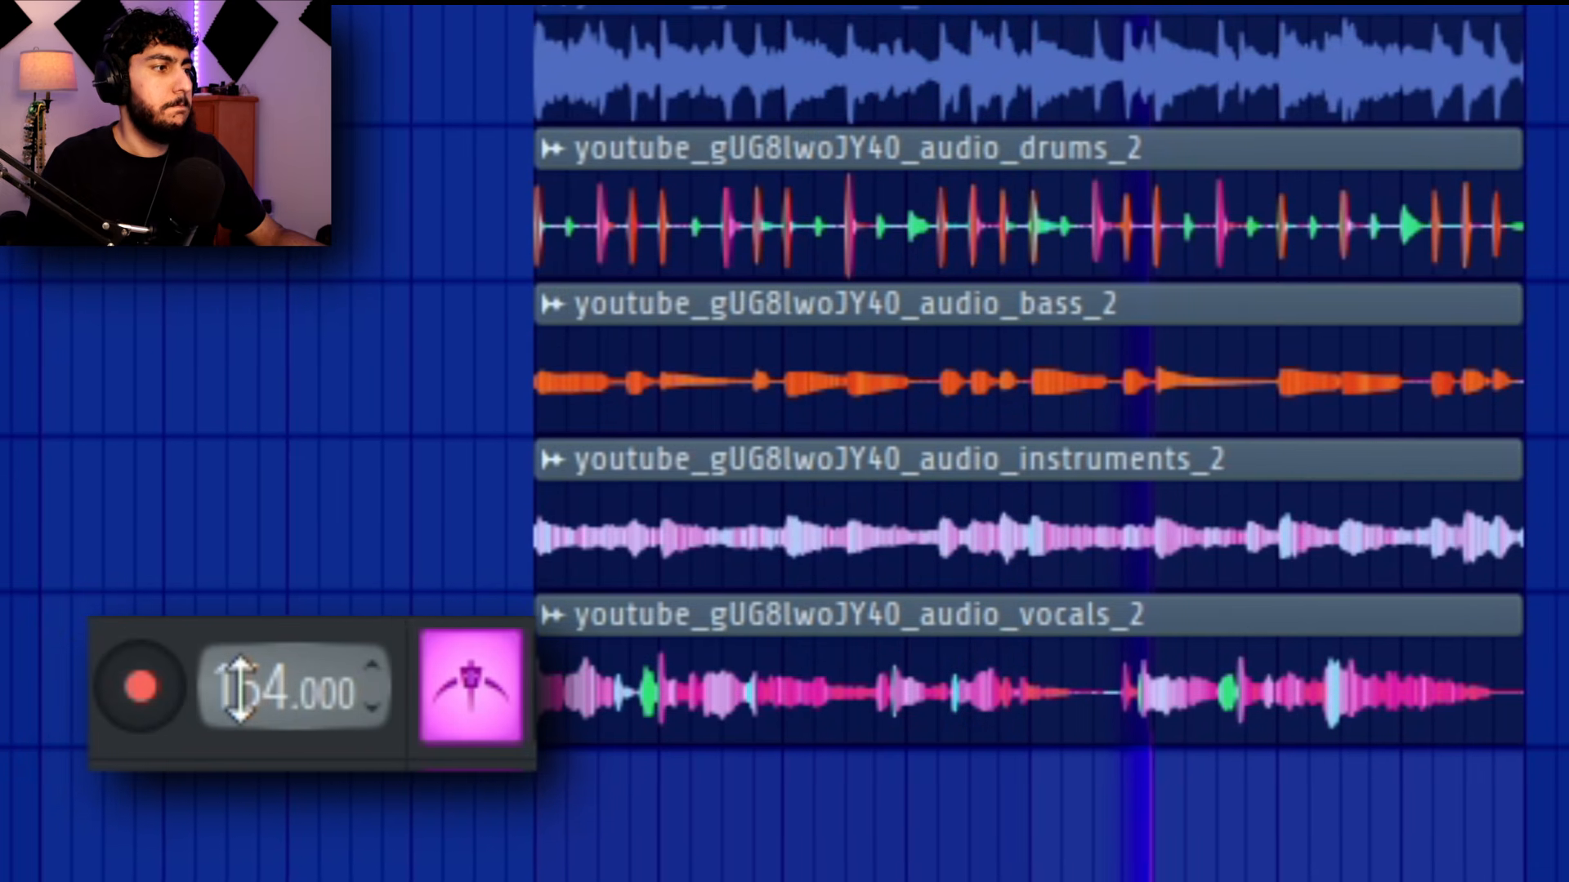
pyautogui.scroll(5, 237, 690)
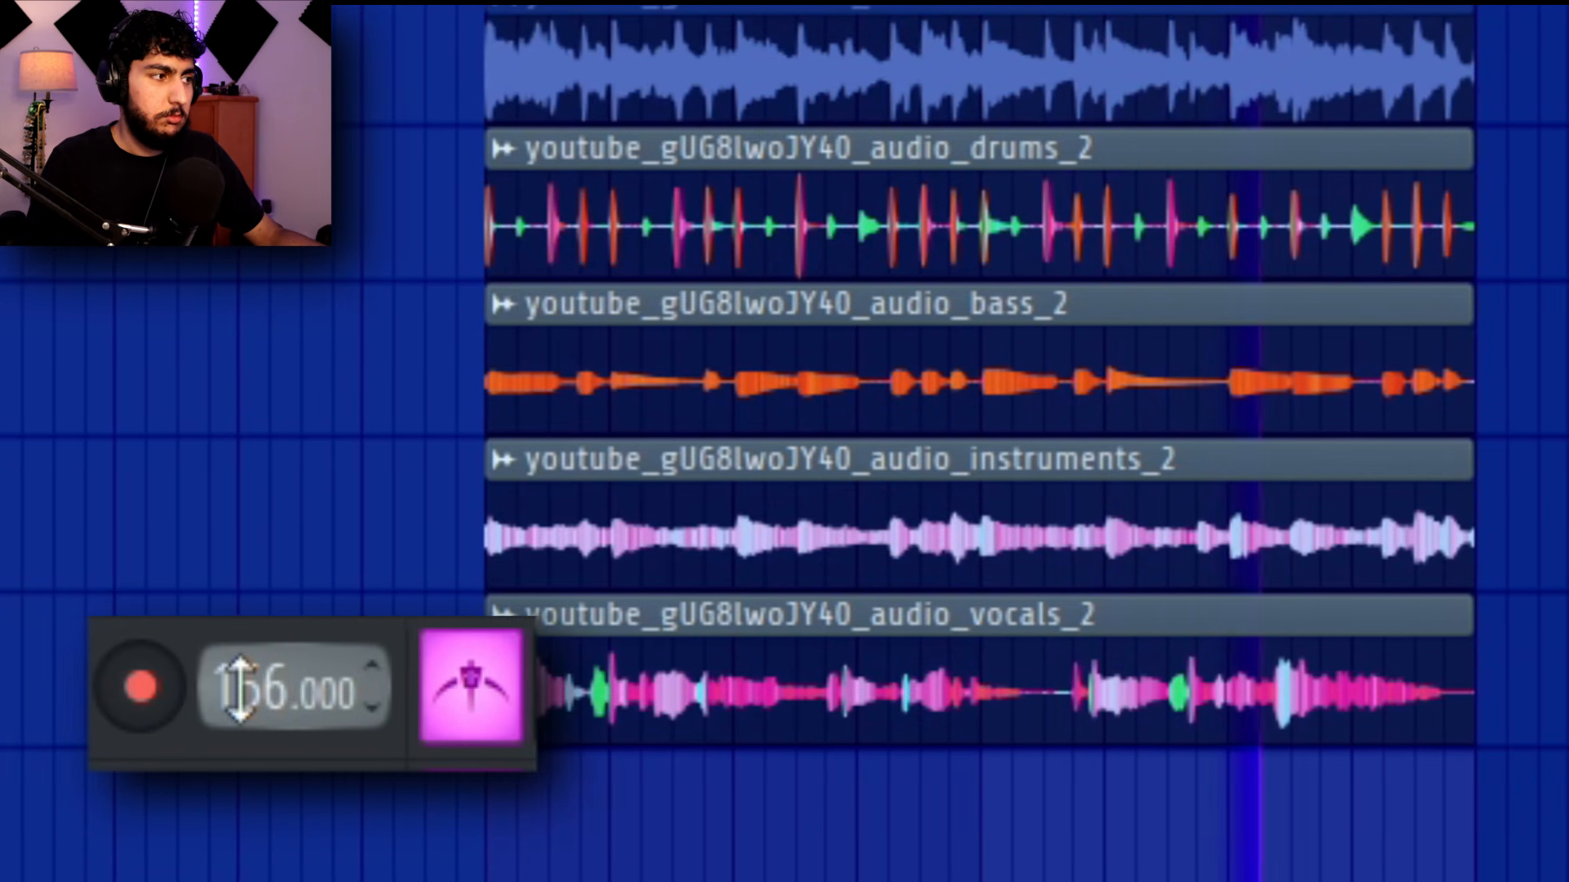
pyautogui.scroll(-1, 237, 691)
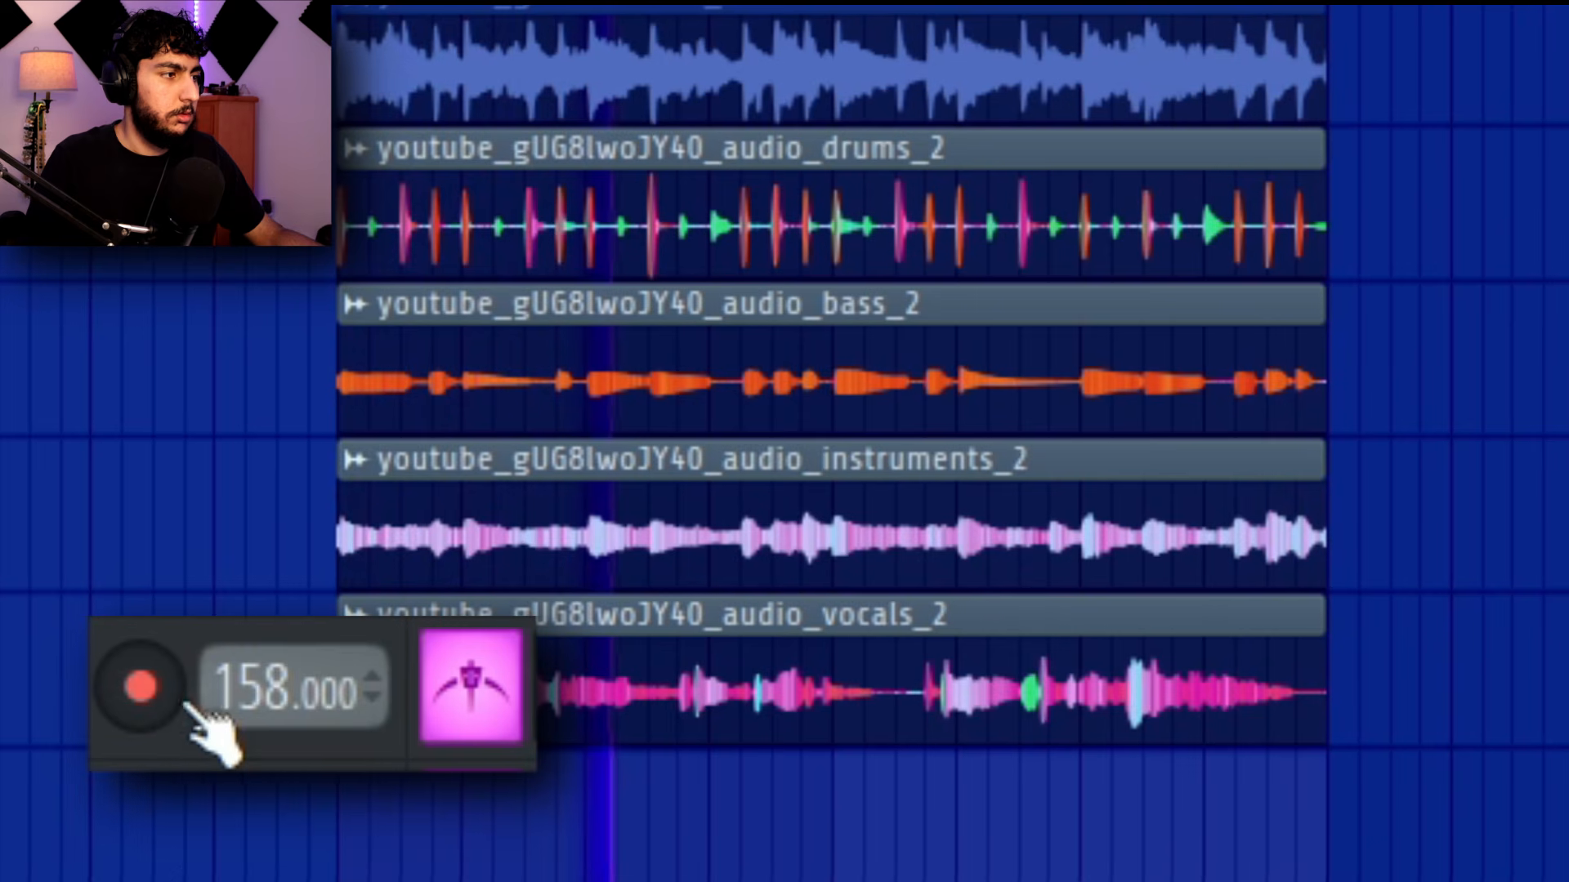
pyautogui.scroll(-1, 243, 698)
pyautogui.scroll(-1, 244, 690)
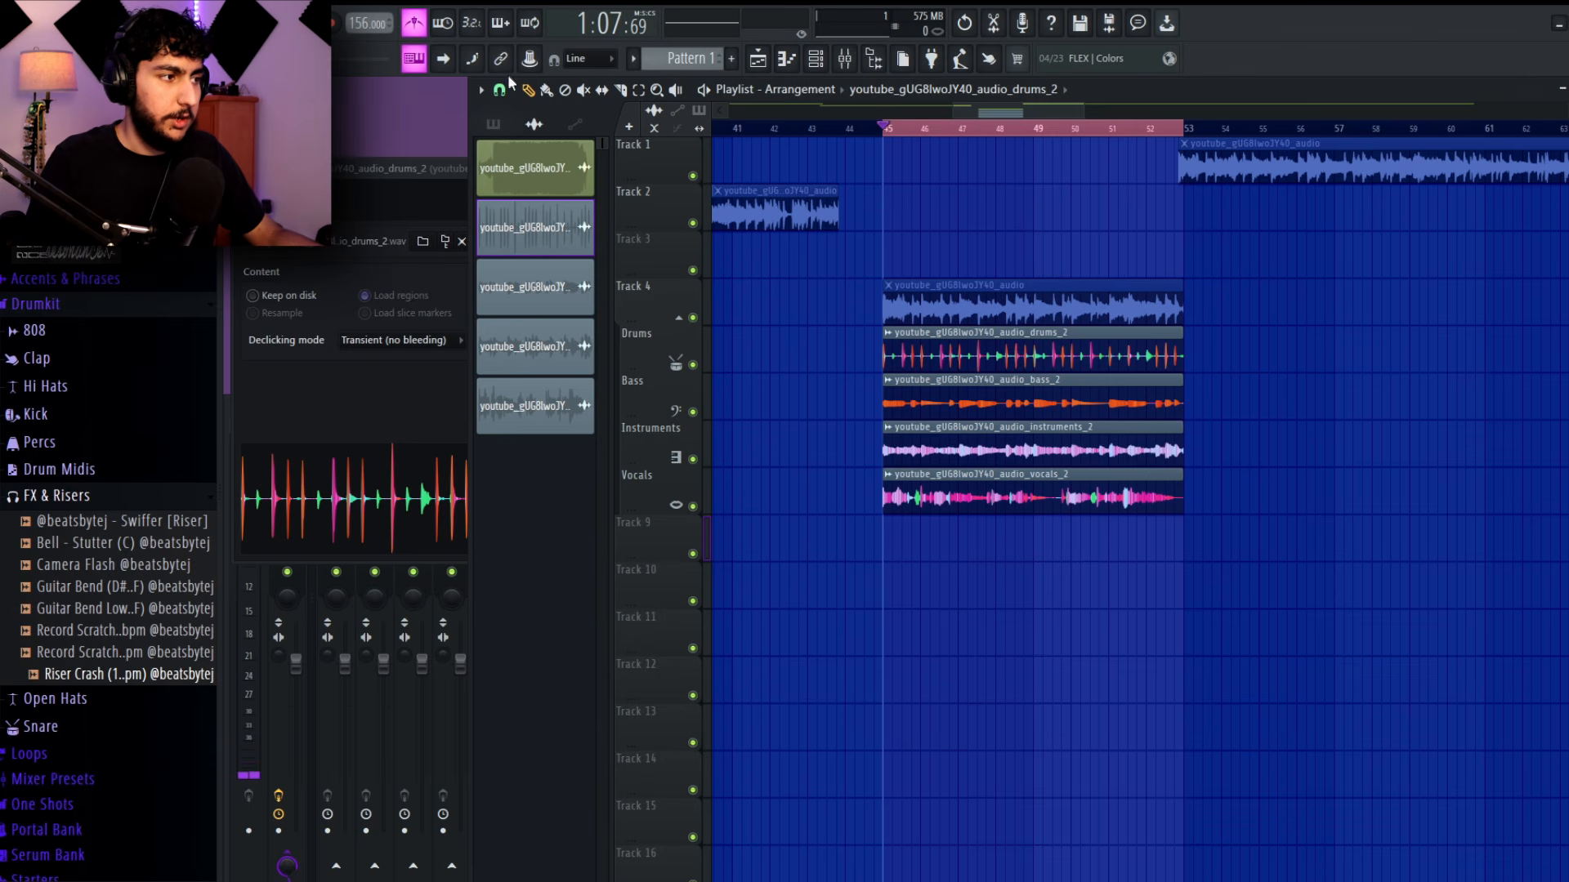
pyautogui.click(417, 27)
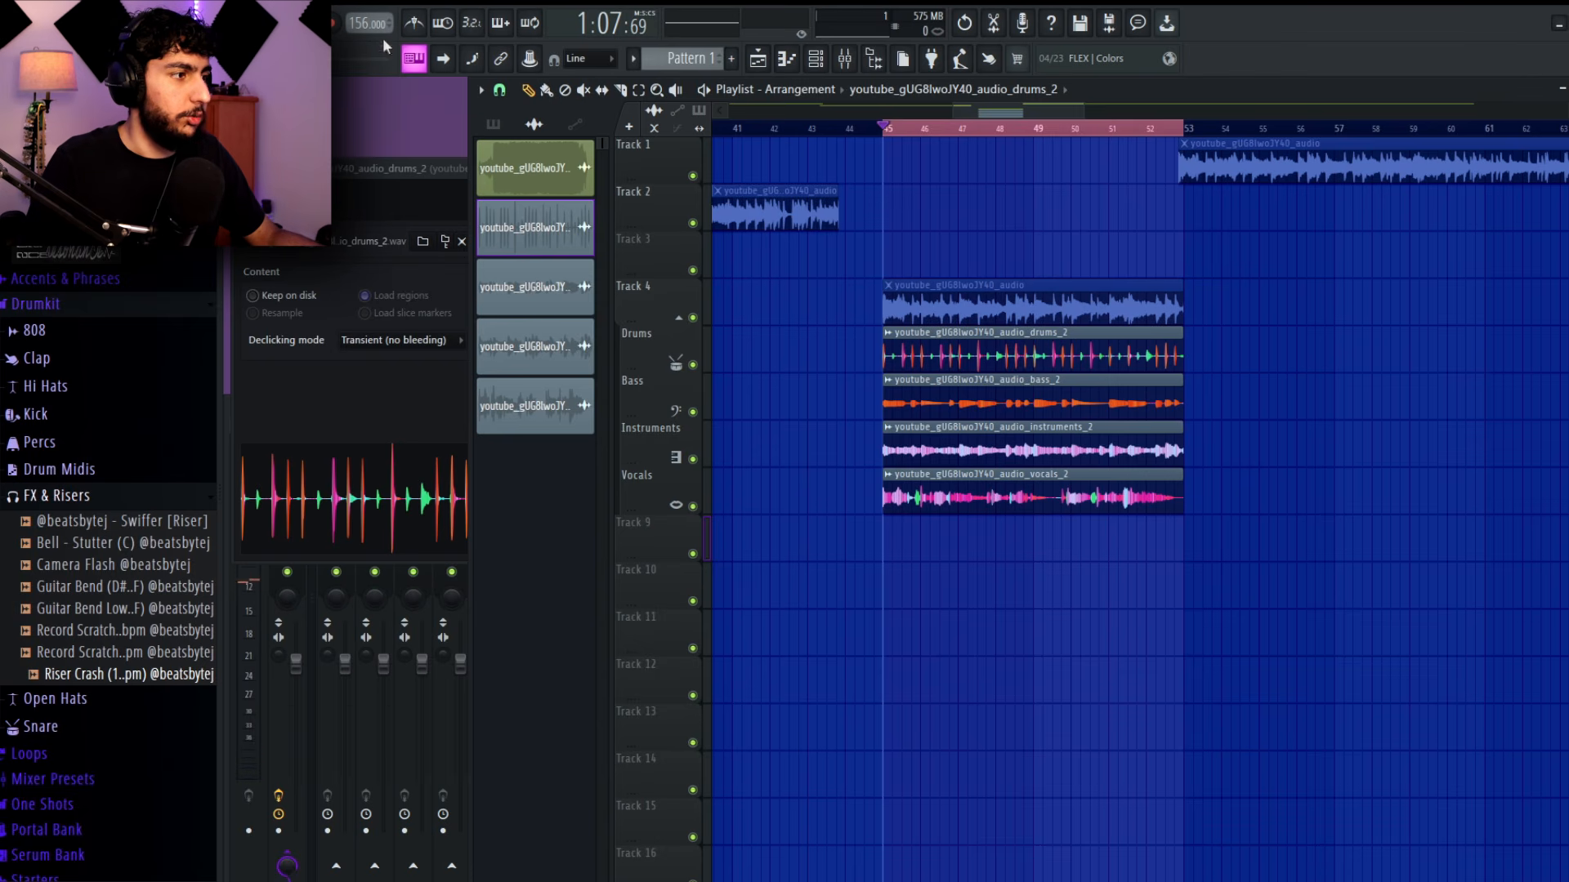
pyautogui.click(601, 90)
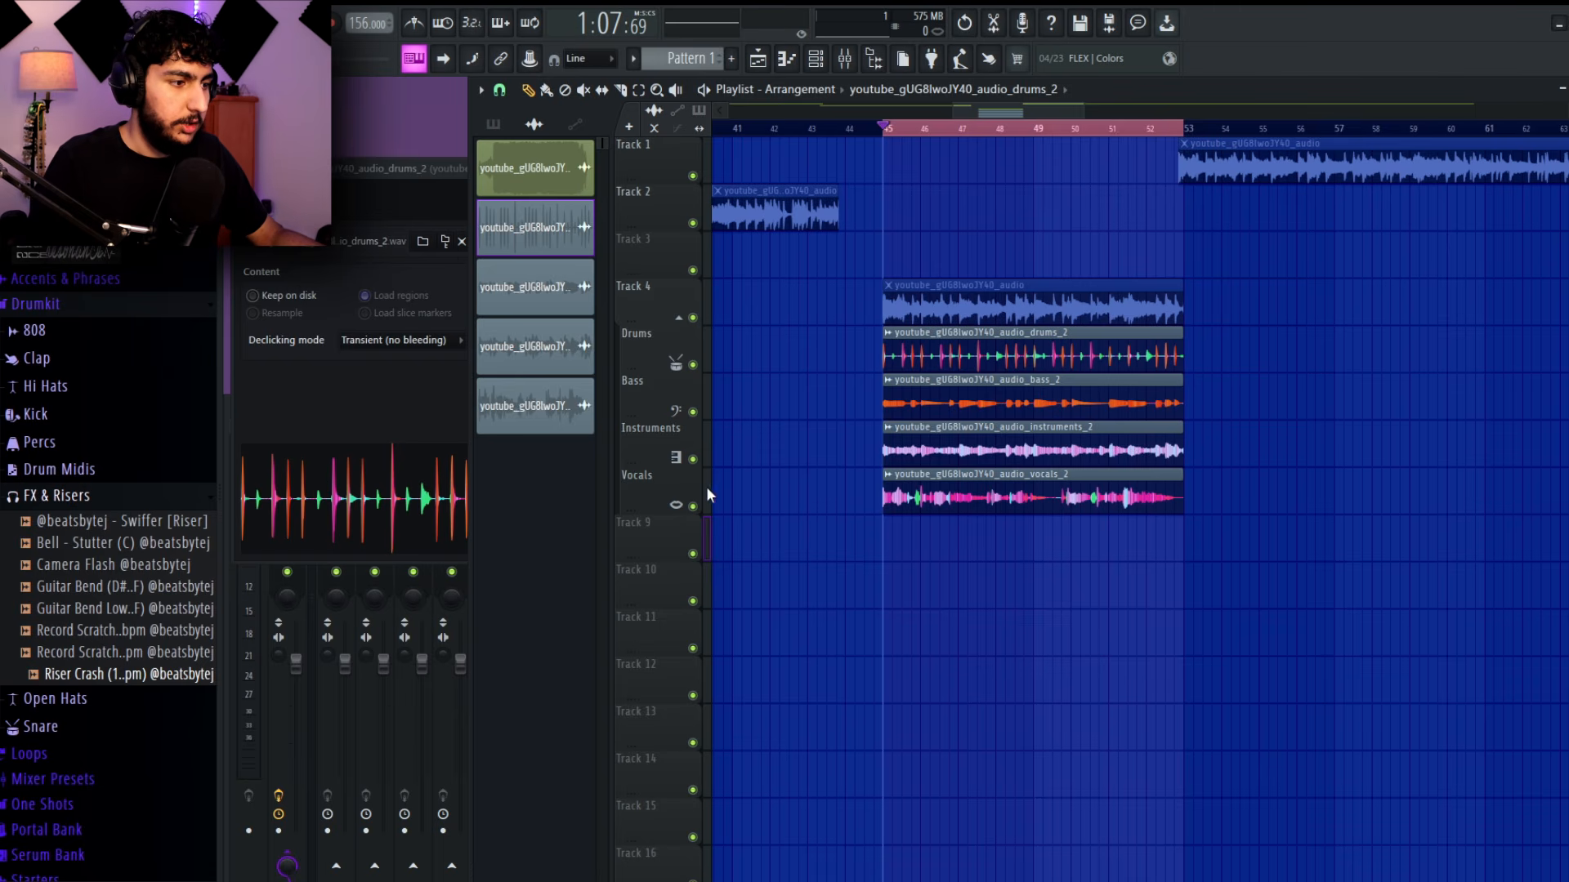
# Open the instruments stem's channel settings and set its time-stretching mode to Stretch while it plays
pyautogui.rightClick(693, 461)
pyautogui.doubleClick(1002, 440)
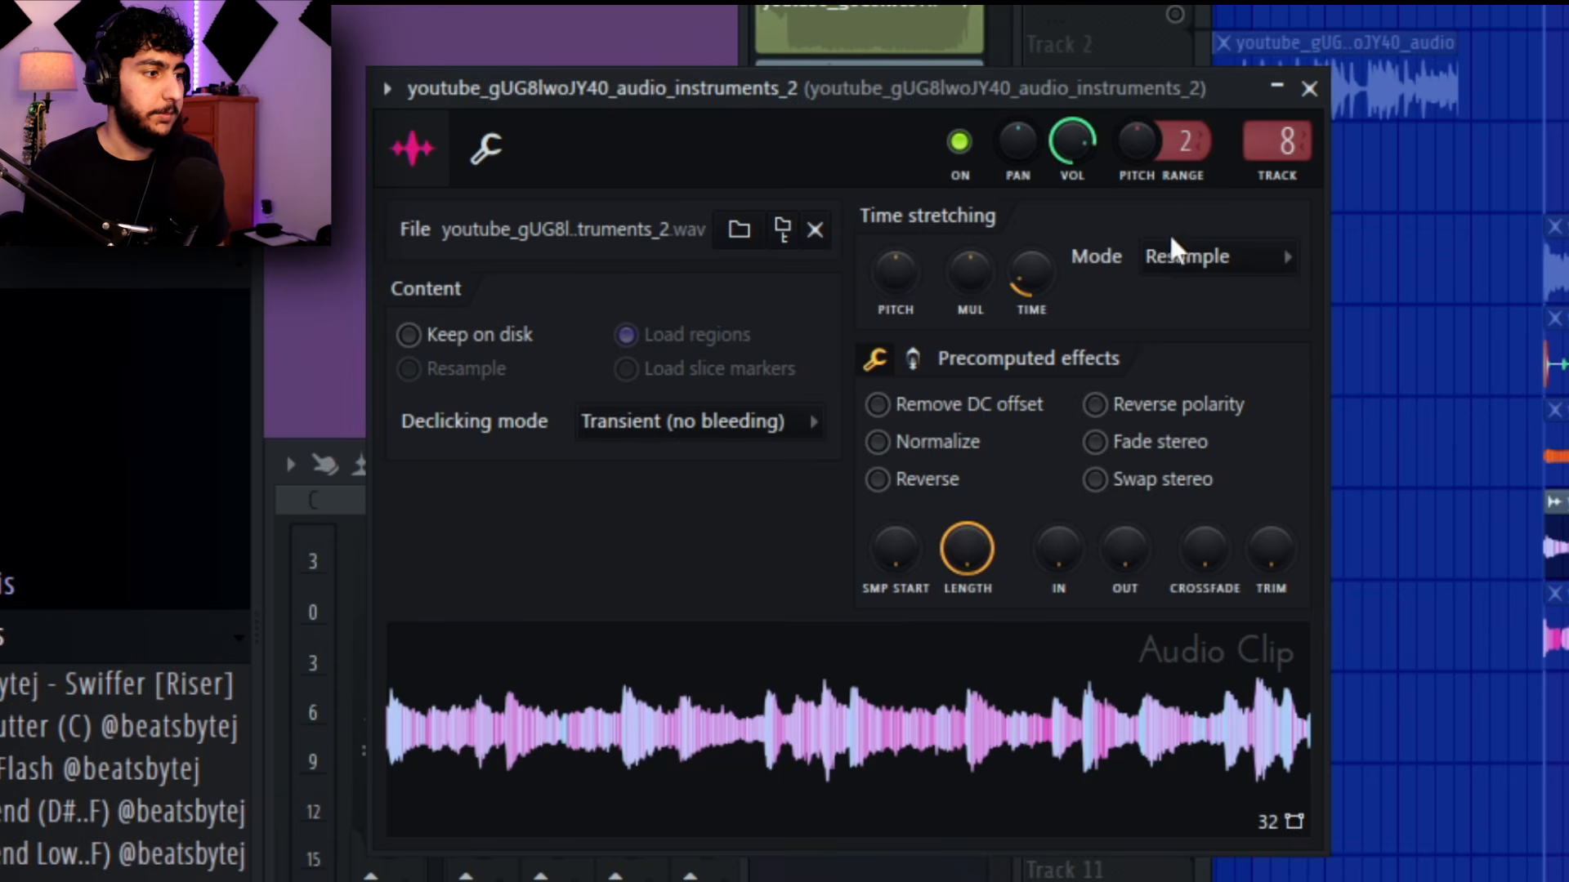
pyautogui.click(1239, 255)
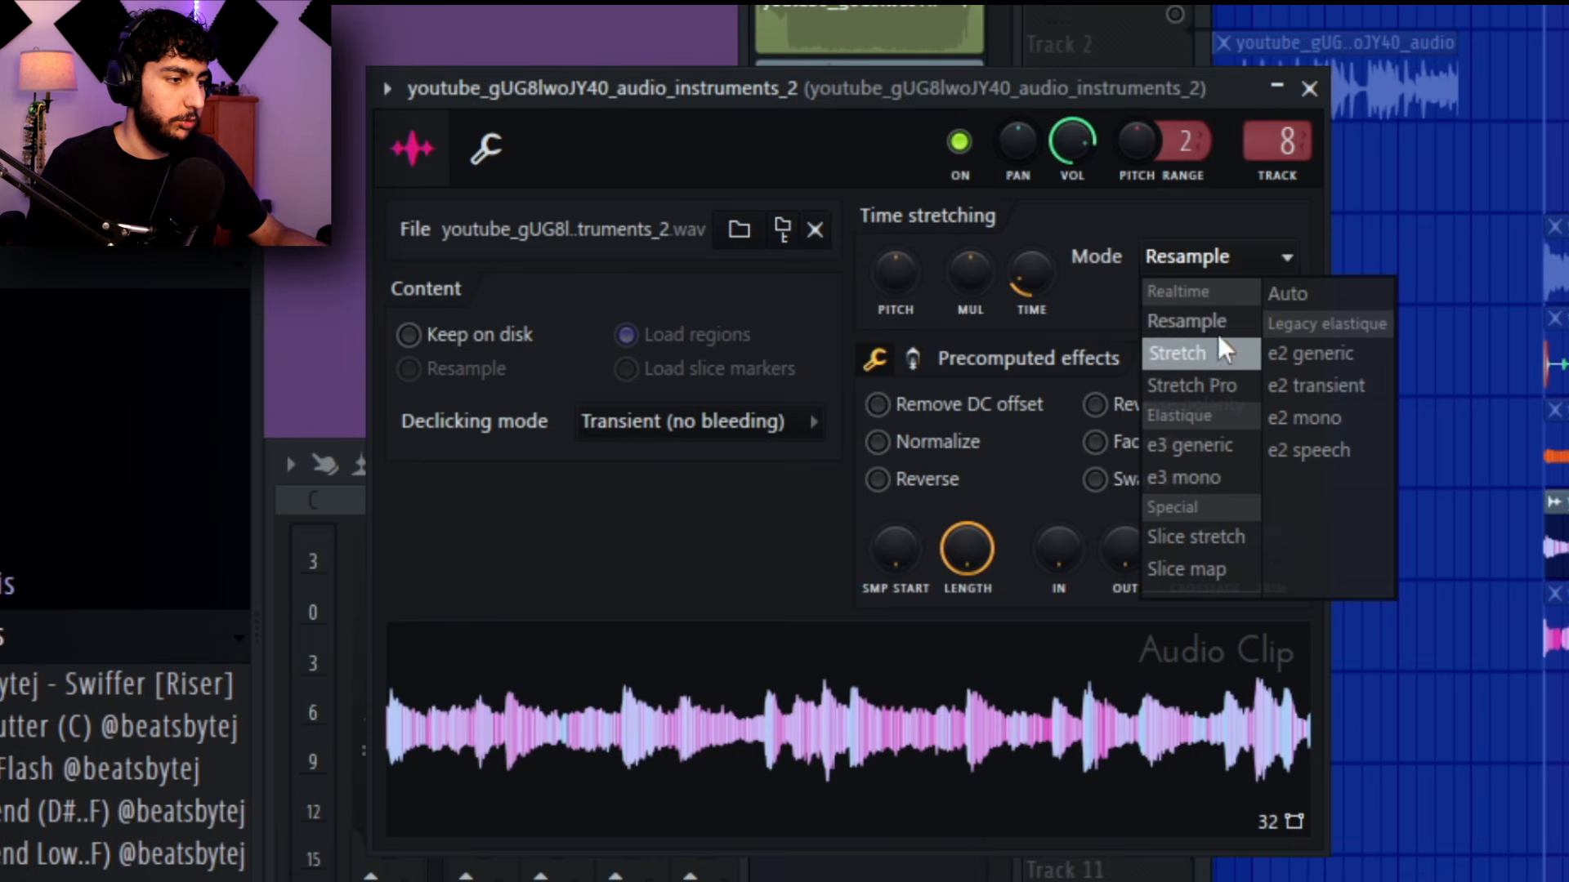
pyautogui.click(881, 138)
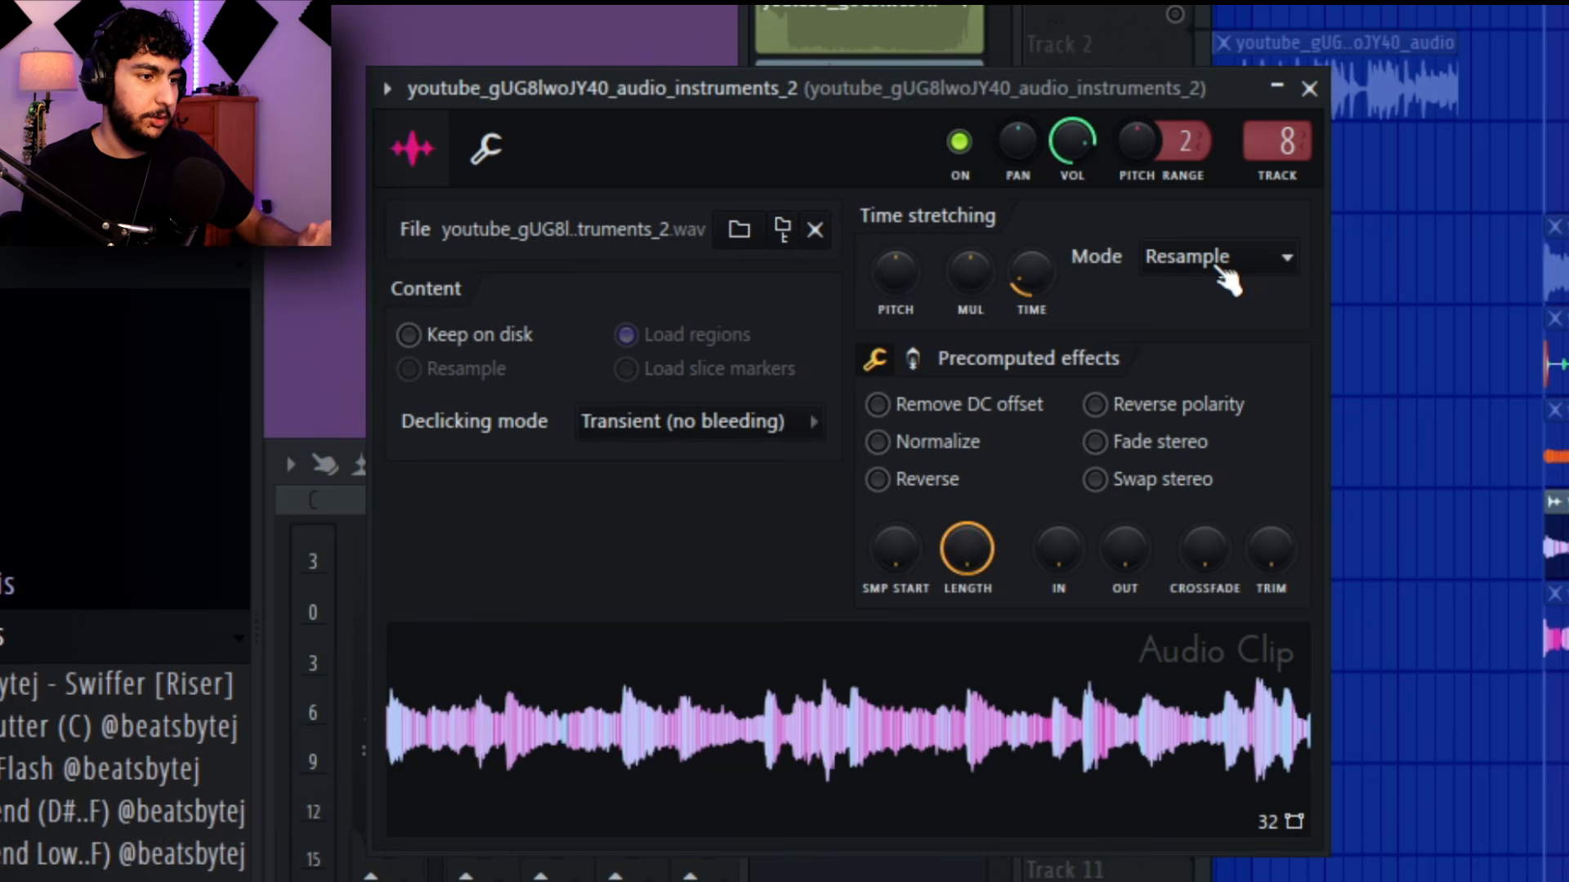
pyautogui.press('space')
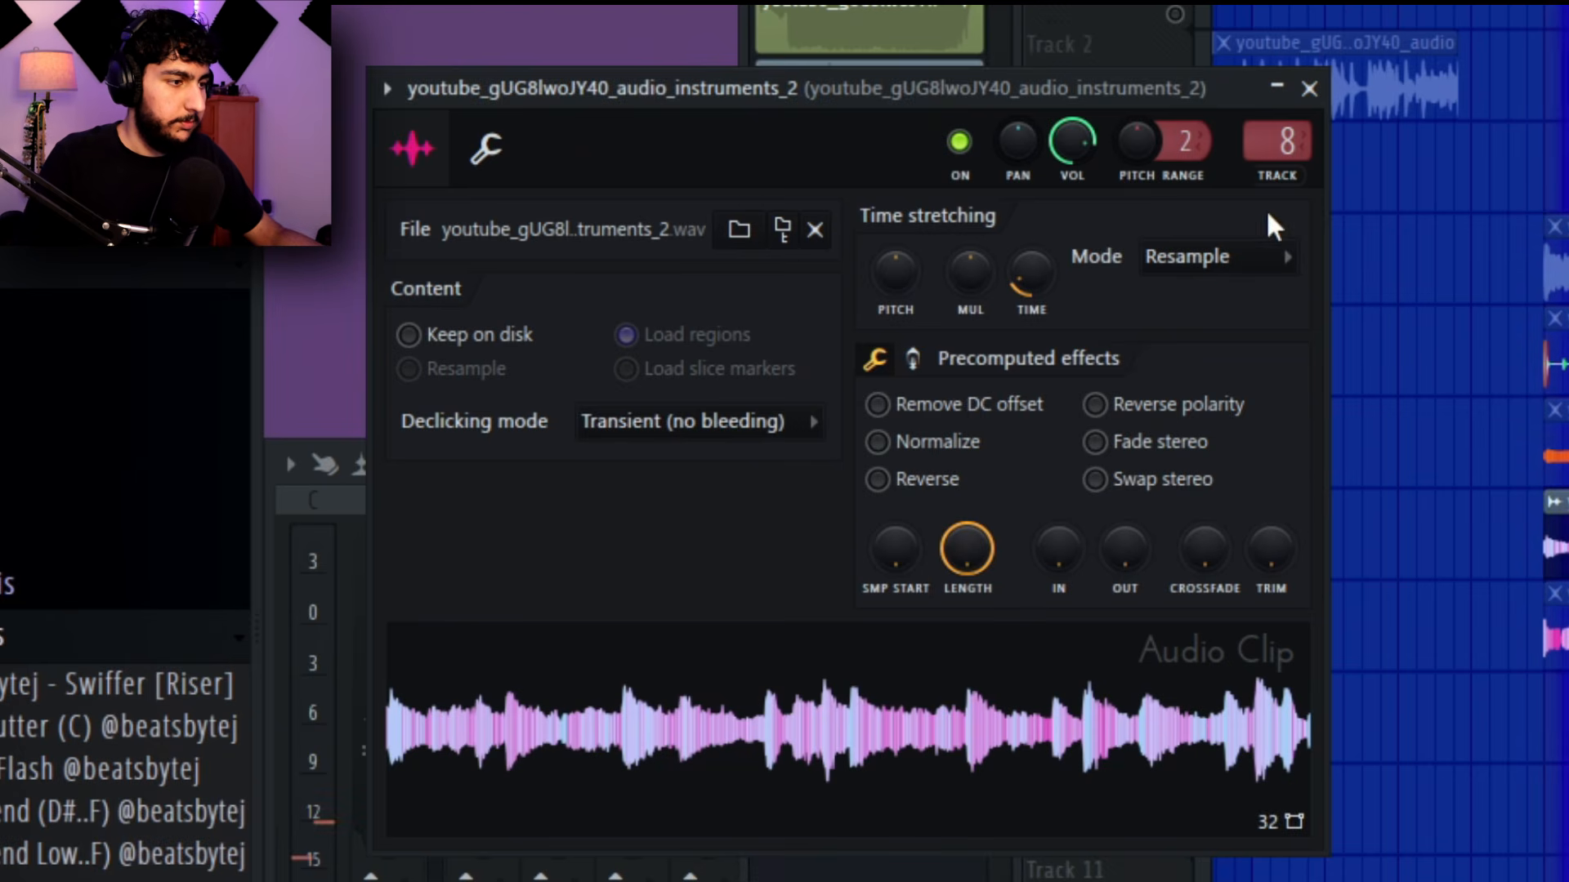
pyautogui.click(1250, 273)
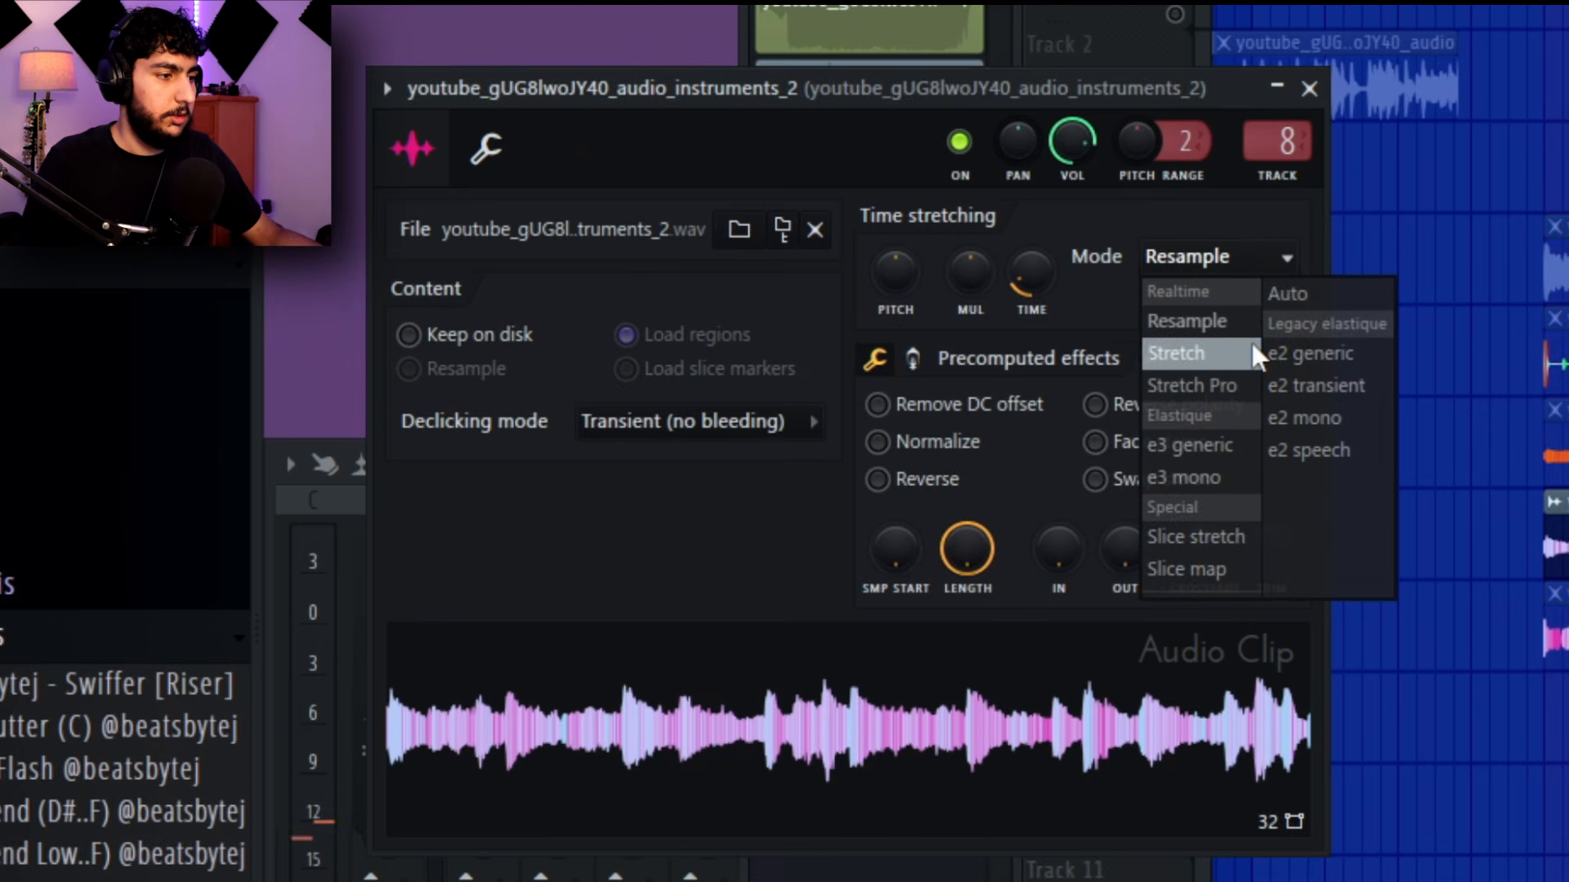
pyautogui.click(1242, 347)
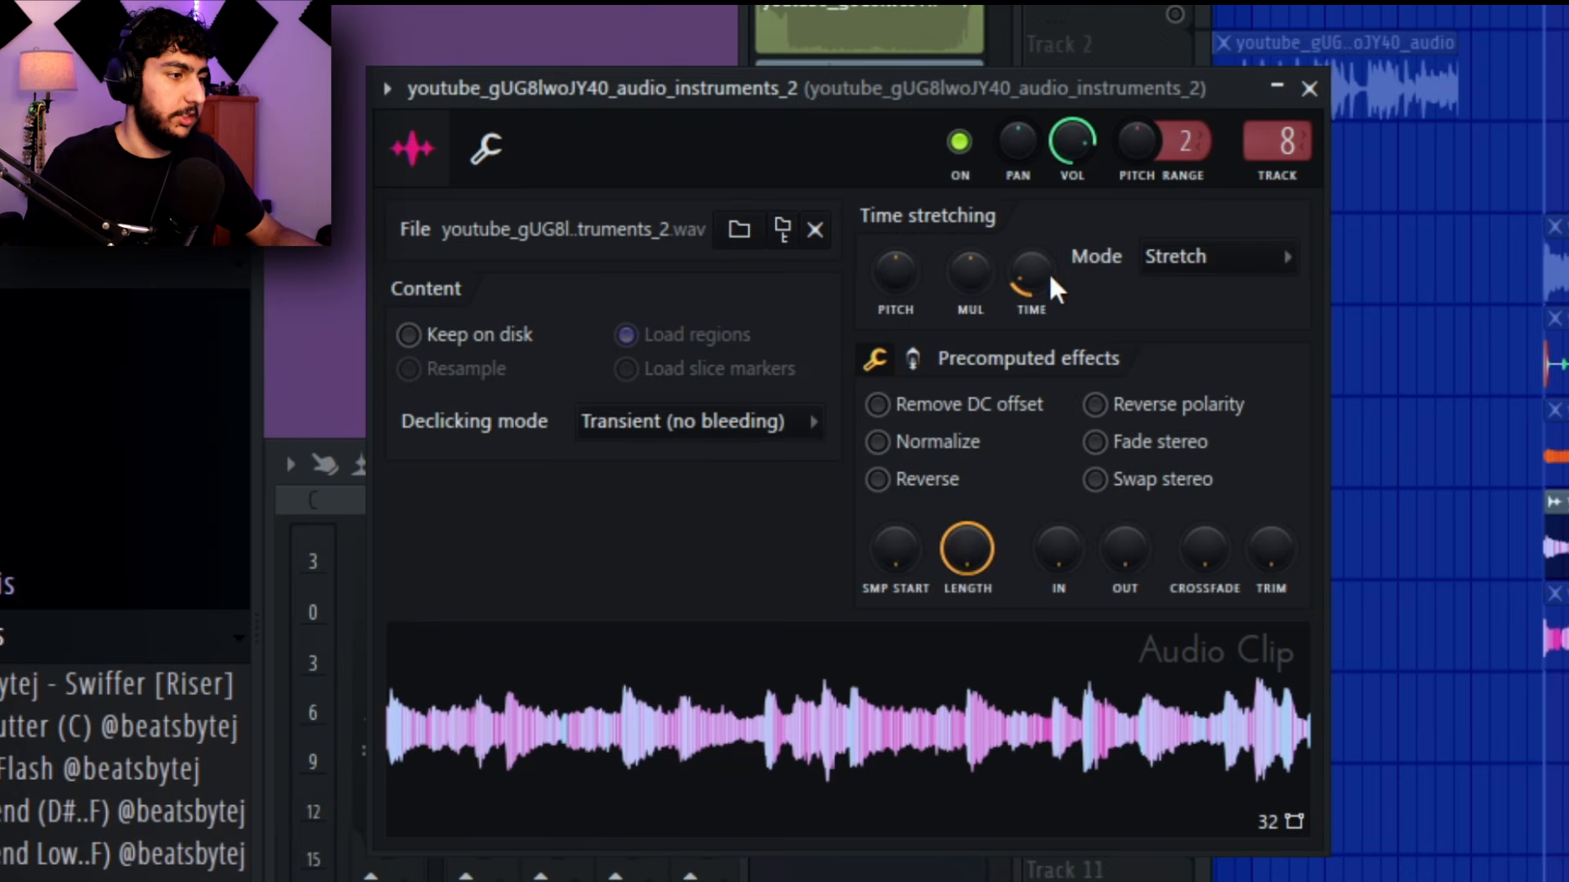
# Raise the instruments stem's time-stretching pitch and compare the Resample and Stretch modes, ending on Stretch
pyautogui.moveTo(907, 292); pyautogui.dragTo(907, 277)
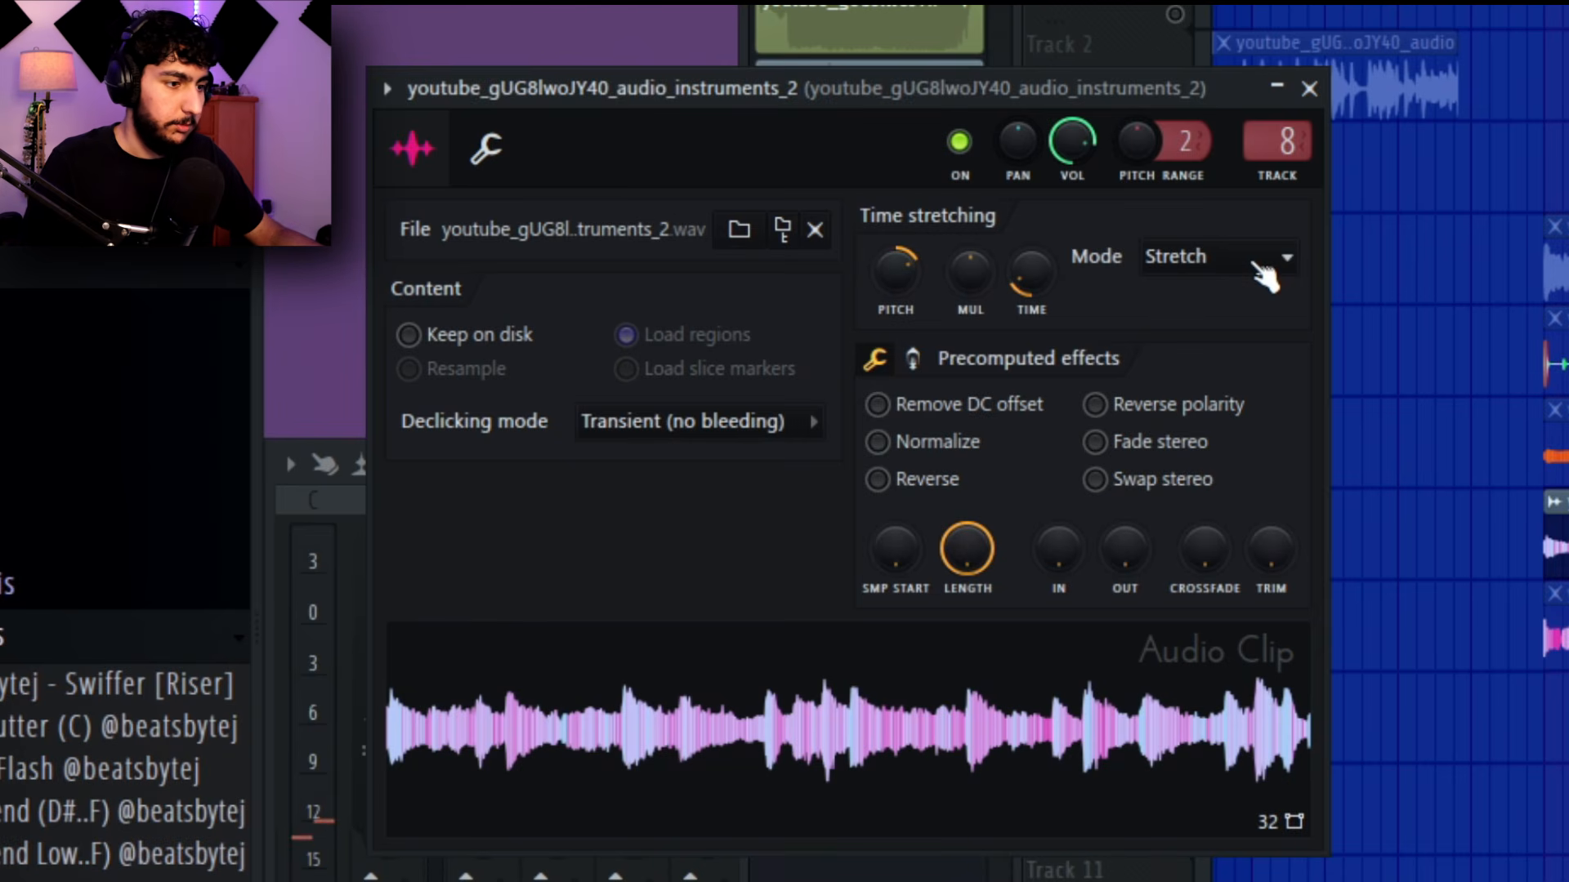
pyautogui.scroll(1, 1255, 266)
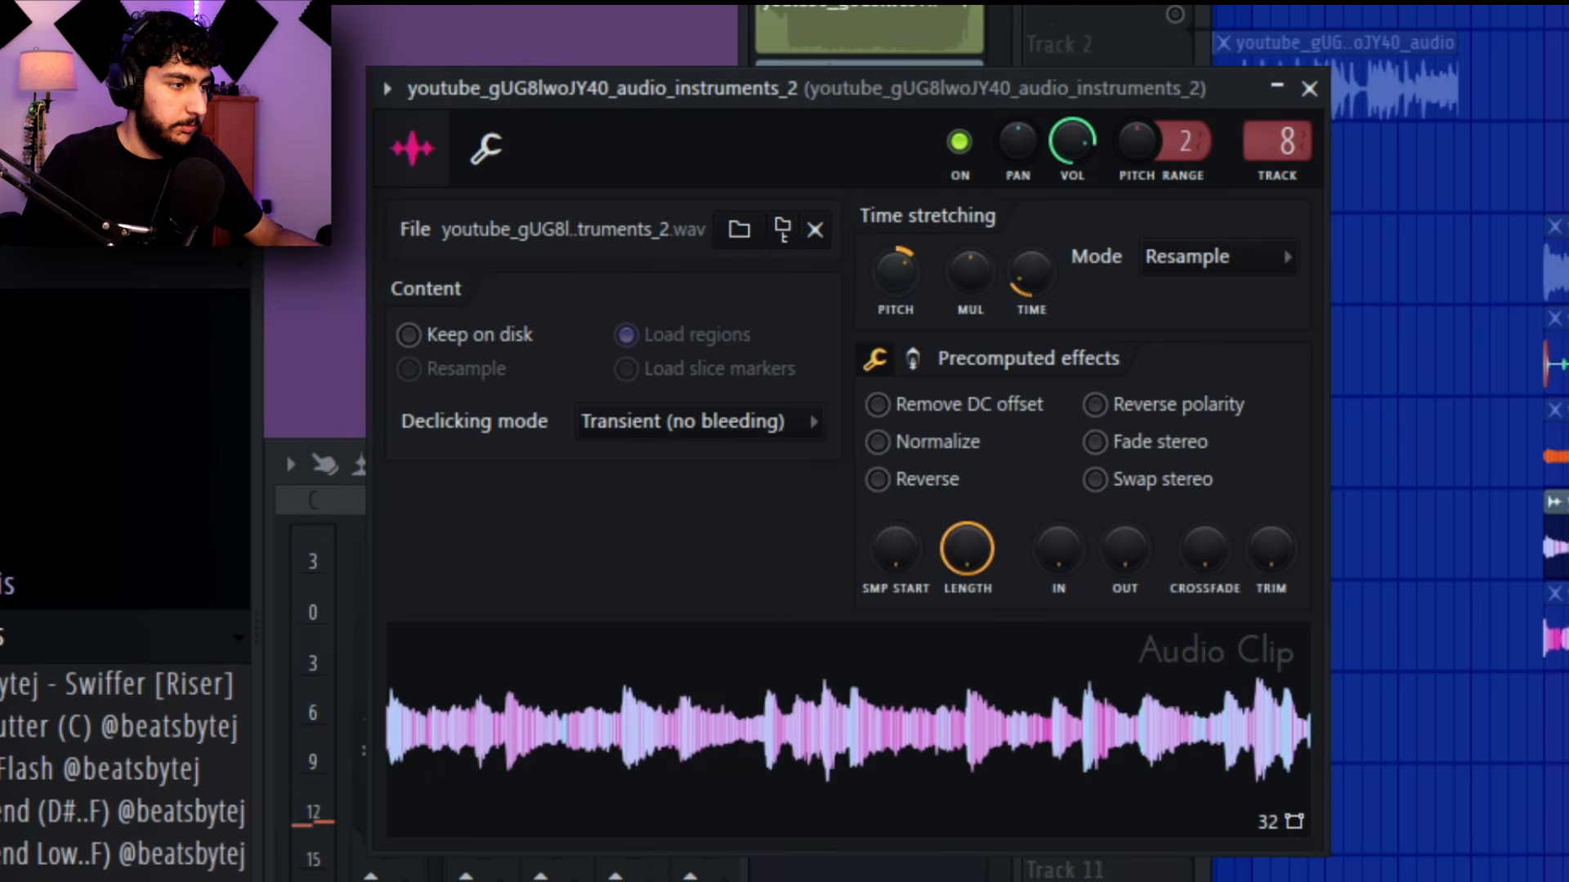
pyautogui.moveTo(899, 270); pyautogui.dragTo(899, 263)
pyautogui.click(1200, 259)
pyautogui.click(1195, 348)
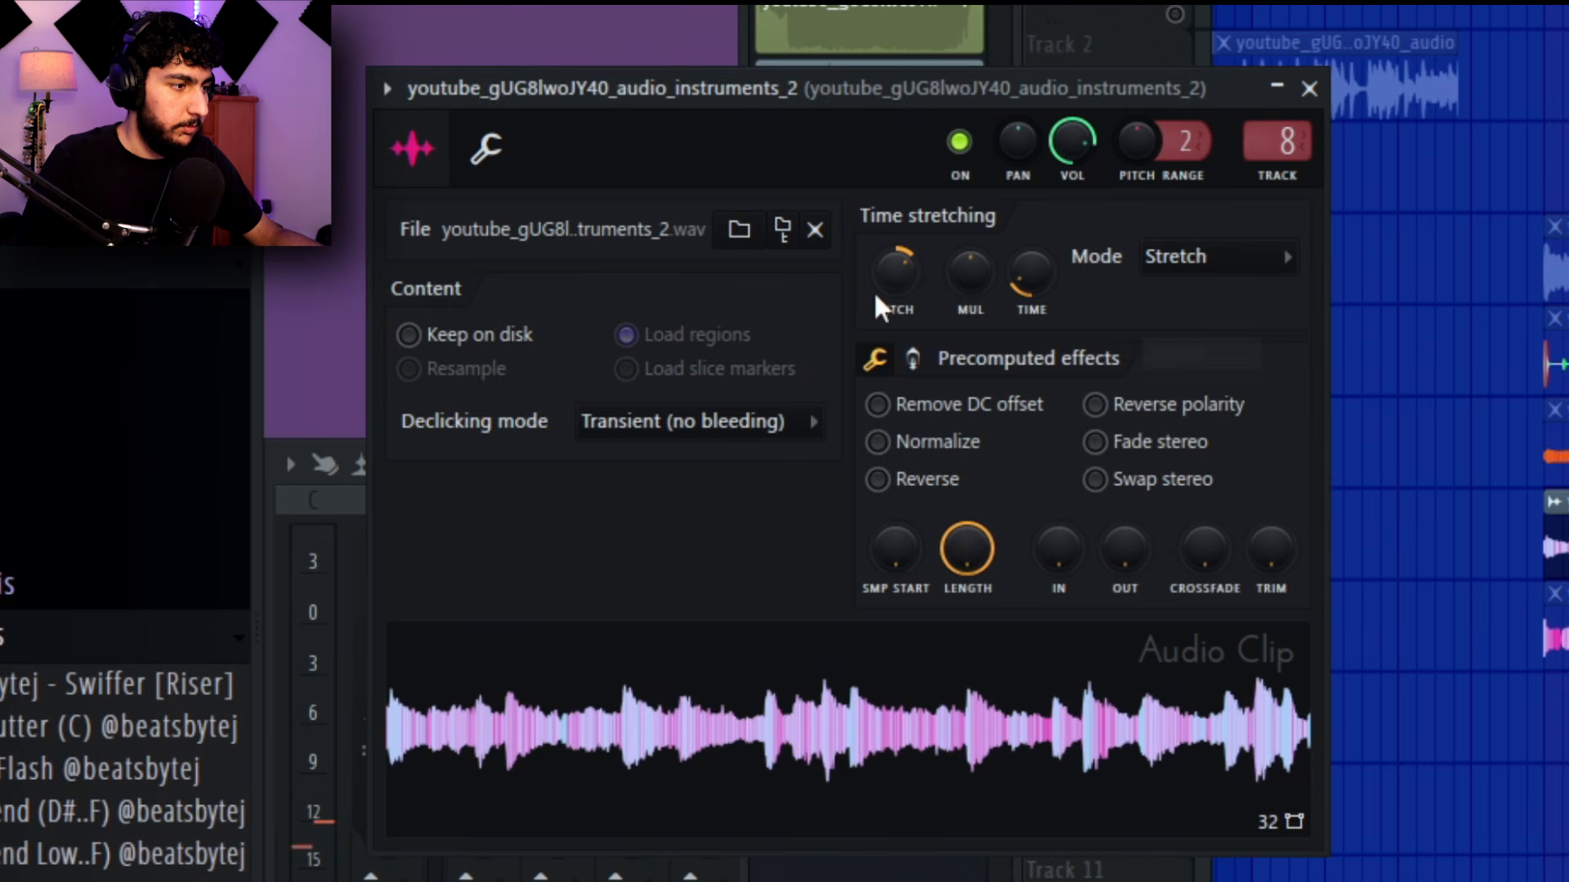
pyautogui.click(1230, 263)
pyautogui.click(1223, 323)
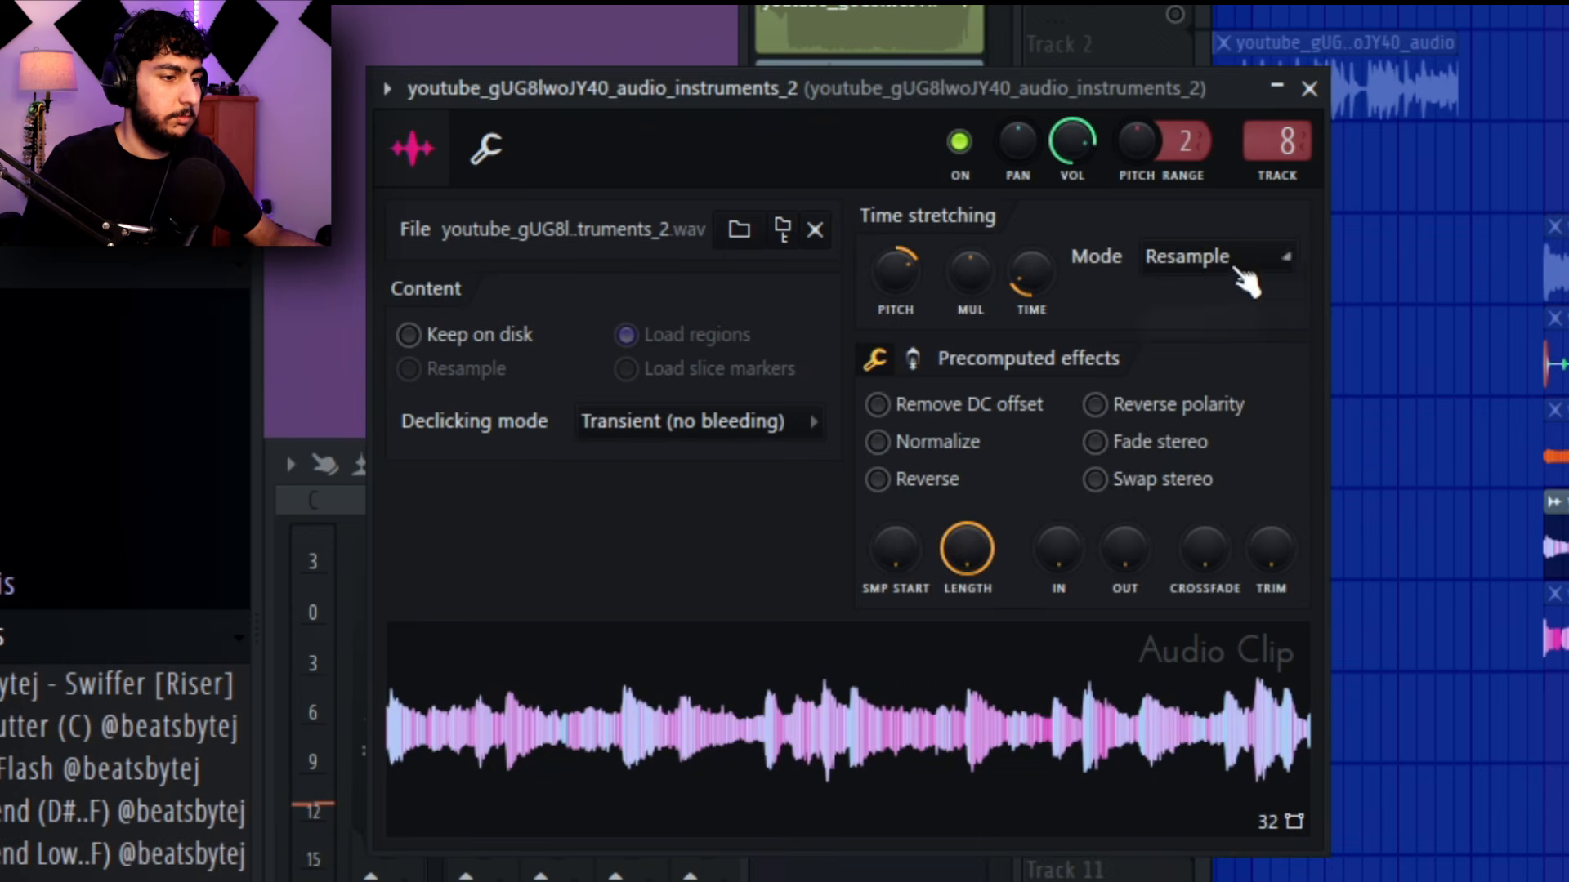
pyautogui.click(1238, 260)
pyautogui.click(1215, 360)
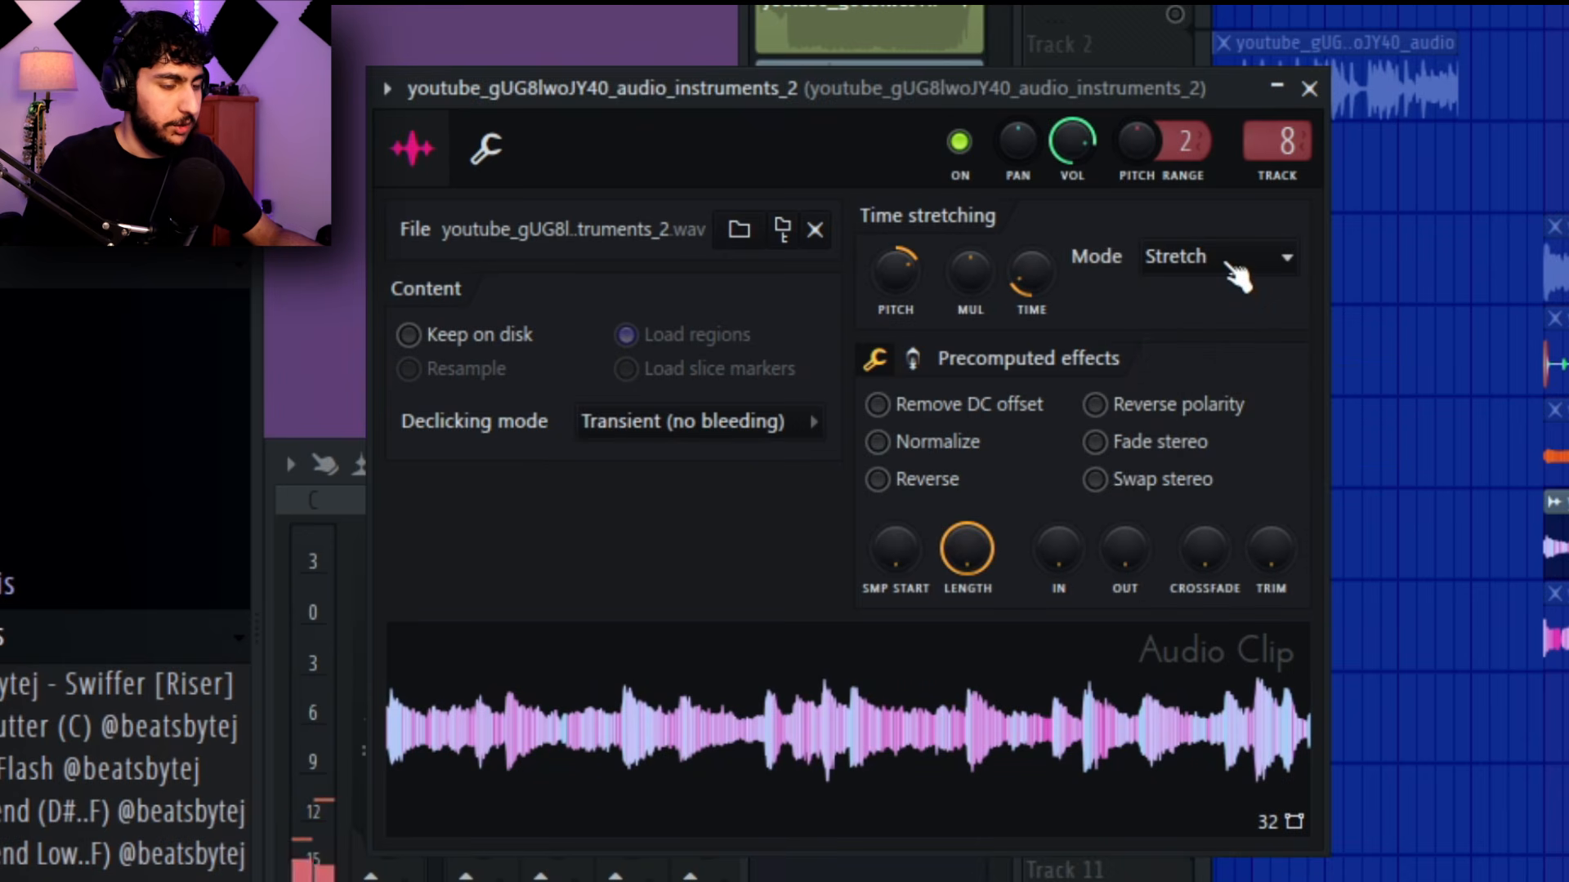
pyautogui.click(1225, 260)
pyautogui.click(1203, 353)
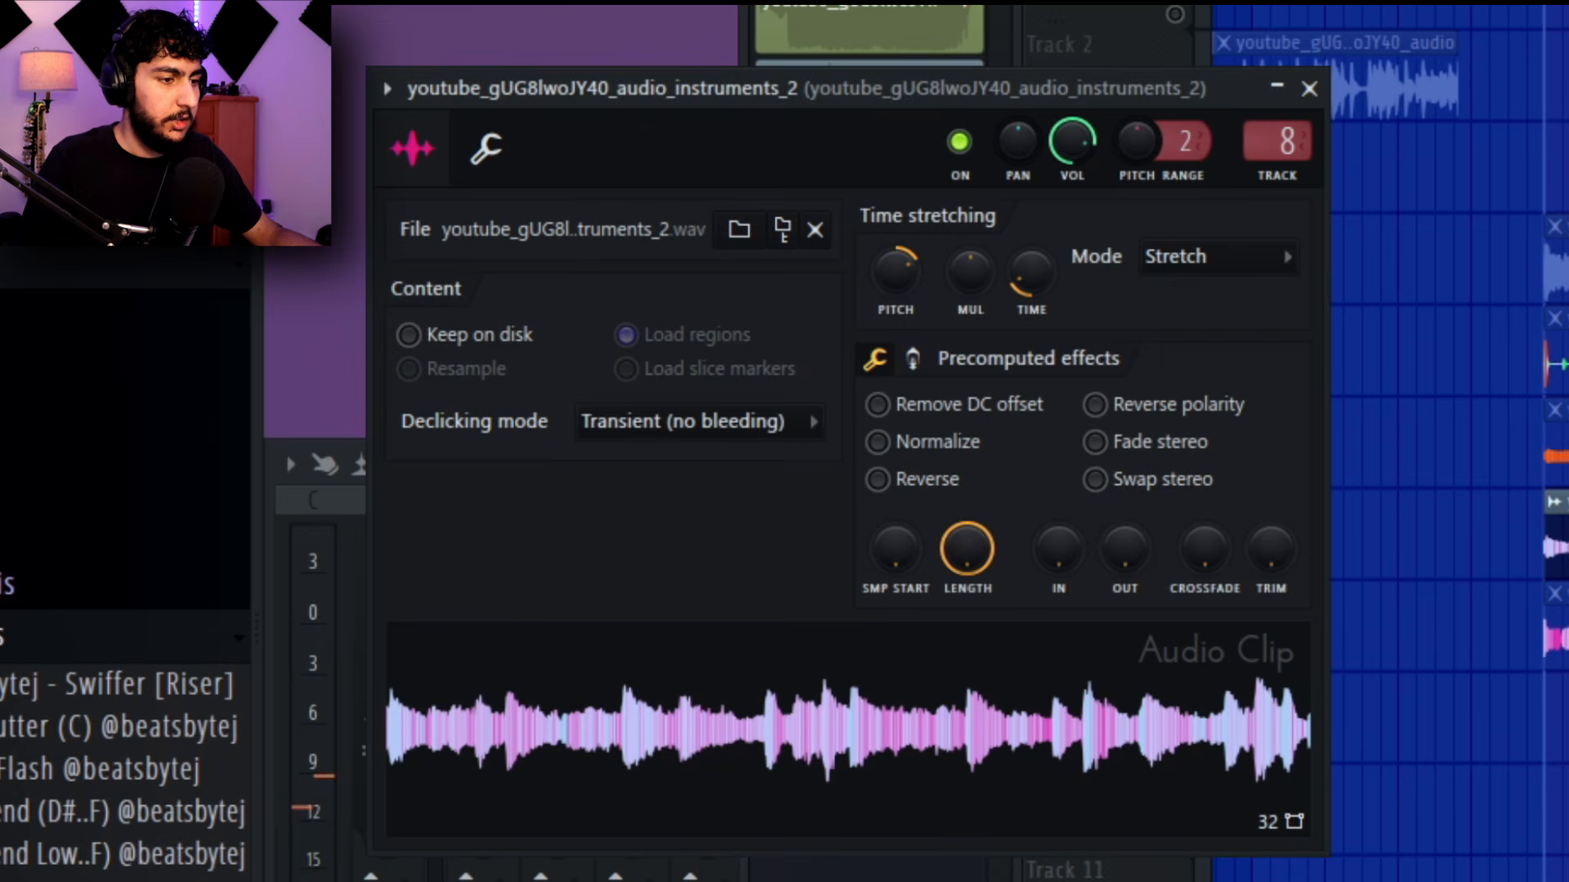
# Copy the instruments stem's time-stretching pitch value of 67% to the bass, drums and vocals stems
pyautogui.rightClick(893, 286)
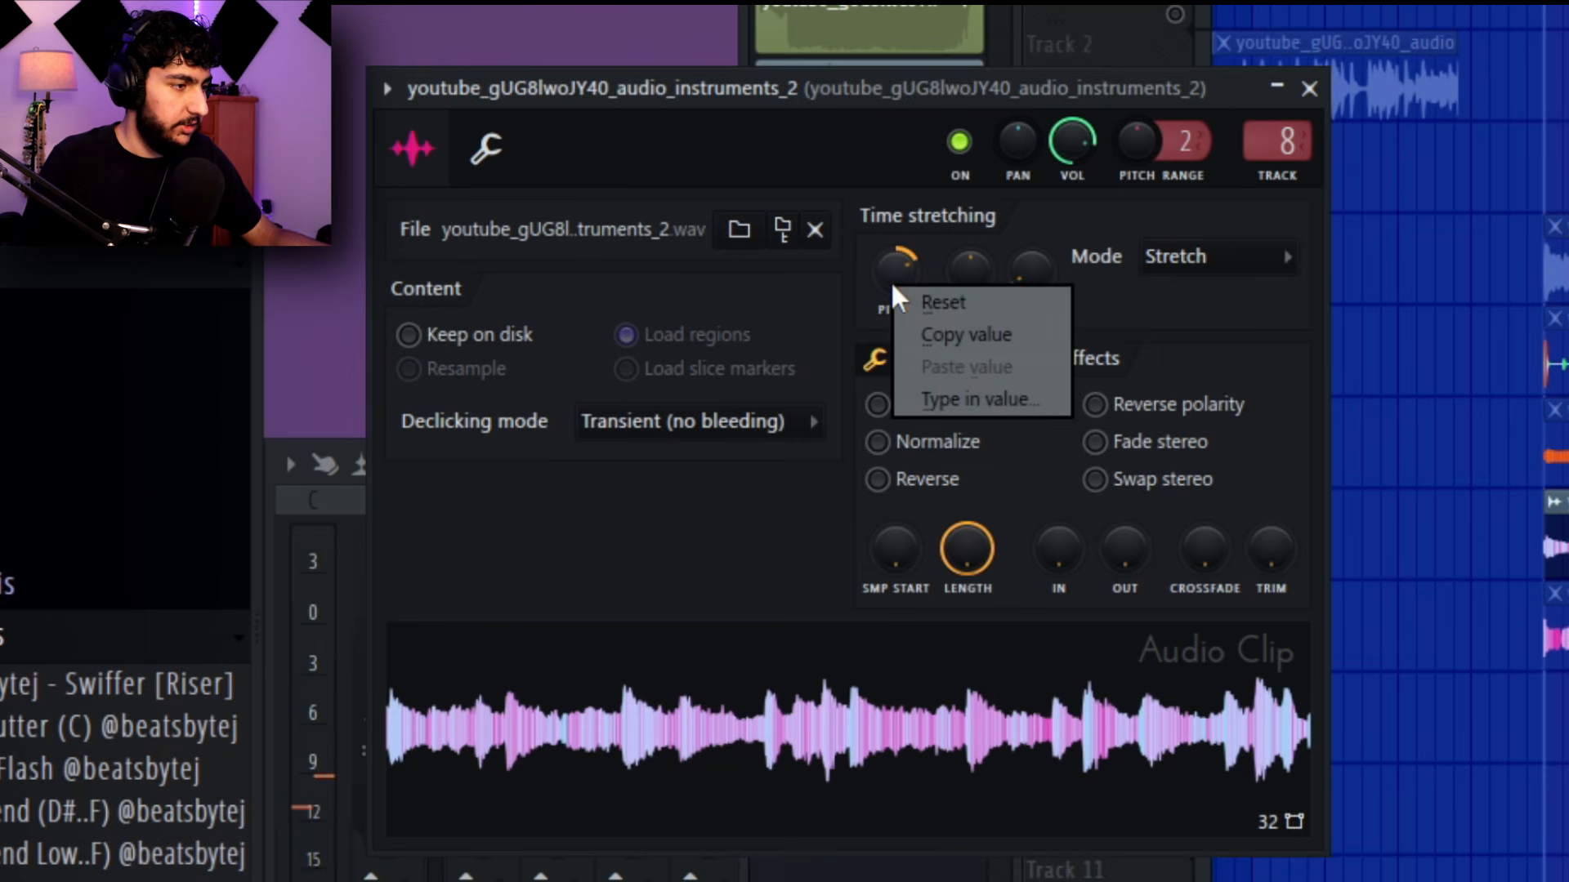
pyautogui.press('c')
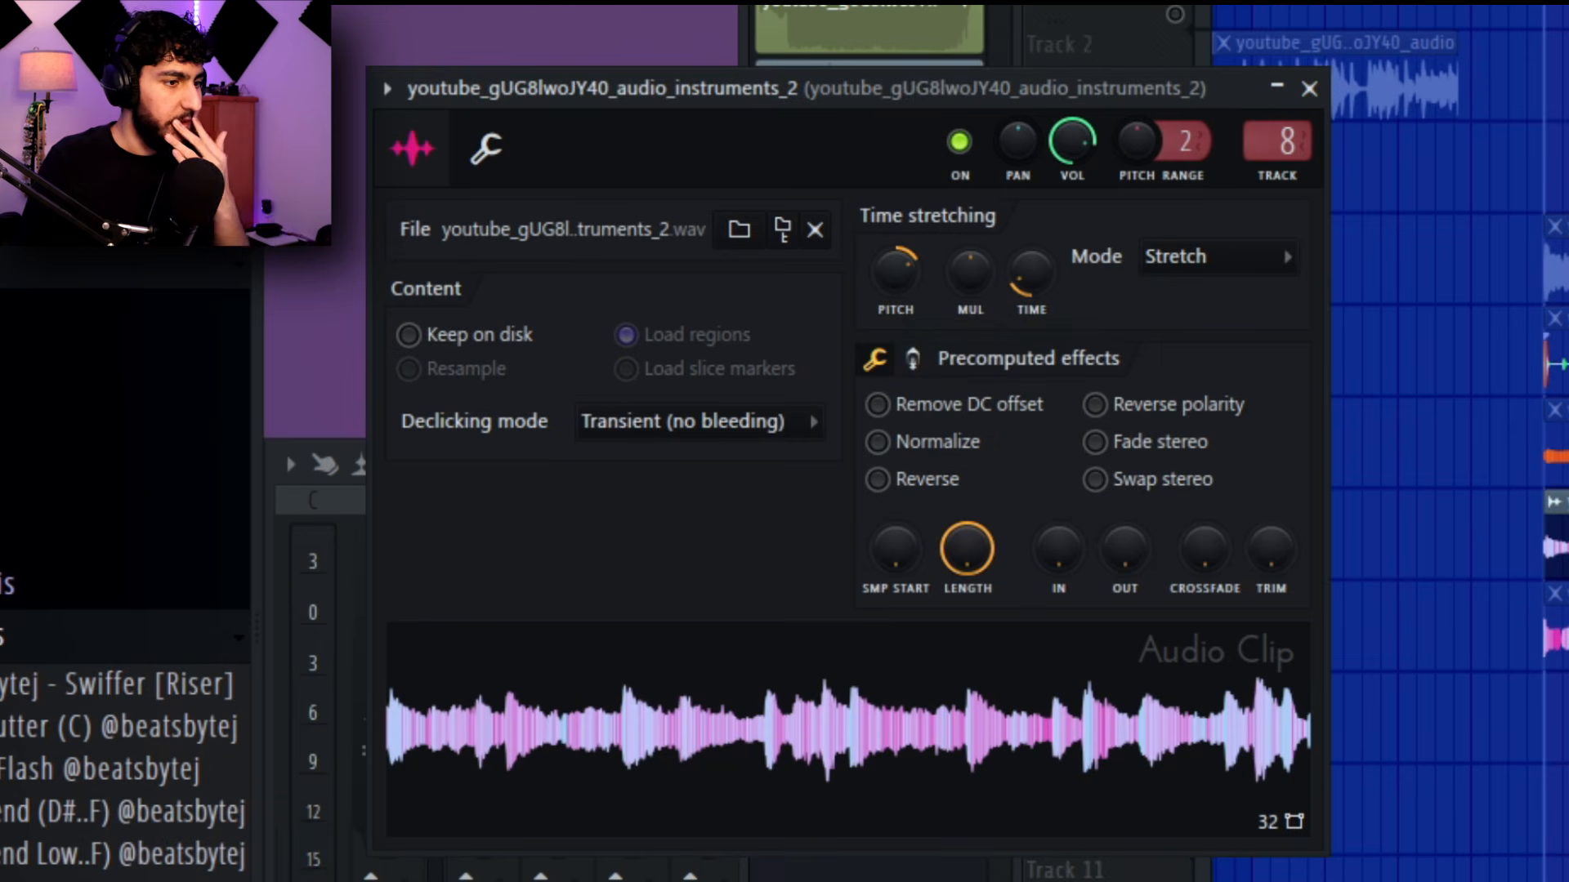
pyautogui.click(1559, 453)
pyautogui.doubleClick(1559, 454)
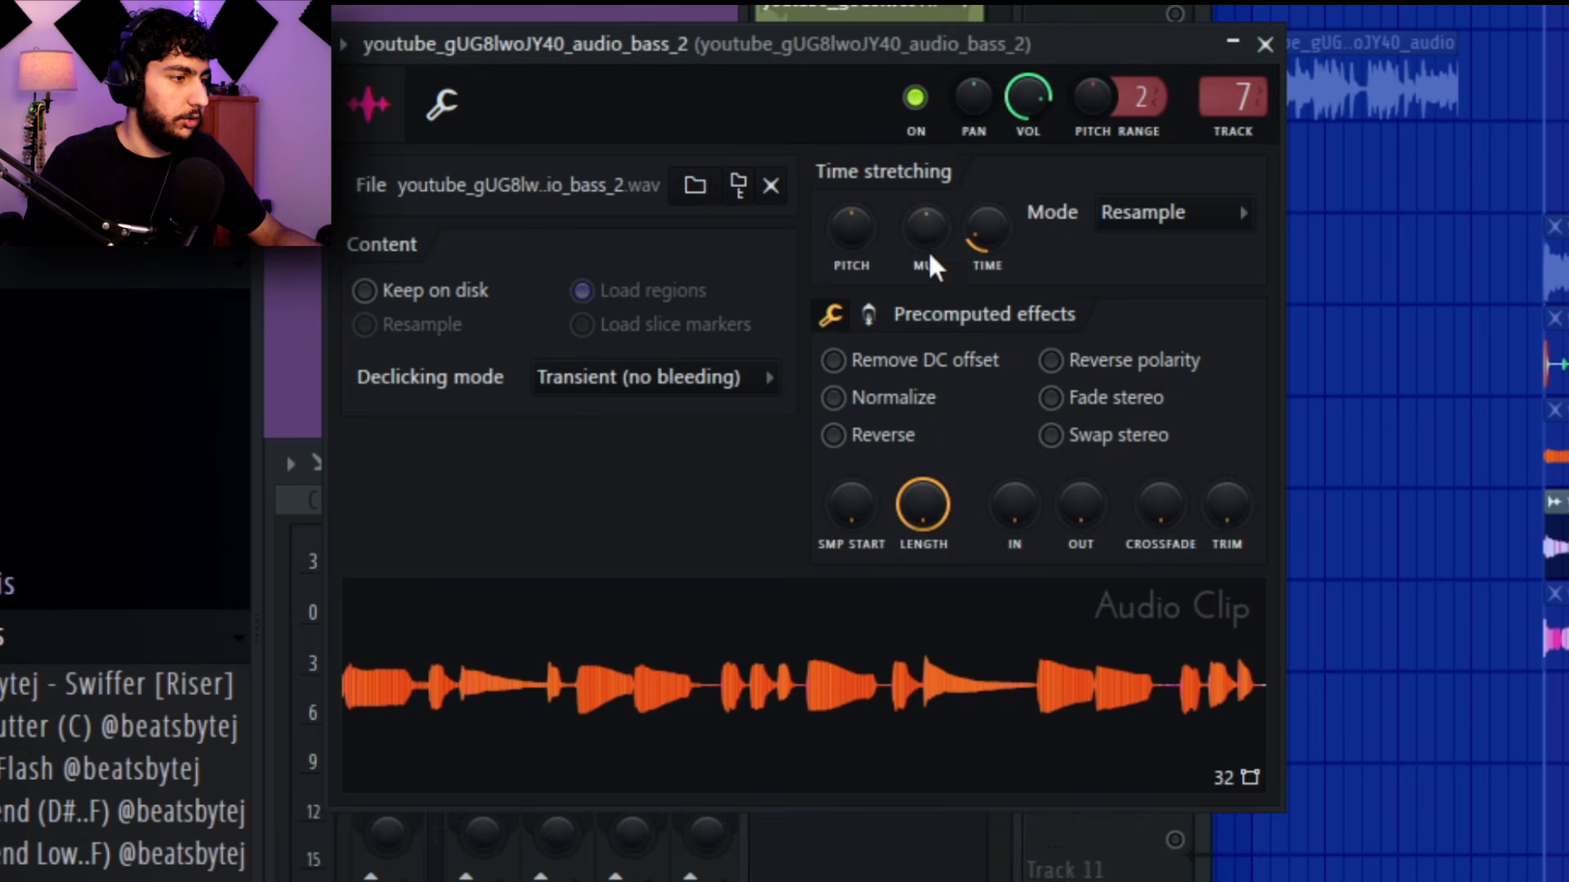
pyautogui.rightClick(849, 233)
pyautogui.click(938, 316)
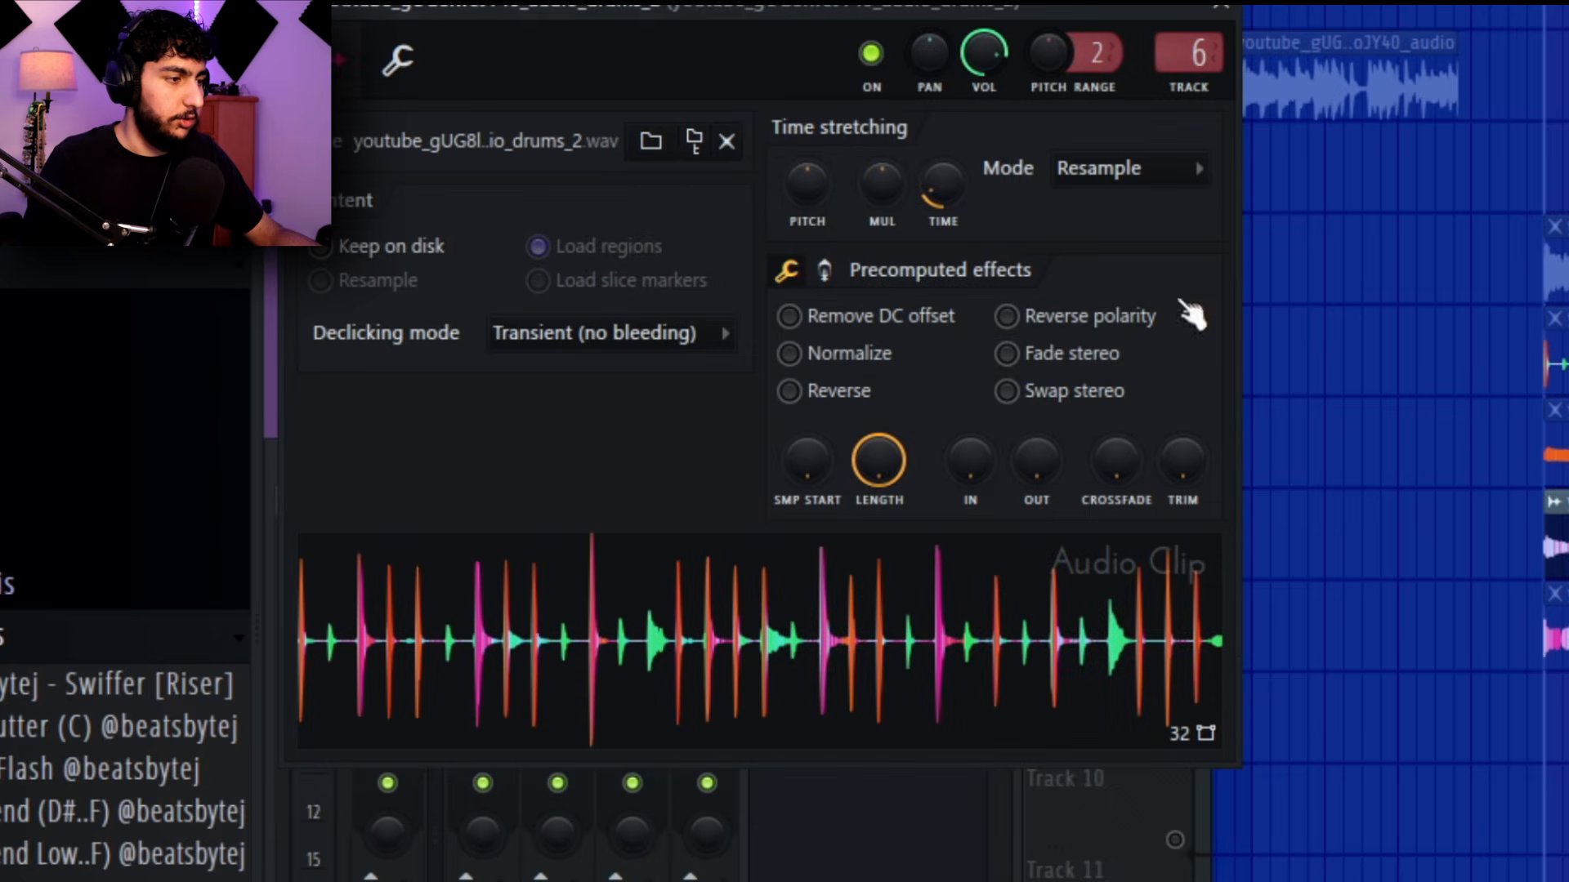
pyautogui.rightClick(799, 176)
pyautogui.click(867, 252)
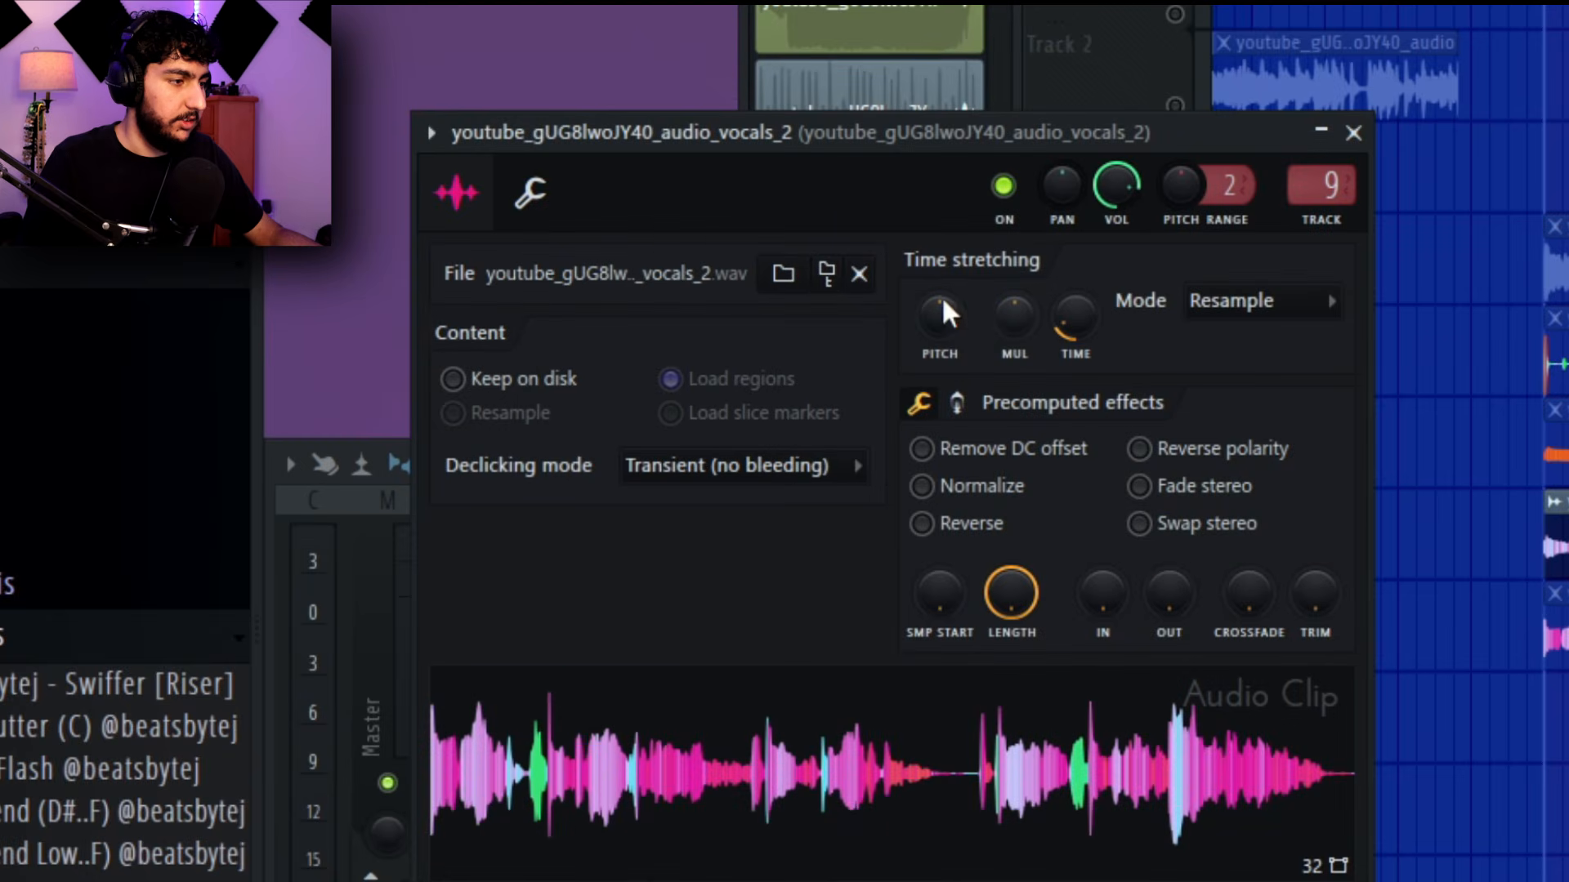
pyautogui.rightClick(948, 313)
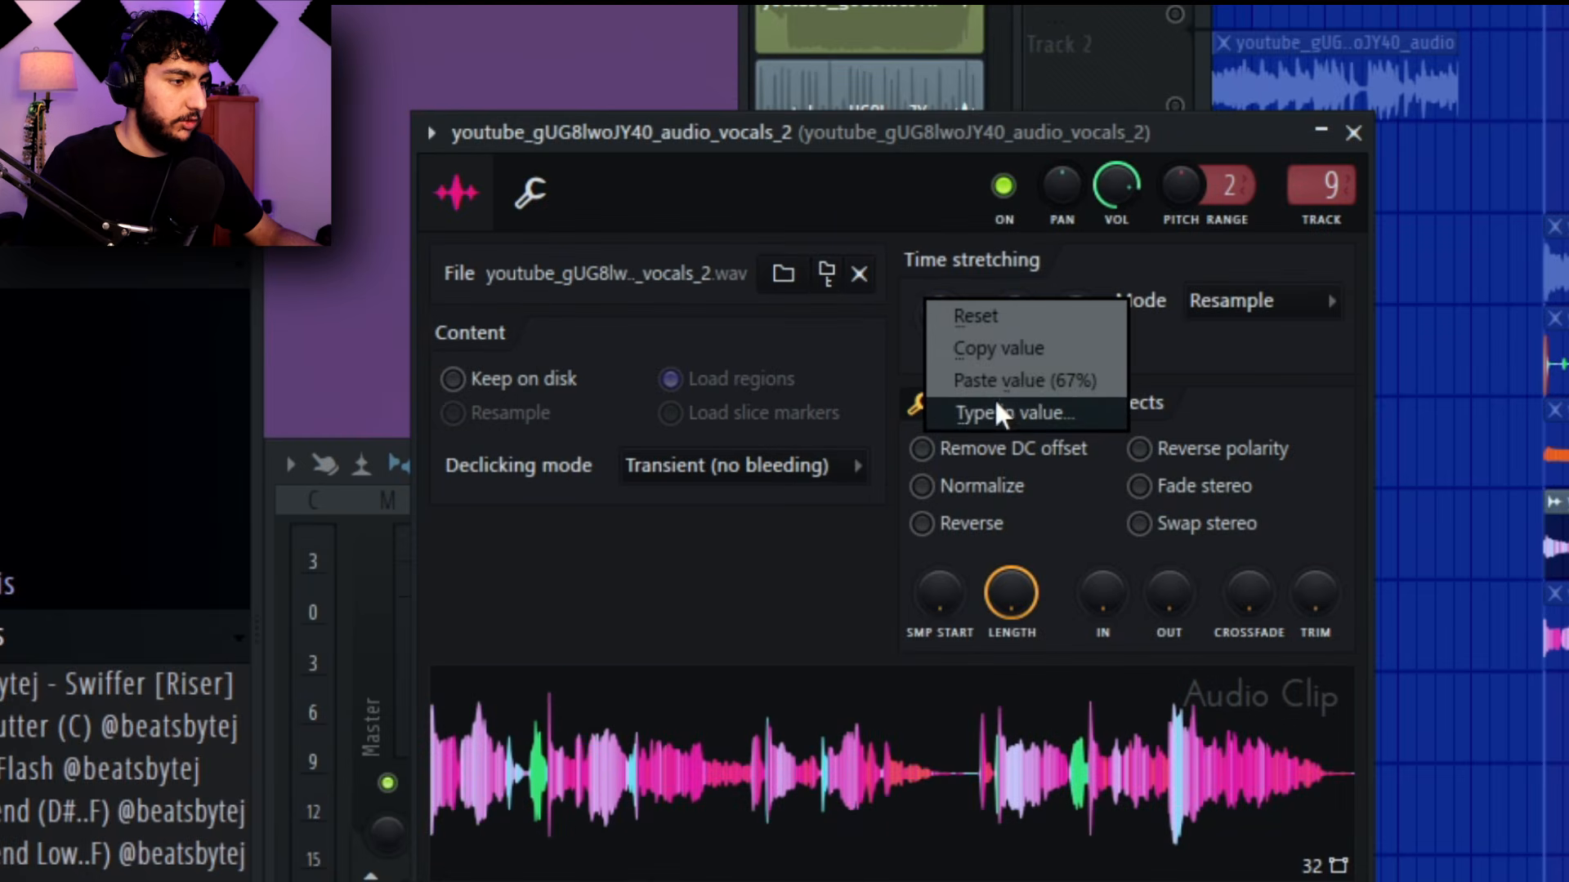
pyautogui.click(923, 378)
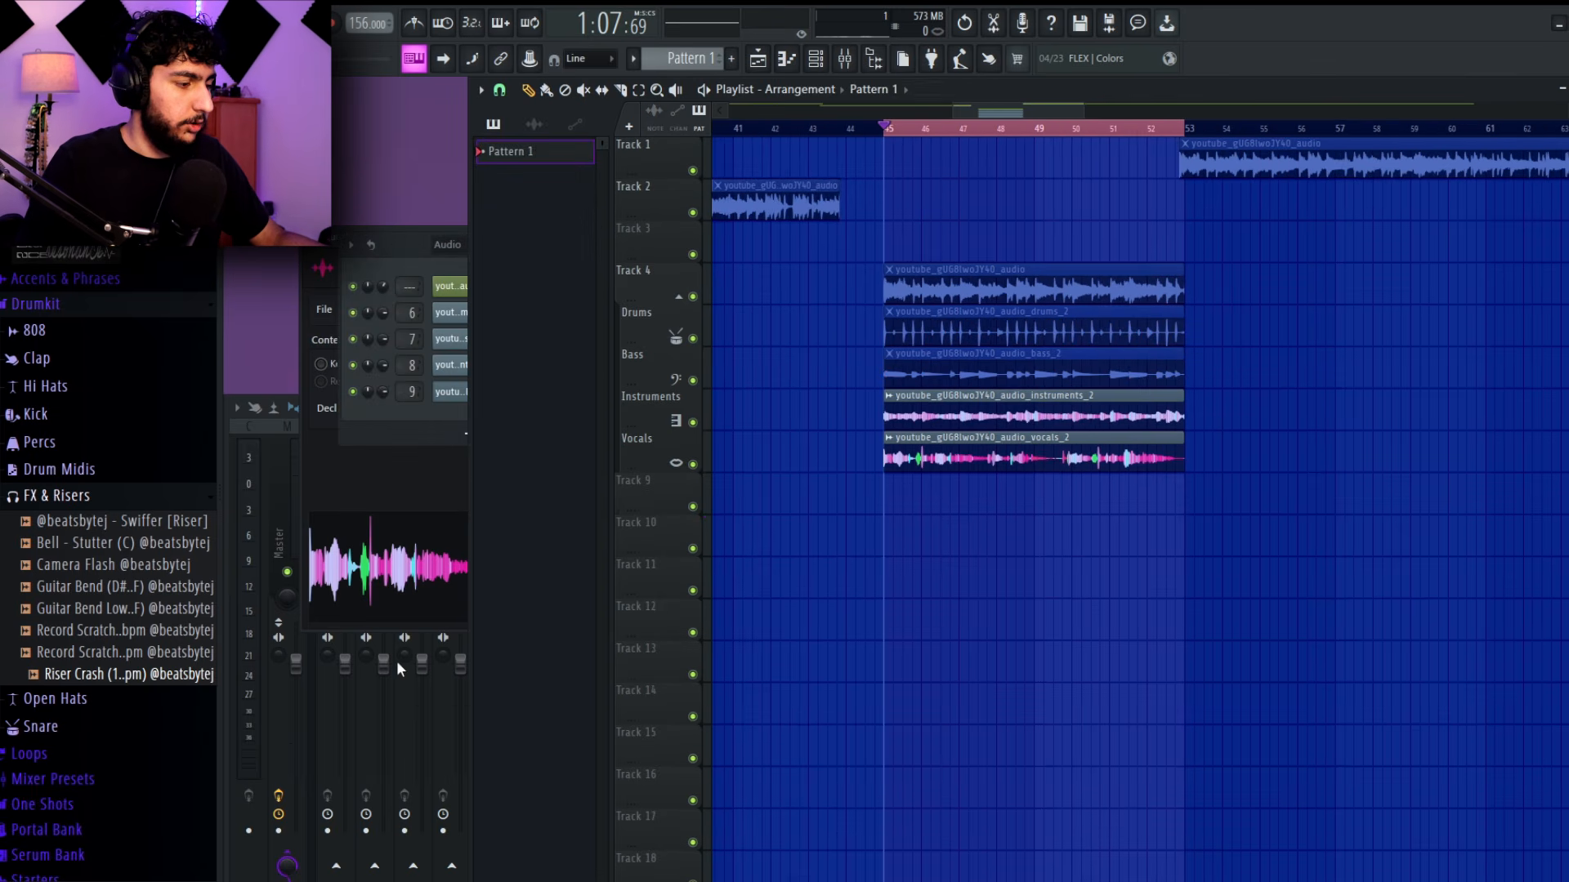
# Load Effectrix into effect slot 3 of the instruments stem's mixer track
pyautogui.press('F9')
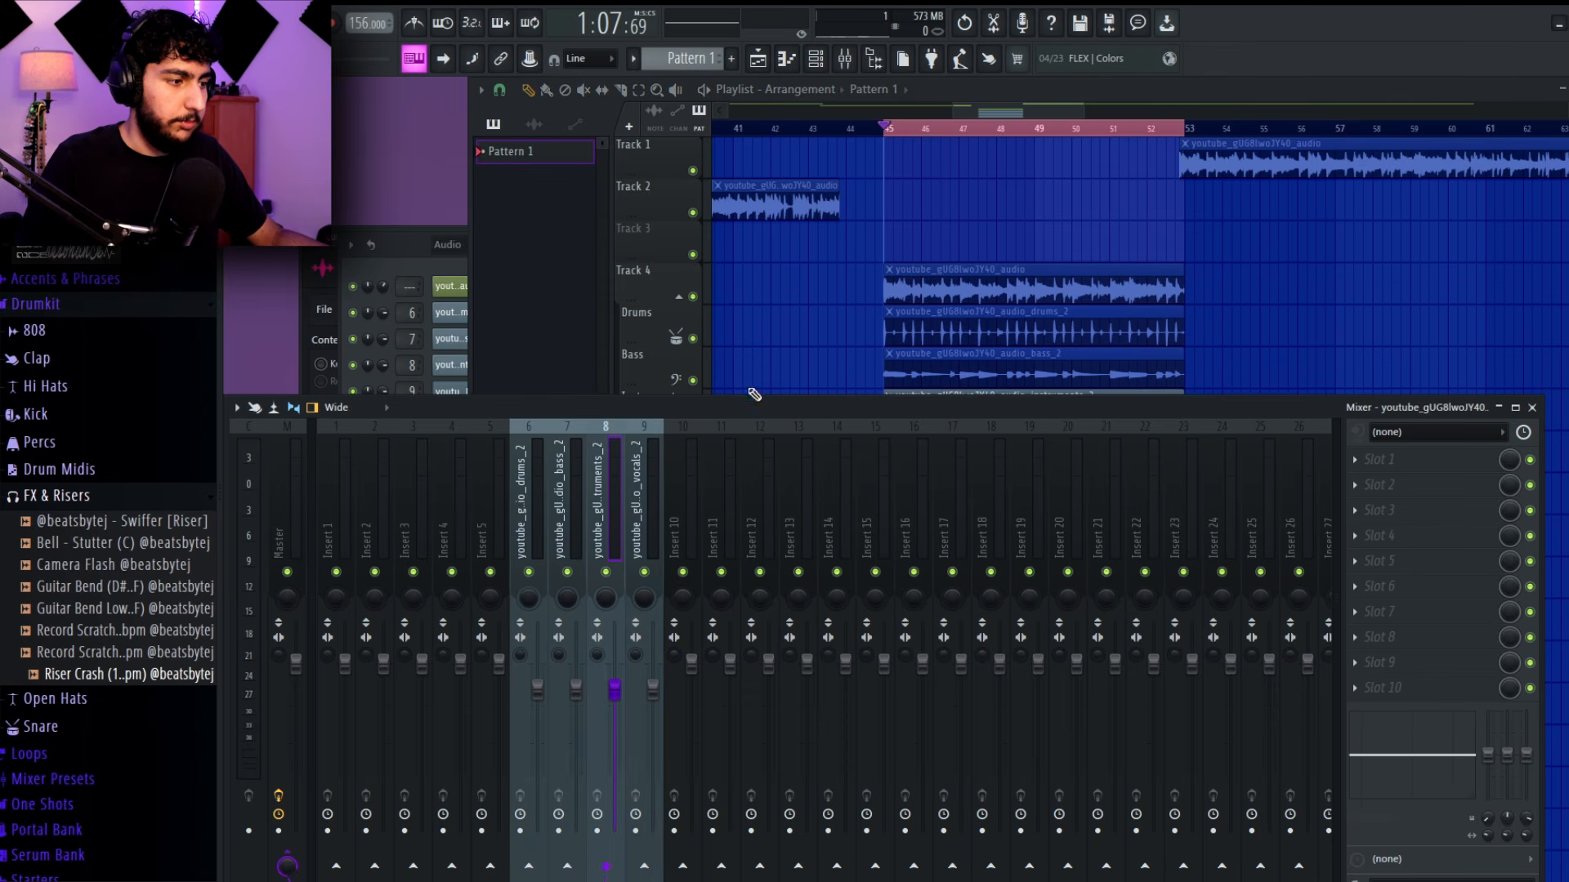
pyautogui.click(1403, 511)
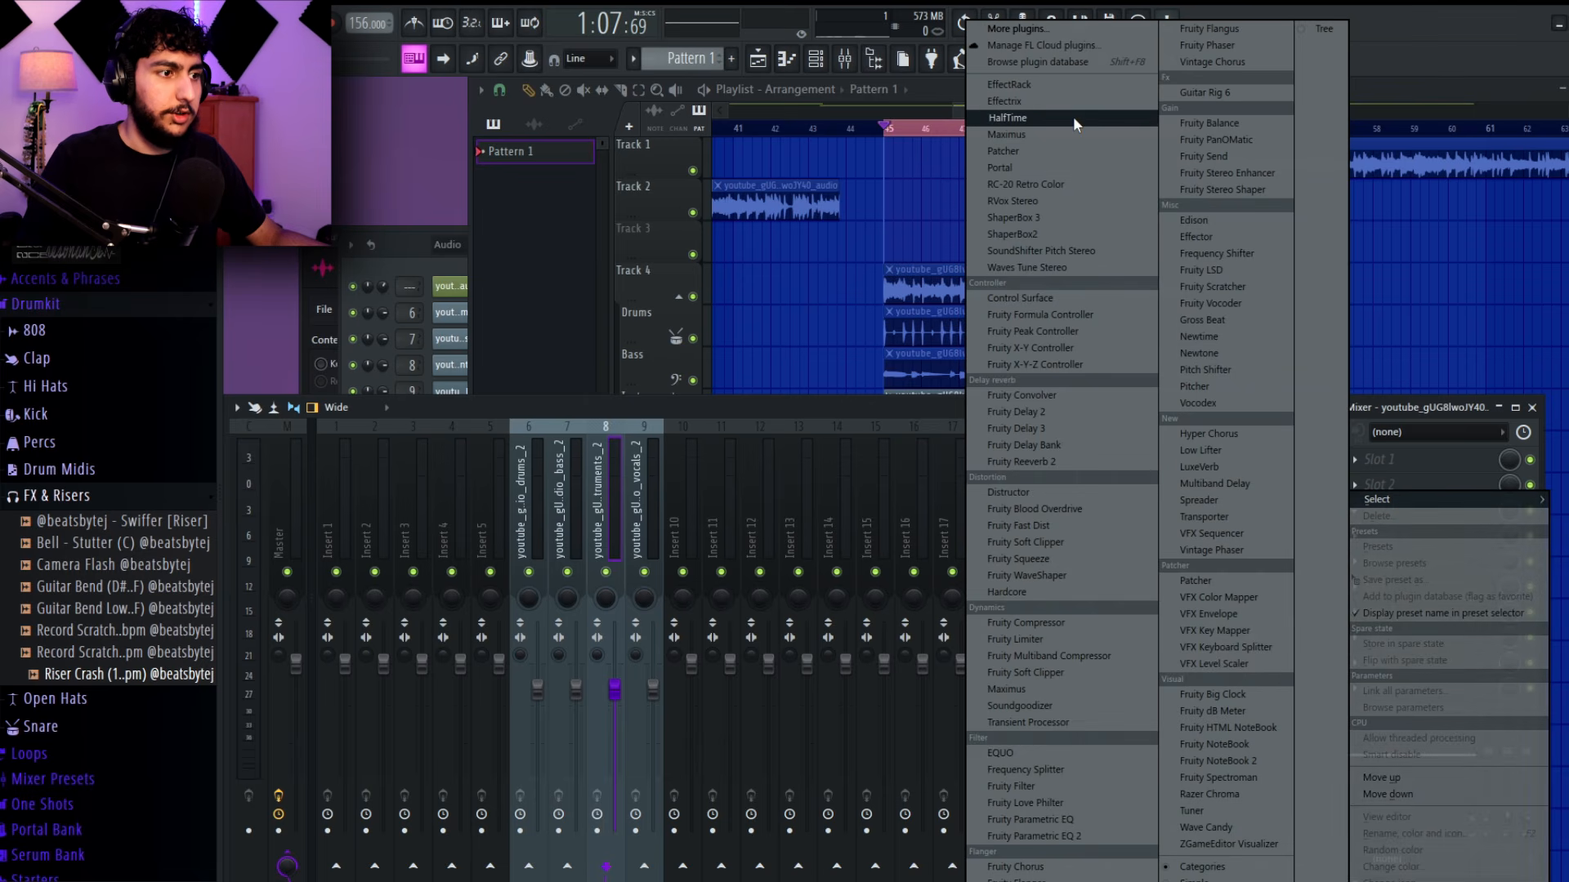
pyautogui.click(592, 501)
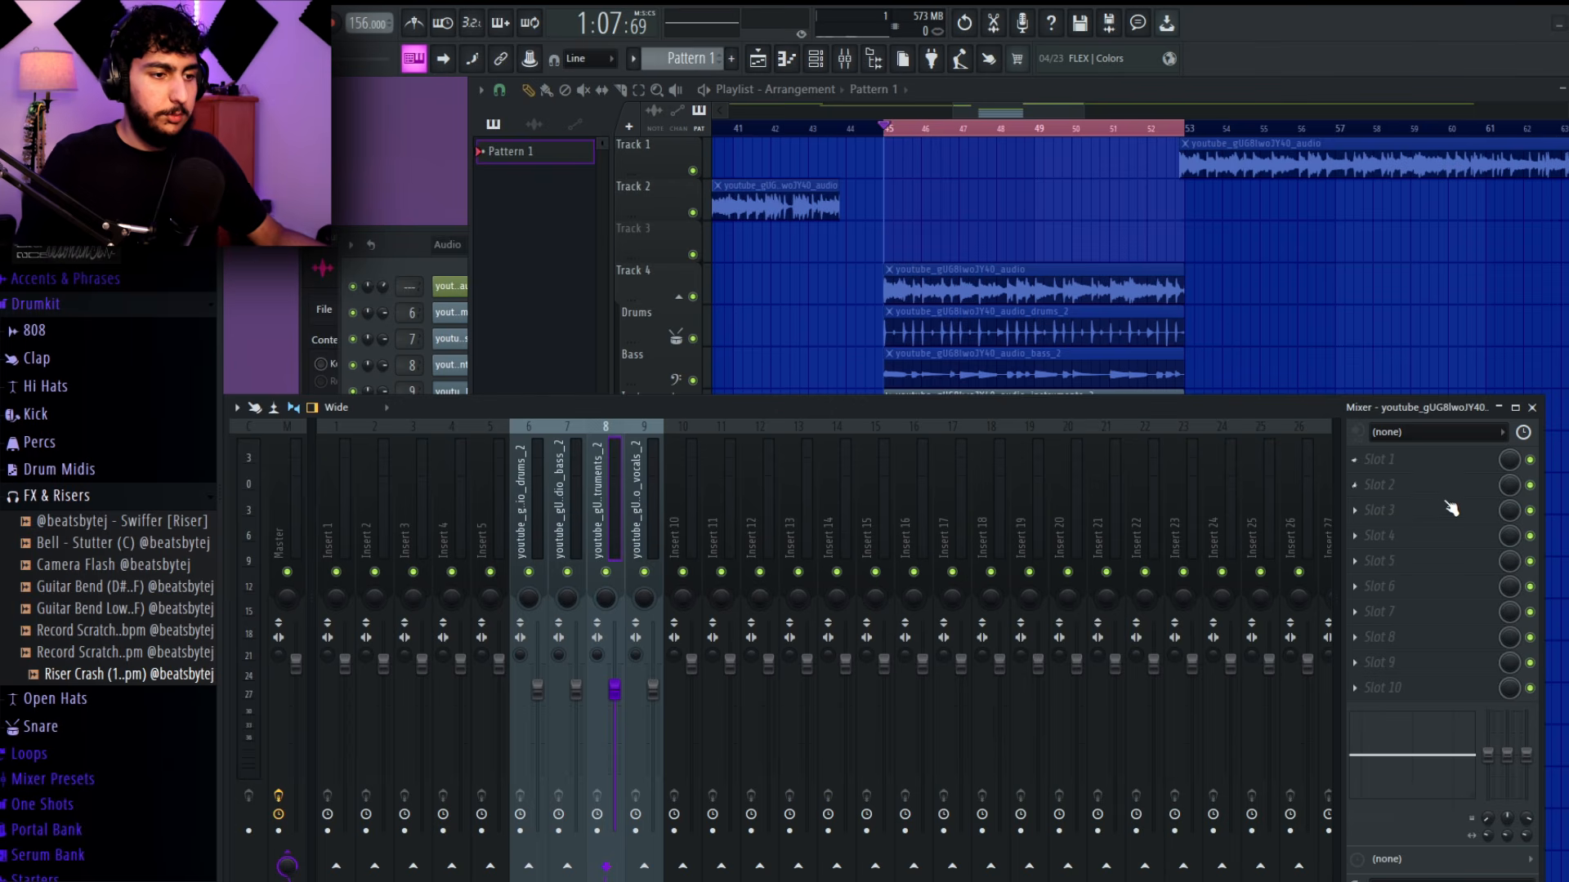
pyautogui.click(1387, 515)
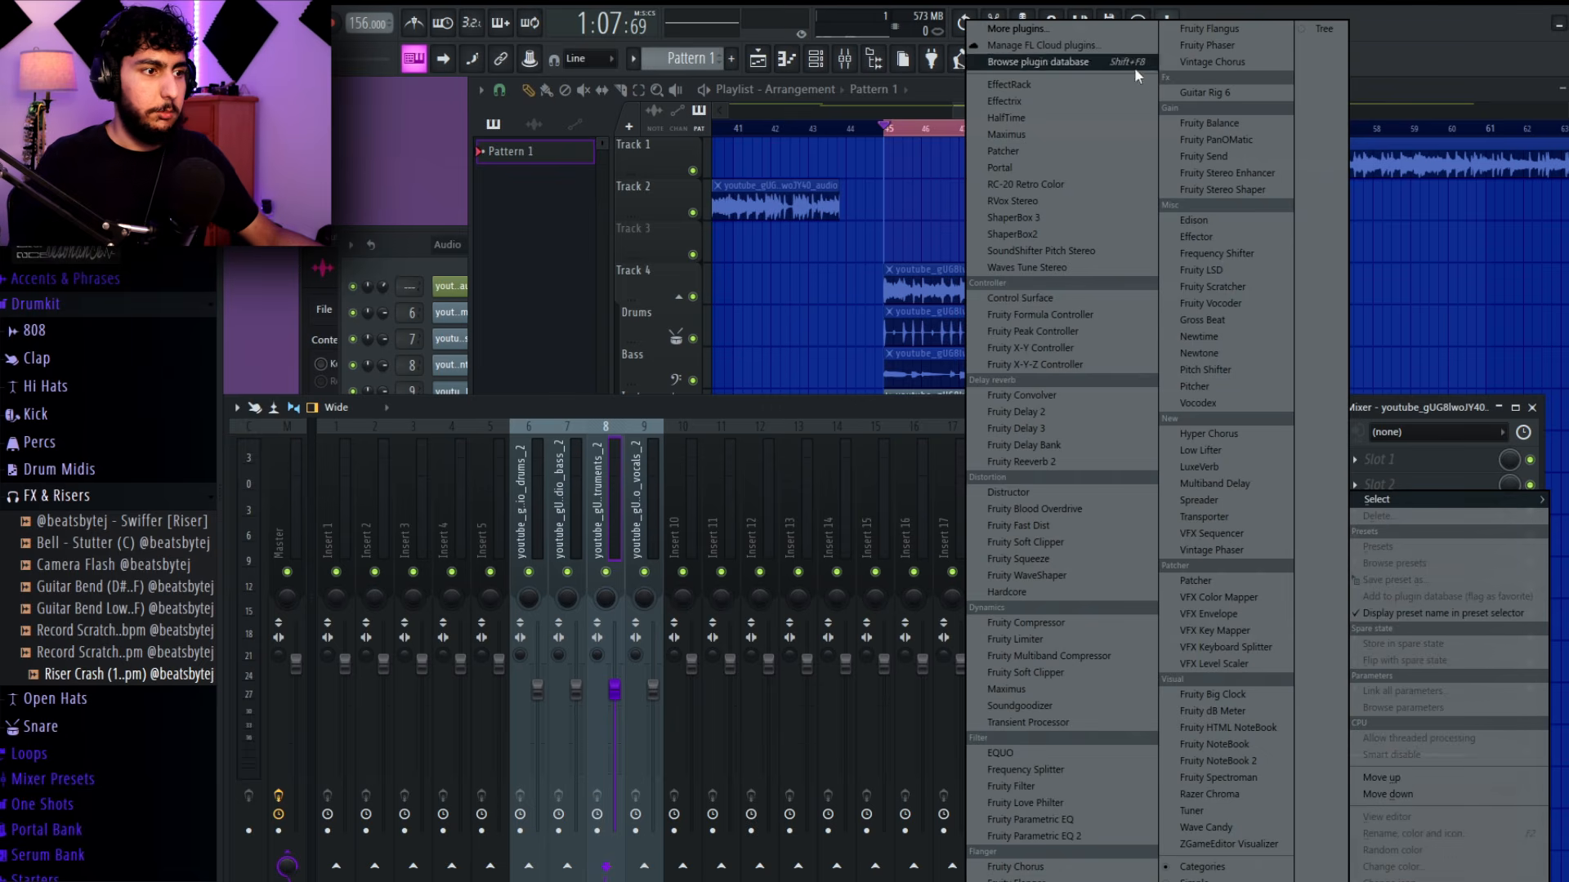
pyautogui.click(1072, 101)
pyautogui.moveTo(752, 250); pyautogui.dragTo(920, 223)
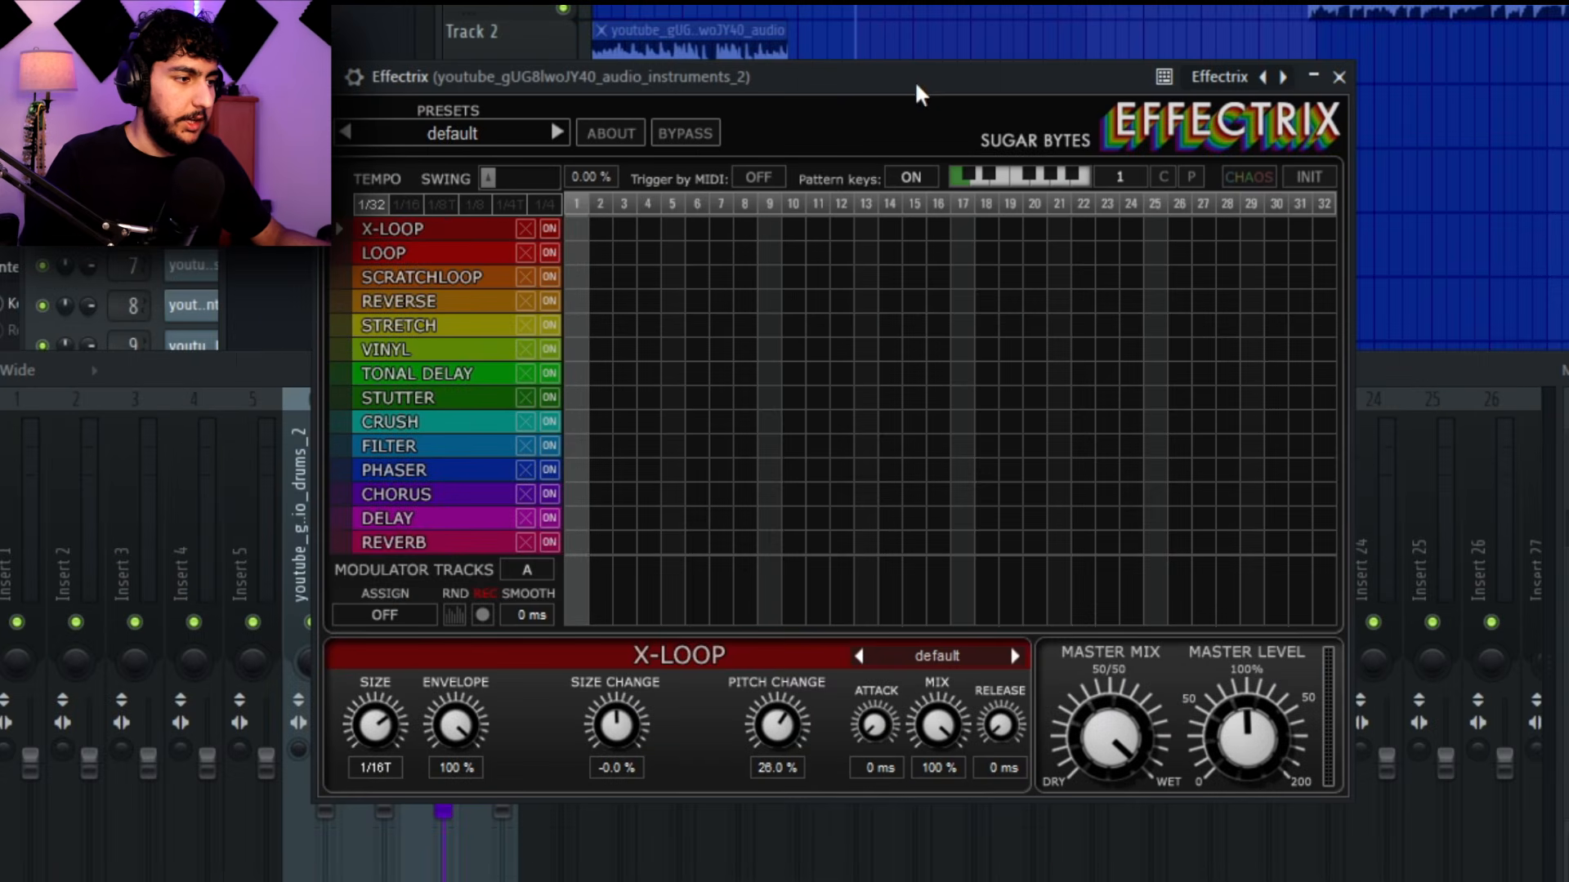
# Set the Effectrix sequencer tempo to 1/8 and place a Reverse block over steps 29 to 32 during playback
pyautogui.click(448, 204)
pyautogui.click(474, 205)
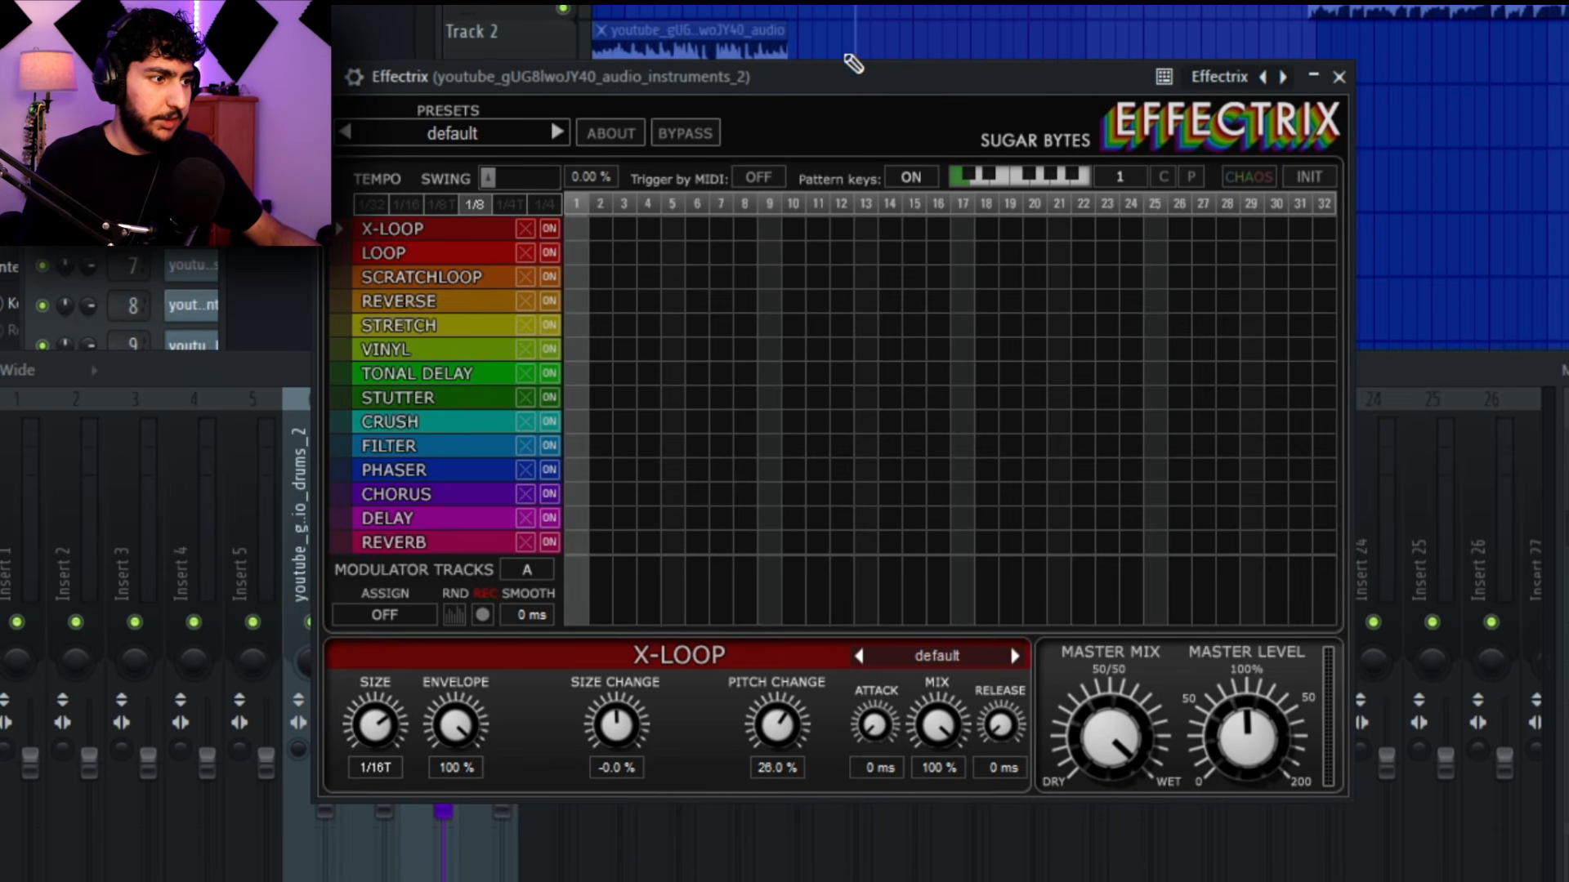
pyautogui.press('space')
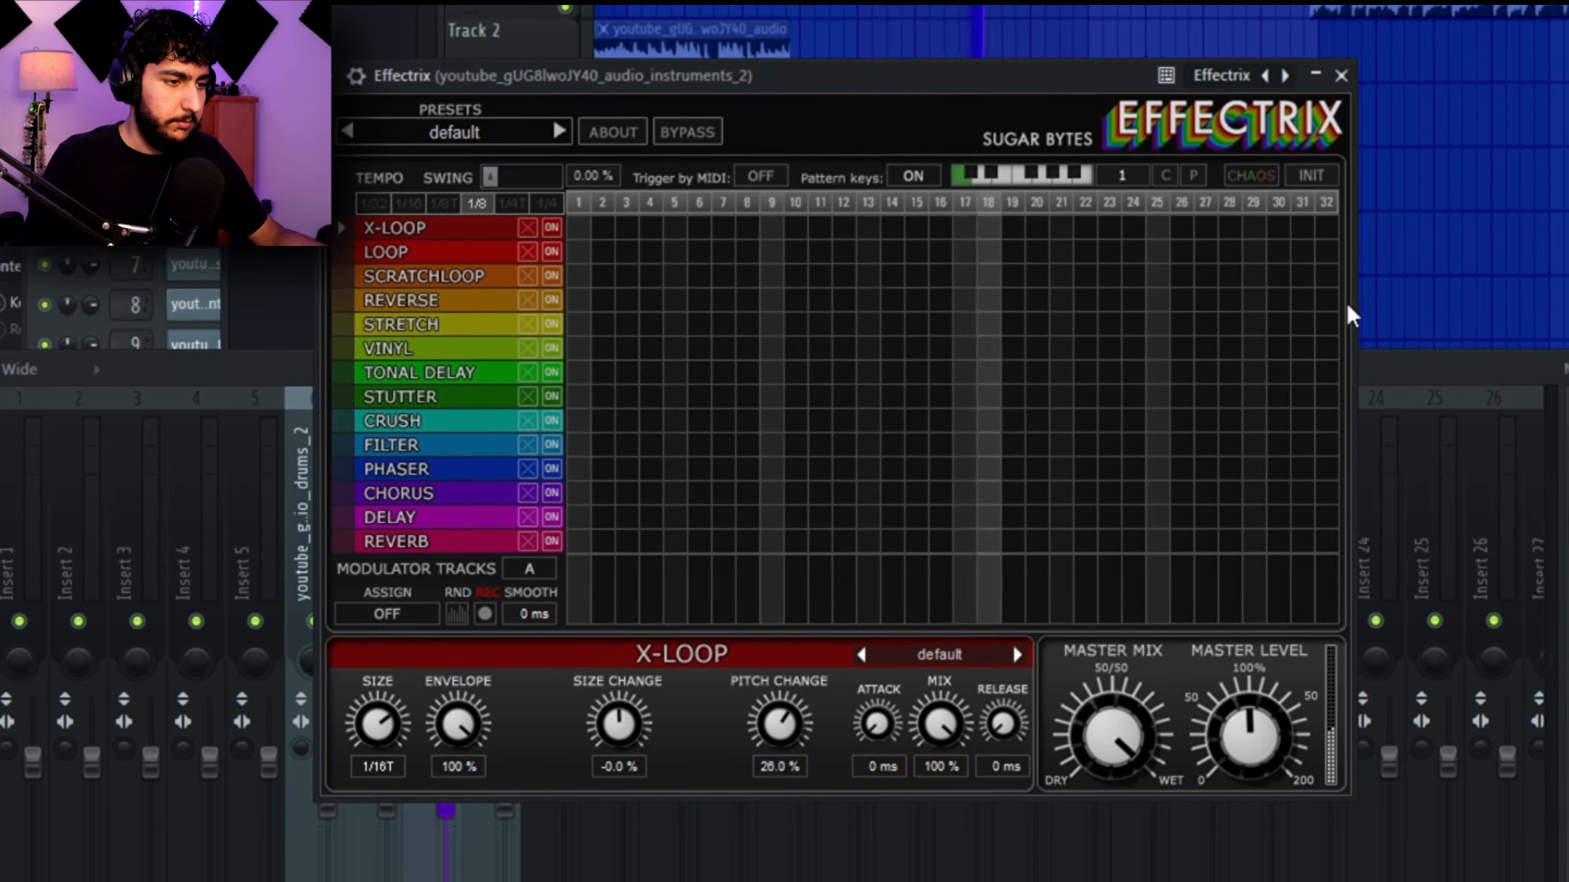
pyautogui.moveTo(1253, 301); pyautogui.dragTo(1386, 400)
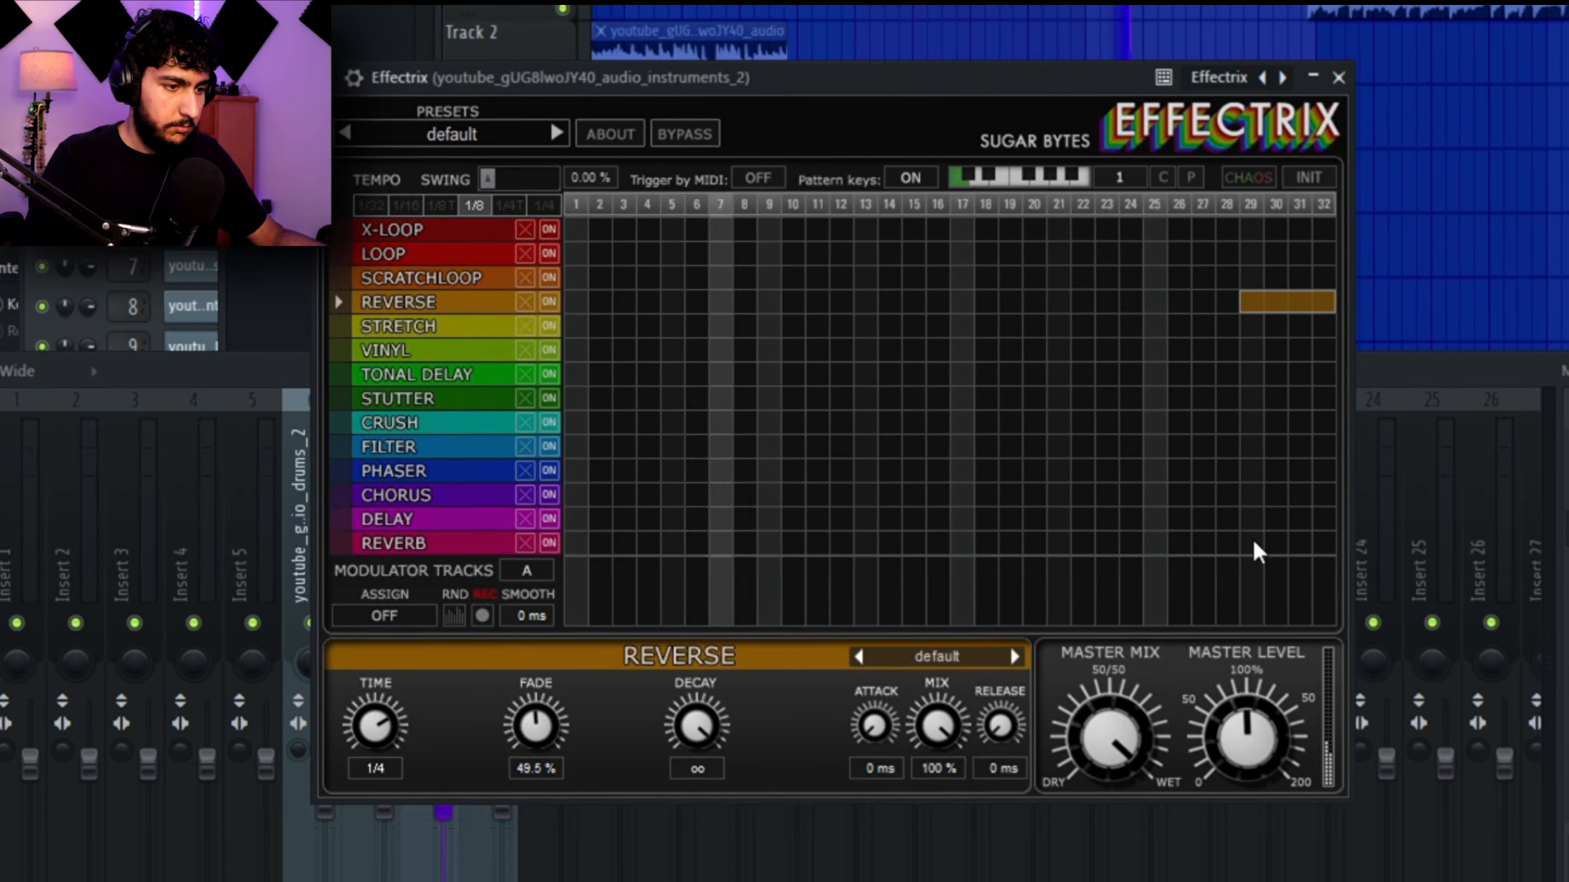
# Place a Reverb block over steps 29 to 32 in the instruments stem's Effectrix sequencer during playback
pyautogui.moveTo(1257, 543); pyautogui.dragTo(1446, 553)
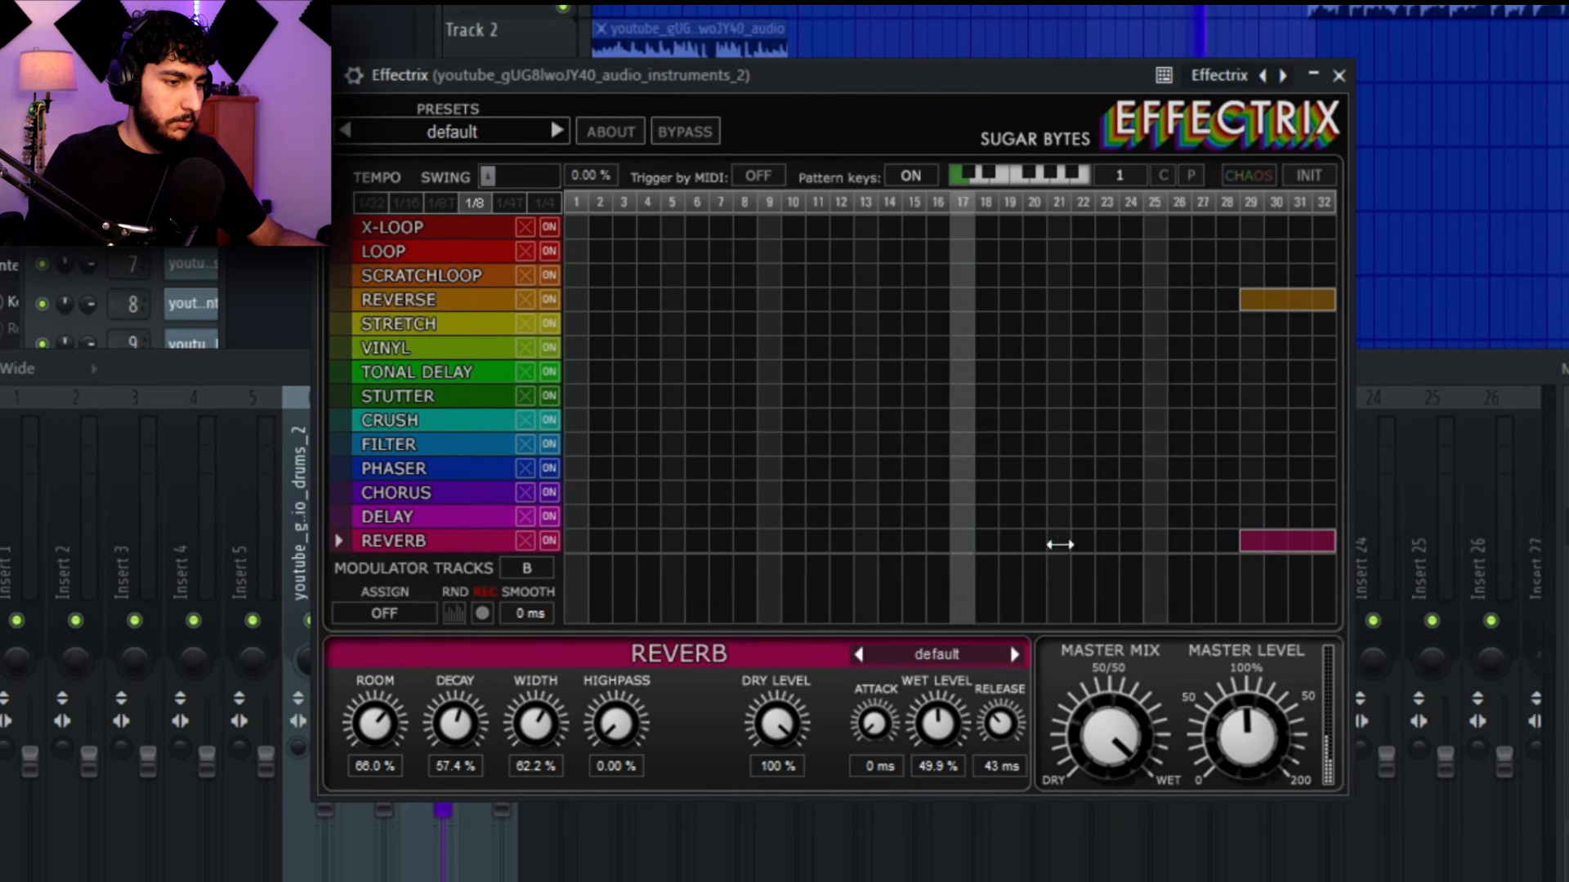
pyautogui.click(1061, 544)
pyautogui.rightClick(1060, 541)
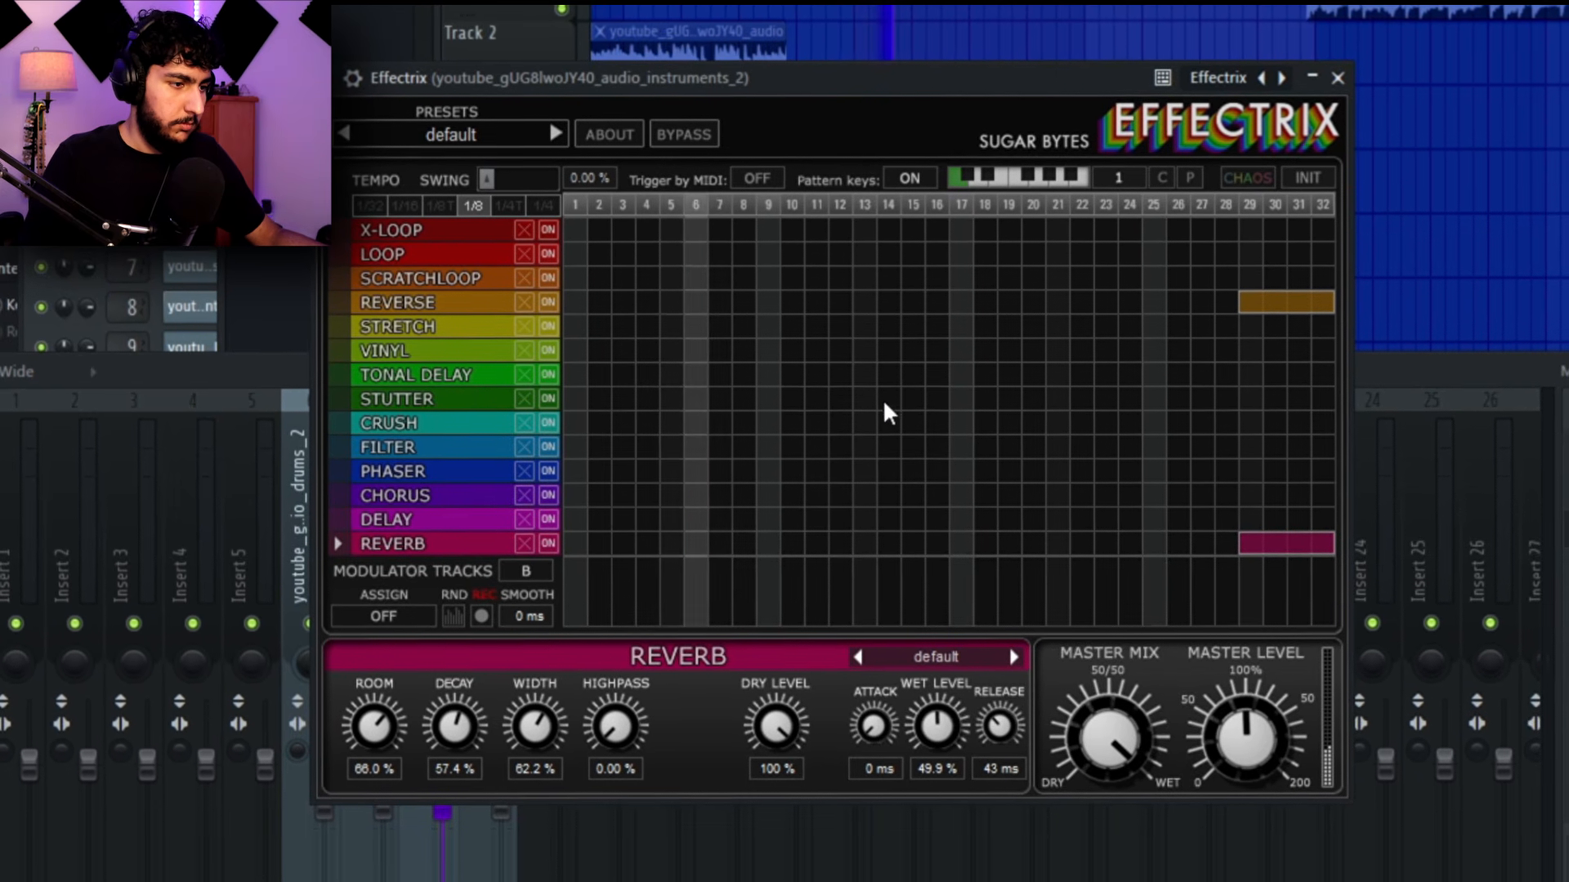
# Try Stutter blocks on steps 13 and 25 and a Vinyl block on step 9, removing each one
pyautogui.click(864, 398)
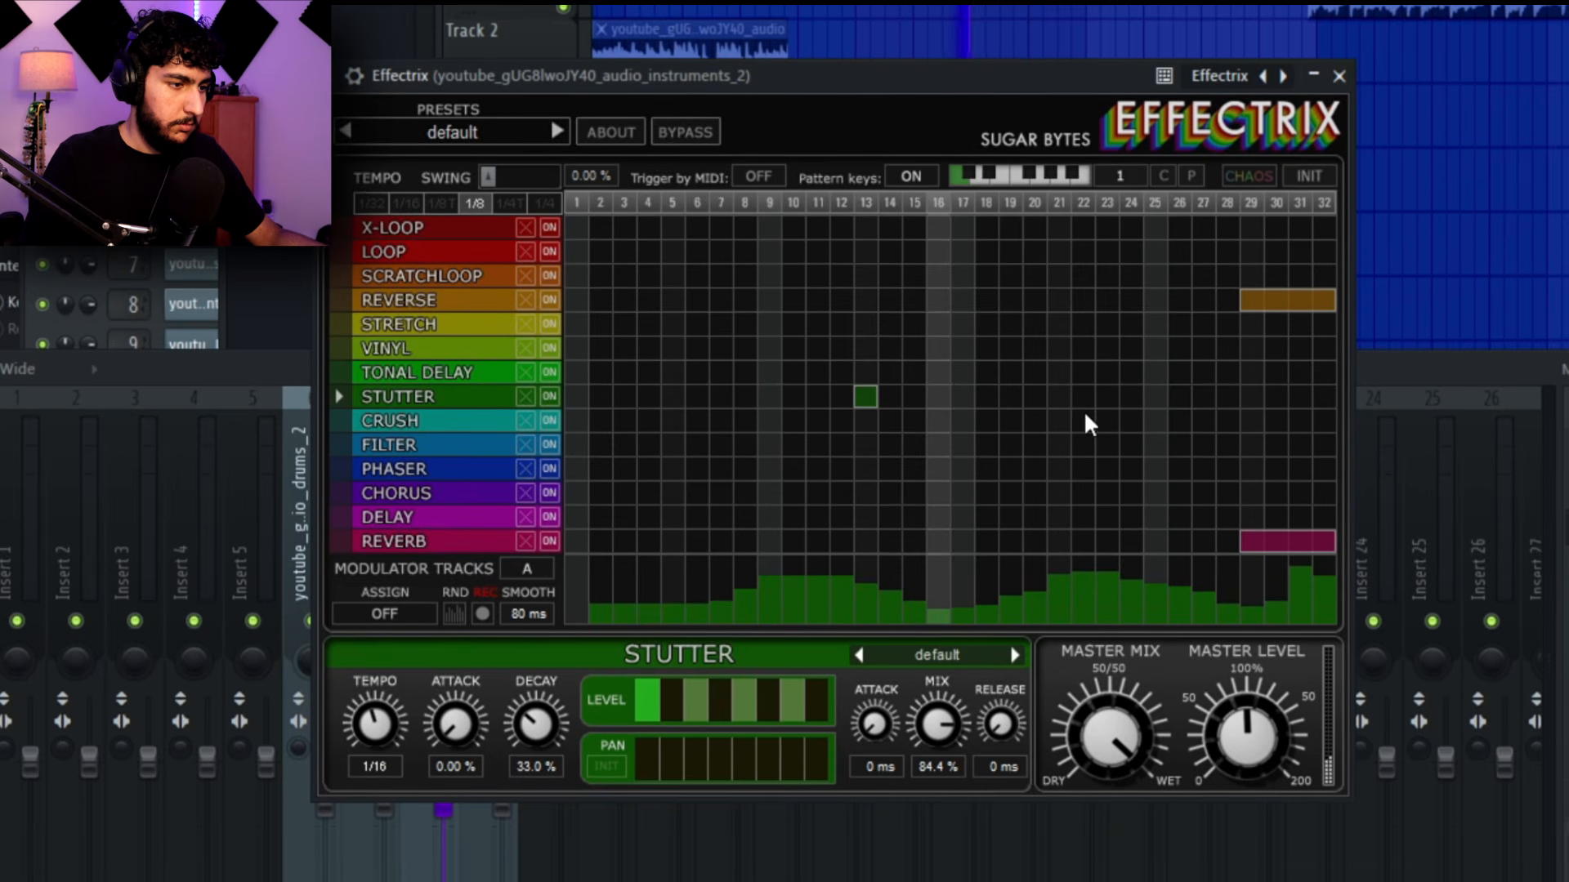
pyautogui.rightClick(867, 398)
pyautogui.click(1154, 398)
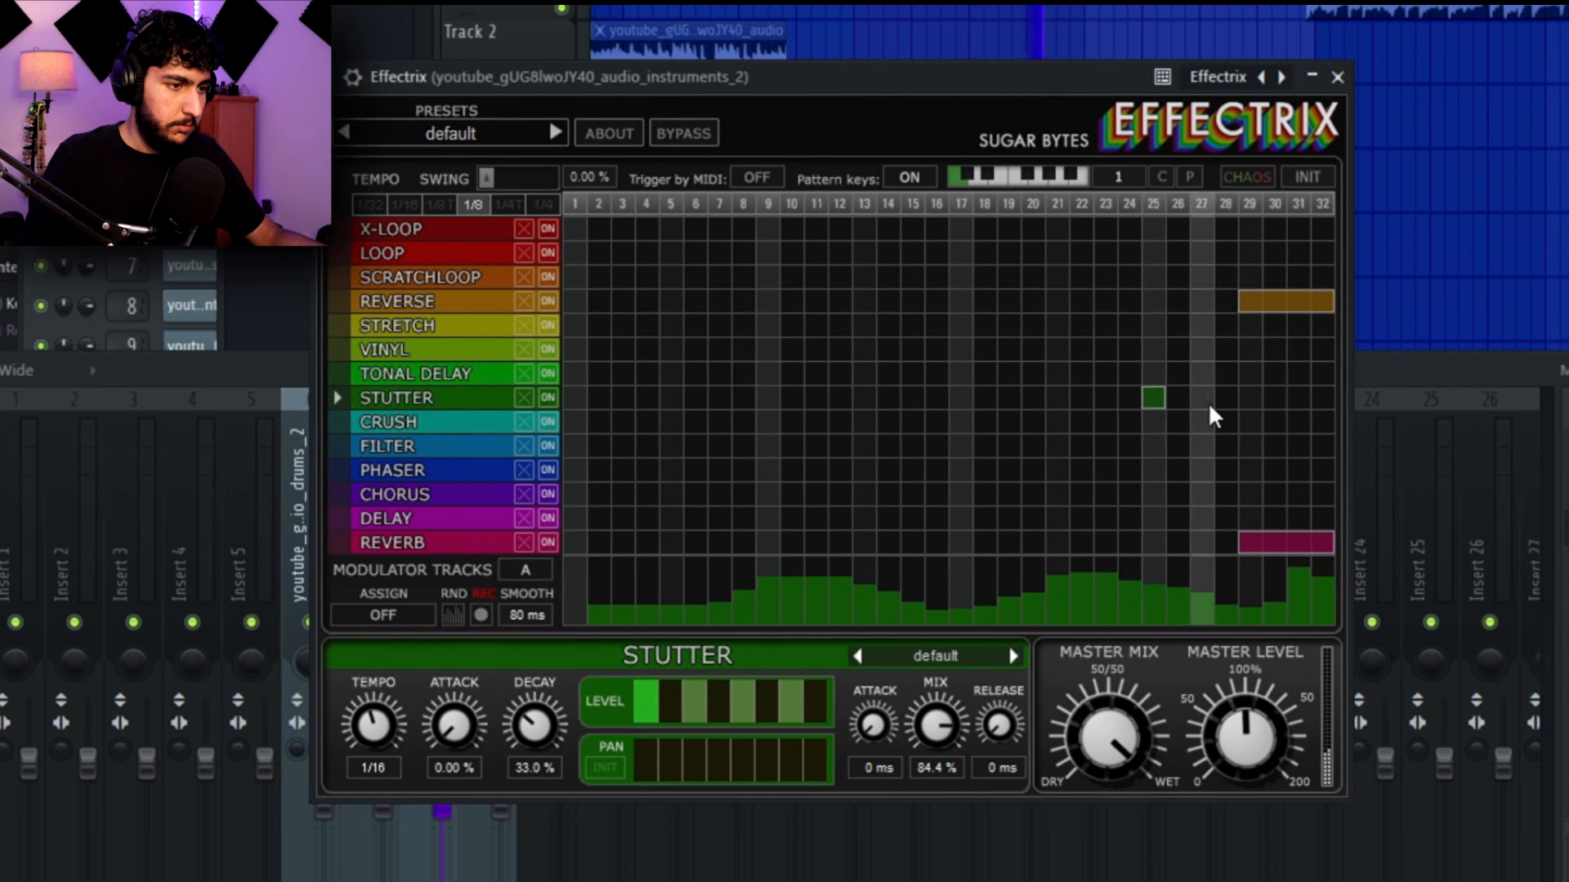
pyautogui.rightClick(1154, 398)
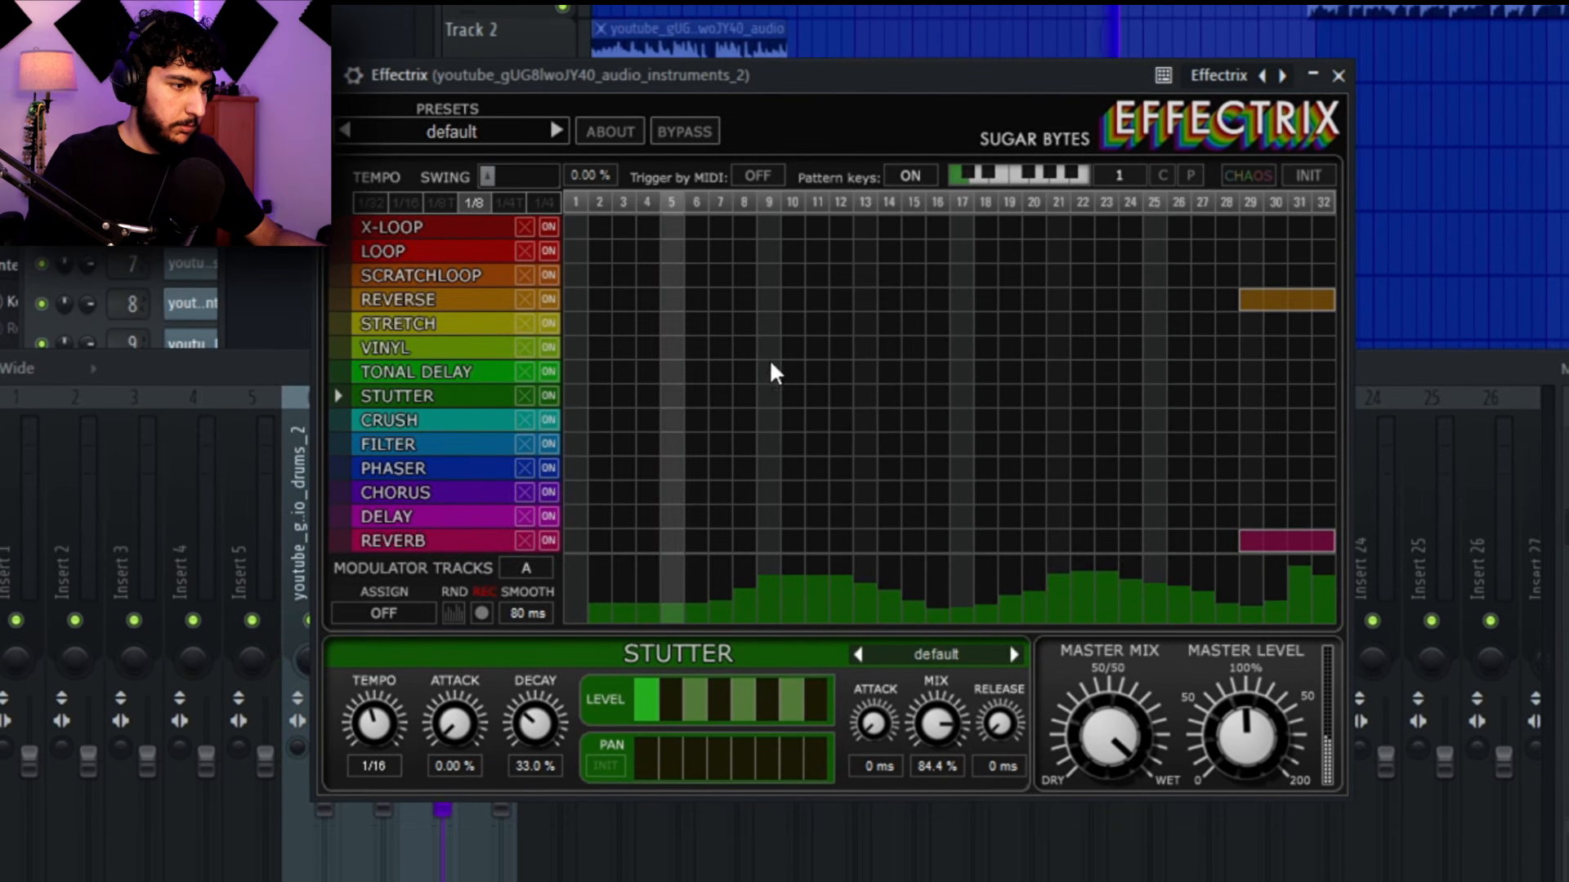
pyautogui.click(769, 350)
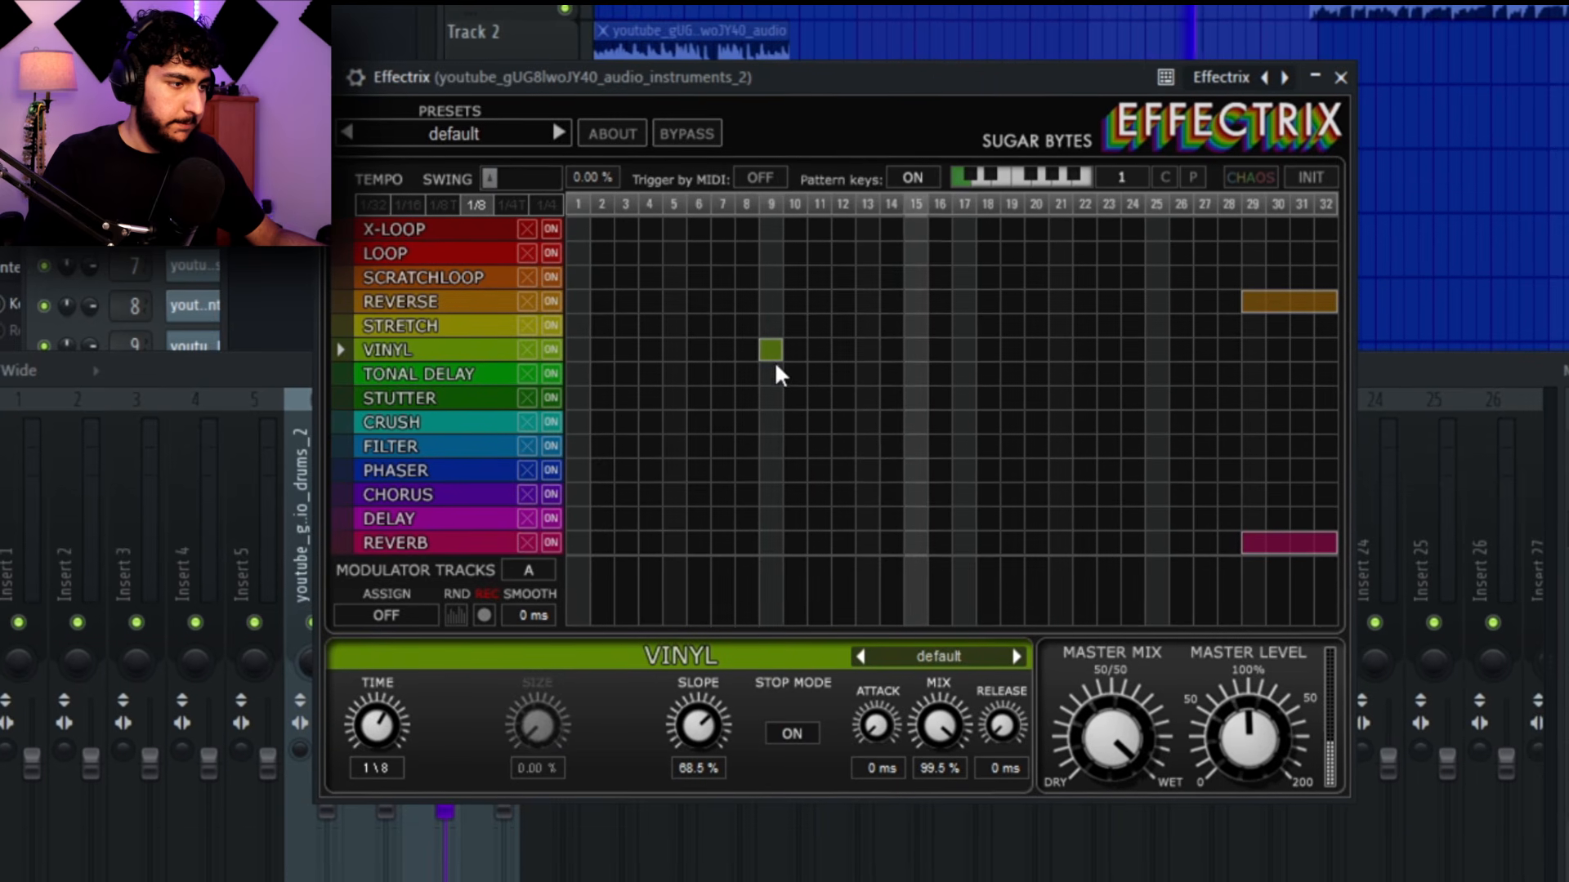
pyautogui.rightClick(773, 351)
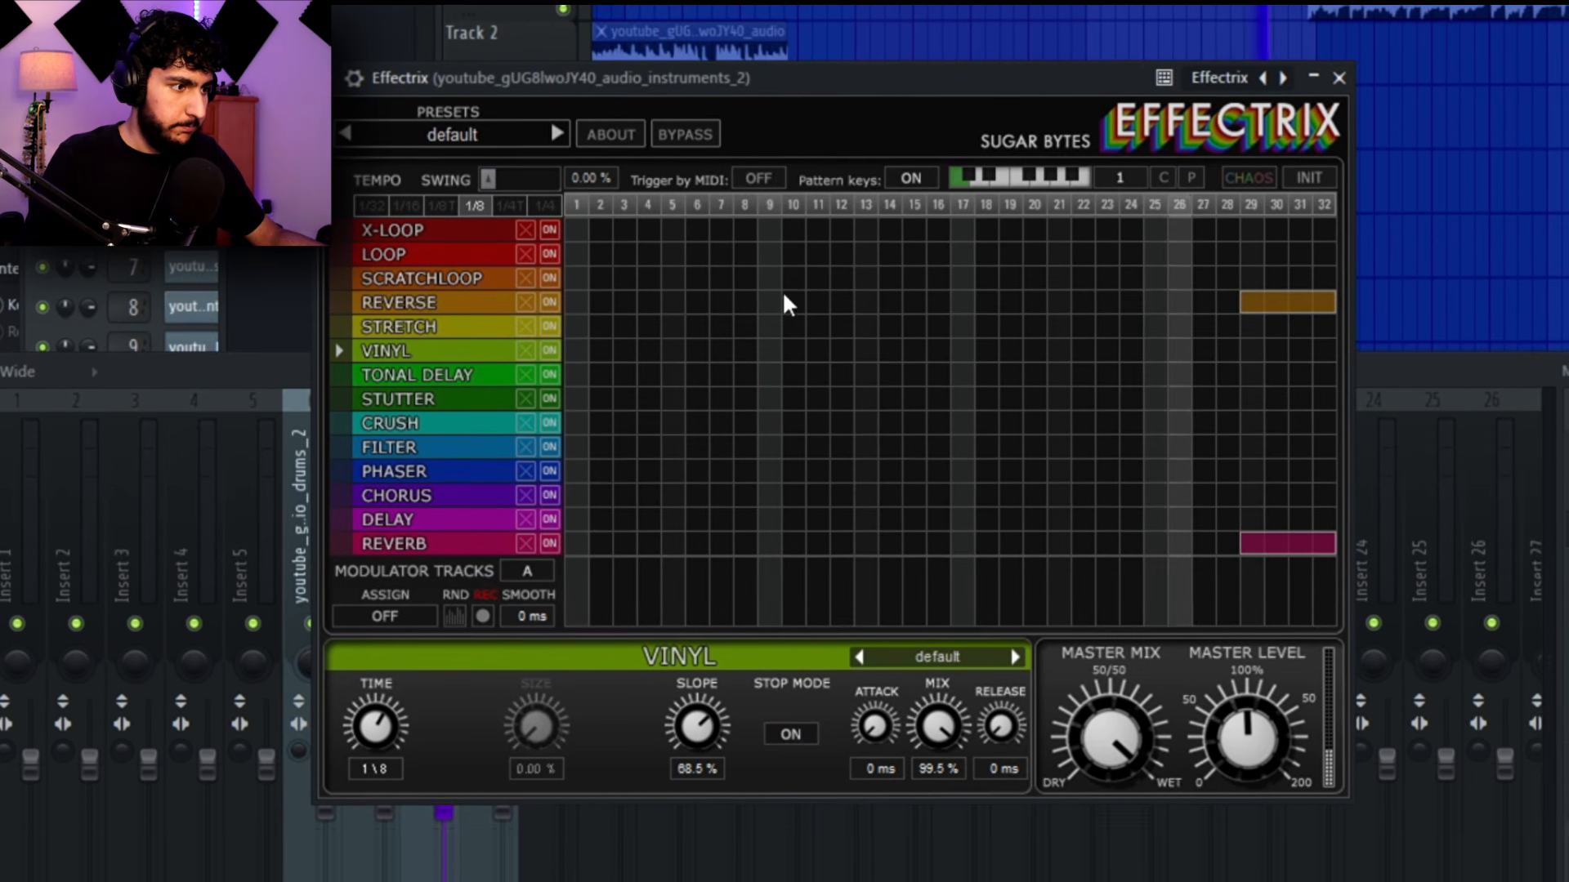
# Place a Phaser block over steps 25 to 28 in the instruments stem's Effectrix sequencer and close the plugin
pyautogui.moveTo(726, 471); pyautogui.dragTo(776, 474)
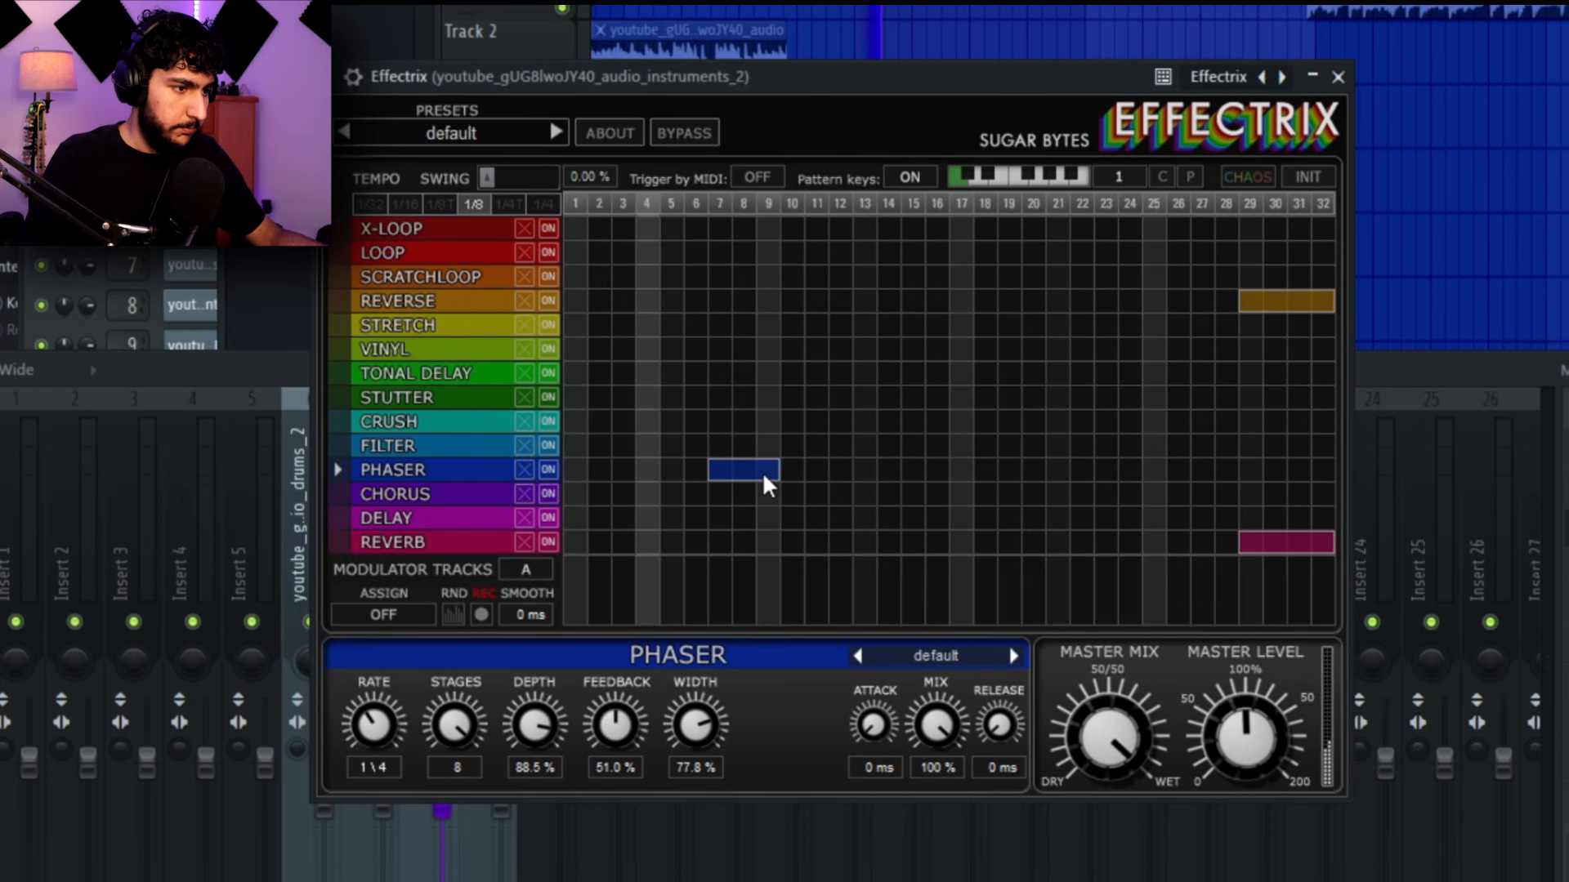
pyautogui.rightClick(750, 469)
pyautogui.click(962, 472)
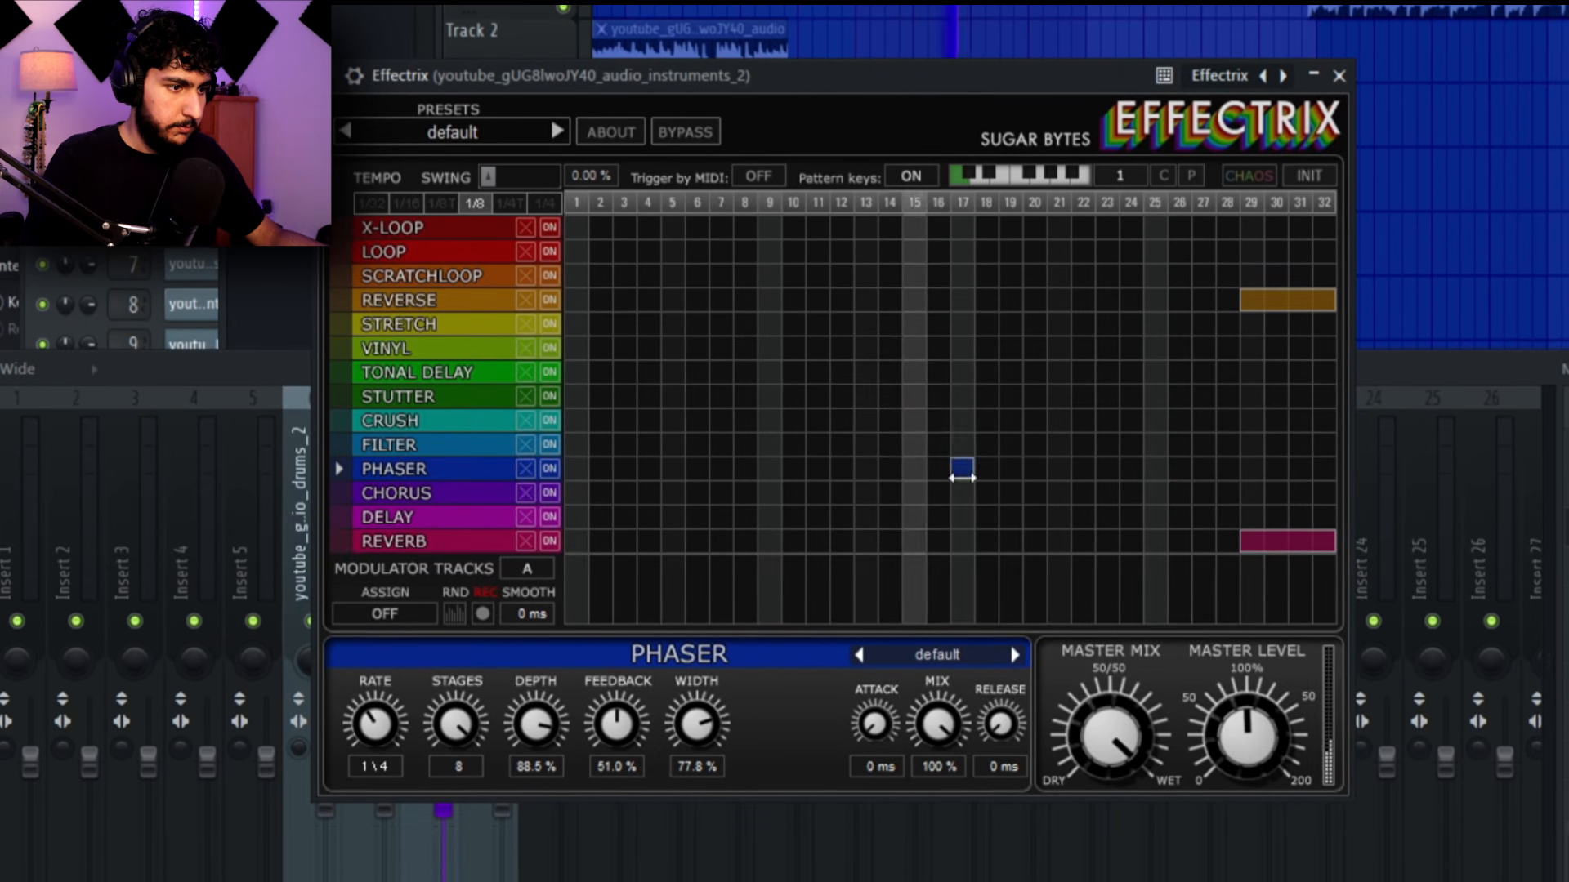
pyautogui.rightClick(964, 472)
pyautogui.moveTo(1155, 470); pyautogui.dragTo(1232, 471)
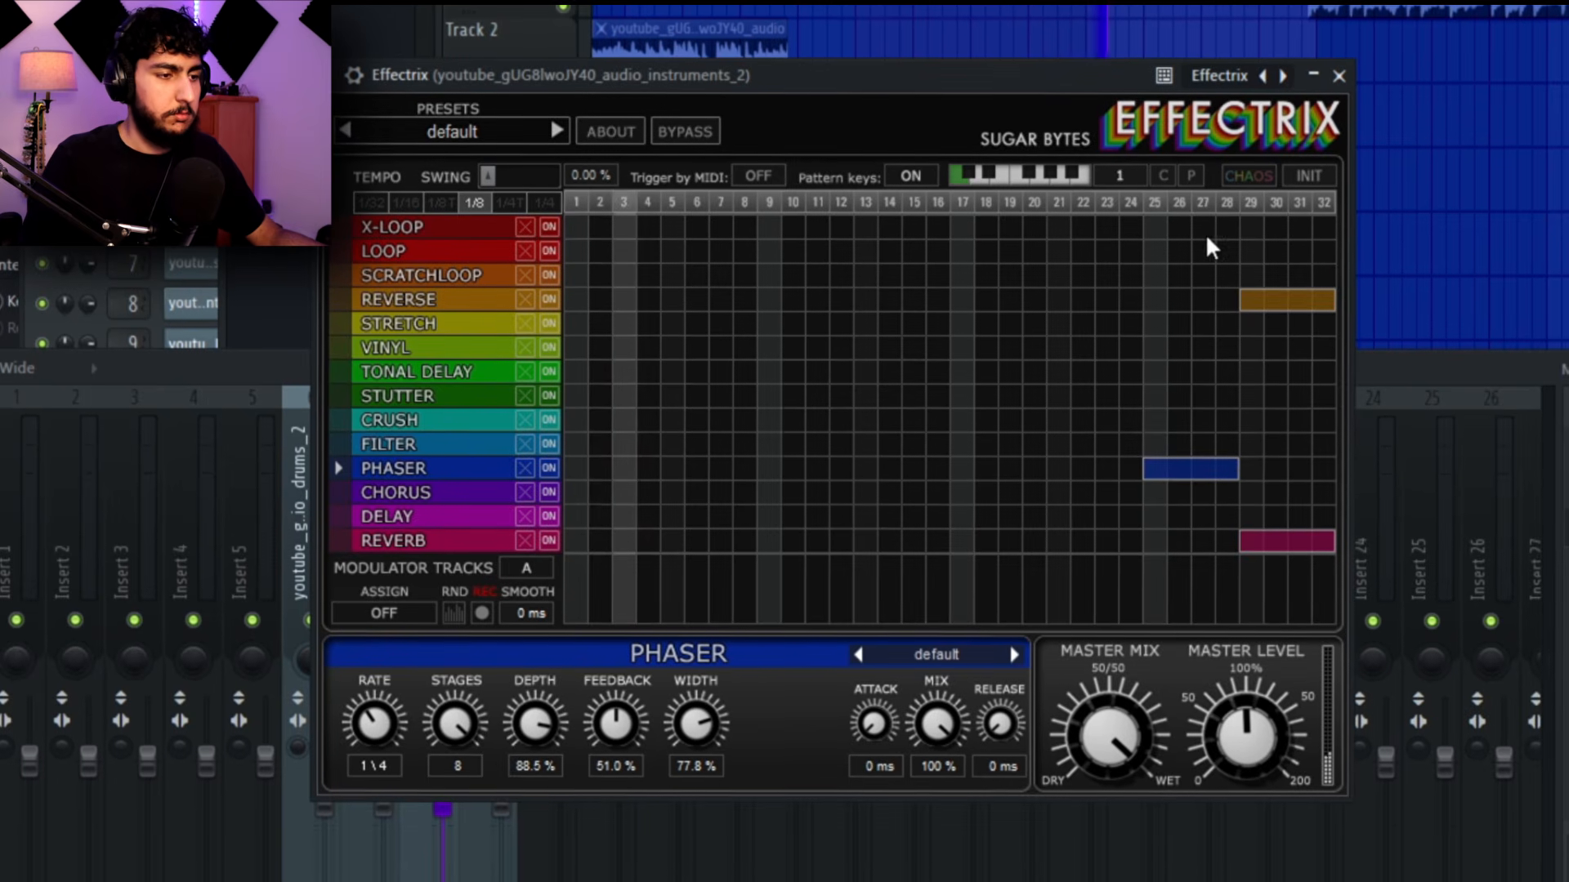
pyautogui.click(1275, 301)
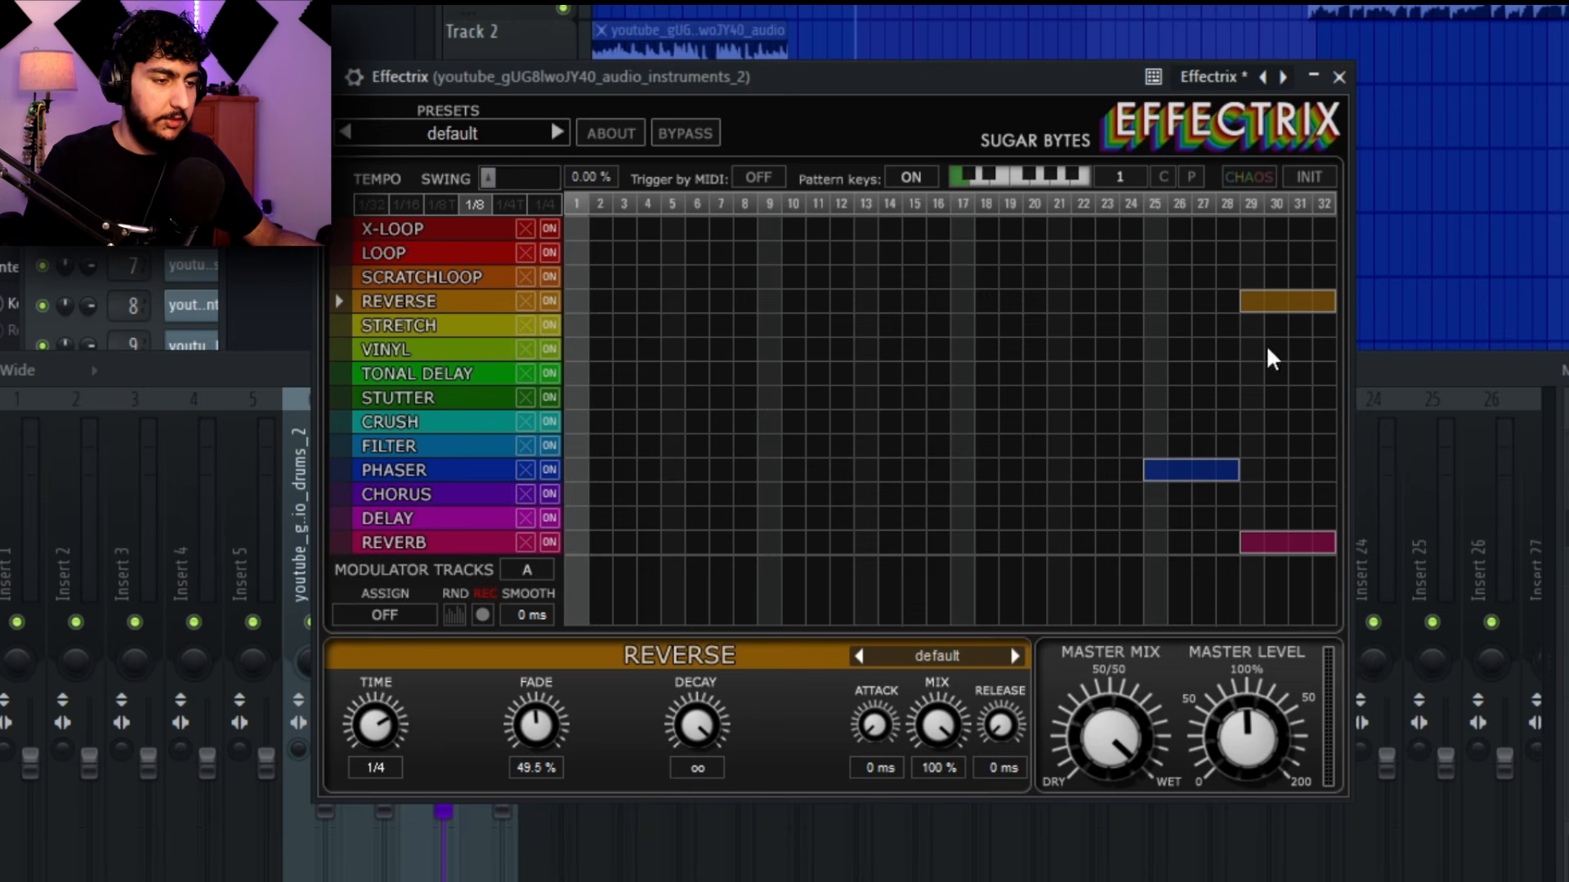
pyautogui.click(1338, 76)
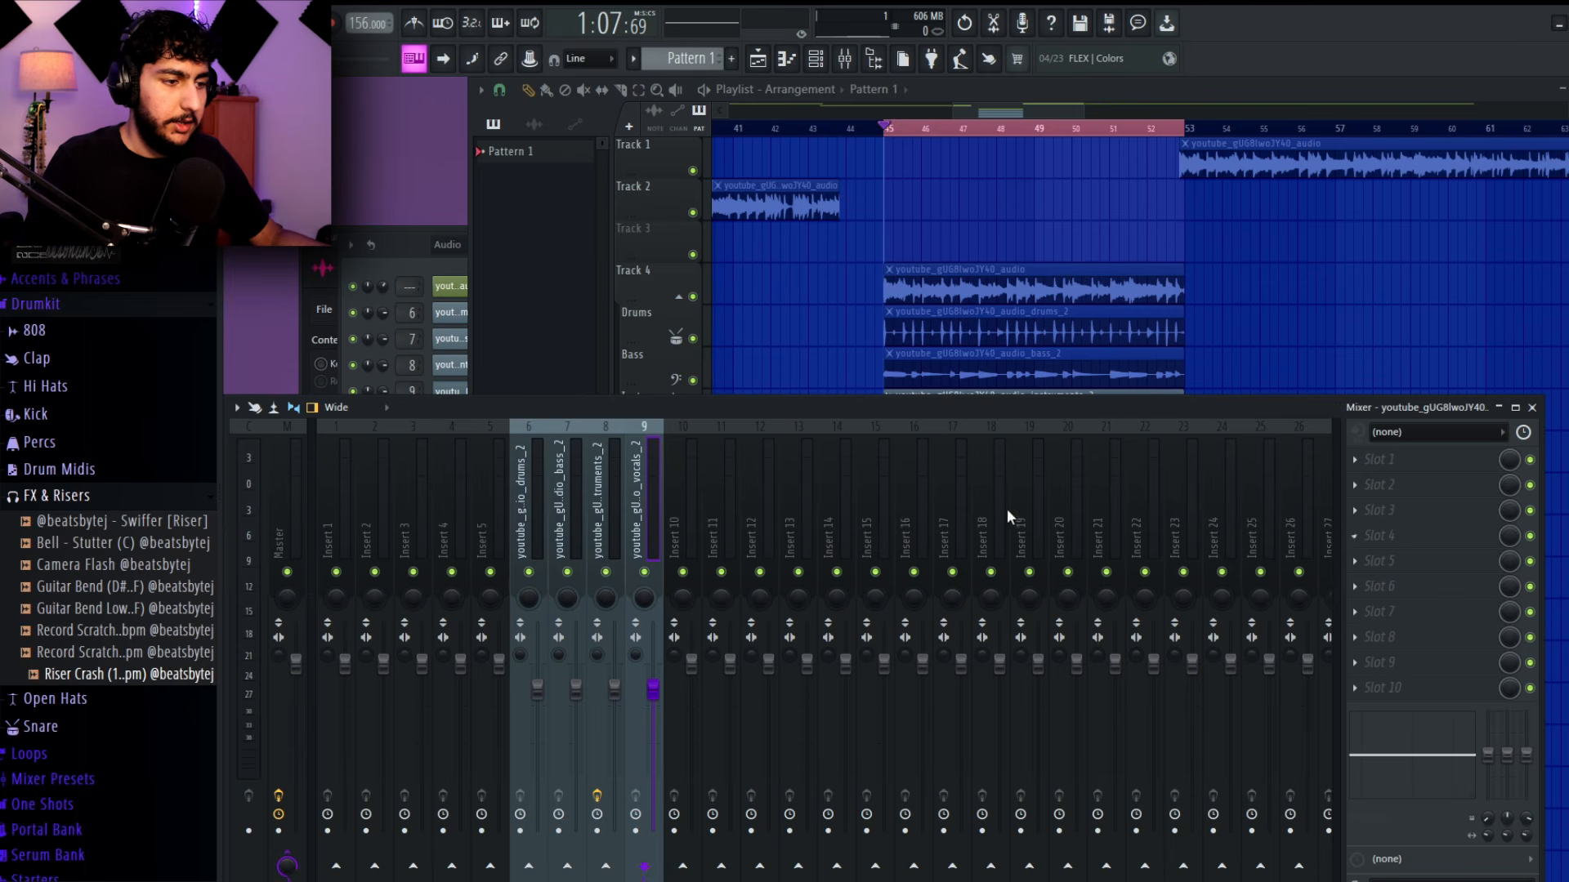
# Load Fruity Parametric EQ 2 on the instruments stem's mixer track and lower band 7 at about 2713 Hz during playback
pyautogui.click(1390, 554)
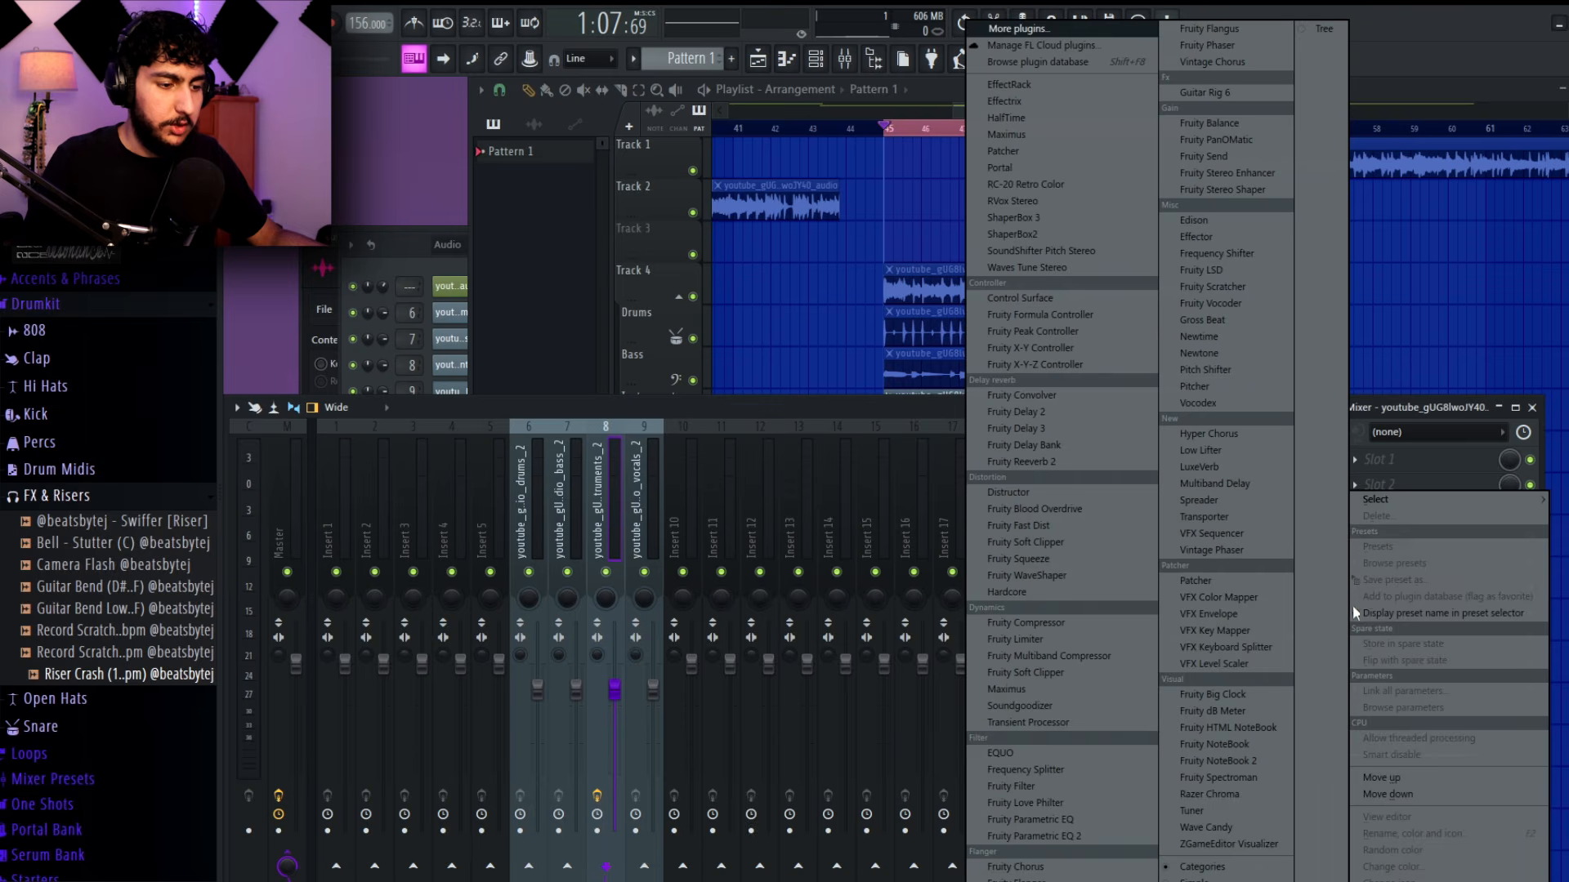
pyautogui.click(1108, 835)
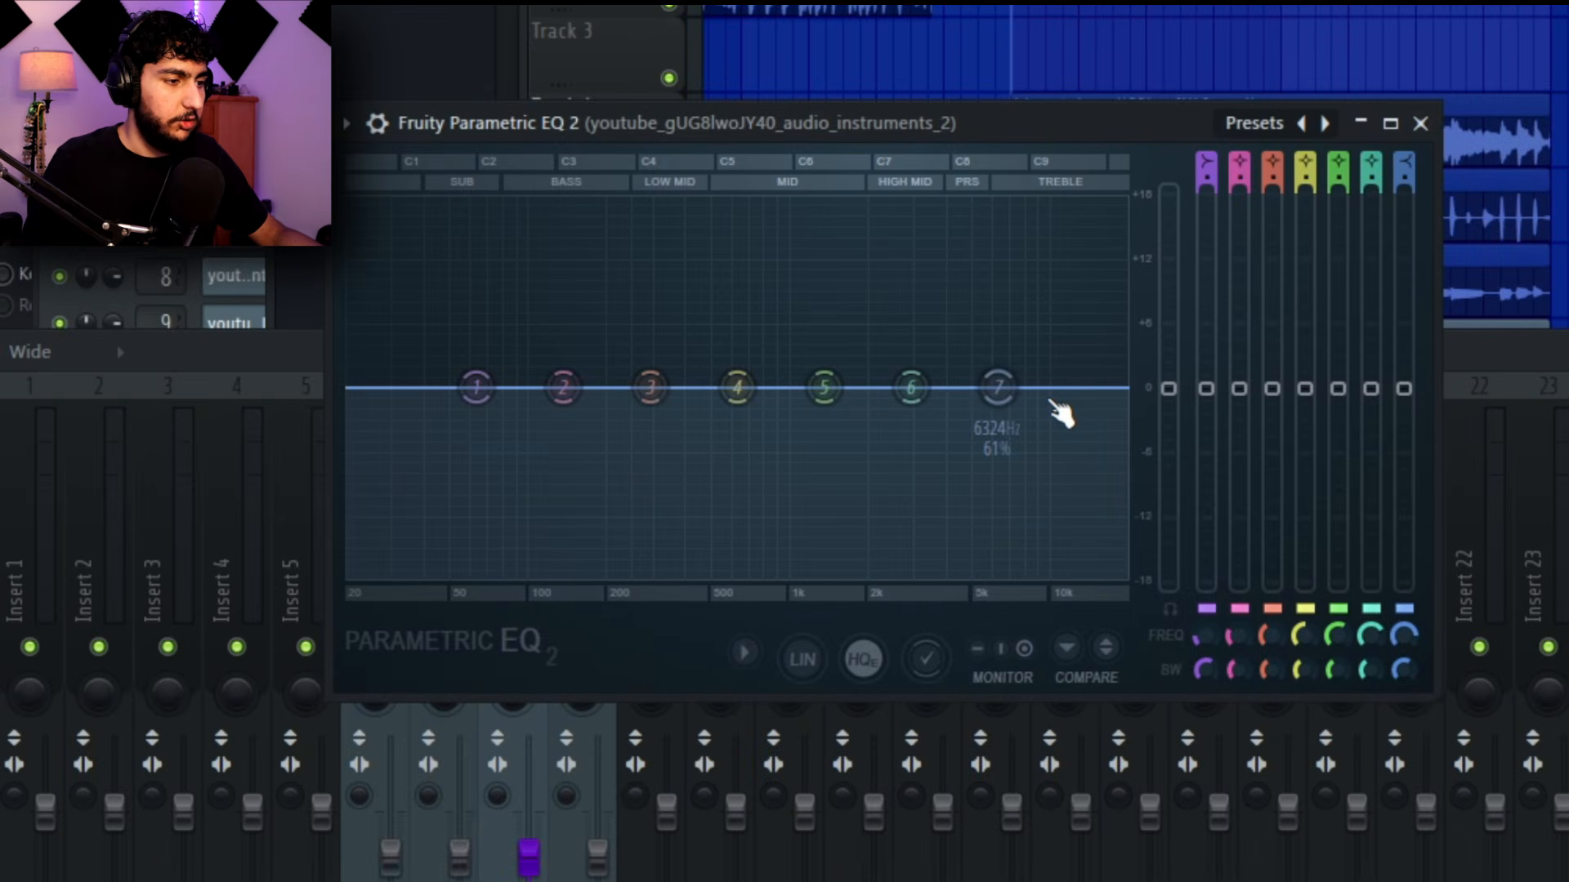
pyautogui.press('space')
pyautogui.moveTo(998, 386); pyautogui.dragTo(902, 446)
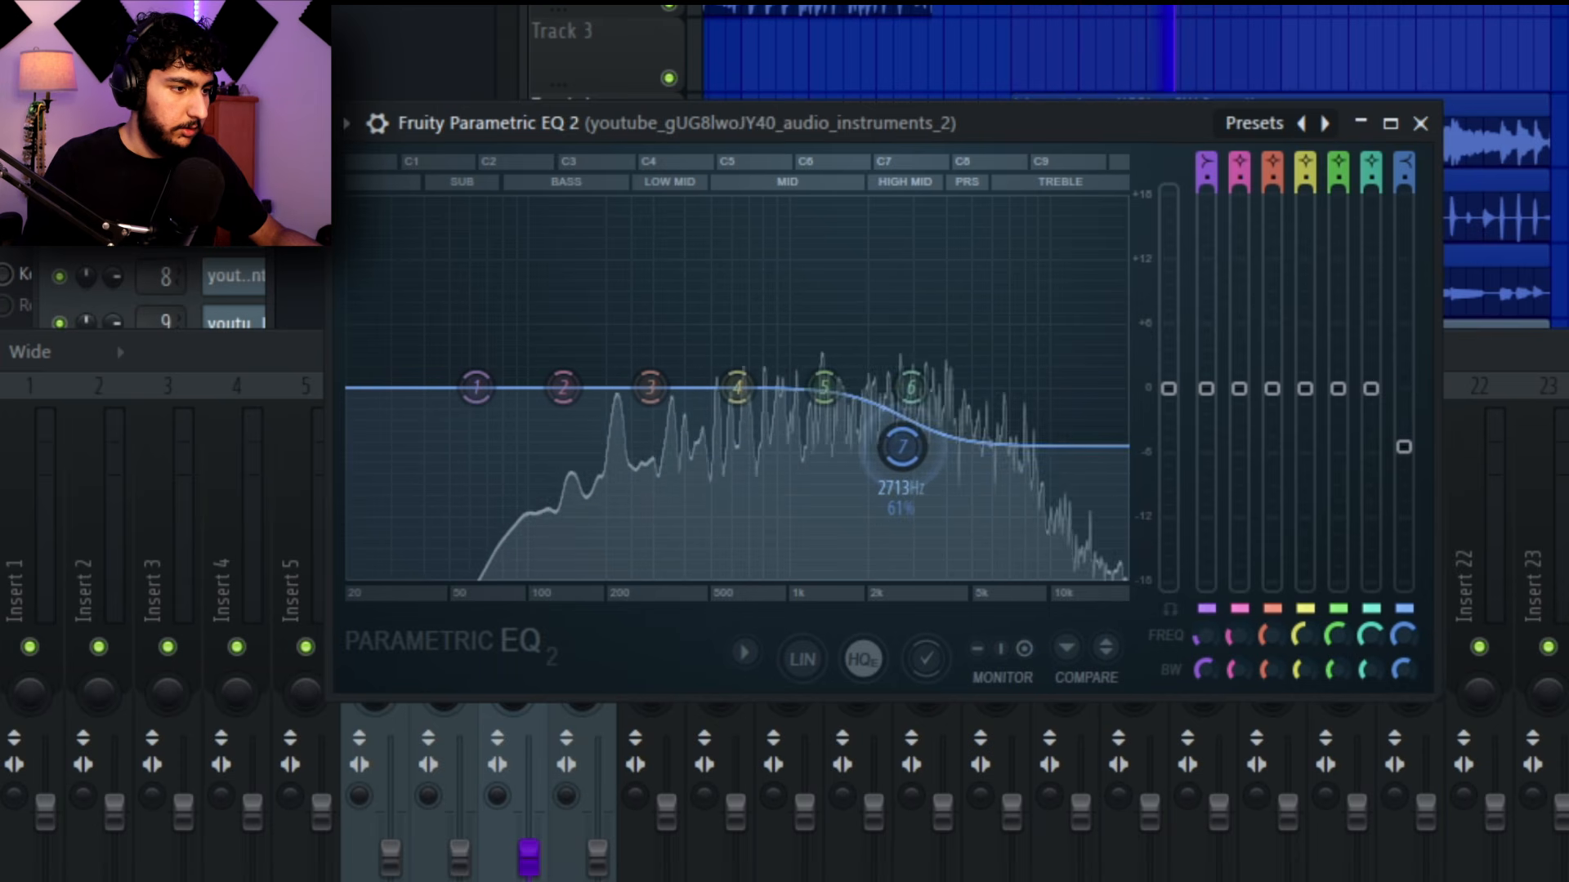
pyautogui.click(1420, 123)
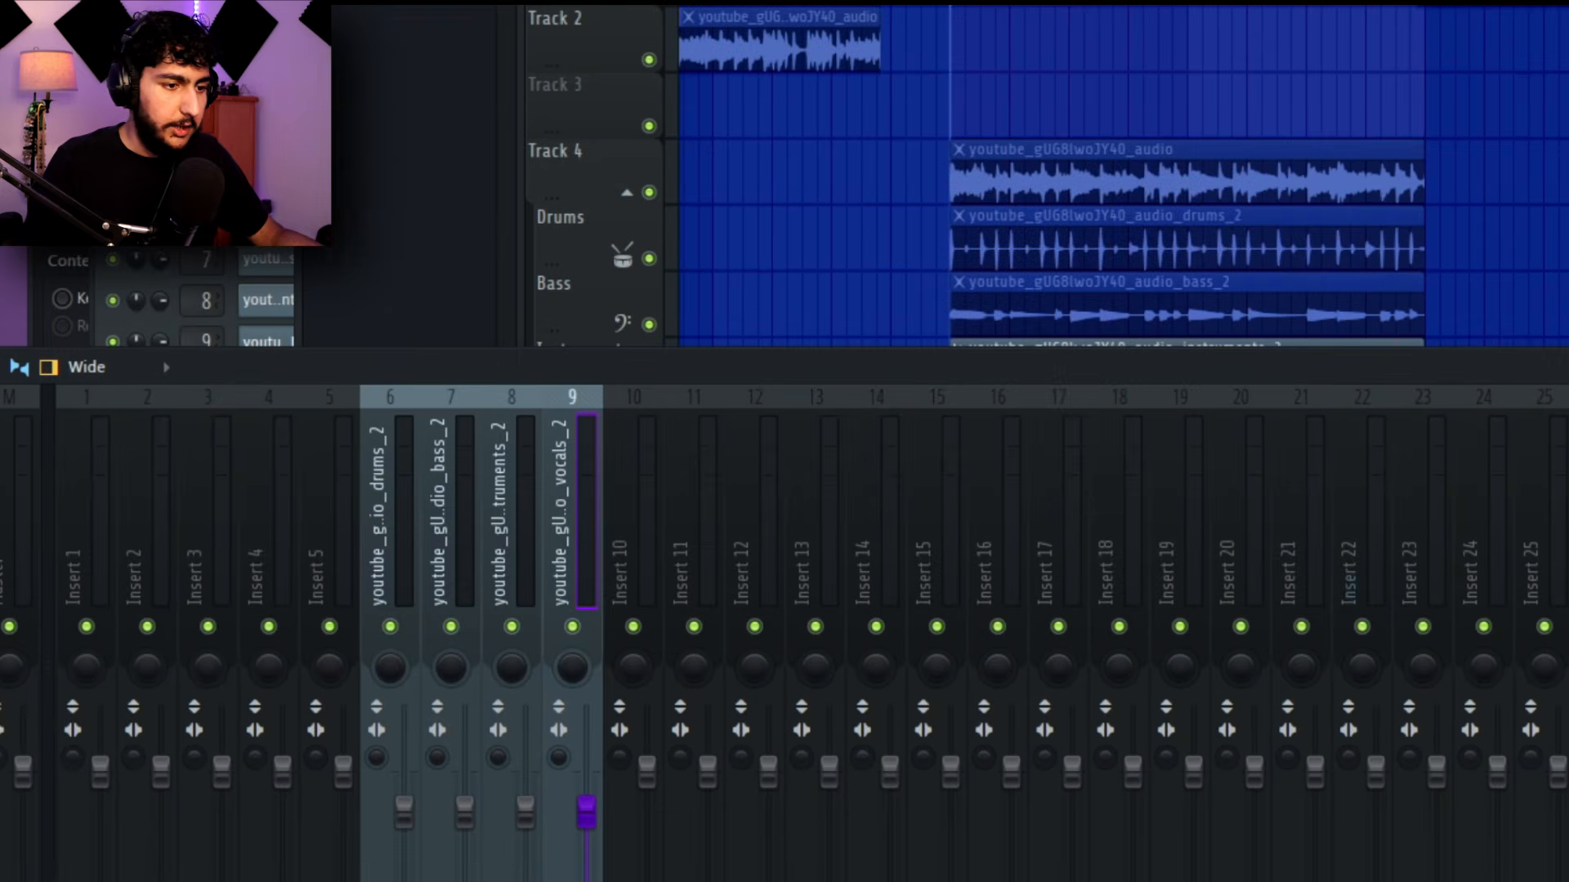
# Load Effectrix on the vocals stem's mixer track and place a Reverb block across all 32 steps
pyautogui.click(1561, 458)
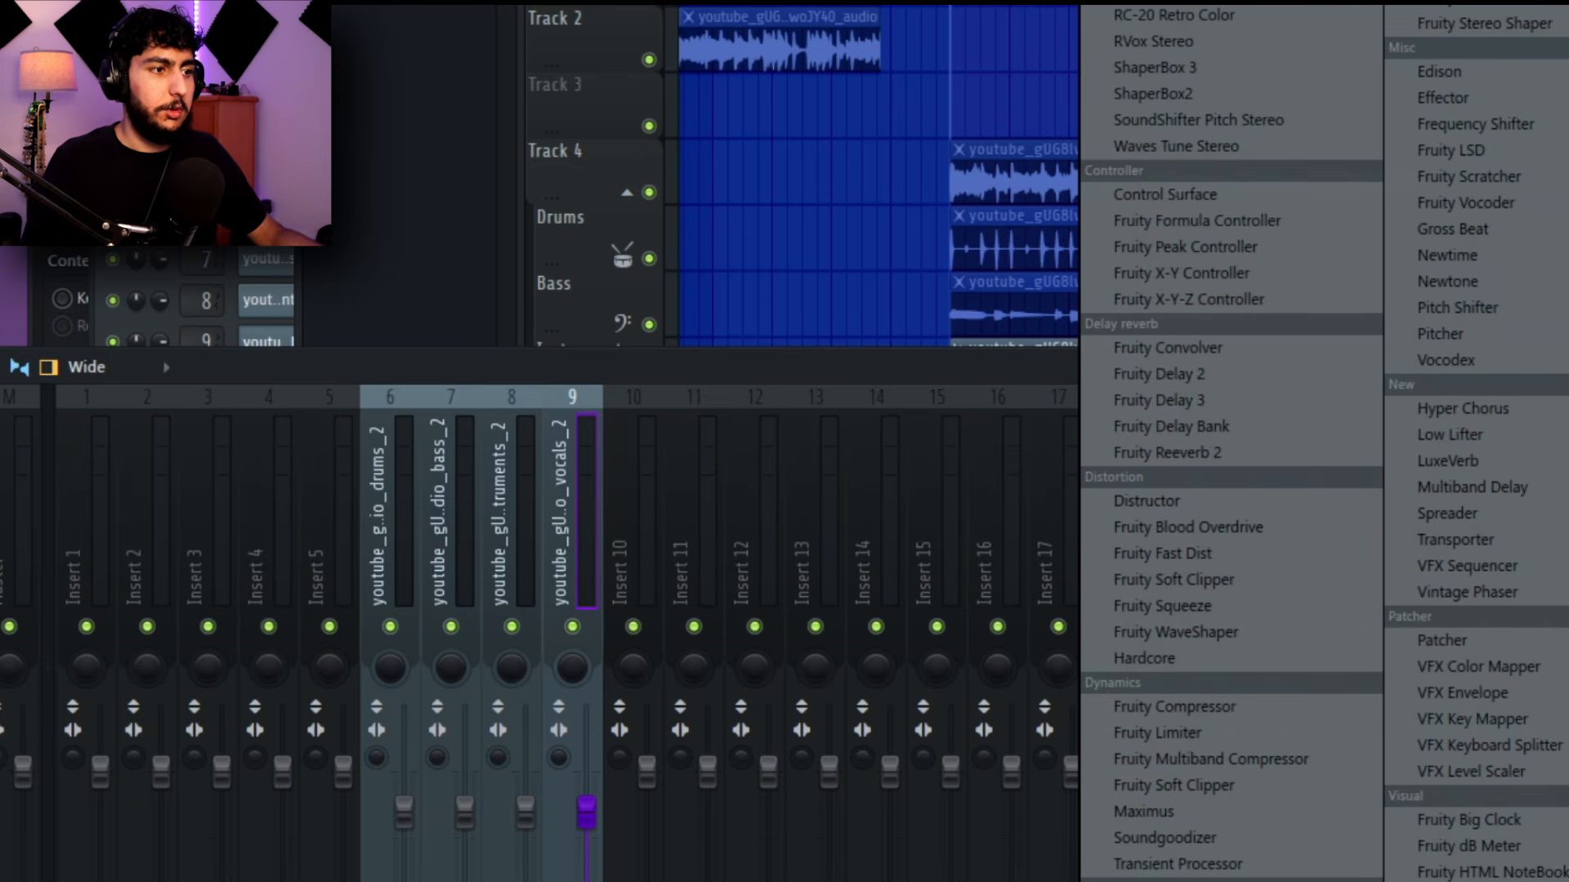
pyautogui.click(1470, 100)
pyautogui.moveTo(740, 196); pyautogui.dragTo(871, 72)
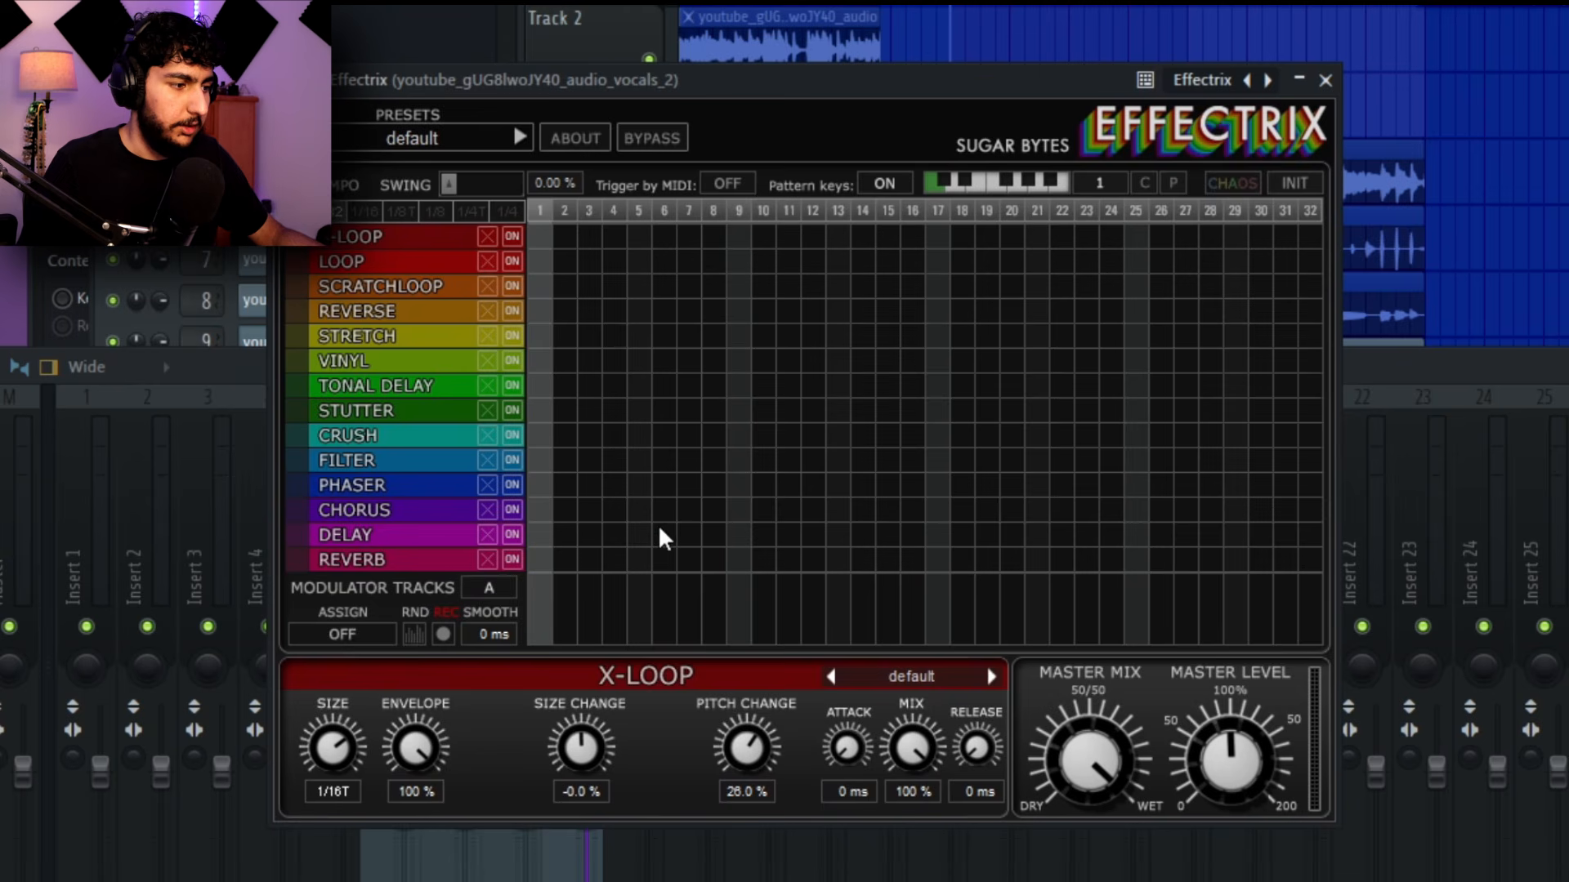
pyautogui.click(543, 563)
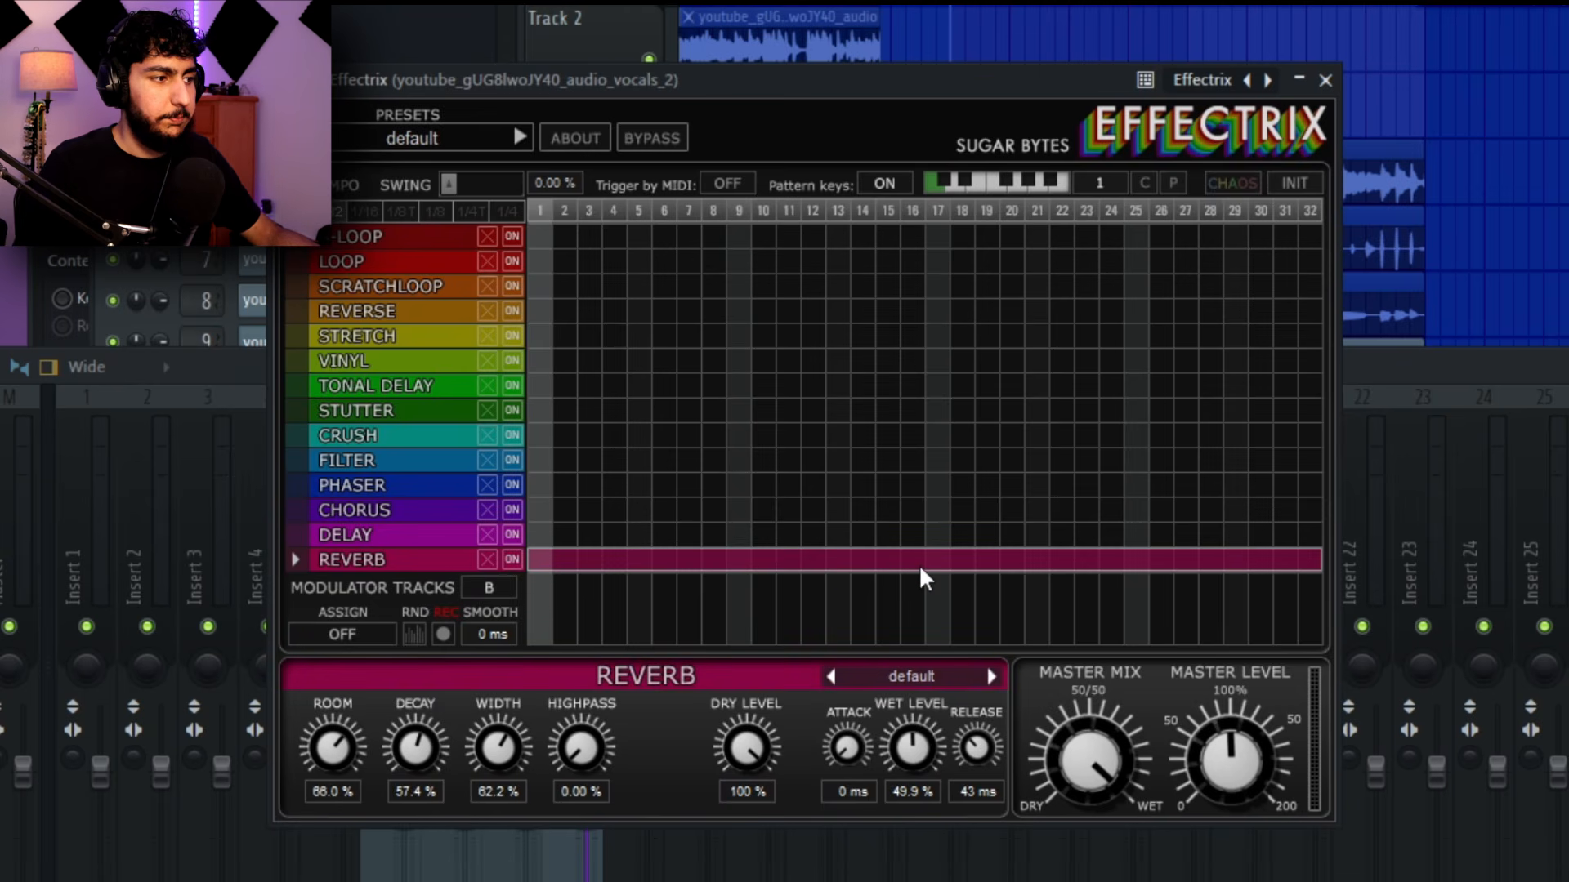
# Play the section, set the vocals stem's Reverb wet level to 37.9% and close Effectrix
pyautogui.press('space')
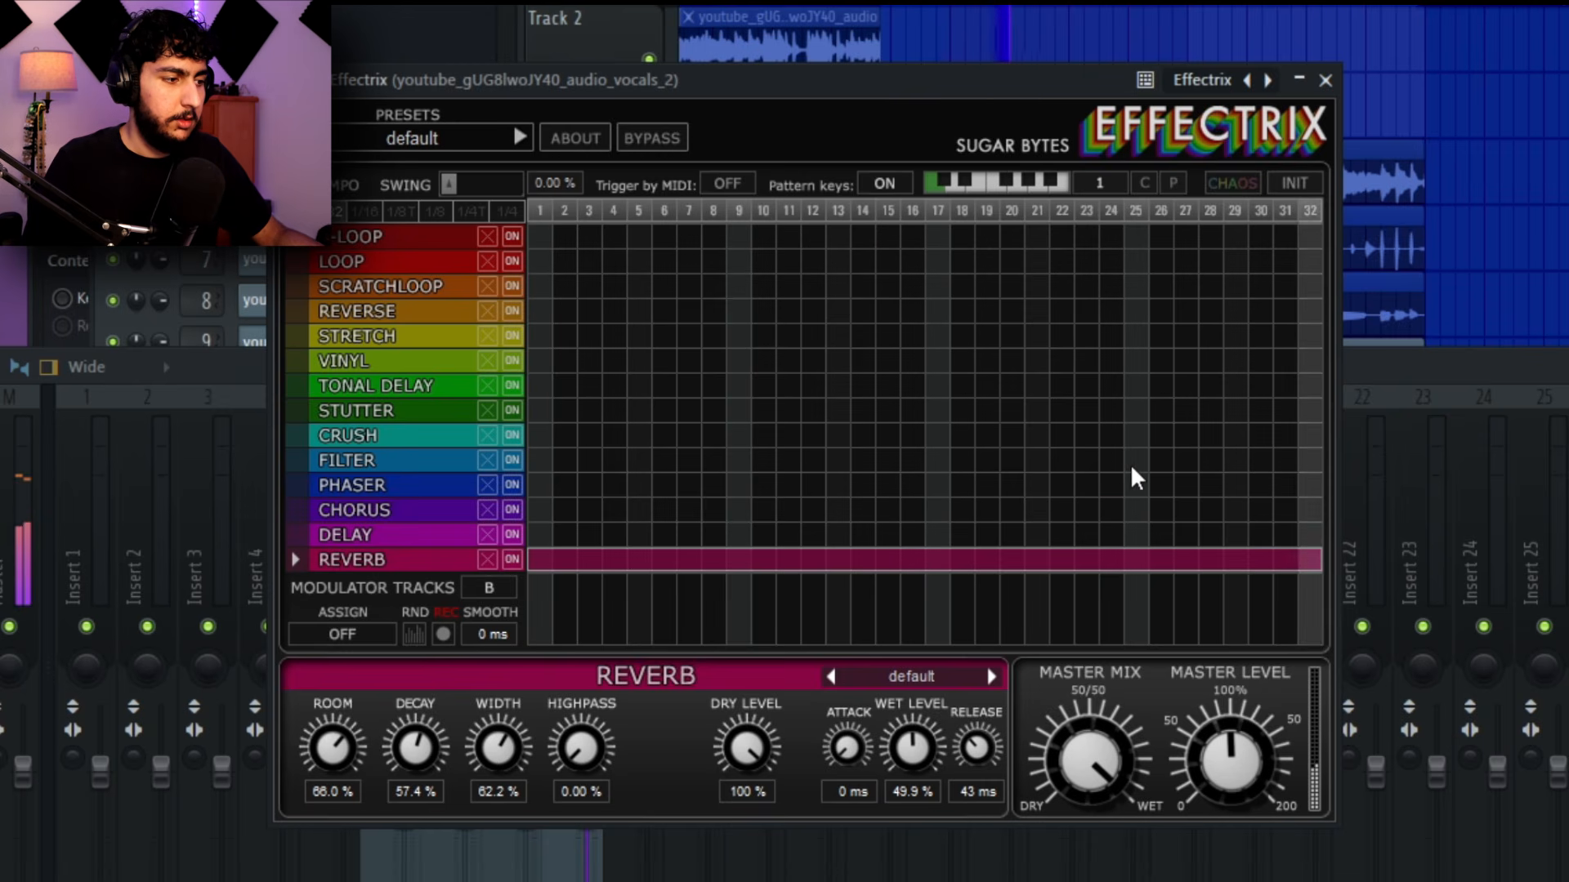
pyautogui.moveTo(925, 743); pyautogui.dragTo(936, 791)
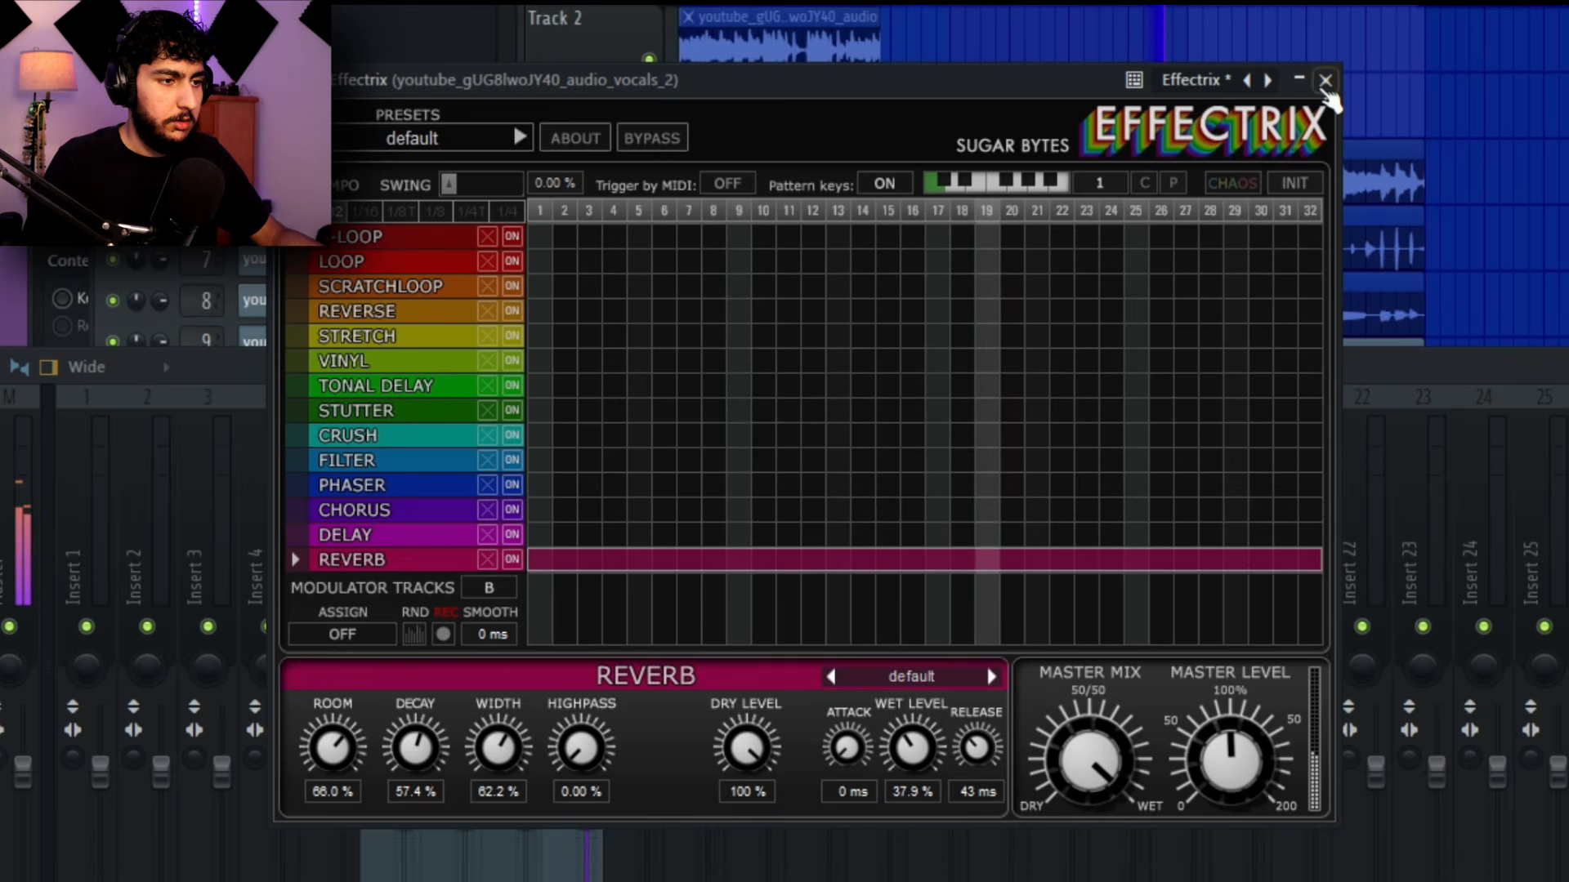
pyautogui.click(1326, 80)
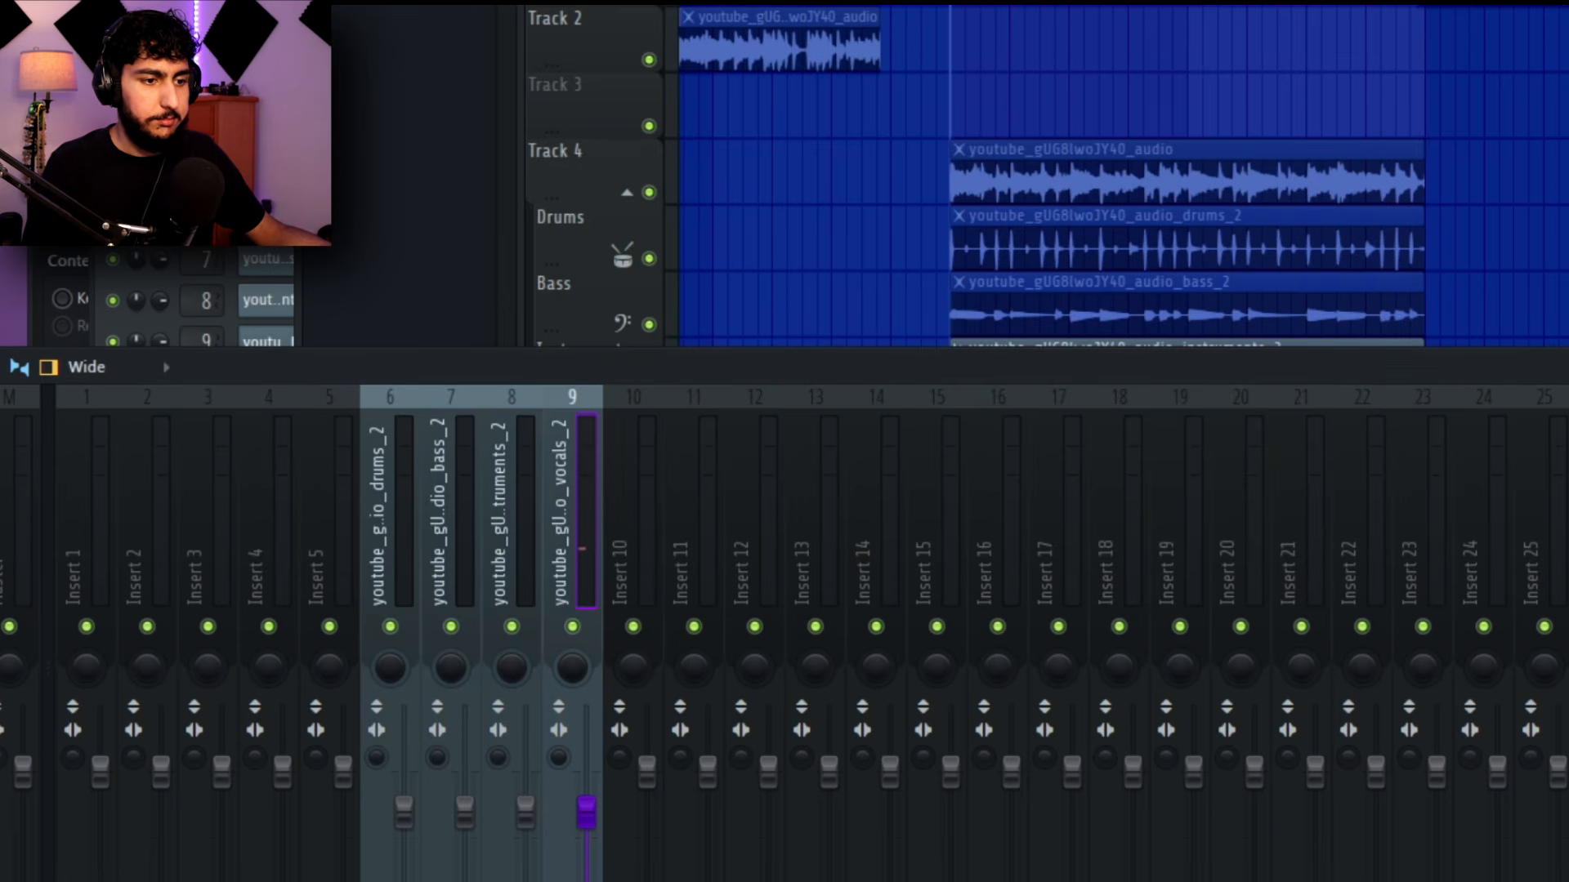
# Load Fruity Parametric EQ 2 on the vocals stem, cut the lows with band 1 and lower the highs with band 7
pyautogui.moveTo(1565, 405)
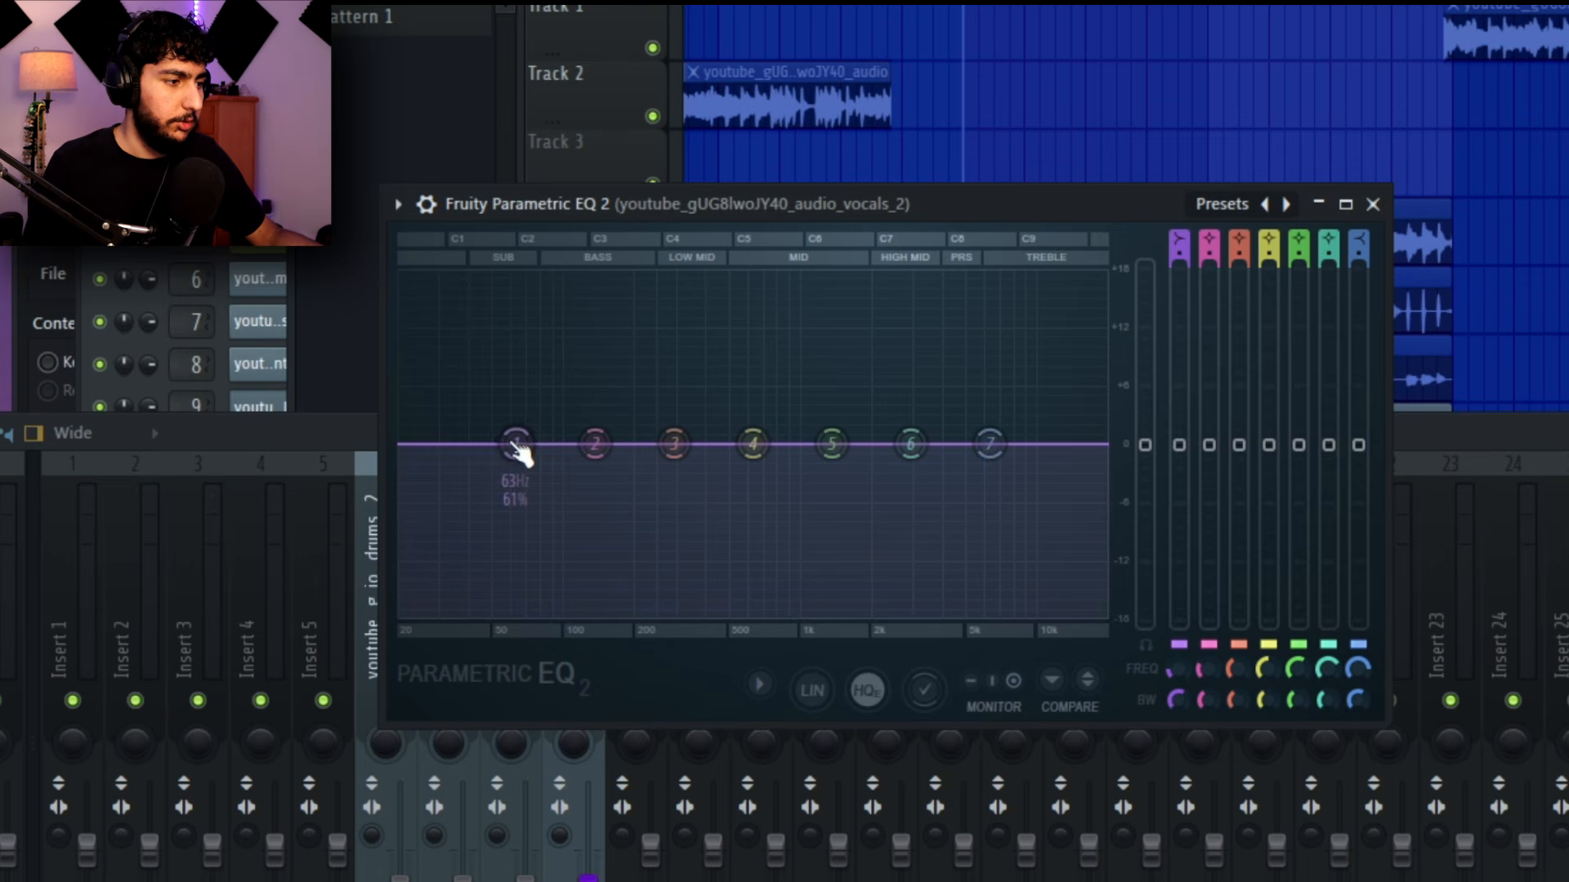
pyautogui.moveTo(515, 444); pyautogui.dragTo(685, 611)
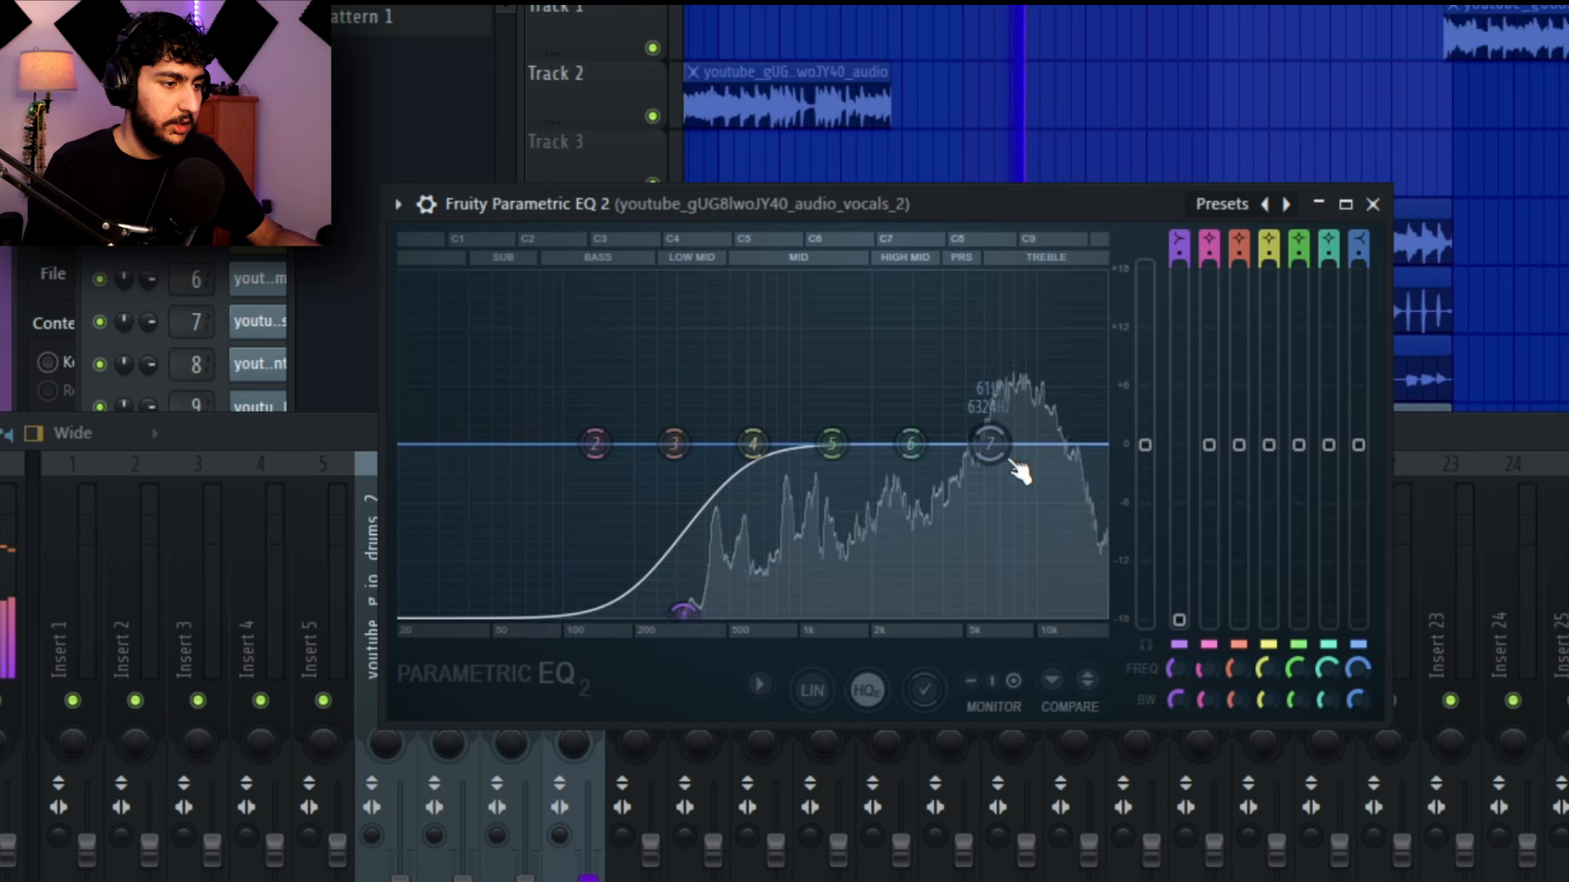
pyautogui.moveTo(989, 445); pyautogui.dragTo(912, 505)
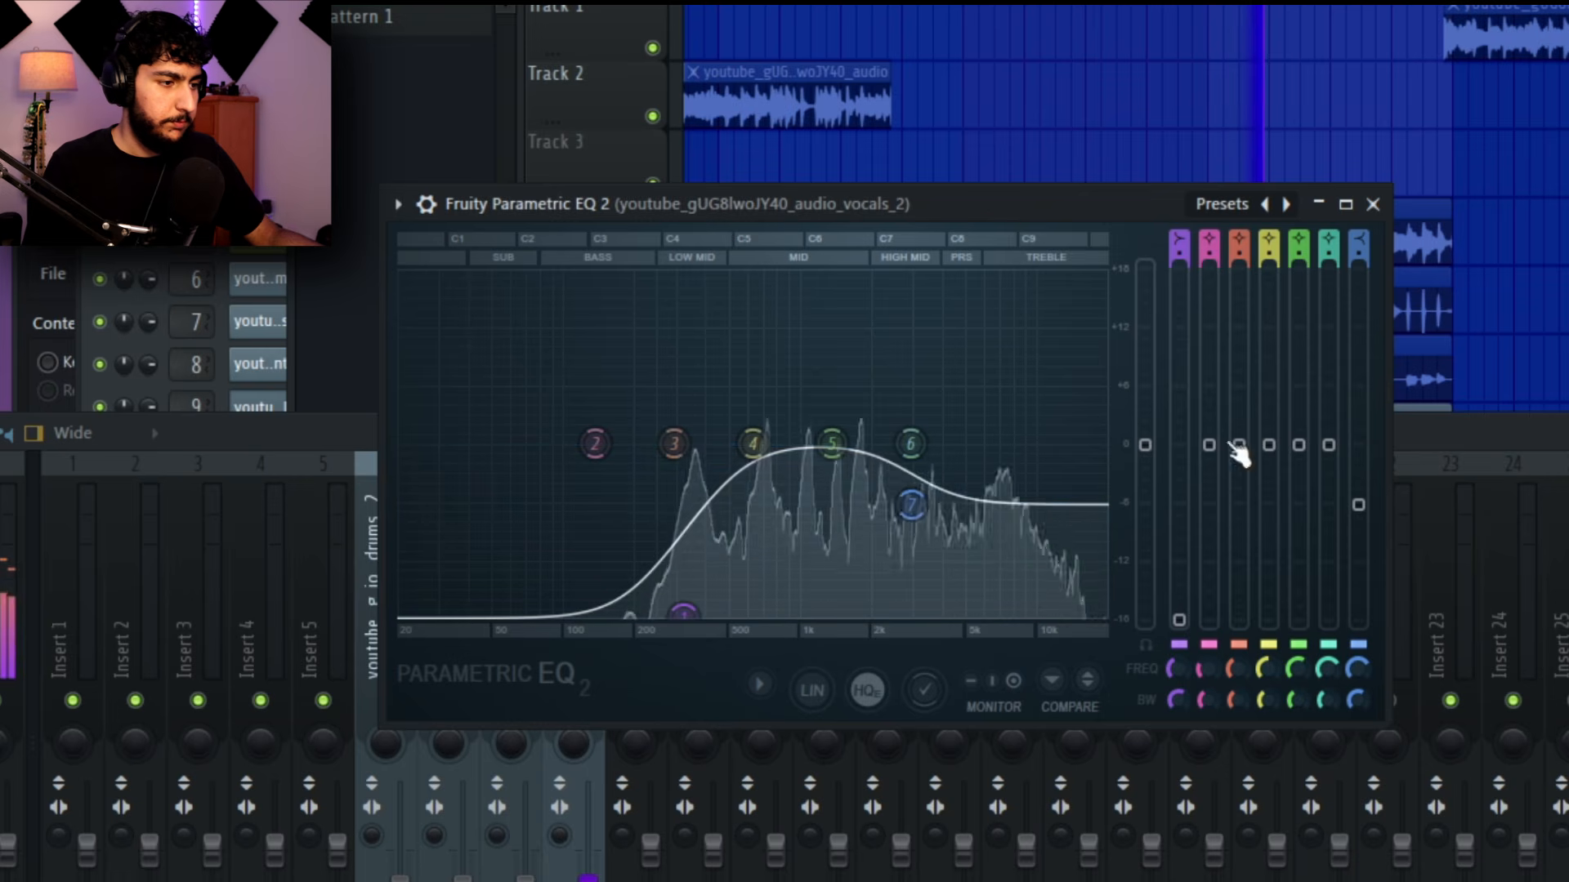
pyautogui.click(1372, 206)
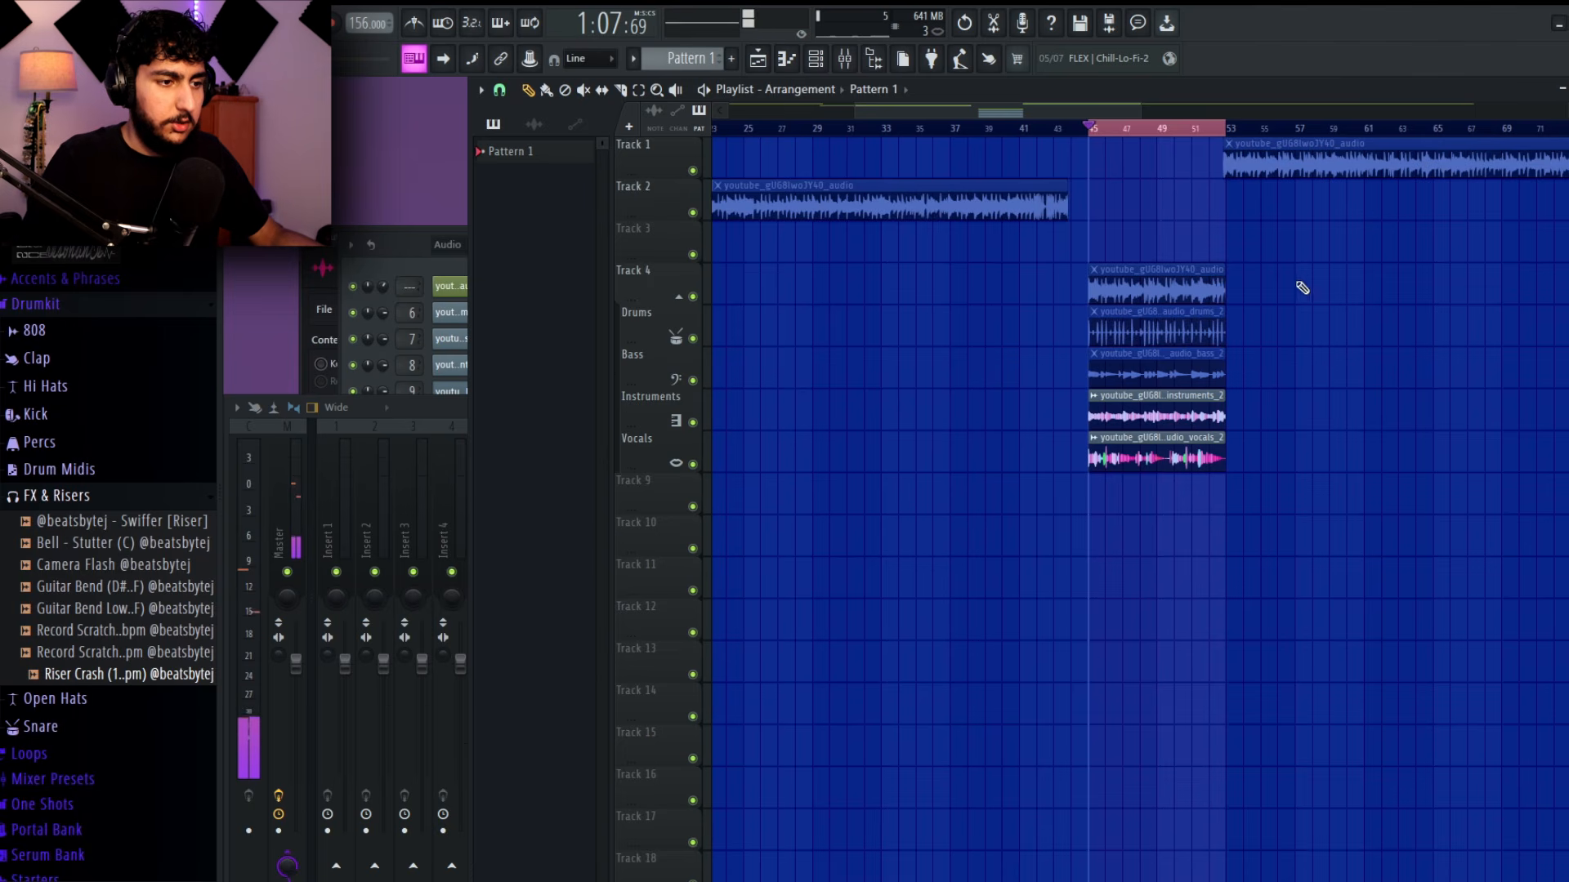
# Stop playback and place Pattern 1 on Track 10, extended over bars 45 to 52 beneath the stems
pyautogui.moveTo(1303, 287); pyautogui.dragTo(1120, 351)
pyautogui.scroll(3, 788, 272)
pyautogui.press('space')
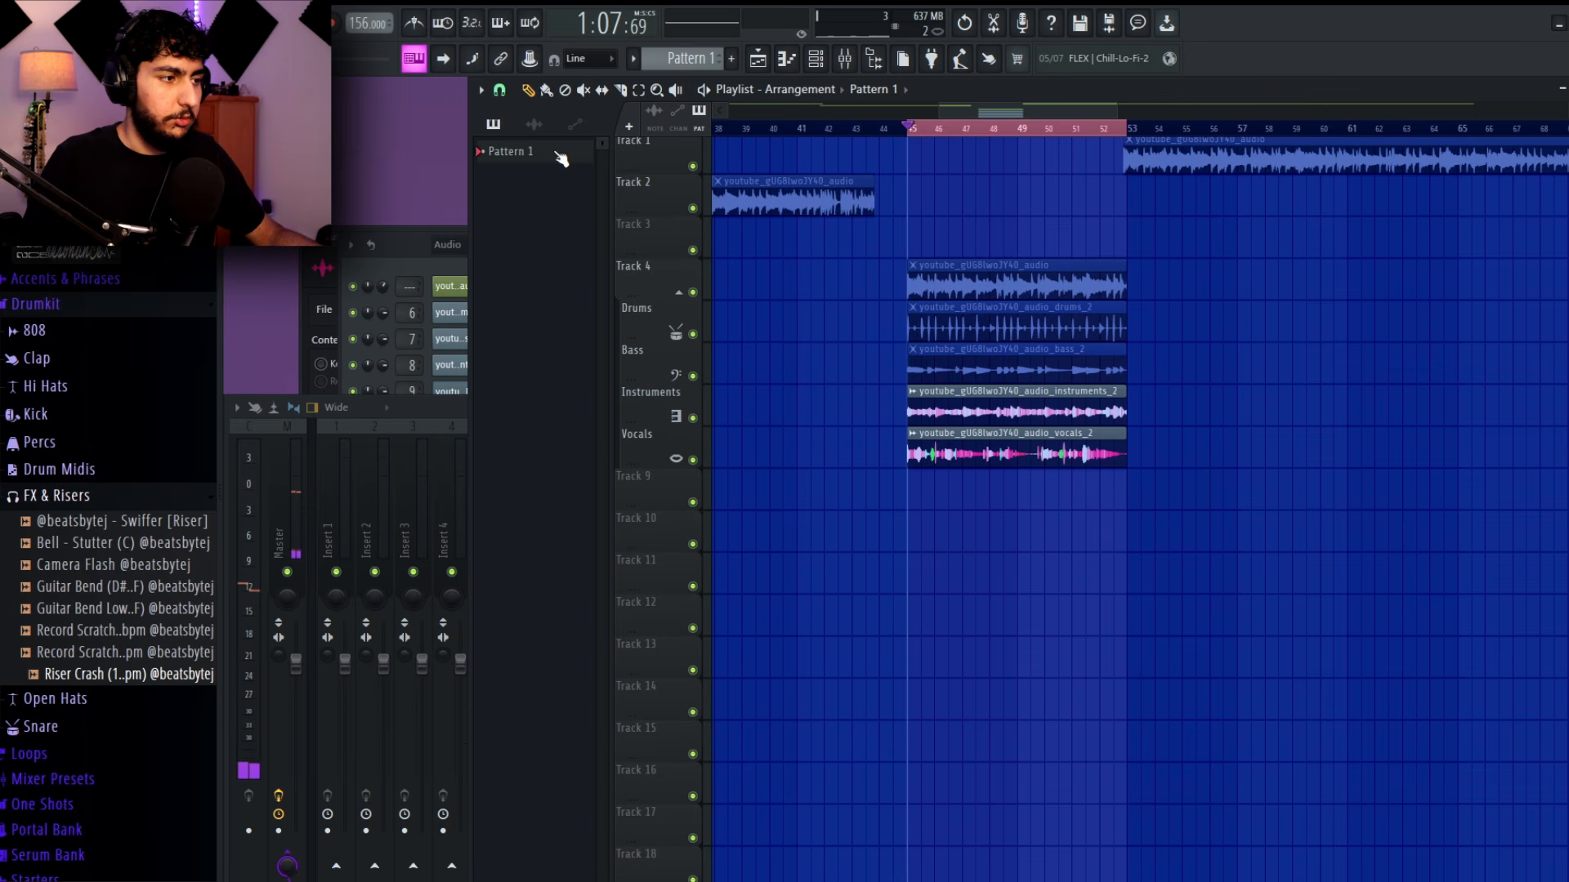
pyautogui.keyDown('ctrl'); pyautogui.click(1224, 509); pyautogui.keyUp('ctrl')
pyautogui.scroll(3, 1222, 514)
pyautogui.moveTo(1122, 587); pyautogui.dragTo(1226, 577)
# Show all channels in the Channel rack and add the Clap - Folded sample as a new channel
pyautogui.press('F6')
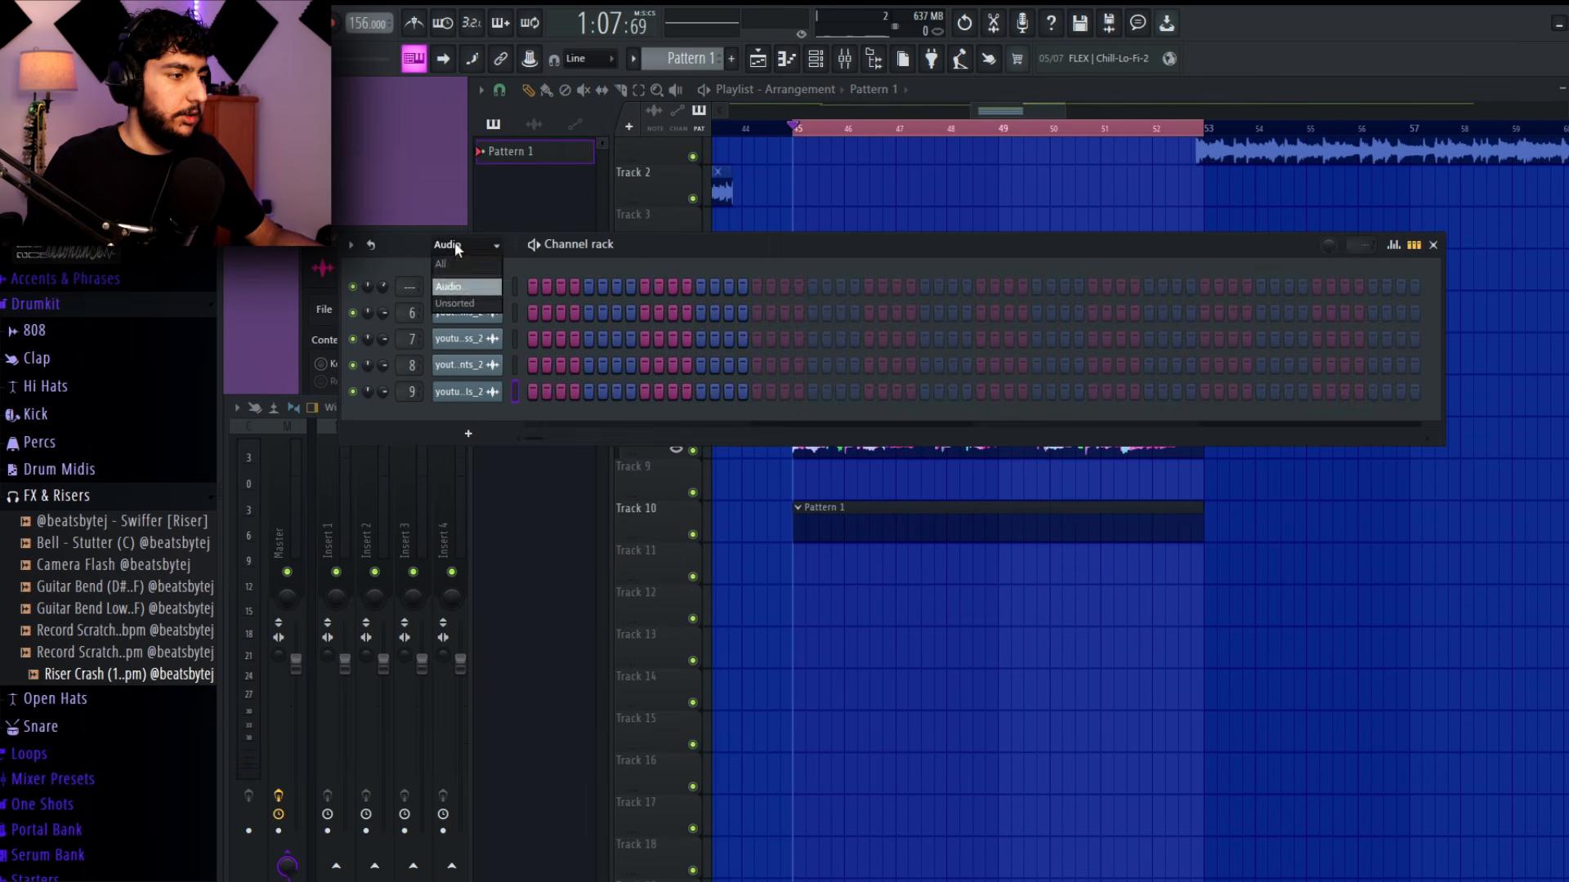
pyautogui.click(447, 263)
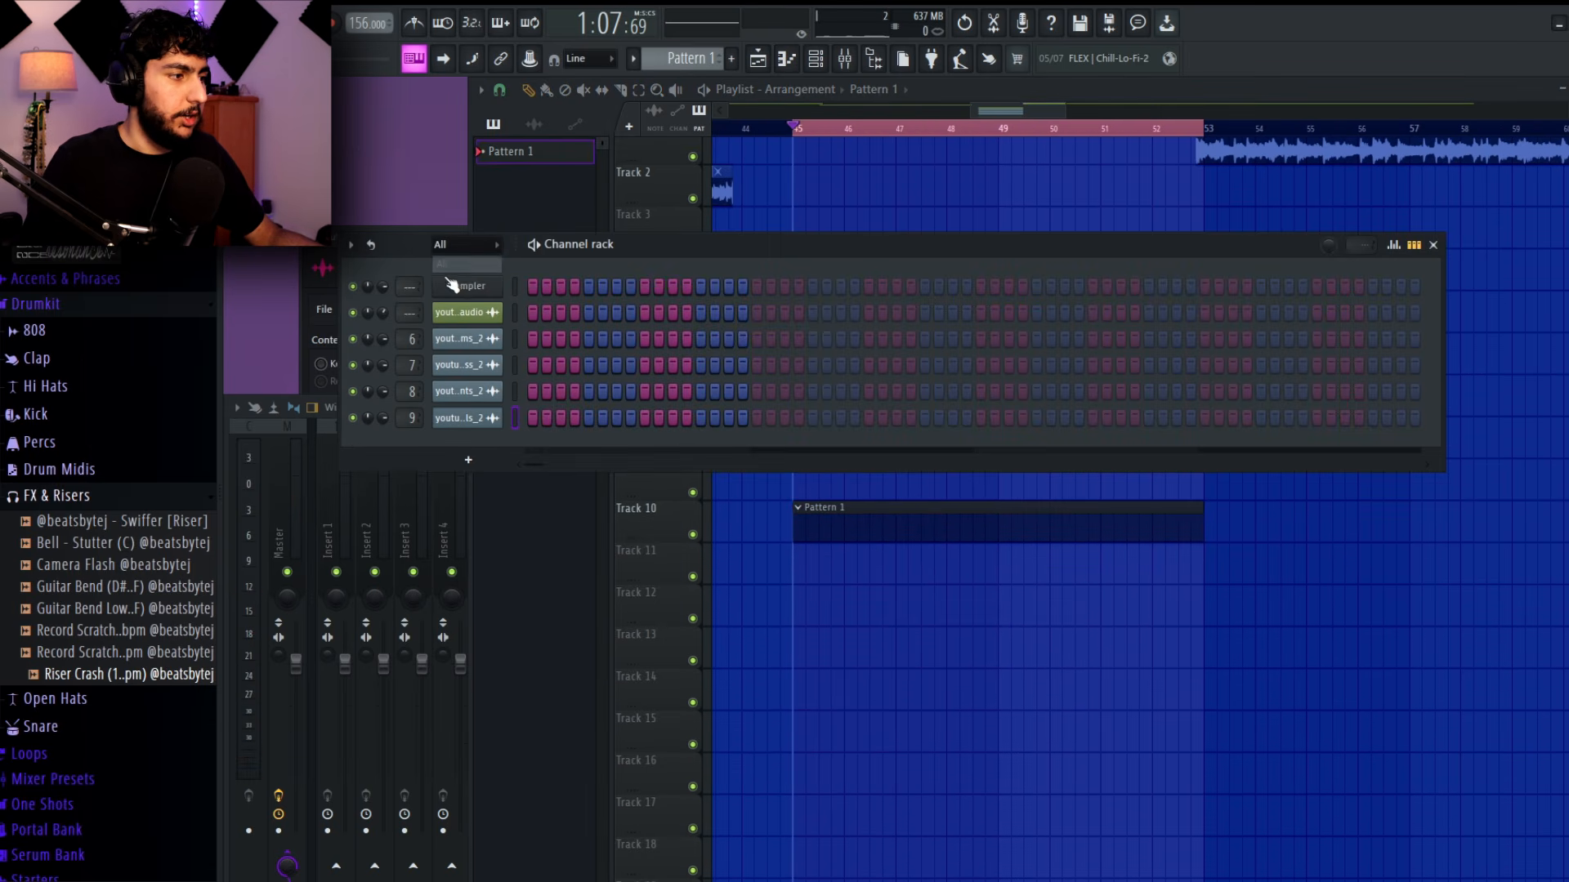
pyautogui.click(118, 367)
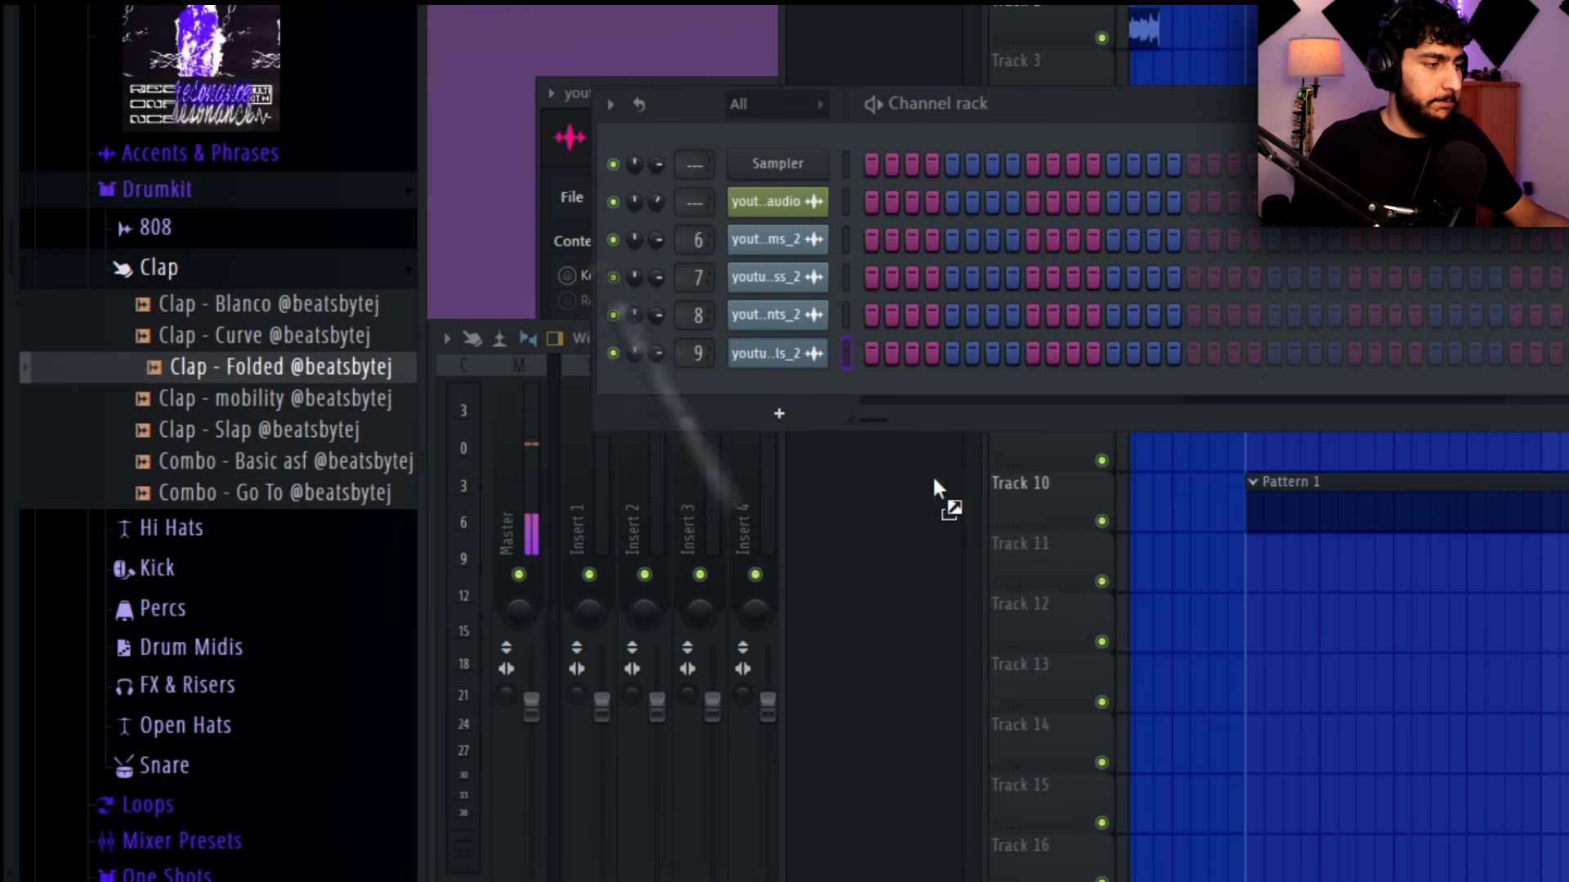
pyautogui.moveTo(932, 474); pyautogui.dragTo(743, 408)
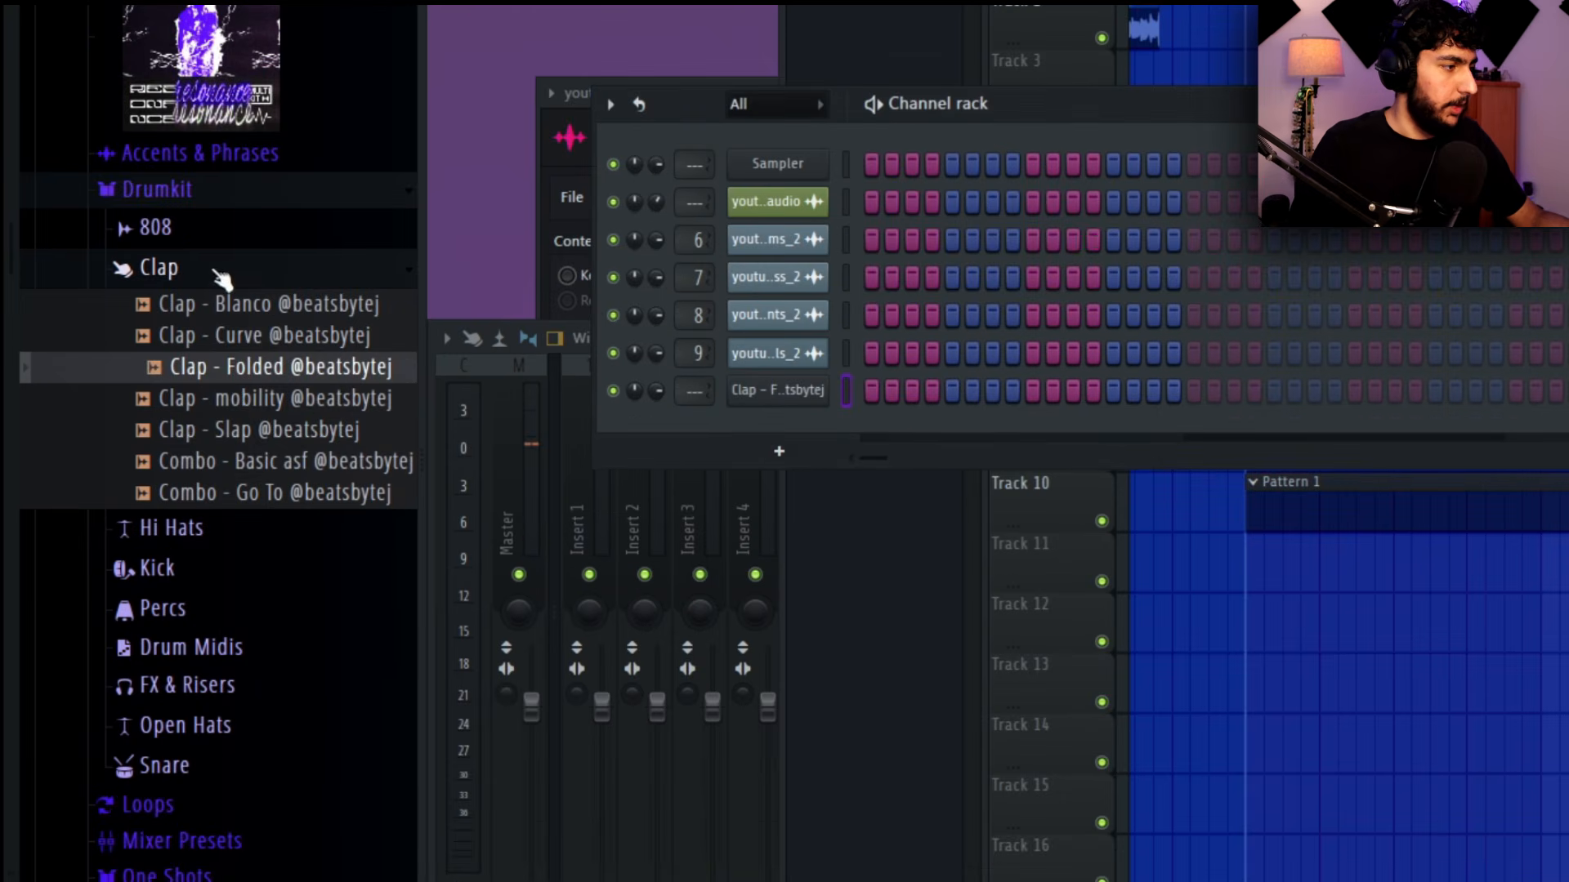
# Audition the Piercing, Standard and Responsive hi-hat samples and add Hi Hat - Responsive as a new channel
pyautogui.click(224, 271)
pyautogui.click(190, 309)
pyautogui.click(246, 567)
pyautogui.click(250, 505)
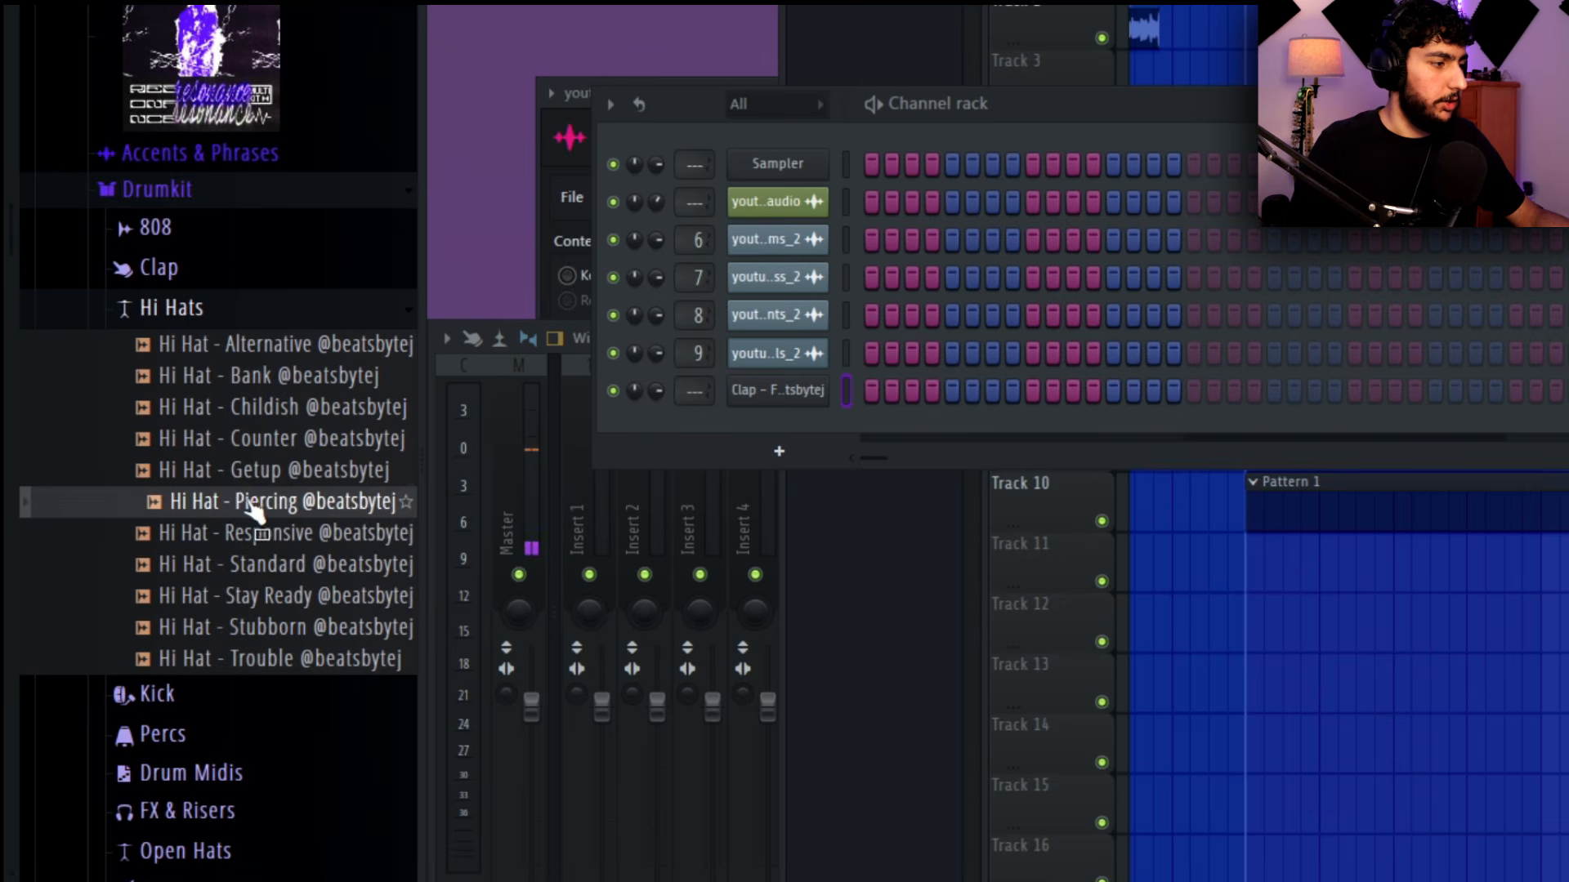
pyautogui.click(278, 565)
pyautogui.click(280, 539)
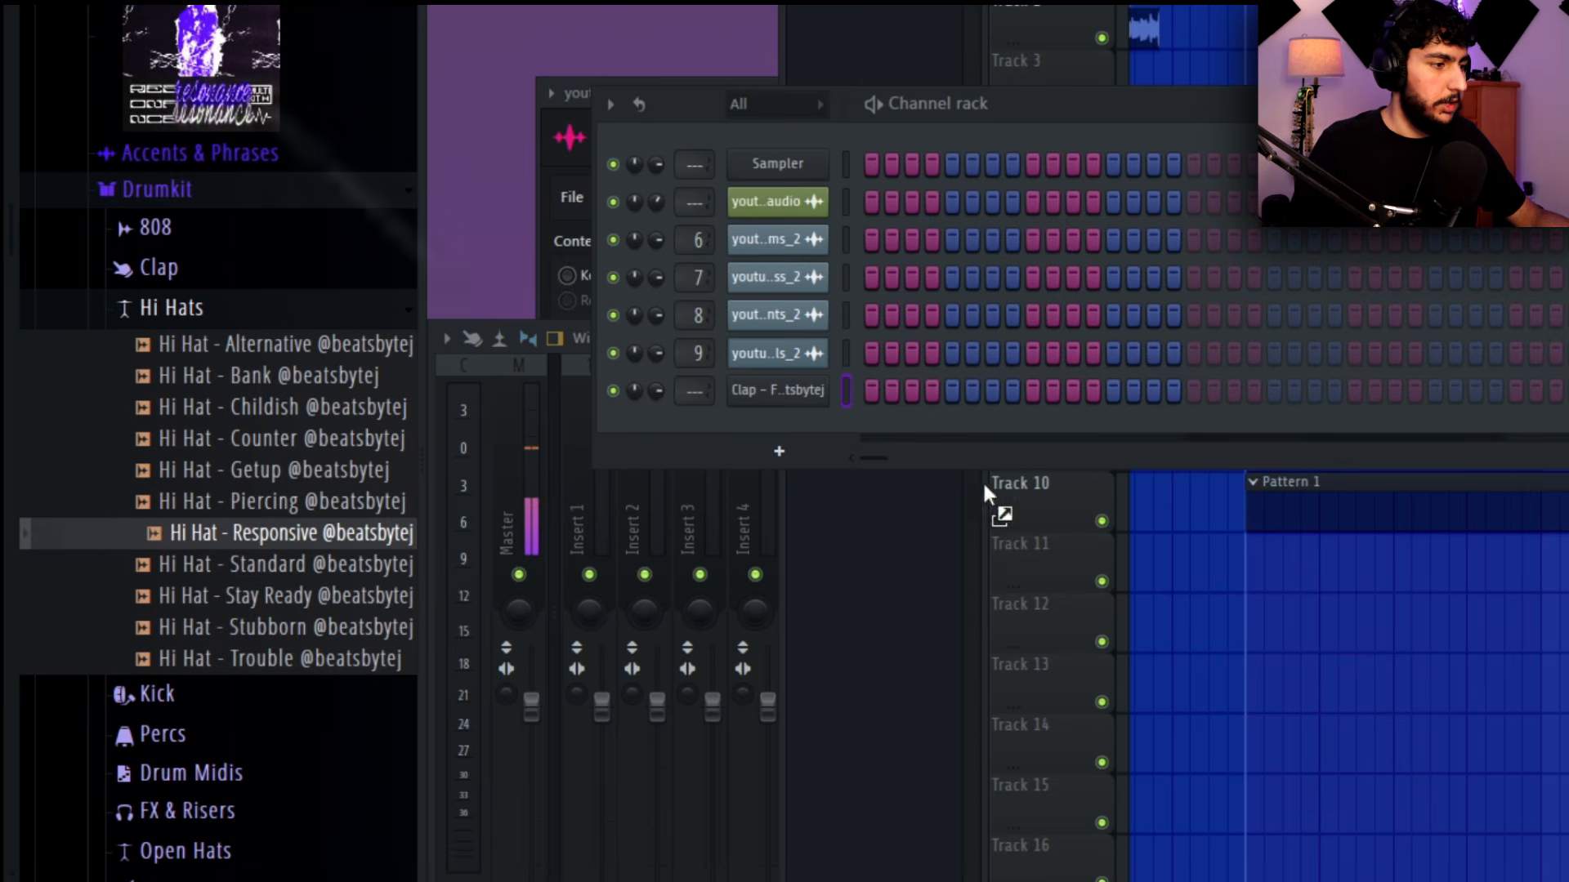
pyautogui.moveTo(986, 493); pyautogui.dragTo(1019, 404)
# Add the KCK 1 [ WHzYOutOFHERE ] sample from the Evolve Drumkit Kick folder as a new channel
pyautogui.click(189, 310)
pyautogui.click(242, 391)
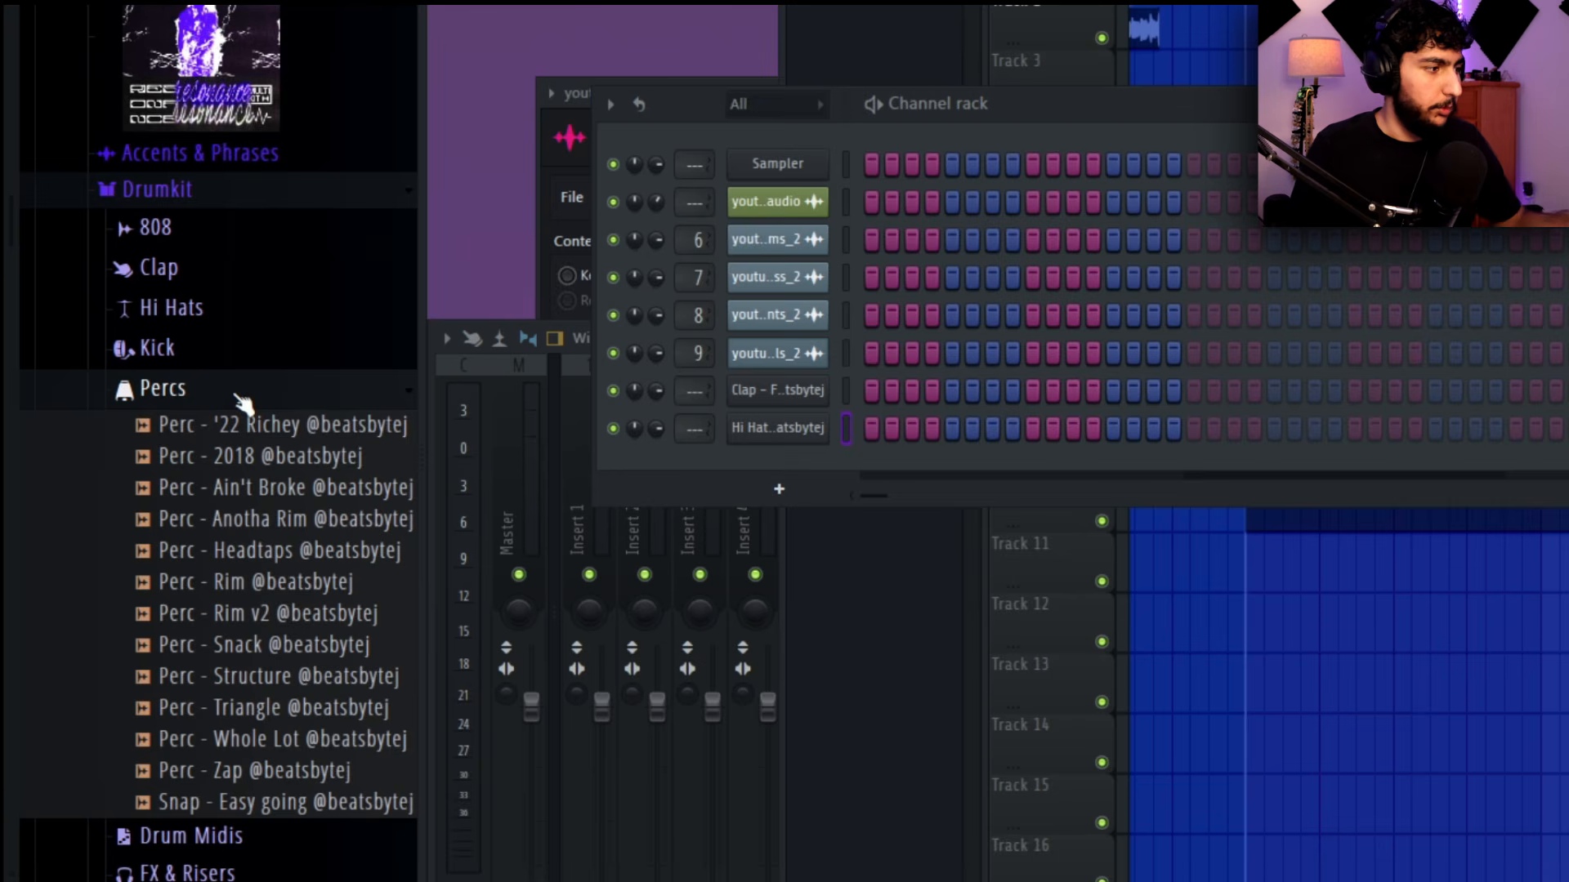
pyautogui.click(243, 394)
pyautogui.click(280, 509)
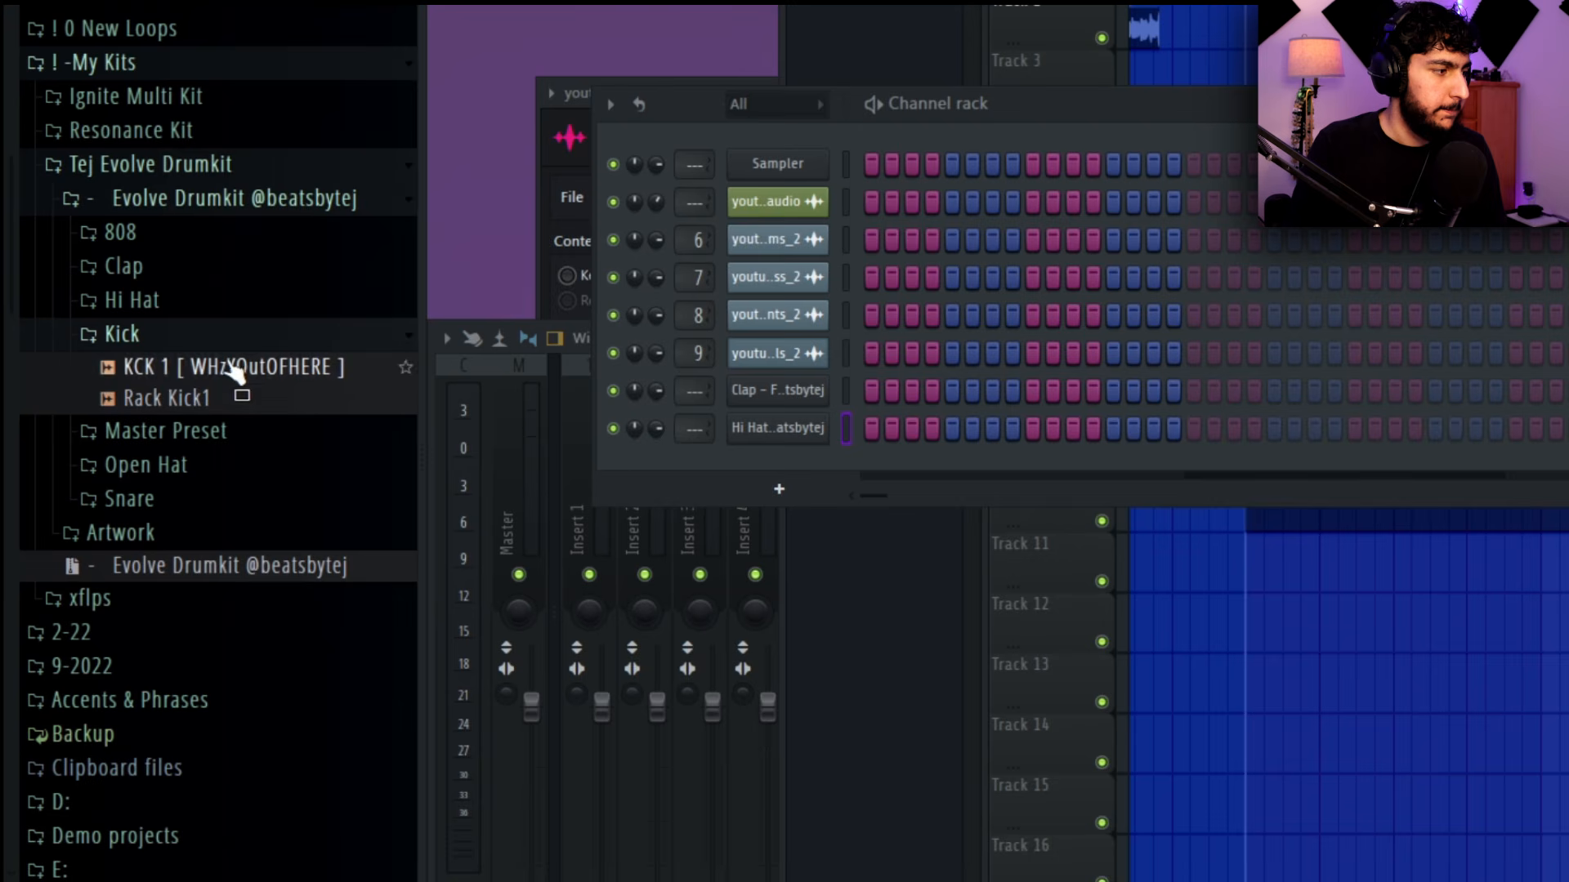
pyautogui.moveTo(233, 367); pyautogui.dragTo(891, 538)
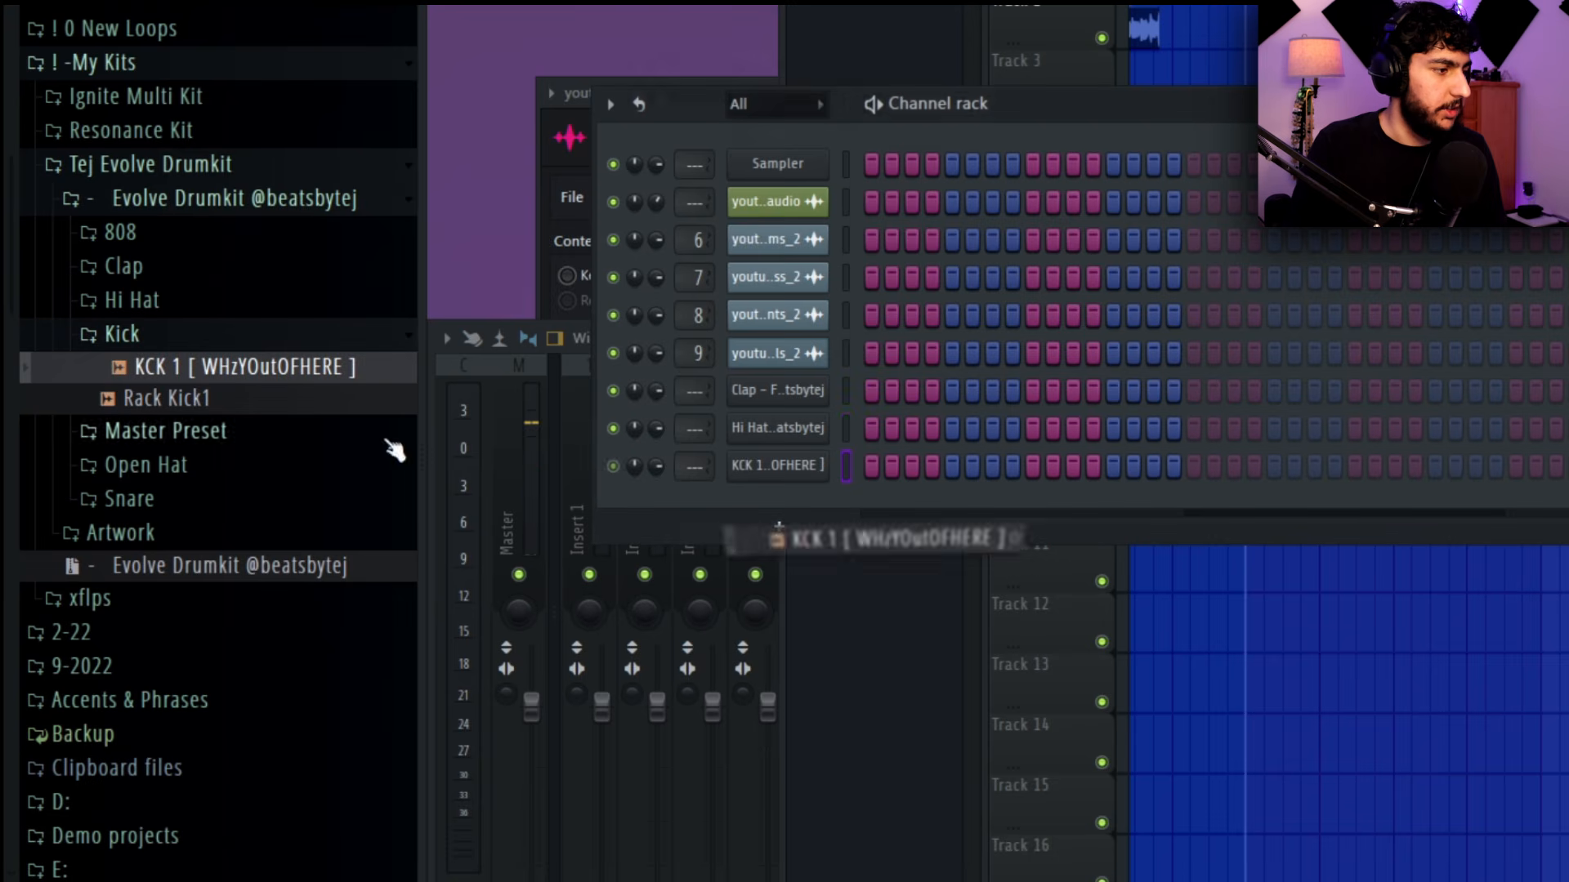
# Add the LLugerSN sample from the Evolve Drumkit Snare folder as a new channel
pyautogui.click(210, 331)
pyautogui.click(169, 439)
pyautogui.moveTo(233, 501); pyautogui.dragTo(883, 535)
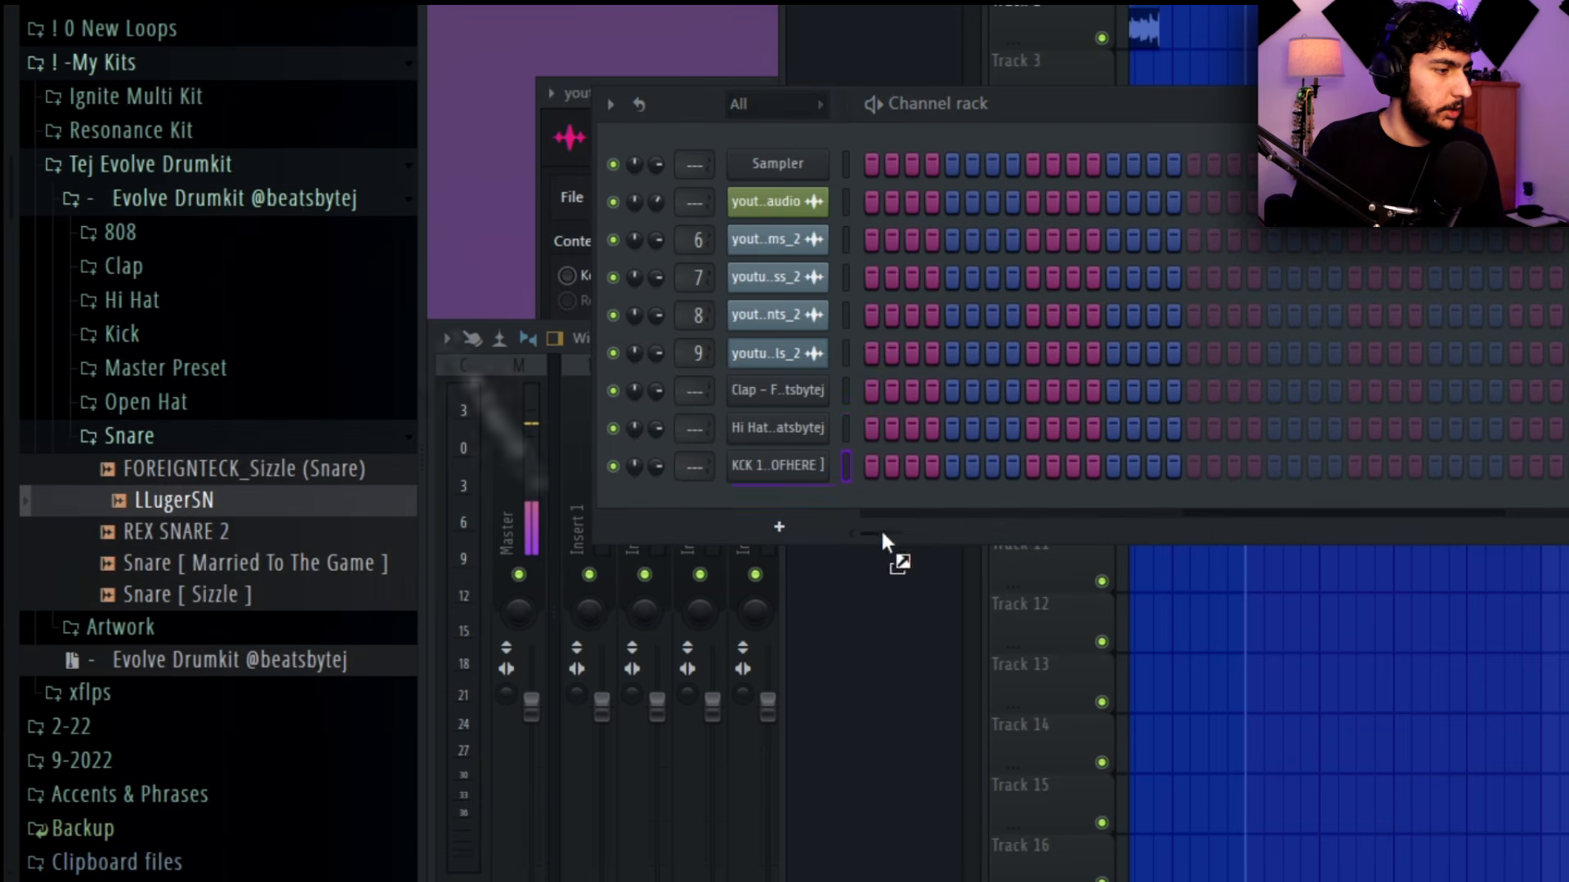
pyautogui.moveTo(782, 512); pyautogui.dragTo(783, 517)
# Add the Percs (3) sample from the Evolve Drumkit Open Hat folder as a new channel
pyautogui.click(295, 406)
pyautogui.click(232, 603)
pyautogui.moveTo(231, 602); pyautogui.dragTo(813, 564)
pyautogui.click(155, 406)
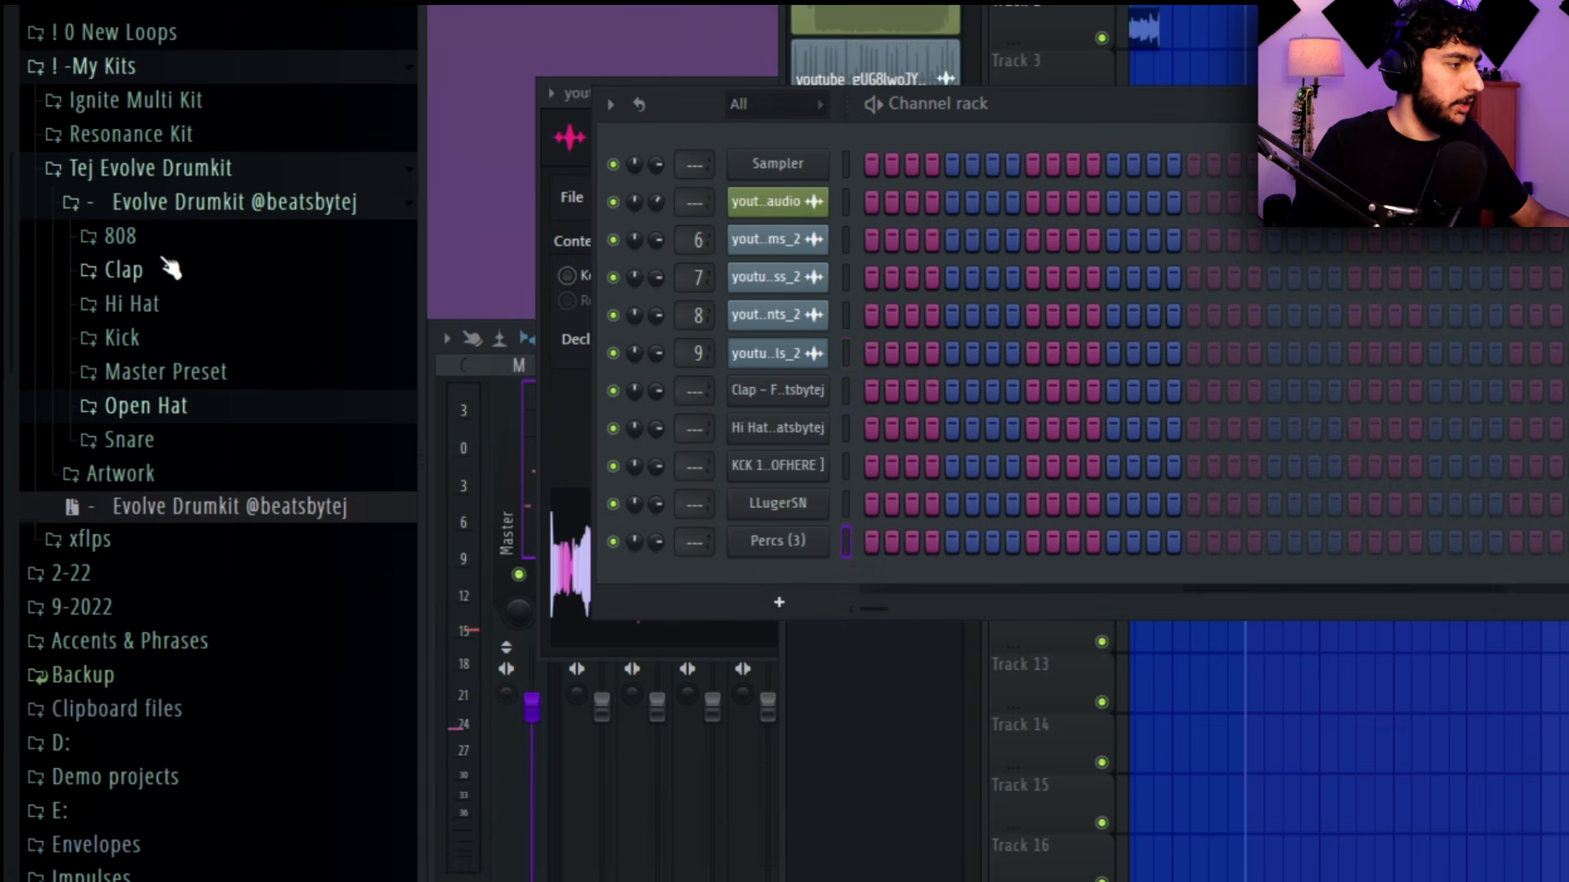
# Add the 808 (southside) sample as a new channel and enable its volume envelope
pyautogui.click(163, 240)
pyautogui.click(217, 302)
pyautogui.moveTo(217, 302); pyautogui.dragTo(778, 578)
pyautogui.click(558, 72)
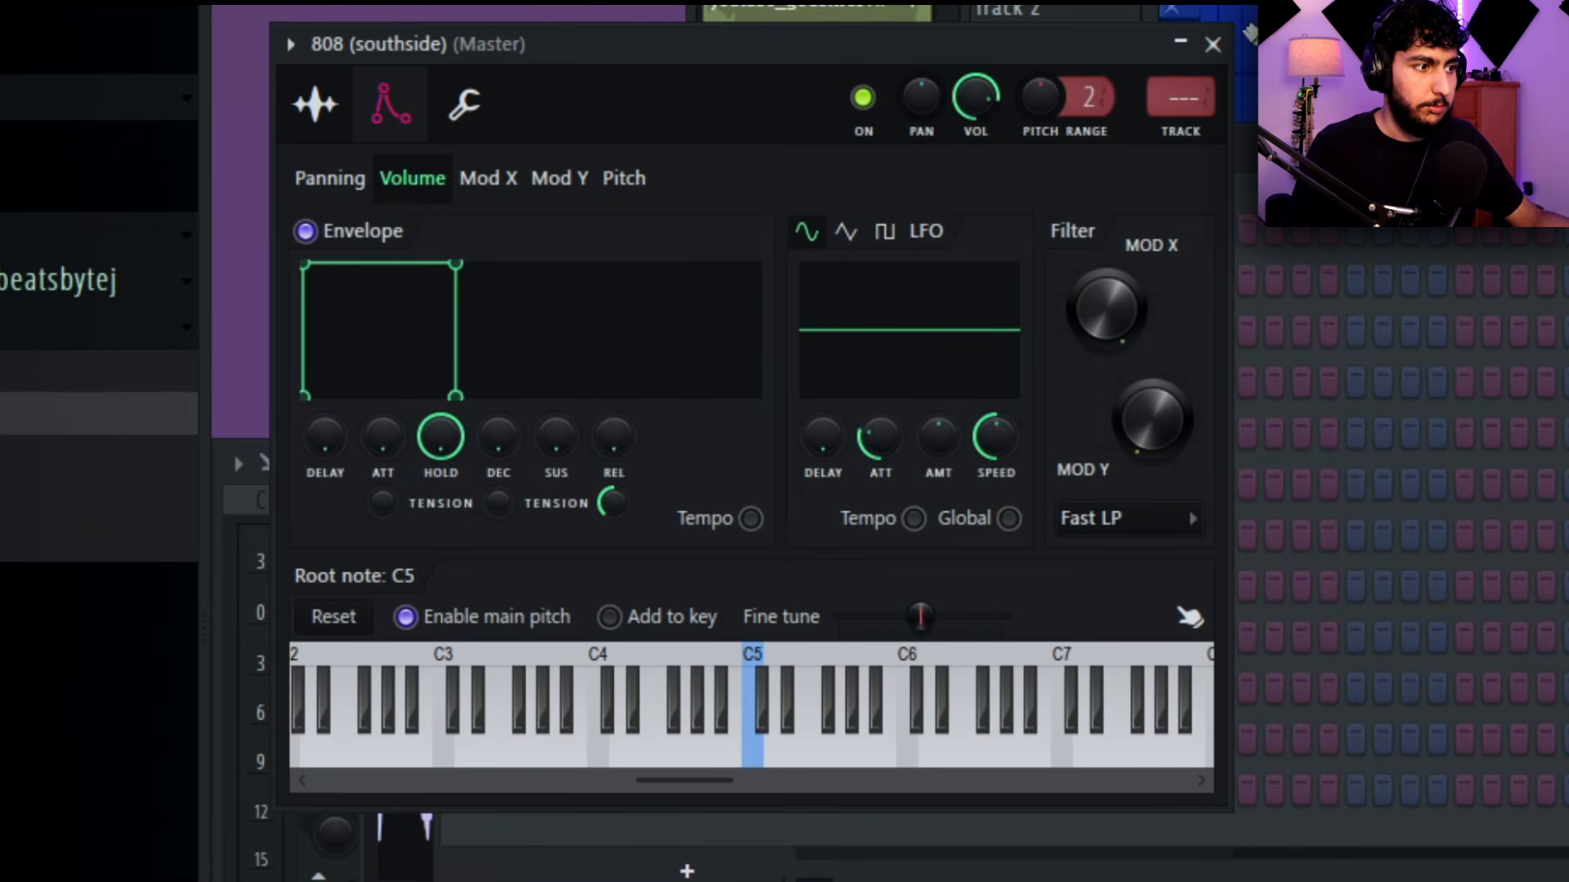
pyautogui.click(1212, 45)
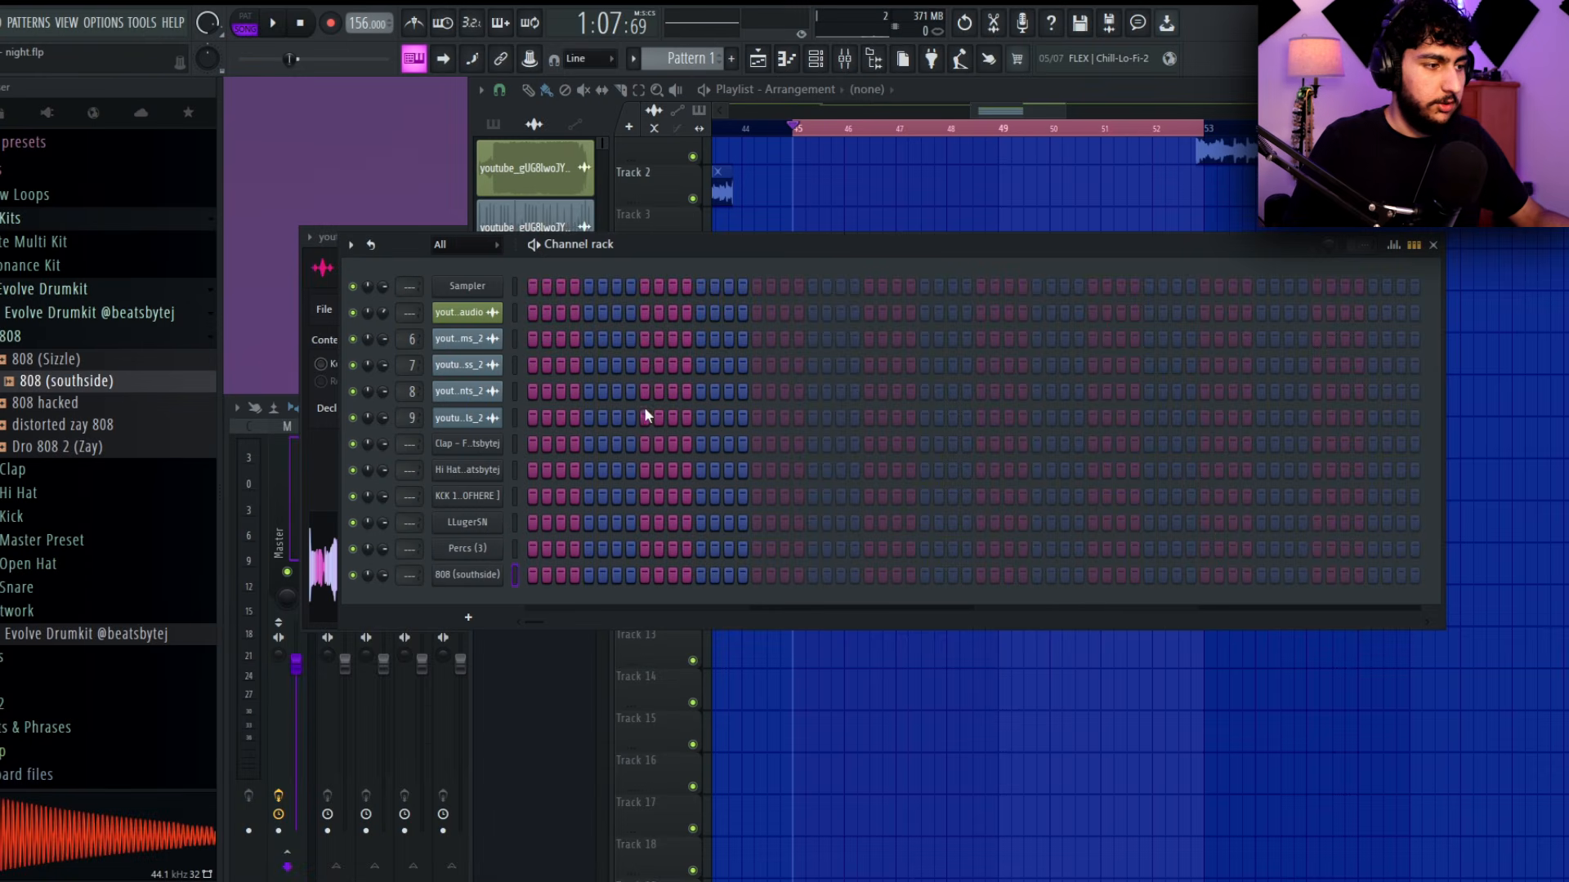
# Place a C5 note on beat 3 of bar 1 in the Clap - Folded piano roll and repeat it through bar 4
pyautogui.rightClick(465, 446)
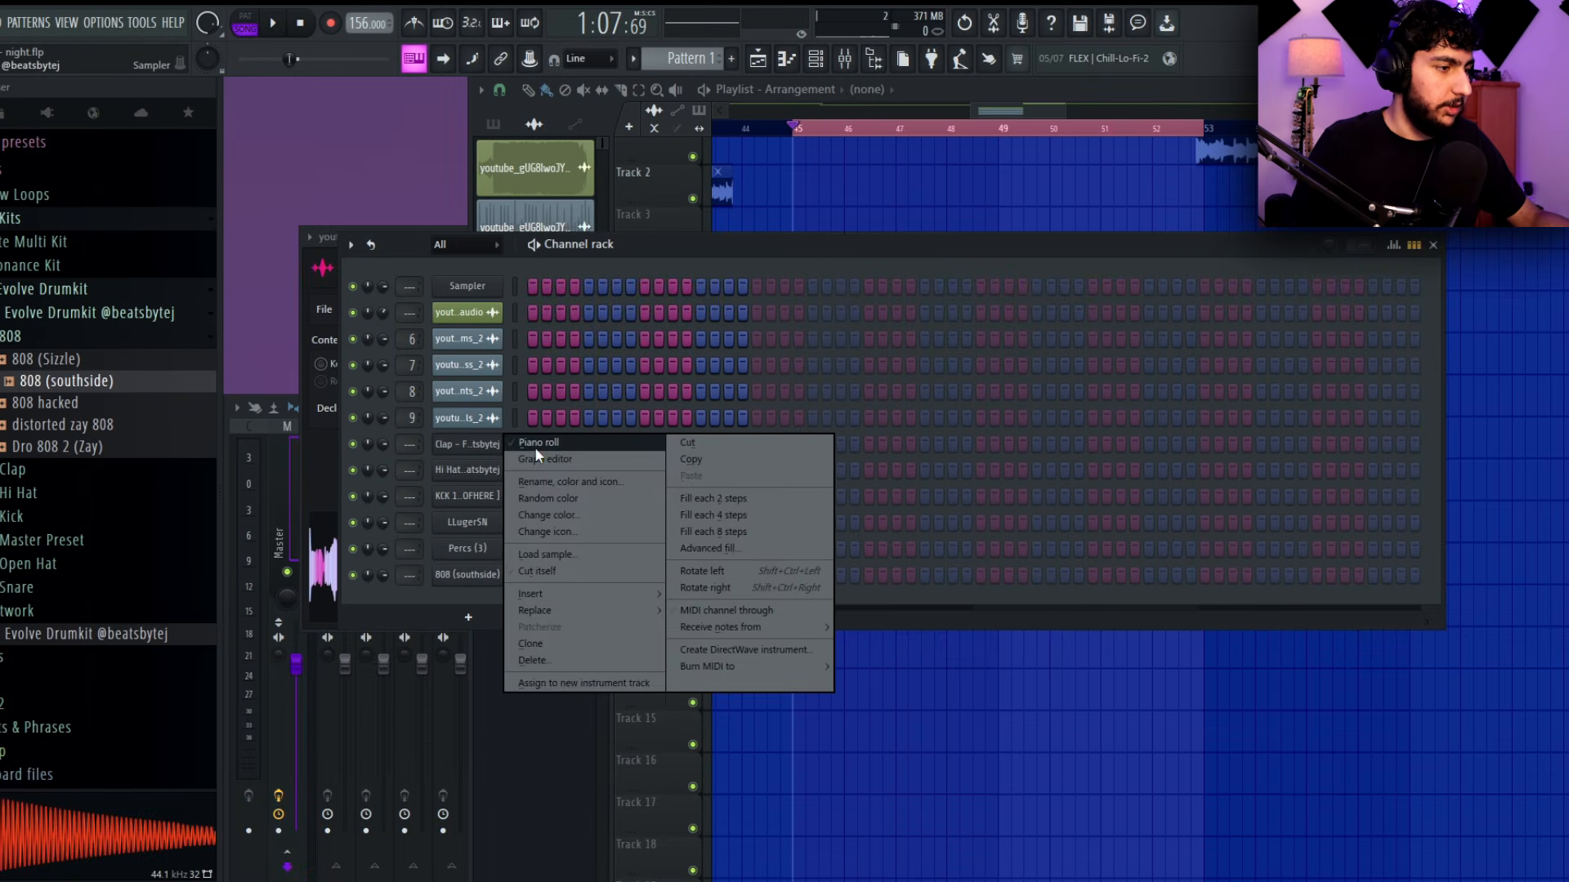
pyautogui.click(536, 449)
pyautogui.moveTo(646, 407); pyautogui.dragTo(564, 314)
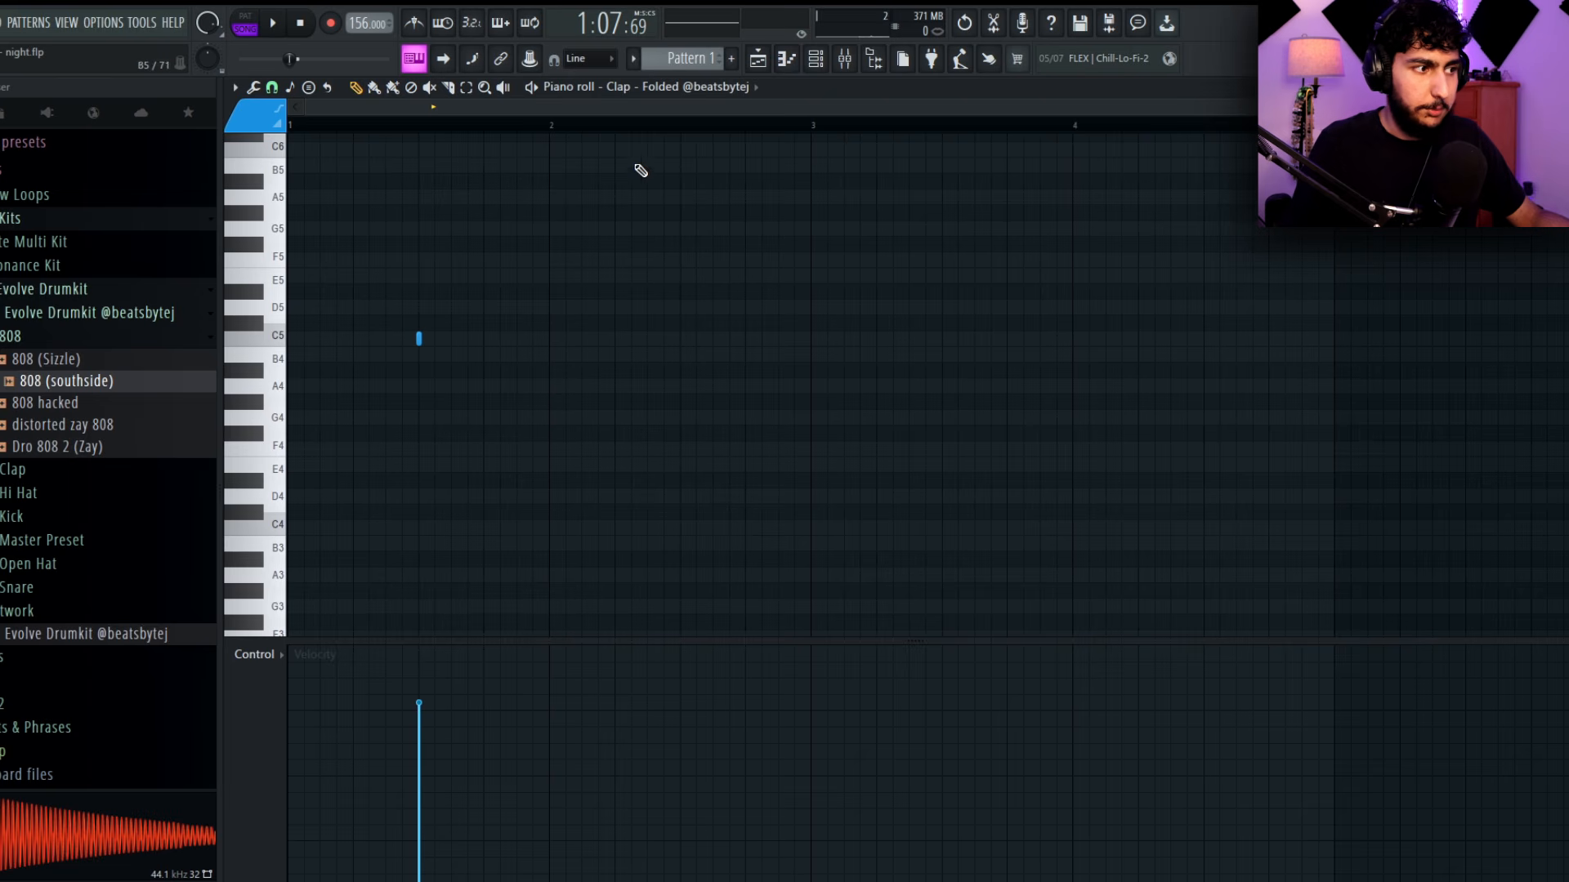
pyautogui.hotkey('ctrl', 'b')
pyautogui.hotkey('ctrl', 'b')
pyautogui.hotkey('ctrl', 'b')
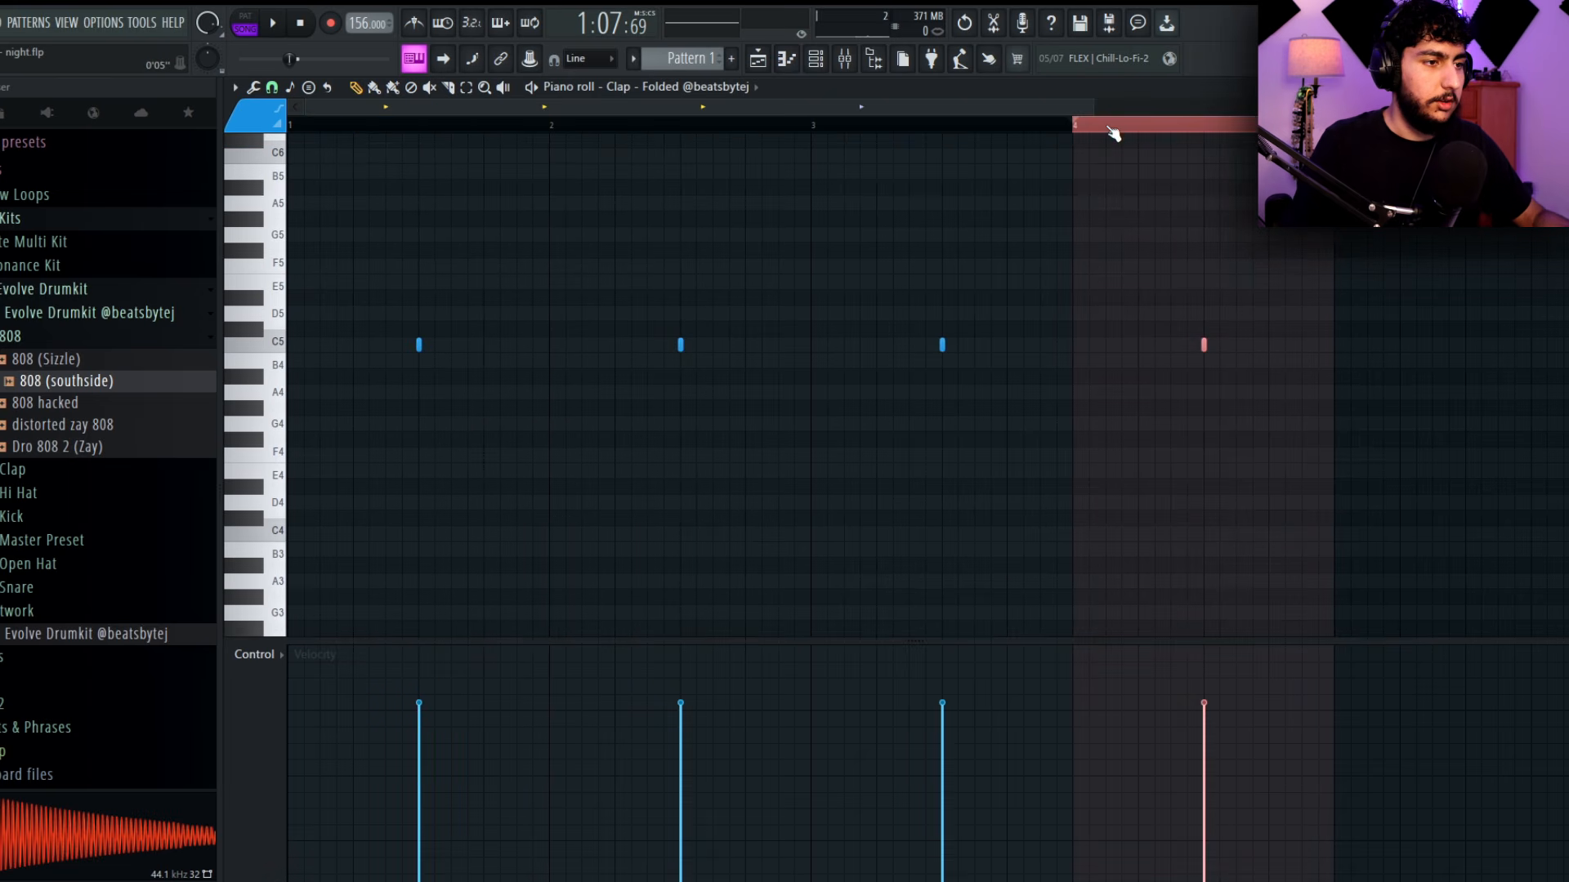
# Duplicate the four clap notes across bars 5 to 8 and close the clap's piano roll
pyautogui.hotkey('ctrl', 'a')
pyautogui.hotkey('ctrl', 'b')
pyautogui.hotkey('ctrl', 'd')
pyautogui.keyDown('ctrl'); pyautogui.rightClick(1422, 214); pyautogui.keyUp('ctrl')
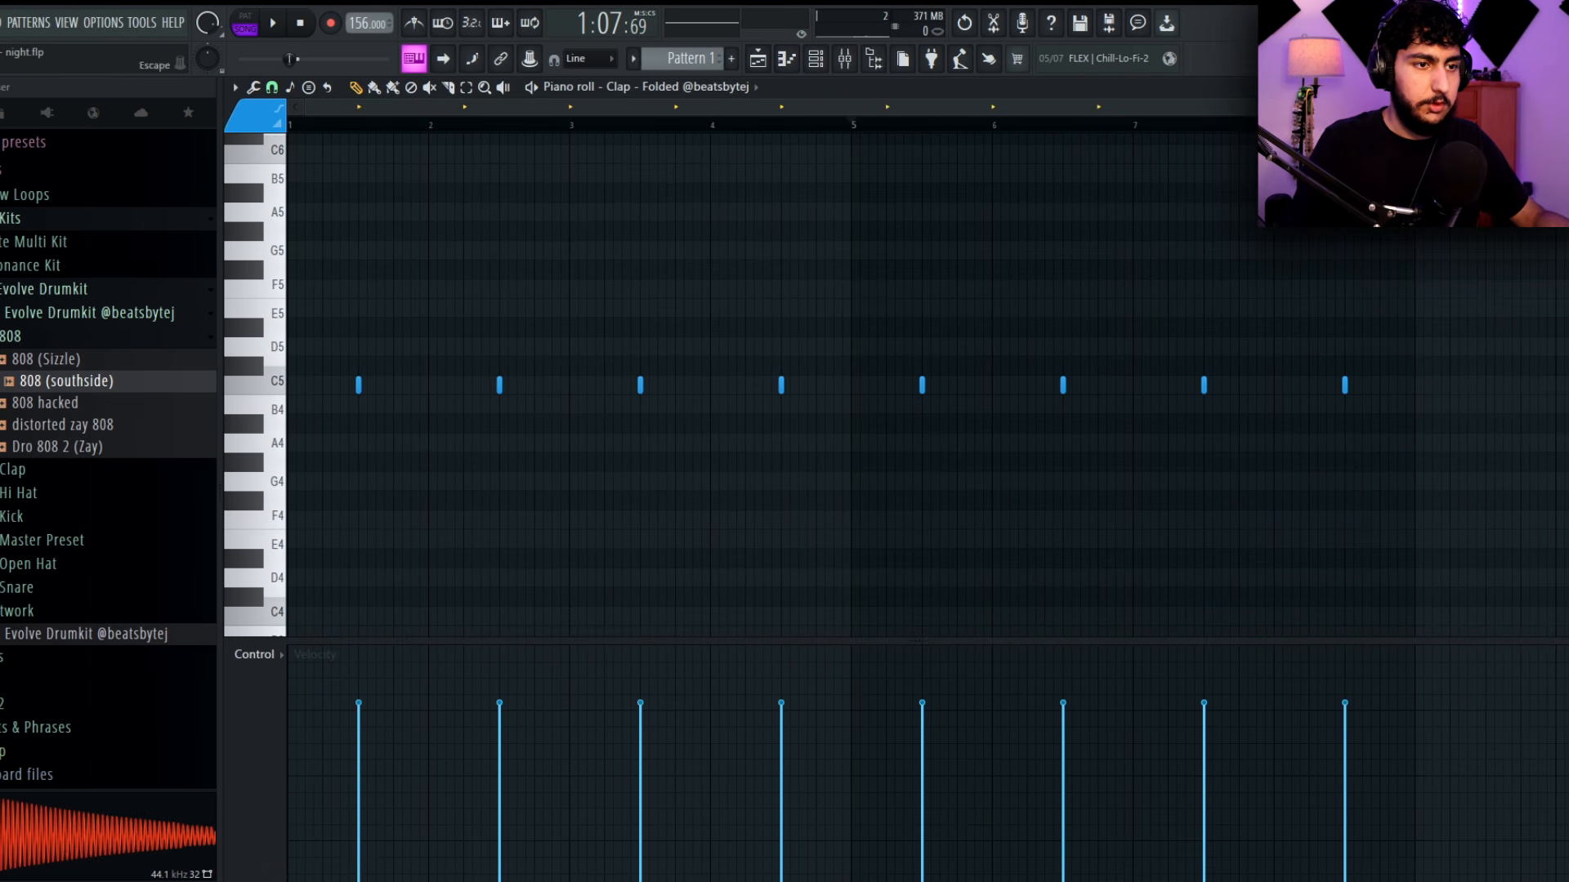
pyautogui.press('Escape')
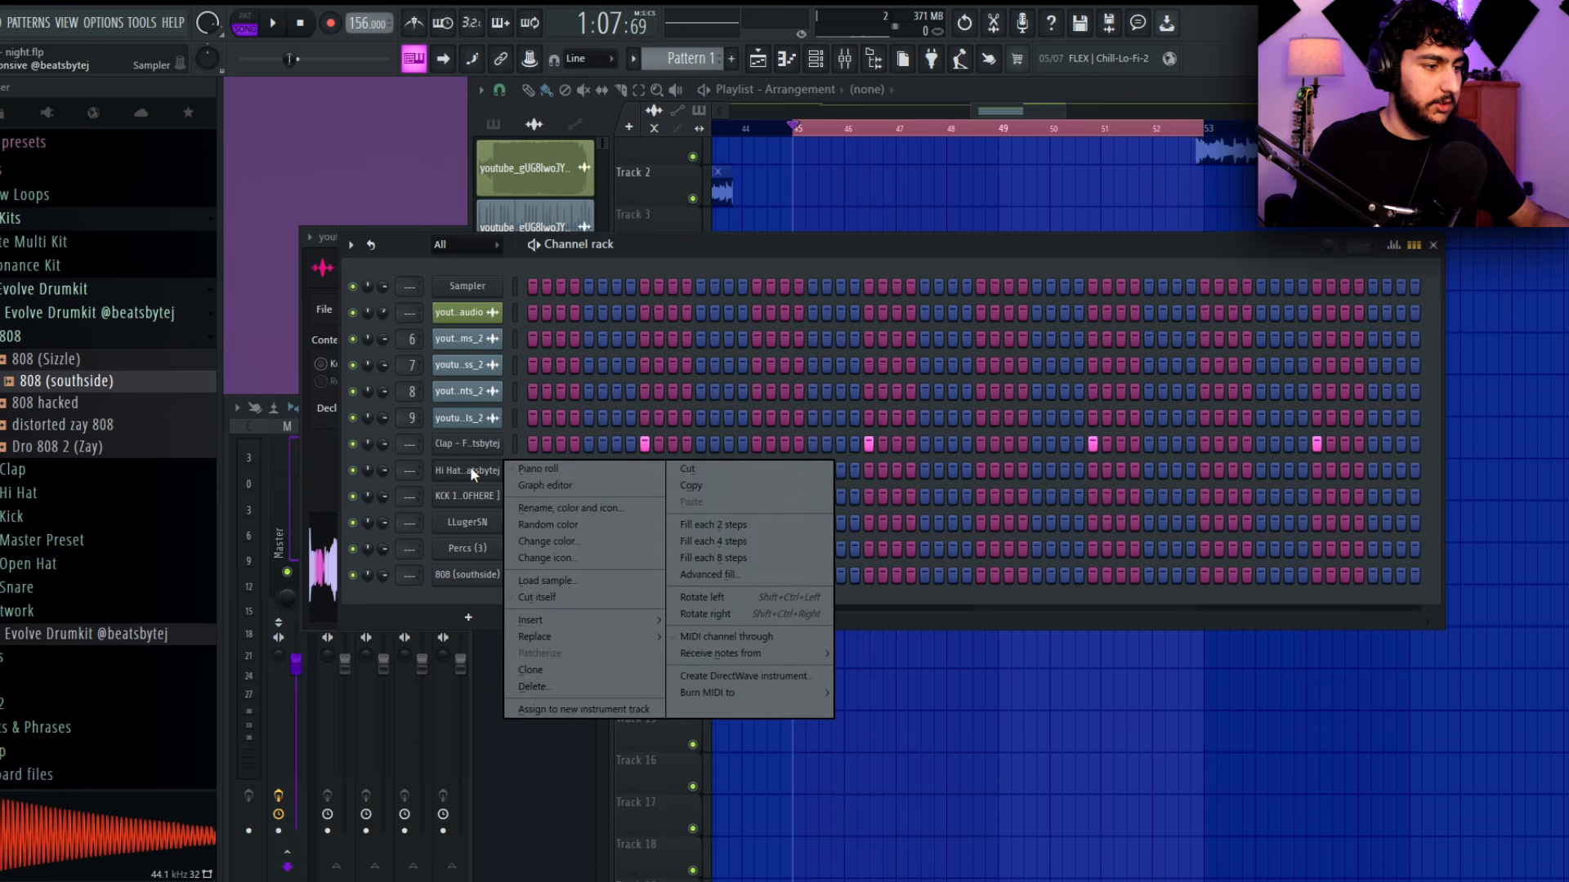
# Fill every fourth step of the Hi Hat - Responsive channel and open its piano roll
pyautogui.click(714, 540)
pyautogui.rightClick(483, 469)
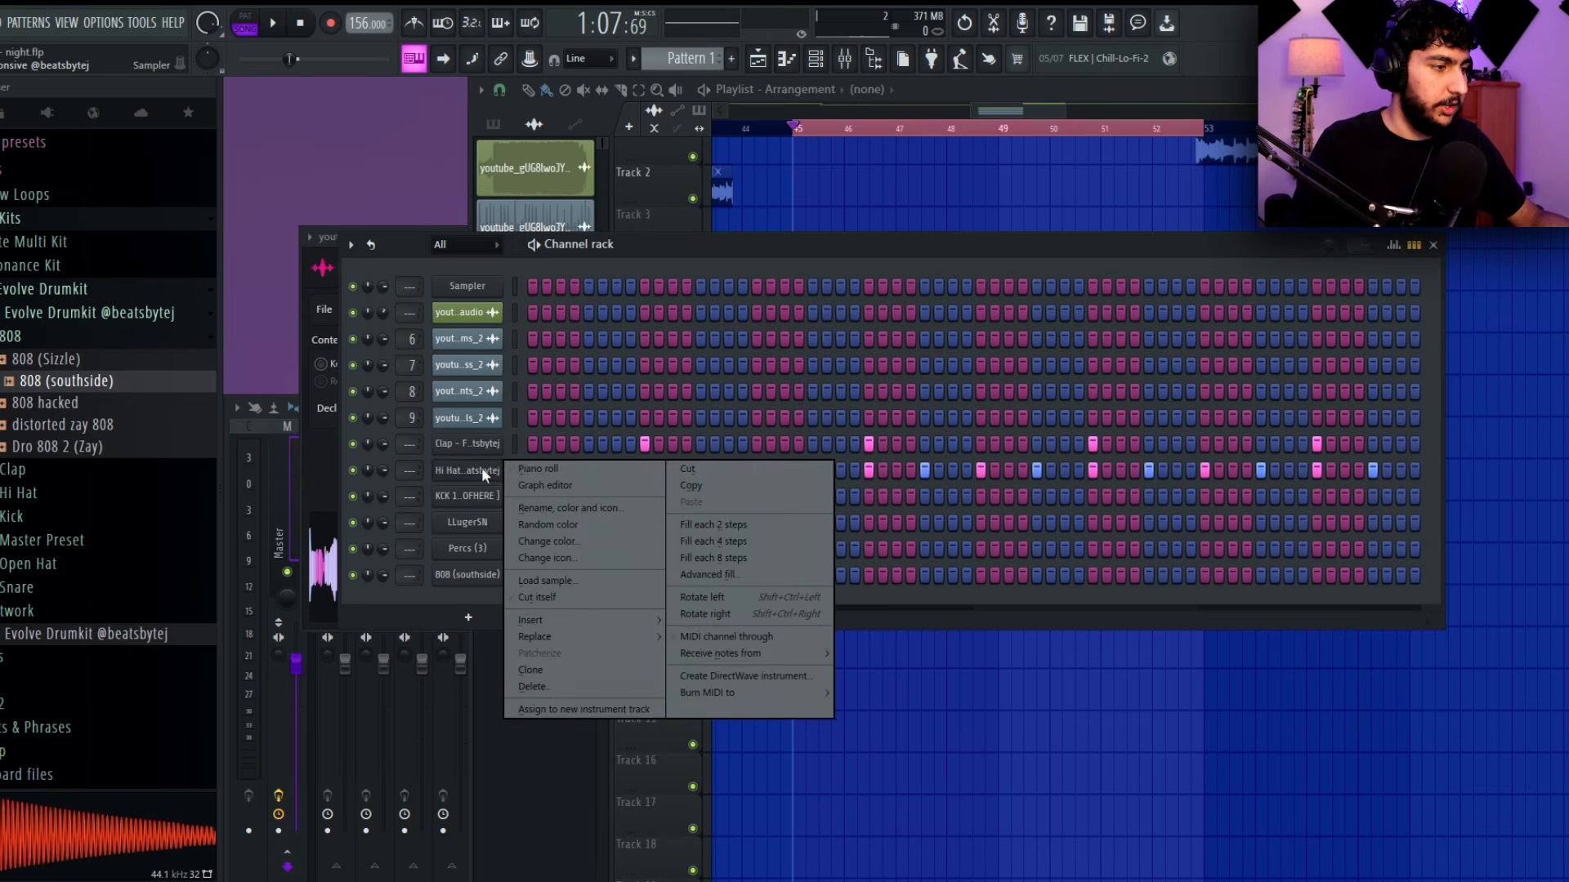
pyautogui.click(535, 469)
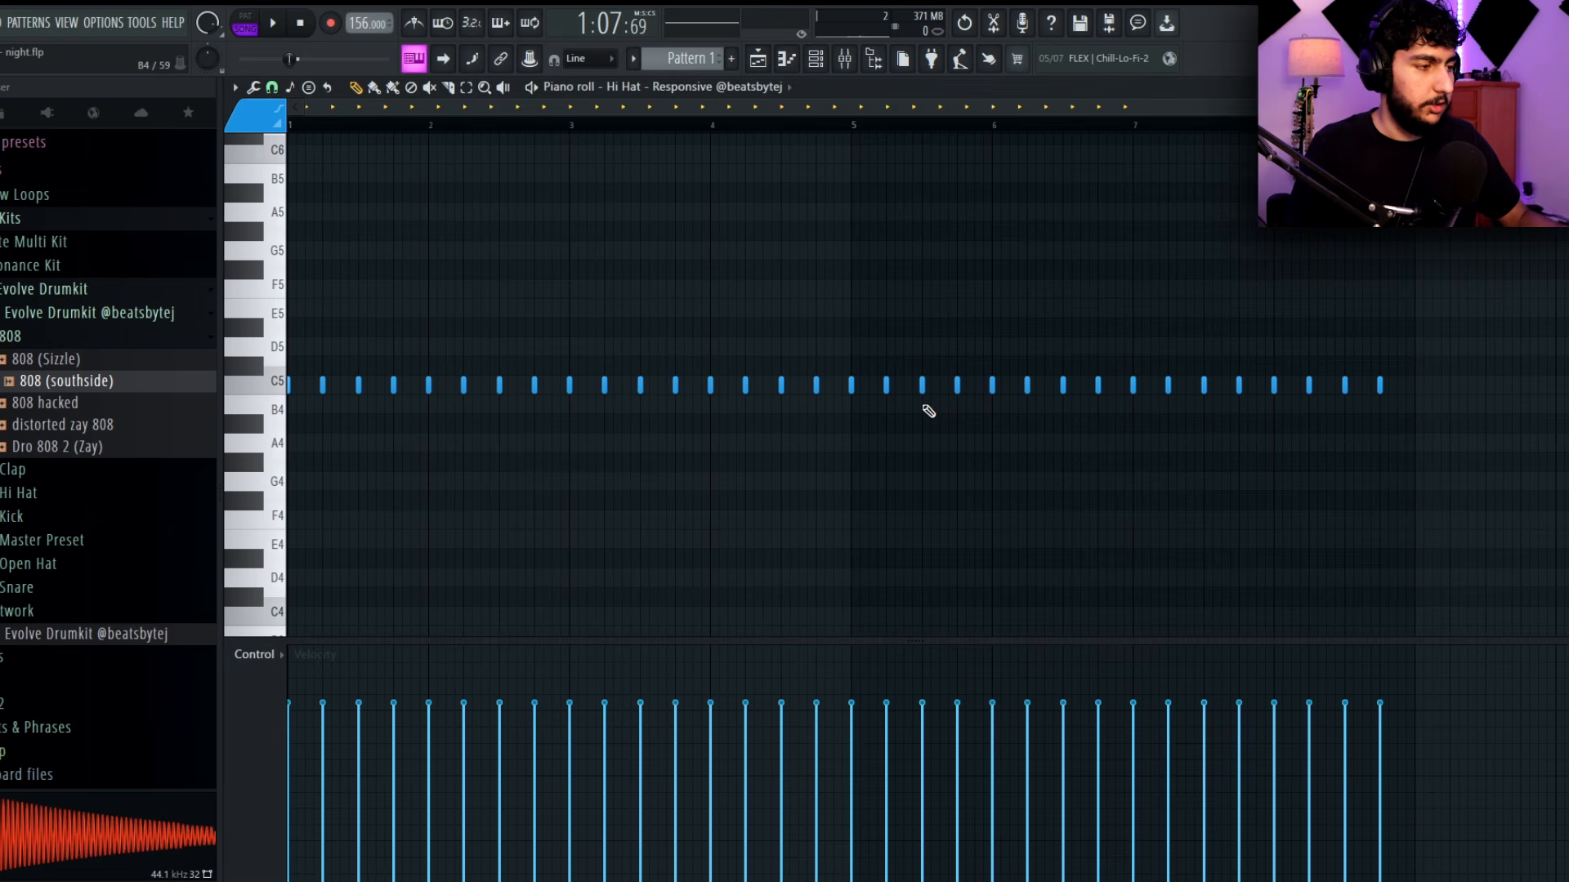
# Duplicate all hi-hat notes and shift the copies halfway between the originals
pyautogui.hotkey('ctrl', 'v')
pyautogui.hotkey('shift', 'Right')
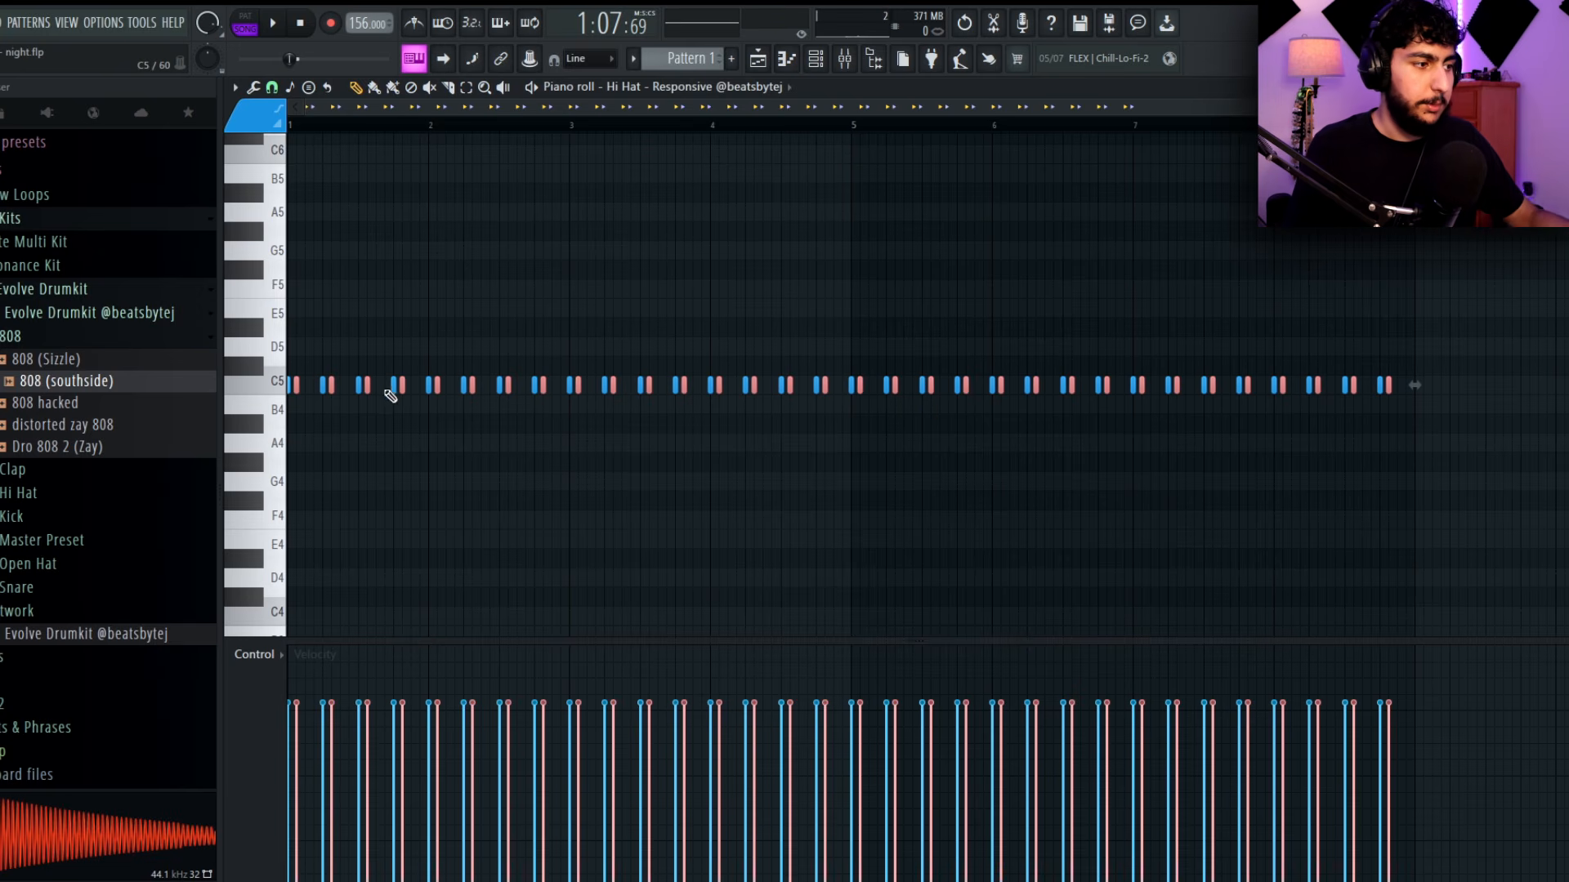
pyautogui.scroll(3, 560, 469)
pyautogui.moveTo(690, 389); pyautogui.dragTo(717, 394)
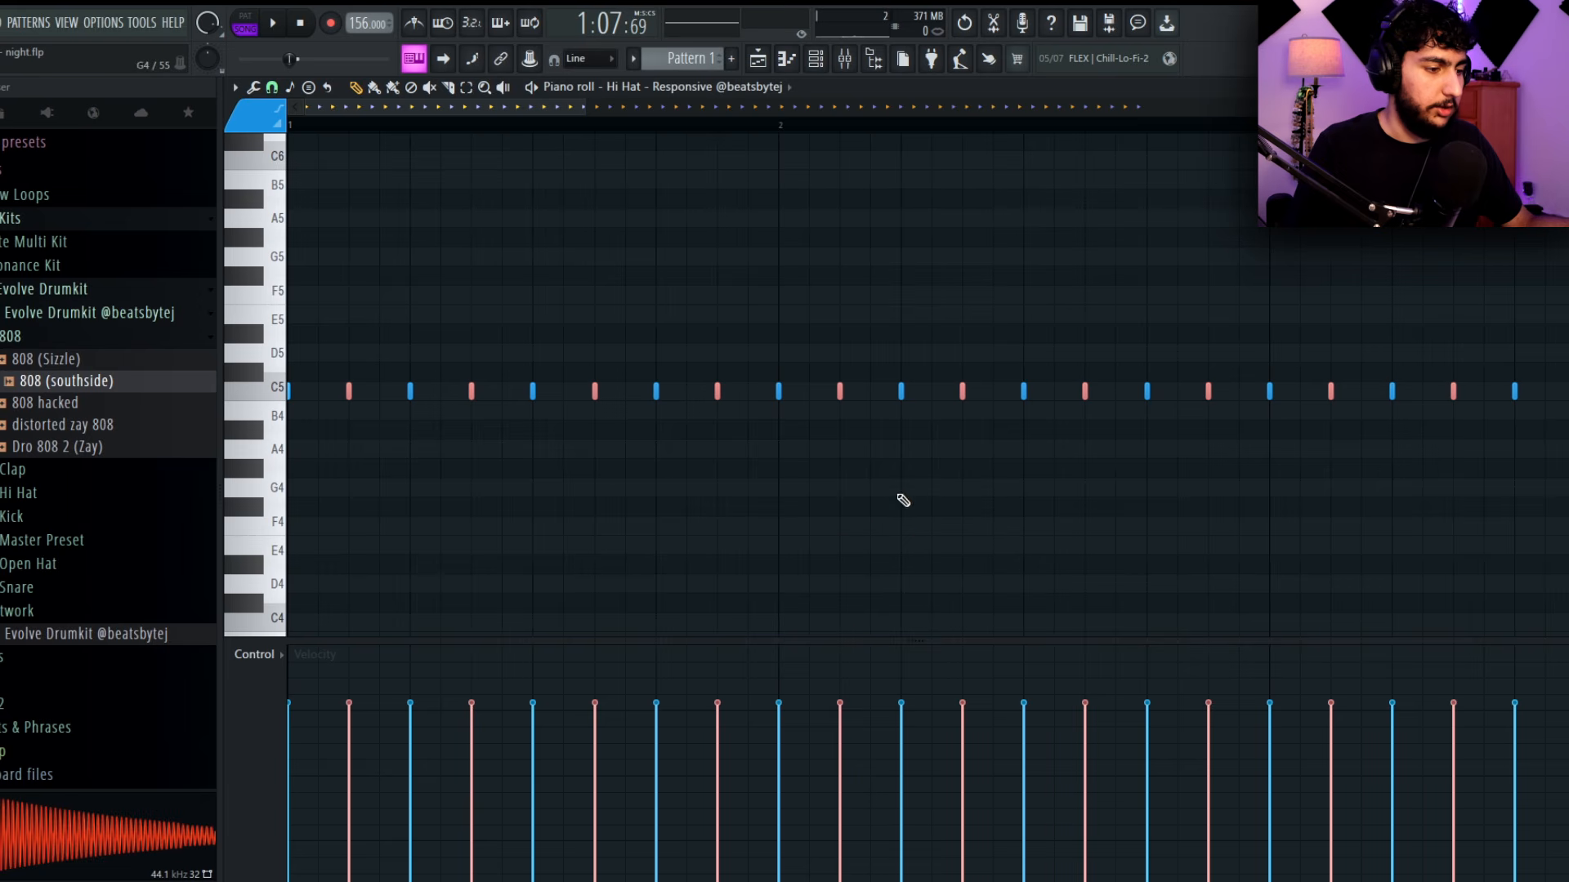
# Lower the velocity of the in-between hi-hat notes below that of the main hits
pyautogui.moveTo(850, 641); pyautogui.dragTo(869, 501)
pyautogui.scroll(-2, 865, 497)
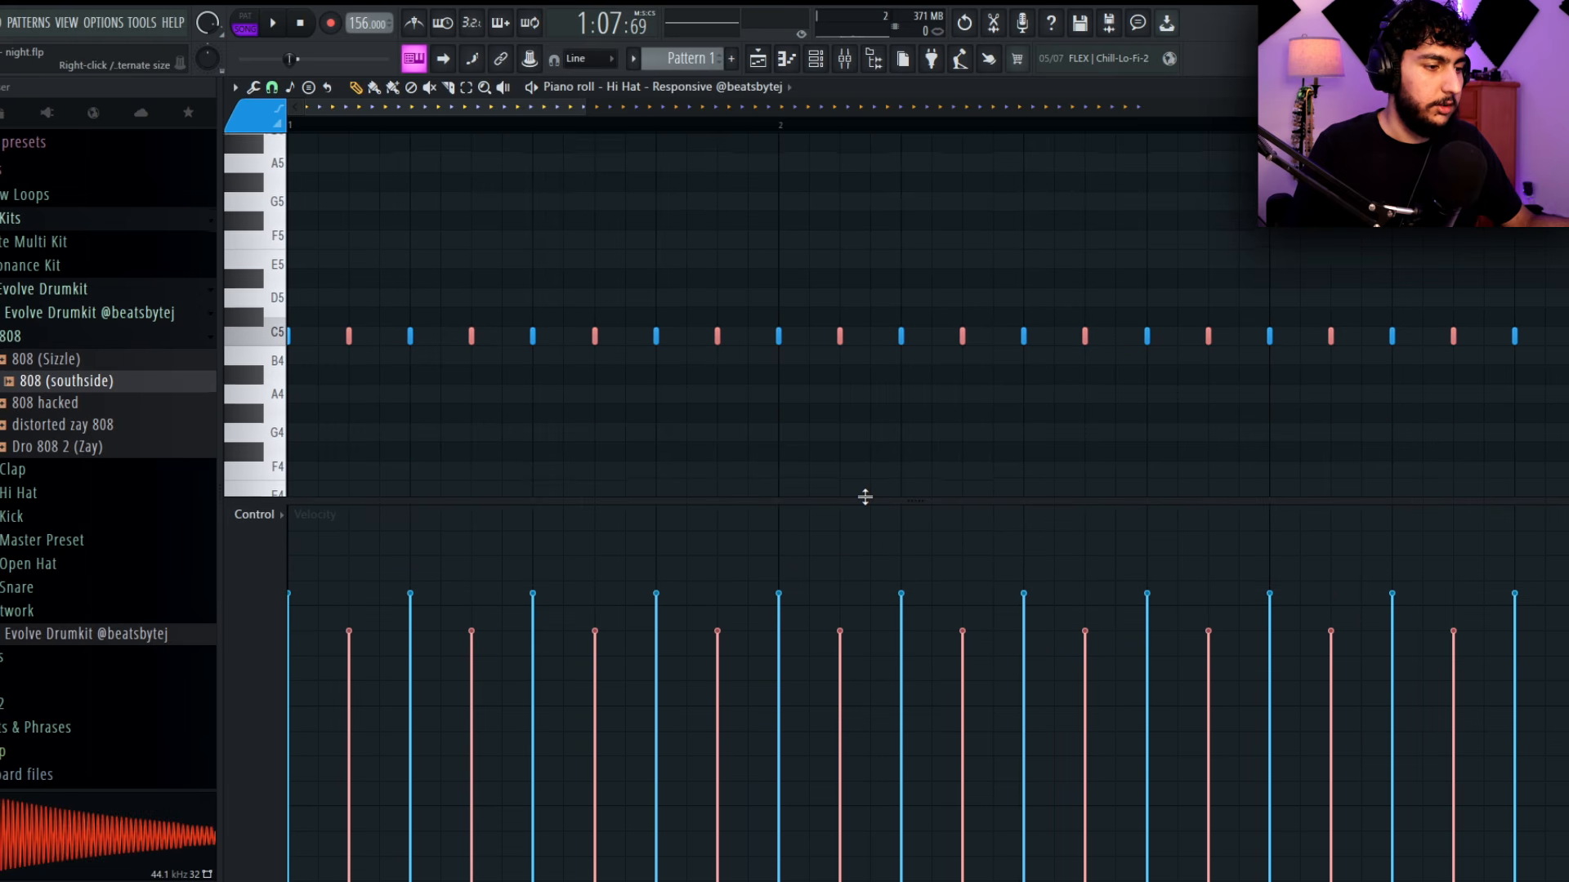
pyautogui.scroll(-2, 438, 634)
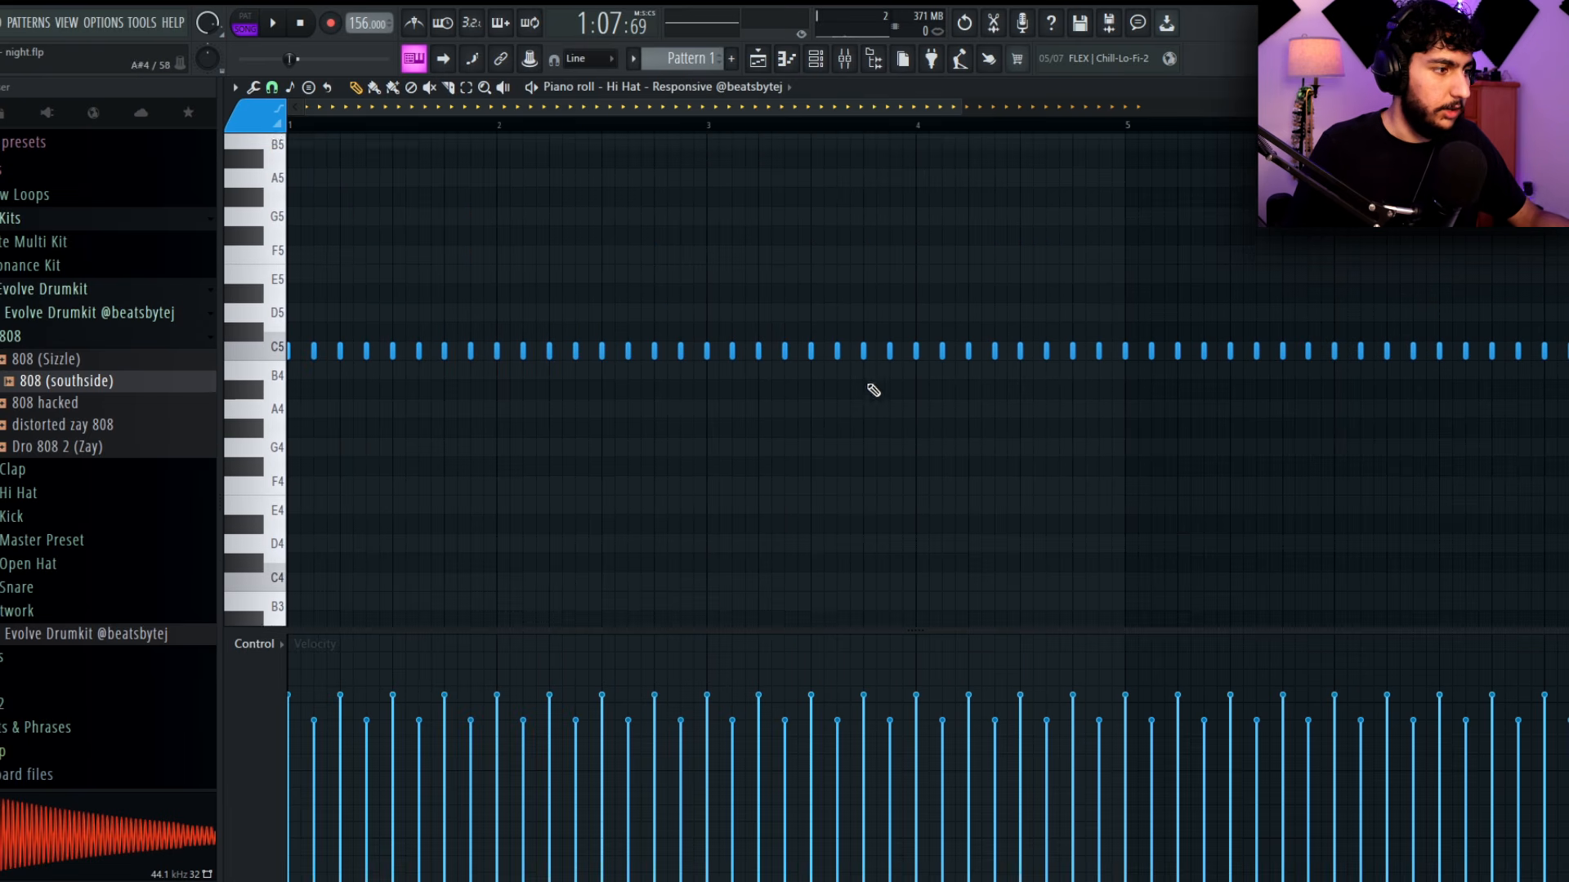
pyautogui.scroll(-1, 408, 608)
pyautogui.moveTo(688, 631); pyautogui.dragTo(686, 579)
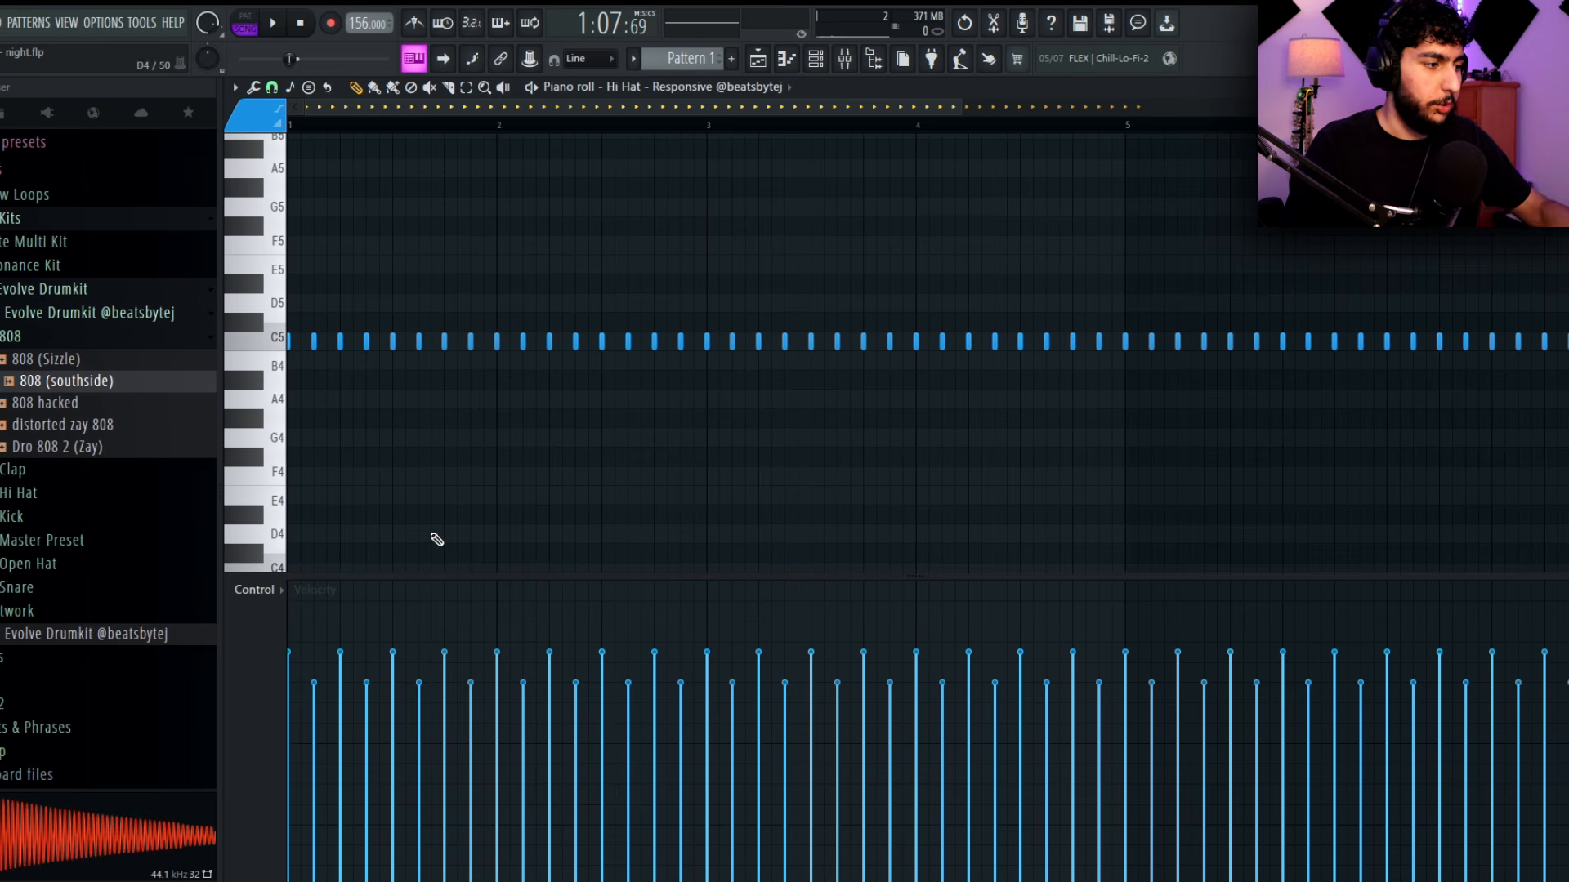
# Play the loop and vary the velocities of individual hi-hat notes, making the second and third off-beat hits in bar 1 softer
pyautogui.press('space')
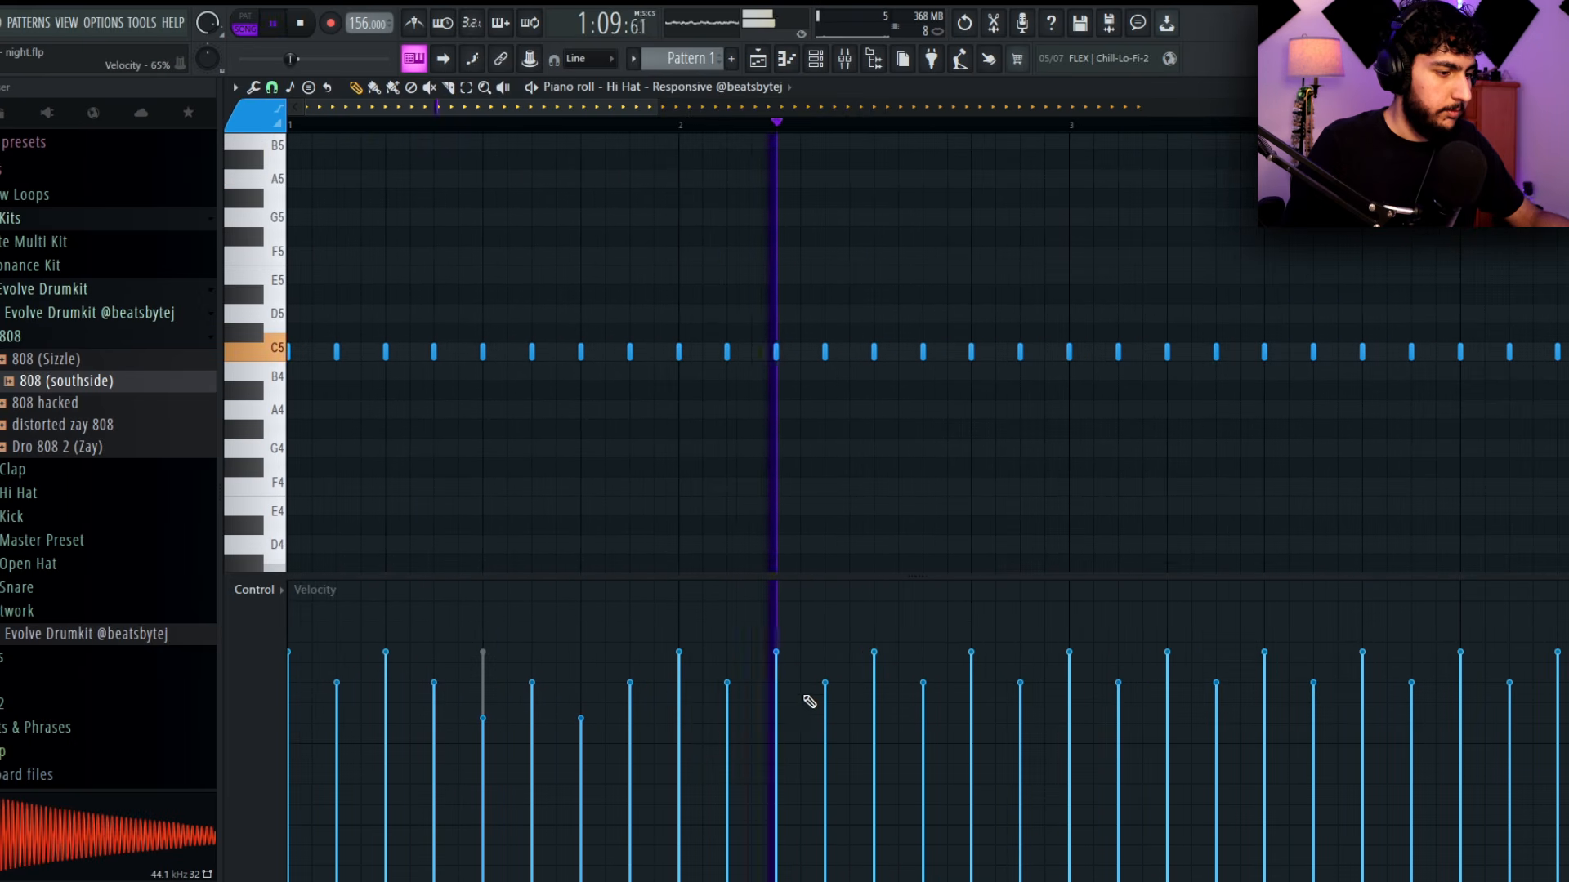
pyautogui.moveTo(791, 679)
pyautogui.mouseDown()
pyautogui.moveTo(826, 679)
pyautogui.moveTo(830, 718)
pyautogui.moveTo(834, 695)
pyautogui.mouseUp()
pyautogui.press('space')
pyautogui.moveTo(576, 719); pyautogui.dragTo(581, 654)
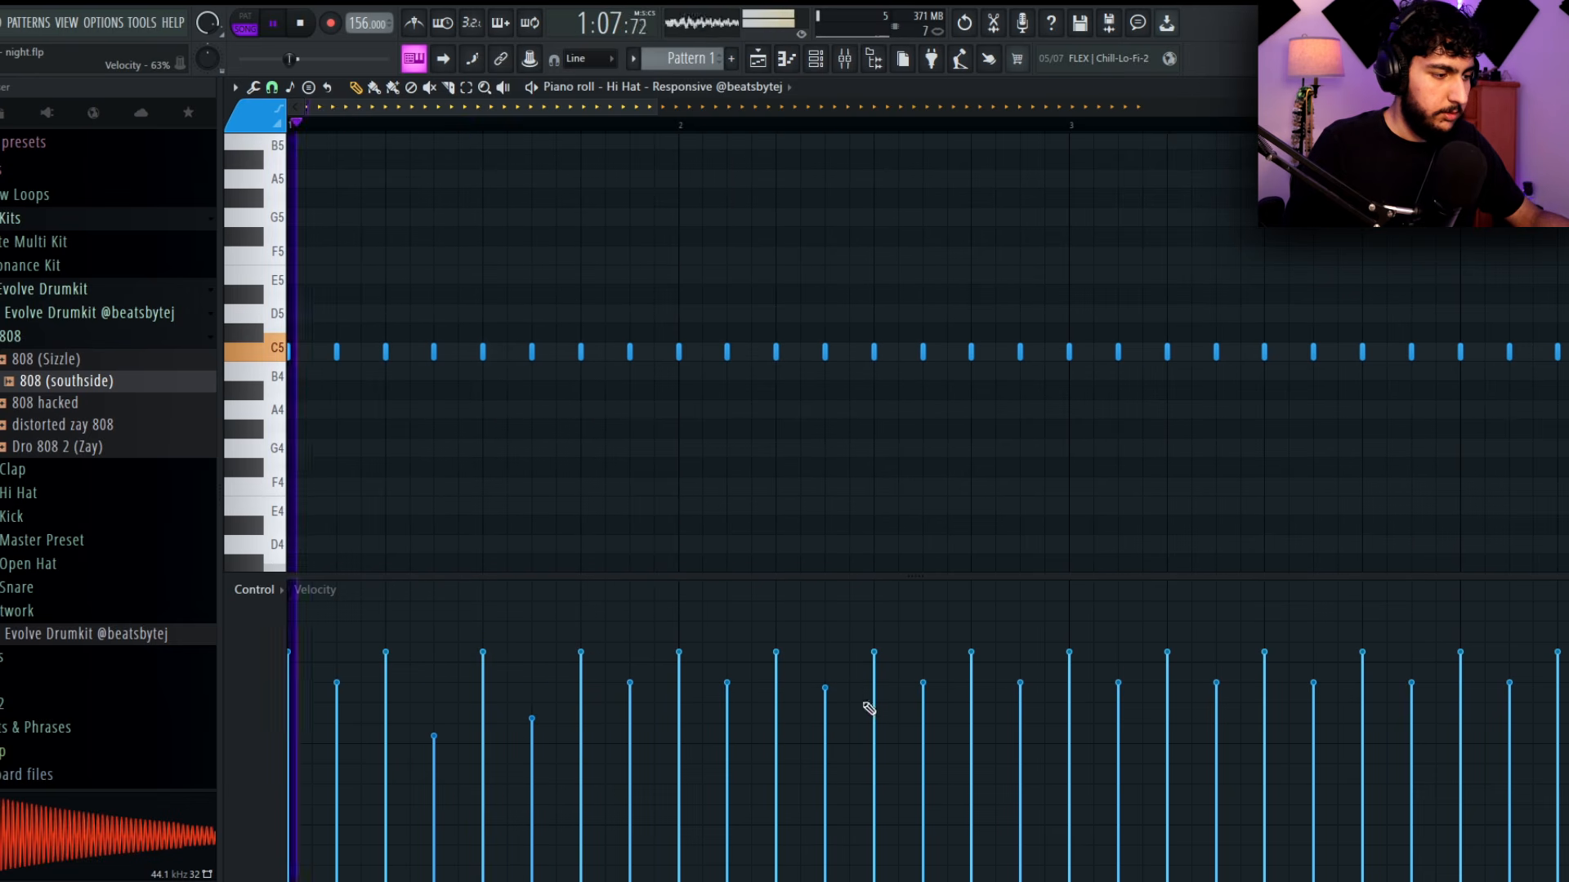
pyautogui.press('space')
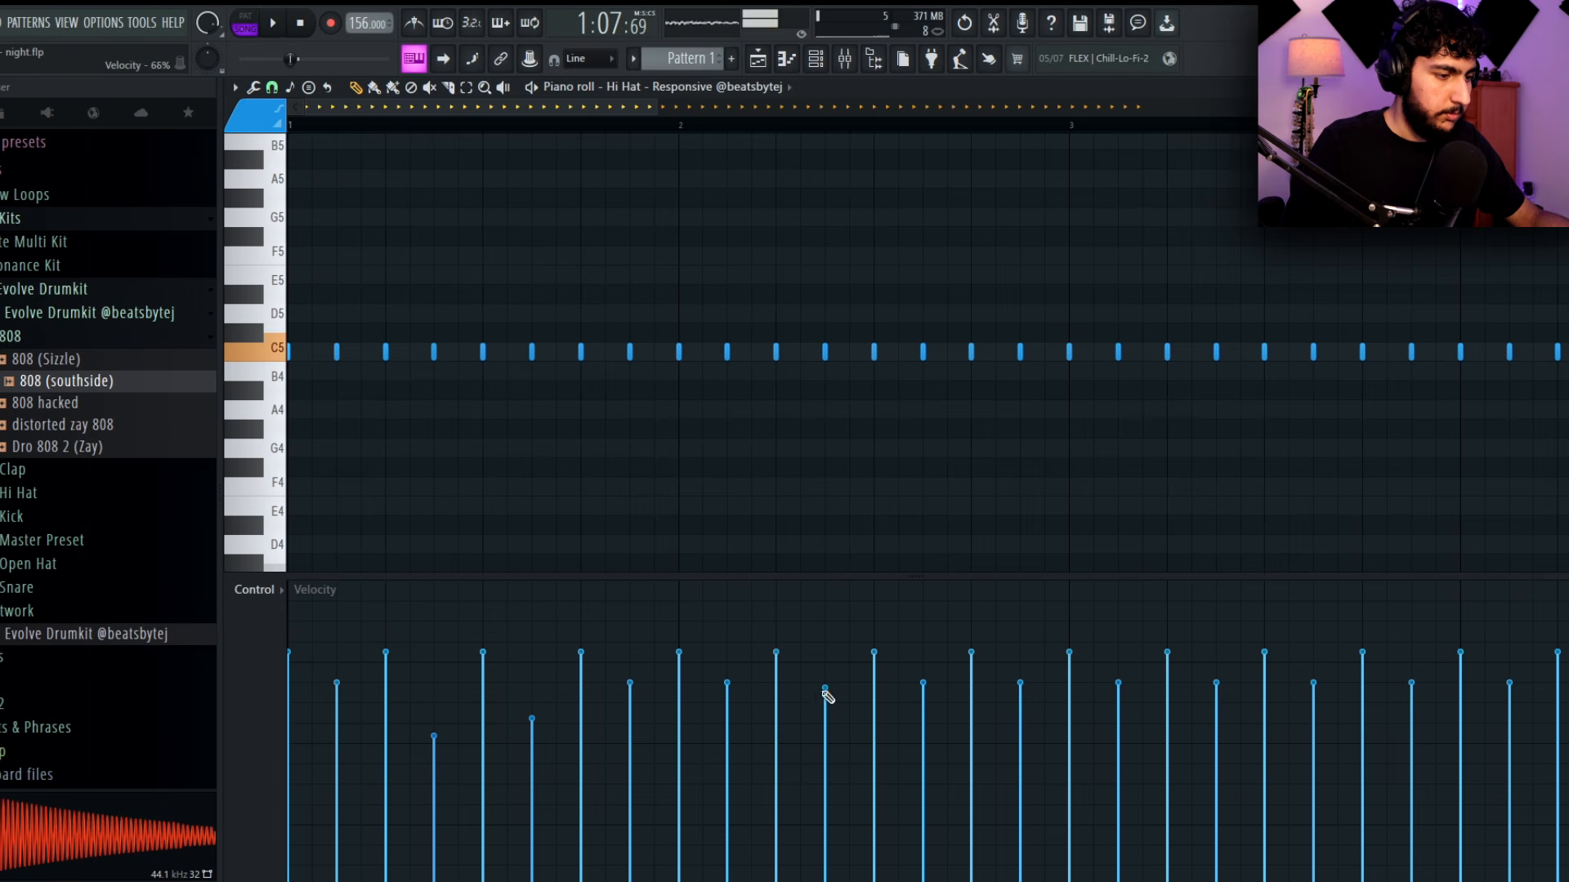
# Soften selected hi-hat notes in bars 2 to 4 during playback to vary their velocities
pyautogui.press('space')
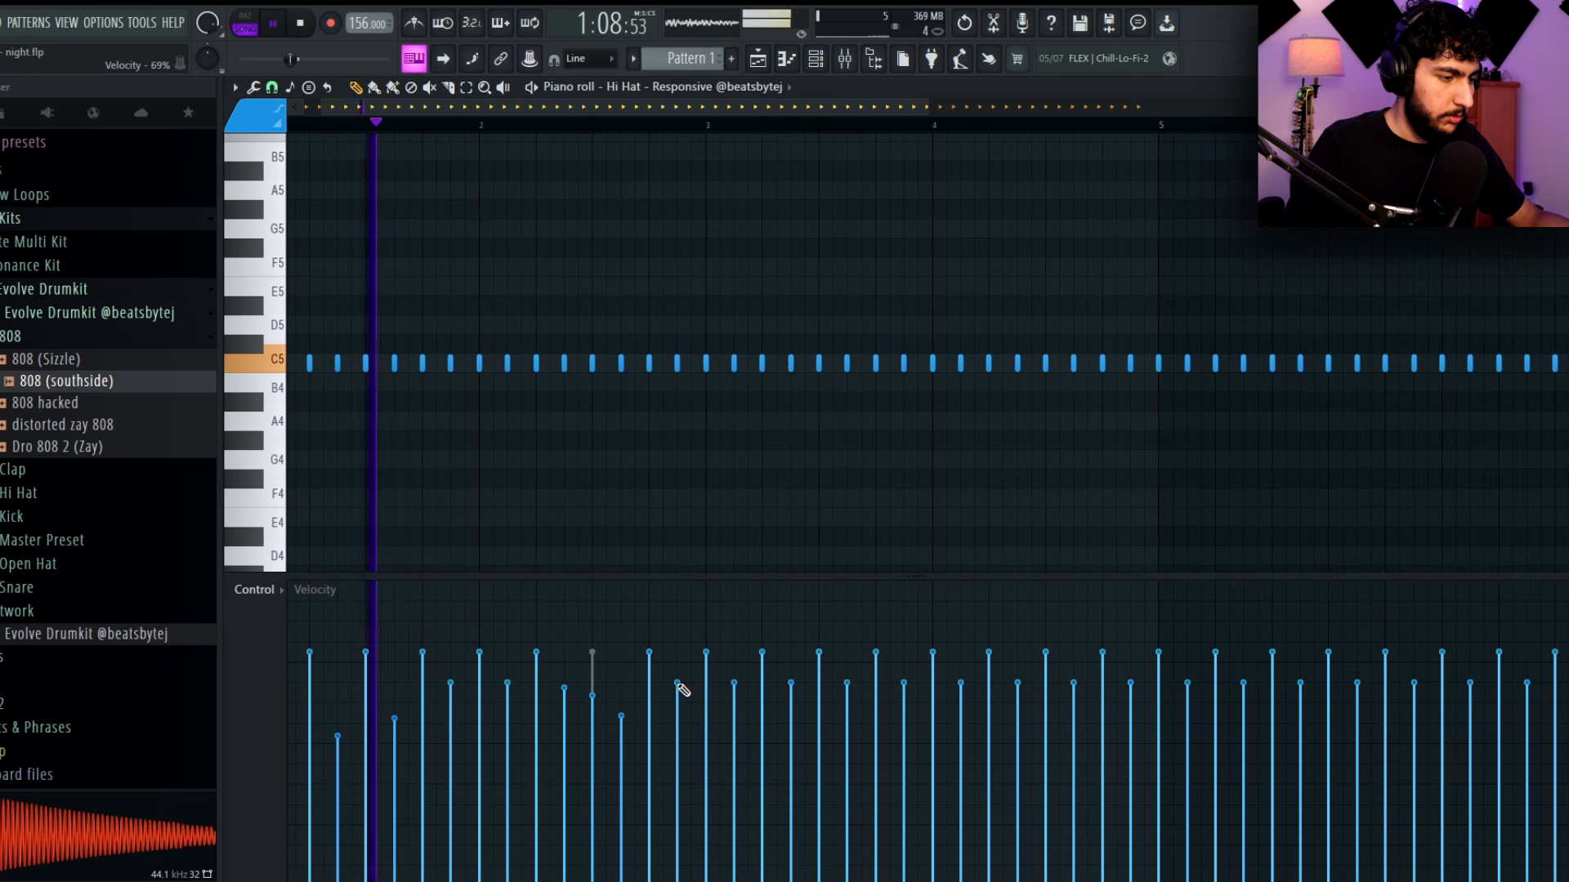
pyautogui.moveTo(678, 690); pyautogui.dragTo(677, 701)
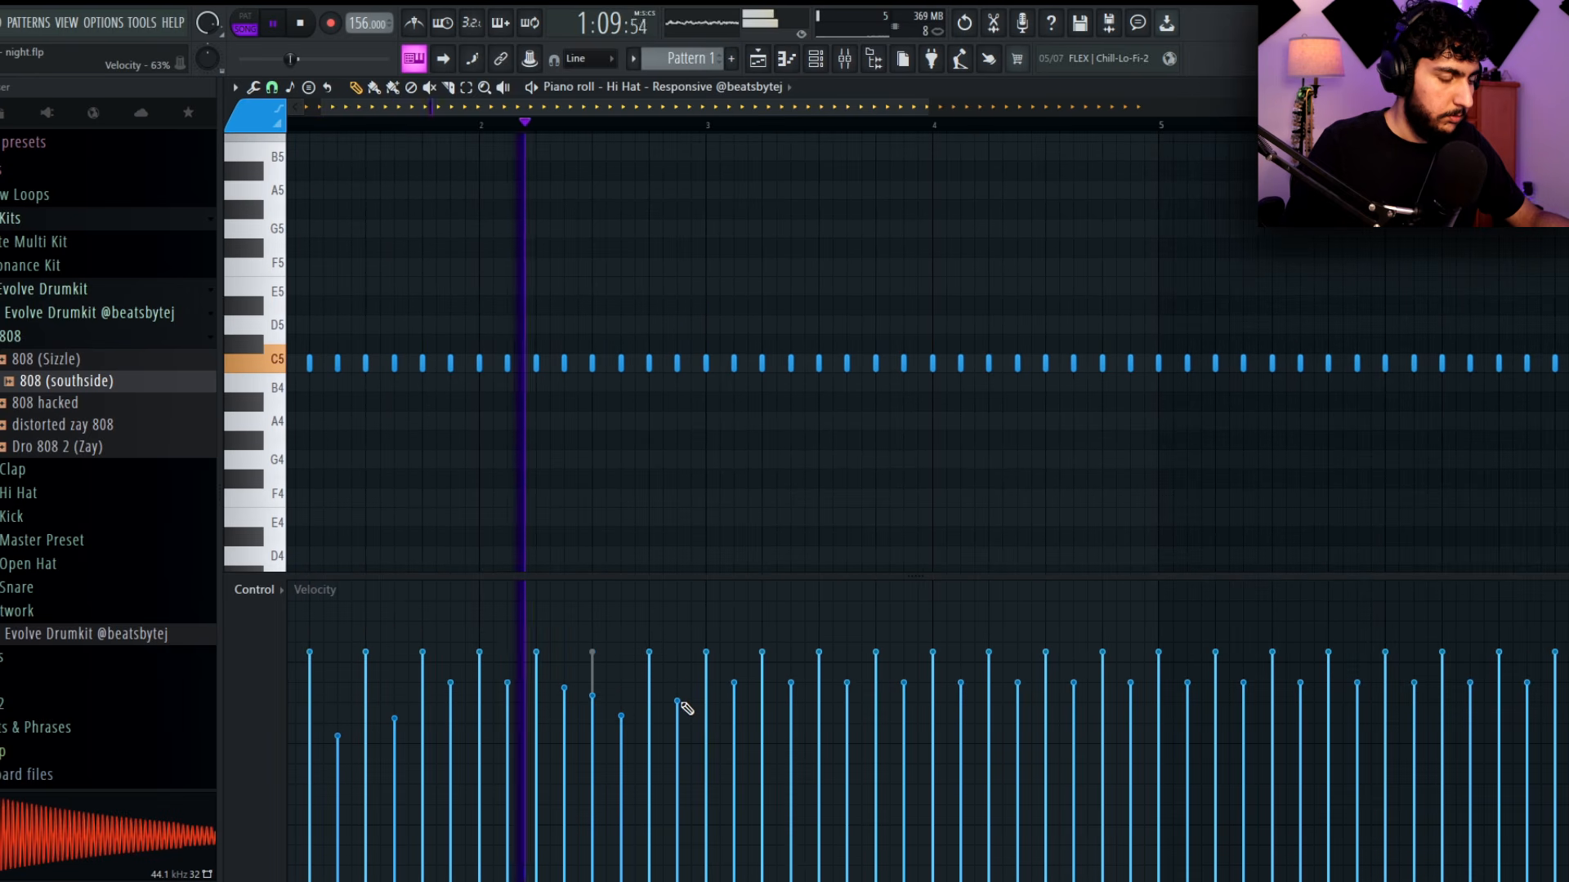
pyautogui.hotkey('ctrl', 'z')
pyautogui.moveTo(792, 701)
pyautogui.mouseDown()
pyautogui.moveTo(809, 693)
pyautogui.moveTo(823, 714)
pyautogui.mouseUp()
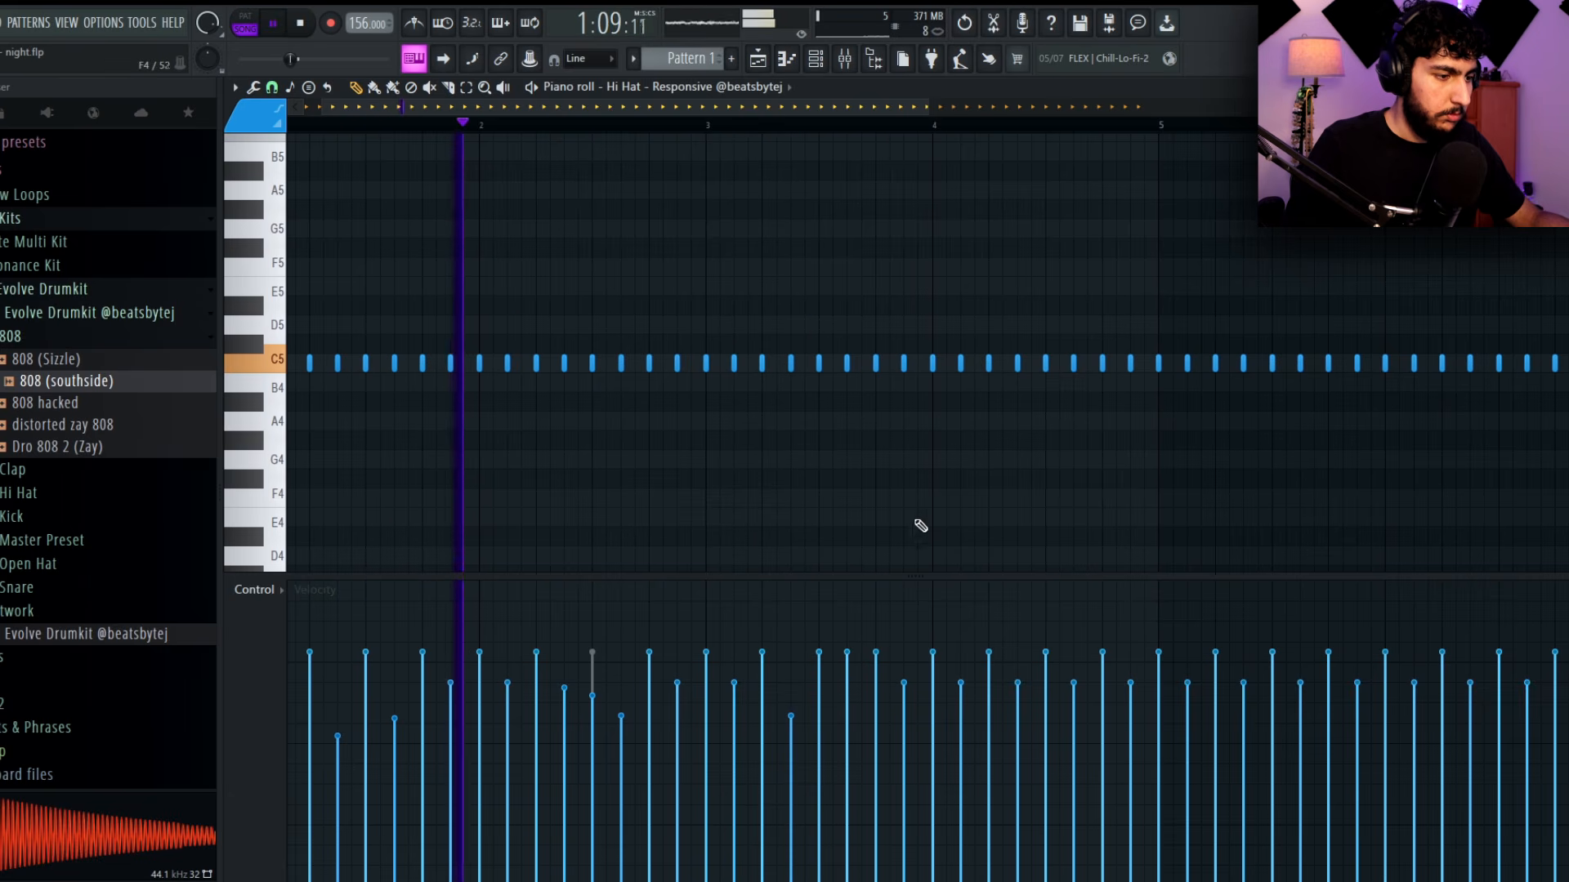
pyautogui.scroll(-2, 920, 526)
pyautogui.moveTo(907, 501); pyautogui.dragTo(984, 487)
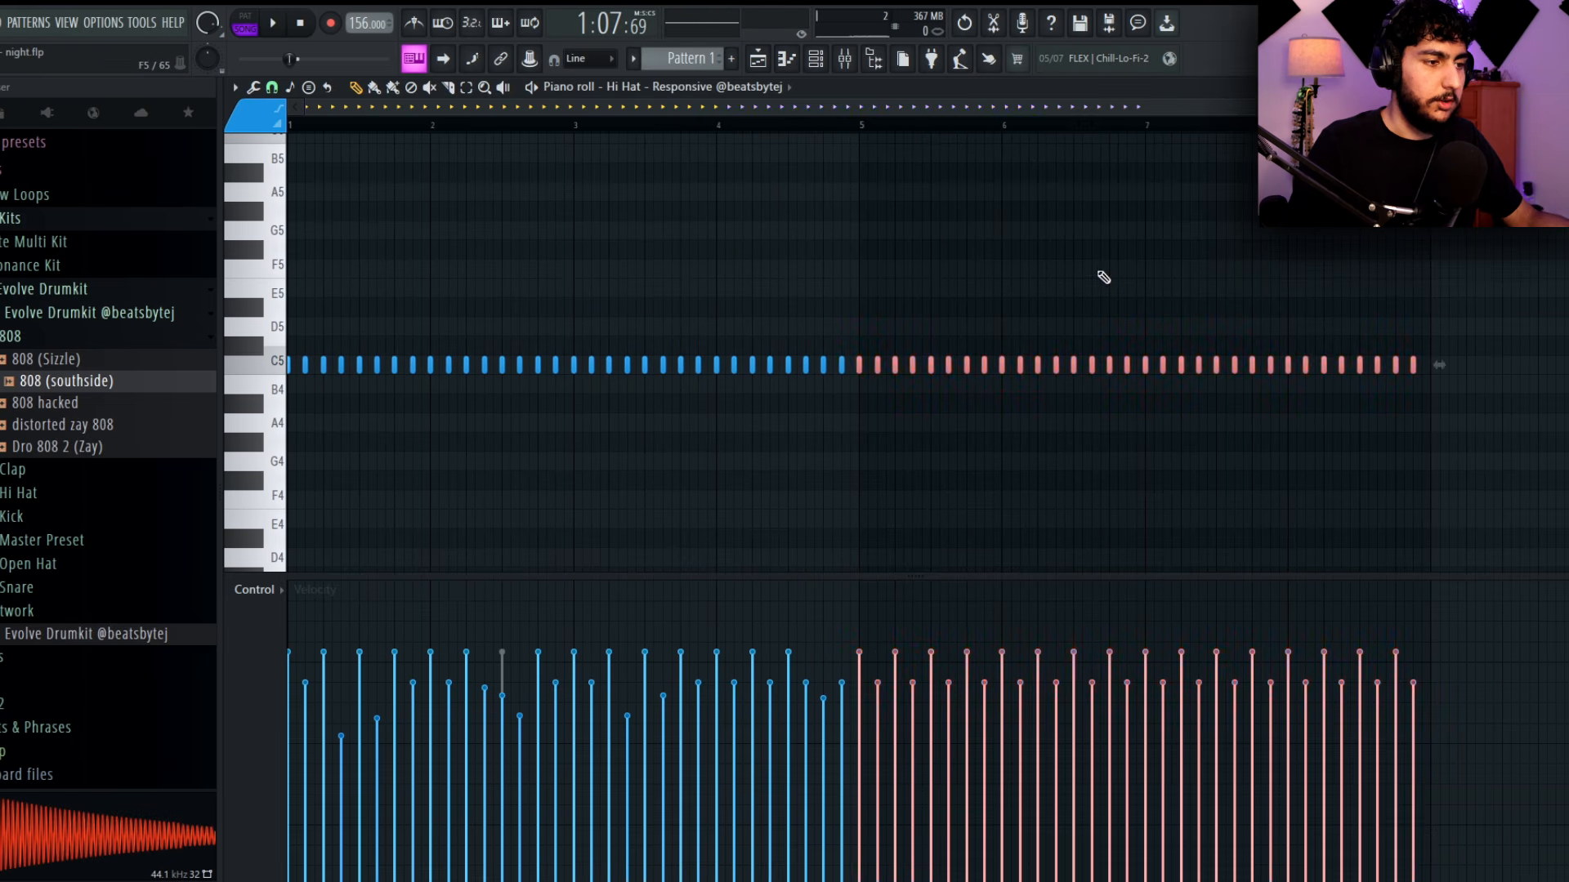
# Delete the hi-hat notes in bars 5 to 8 and replace them with a duplicate of bars 1 to 4
pyautogui.click(1176, 316)
pyautogui.moveTo(1460, 430); pyautogui.dragTo(791, 311)
pyautogui.press('Delete')
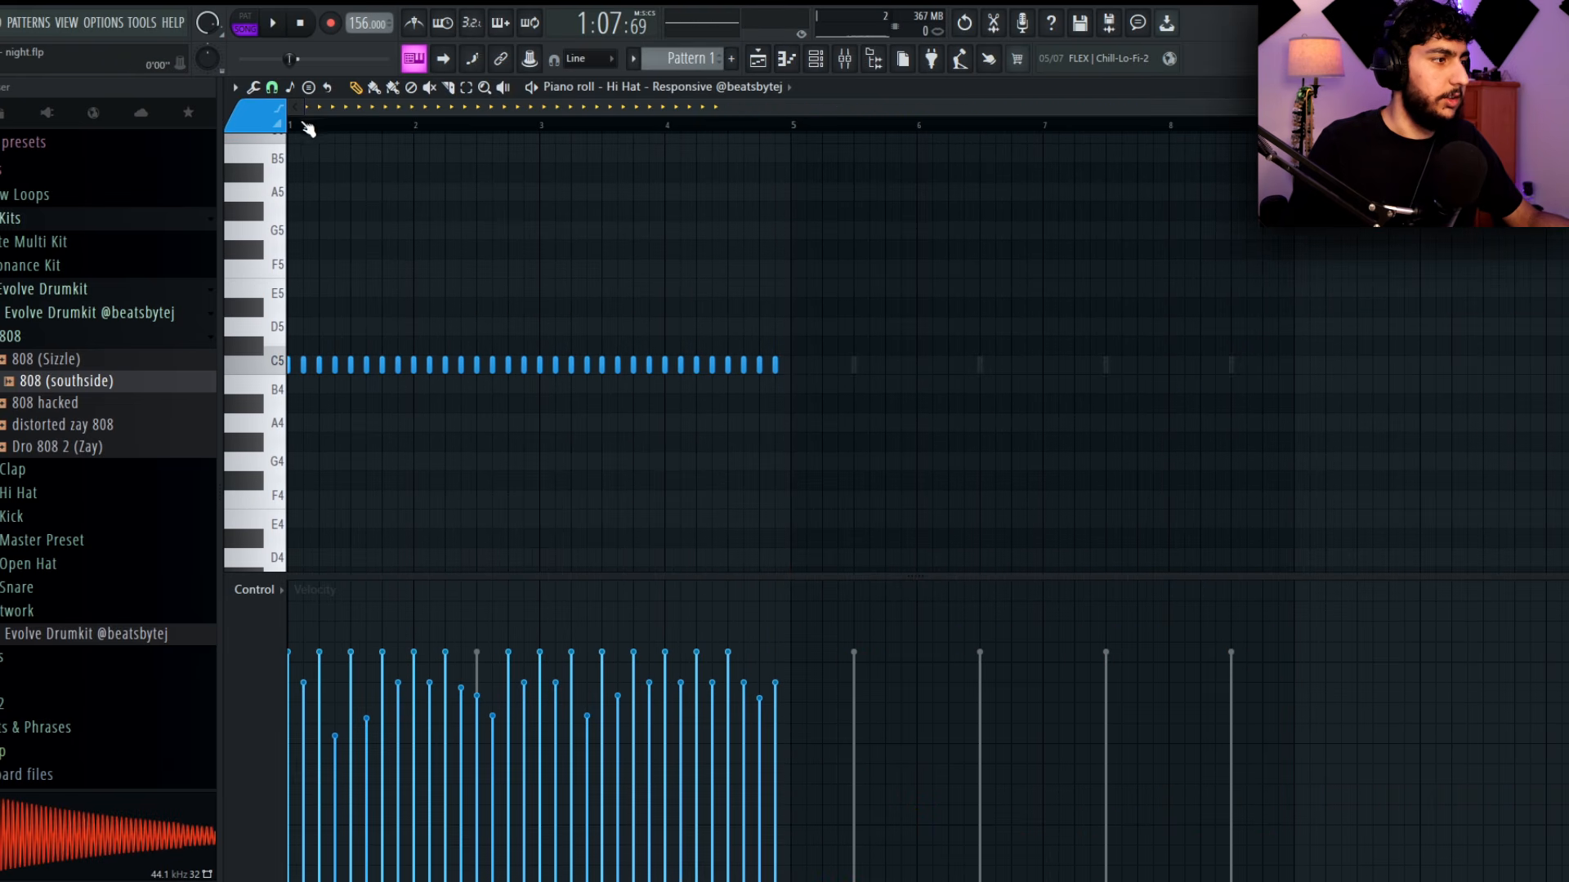
pyautogui.hotkey('ctrl', 'b')
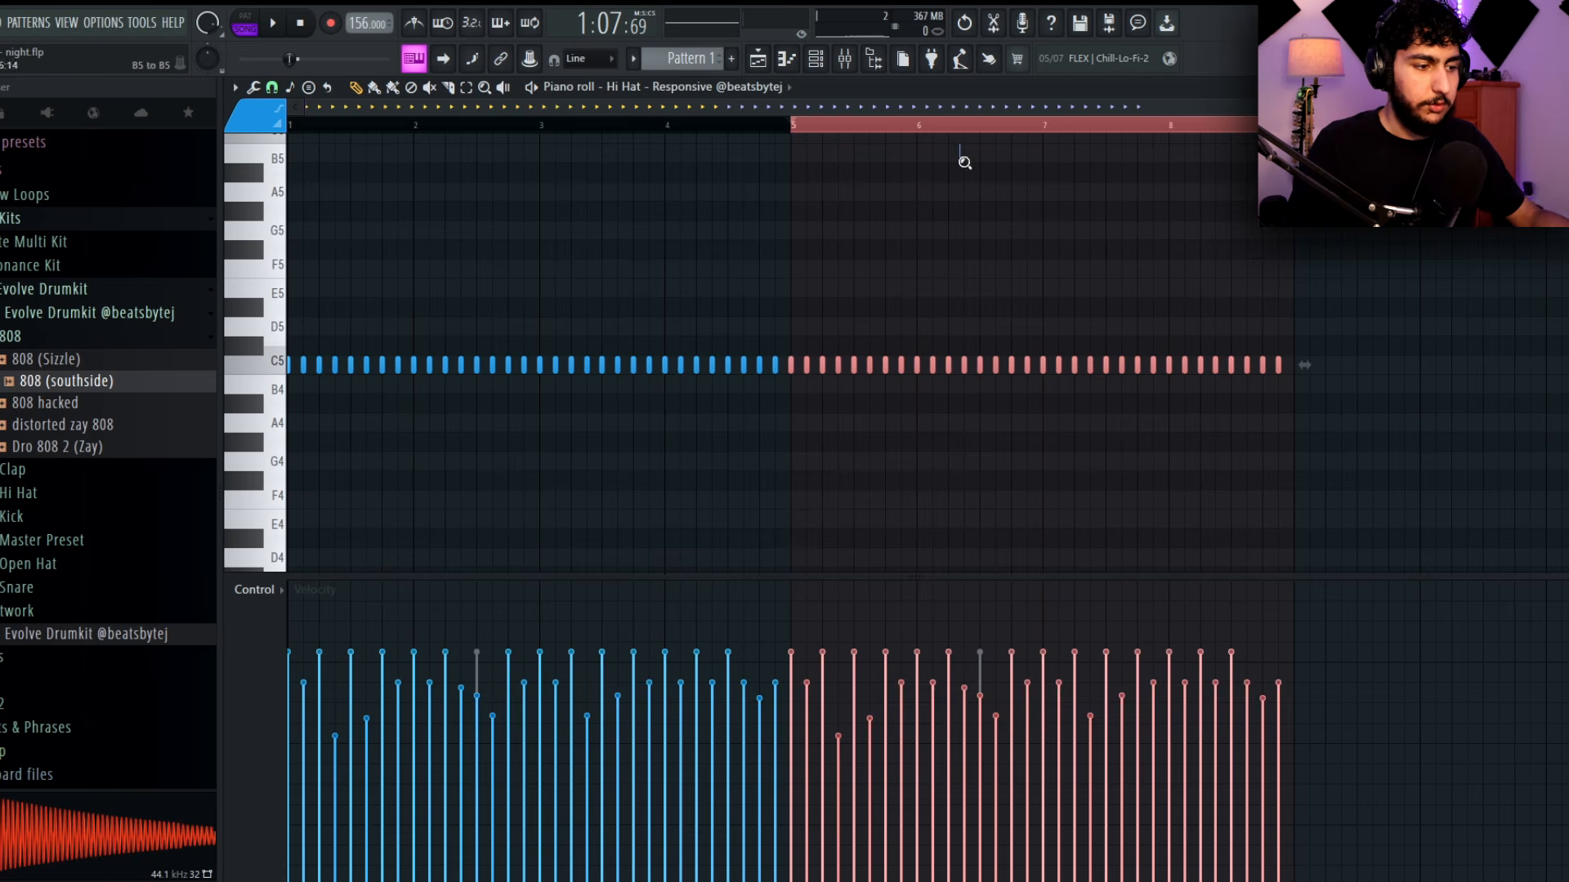
pyautogui.scroll(1, 965, 162)
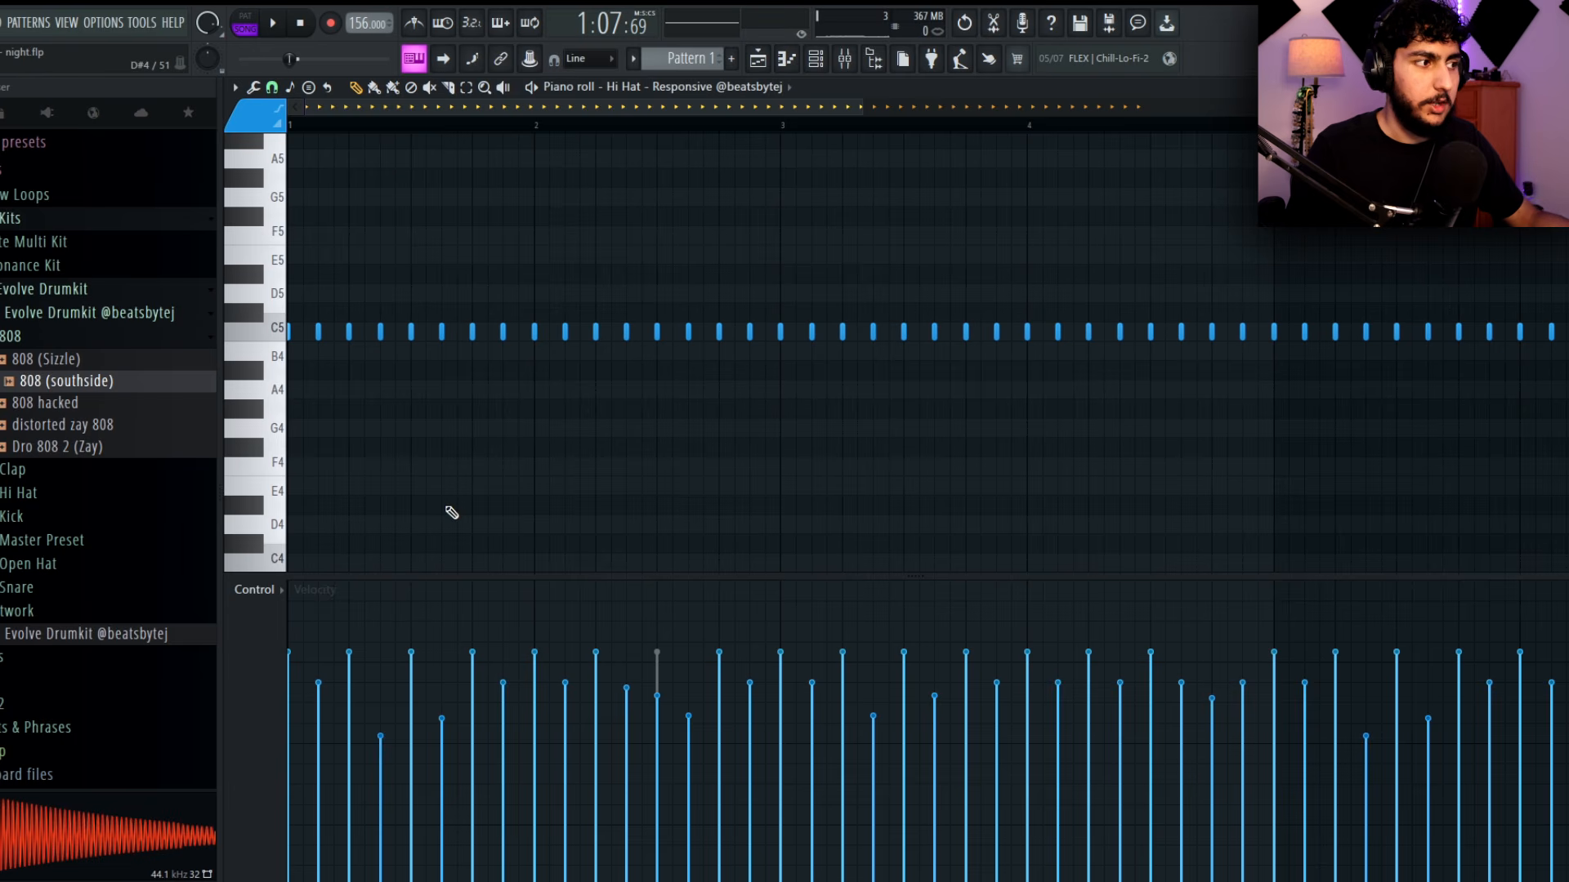
# Add two E4 hi-hat notes half a beat apart, starting on beat 4 of bar 1
pyautogui.press('space')
pyautogui.click(482, 486)
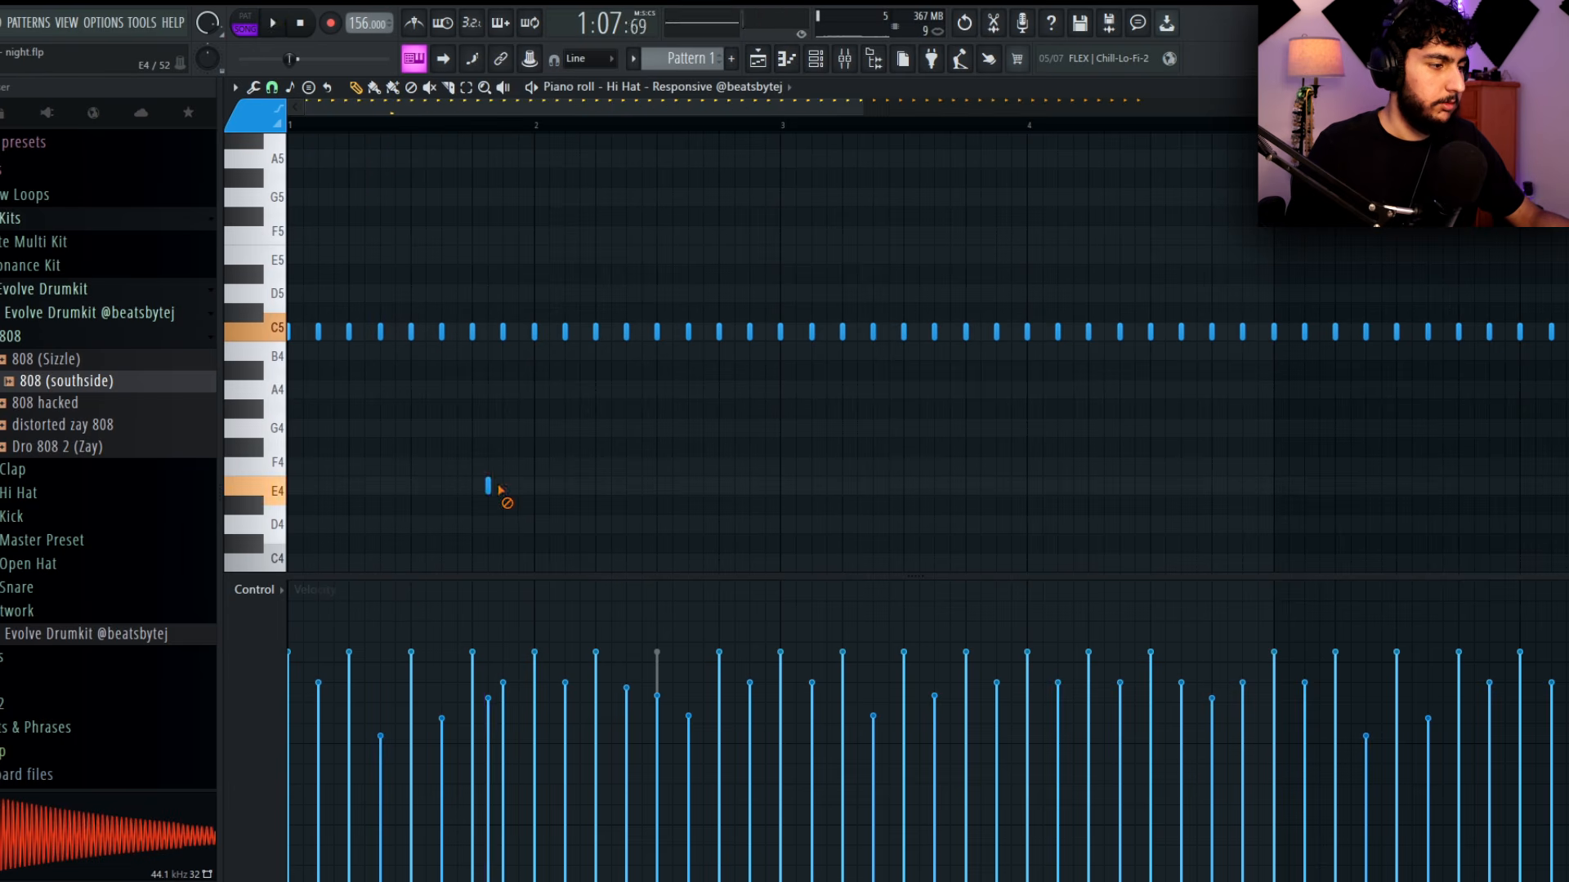
pyautogui.click(513, 488)
pyautogui.moveTo(575, 499); pyautogui.dragTo(458, 467)
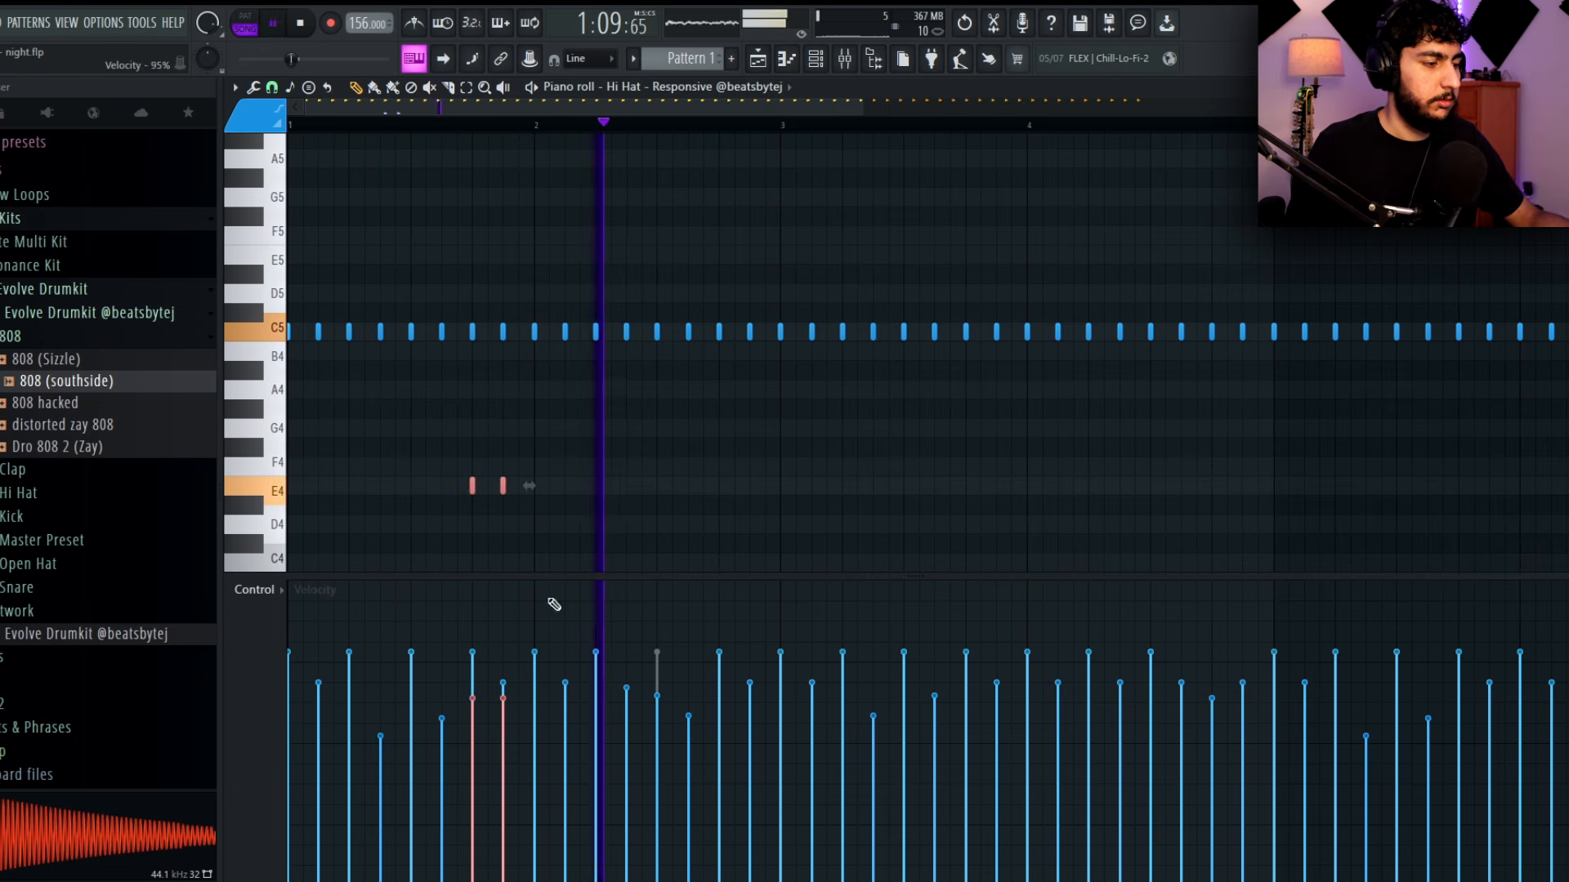
pyautogui.moveTo(466, 732); pyautogui.dragTo(741, 628)
# Add C#4 hi-hat notes on beats 3 and 4 of bar 4
pyautogui.scroll(-1, 940, 470)
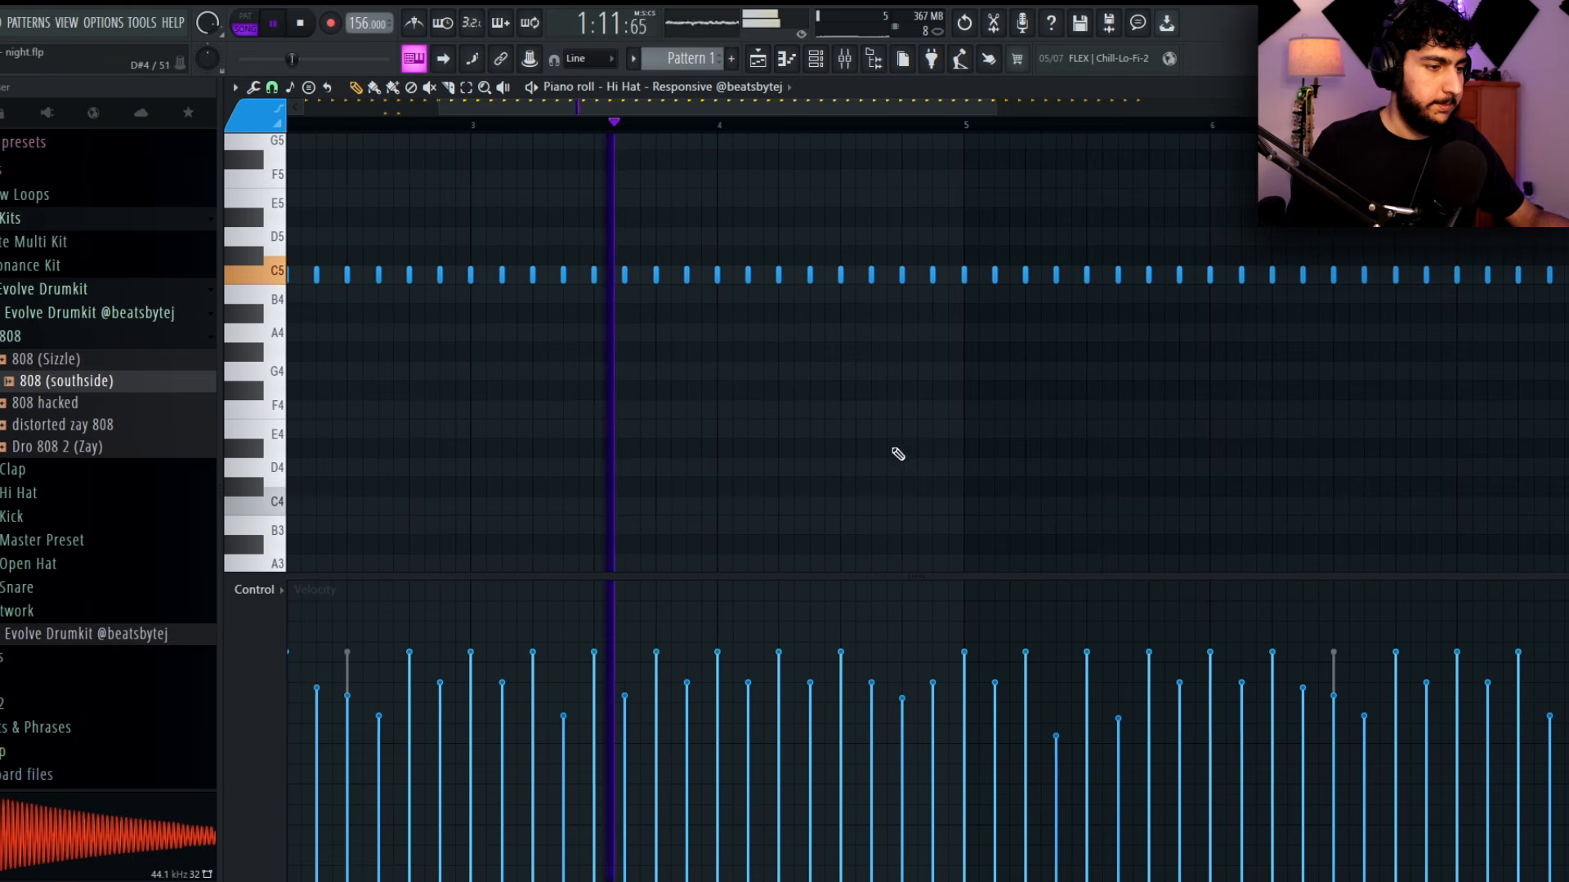
pyautogui.click(840, 487)
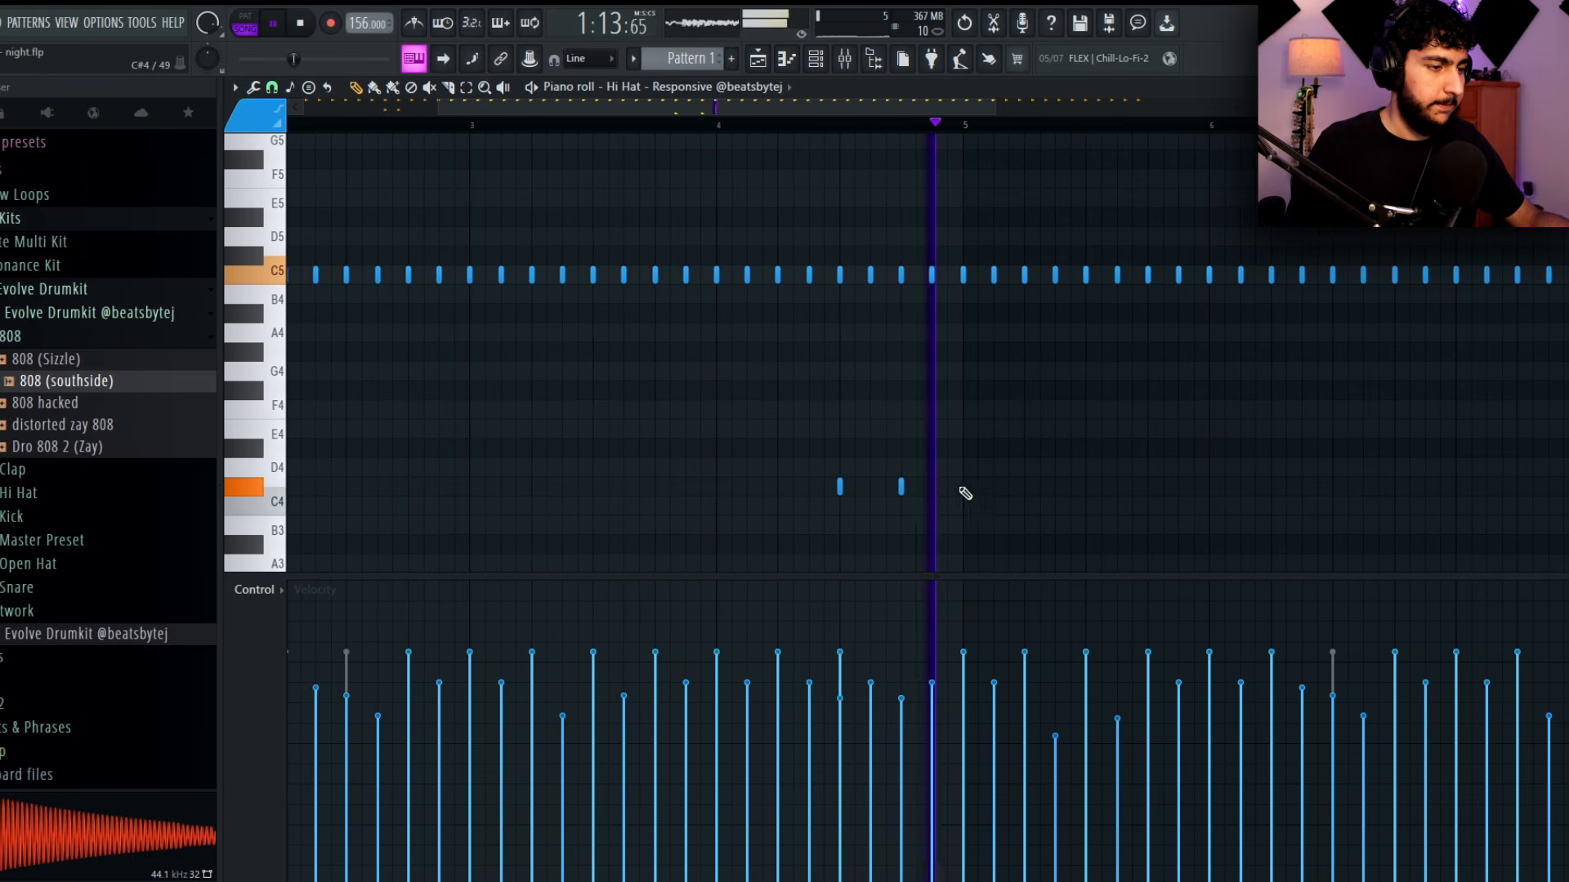
pyautogui.scroll(-3, 968, 474)
pyautogui.moveTo(949, 549); pyautogui.dragTo(360, 415)
# Add kick hits on steps 7, 13 and 15 during playback, and open the kick channel's piano roll
pyautogui.press('space')
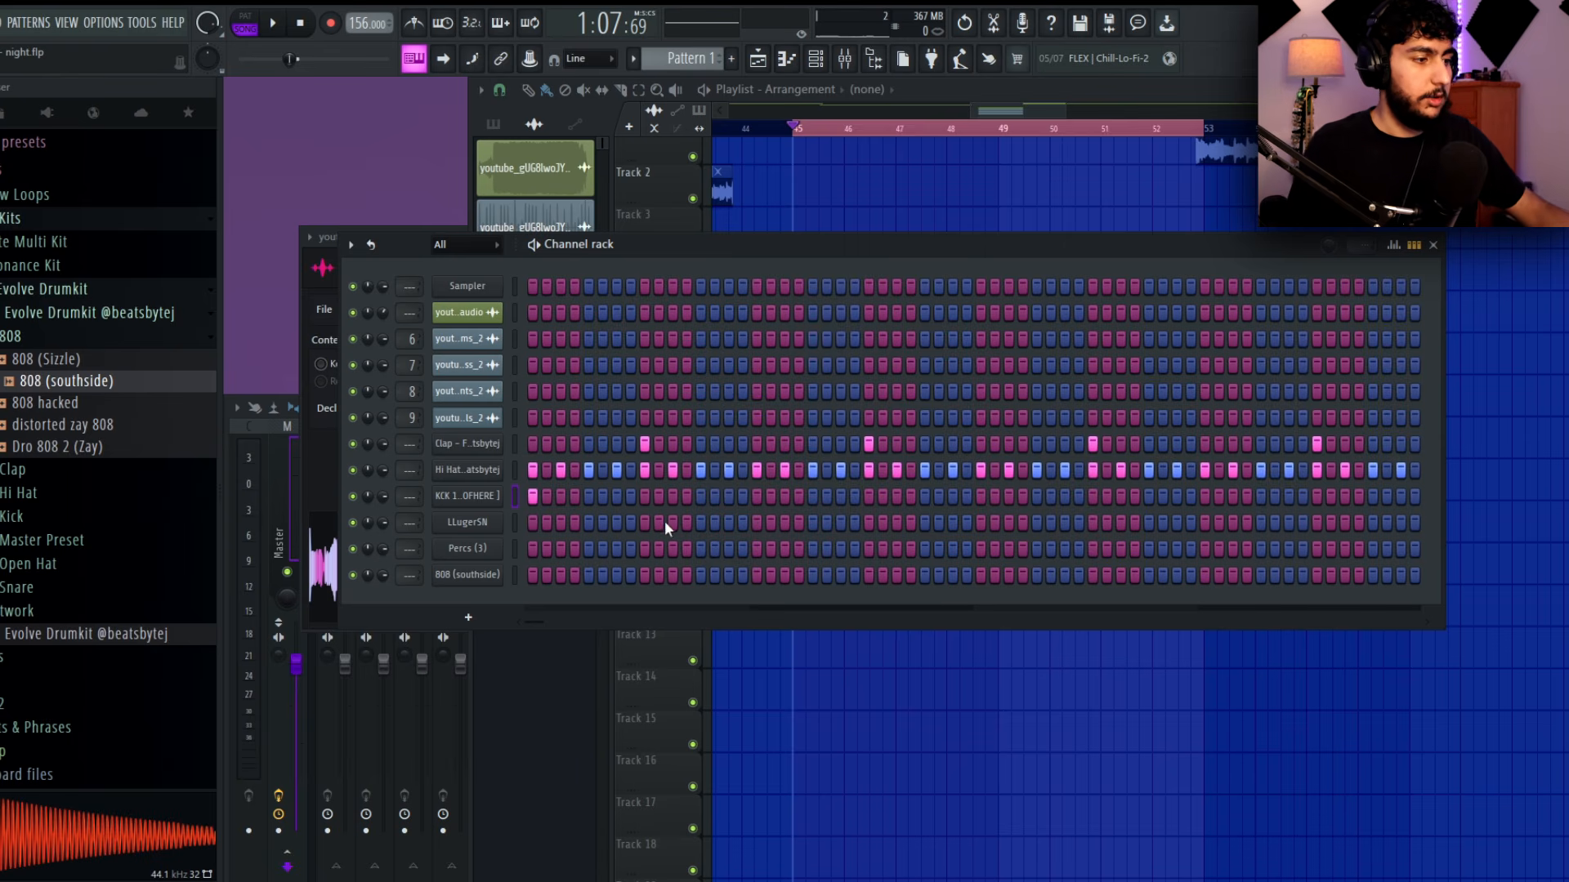
pyautogui.press('space')
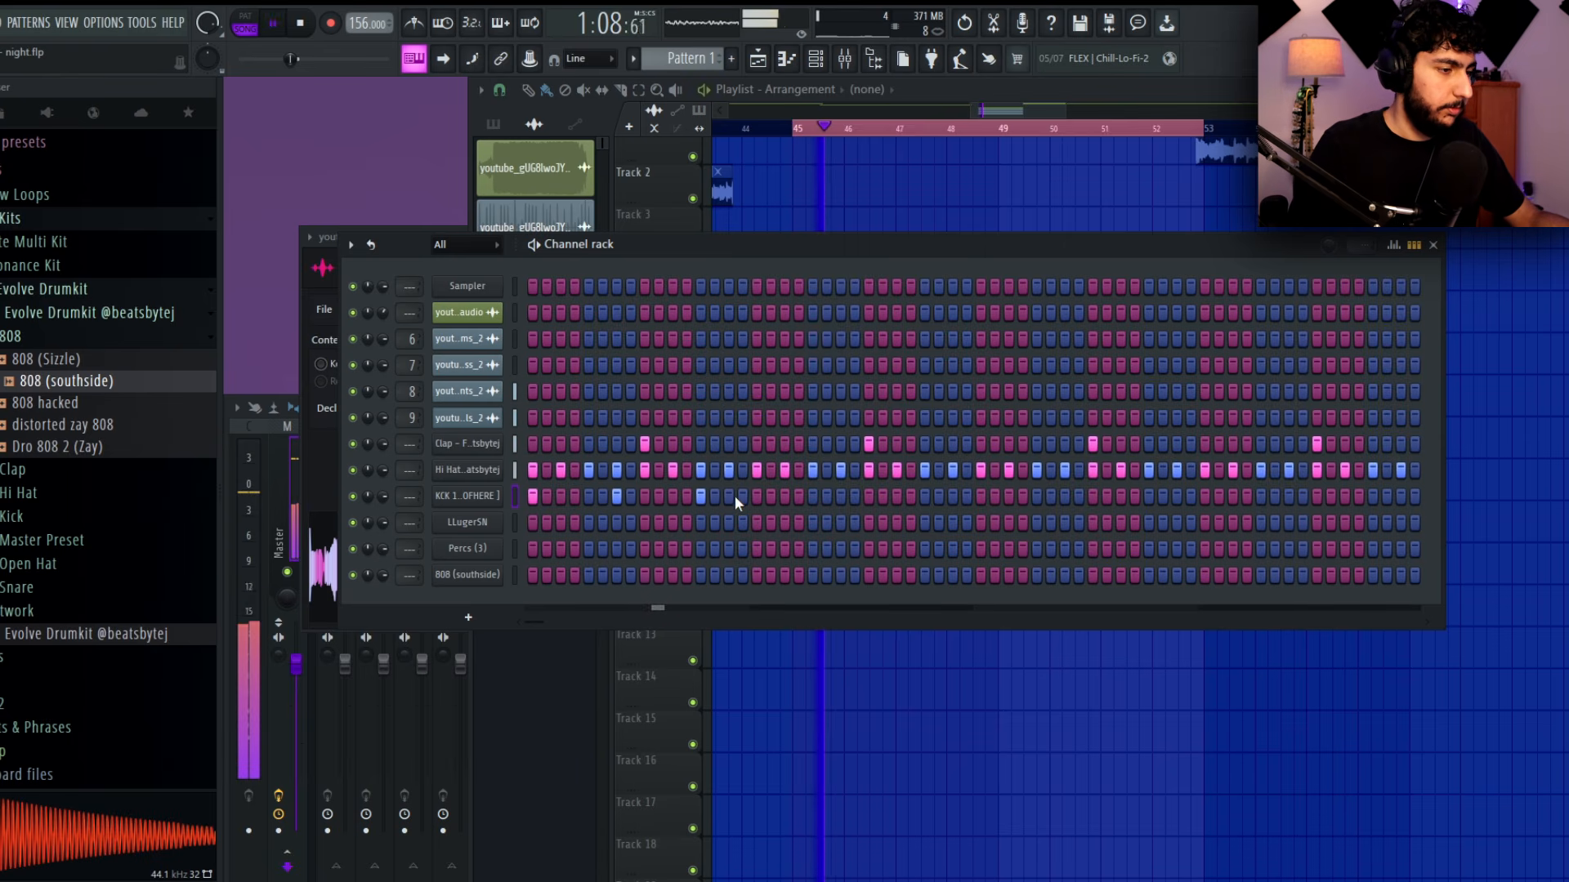
pyautogui.click(731, 496)
pyautogui.rightClick(500, 493)
pyautogui.click(539, 494)
# Add a C5 kick note half a beat after beat 3 of bar 2 and remove the one on beat 2
pyautogui.moveTo(552, 338); pyautogui.dragTo(541, 351)
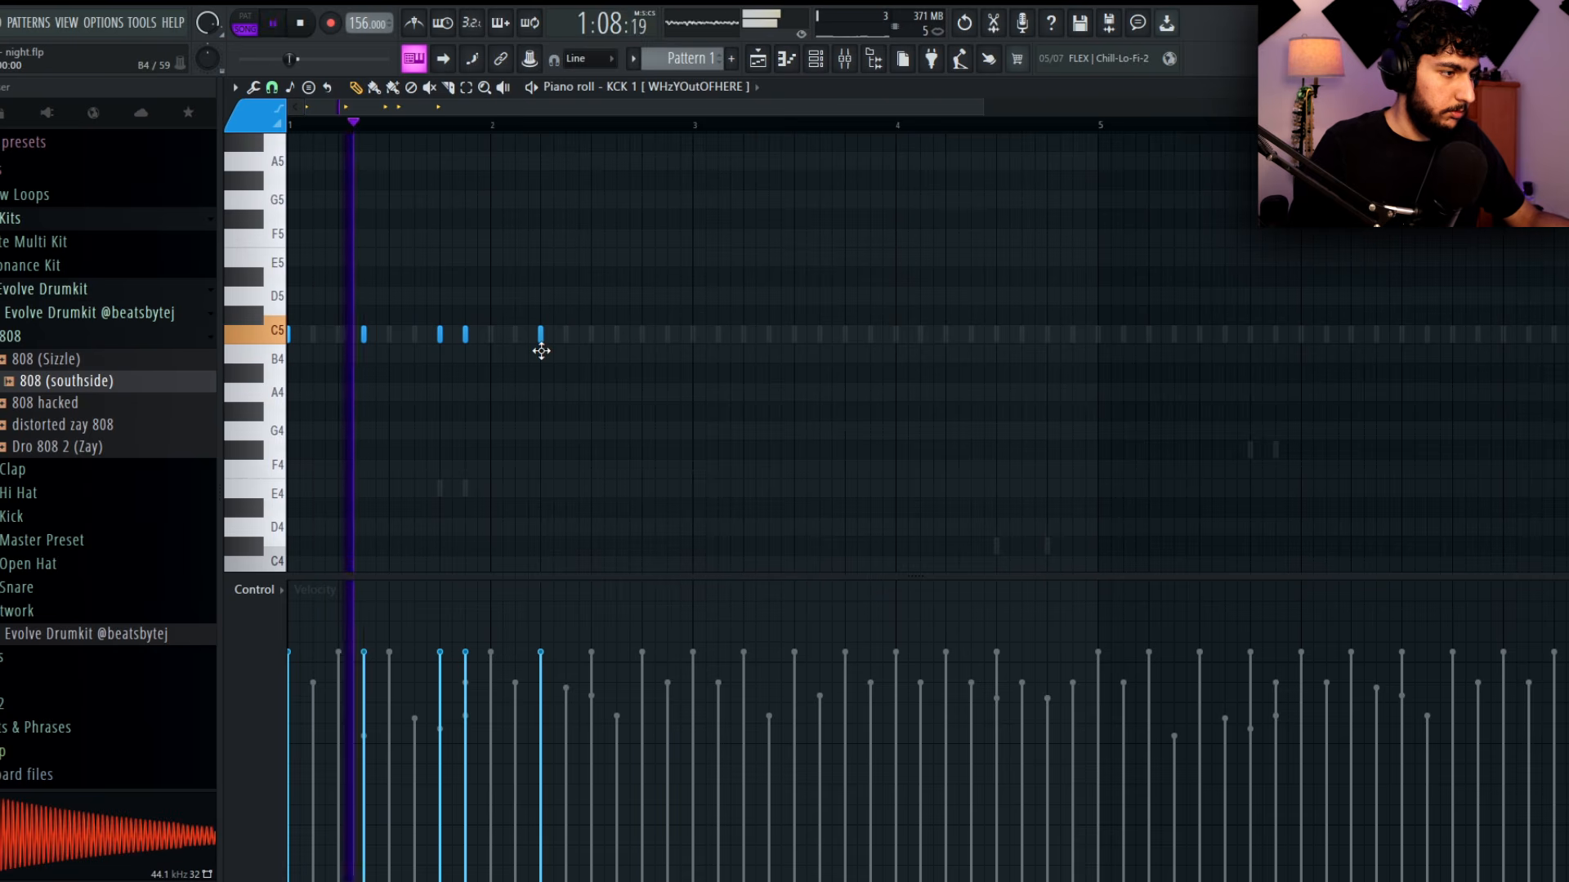
pyautogui.click(608, 336)
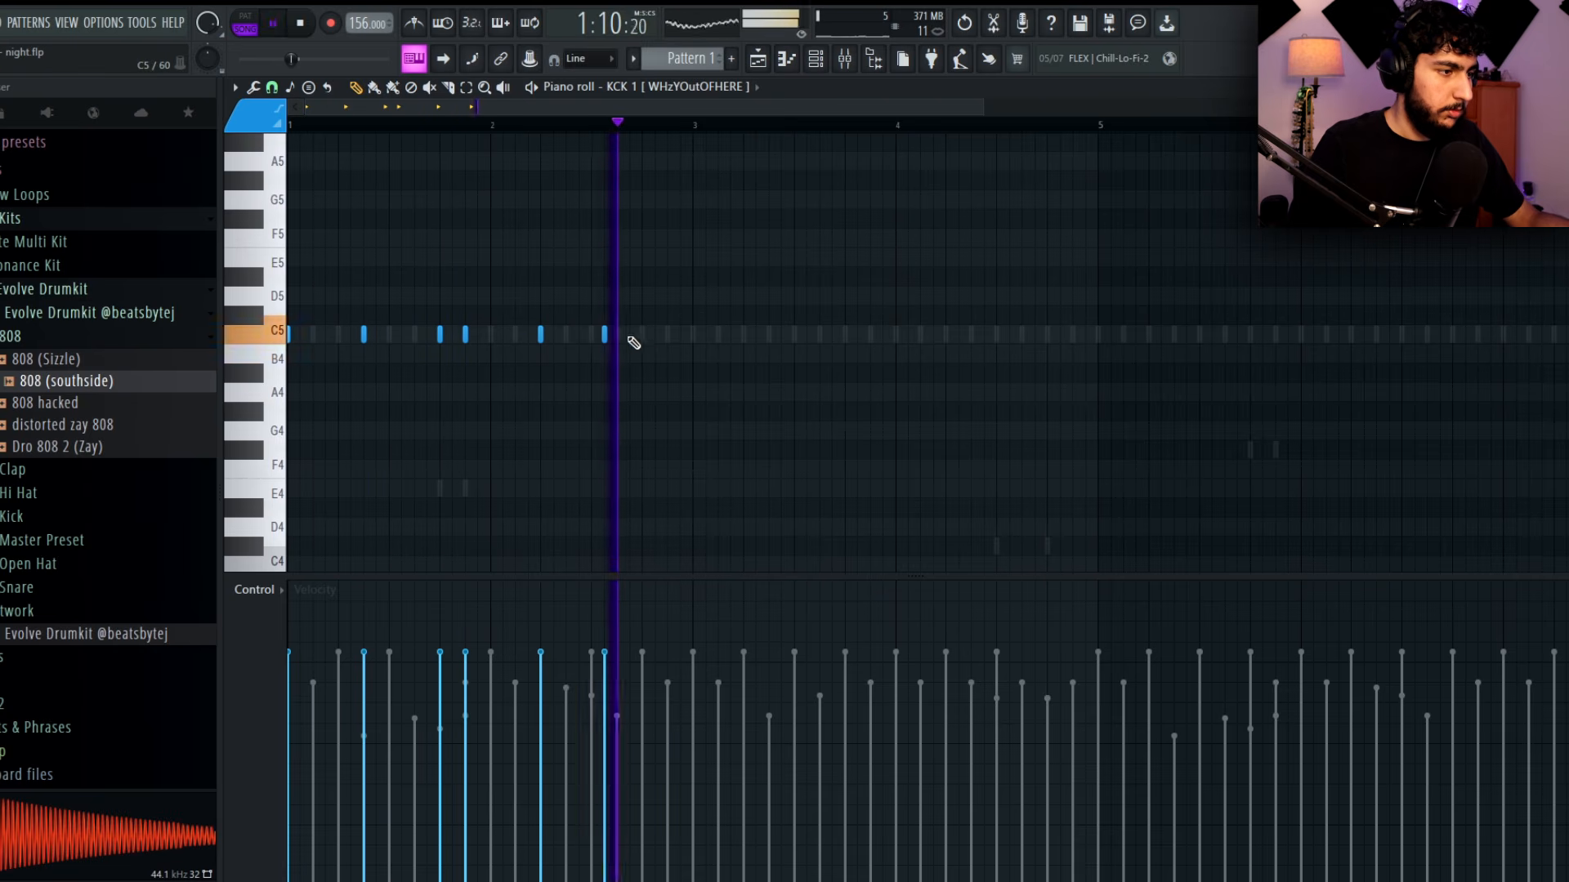
pyautogui.click(619, 337)
pyautogui.rightClick(540, 336)
# Copy all kick notes to start at bar 3, and delete the two copies in the last beat of bar 3
pyautogui.hotkey('ctrl', 'a')
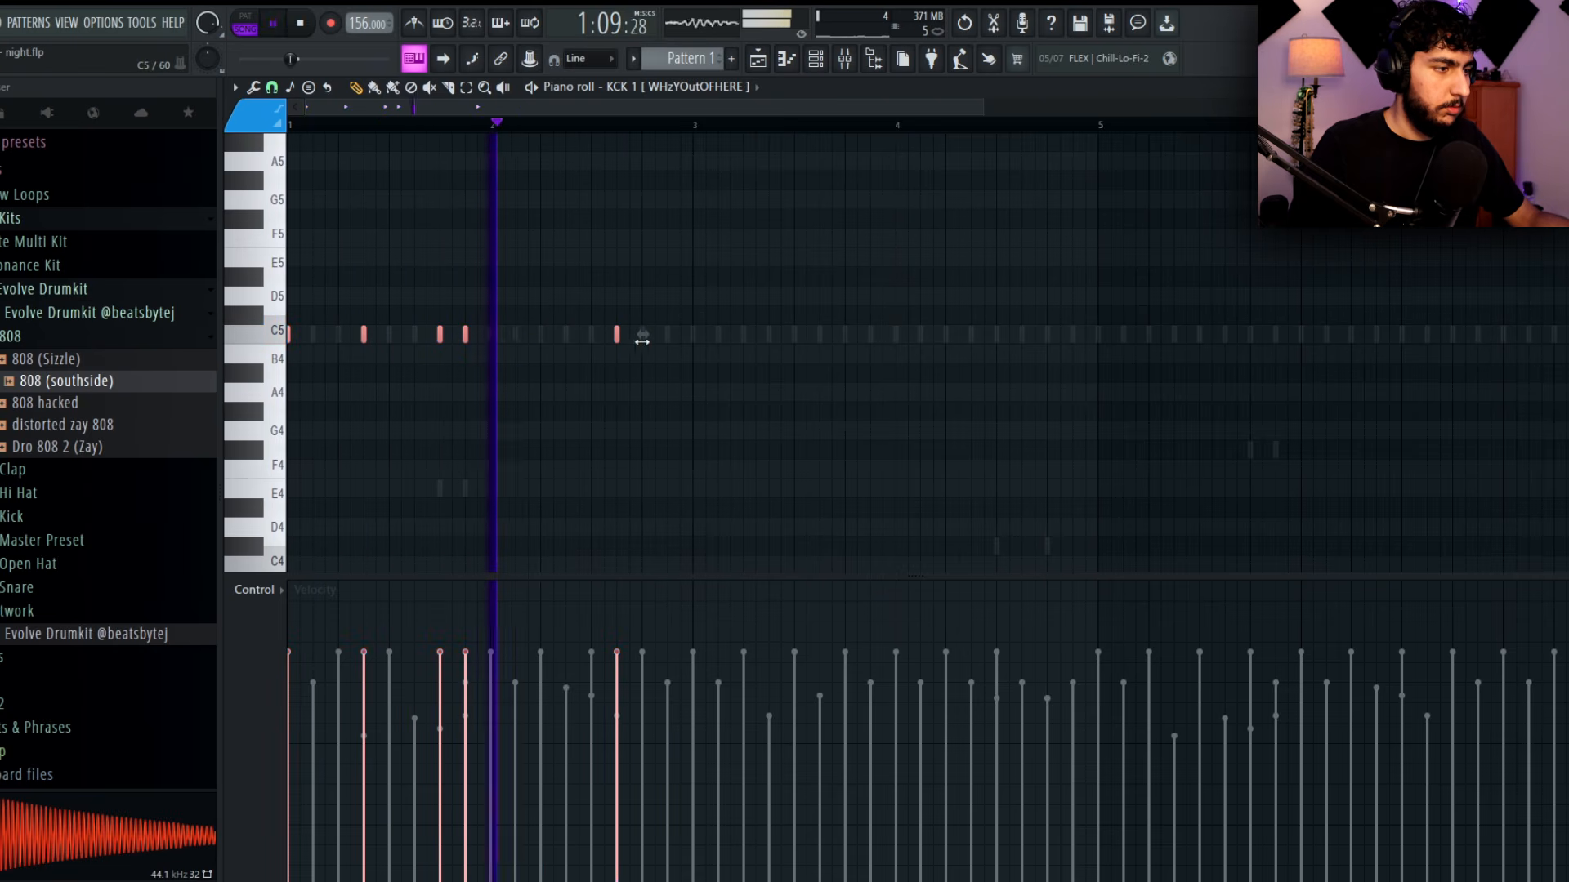
pyautogui.moveTo(362, 342); pyautogui.dragTo(771, 351)
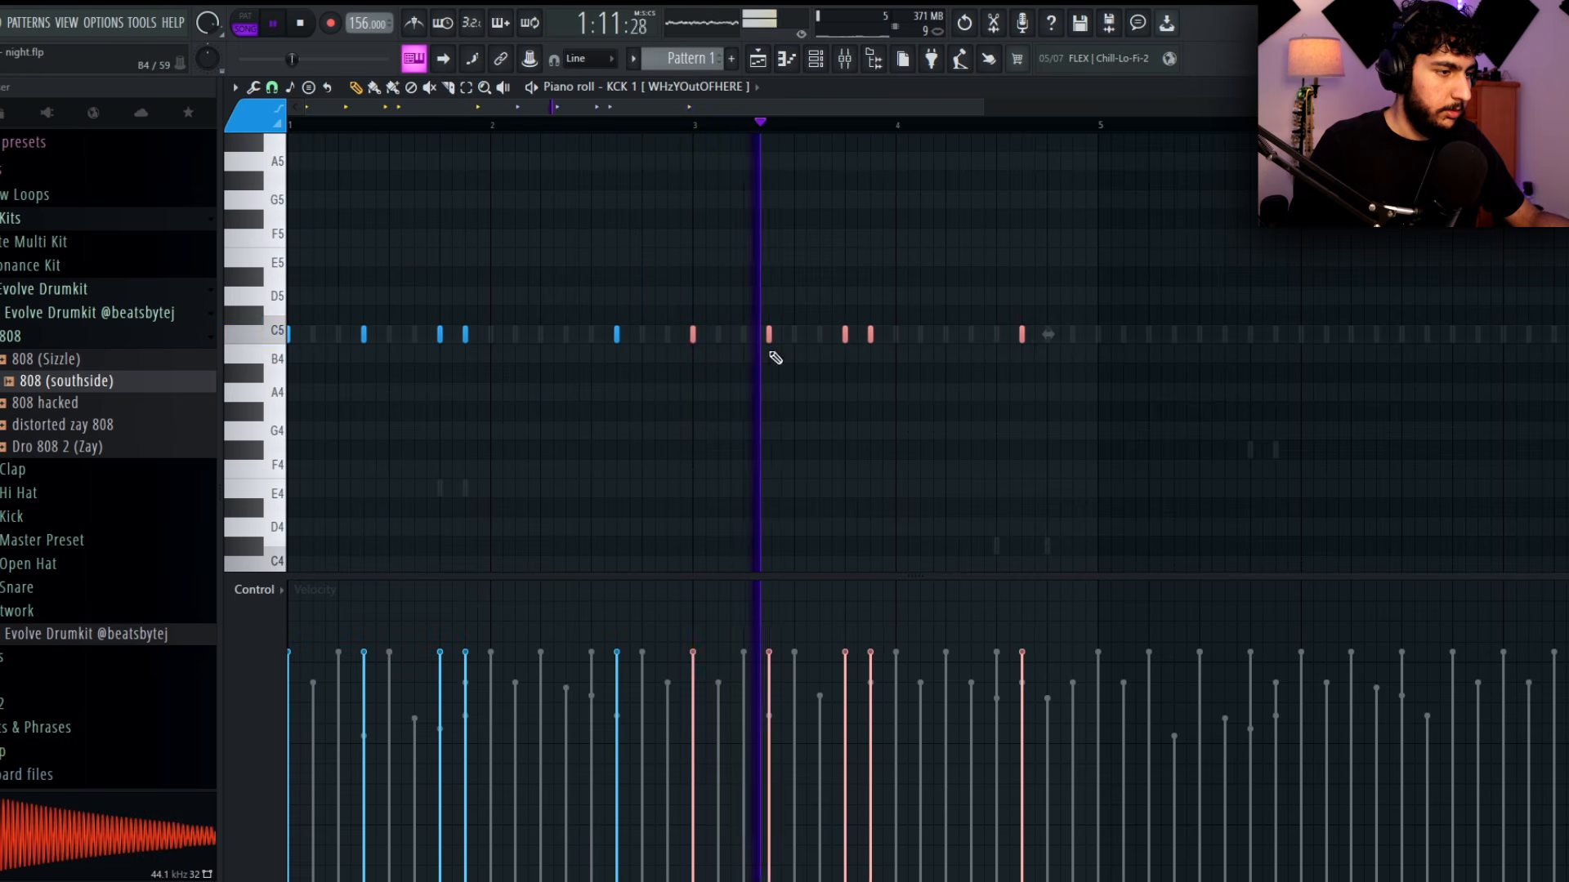
pyautogui.keyDown('ctrl'); pyautogui.click(698, 149); pyautogui.keyUp('ctrl')
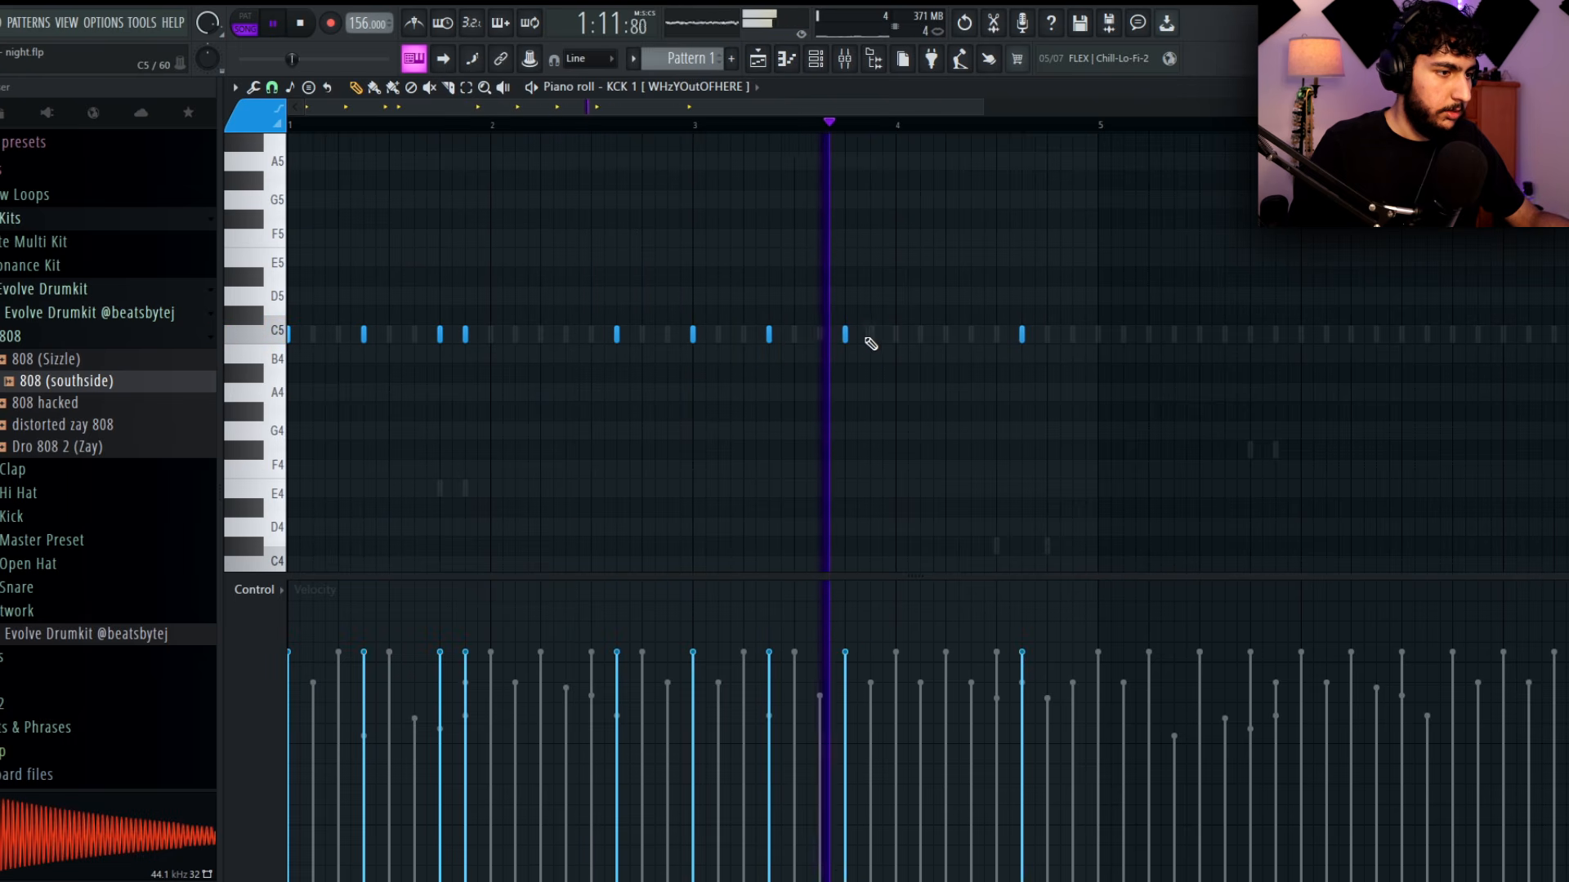
pyautogui.rightClick(871, 335)
pyautogui.rightClick(843, 335)
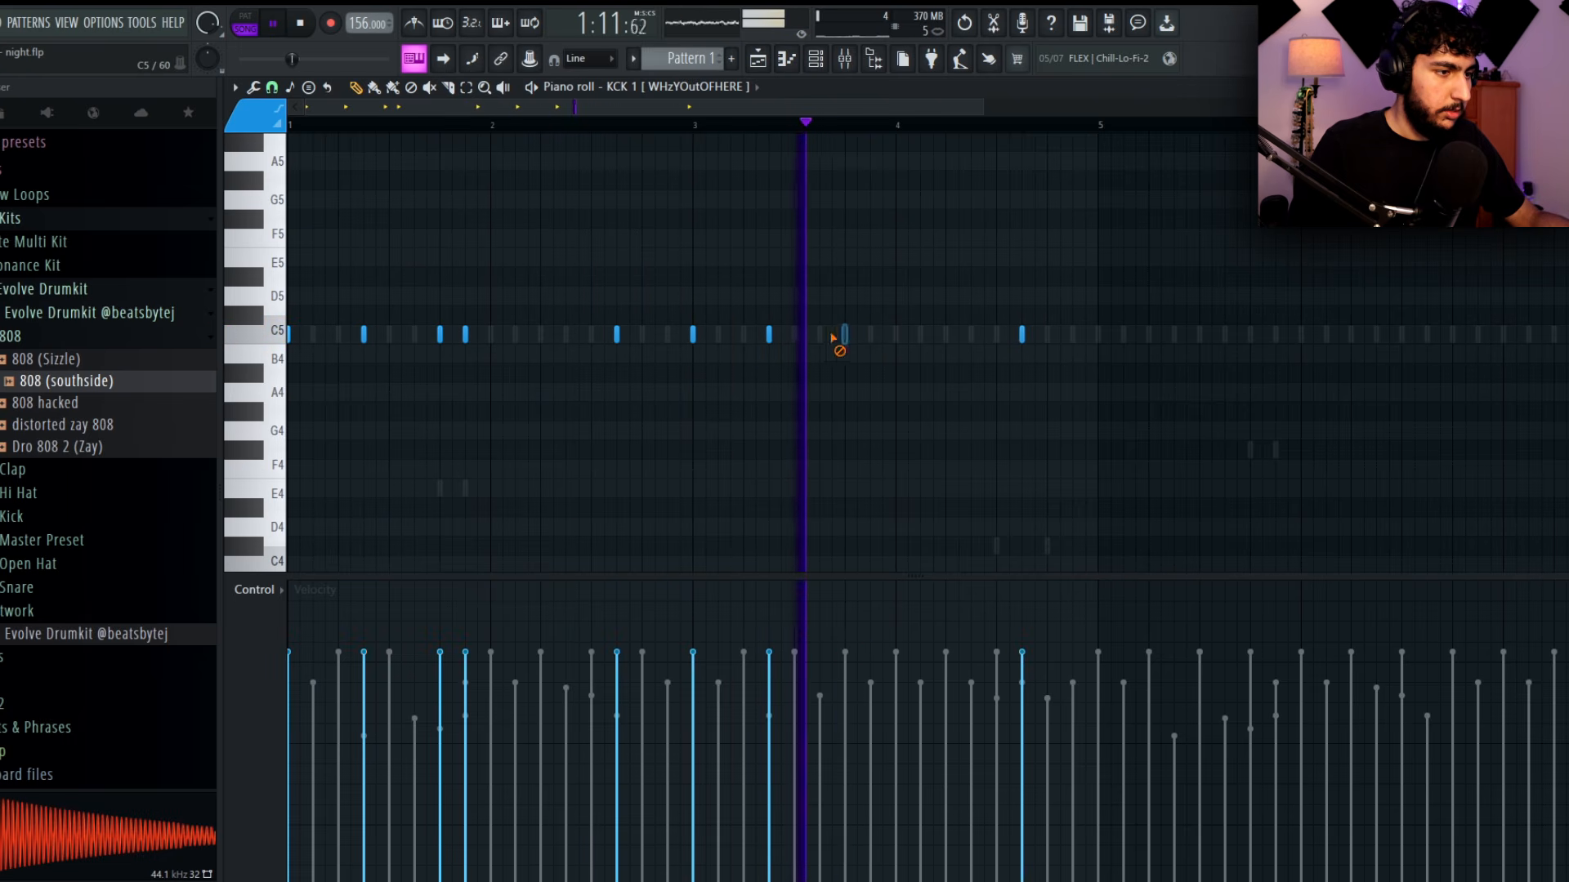
# Place bar 4's kicks half a beat after beat 1 and on beat 3, replacing the copied kick half a beat after beat 3
pyautogui.click(938, 336)
pyautogui.click(971, 331)
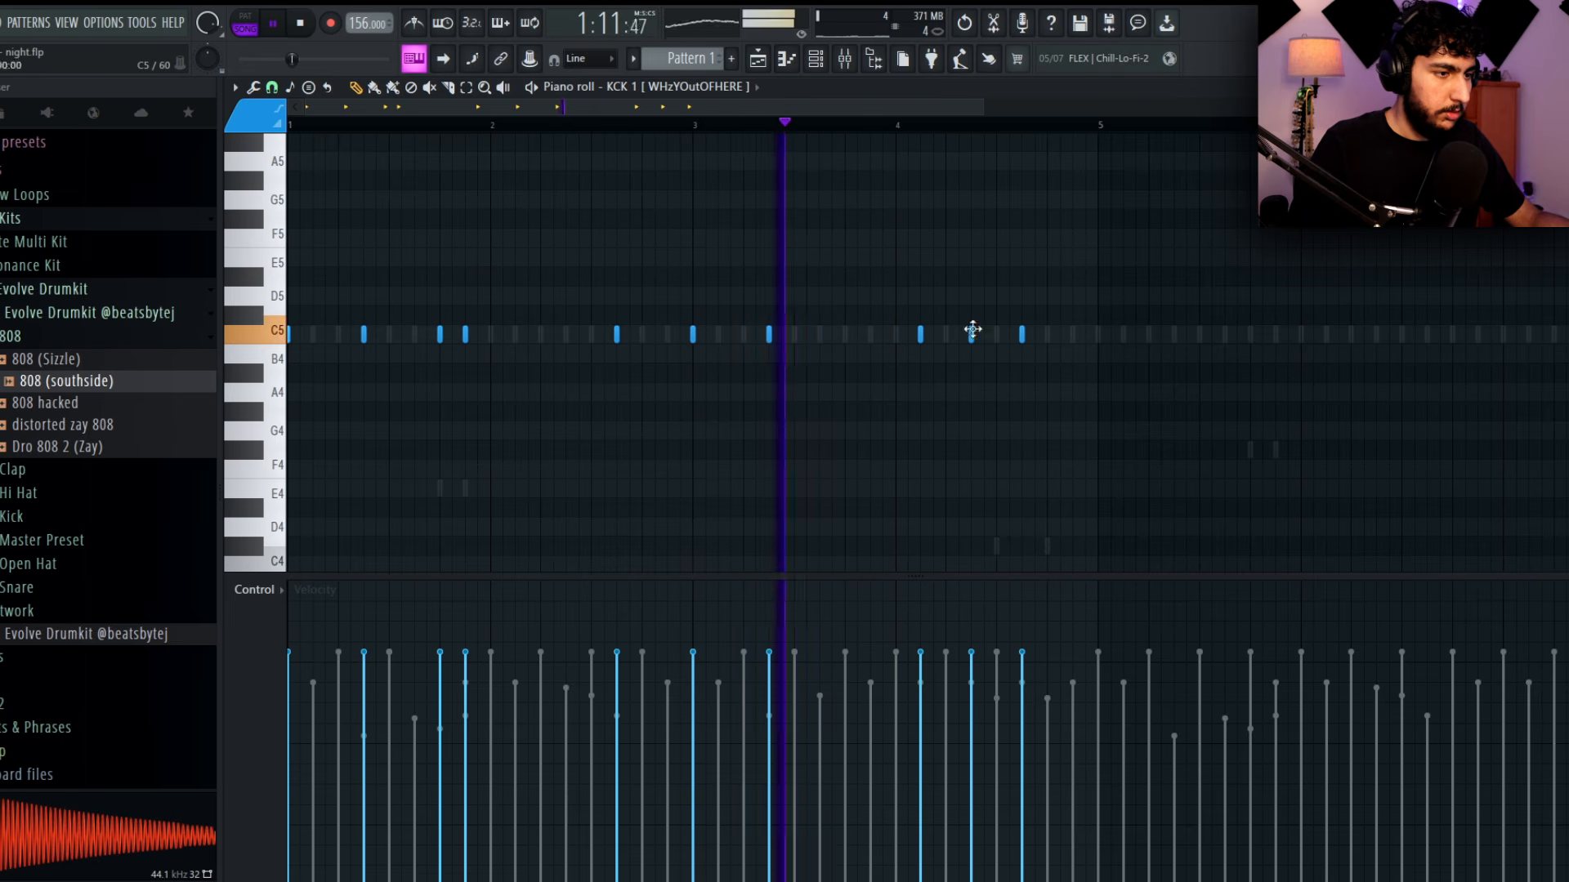
pyautogui.rightClick(1022, 336)
pyautogui.scroll(-1, 1054, 282)
pyautogui.press('space')
pyautogui.press('space')
pyautogui.moveTo(883, 335); pyautogui.dragTo(905, 339)
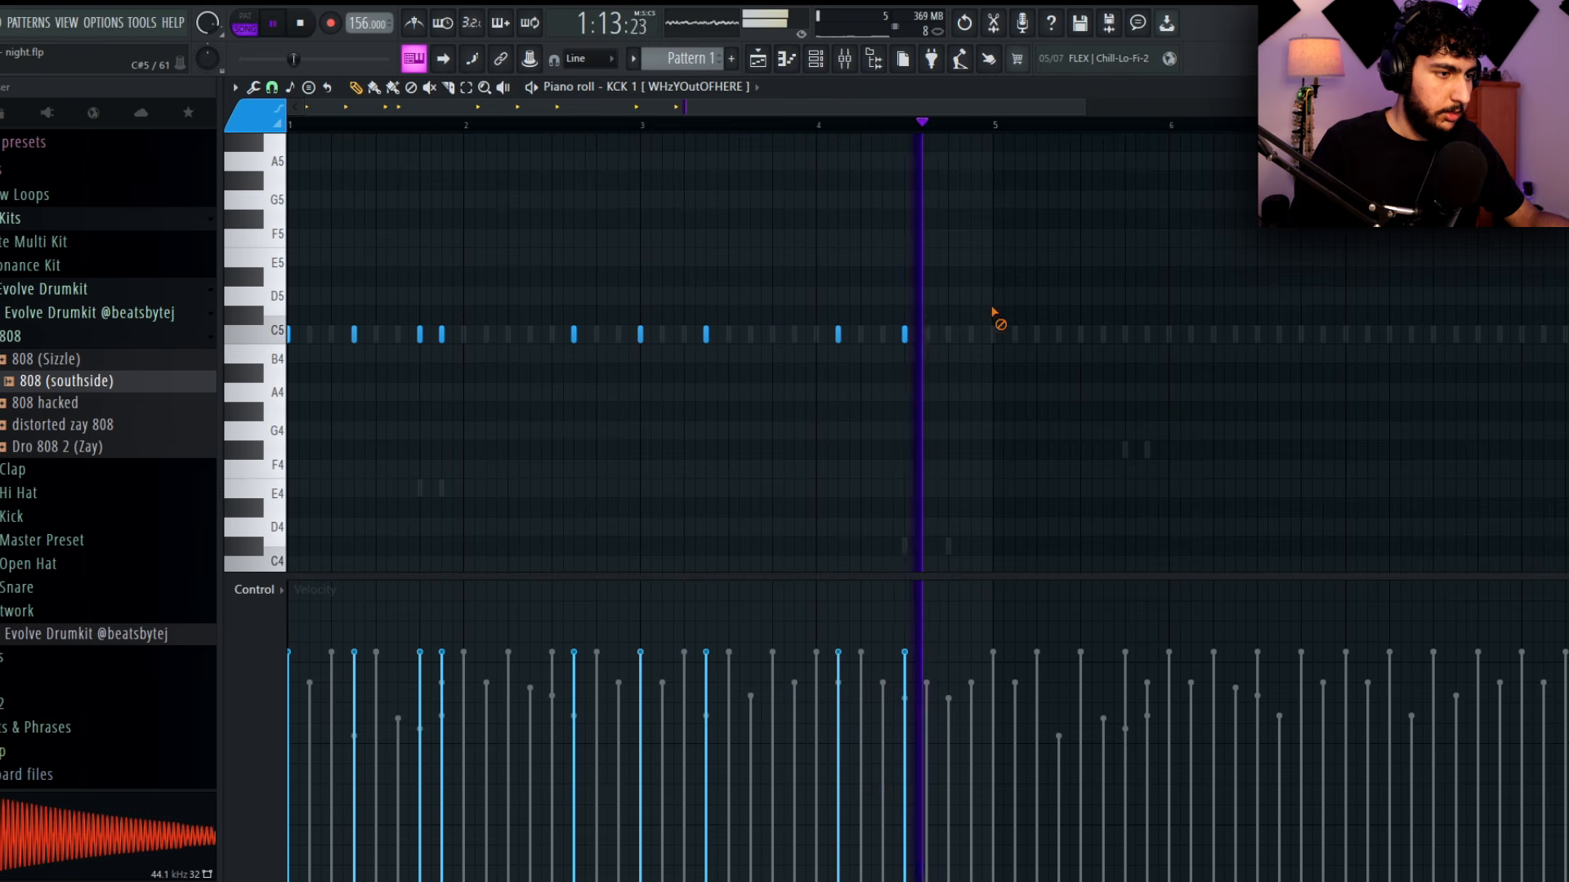
pyautogui.press('space')
pyautogui.press('space')
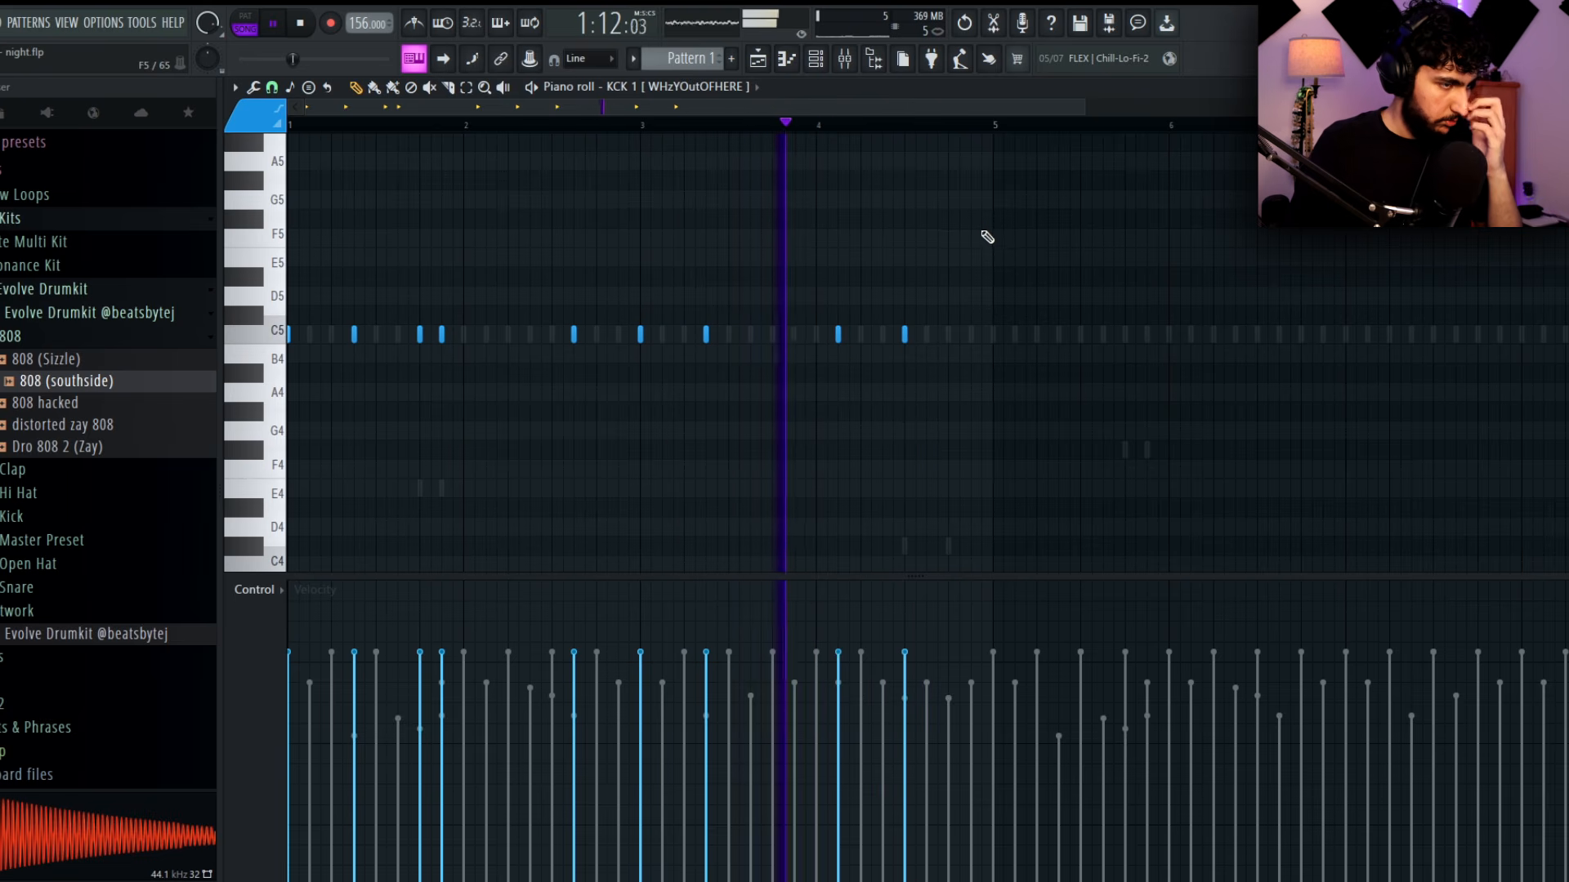
# Duplicate the kick notes of bars 1 to 4 into bars 5 to 8
pyautogui.moveTo(994, 154); pyautogui.dragTo(291, 163)
pyautogui.hotkey('ctrl', 'b')
pyautogui.scroll(-3, 935, 175)
pyautogui.keyDown('ctrl'); pyautogui.click(947, 178); pyautogui.keyUp('ctrl')
pyautogui.scroll(-1, 963, 182)
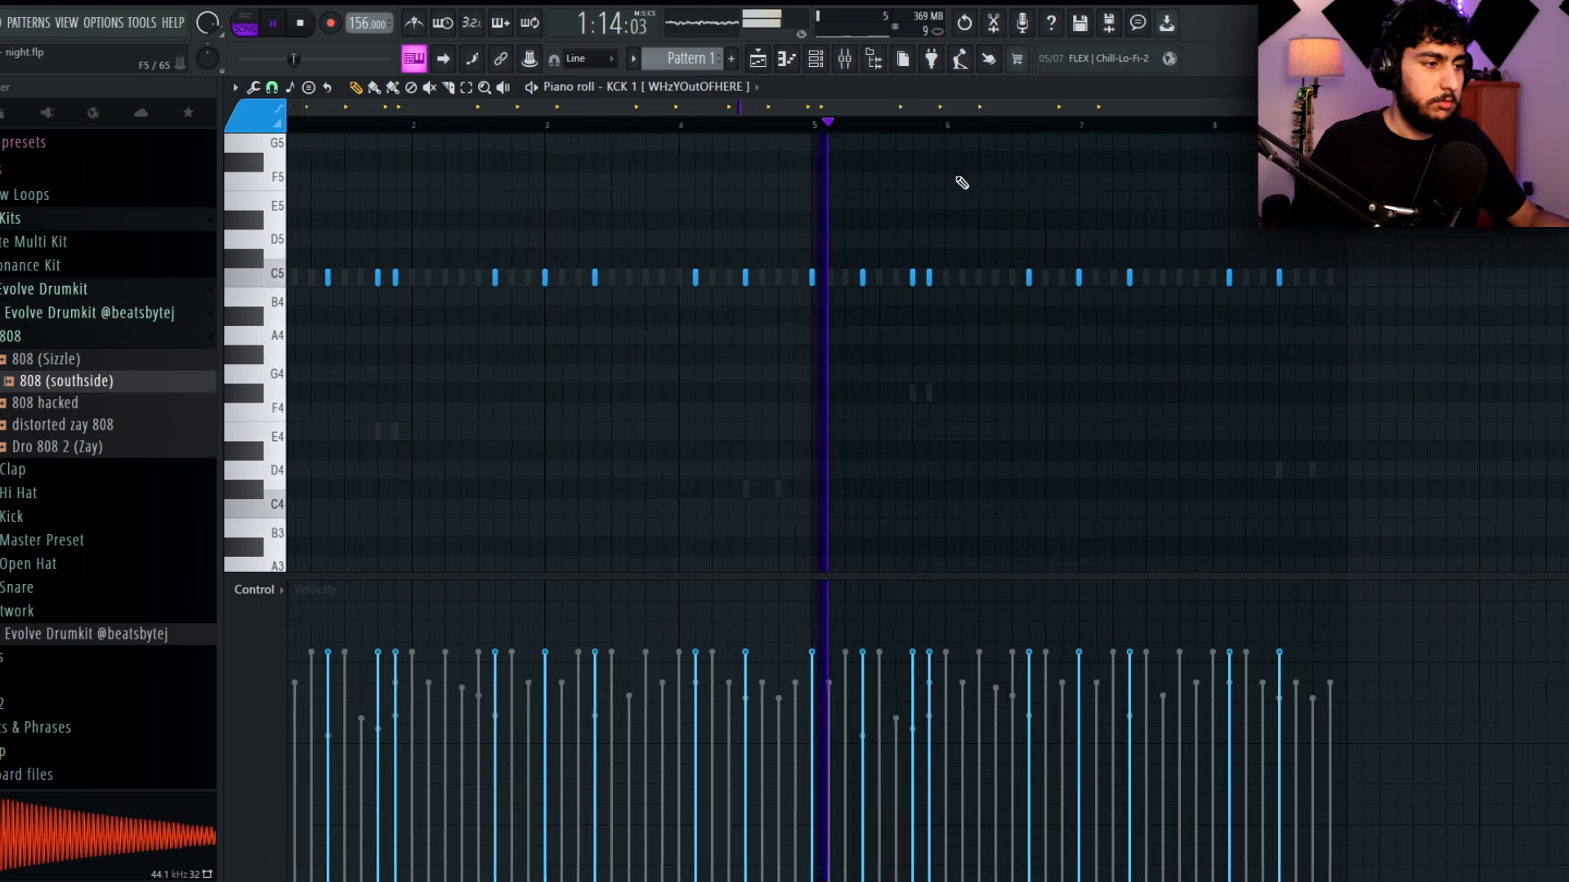
# Delete the kick notes half a beat after beat 2 in bars 3 and 7
pyautogui.press('space')
pyautogui.press('space')
pyautogui.rightClick(585, 276)
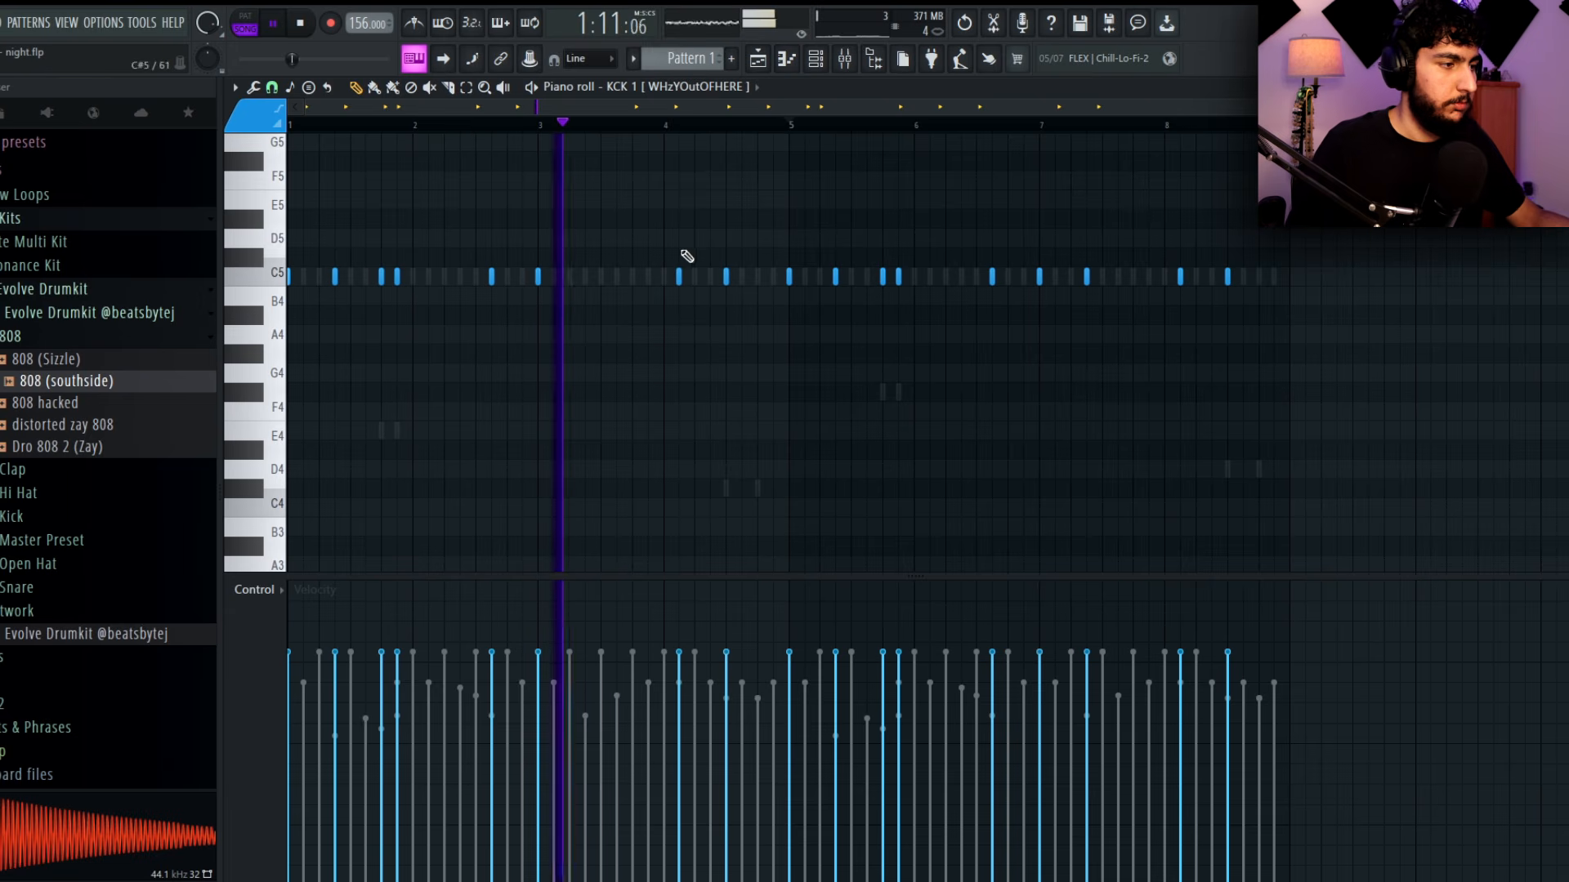
pyautogui.rightClick(1085, 278)
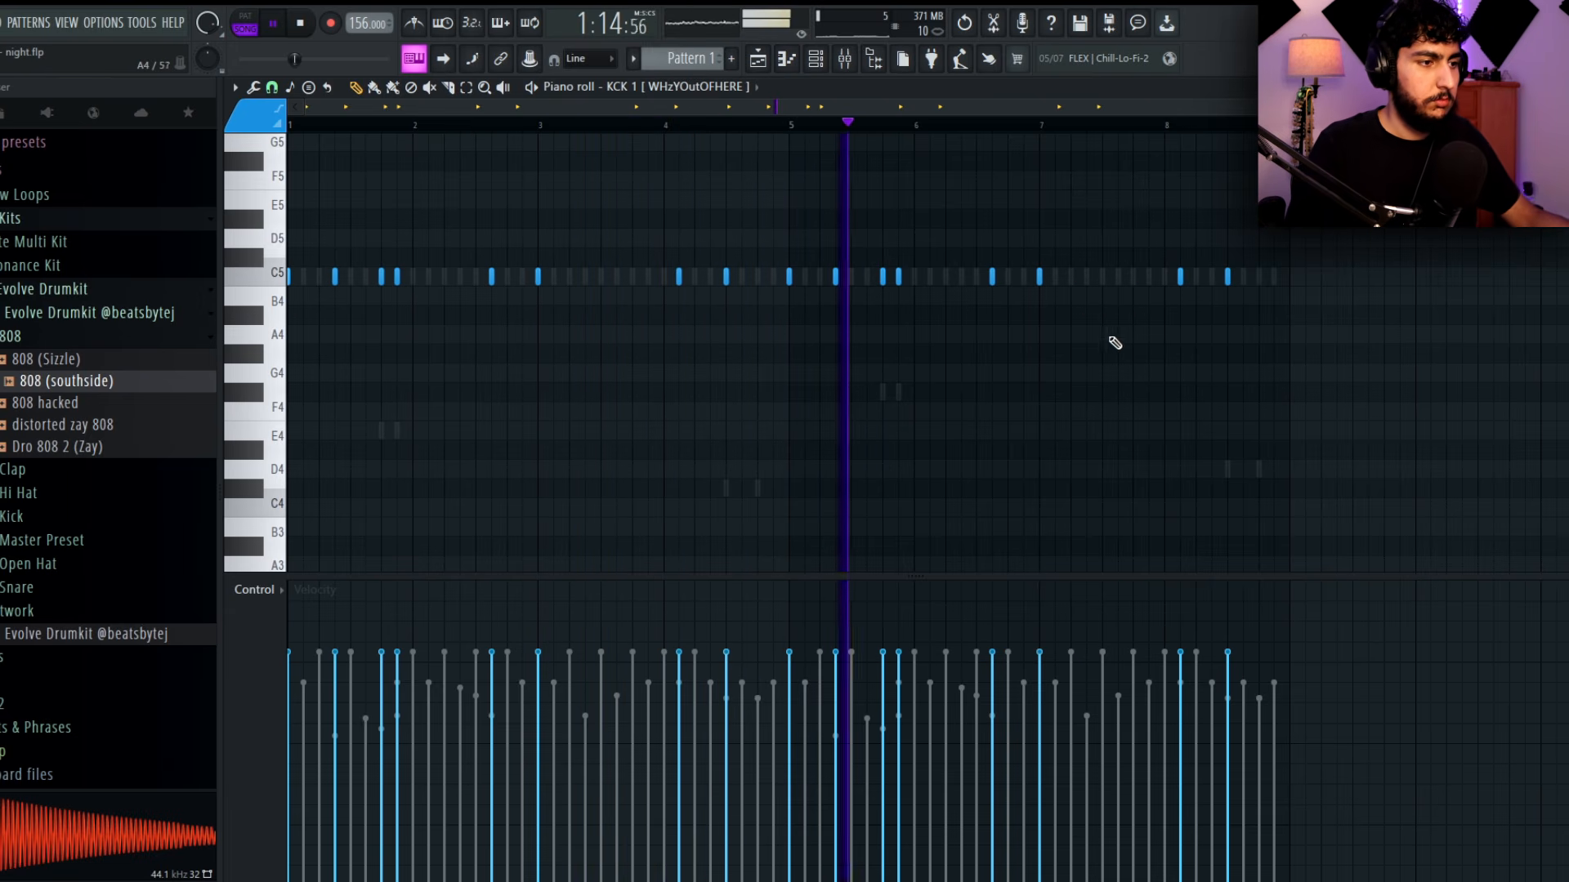
# Restart playback from bar 45, add a LLugerSN snare hit on step 19 and open its piano roll
pyautogui.scroll(2, 1085, 442)
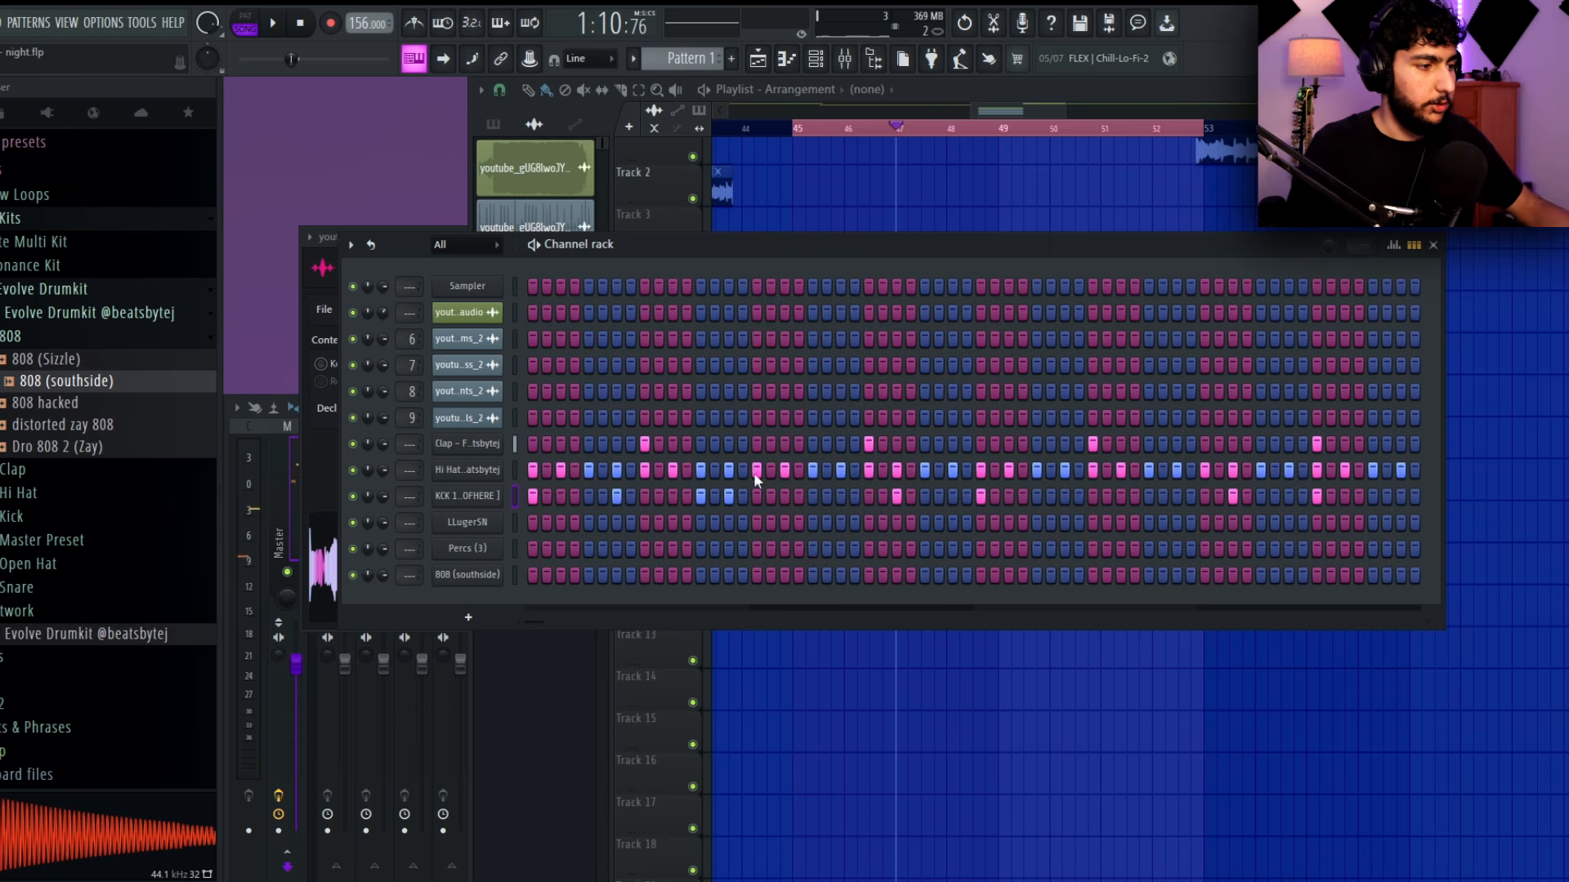
pyautogui.press('space')
pyautogui.press('space')
pyautogui.click(795, 130)
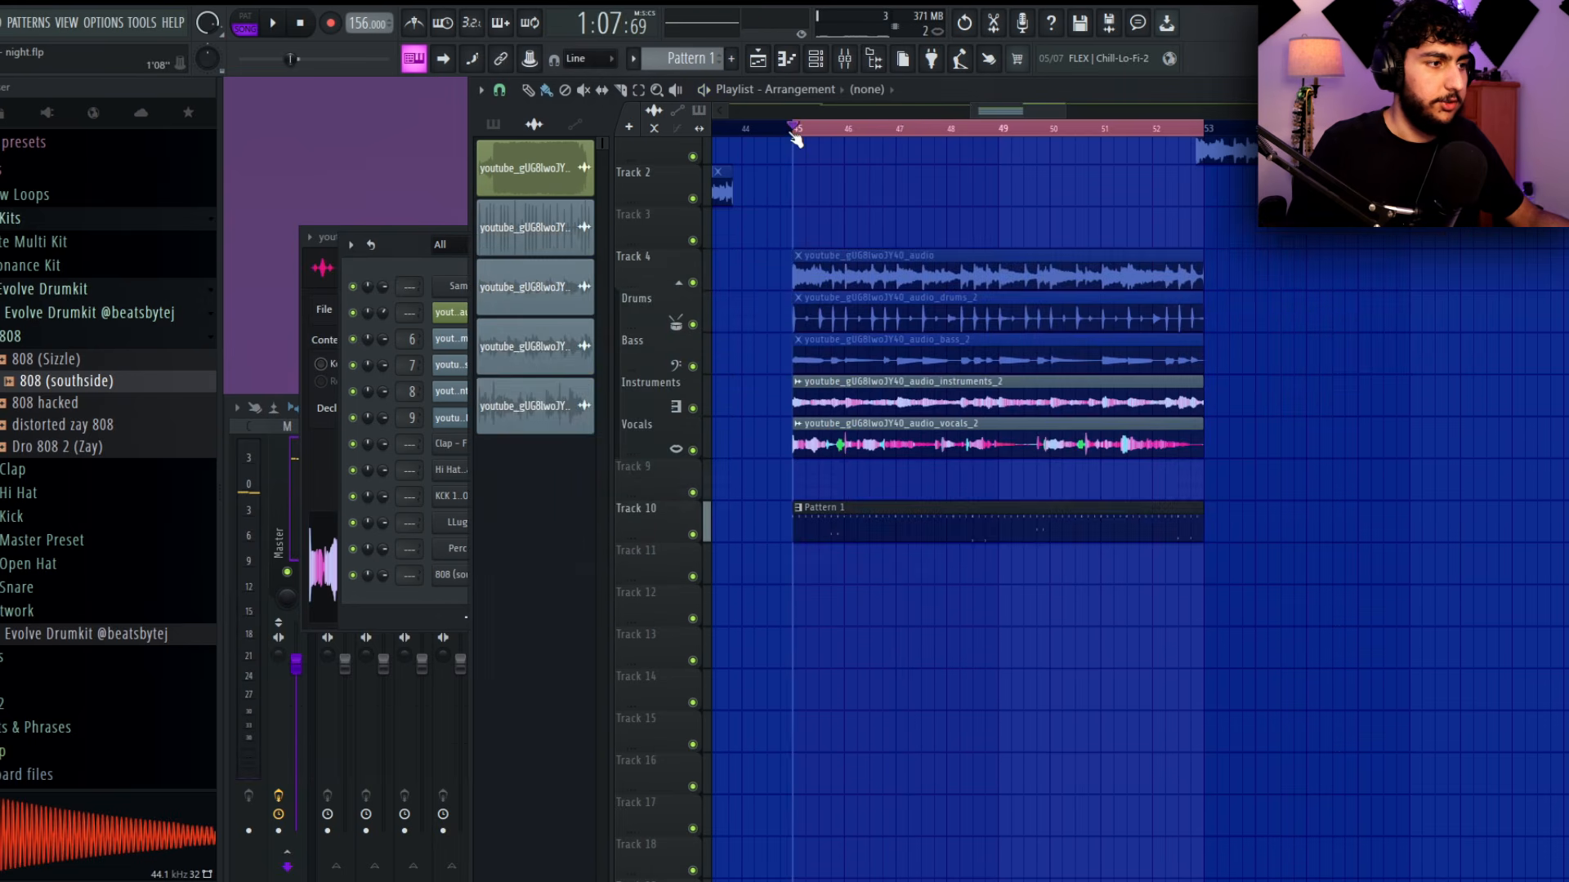
pyautogui.press('space')
pyautogui.click(394, 262)
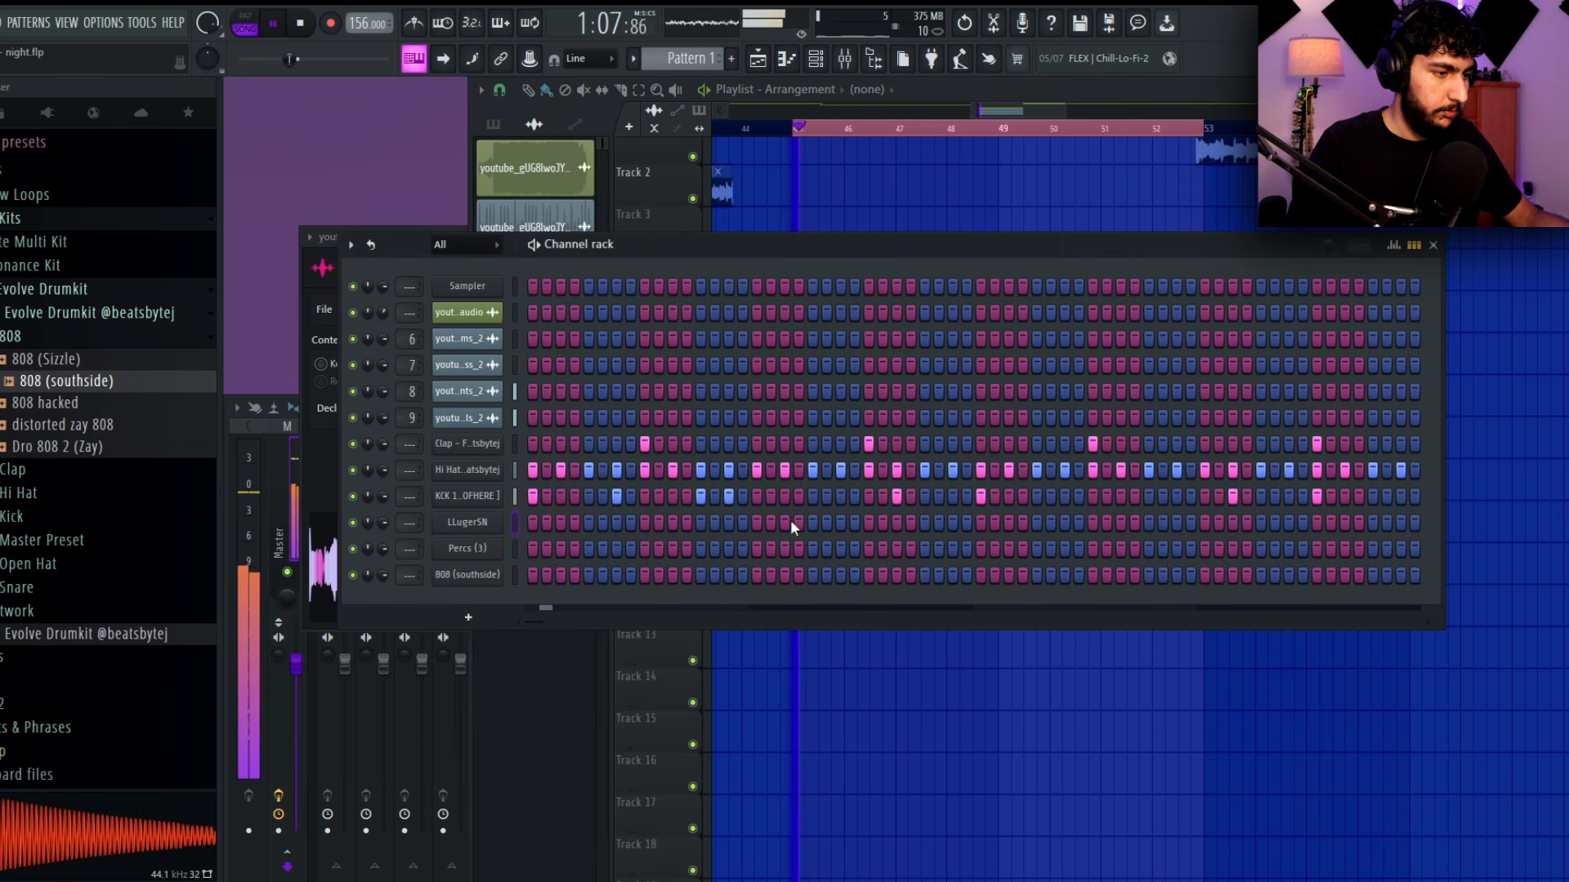
pyautogui.click(786, 522)
pyautogui.rightClick(500, 513)
pyautogui.click(531, 517)
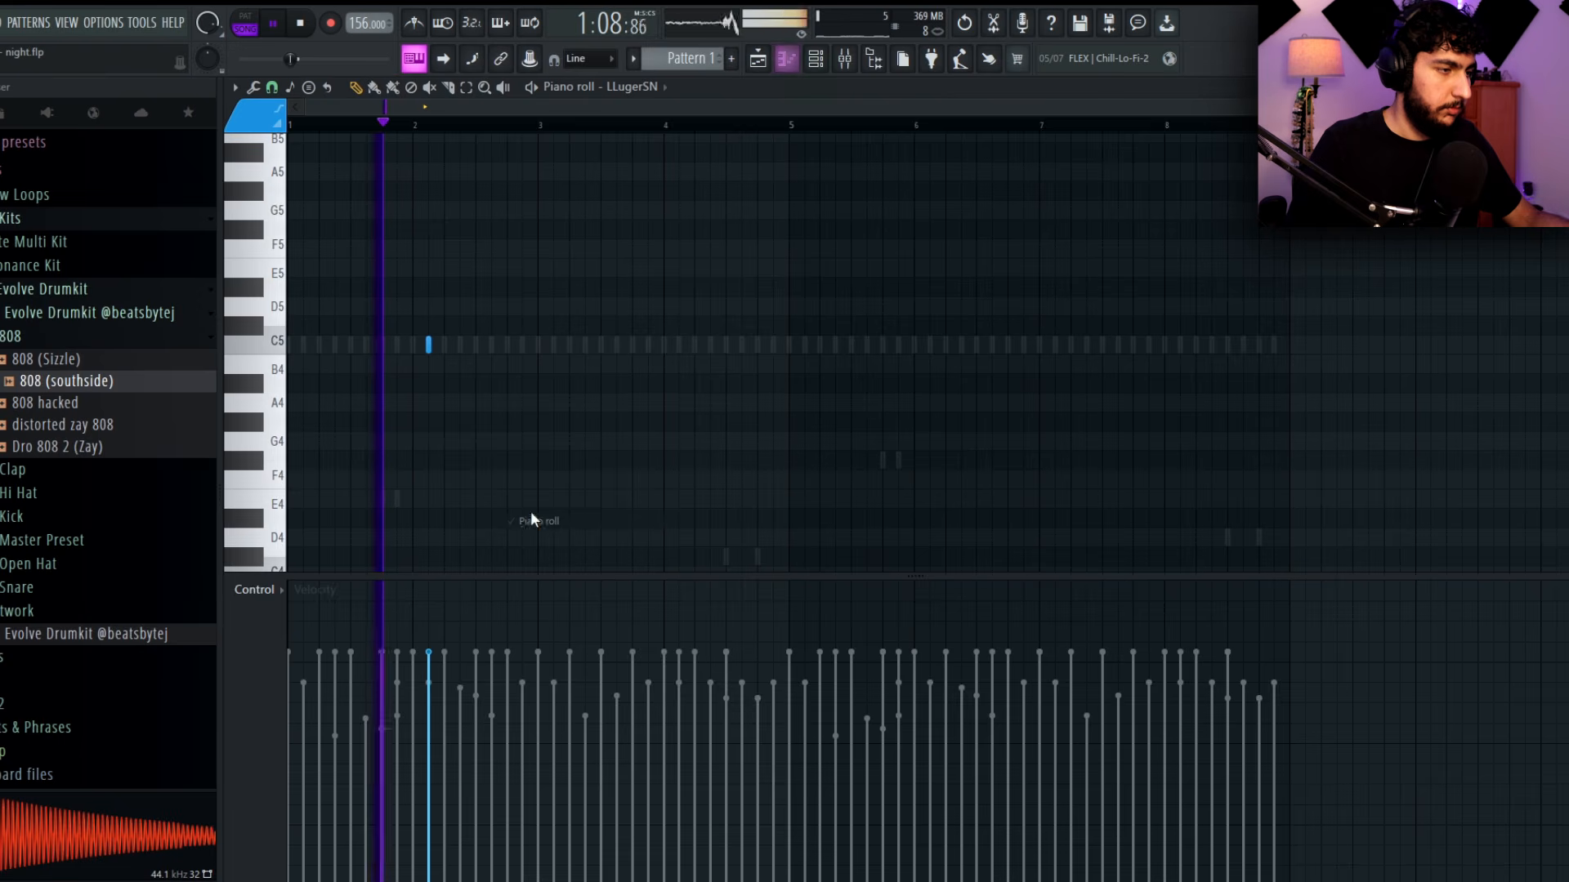
# Add two C5 snare notes in bar 4, half a beat after beats 1 and 2
pyautogui.click(635, 286)
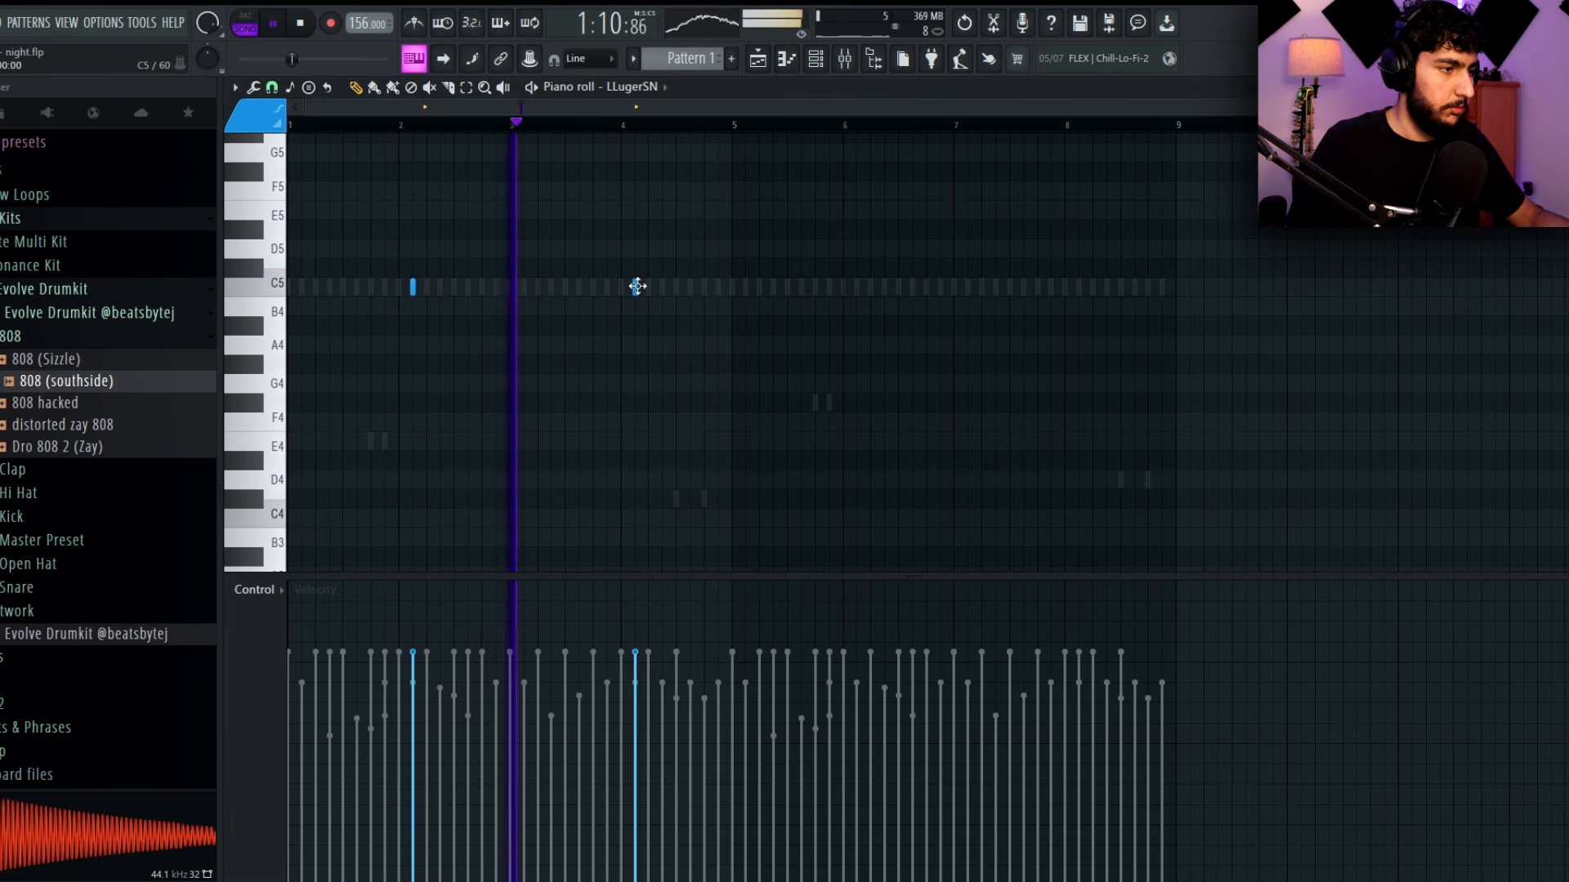
pyautogui.click(677, 287)
pyautogui.moveTo(677, 294); pyautogui.dragTo(663, 293)
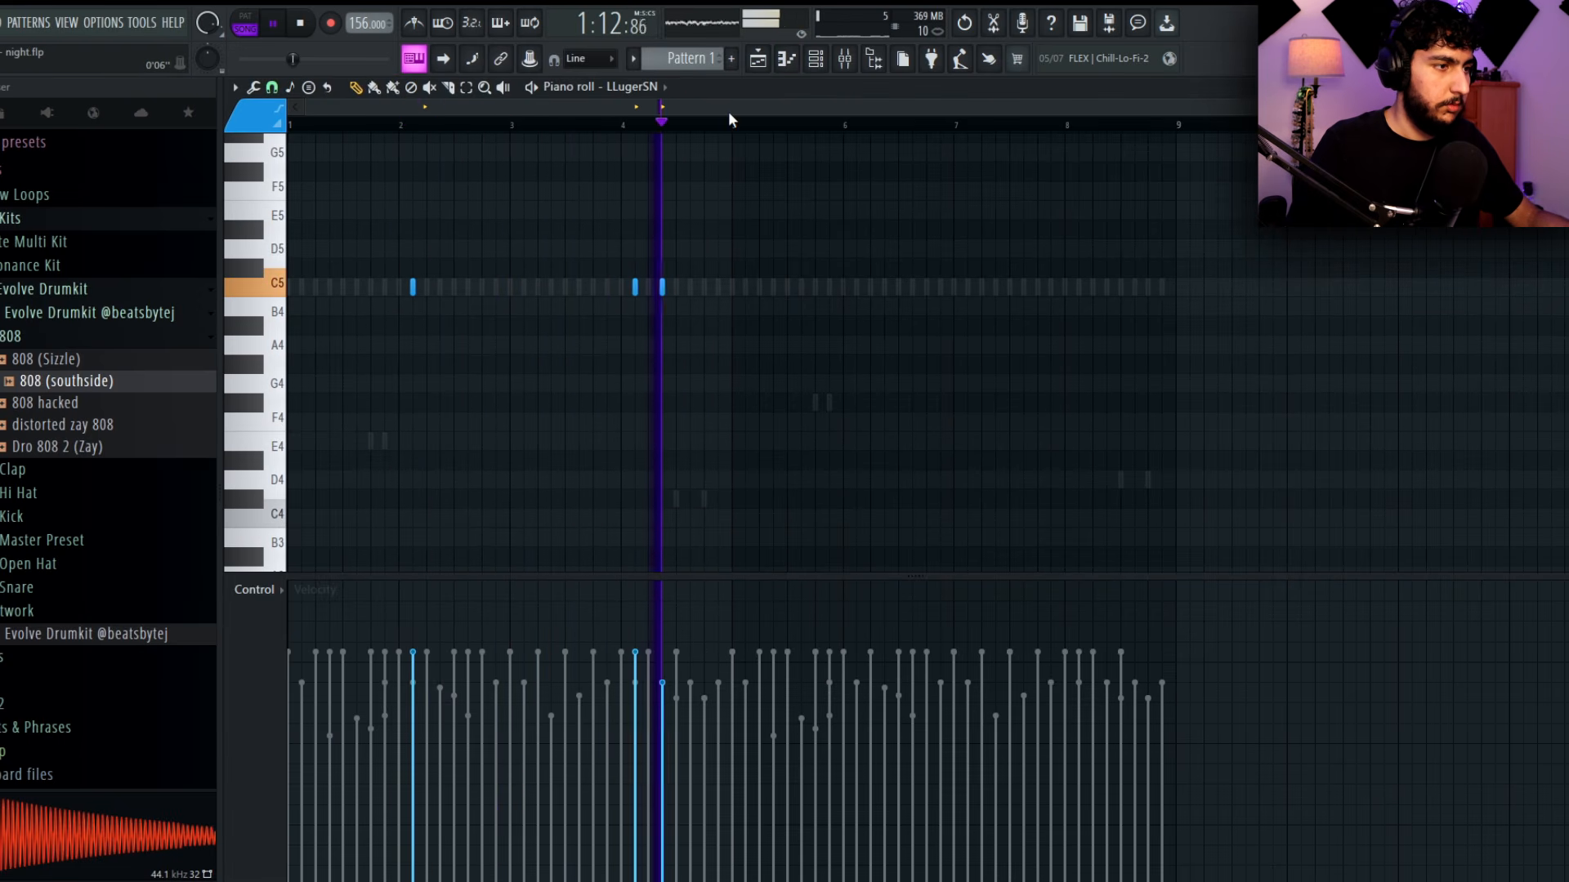
# Duplicate the snare notes into bars 5 to 8 and move the last one to half a beat before bar 8
pyautogui.hotkey('ctrl', 'a')
pyautogui.hotkey('ctrl', 'b')
pyautogui.click(1107, 287)
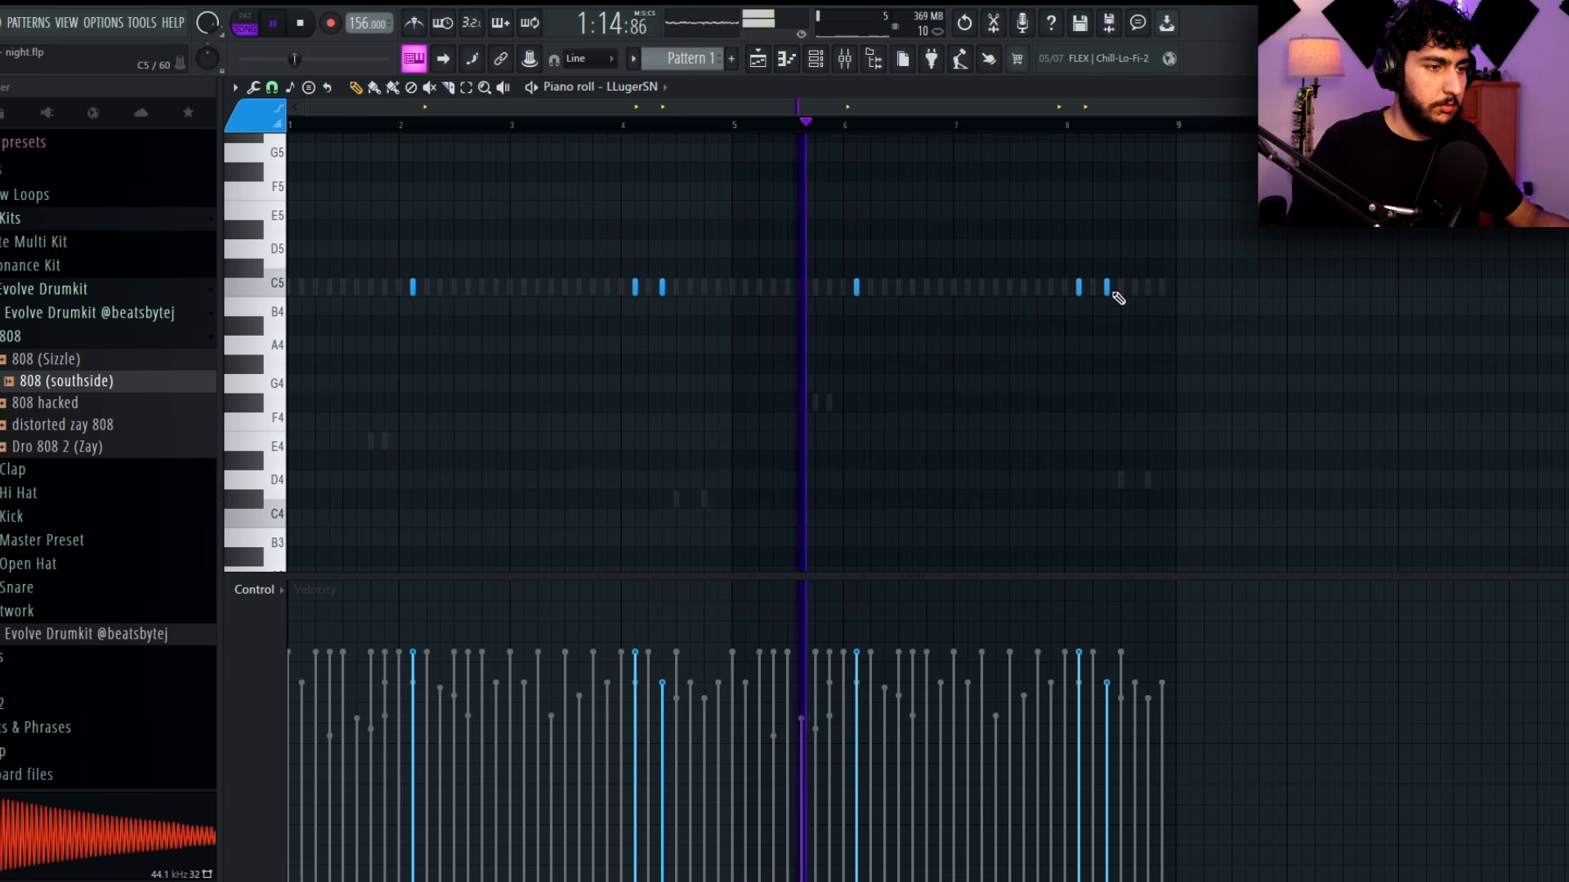
pyautogui.moveTo(1106, 287); pyautogui.dragTo(1051, 287)
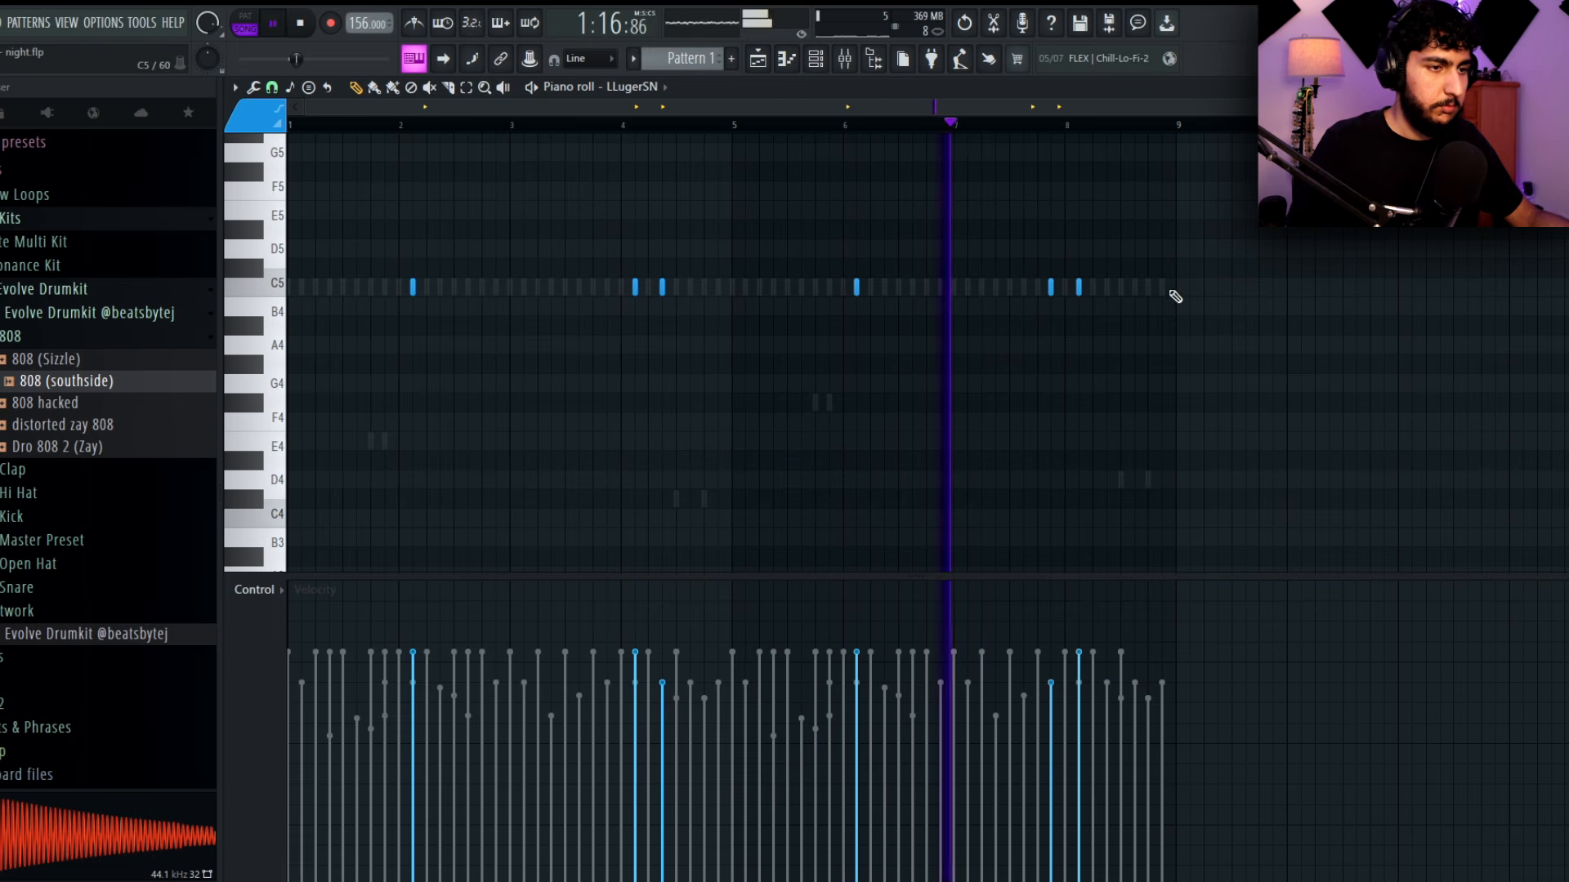
# Add a C5 note for Percs (3) on beat 2 of bar 2 and duplicate bars 1 to 4 into bars 5 to 8
pyautogui.click(742, 87)
pyautogui.click(691, 373)
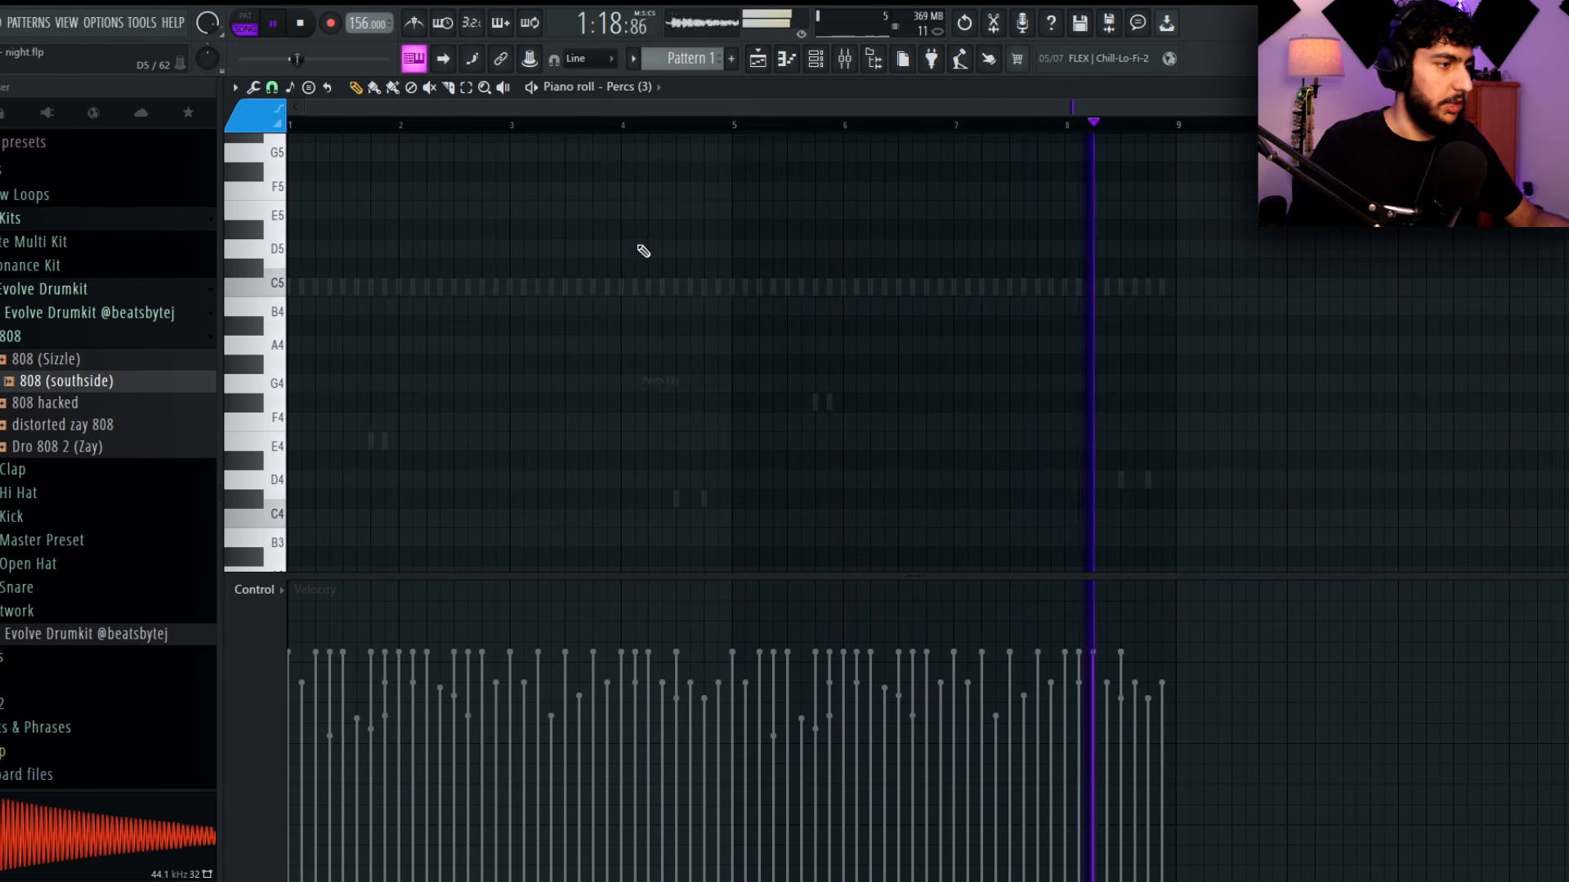
pyautogui.click(426, 311)
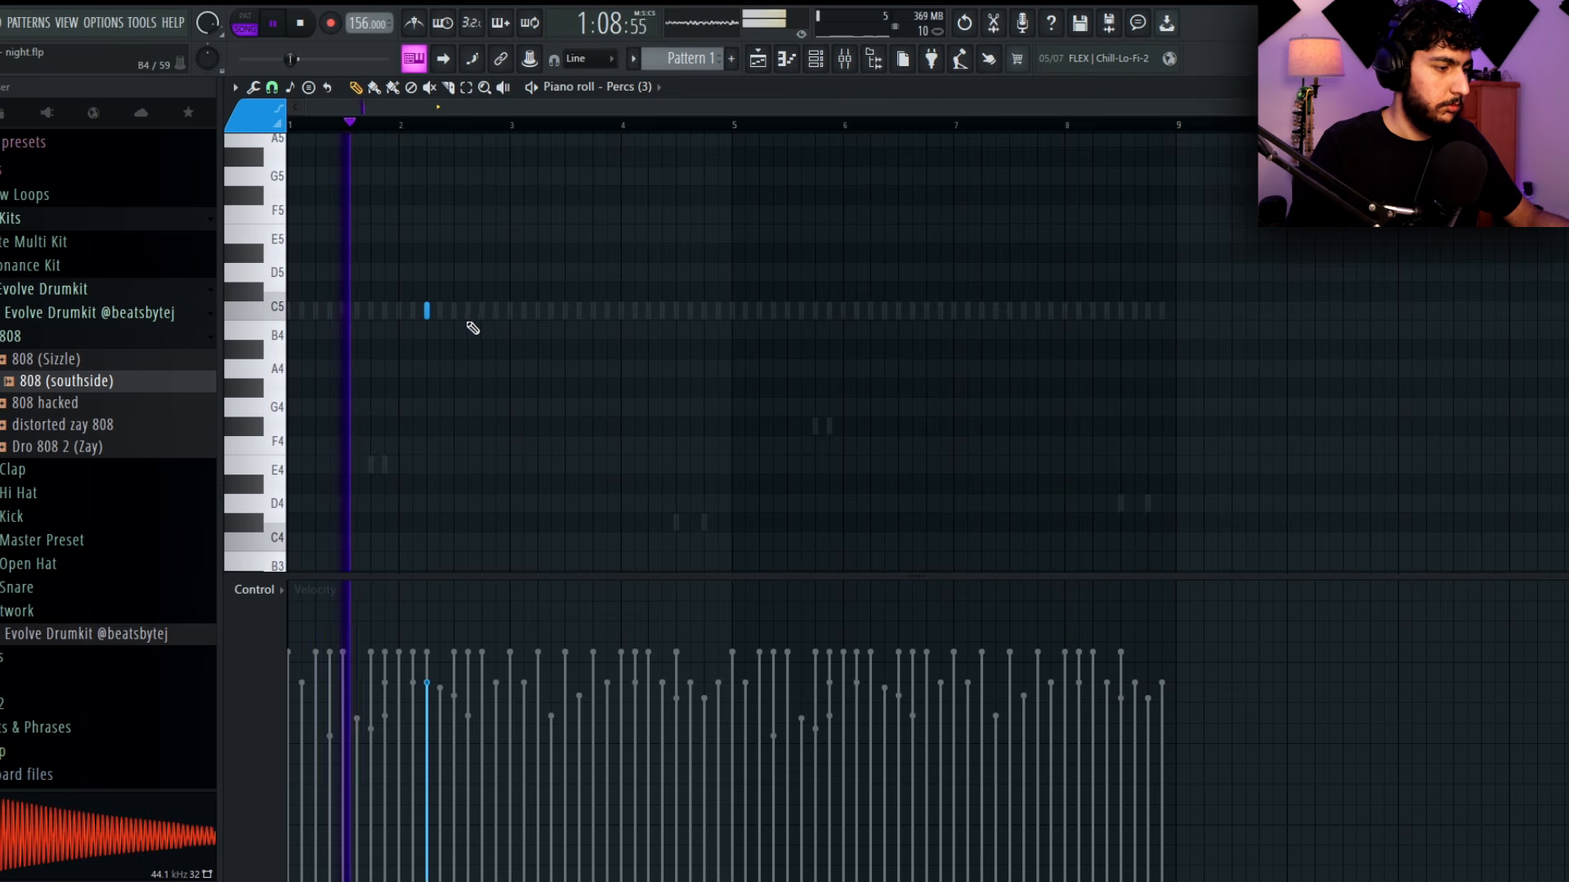
pyautogui.moveTo(734, 126); pyautogui.dragTo(290, 126)
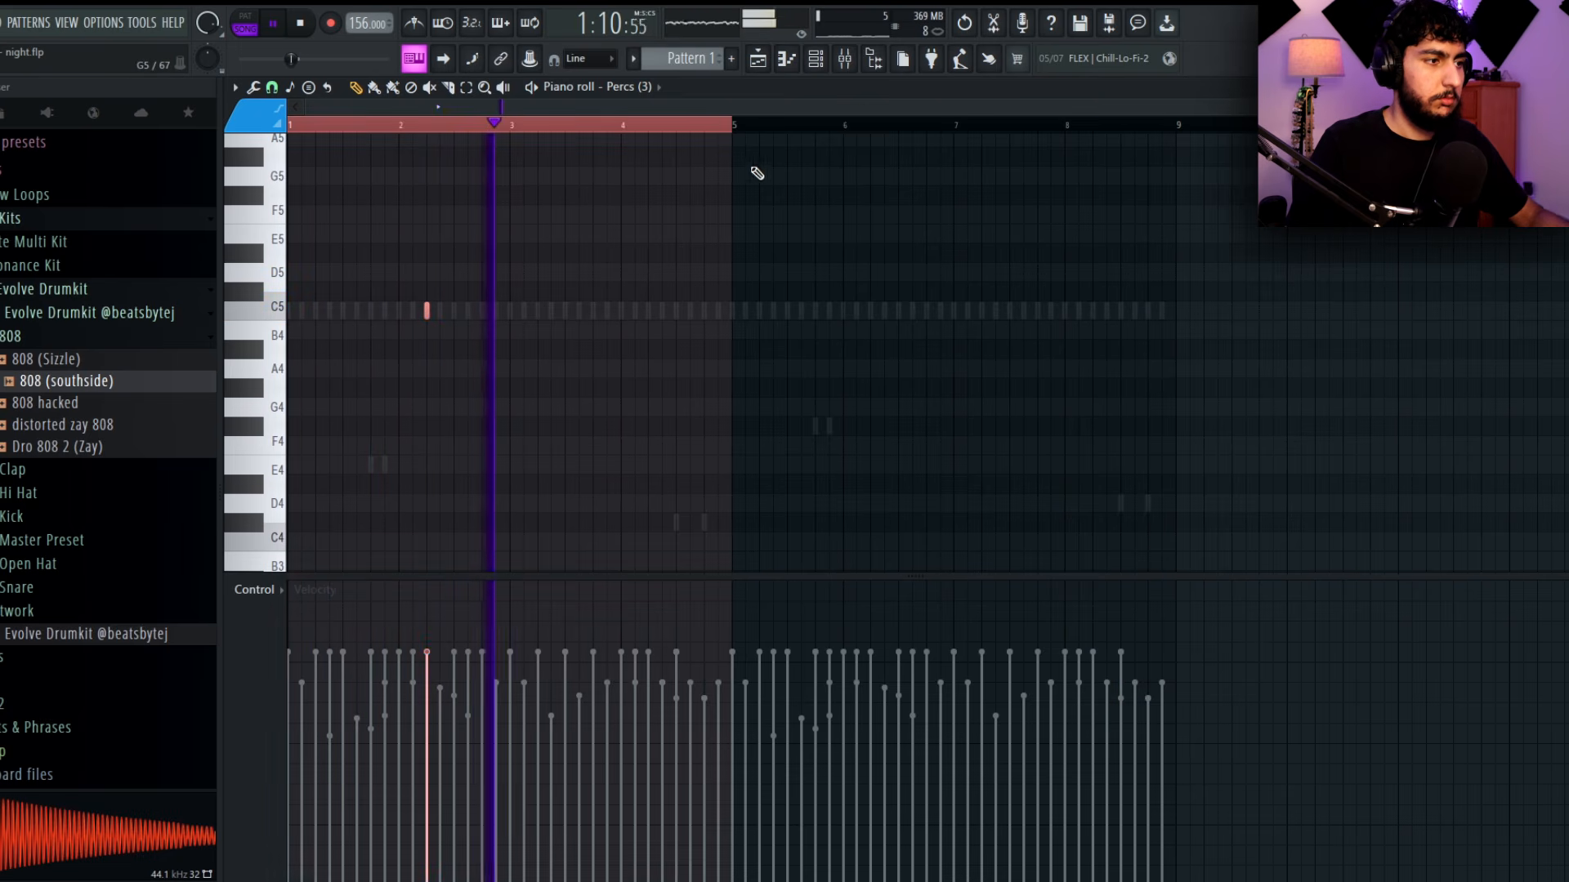
pyautogui.hotkey('ctrl', 'b')
pyautogui.hotkey('ctrl', 'd')
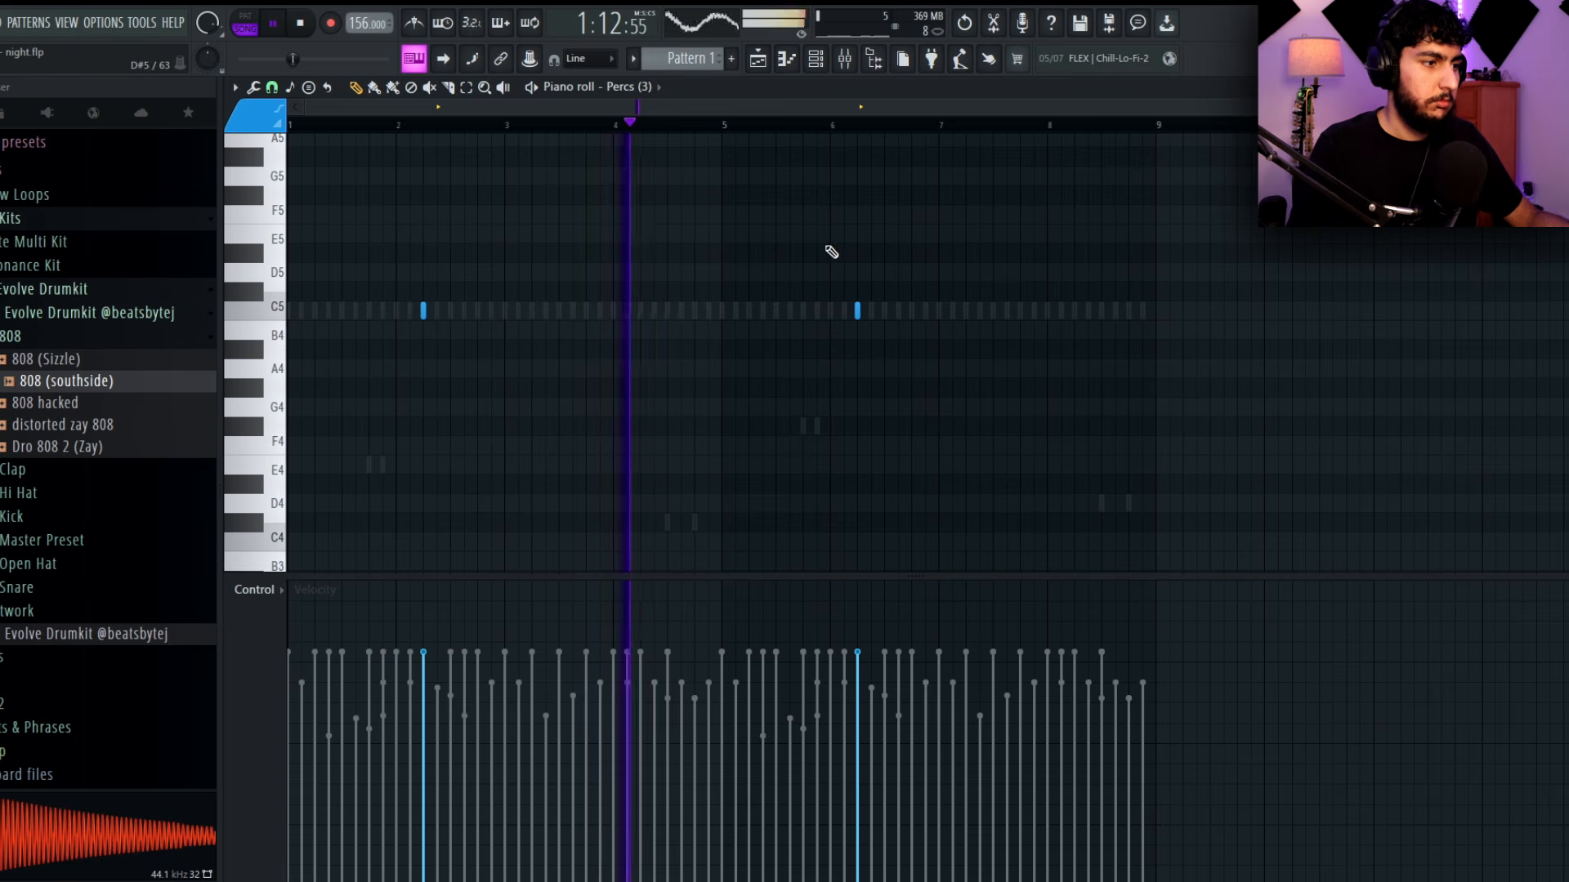
# Draw one-bar 808 (southside) notes G5, D5 and A#4 on bars 1 to 3, and C5 from beat 3 of bar 4
pyautogui.click(629, 87)
pyautogui.click(668, 413)
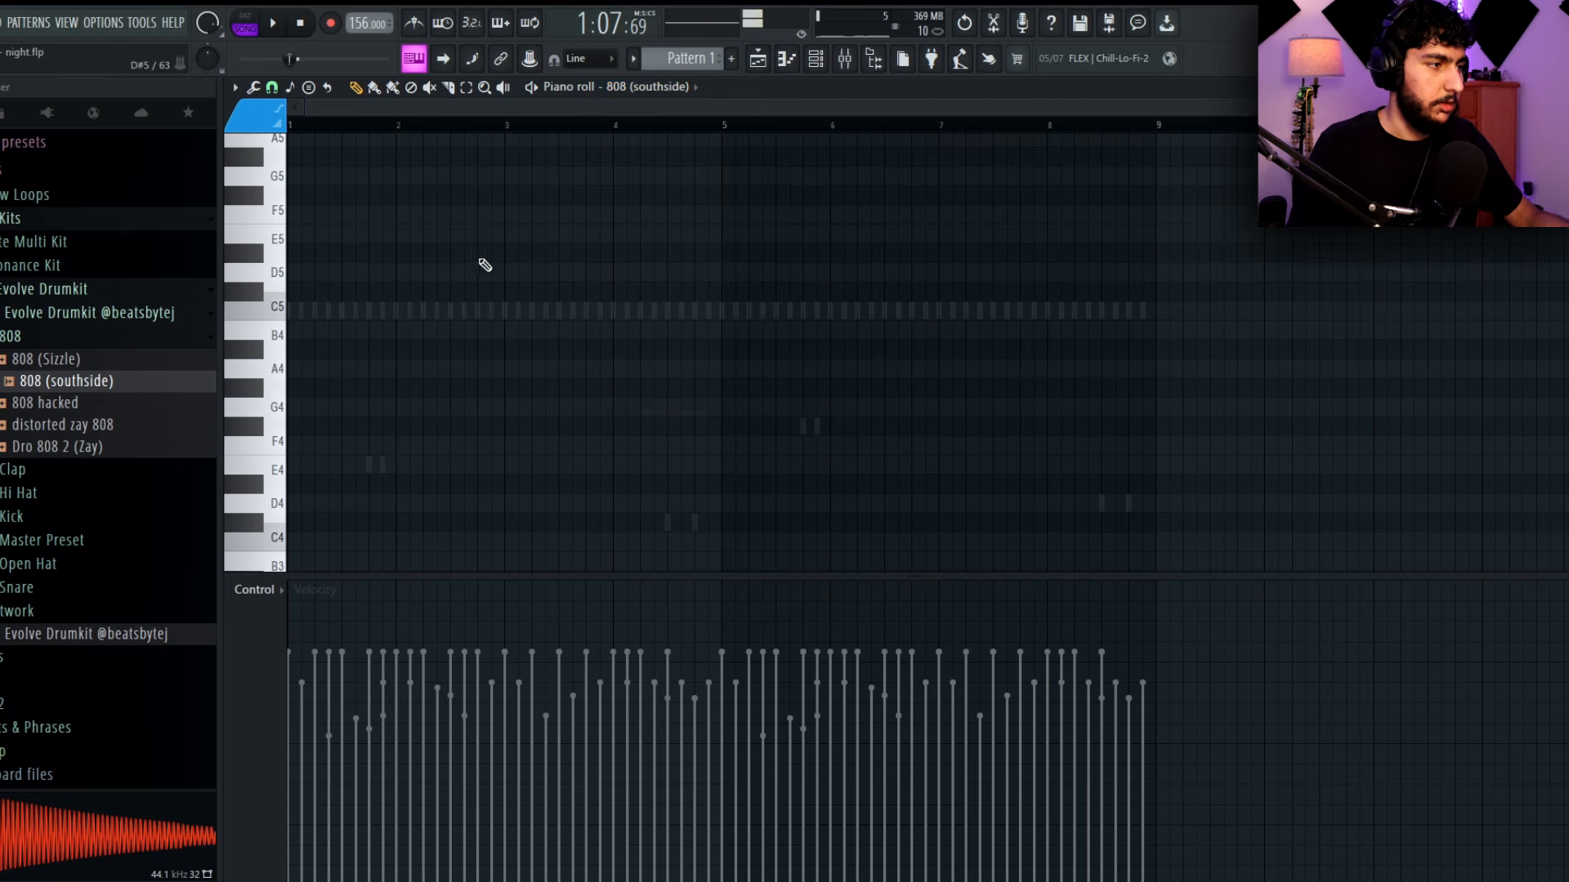
pyautogui.press('space')
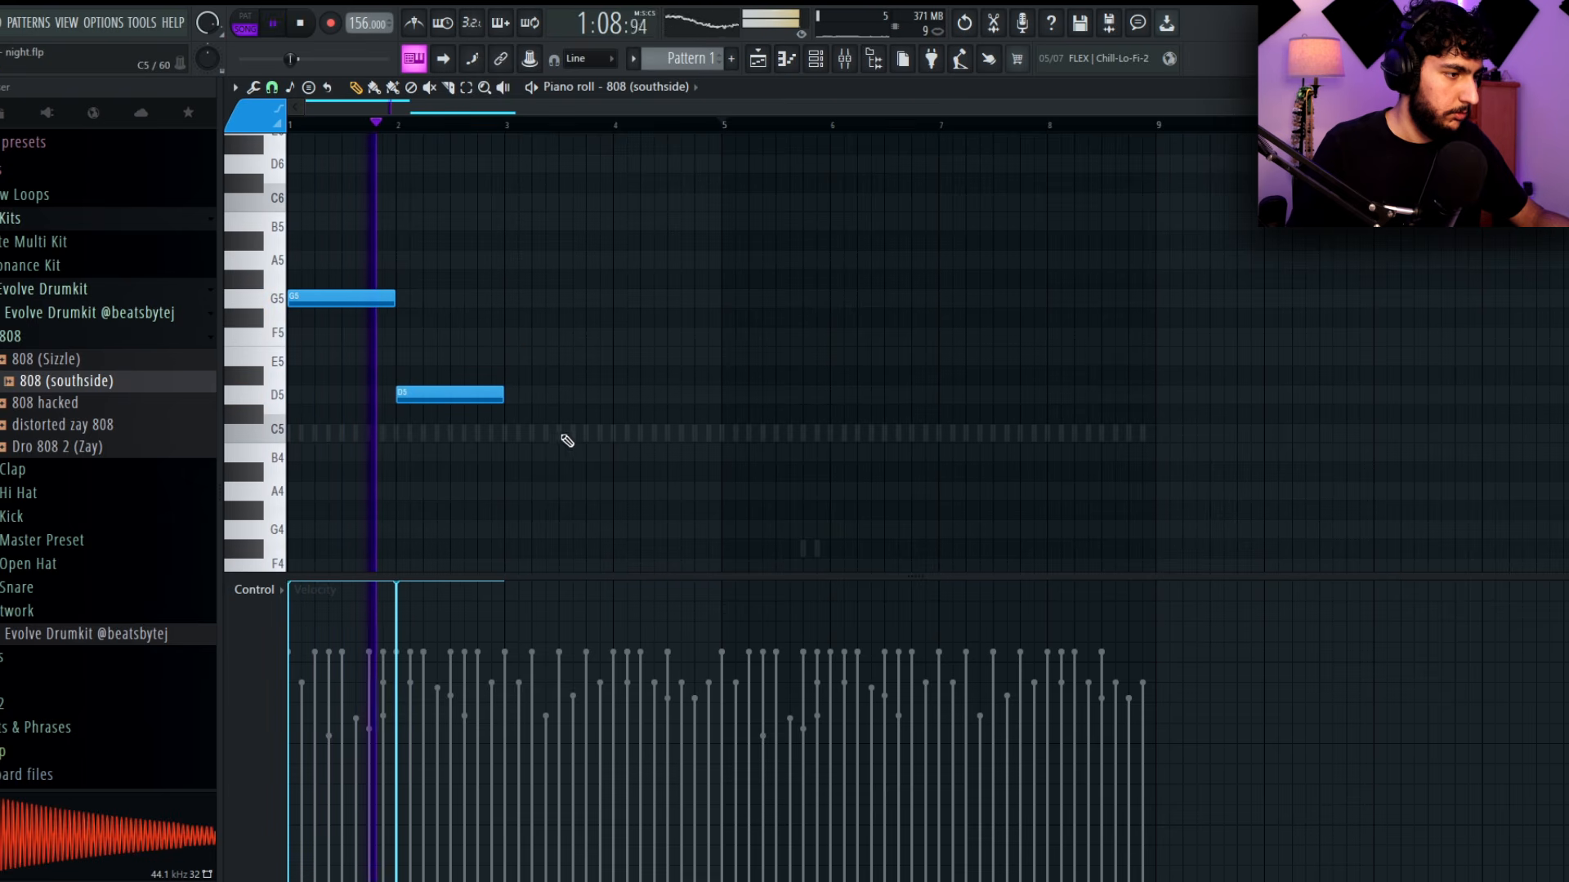
pyautogui.click(563, 472)
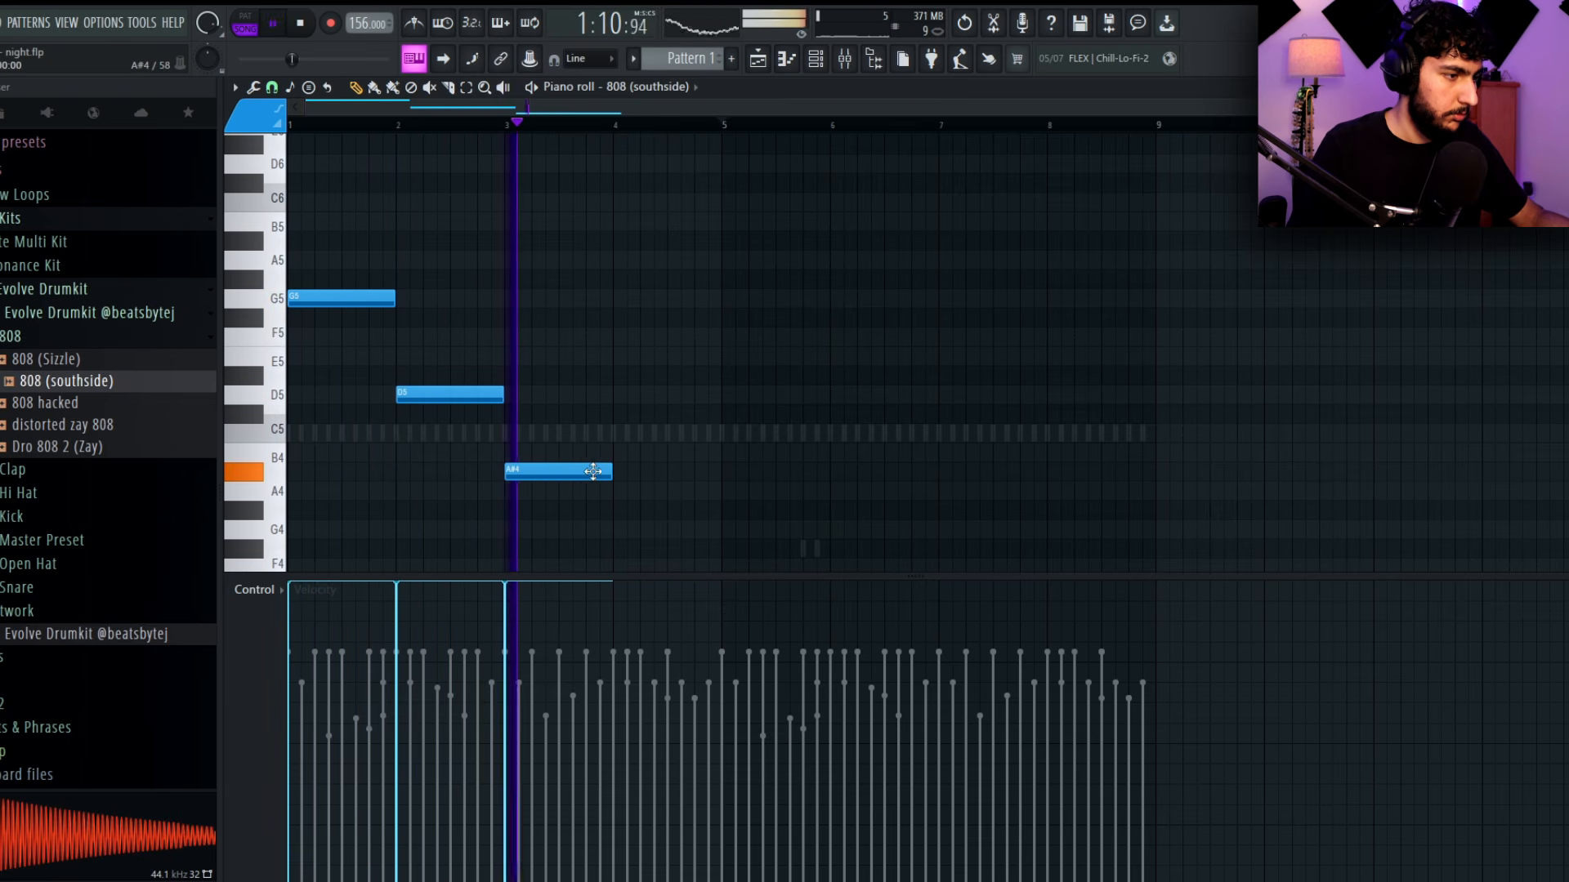
pyautogui.click(719, 430)
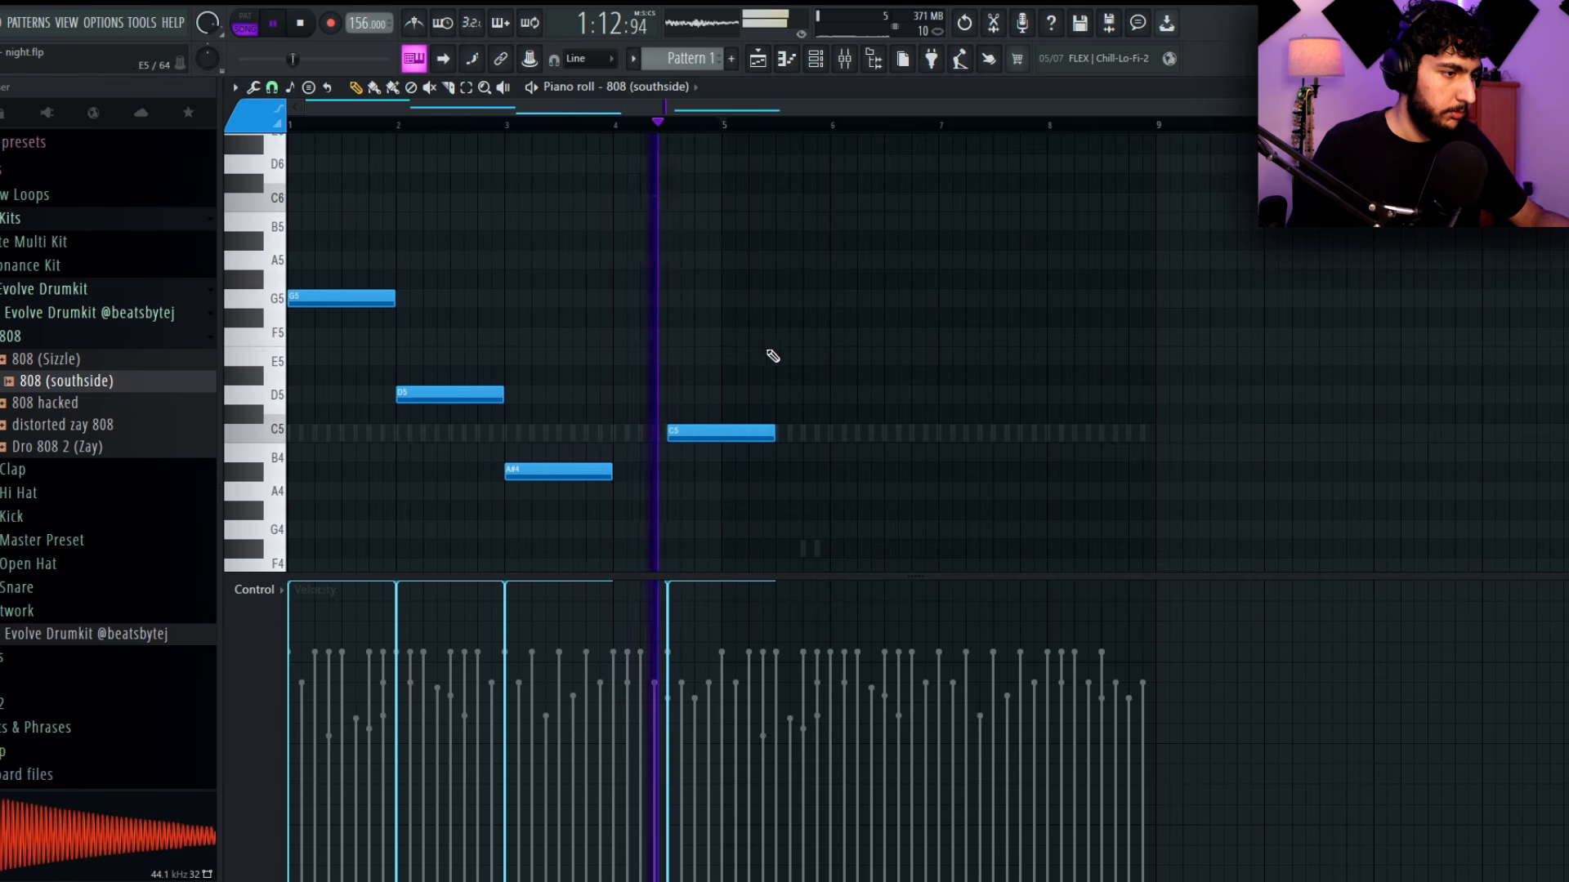
# Make the 808 notes legato with the last ending at bar 5, and duplicate the line into bars 5 to 8
pyautogui.hotkey('ctrl', 'l')
pyautogui.moveTo(831, 434); pyautogui.dragTo(721, 435)
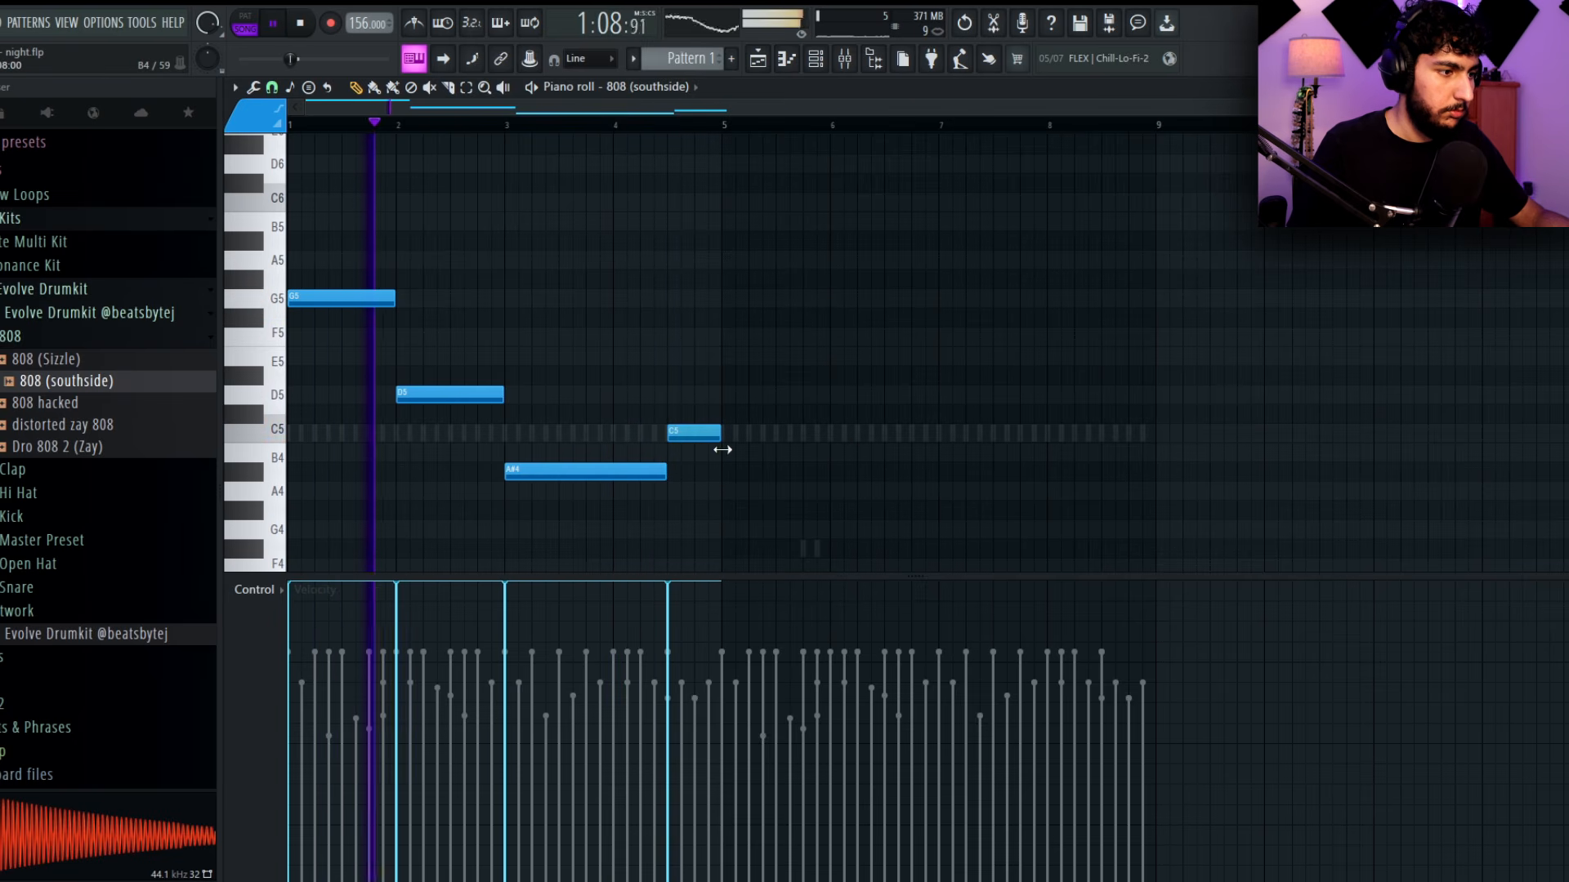
pyautogui.hotkey('ctrl', 'b')
pyautogui.hotkey('ctrl', 'd')
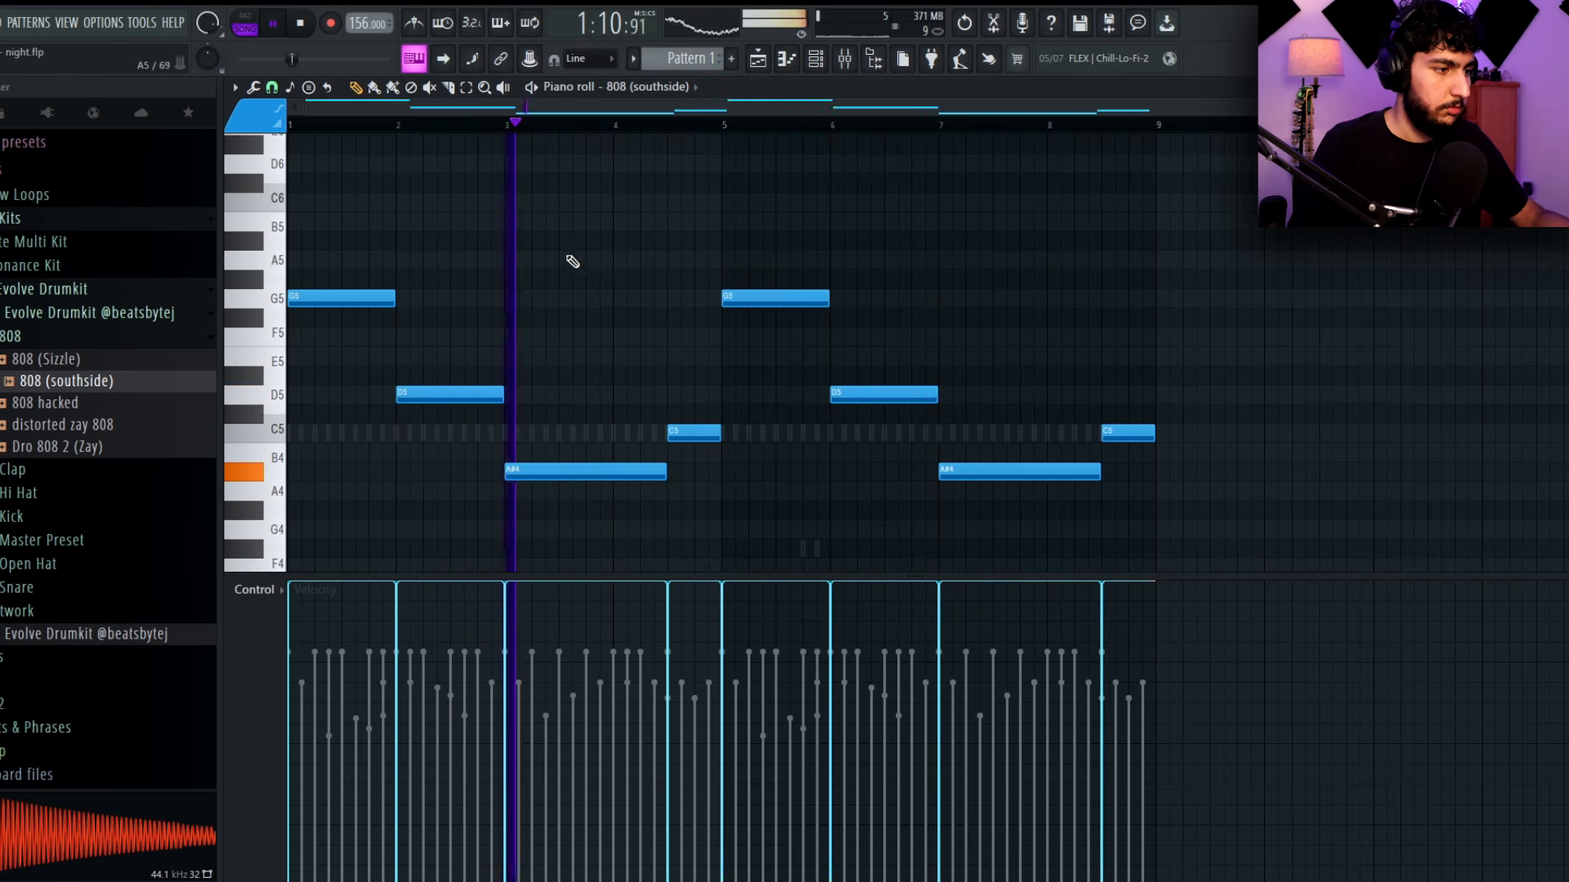
# Vary the 808 in bars 7 and 8 with a two-beat A#4, a C5 on beat 3 of bar 7 and the last note moved earlier to D#5
pyautogui.scroll(-2, 662, 249)
pyautogui.scroll(1, 709, 398)
pyautogui.scroll(1, 708, 398)
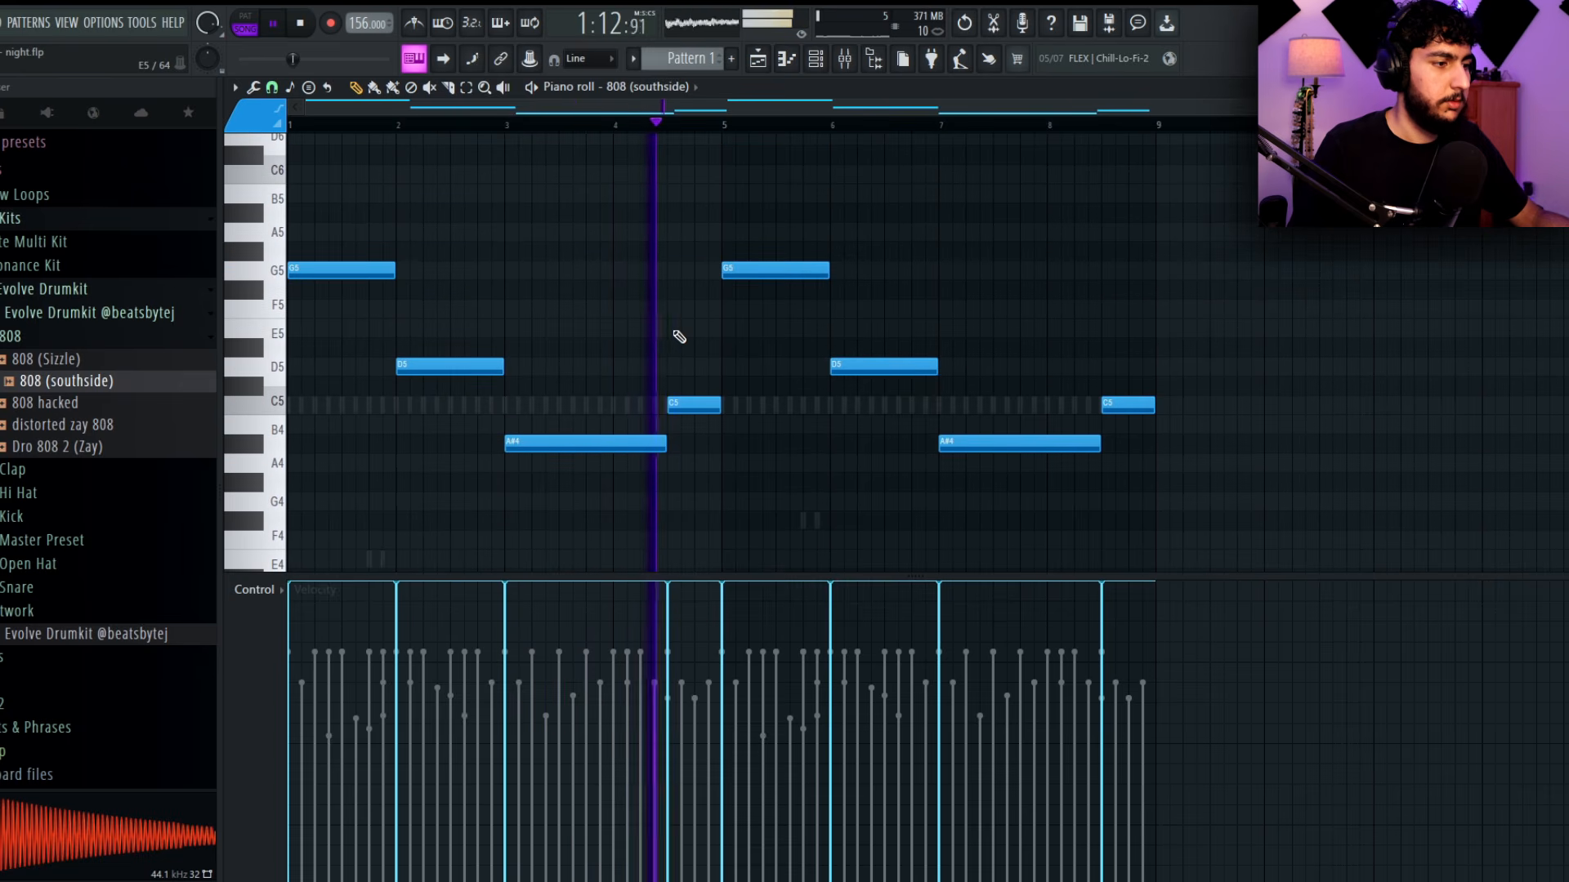
pyautogui.scroll(1, 687, 339)
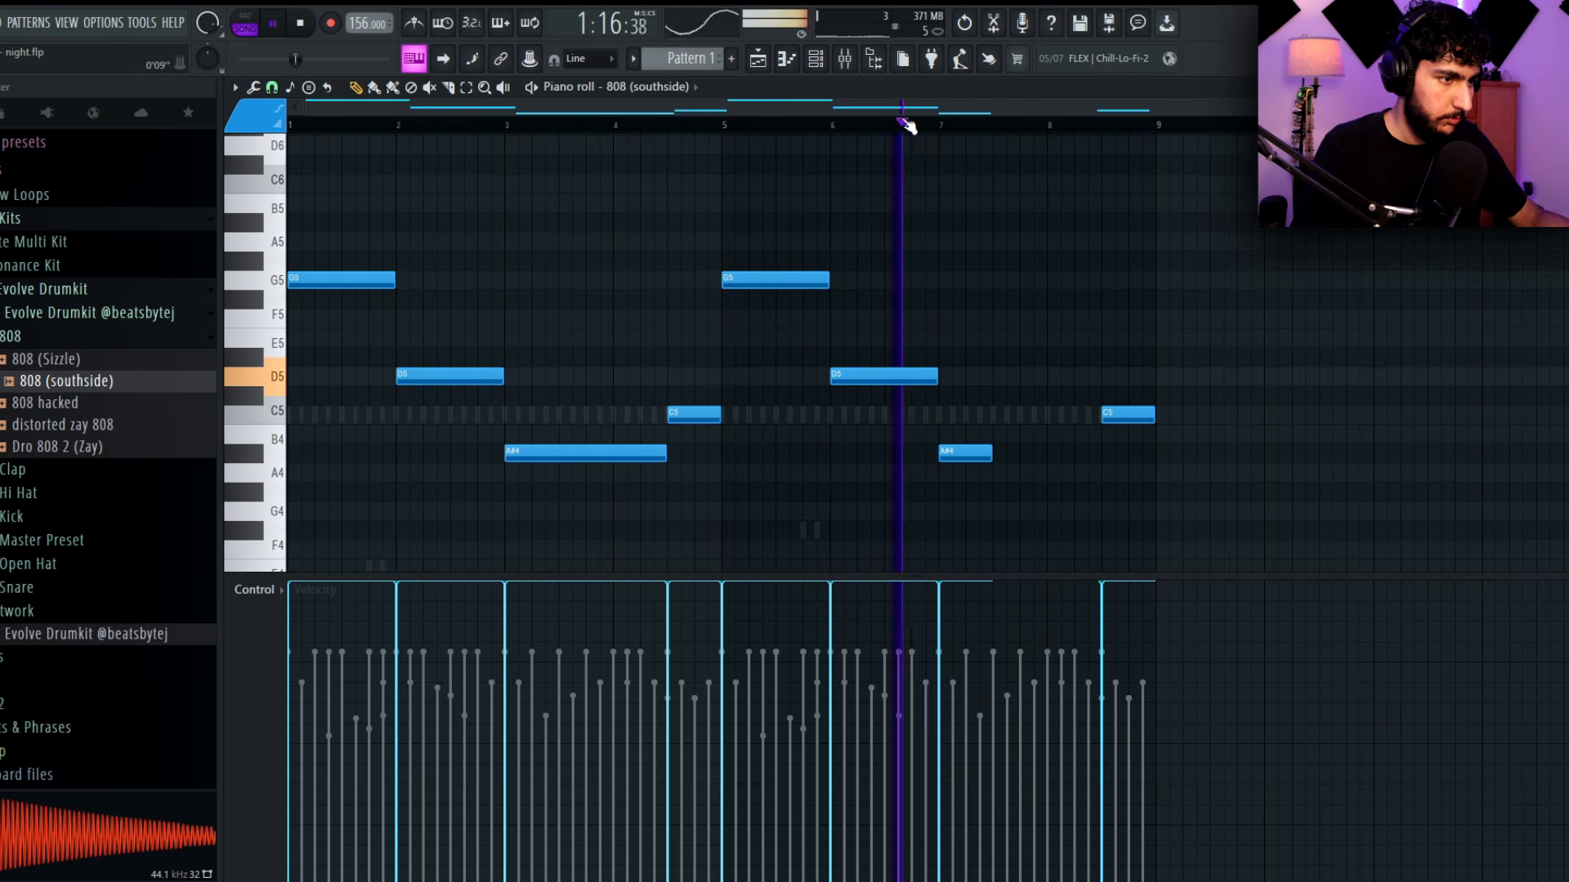
pyautogui.click(978, 482)
pyautogui.moveTo(1018, 440); pyautogui.dragTo(1008, 414)
pyautogui.moveTo(1134, 411); pyautogui.dragTo(1126, 339)
pyautogui.press('space')
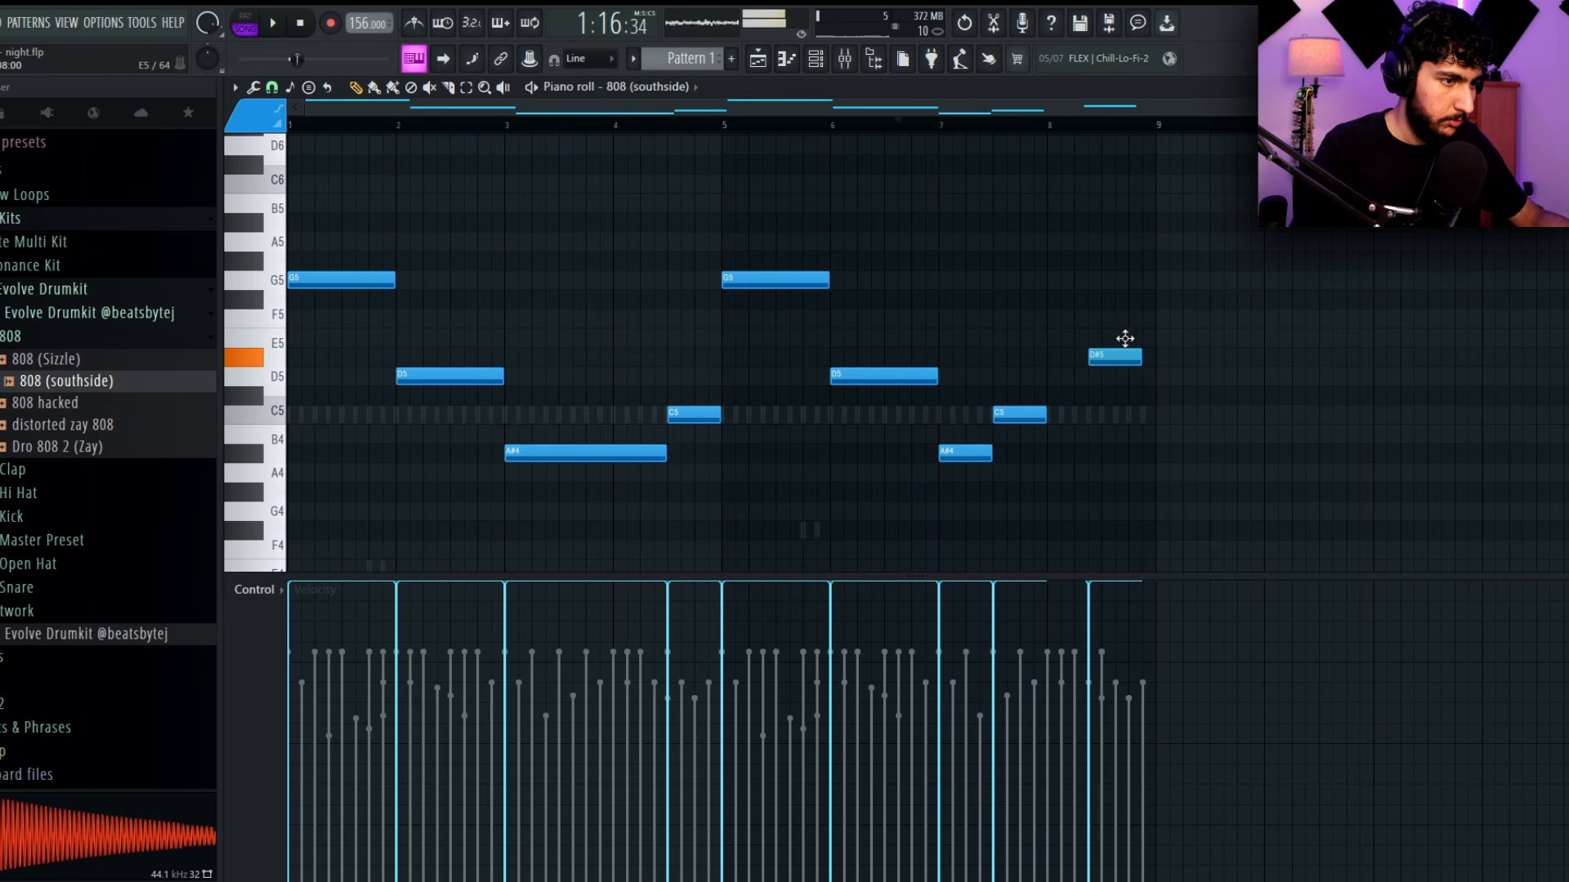
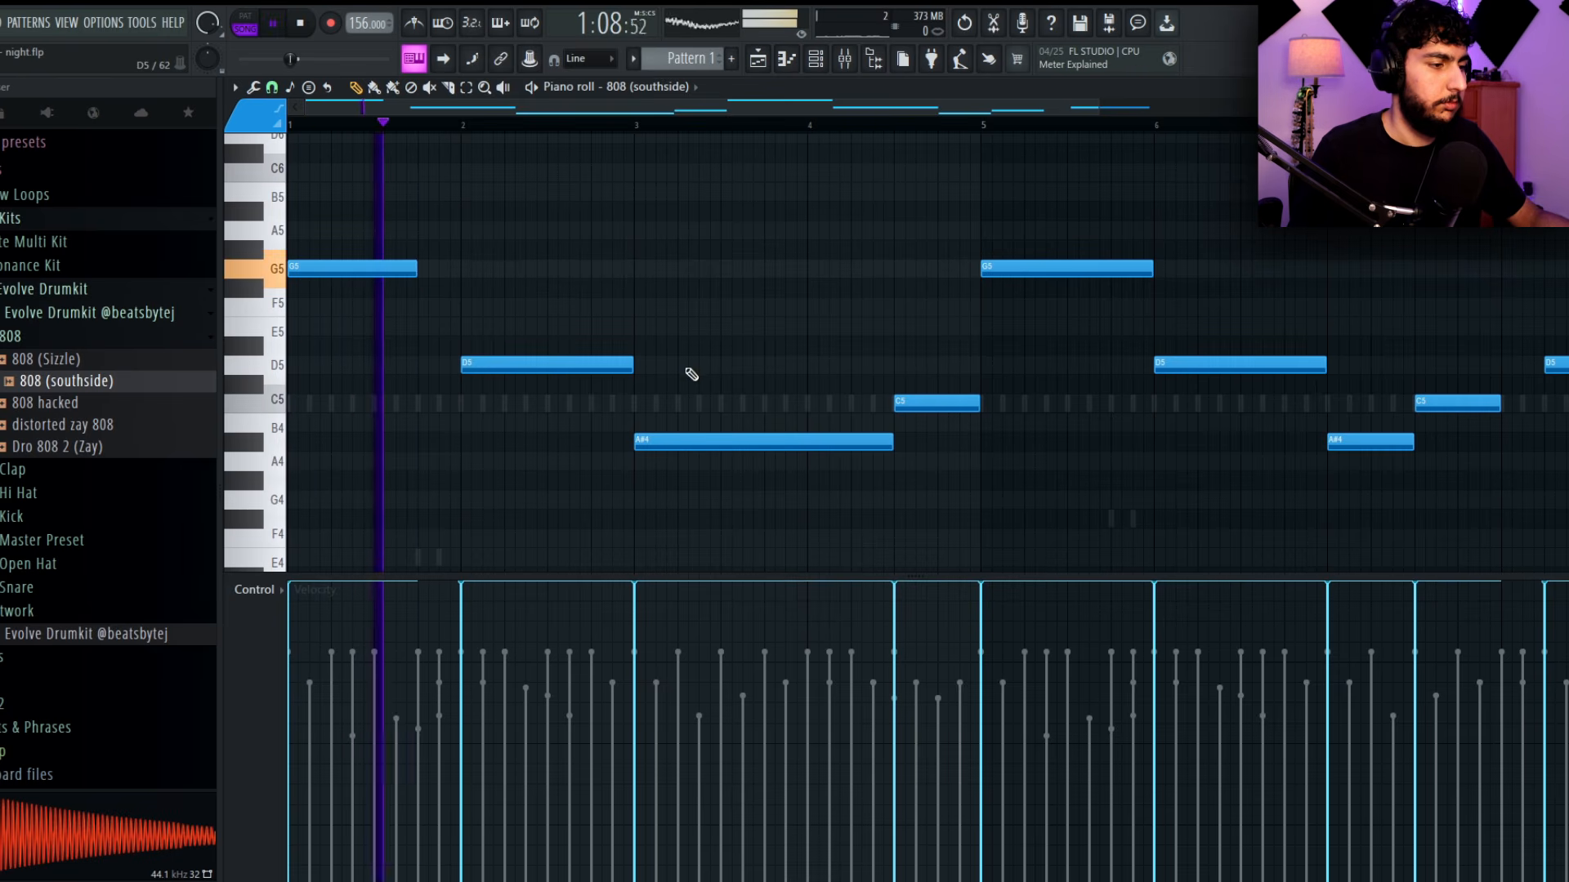
# Split the 808's A#4 in bars 3 and 4 into three legato A#4 notes, starting on bar 3, its beat 4 and half a beat into bar 4
pyautogui.moveTo(688, 443); pyautogui.dragTo(886, 441)
pyautogui.moveTo(777, 396); pyautogui.dragTo(886, 487)
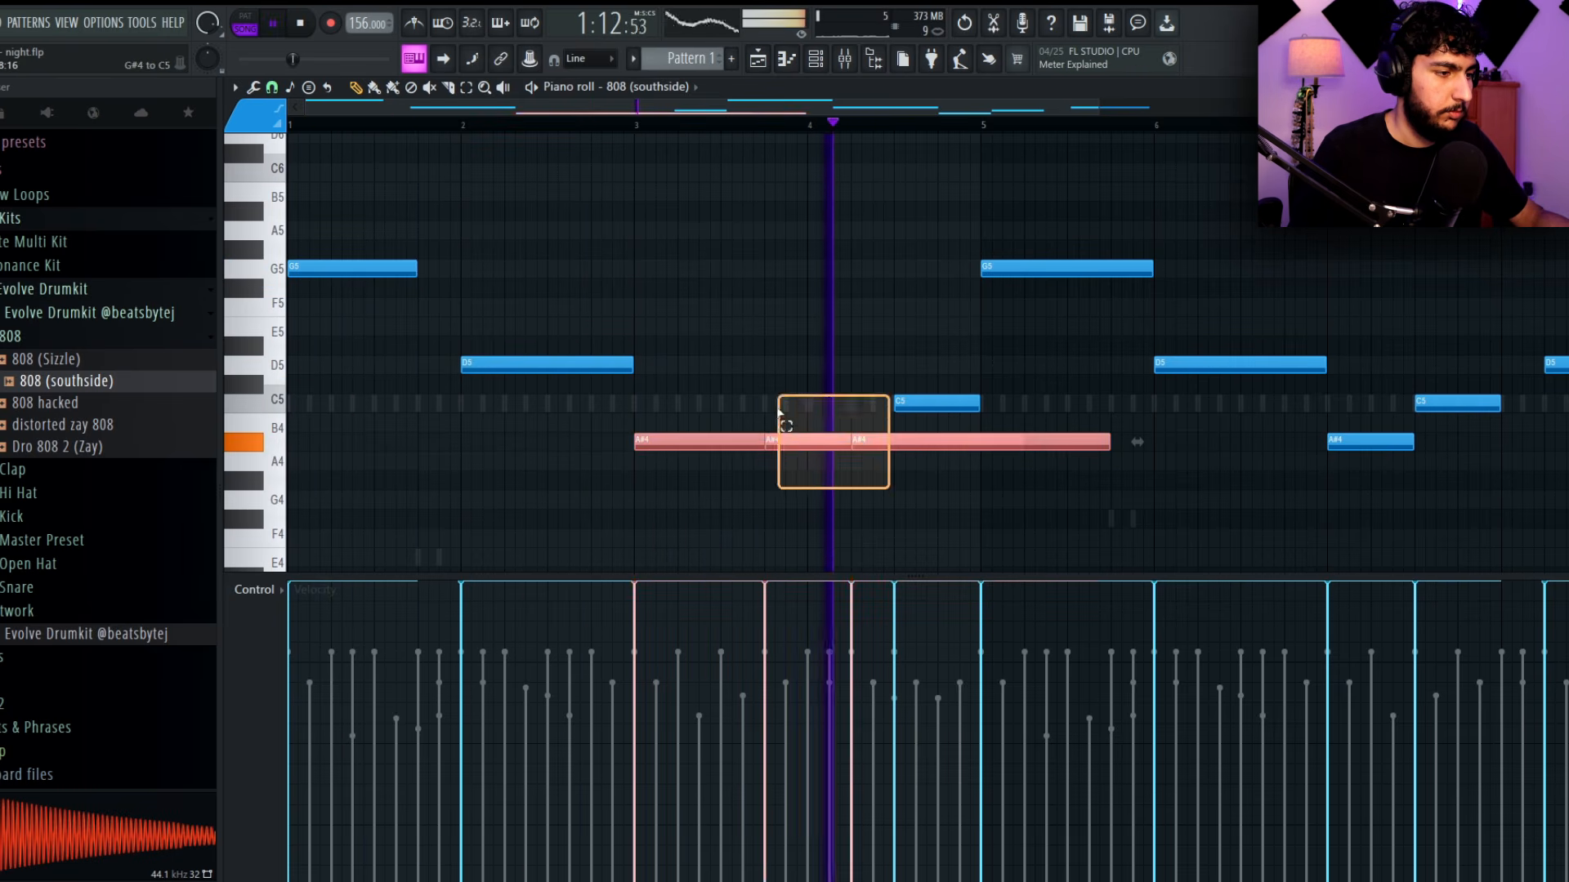
pyautogui.press('Delete')
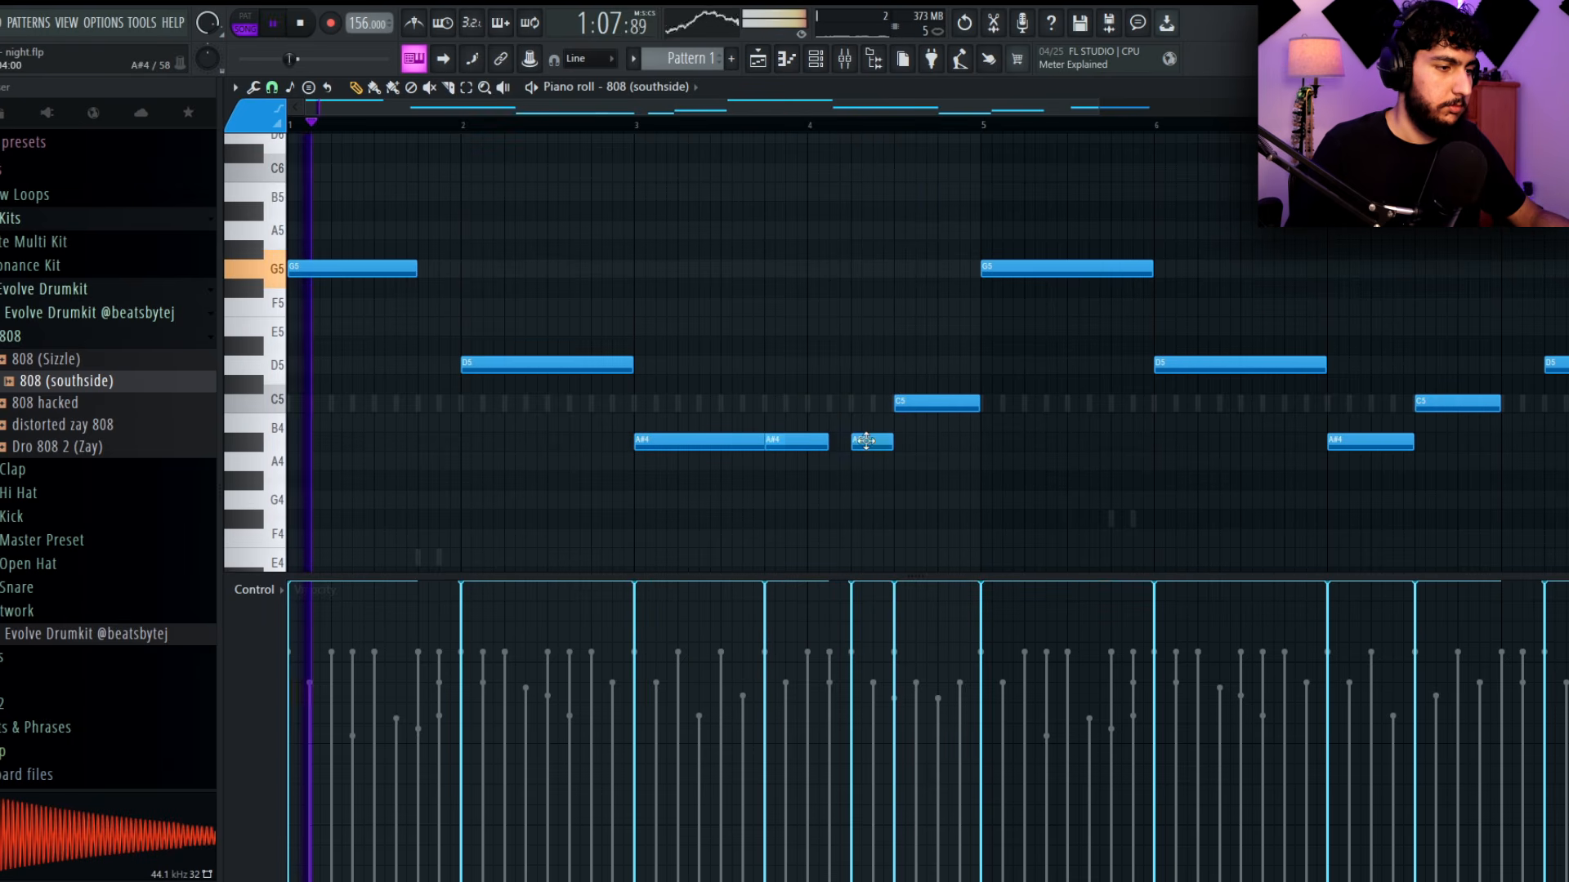
pyautogui.moveTo(866, 441)
pyautogui.mouseDown()
pyautogui.moveTo(847, 441)
pyautogui.moveTo(890, 442)
pyautogui.mouseUp()
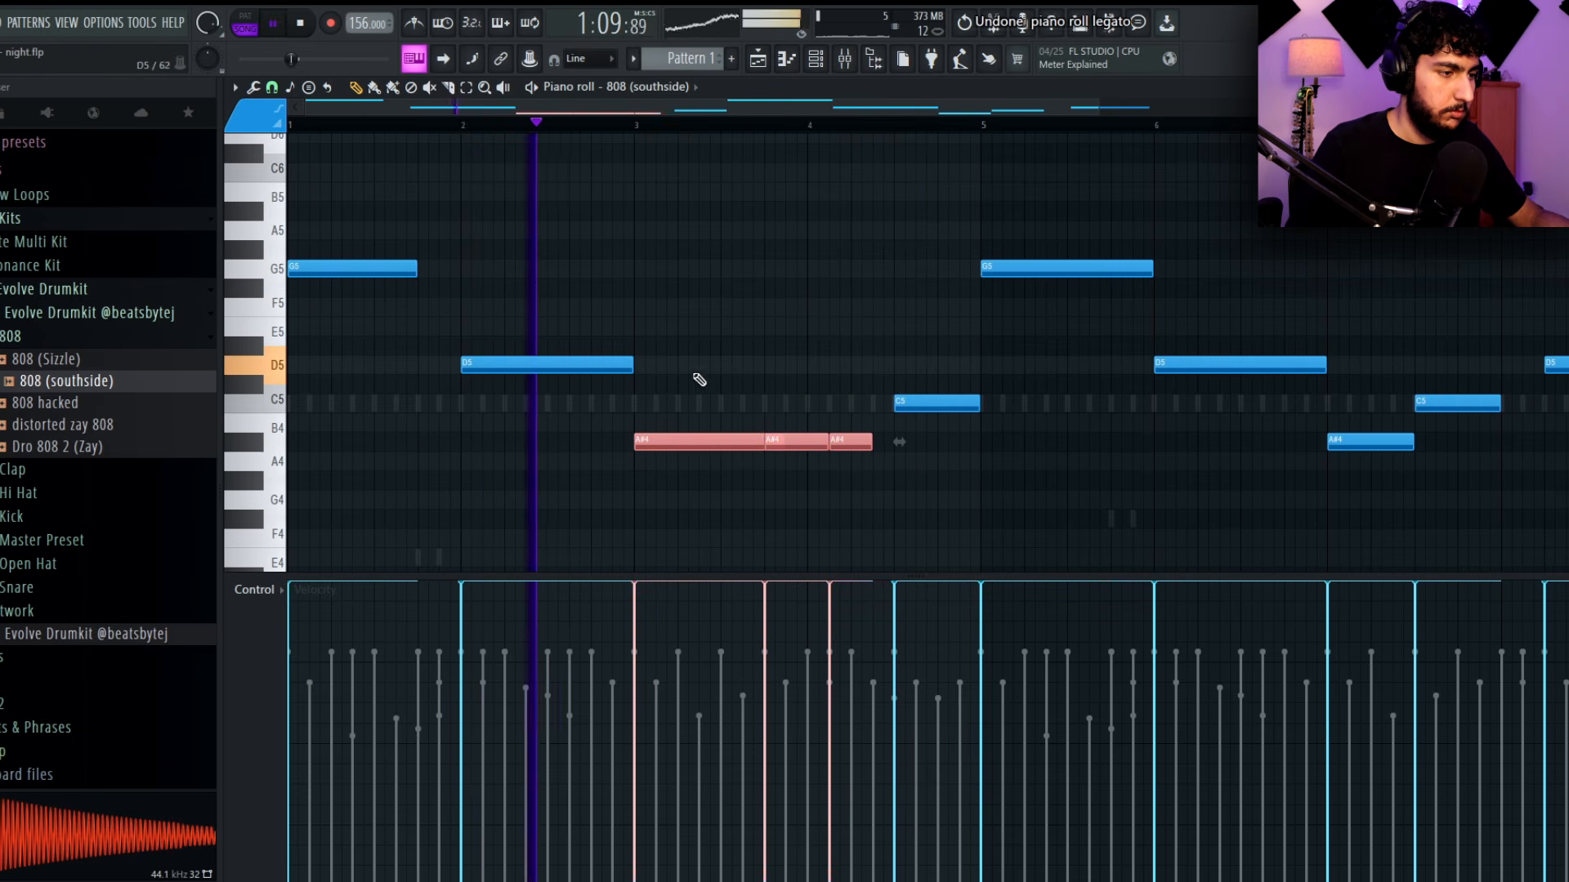
pyautogui.hotkey('ctrl', 'l')
pyautogui.keyDown('ctrl'); pyautogui.click(798, 301); pyautogui.keyUp('ctrl')
# Shorten the G5 in bar 5 to three beats and split the D5 in bar 6 into two, the second starting half a beat after beat 2
pyautogui.middleClick(817, 282)
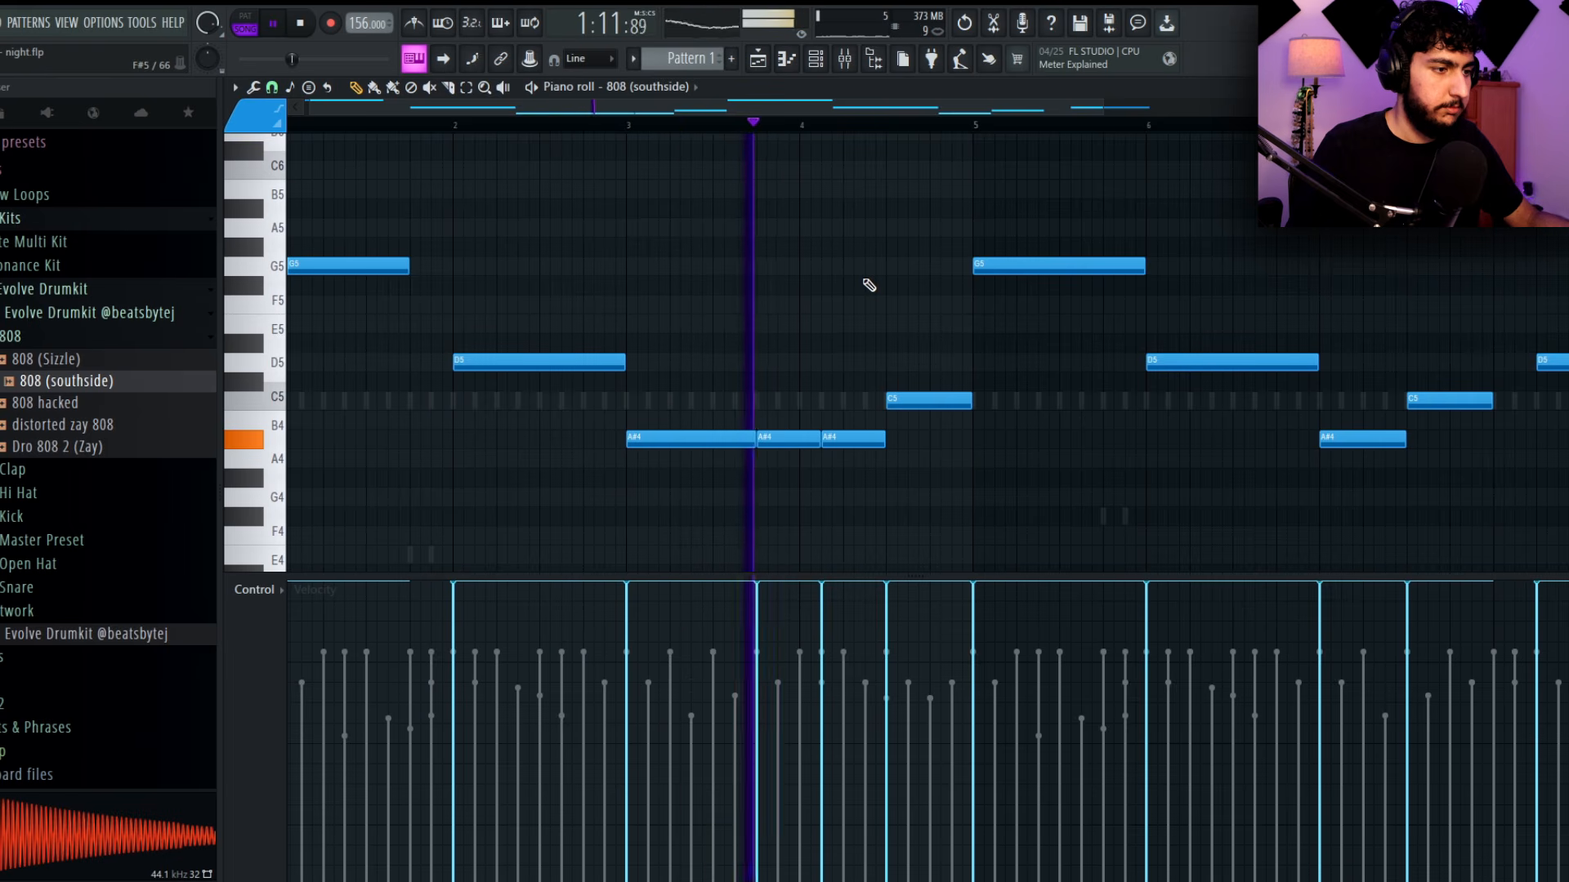
pyautogui.scroll(-1, 870, 286)
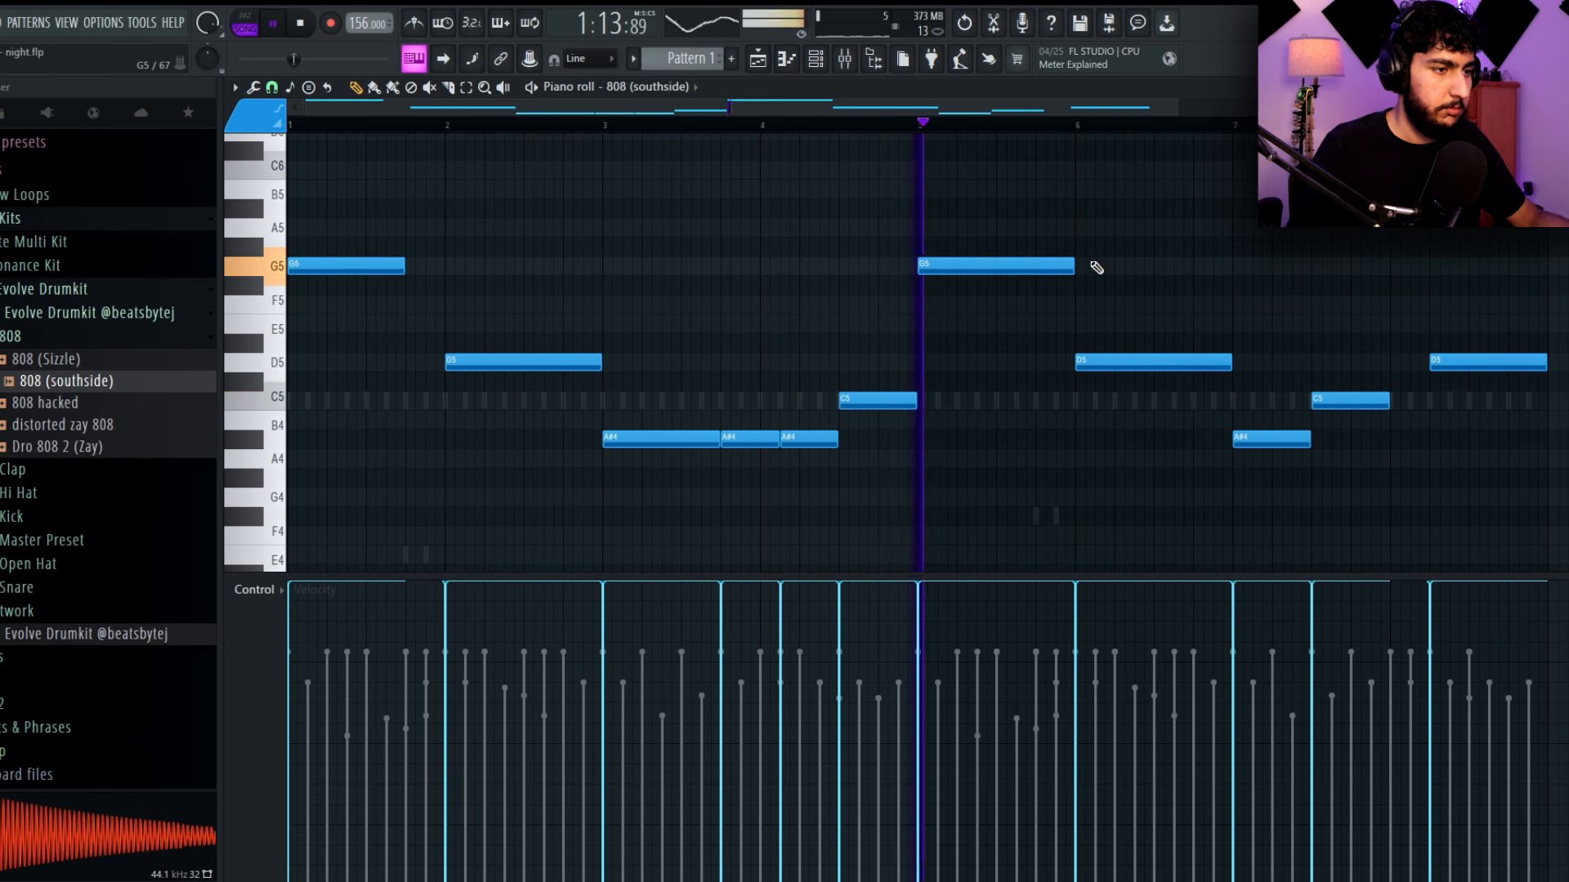
pyautogui.middleClick(1131, 360)
pyautogui.click(952, 380)
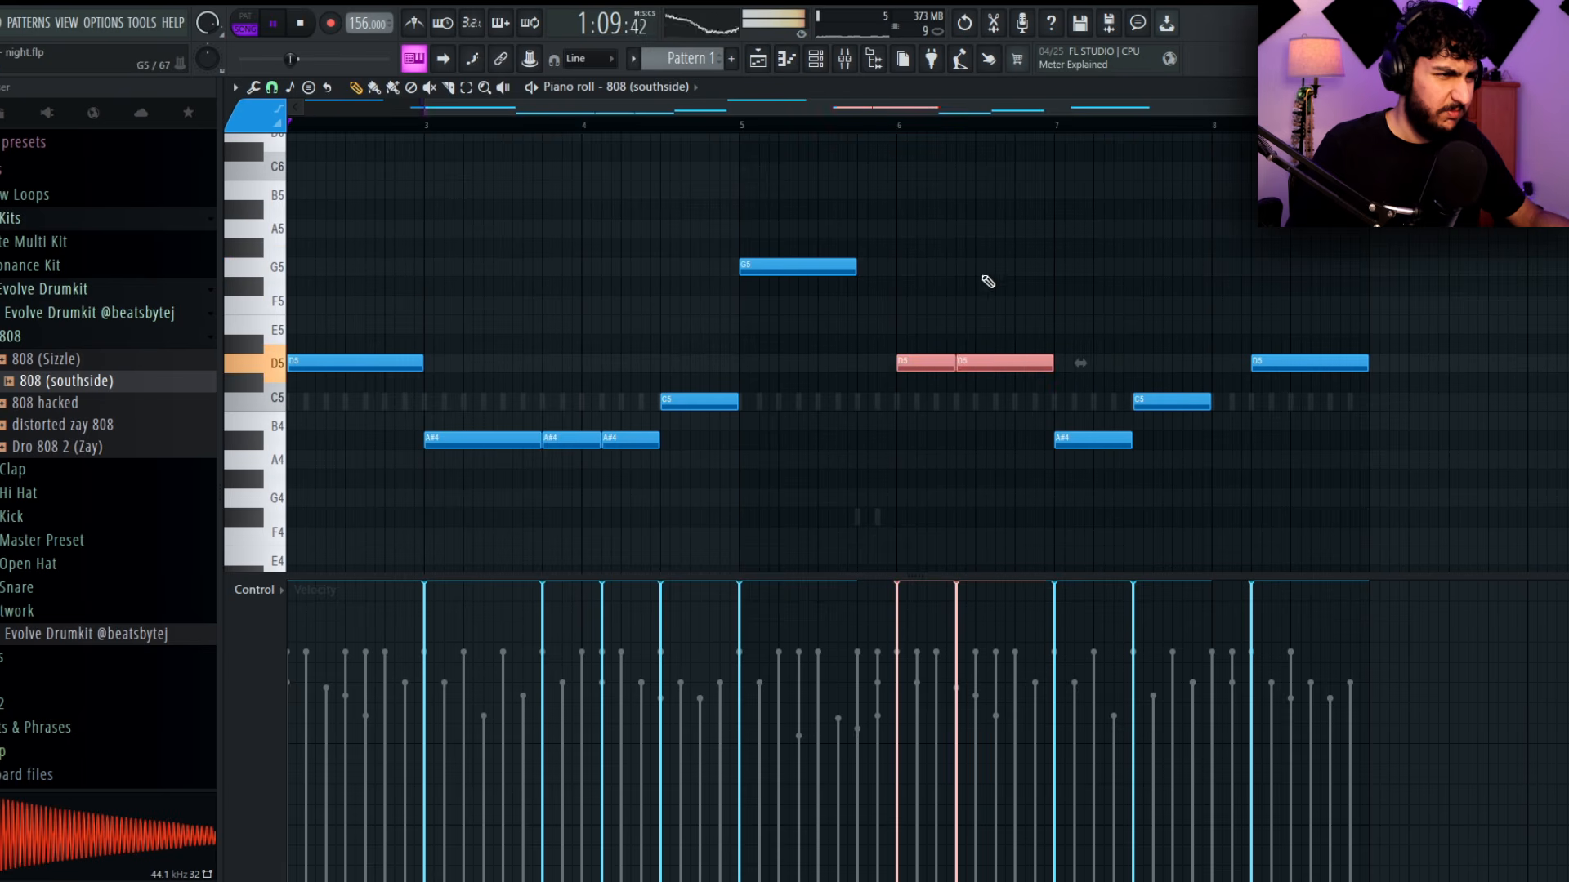
pyautogui.hotkey('ctrl', 'd')
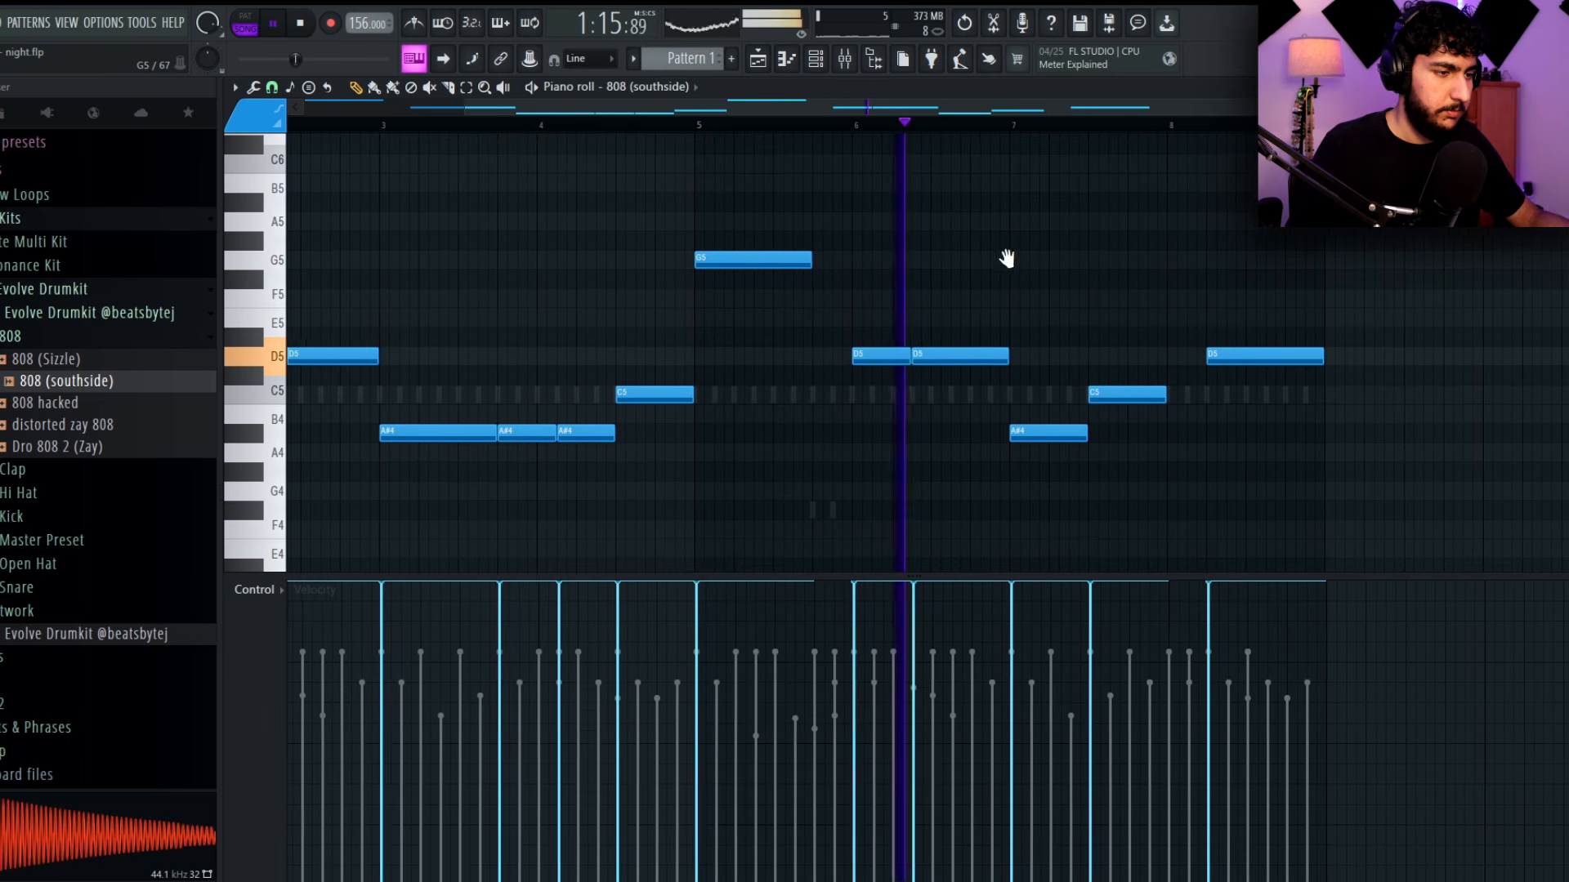
pyautogui.scroll(-1, 1013, 262)
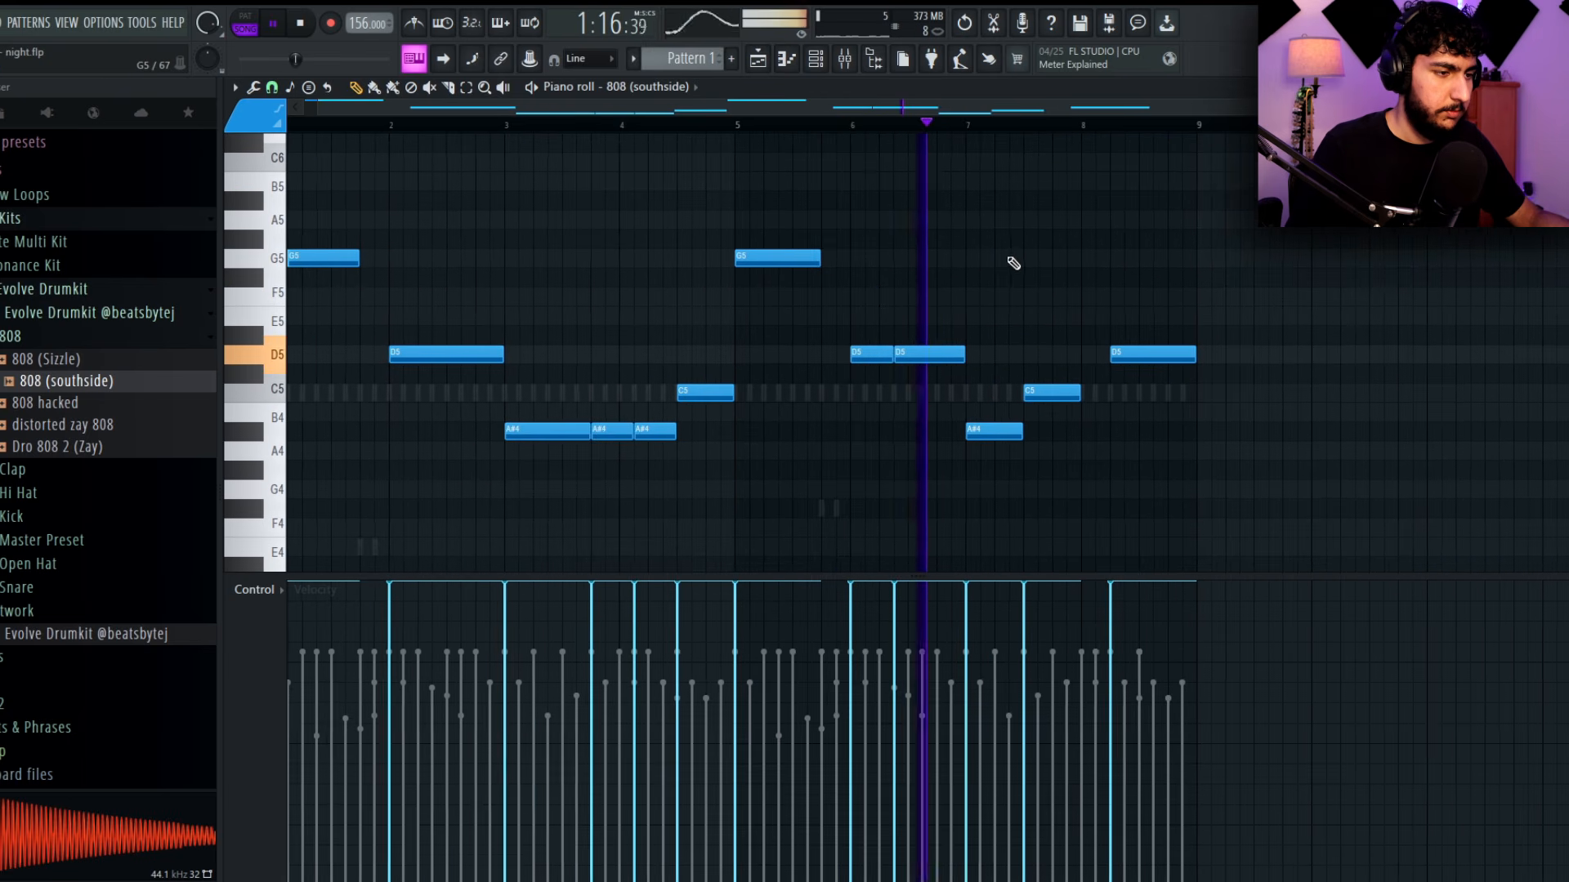
pyautogui.middleClick(1013, 263)
pyautogui.moveTo(1040, 340)
pyautogui.mouseDown()
pyautogui.moveTo(1085, 343)
pyautogui.moveTo(1022, 337)
pyautogui.mouseUp()
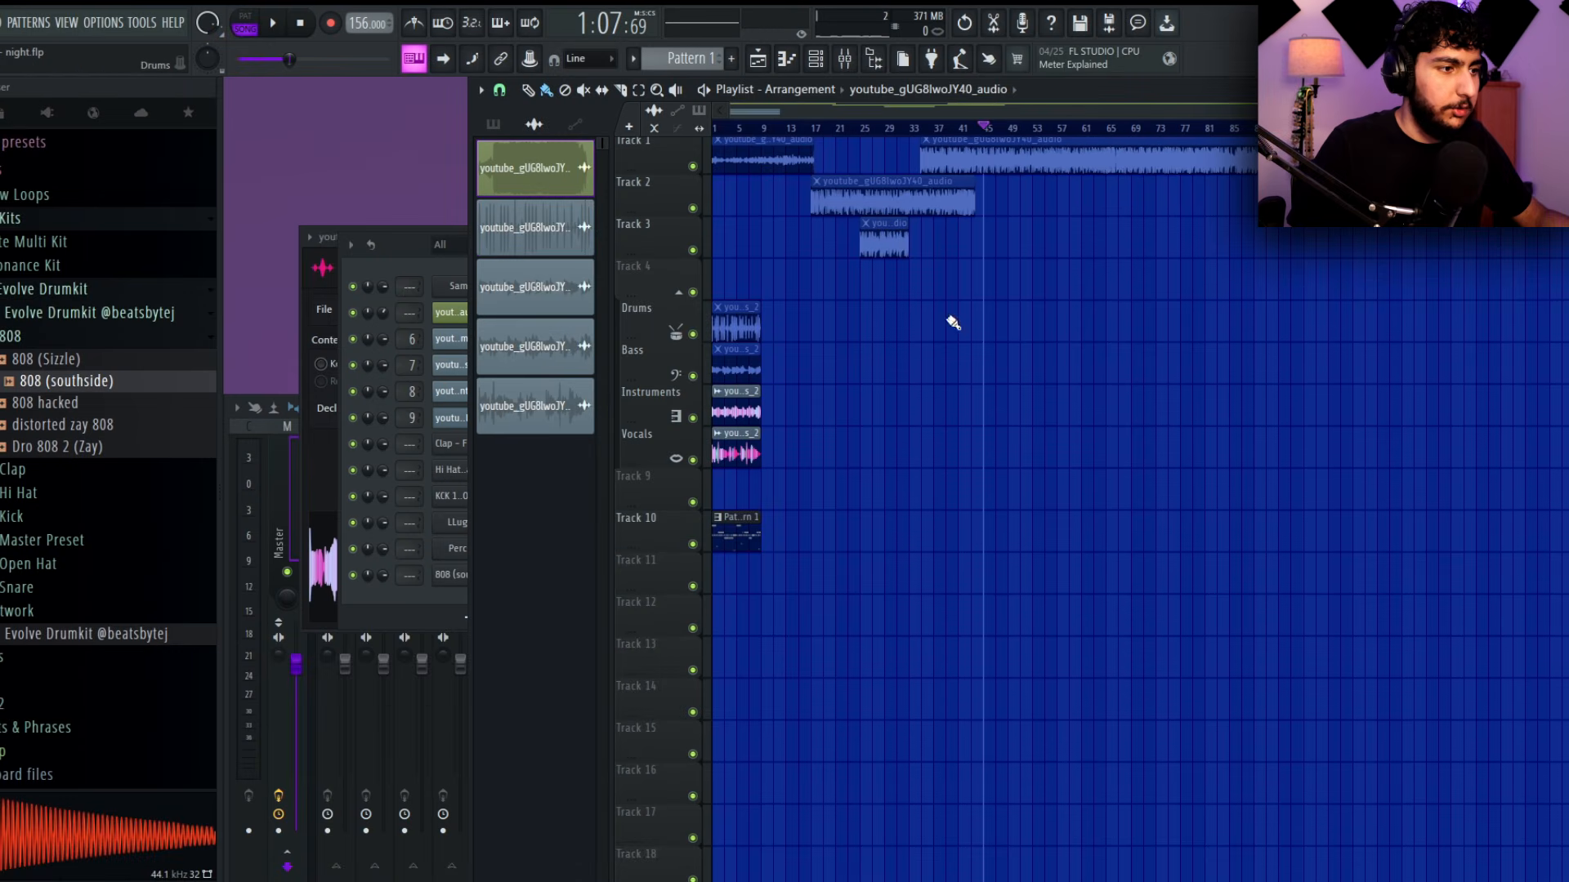
# Repeat the four stem clips through bar 24 and place Pattern 1 on Track 10 in bars 9 to 24 only
pyautogui.scroll(3, 763, 378)
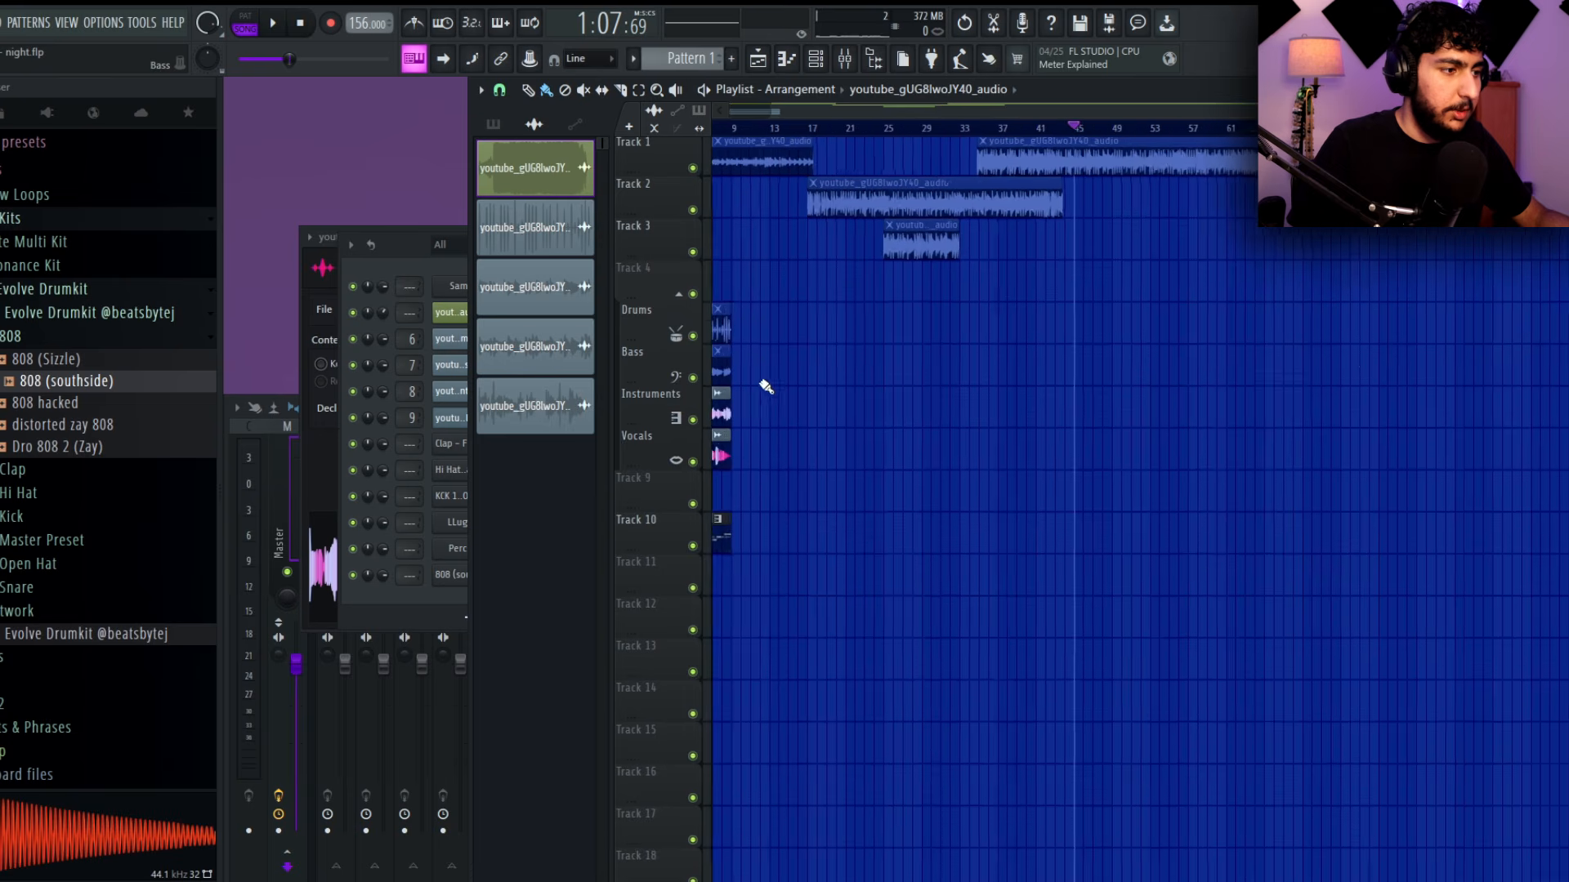
pyautogui.scroll(3, 936, 445)
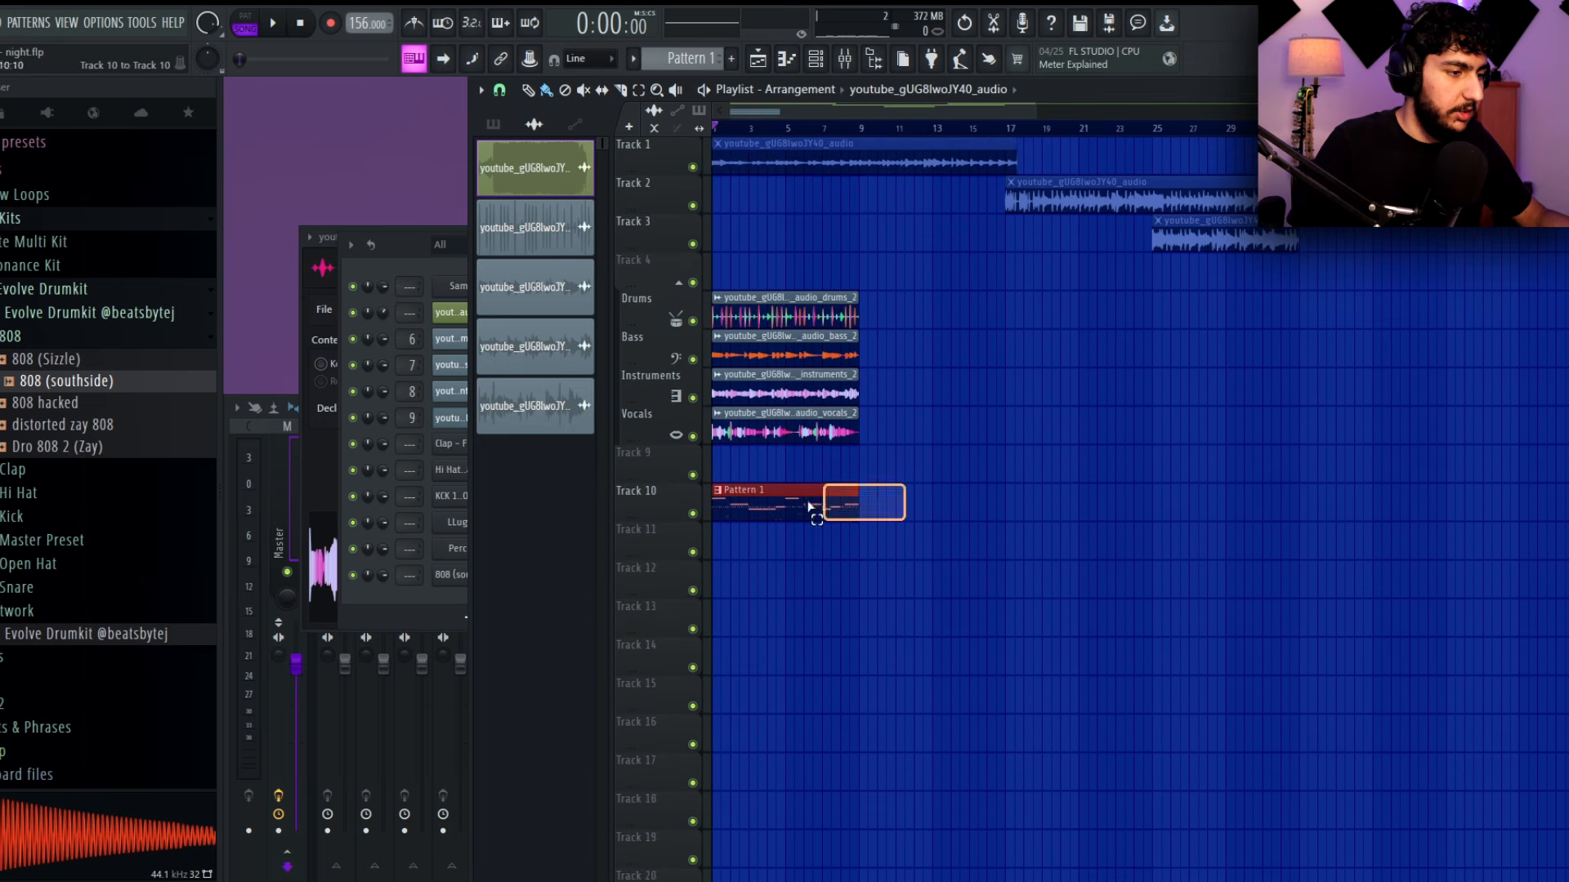
pyautogui.moveTo(809, 507); pyautogui.dragTo(805, 506)
pyautogui.hotkey('ctrl', 'b')
pyautogui.hotkey('ctrl', 'b')
# Route the clap, hi-hat, kick, snare, perc and 808 channels to consecutive mixer tracks 13 to 18
pyautogui.doubleClick(907, 496)
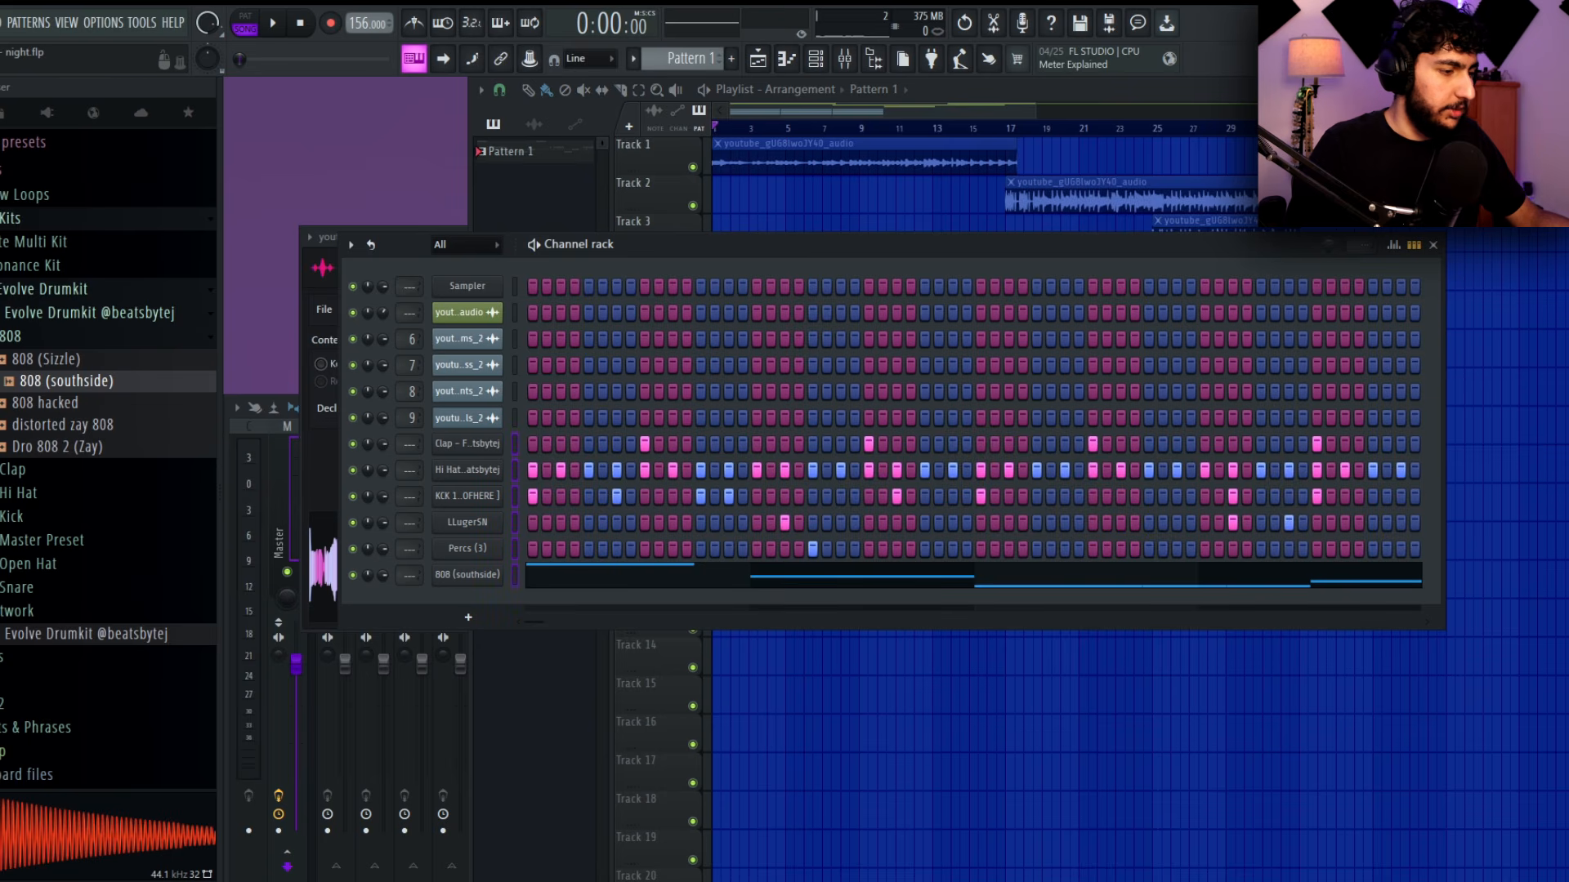
pyautogui.press('F9')
pyautogui.click(806, 510)
pyautogui.hotkey('ctrl', 'shift', 'l')
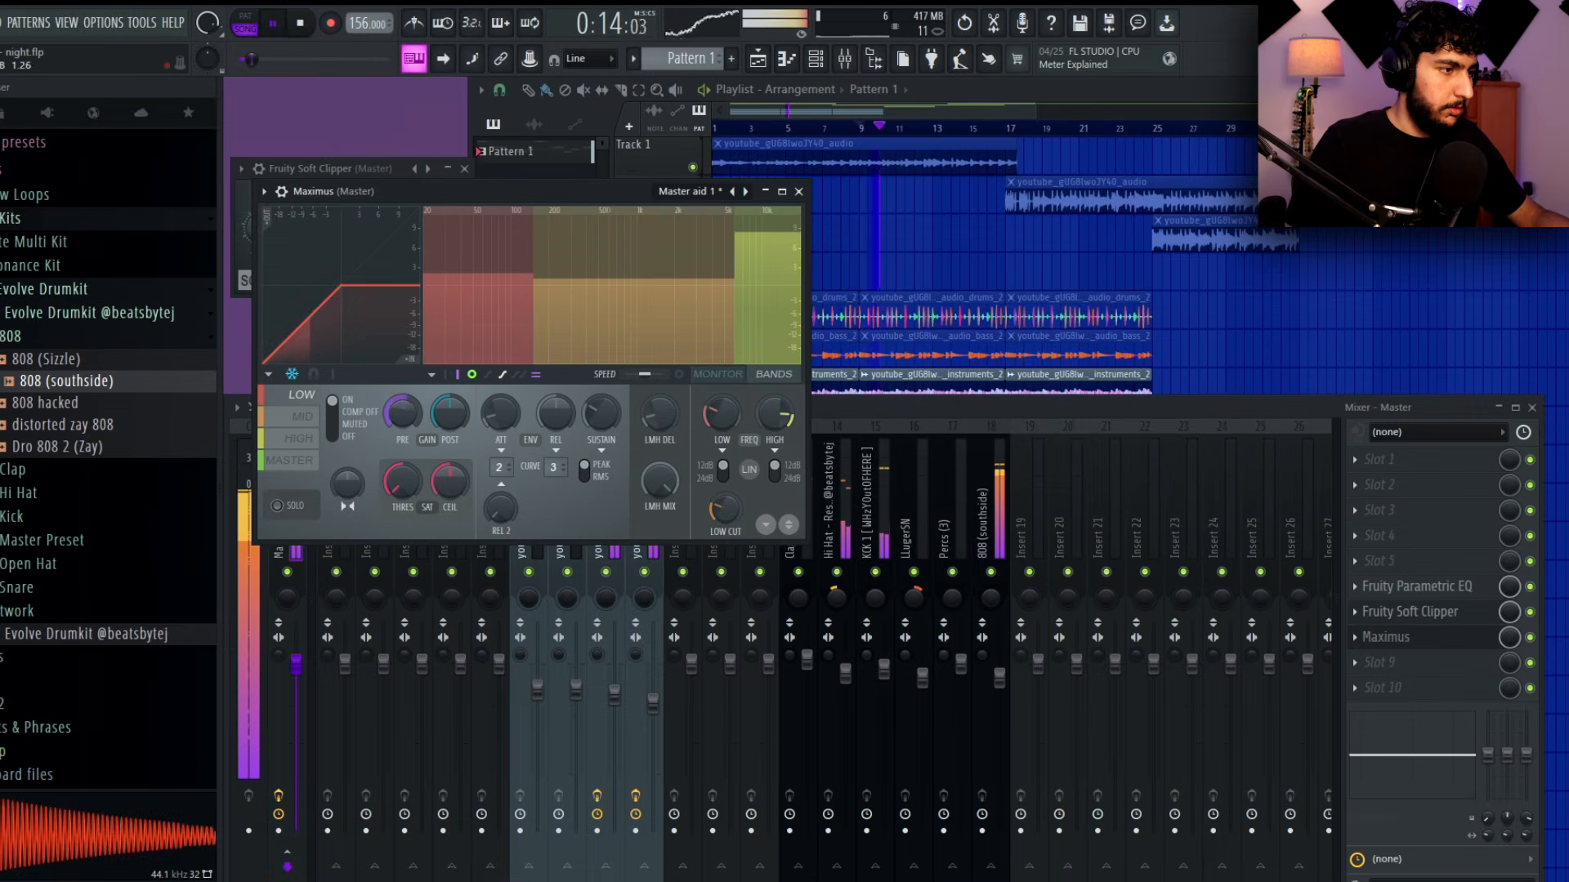
# Lower the high band's level in the master track's Maximus to roughly match the low and mid bands, and close the plugin
pyautogui.moveTo(768, 232); pyautogui.dragTo(767, 260)
pyautogui.click(507, 291)
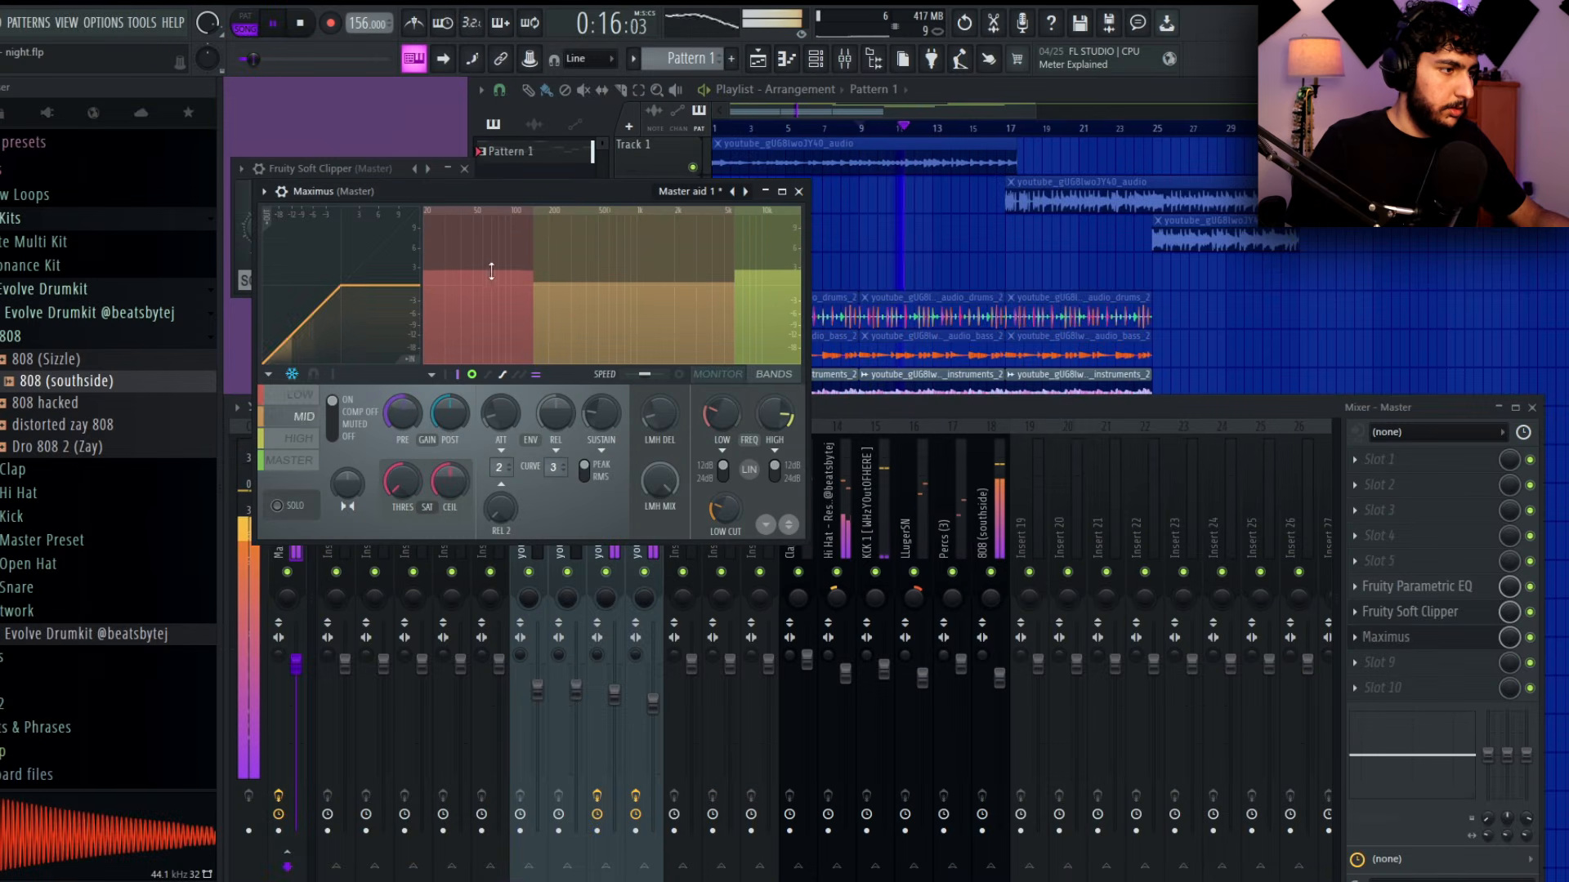
pyautogui.click(749, 279)
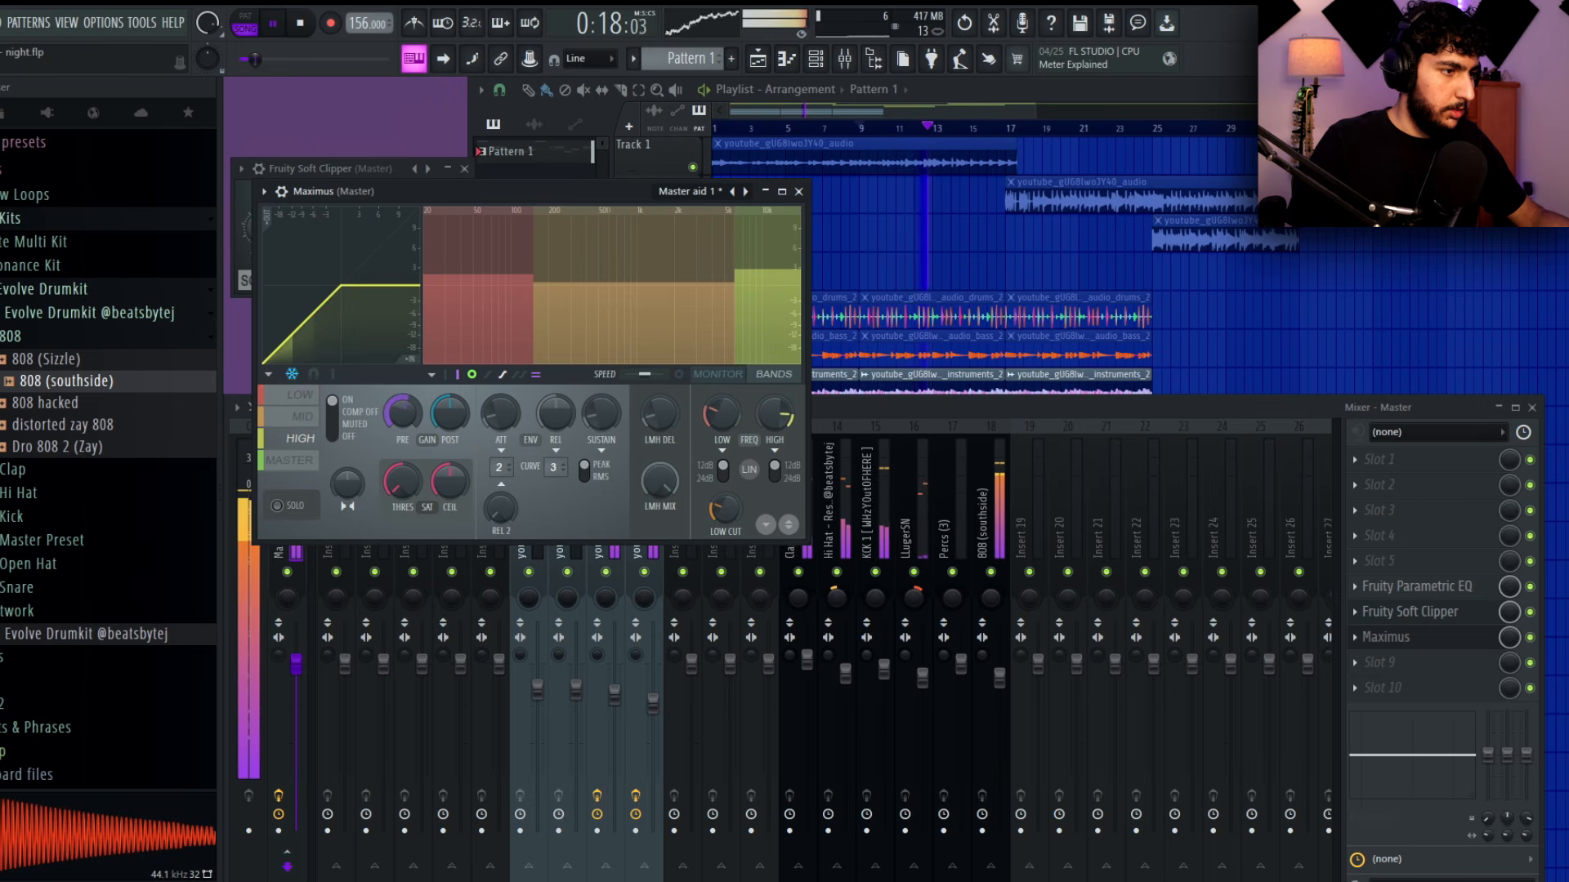
pyautogui.click(800, 191)
# Split Pattern 1 by channel into separate clap, hi-hat, kick, snare, perc and 808 patterns
pyautogui.click(1083, 268)
pyautogui.scroll(-2, 1169, 438)
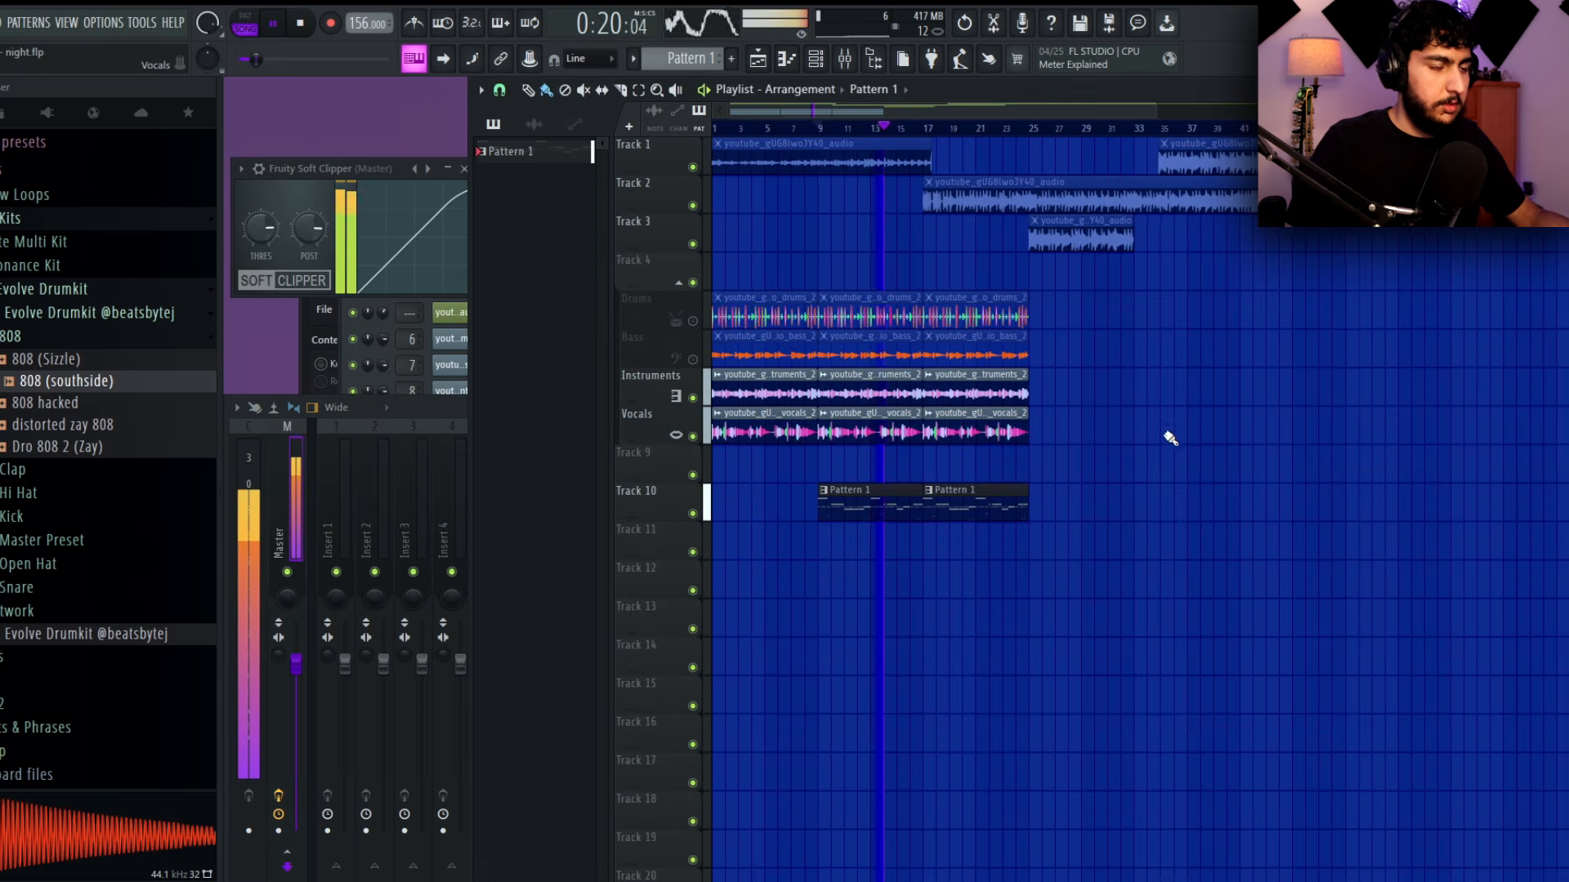
pyautogui.rightClick(563, 161)
pyautogui.click(588, 452)
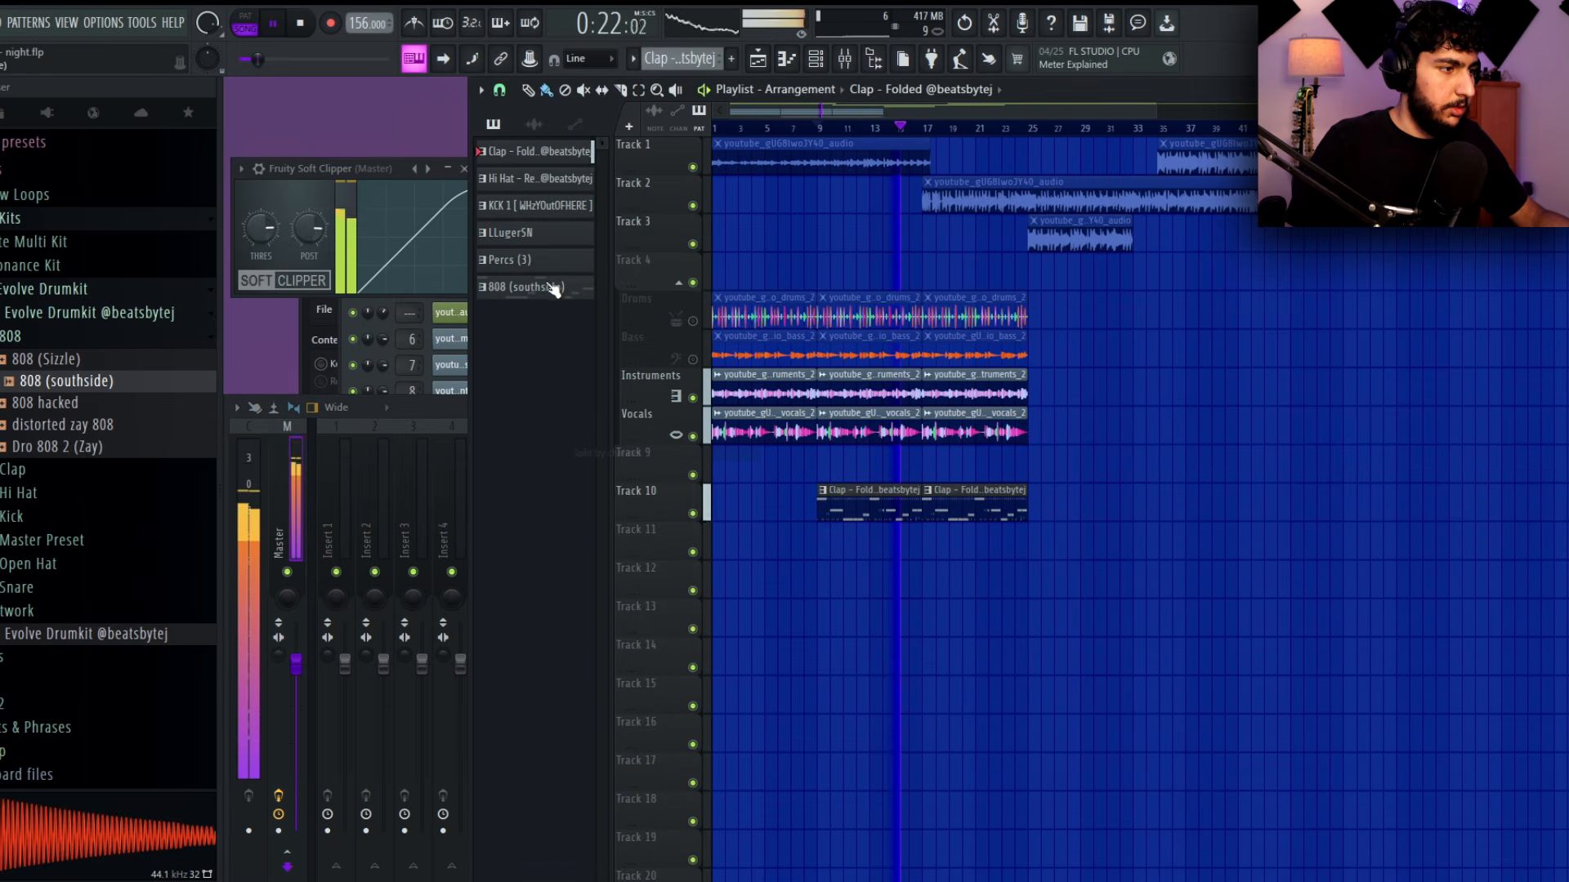
# Lay the six split patterns on Tracks 11 to 16 across bars 9 to 24, replacing the combined clips on Track 10
pyautogui.keyDown('shift'); pyautogui.click(515, 158); pyautogui.keyUp('shift')
pyautogui.moveTo(515, 157); pyautogui.dragTo(830, 539)
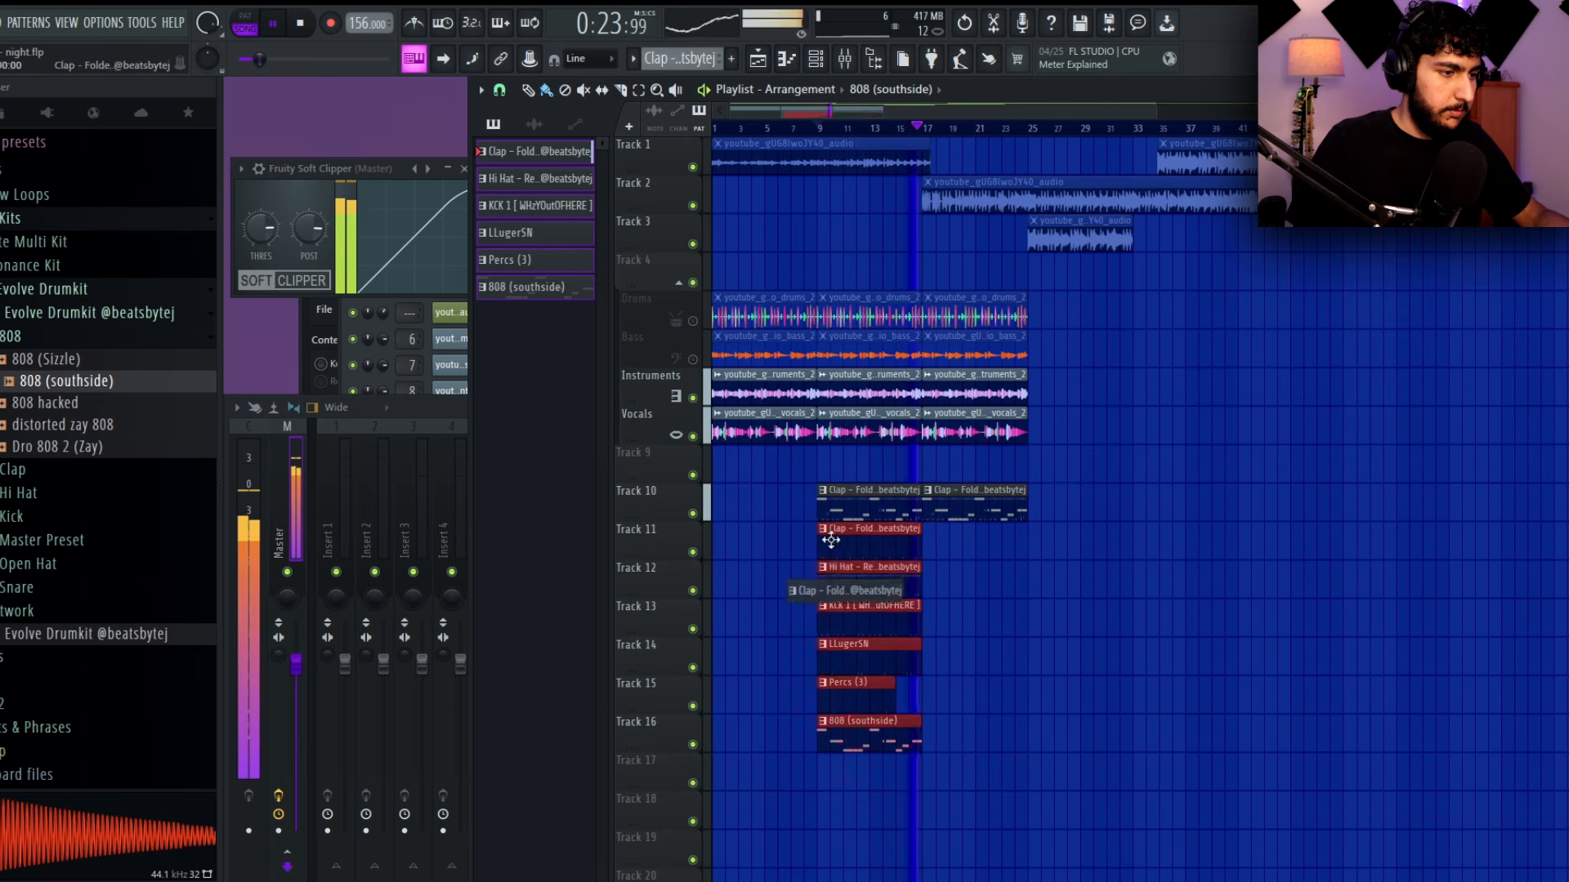
pyautogui.hotkey('ctrl', 'b')
pyautogui.moveTo(1085, 495); pyautogui.dragTo(886, 505)
pyautogui.press('Delete')
# Extend the six drum and 808 patterns on Tracks 11 to 16 through bar 32, deleting the surplus copies beyond it
pyautogui.scroll(3, 1153, 469)
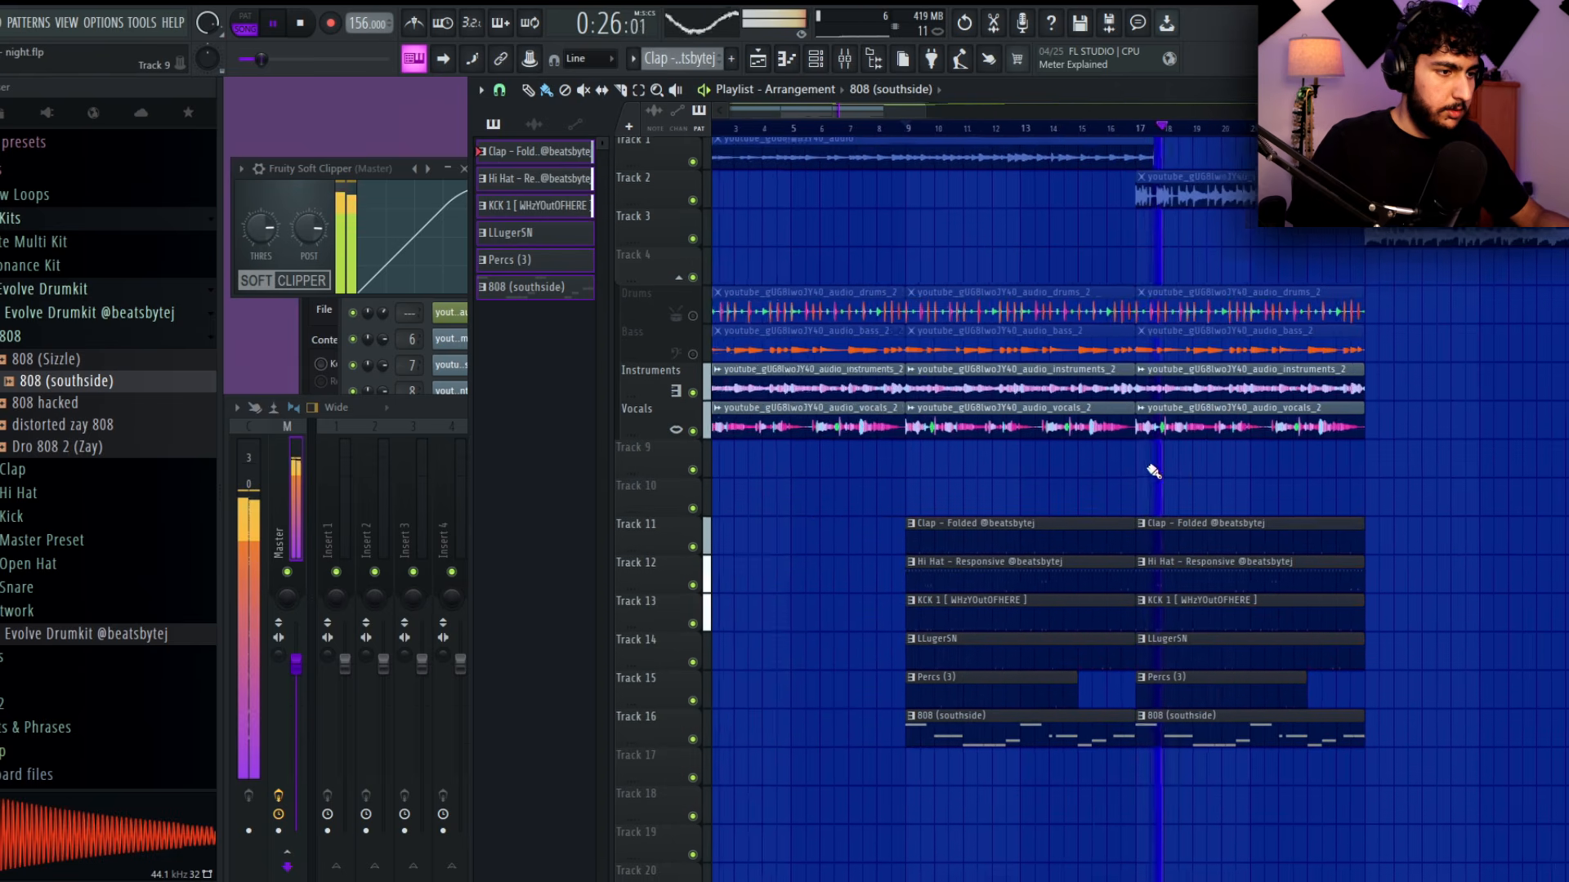
pyautogui.scroll(-1, 1152, 469)
pyautogui.moveTo(1226, 482); pyautogui.dragTo(1286, 472)
pyautogui.scroll(-1, 1247, 464)
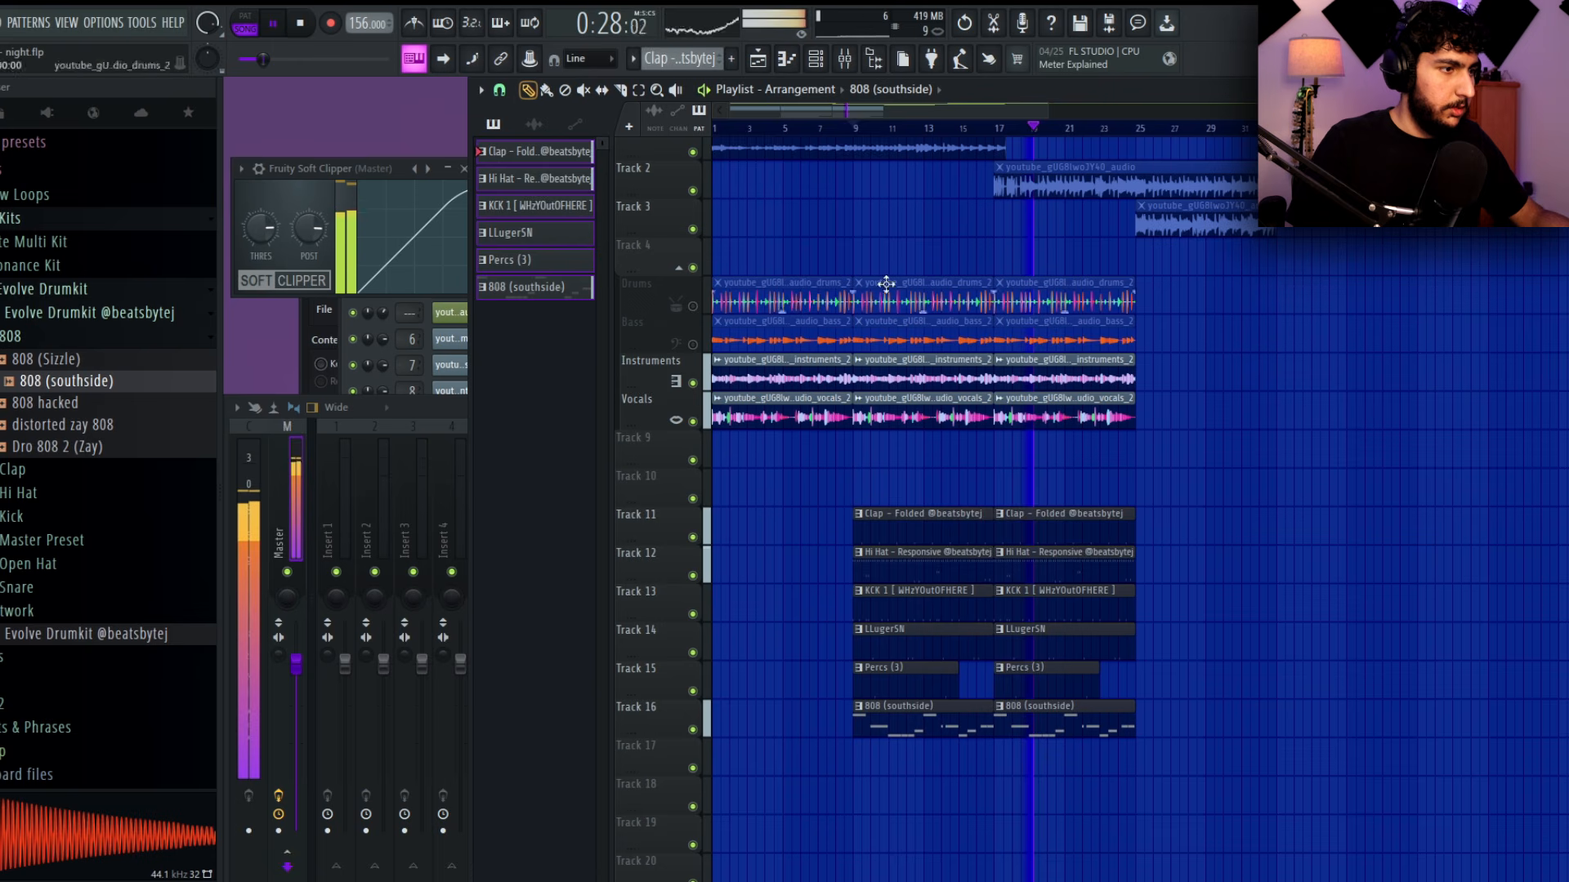
pyautogui.scroll(-1, 1204, 442)
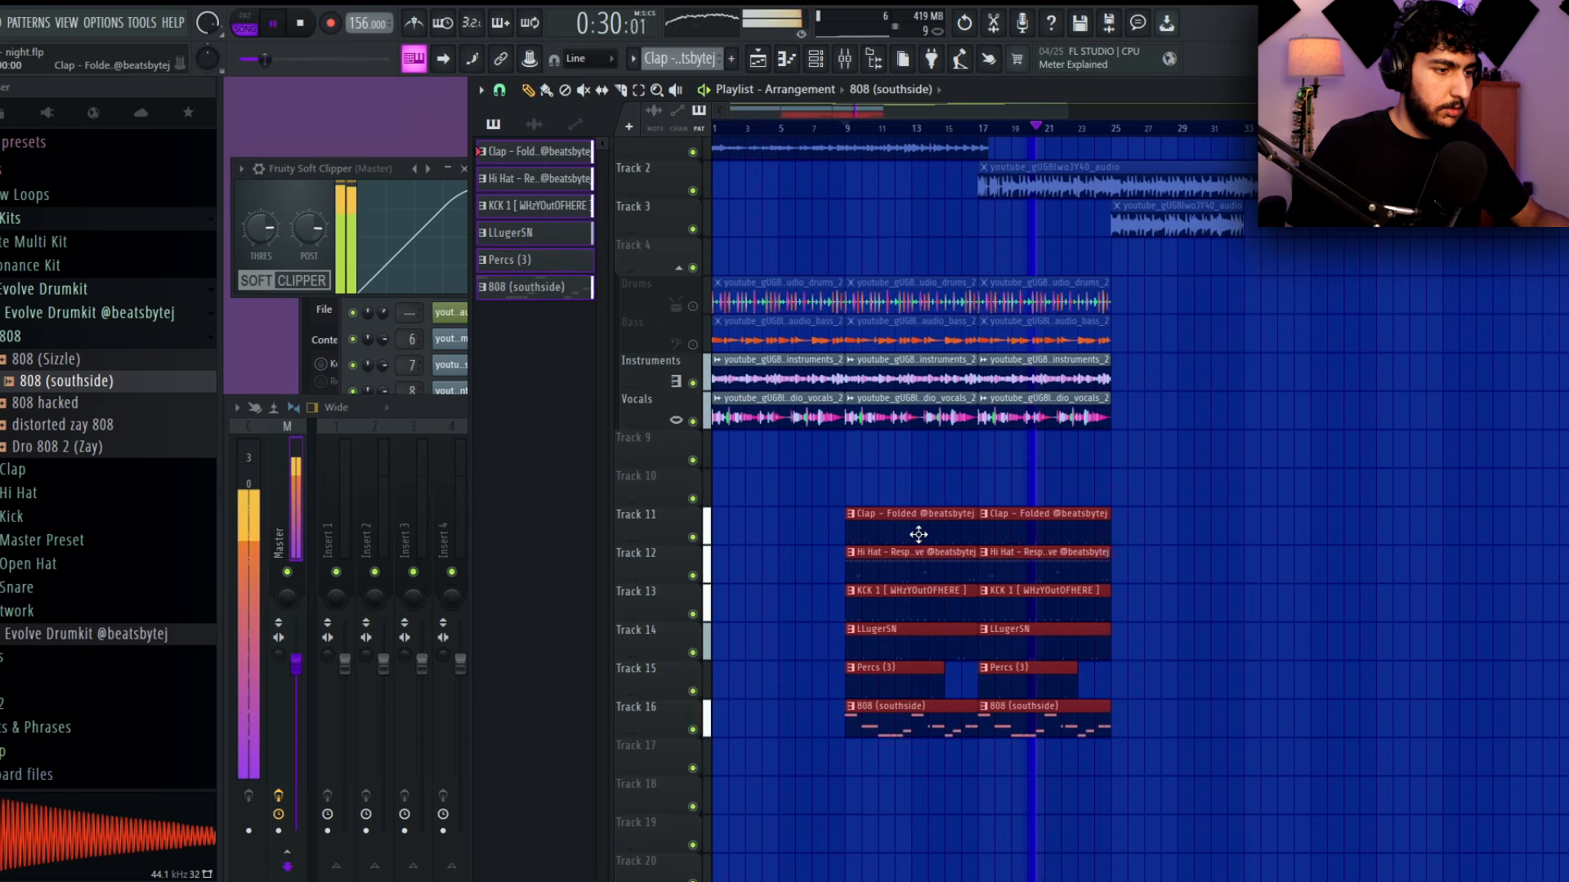
pyautogui.hotkey('ctrl', 'b')
pyautogui.keyDown('ctrl'); pyautogui.click(1222, 402); pyautogui.keyUp('ctrl')
pyautogui.moveTo(1307, 521); pyautogui.dragTo(1314, 723)
# Extend the Instruments and Vocals stems through bar 32, delete the surplus copies and stop playback
pyautogui.moveTo(1127, 454); pyautogui.dragTo(1082, 376)
pyautogui.hotkey('ctrl', 'b')
pyautogui.hotkey('ctrl', 'b')
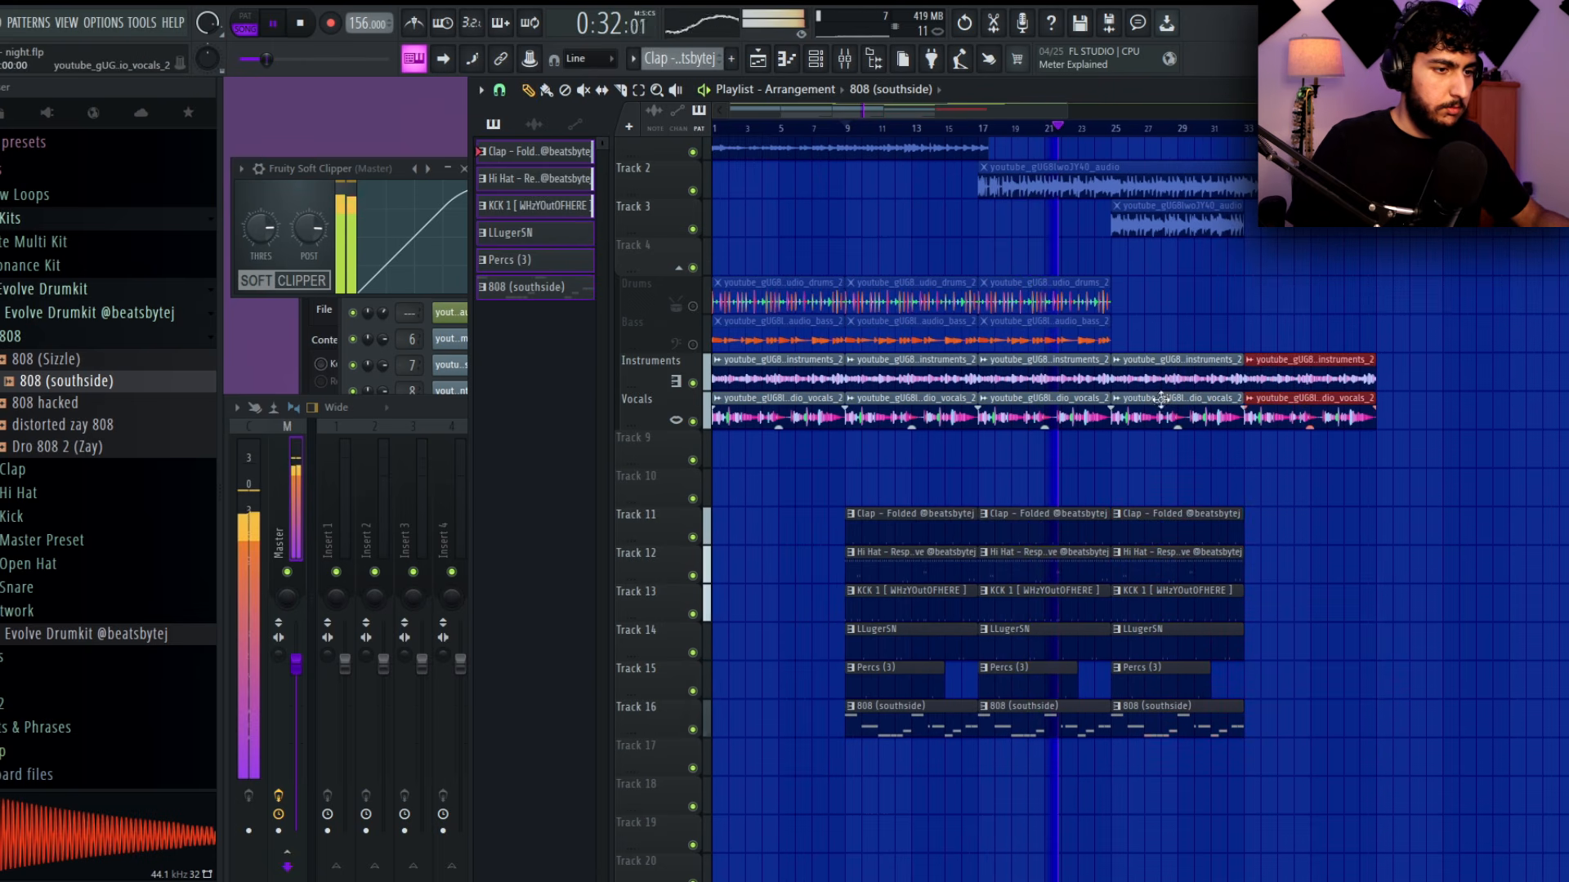
pyautogui.hotkey('ctrl', 'd')
pyautogui.moveTo(1308, 368); pyautogui.dragTo(1324, 487)
pyautogui.press('space')
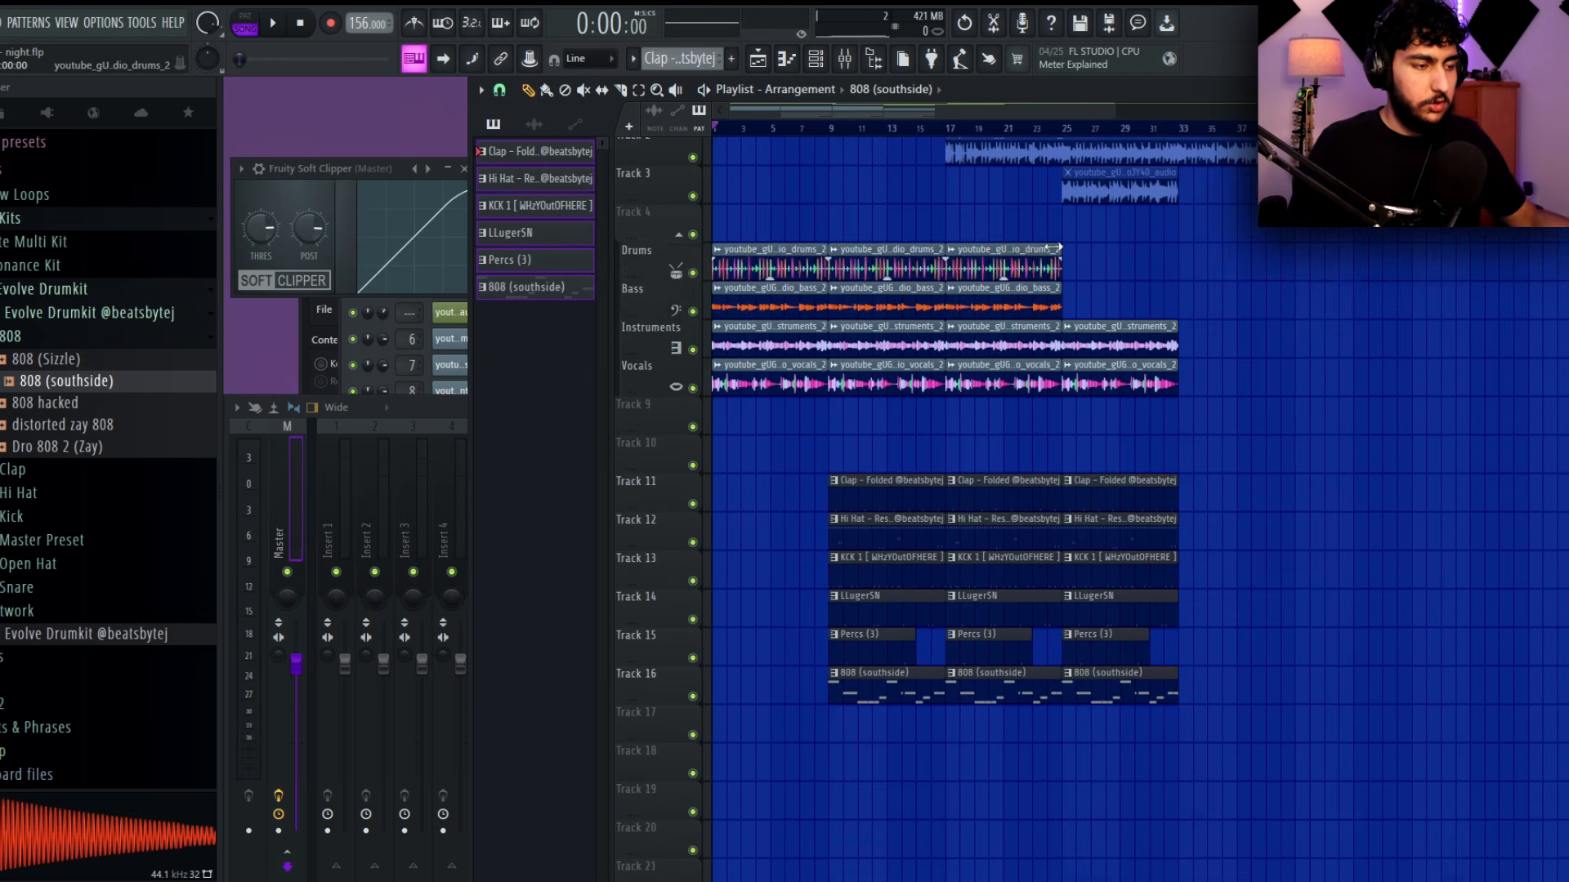
# Delete the Drums and Bass stem clips from bars 9 to 24, keeping them only in bars 1 to 8
pyautogui.rightClick(1001, 309)
pyautogui.rightClick(999, 270)
pyautogui.rightClick(900, 274)
pyautogui.rightClick(894, 303)
pyautogui.moveTo(1258, 727); pyautogui.dragTo(746, 277)
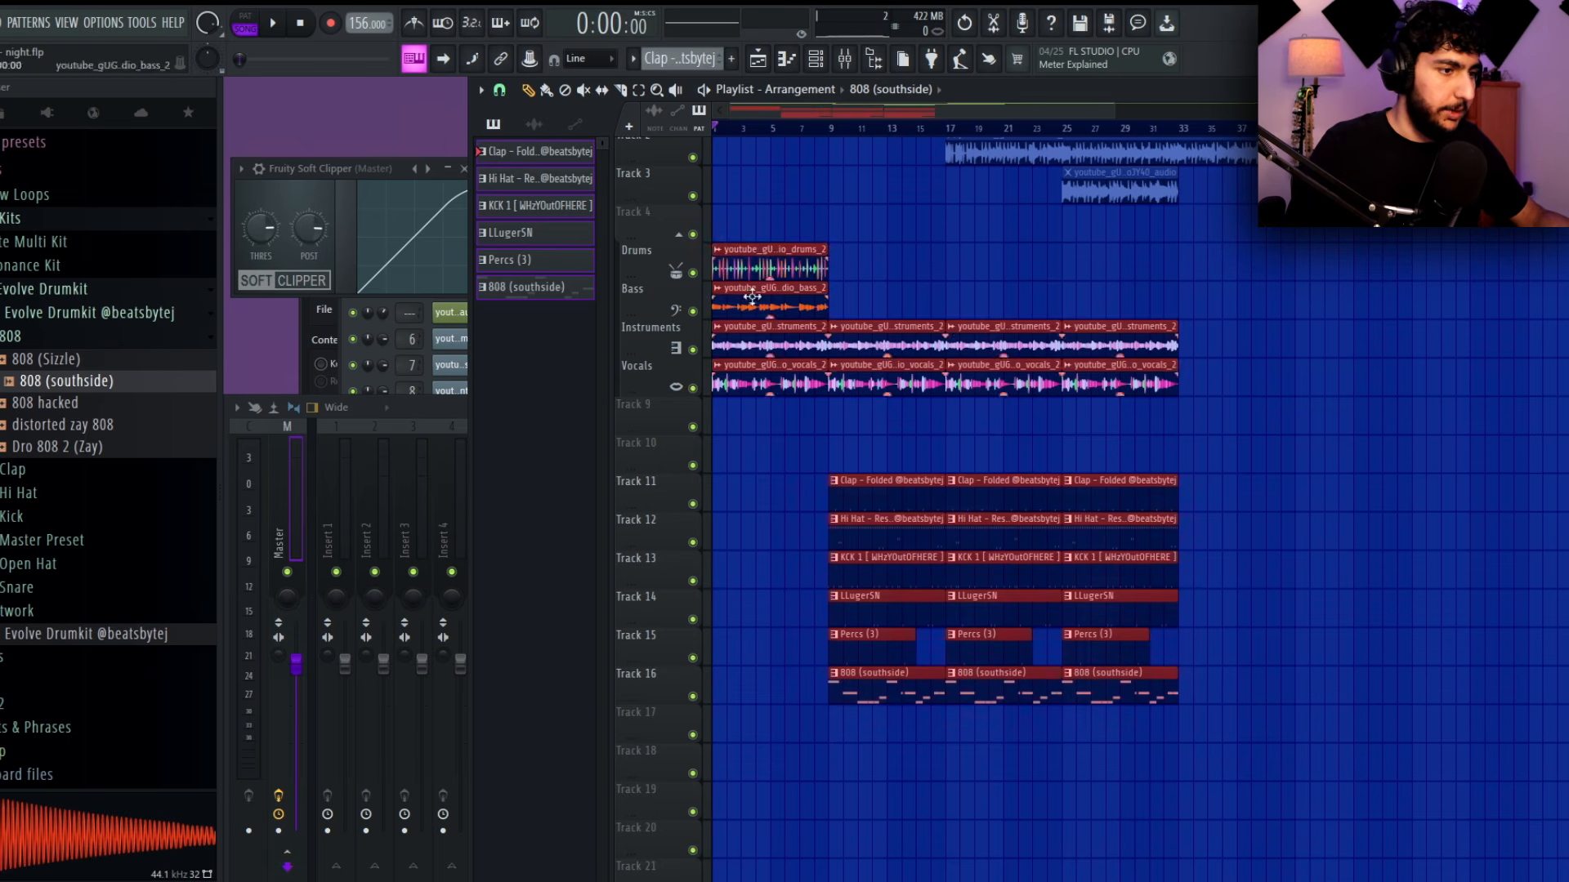
pyautogui.hotkey('ctrl', 'd')
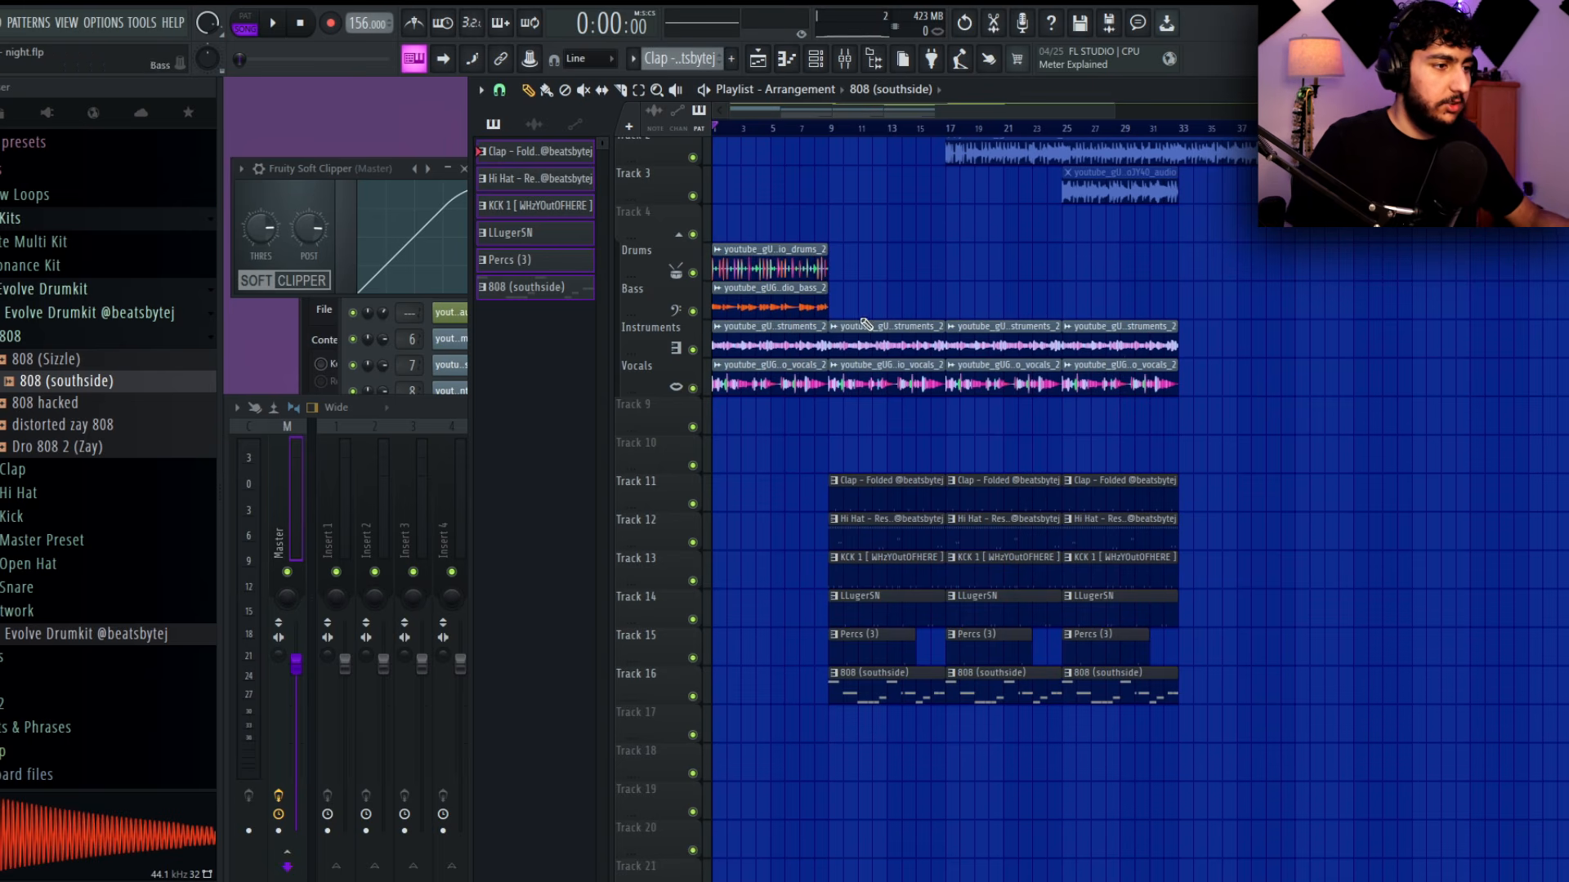
# Play the arrangement from the start to hear the four original stems together in bars 1 to 8
pyautogui.scroll(4, 866, 327)
pyautogui.click(828, 398)
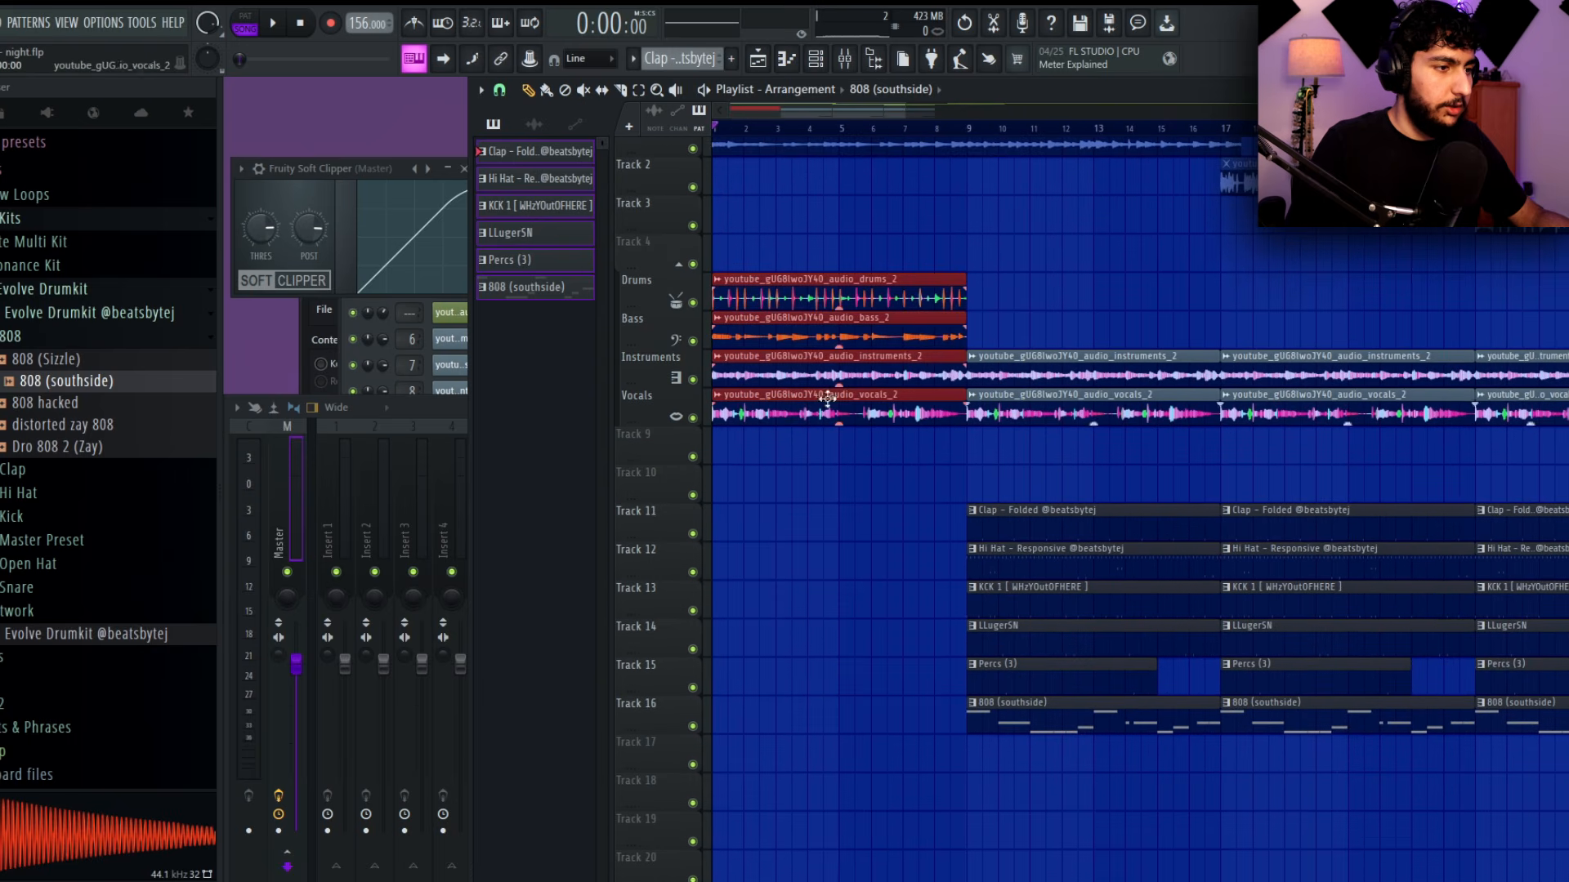
pyautogui.hotkey('ctrl', 'd')
pyautogui.press('space')
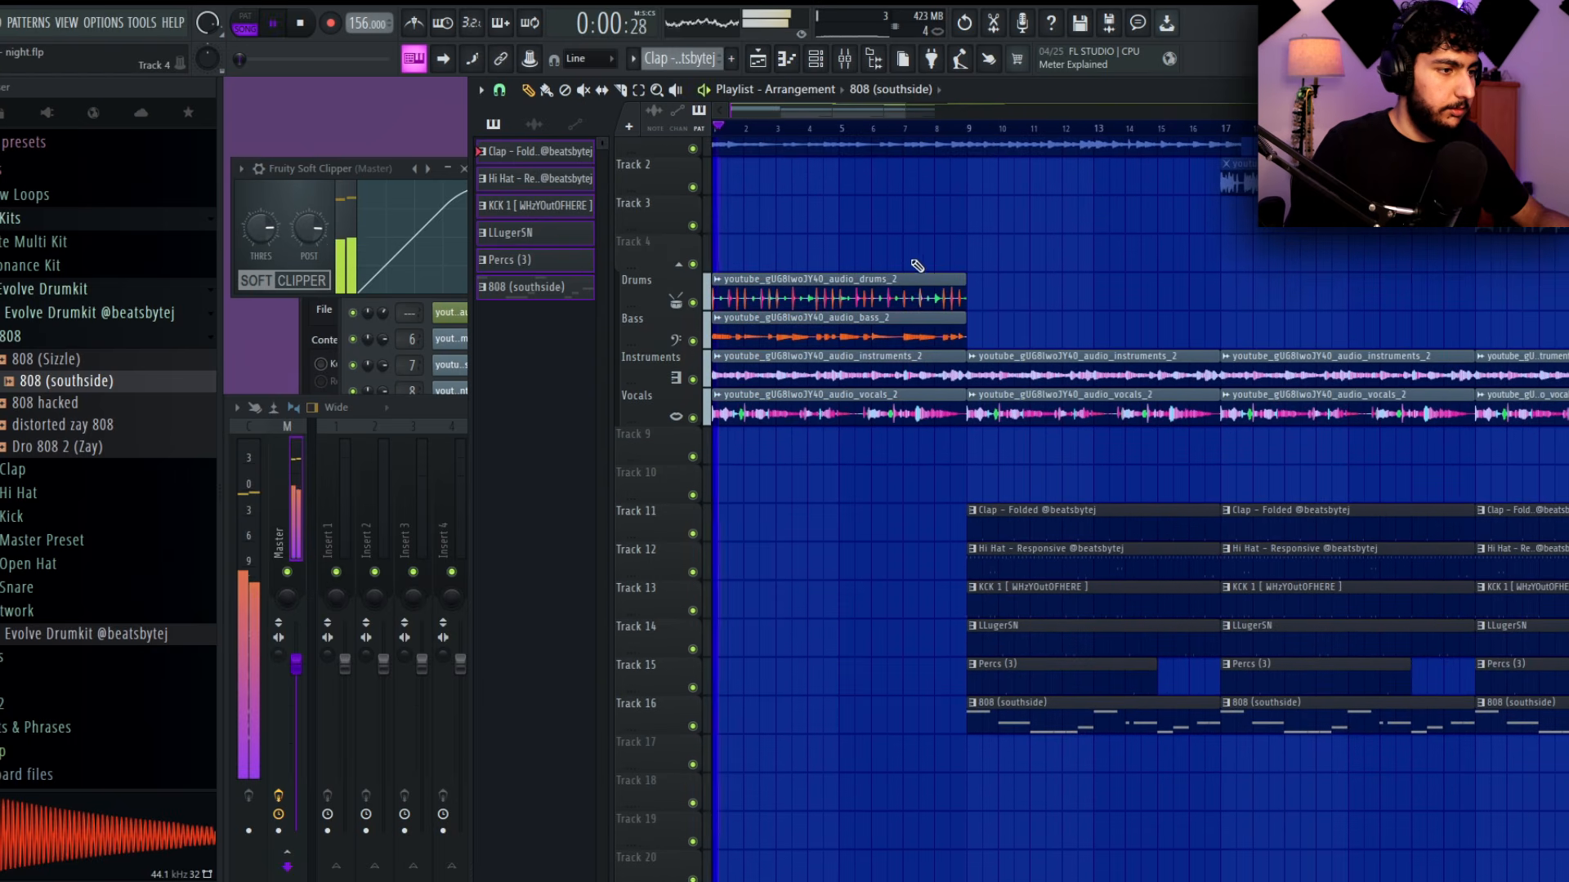
pyautogui.scroll(-1, 980, 270)
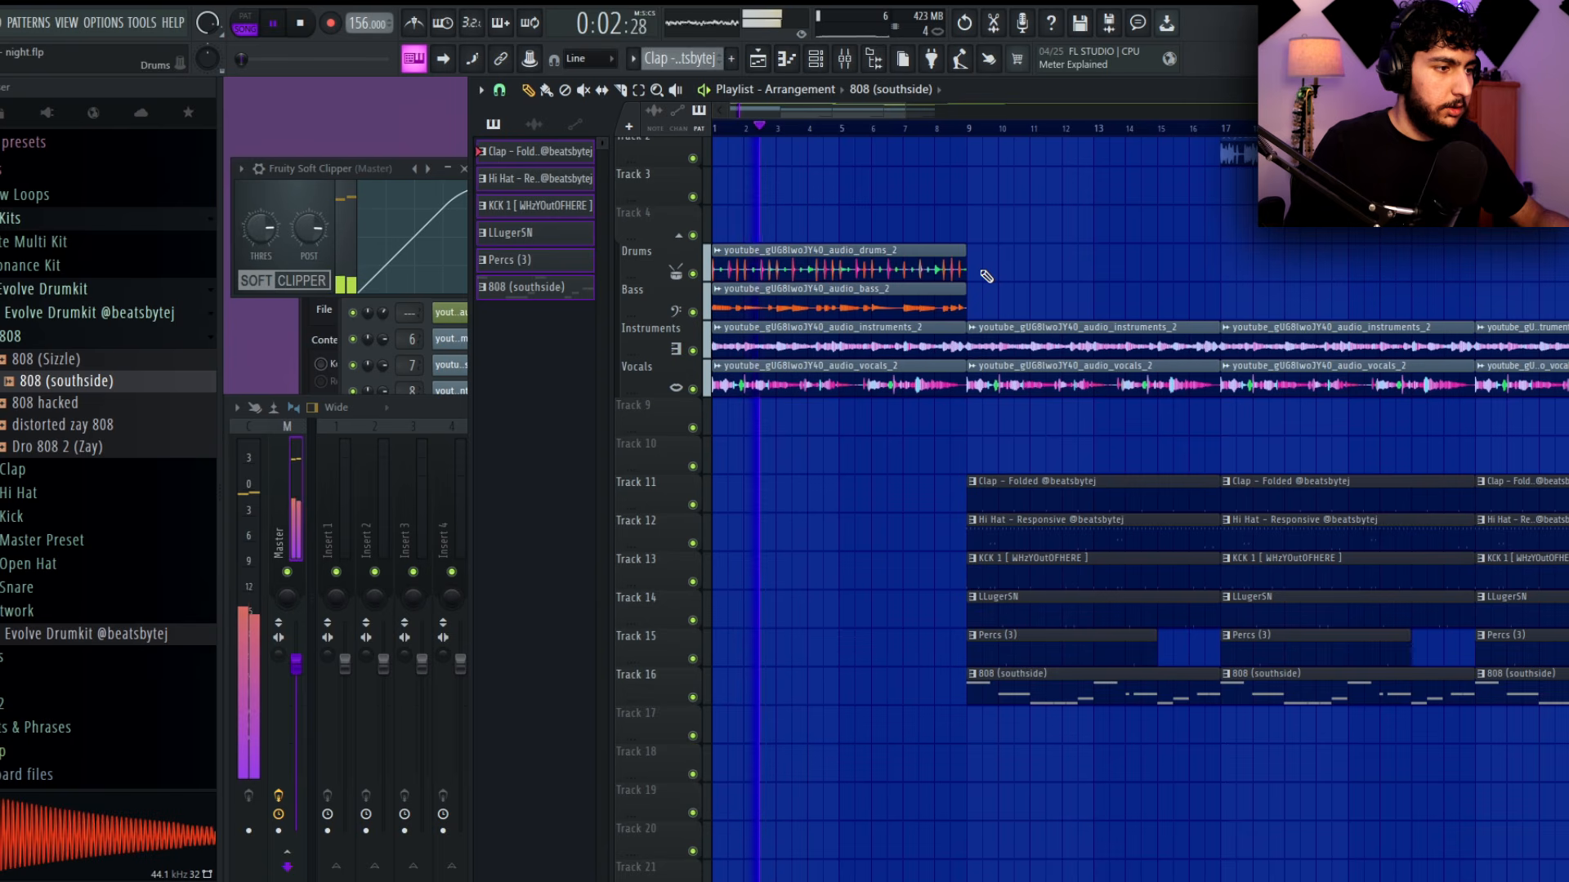
pyautogui.press('space')
# Solo the Bass track, re-enable Instruments and Vocals alongside it, and lower the bass audio clip's volume to about 38%
pyautogui.doubleClick(717, 308)
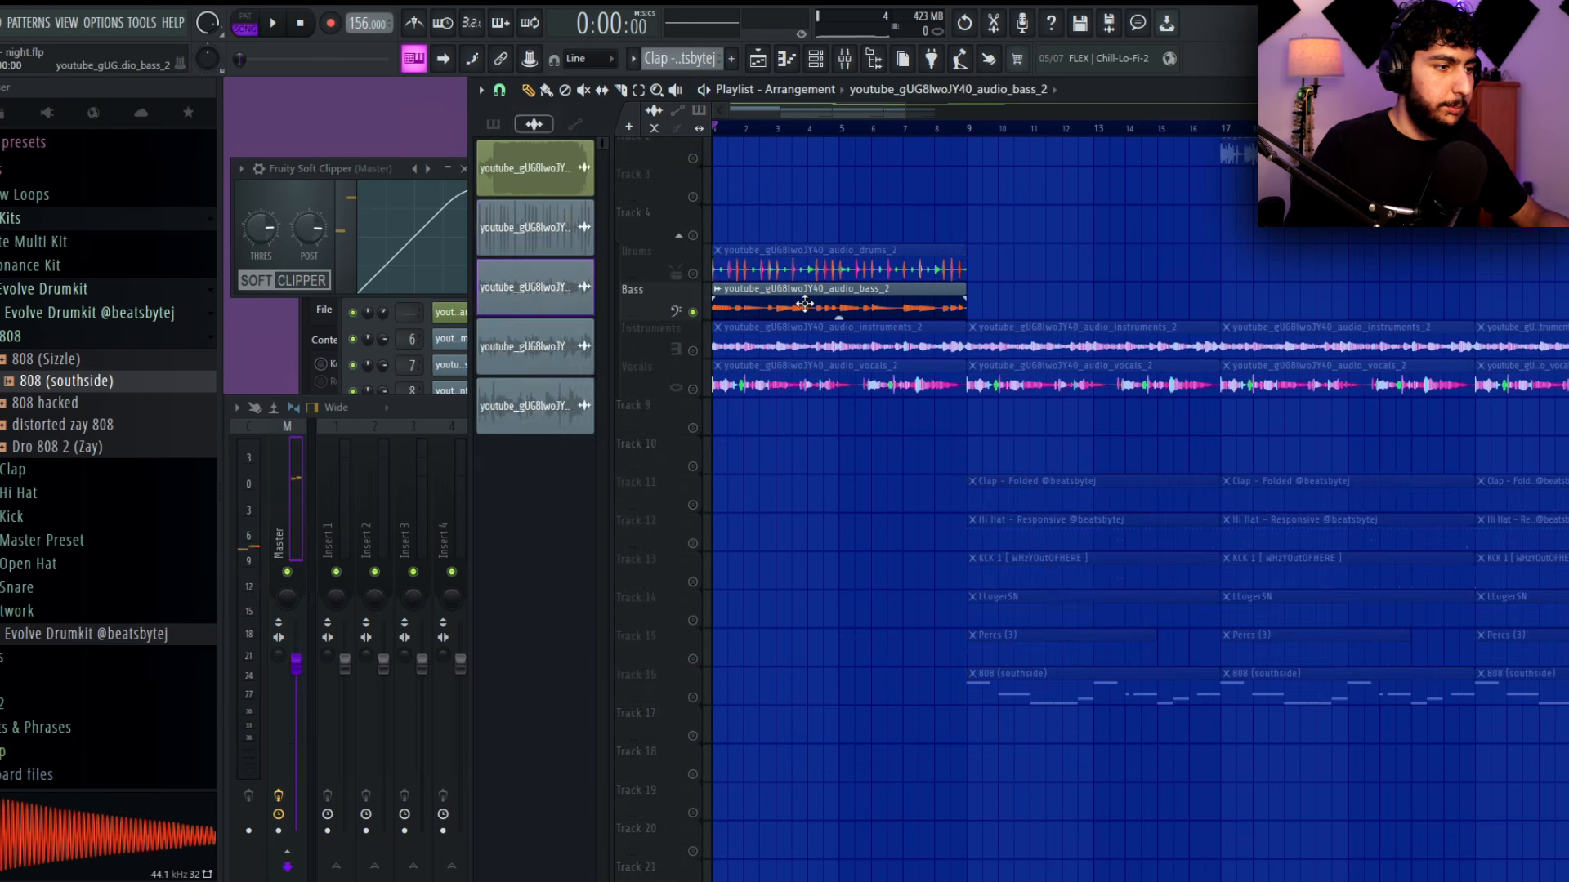
pyautogui.rightClick(905, 546)
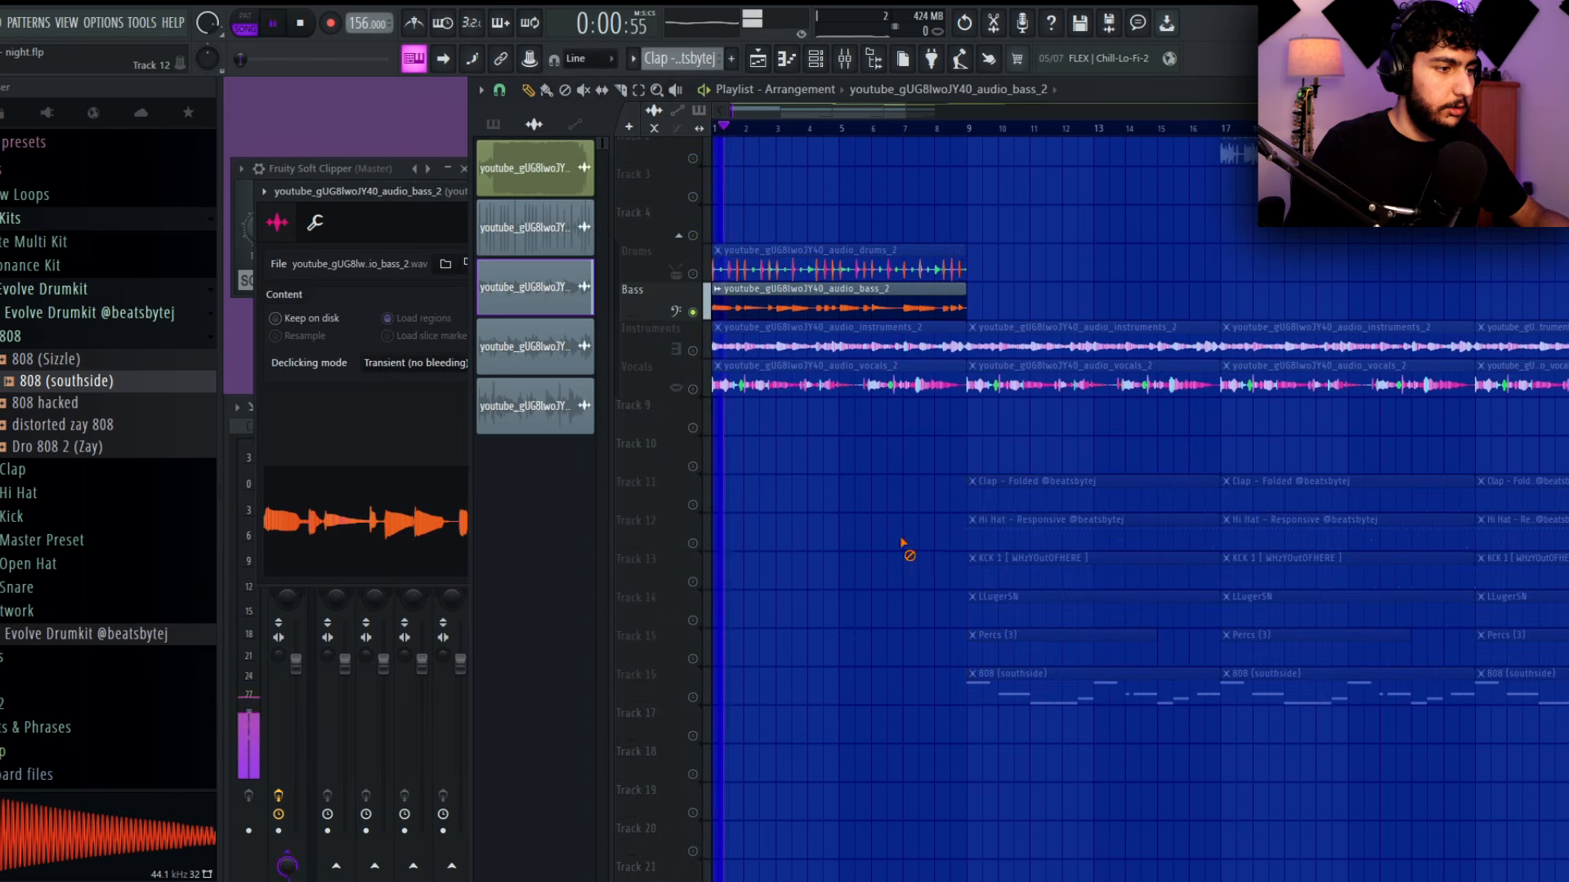
pyautogui.click(693, 350)
pyautogui.click(693, 389)
pyautogui.click(447, 206)
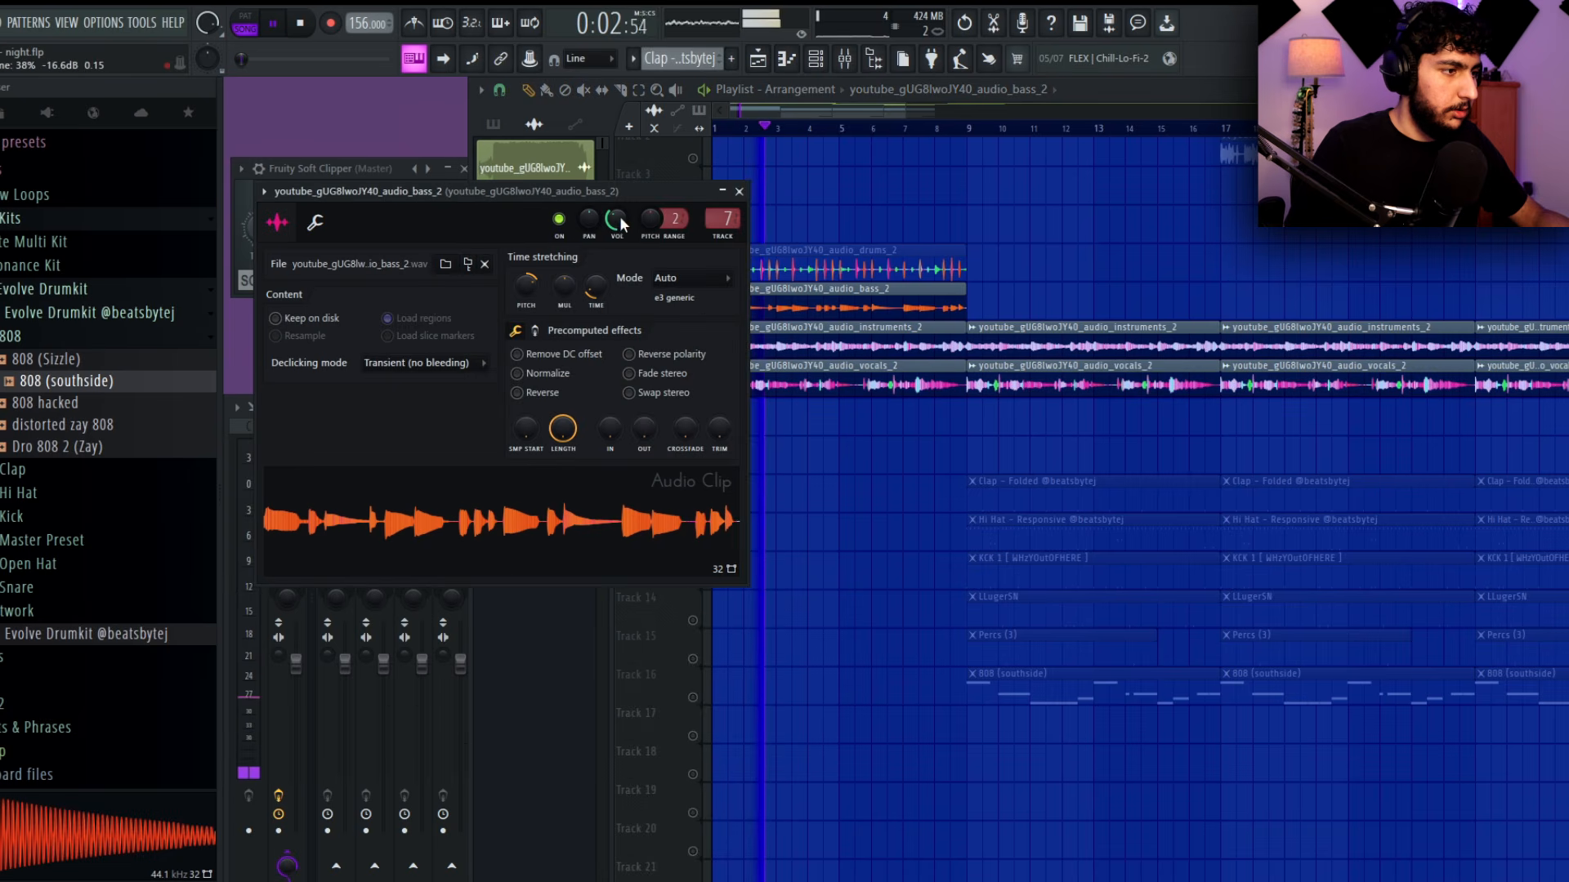
pyautogui.click(1133, 268)
# Re-enable the Drums track, set the time selection to bars 1 to 8, stop playback and open the drums audio clip's settings
pyautogui.click(693, 274)
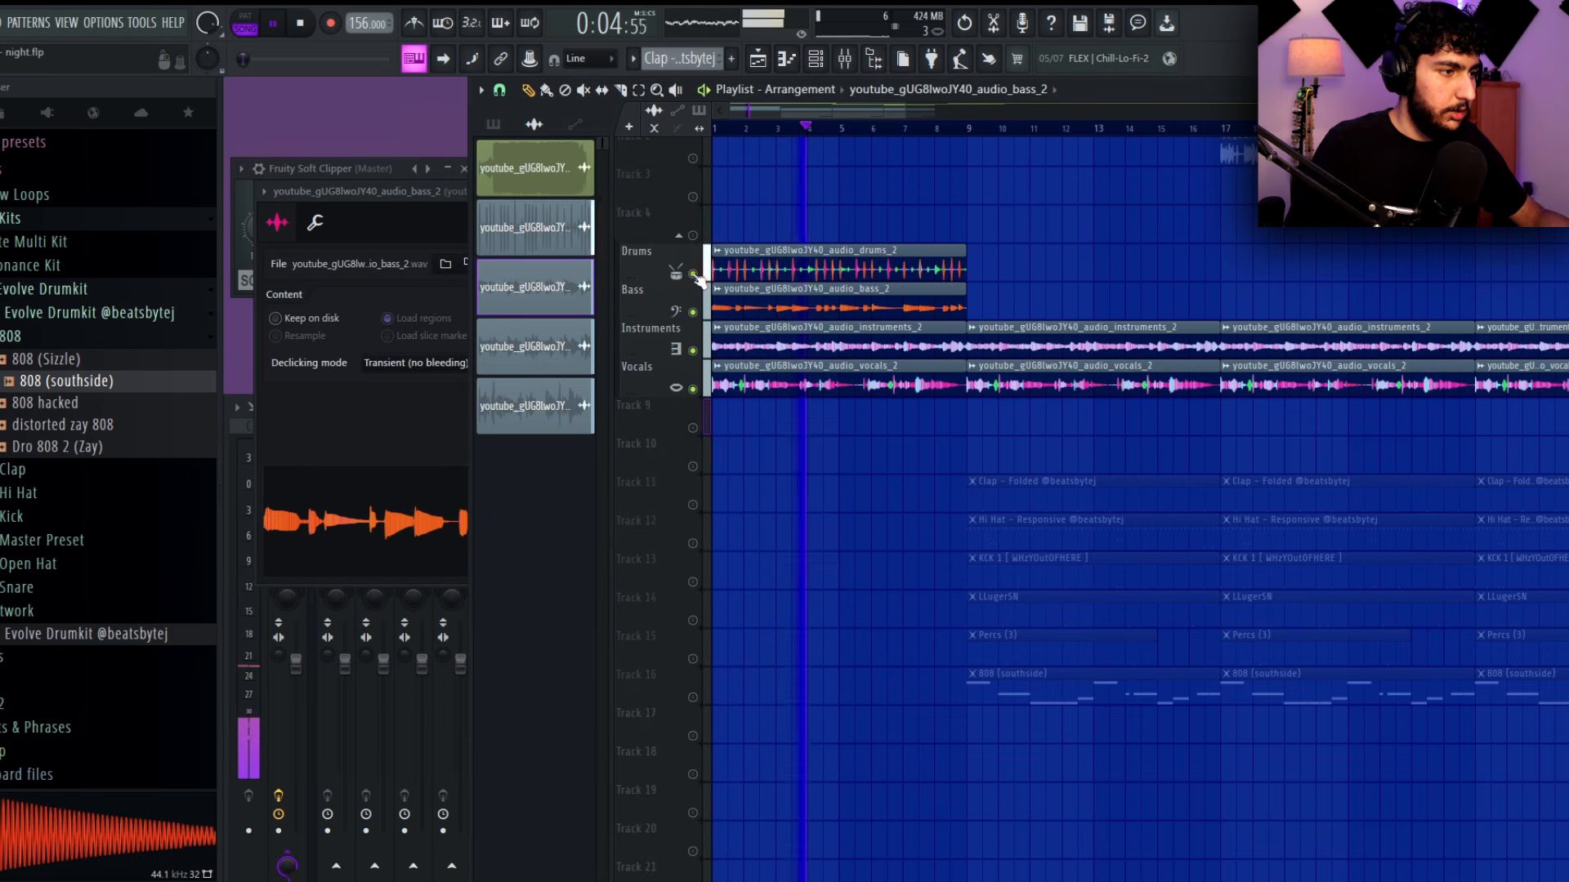
pyautogui.moveTo(973, 129); pyautogui.dragTo(713, 133)
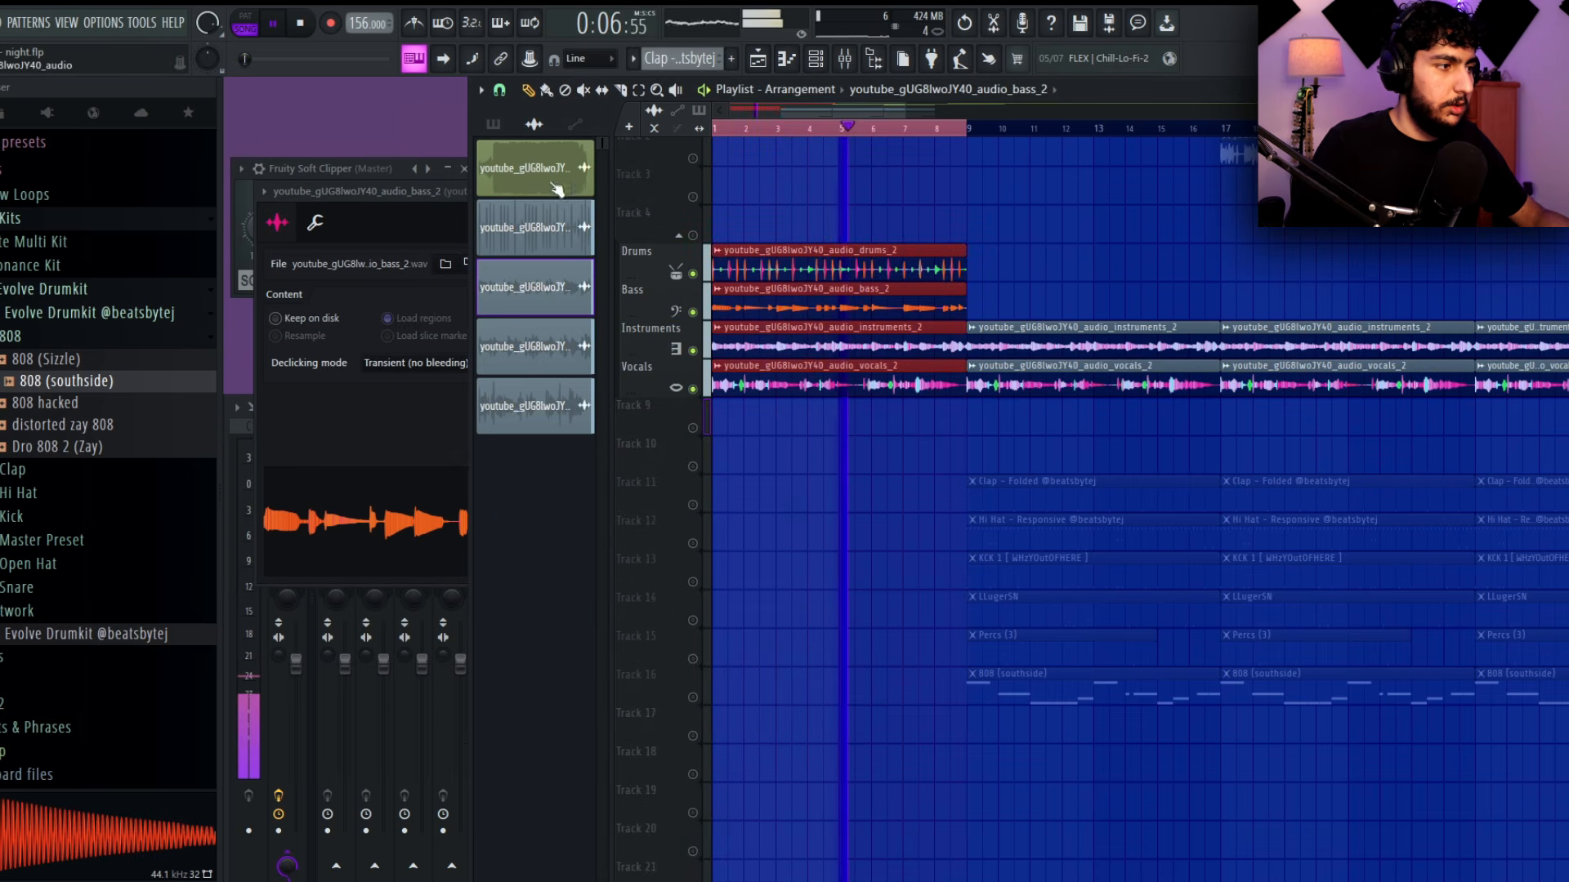
pyautogui.click(456, 209)
pyautogui.click(868, 254)
pyautogui.doubleClick(821, 266)
pyautogui.press('space')
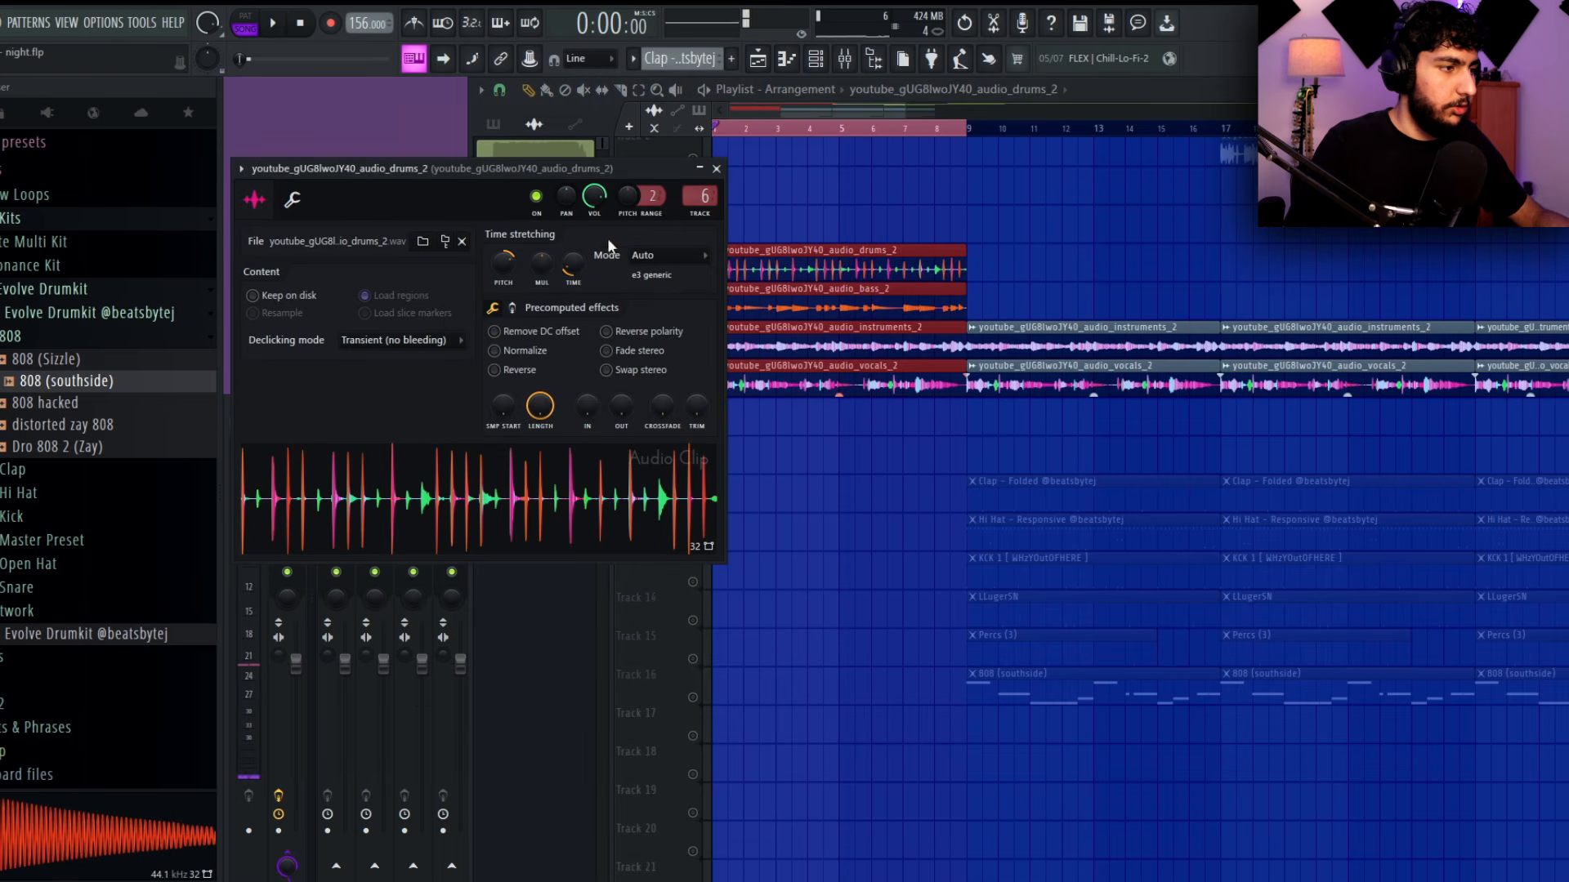
# Add Fruity Parametric EQ 2 to the drums stem's mixer insert
pyautogui.press('F6')
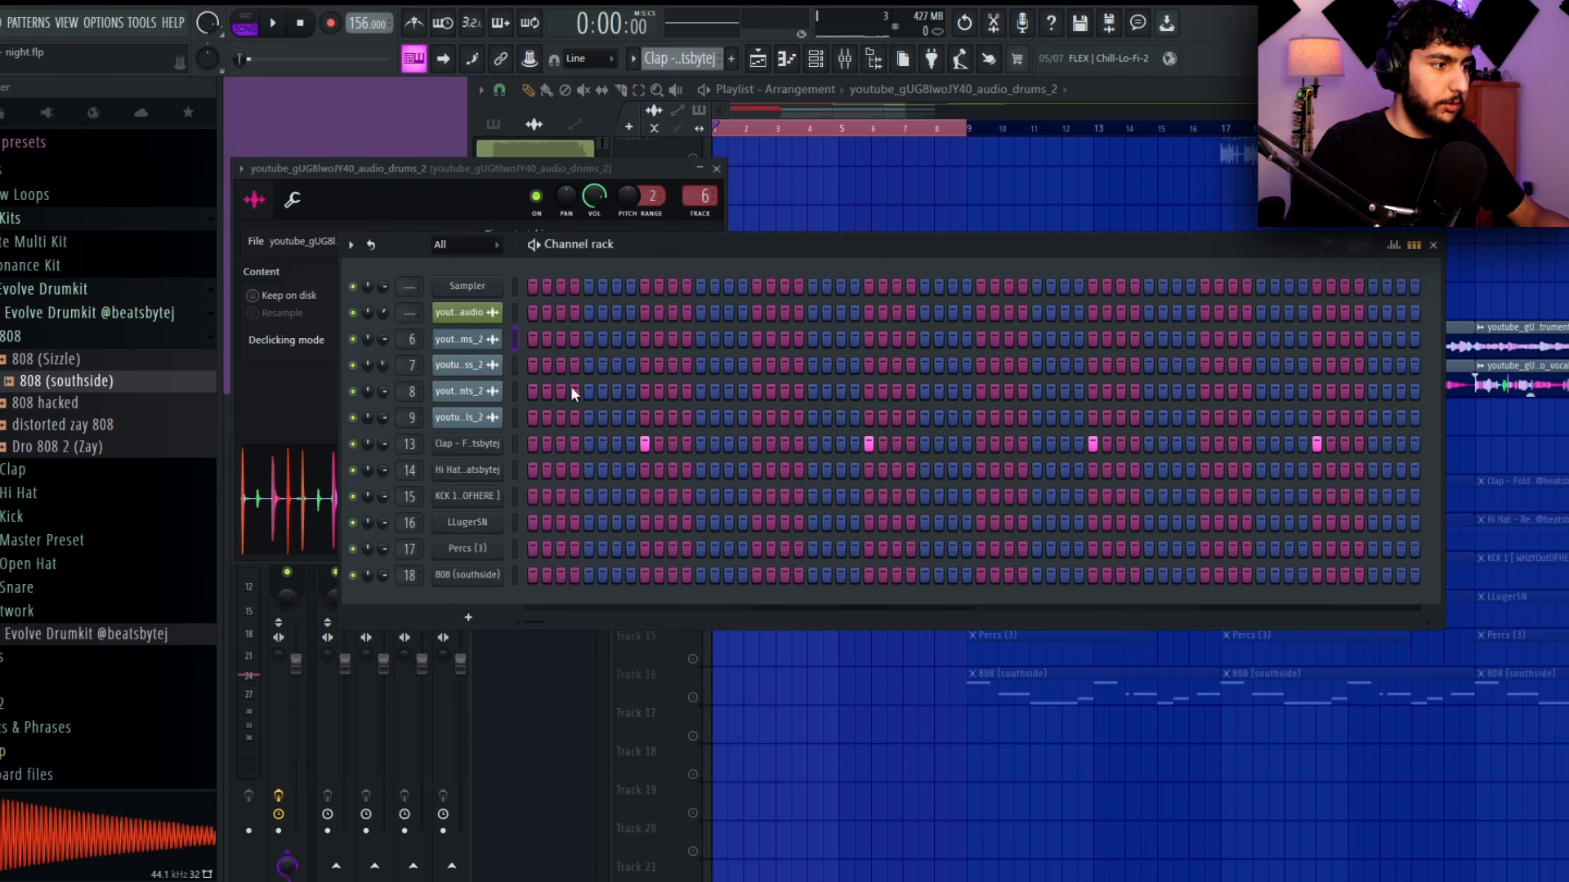
pyautogui.click(261, 879)
pyautogui.click(1381, 510)
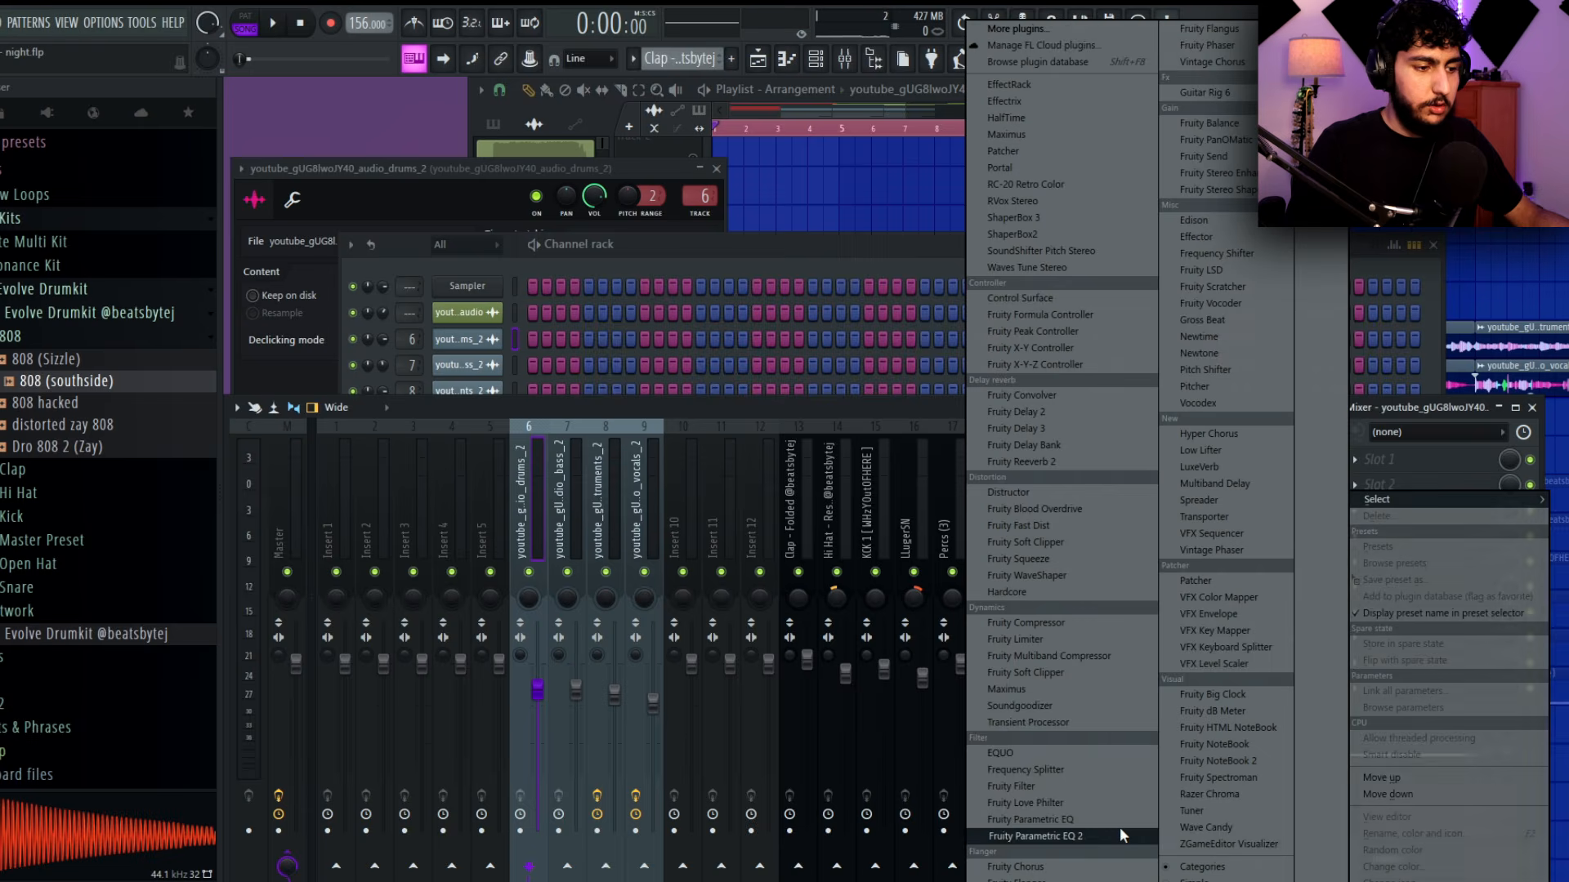
pyautogui.click(1119, 827)
# During playback, cut the drums' lows with band 1 at about 205 Hz and their highs with band 7, and close the EQ
pyautogui.press('space')
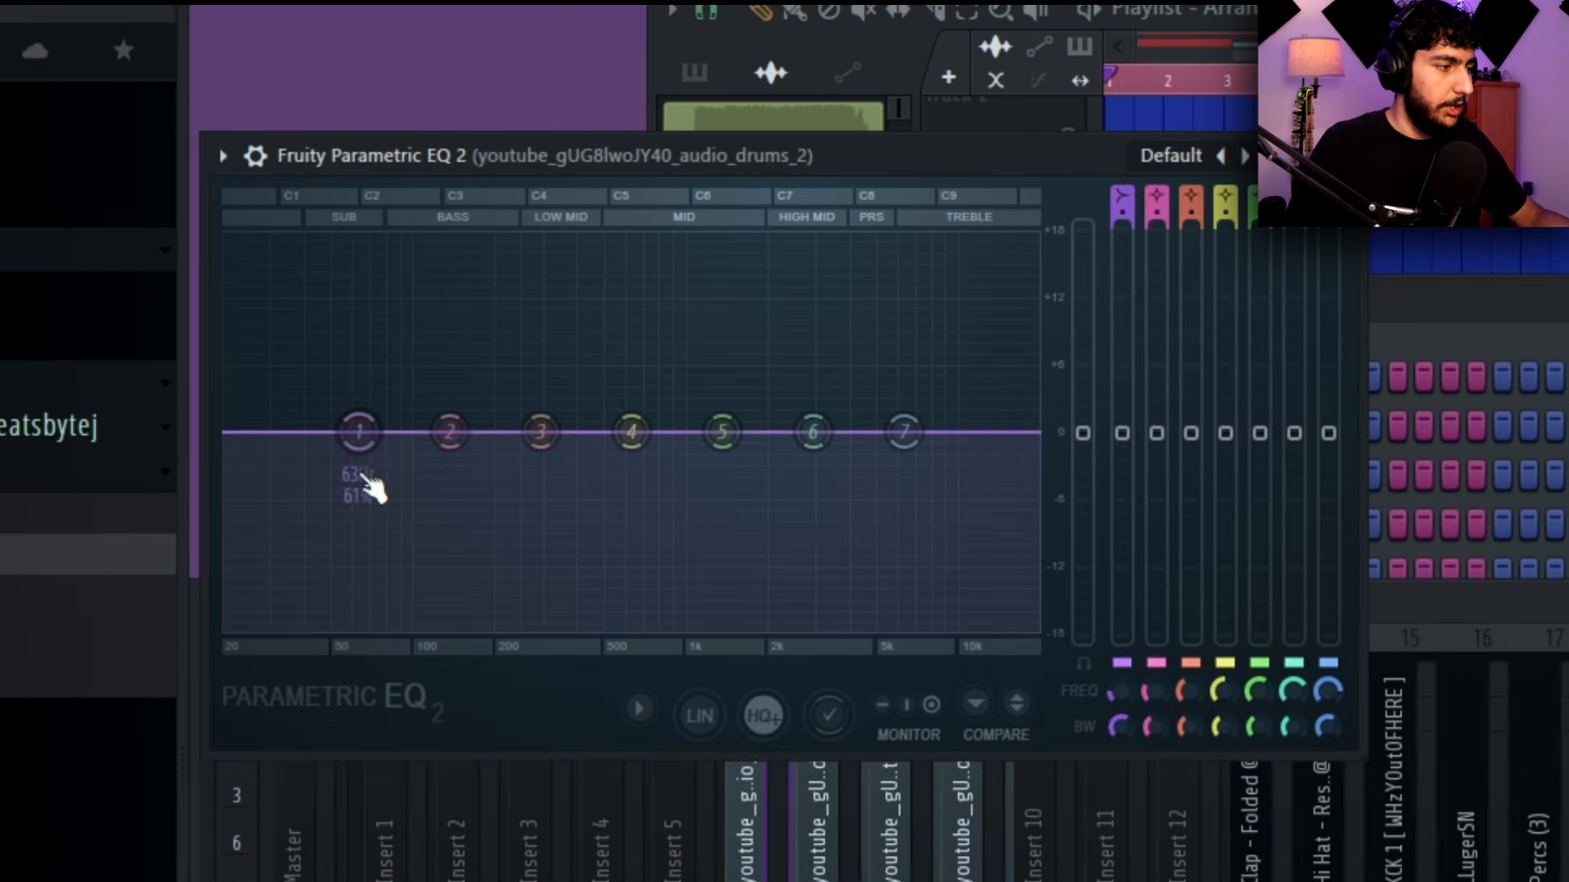
pyautogui.moveTo(313, 317); pyautogui.dragTo(387, 420)
pyautogui.moveTo(904, 431); pyautogui.dragTo(873, 628)
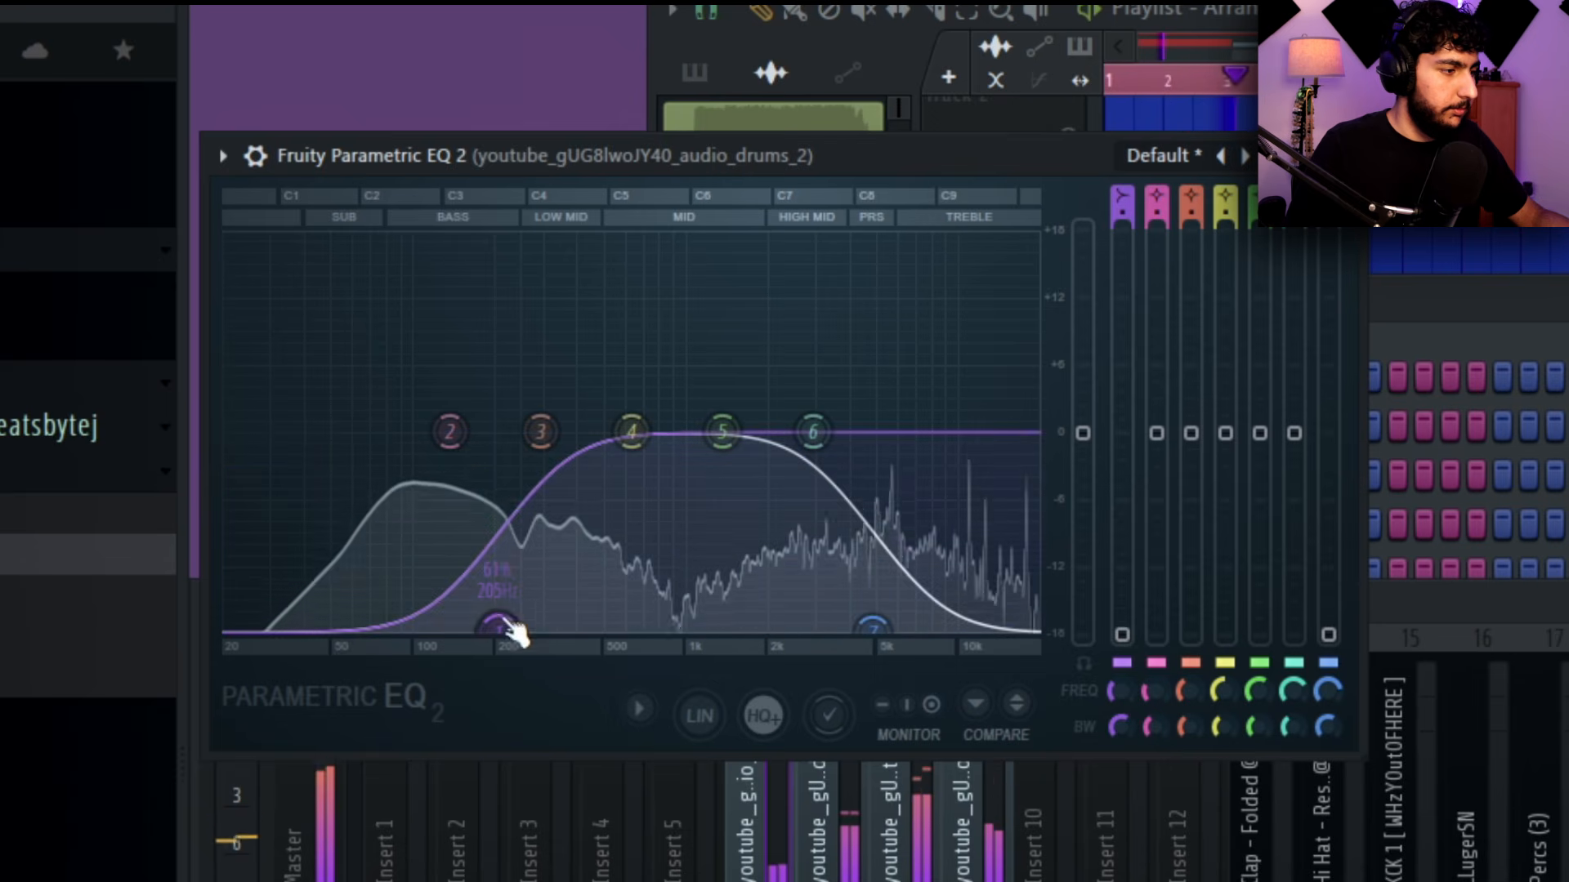
pyautogui.moveTo(499, 627); pyautogui.dragTo(497, 628)
pyautogui.moveTo(872, 628); pyautogui.dragTo(865, 628)
pyautogui.click(1344, 156)
# Mute the Bass stem clip in bars 1 to 8 and play the intro without it
pyautogui.rightClick(779, 848)
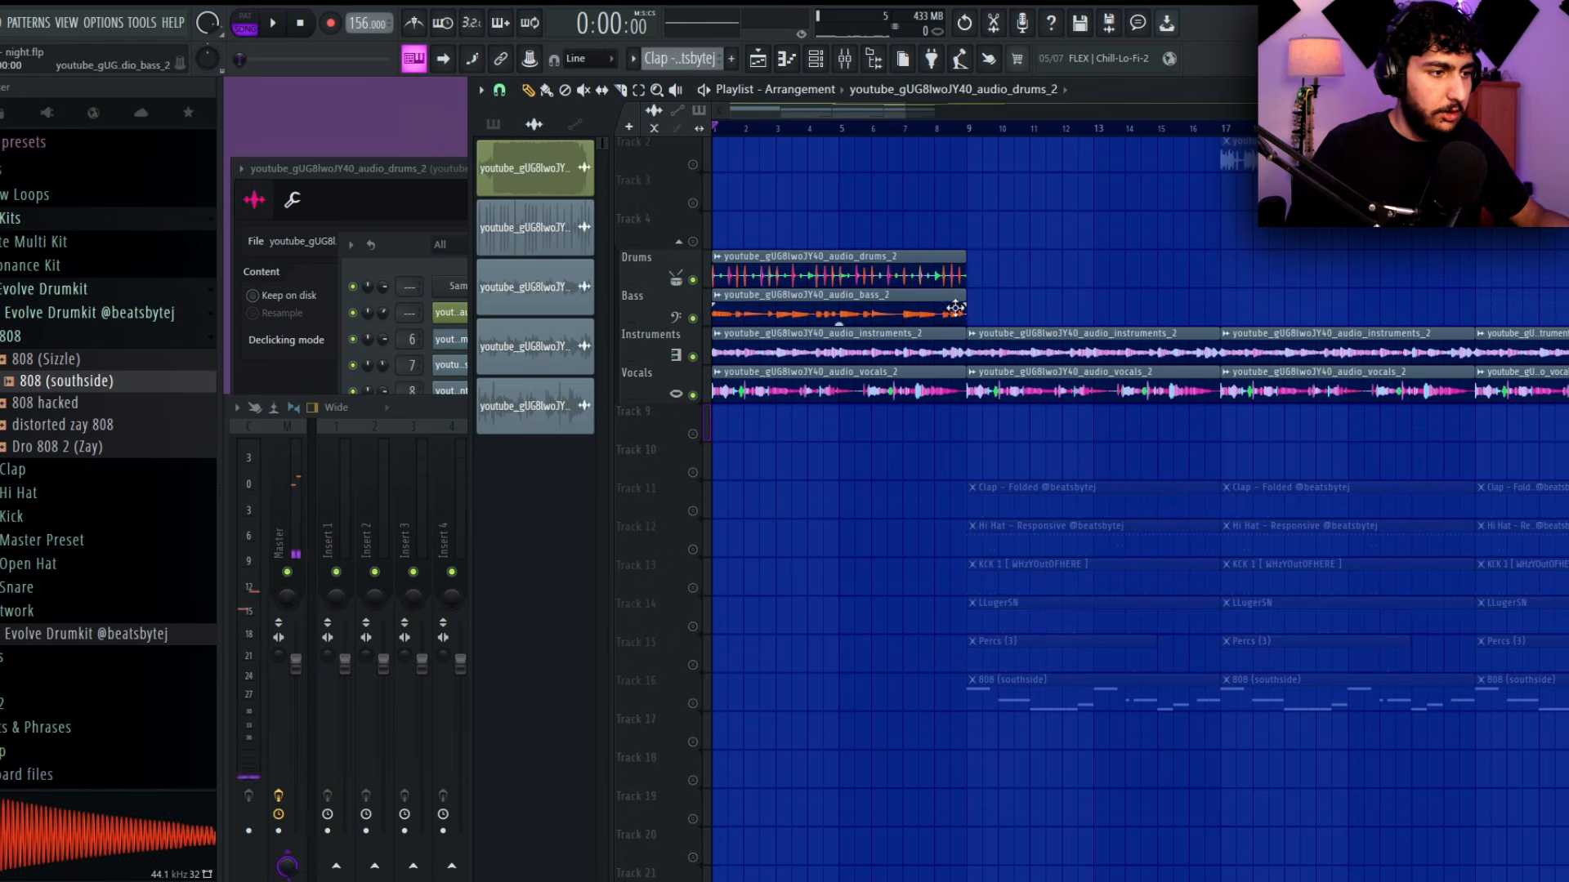
pyautogui.scroll(-2, 1057, 263)
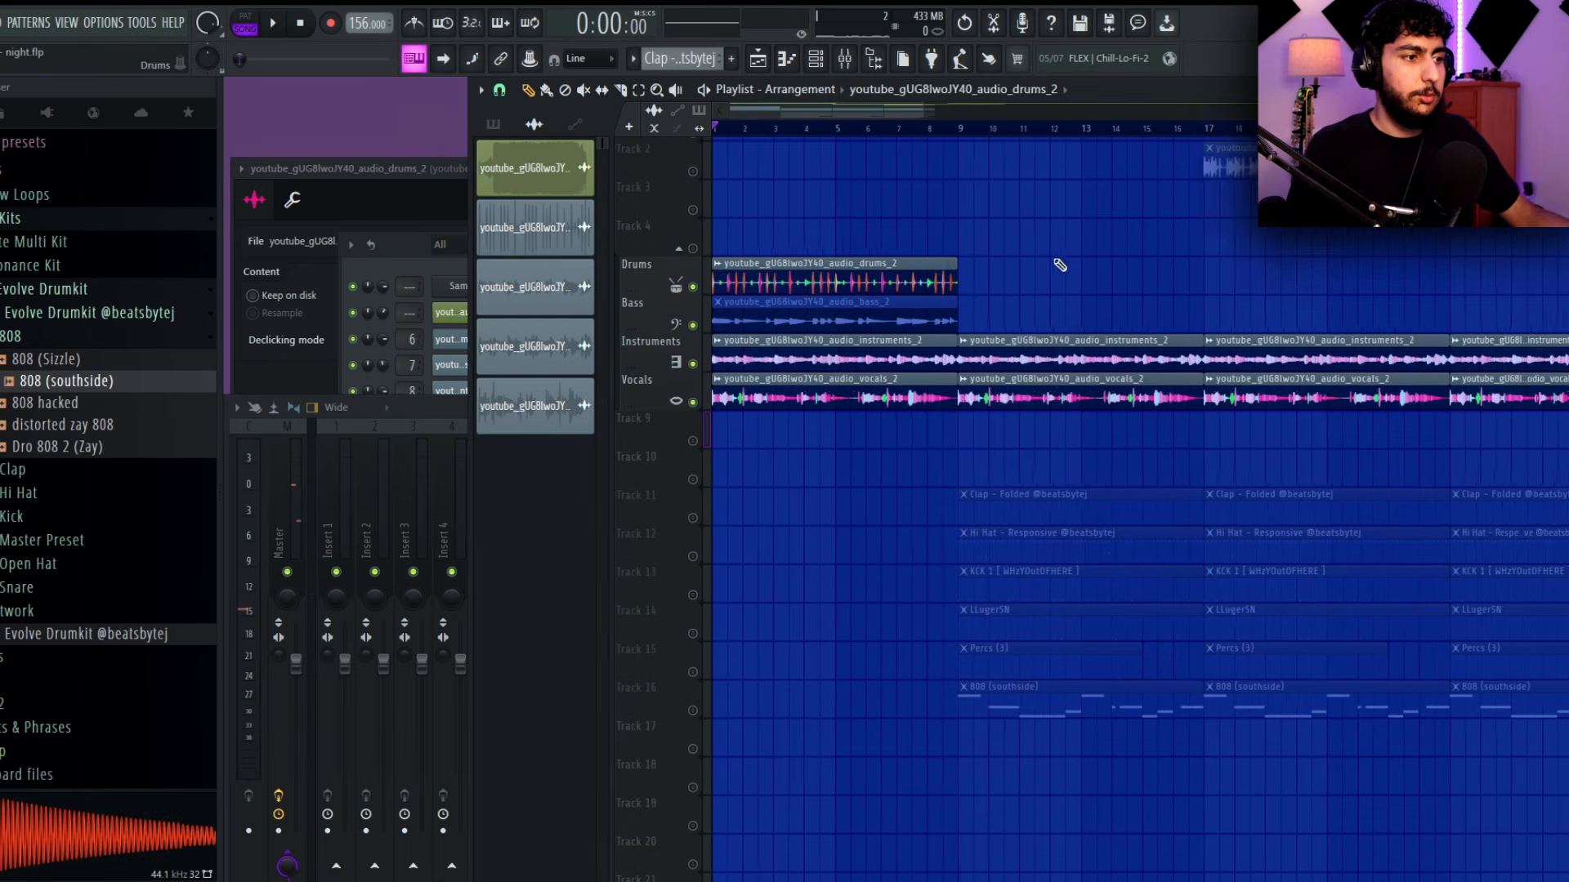
pyautogui.press('space')
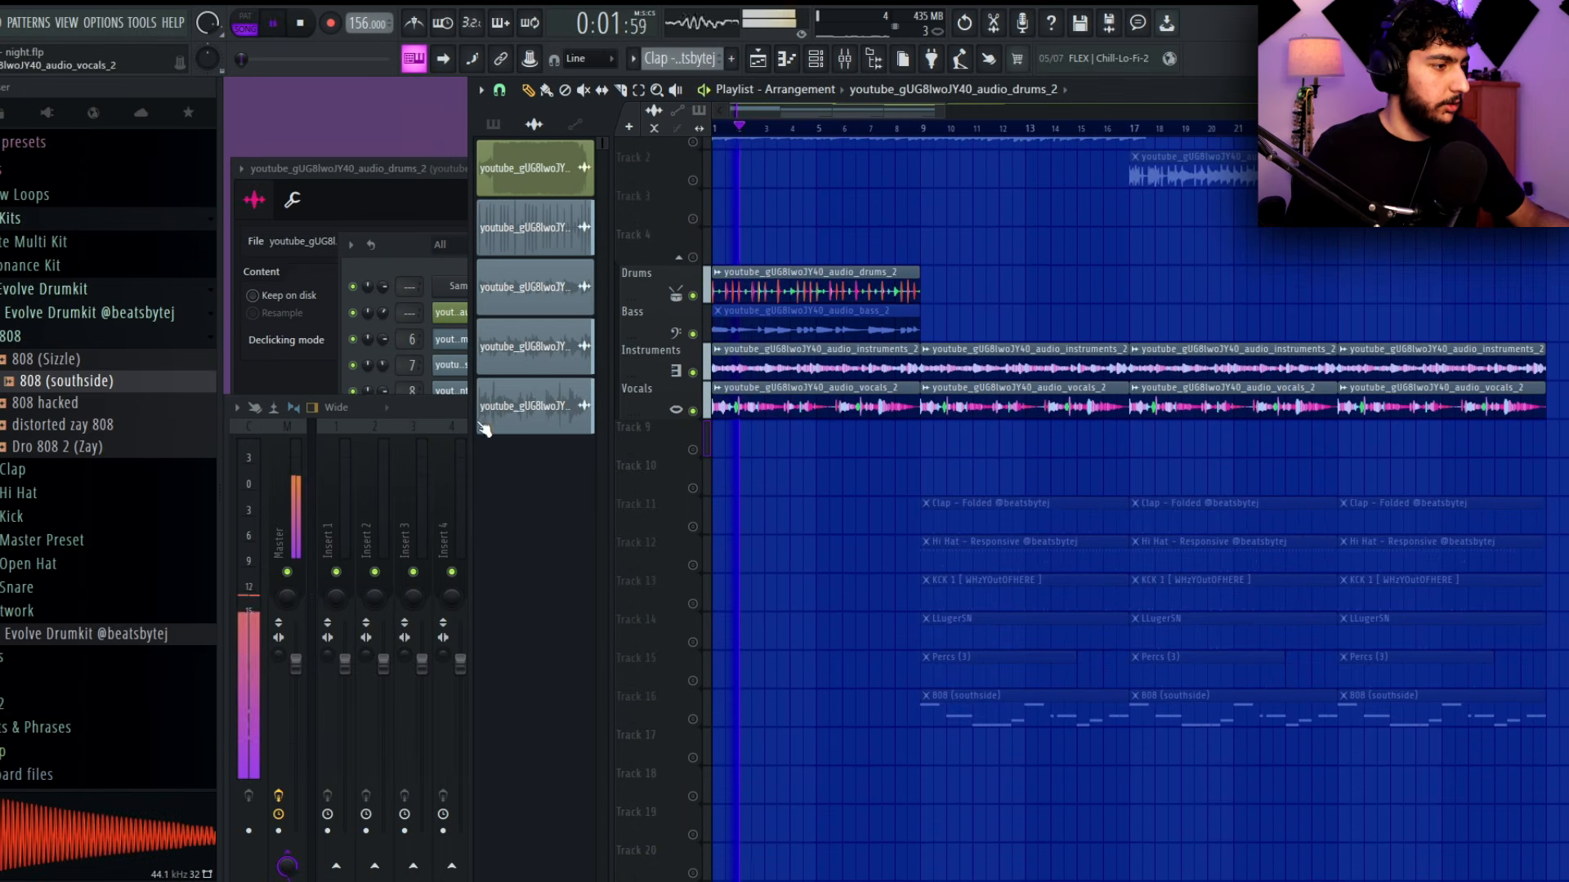
# Stop playback and add Fruity Parametric EQ 2 to the Master mixer track
pyautogui.press('F9')
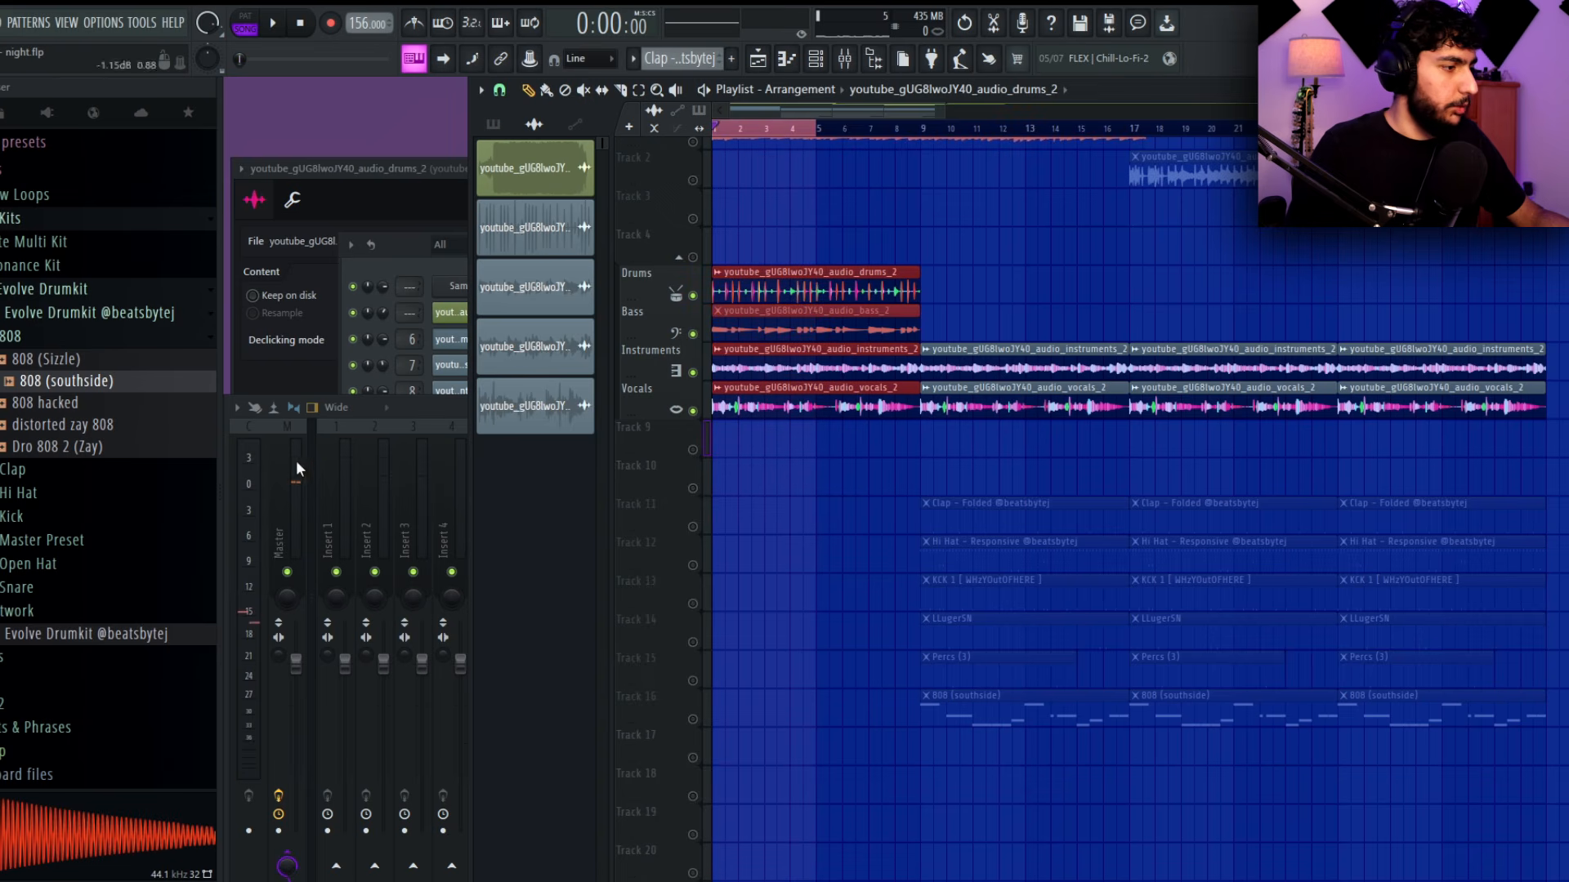
pyautogui.click(296, 469)
pyautogui.click(1403, 463)
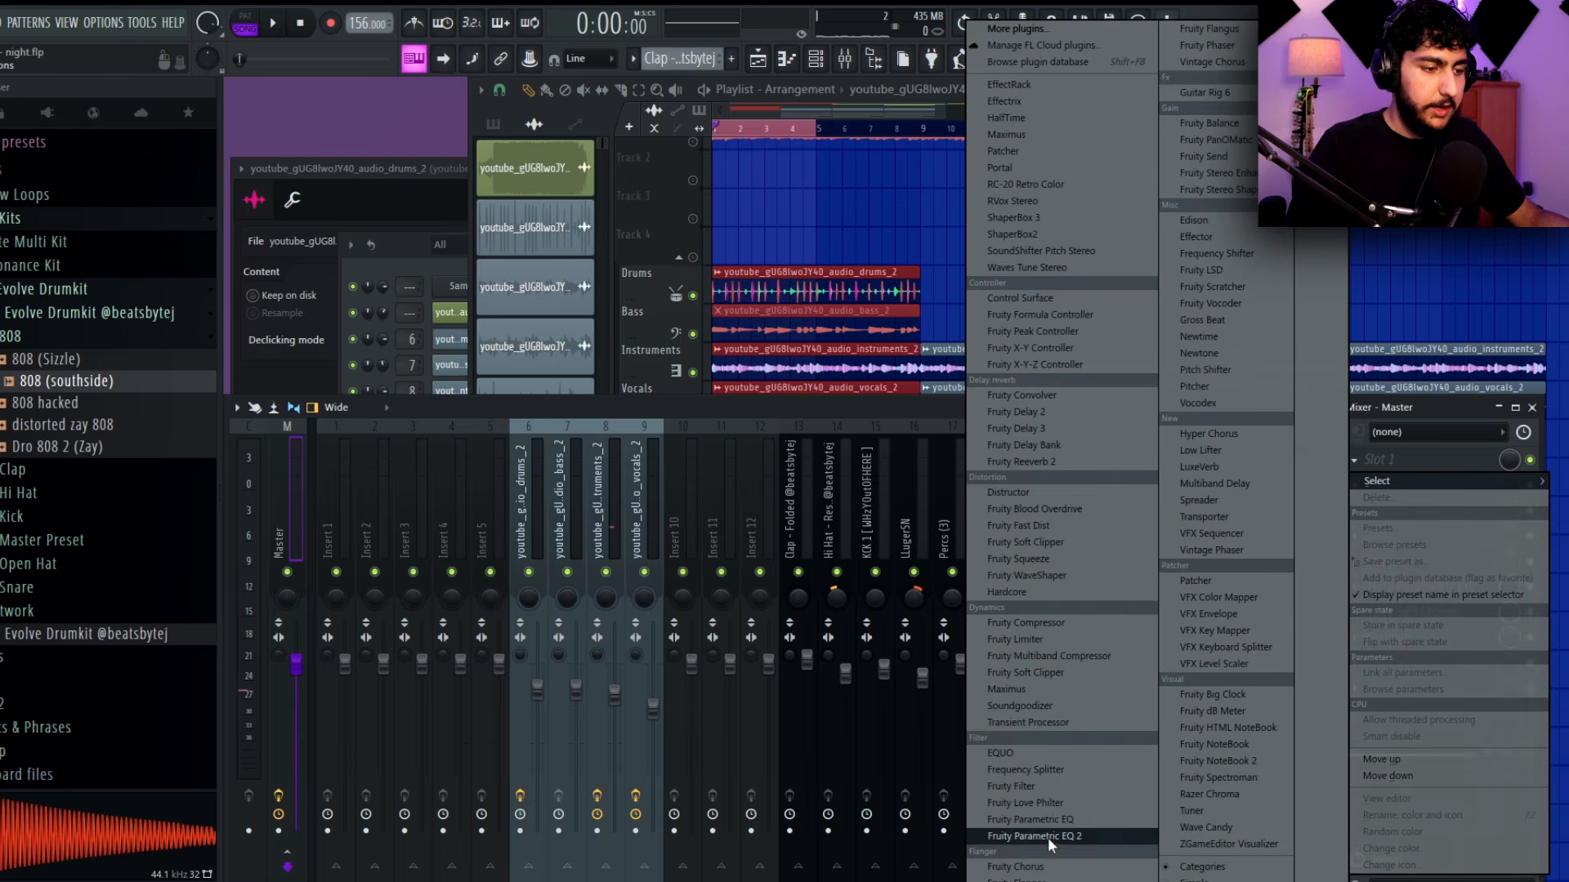
pyautogui.click(1063, 836)
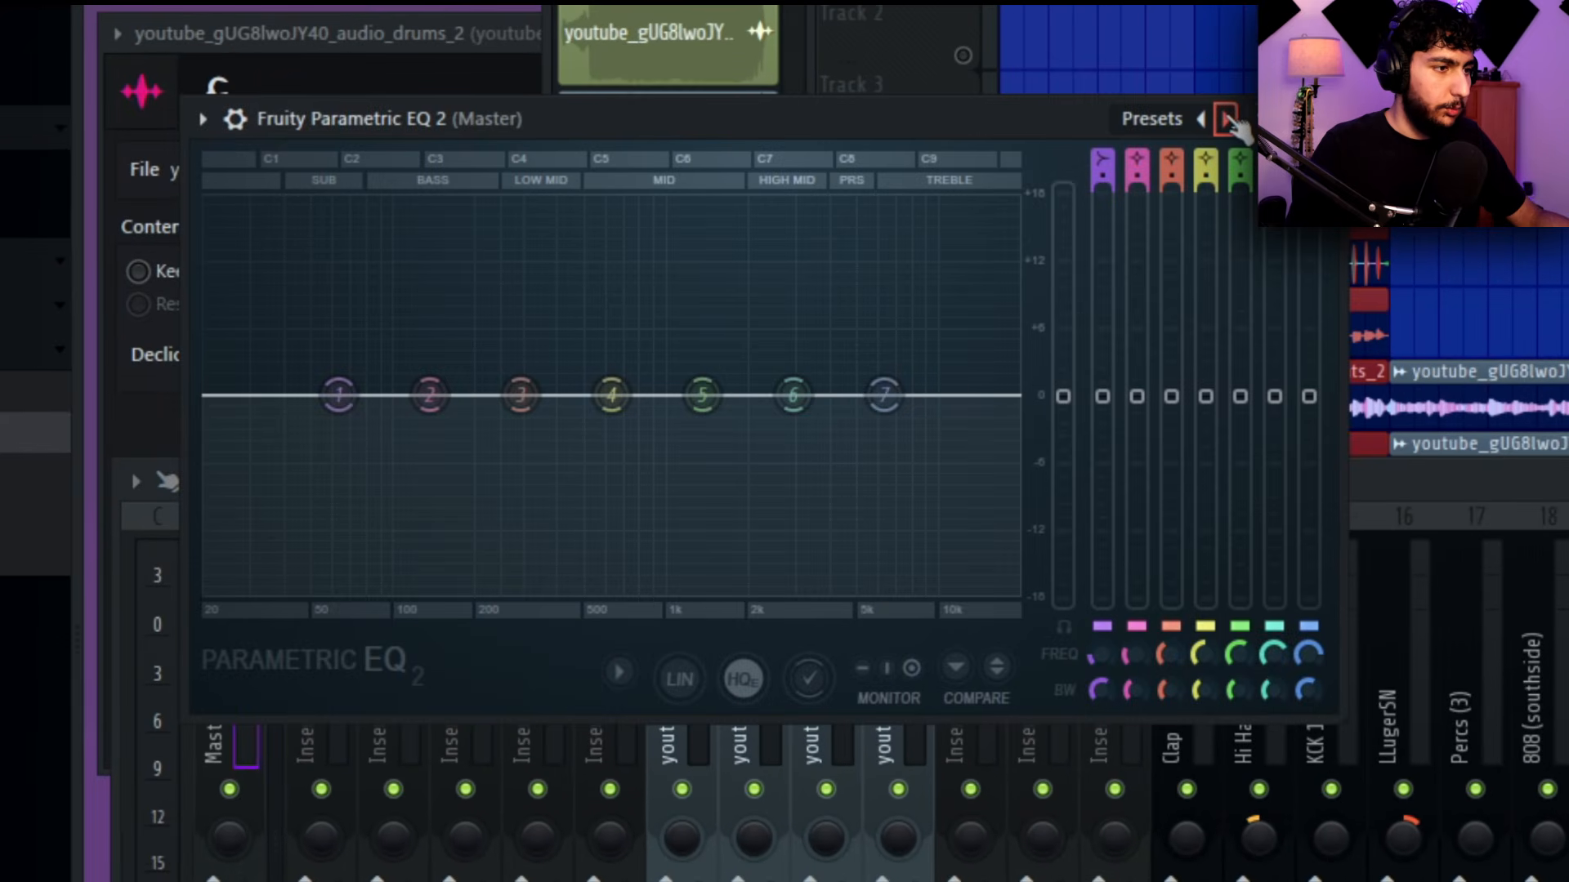
# Load the 30Hz + 18kHz cut preset in the Master EQ, lower its high cut to between 1 and 2 kHz, and audition it
pyautogui.click(1228, 120)
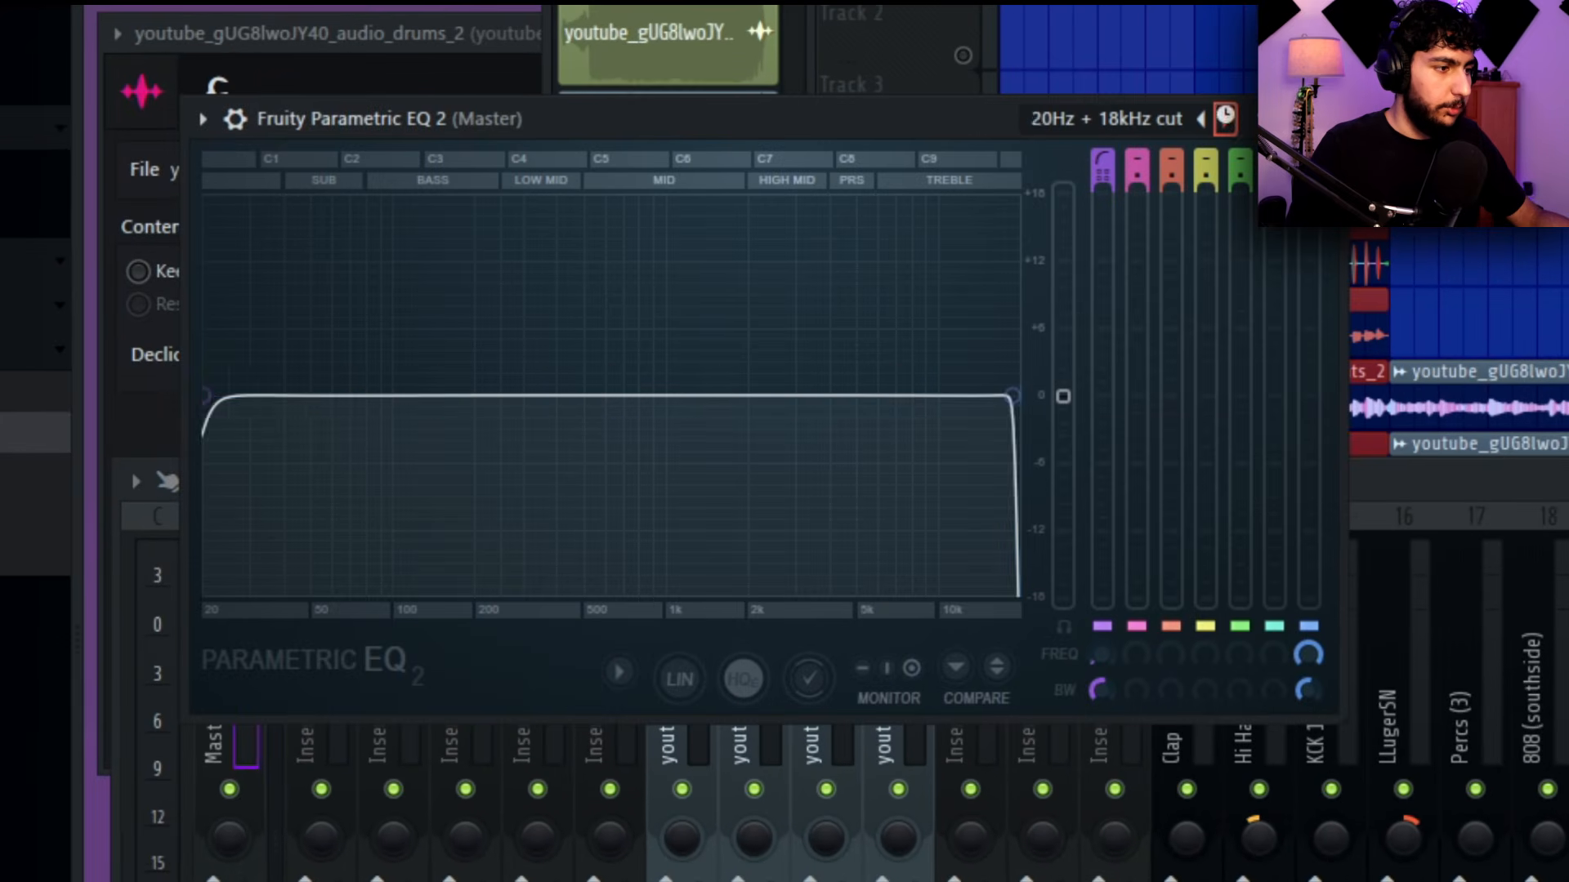
pyautogui.moveTo(1017, 409); pyautogui.dragTo(598, 395)
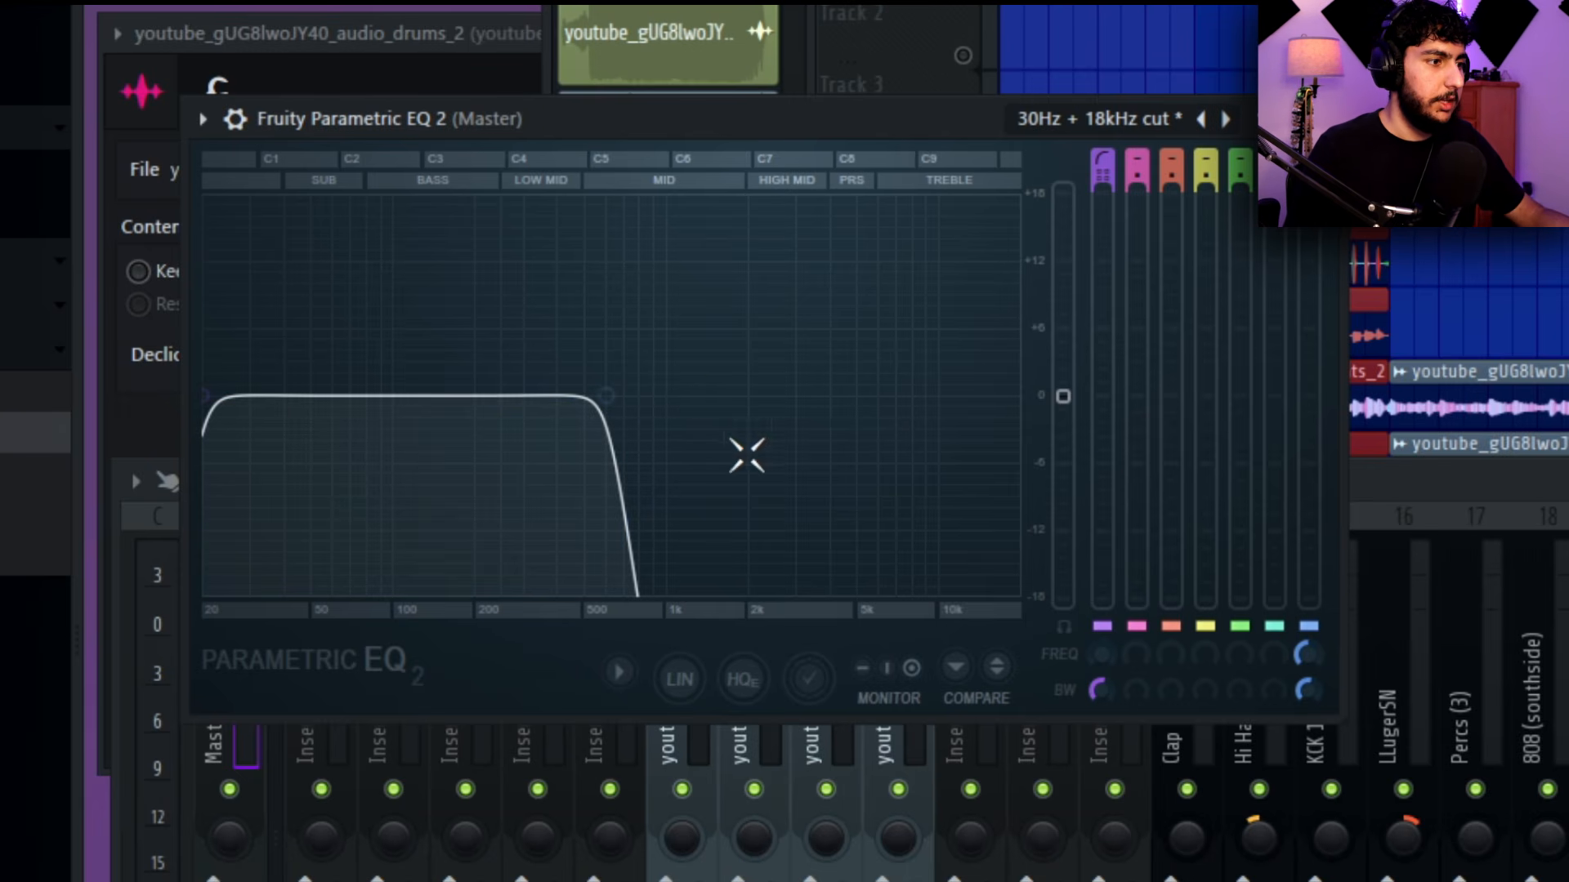
pyautogui.moveTo(572, 425); pyautogui.dragTo(713, 396)
pyautogui.press('space')
pyautogui.press('space')
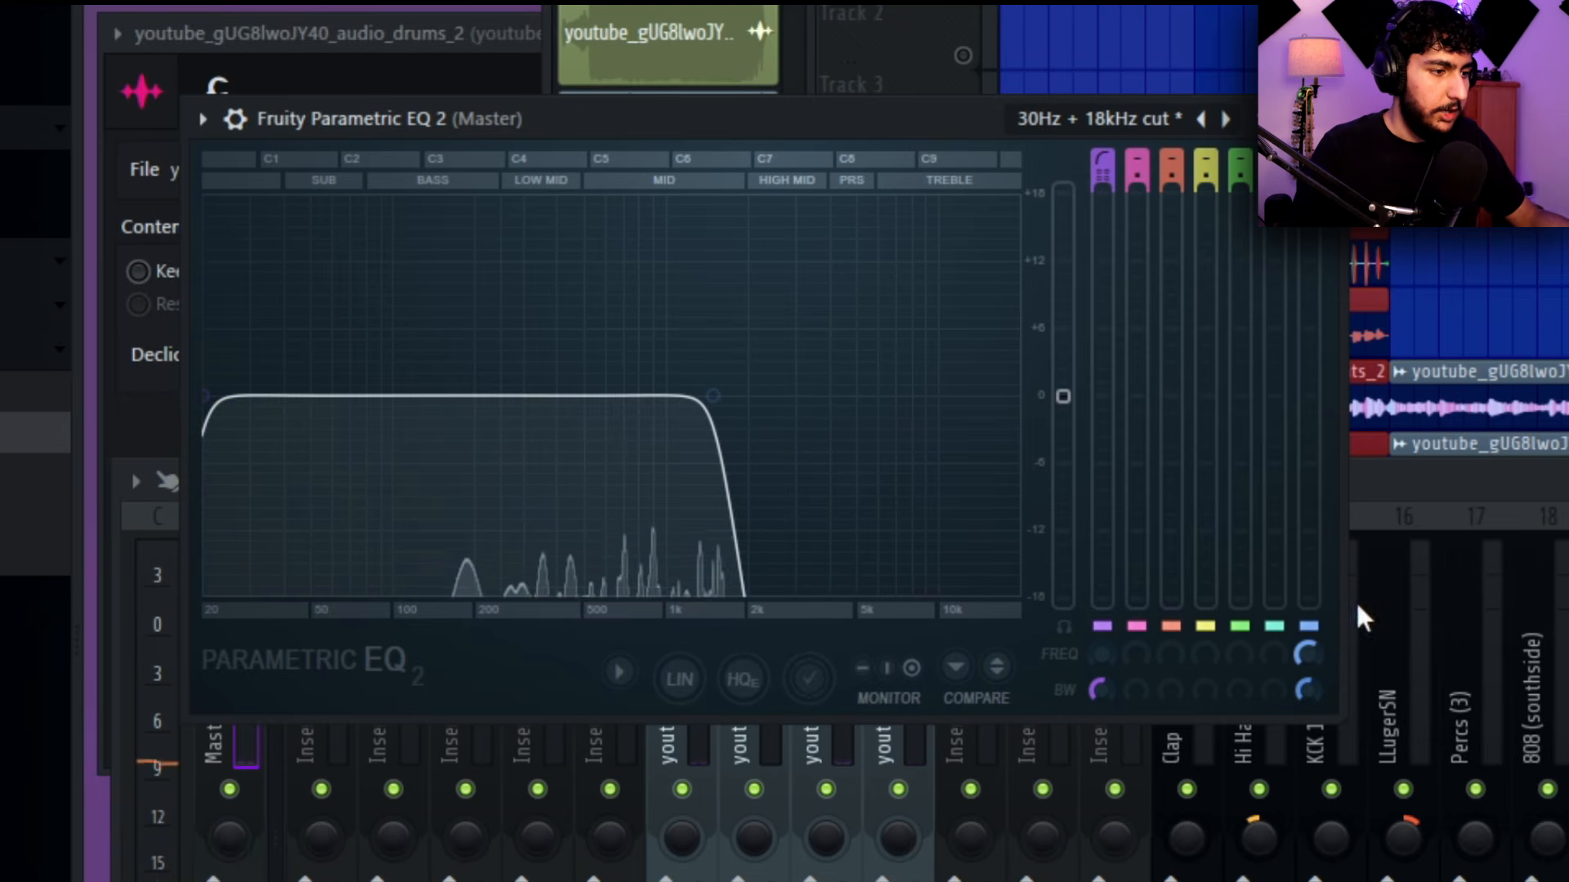
# Create an automation clip for the Master EQ's band 7 frequency over bars 1 to 4
pyautogui.moveTo(1302, 650); pyautogui.dragTo(1302, 630)
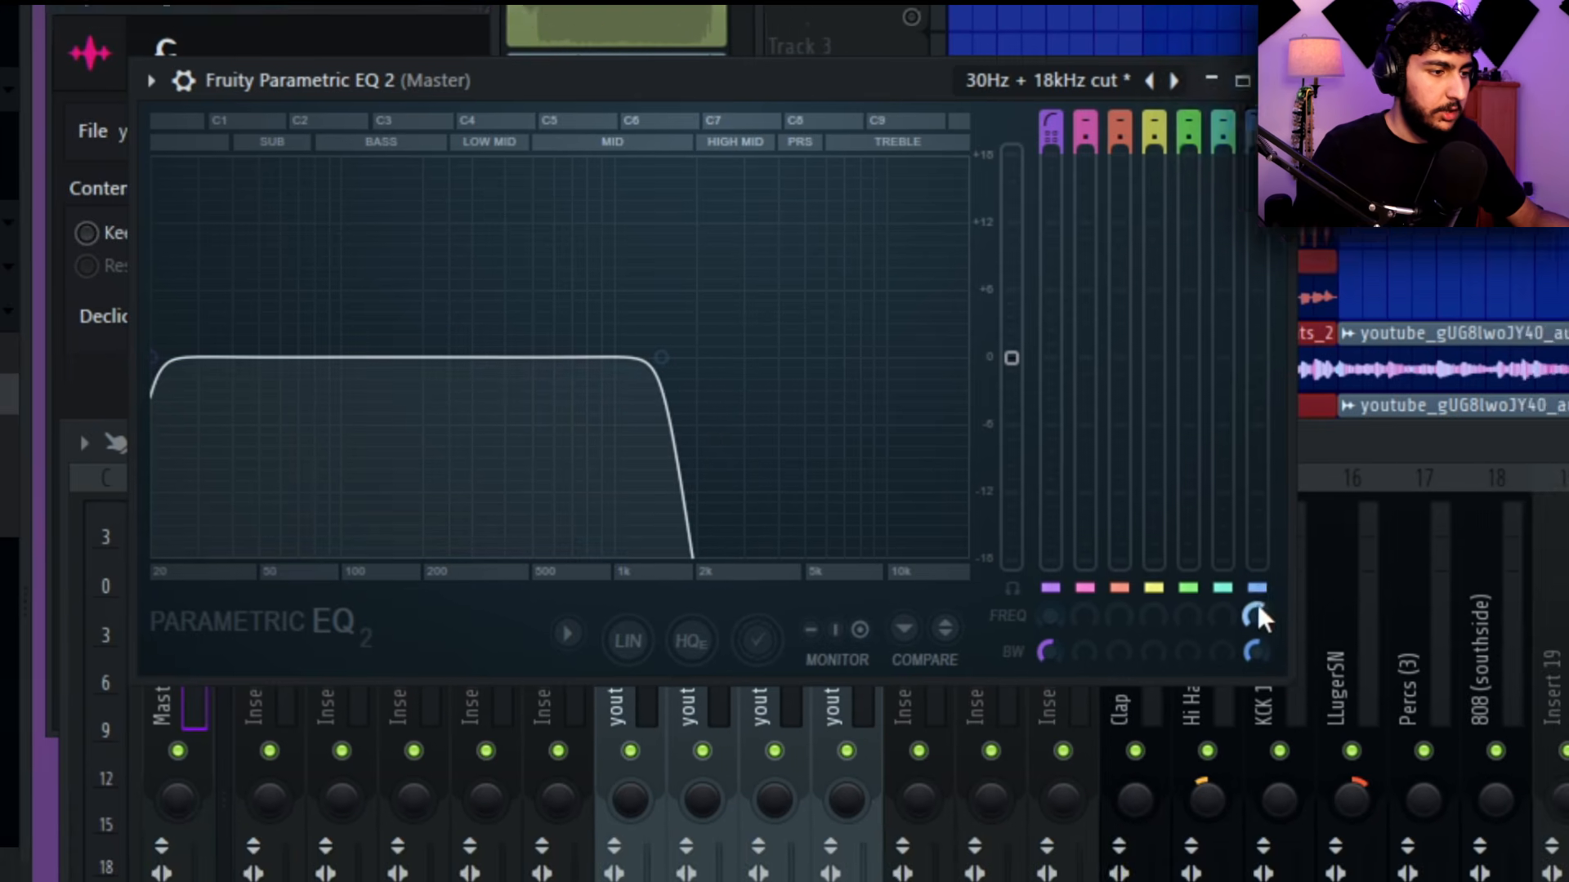
pyautogui.rightClick(1309, 651)
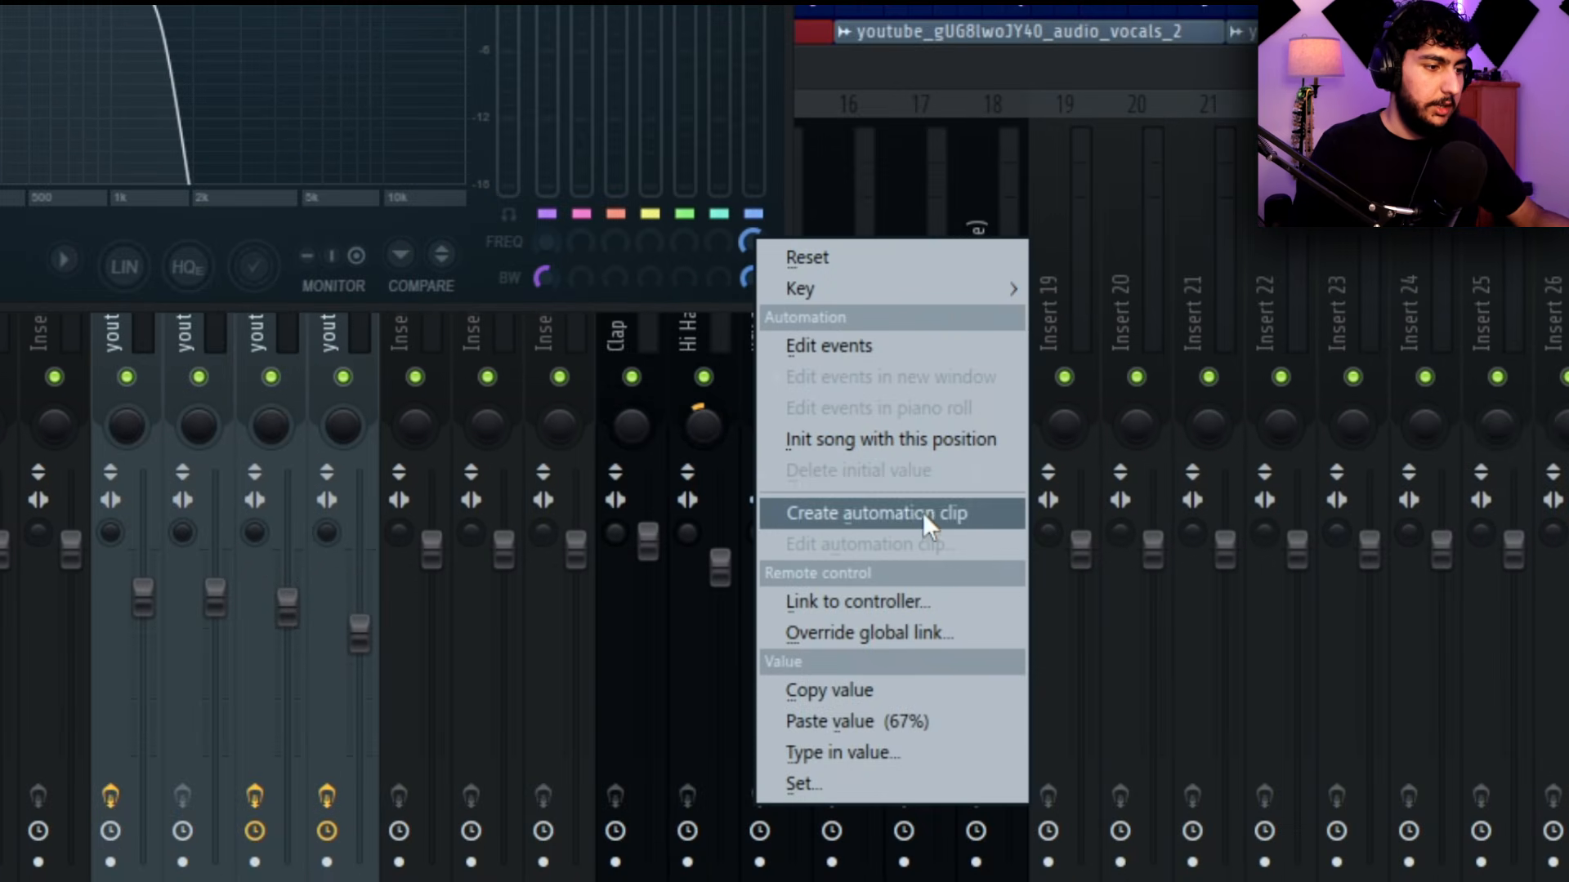
pyautogui.rightClick(750, 238)
pyautogui.click(905, 522)
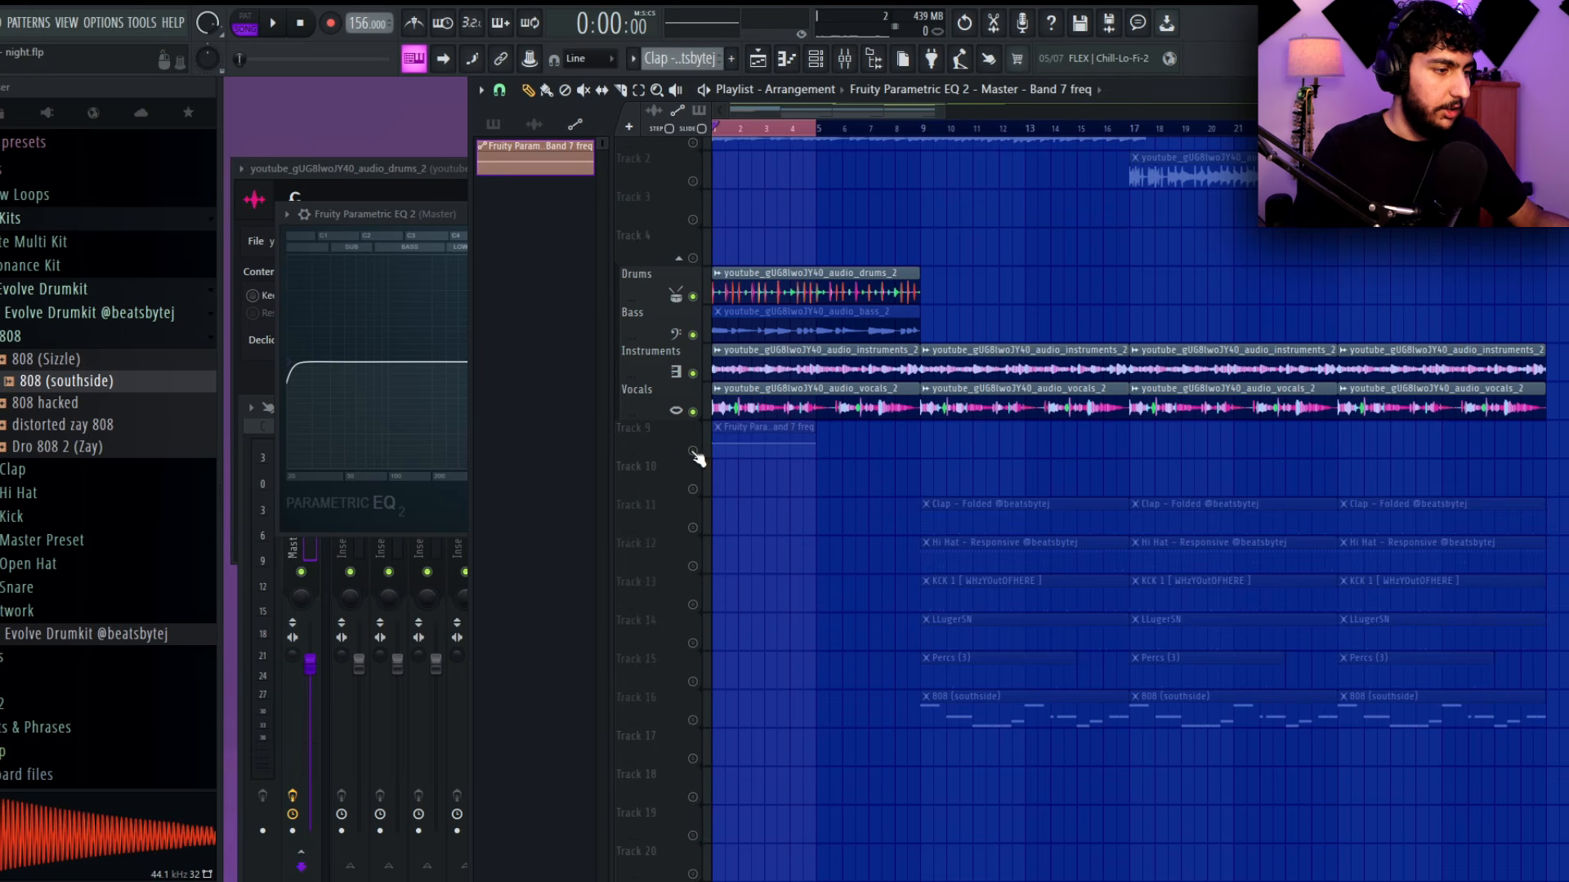
# Enable Track 9, raise the filter automation's end point with a gradual upward curve, and play the intro sweep
pyautogui.click(693, 452)
pyautogui.scroll(3, 627, 288)
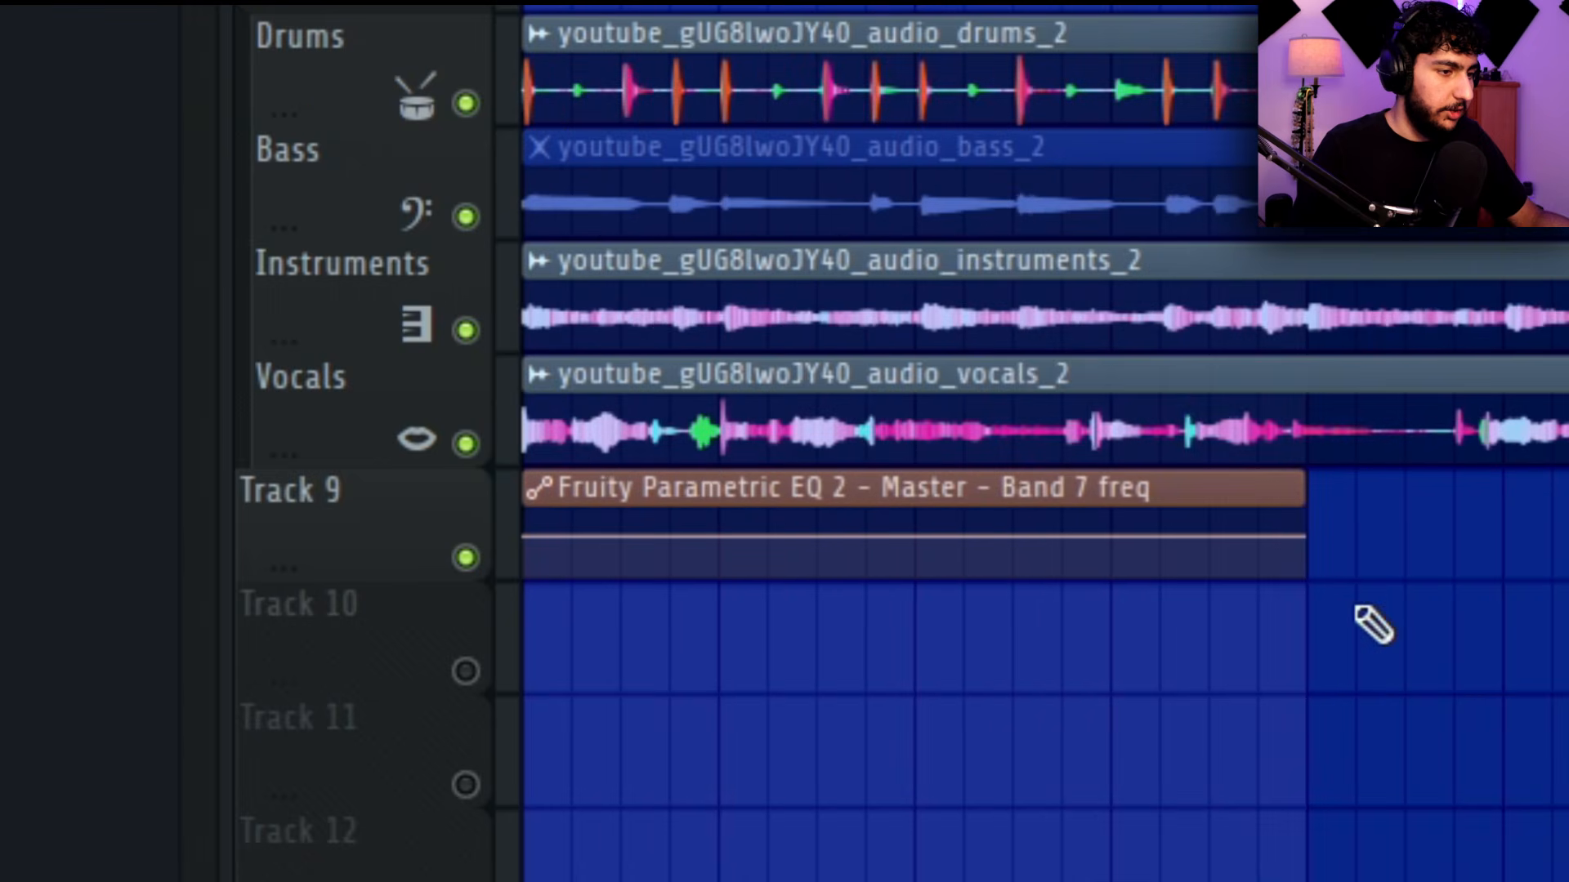
pyautogui.moveTo(1301, 536)
pyautogui.mouseDown()
pyautogui.moveTo(1302, 571)
pyautogui.moveTo(1299, 515)
pyautogui.mouseUp()
pyautogui.moveTo(903, 535)
pyautogui.mouseDown()
pyautogui.moveTo(902, 572)
pyautogui.moveTo(914, 531)
pyautogui.mouseUp()
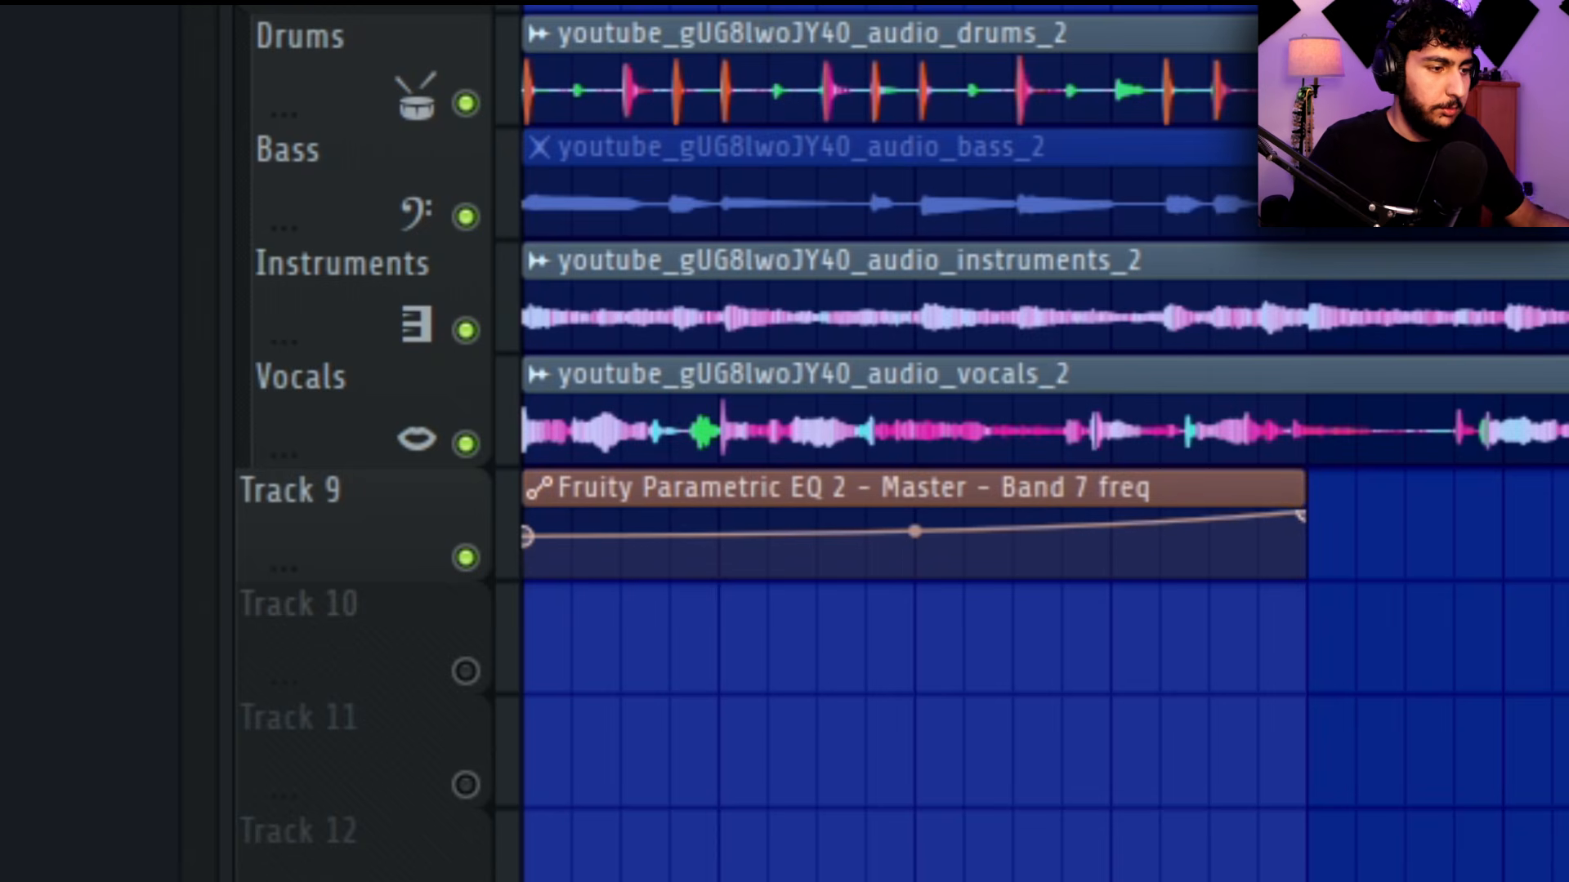
pyautogui.press('space')
pyautogui.scroll(-3, 1402, 810)
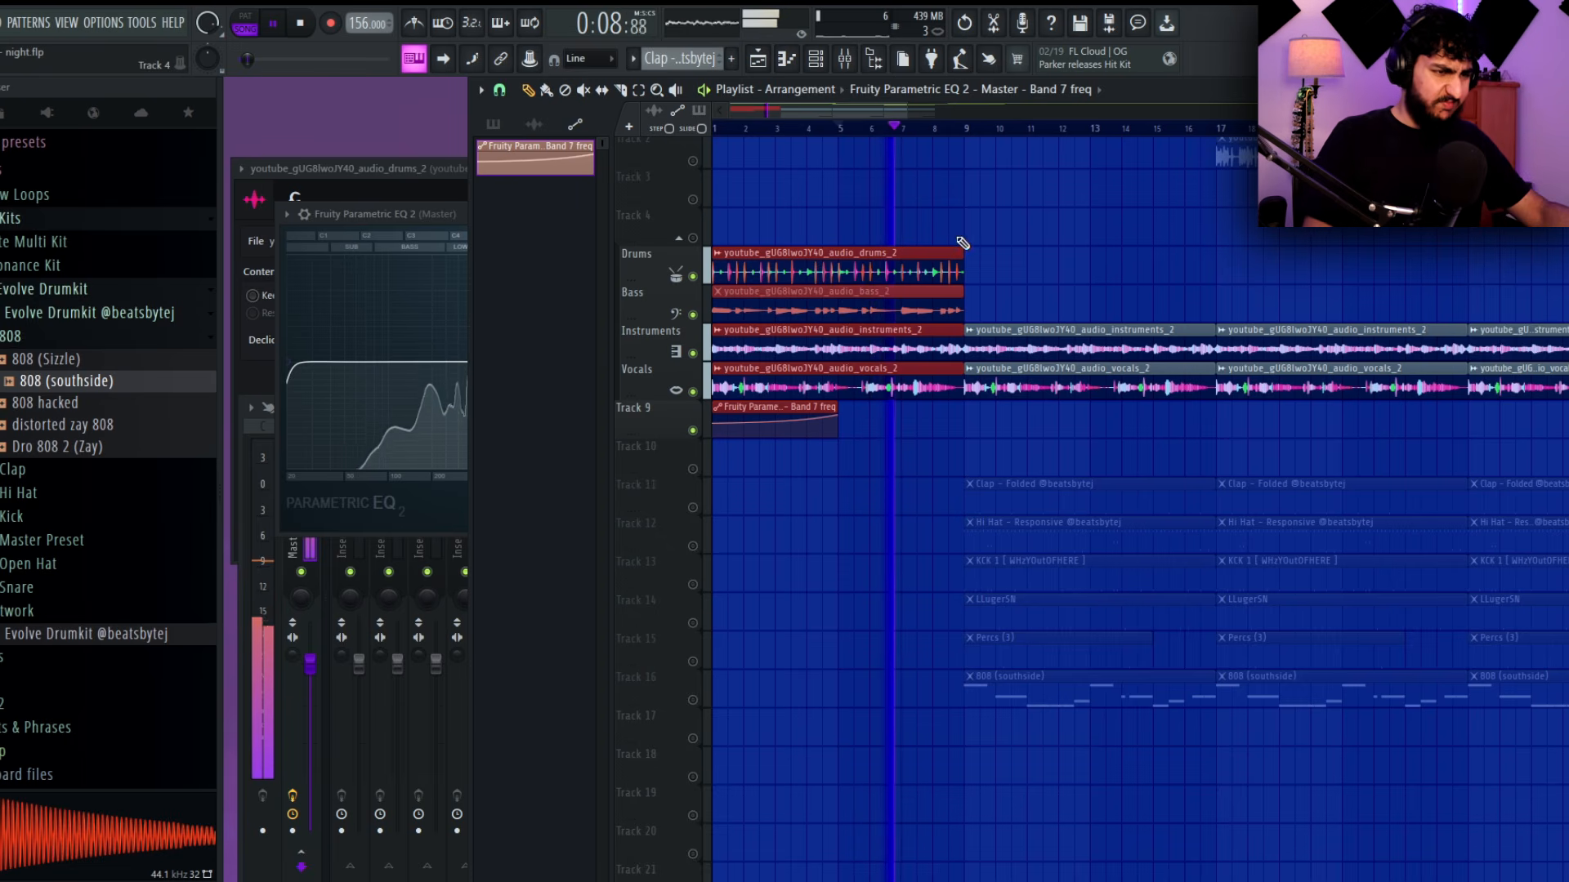
# Re-enable all the playlist tracks and delete the Vocals clips from bars 9 to 32
pyautogui.rightClick(693, 470)
pyautogui.scroll(-3, 983, 474)
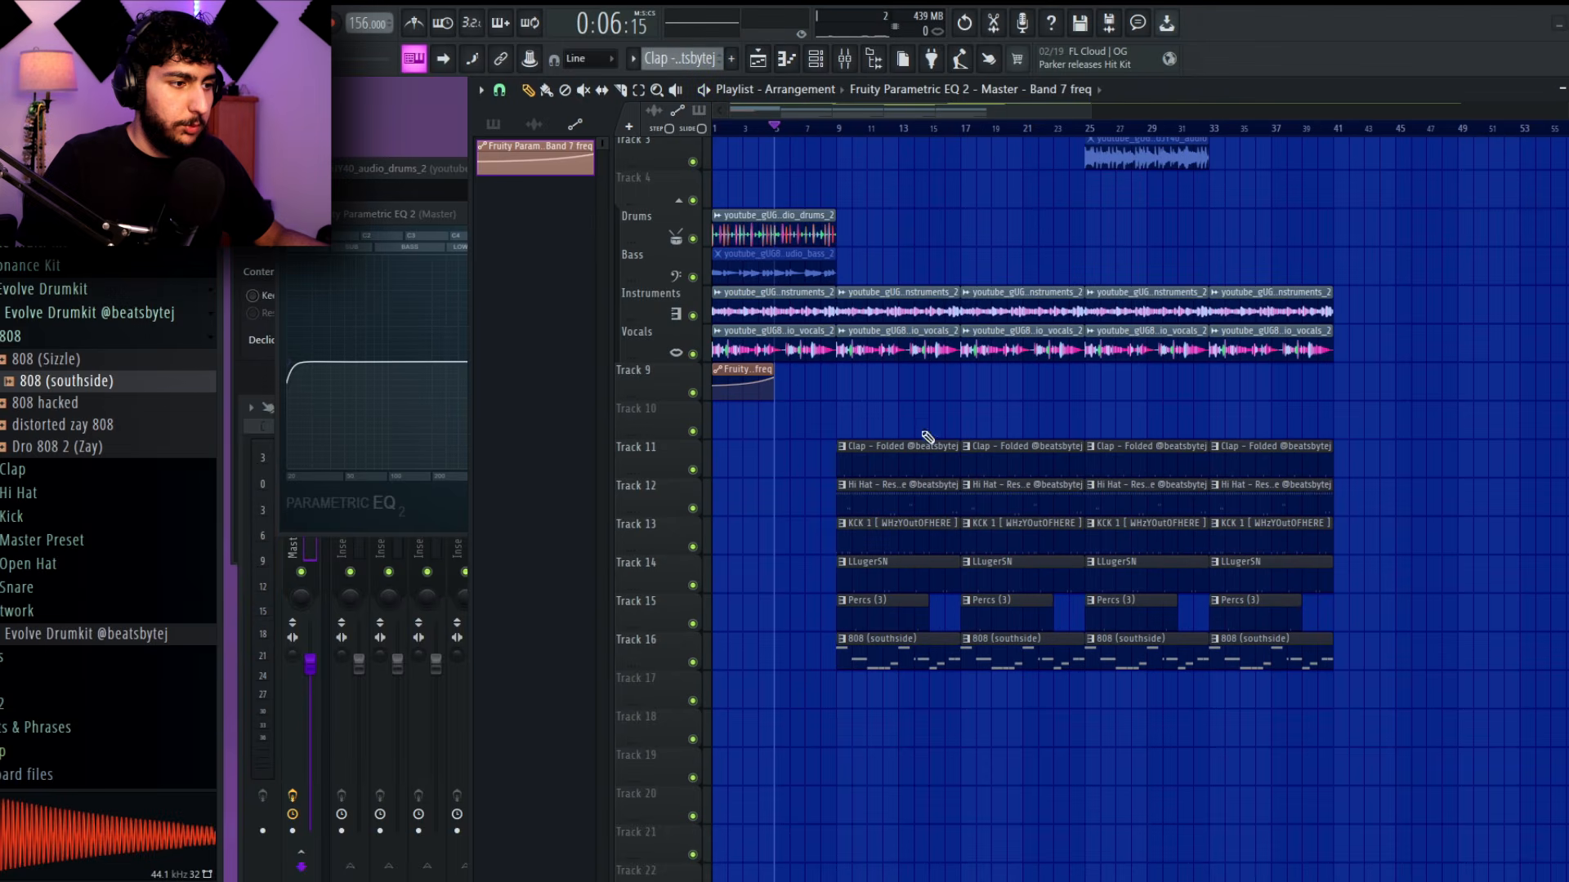
pyautogui.rightClick(934, 352)
pyautogui.rightClick(988, 353)
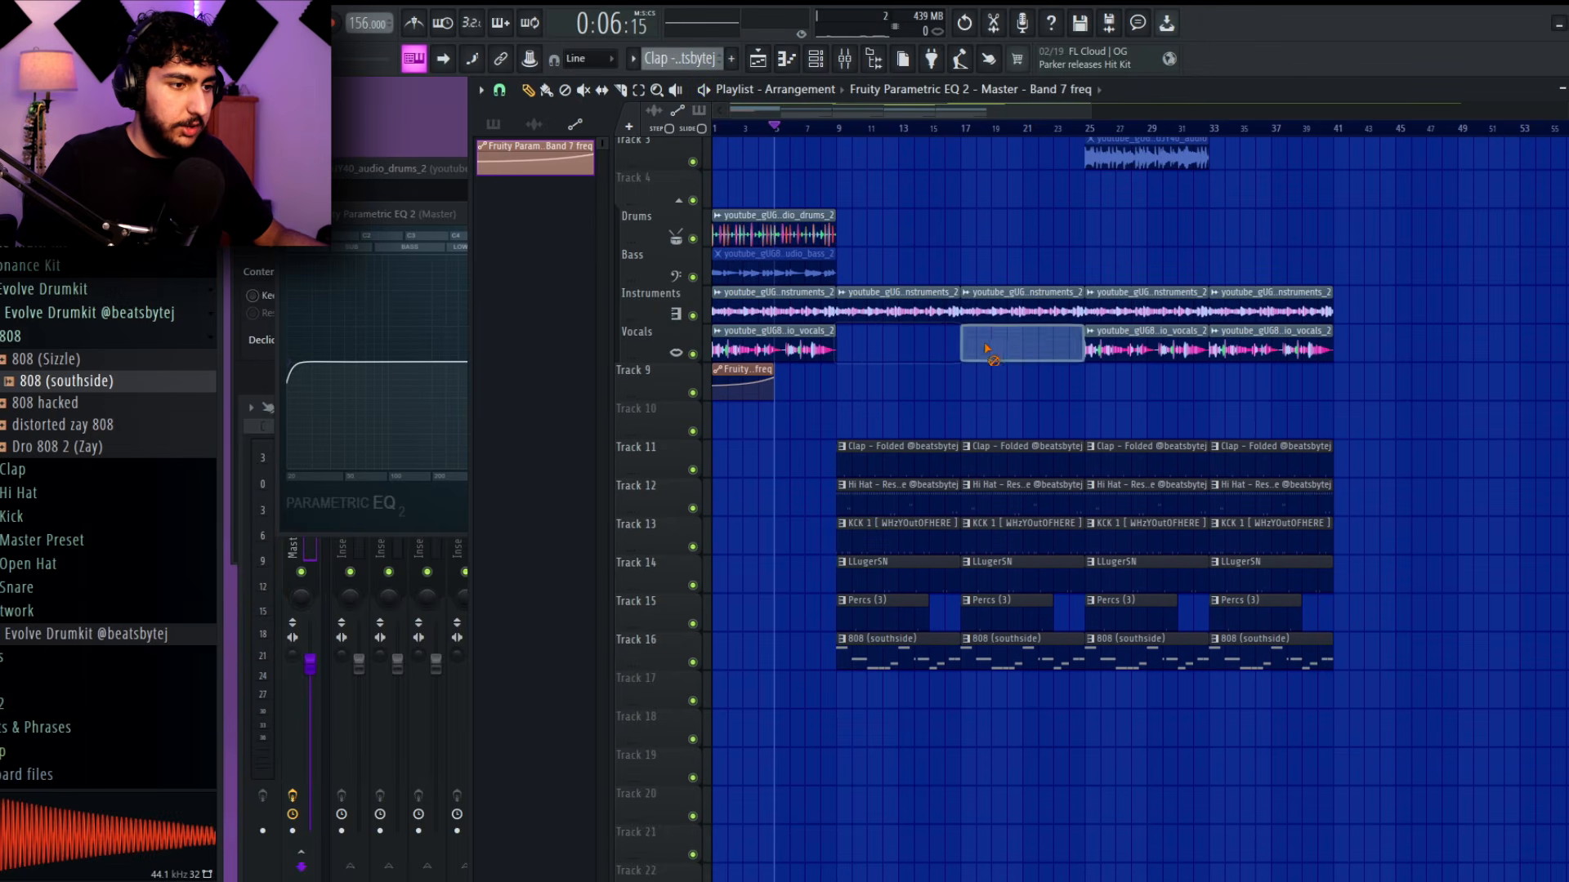
pyautogui.rightClick(1127, 356)
# Play from bar 9, copy the Instruments and Vocals clips of bars 33 to 40 to bars 41 to 48, and stop playback
pyautogui.scroll(-1, 1103, 360)
pyautogui.scroll(1, 987, 274)
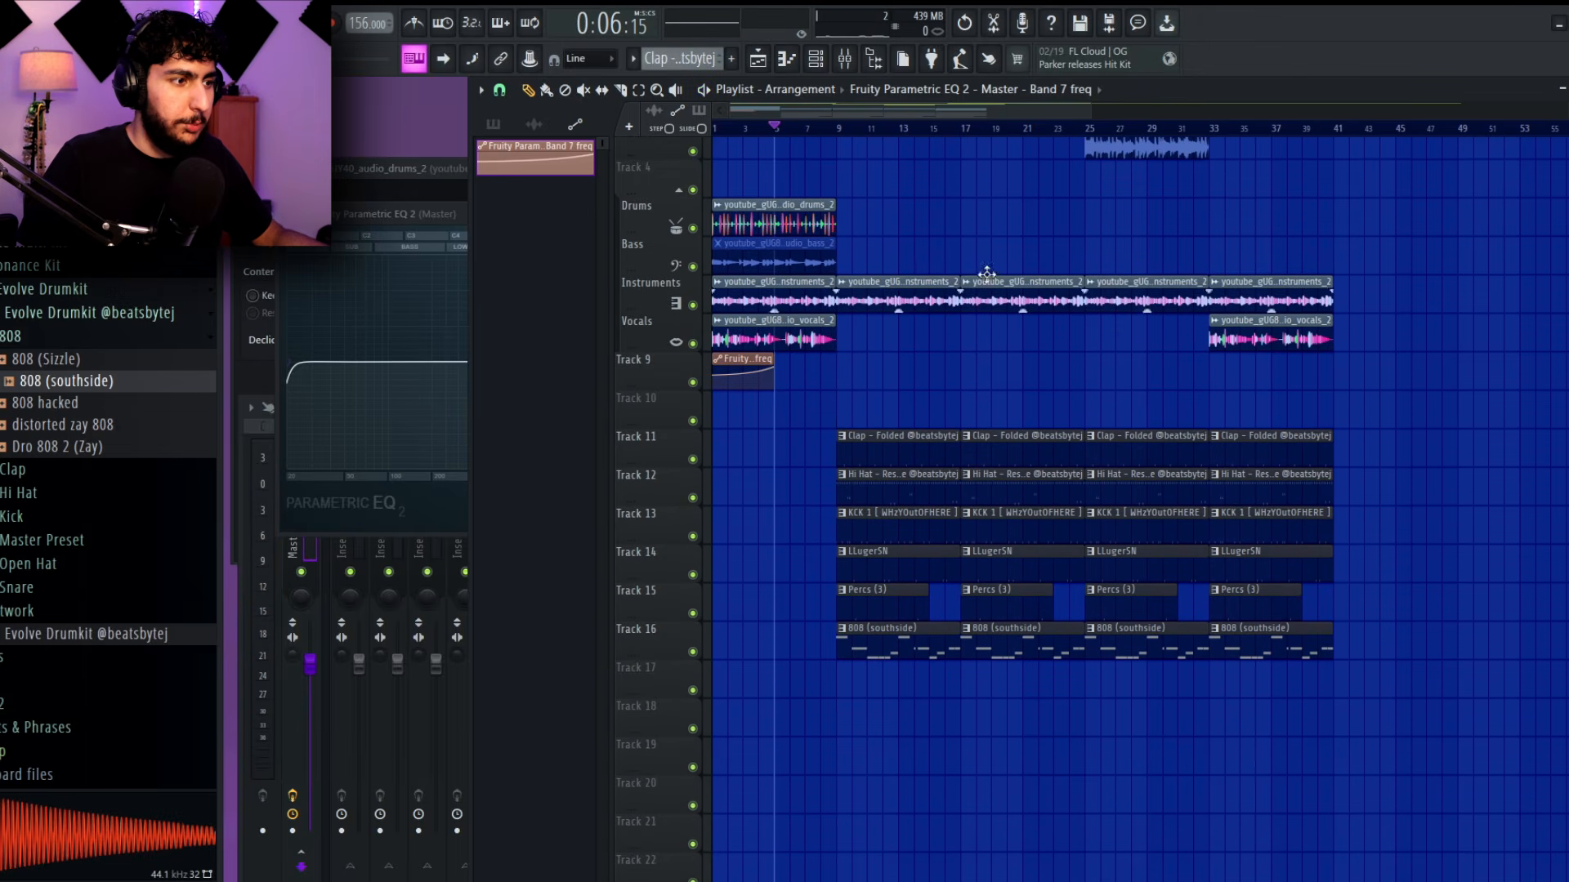
pyautogui.click(840, 128)
pyautogui.scroll(-2, 1022, 380)
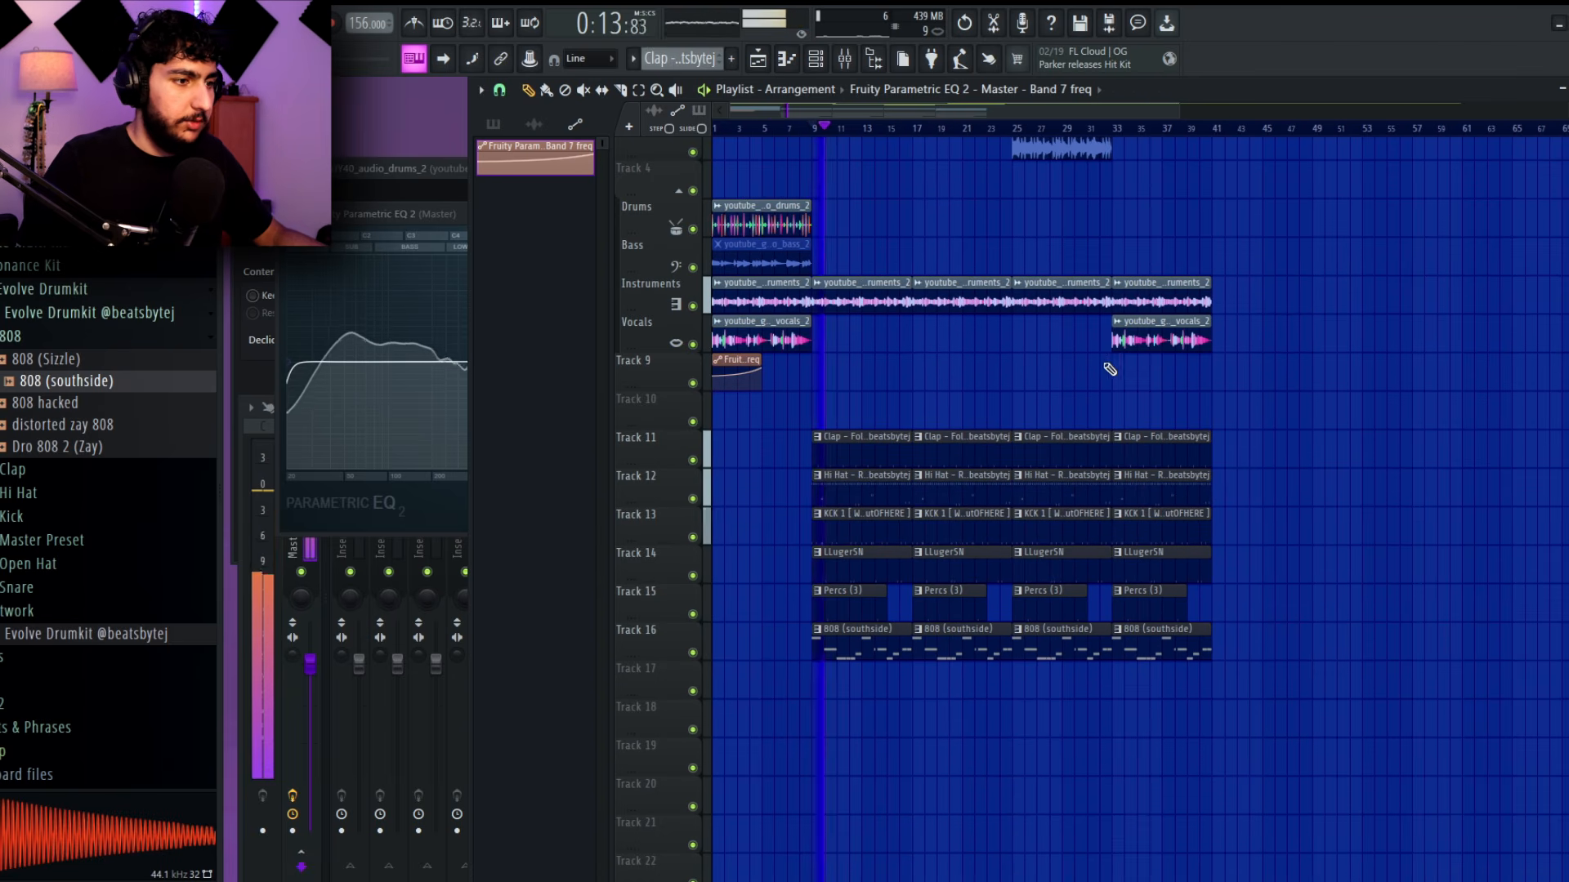
pyautogui.moveTo(1076, 701); pyautogui.dragTo(866, 277)
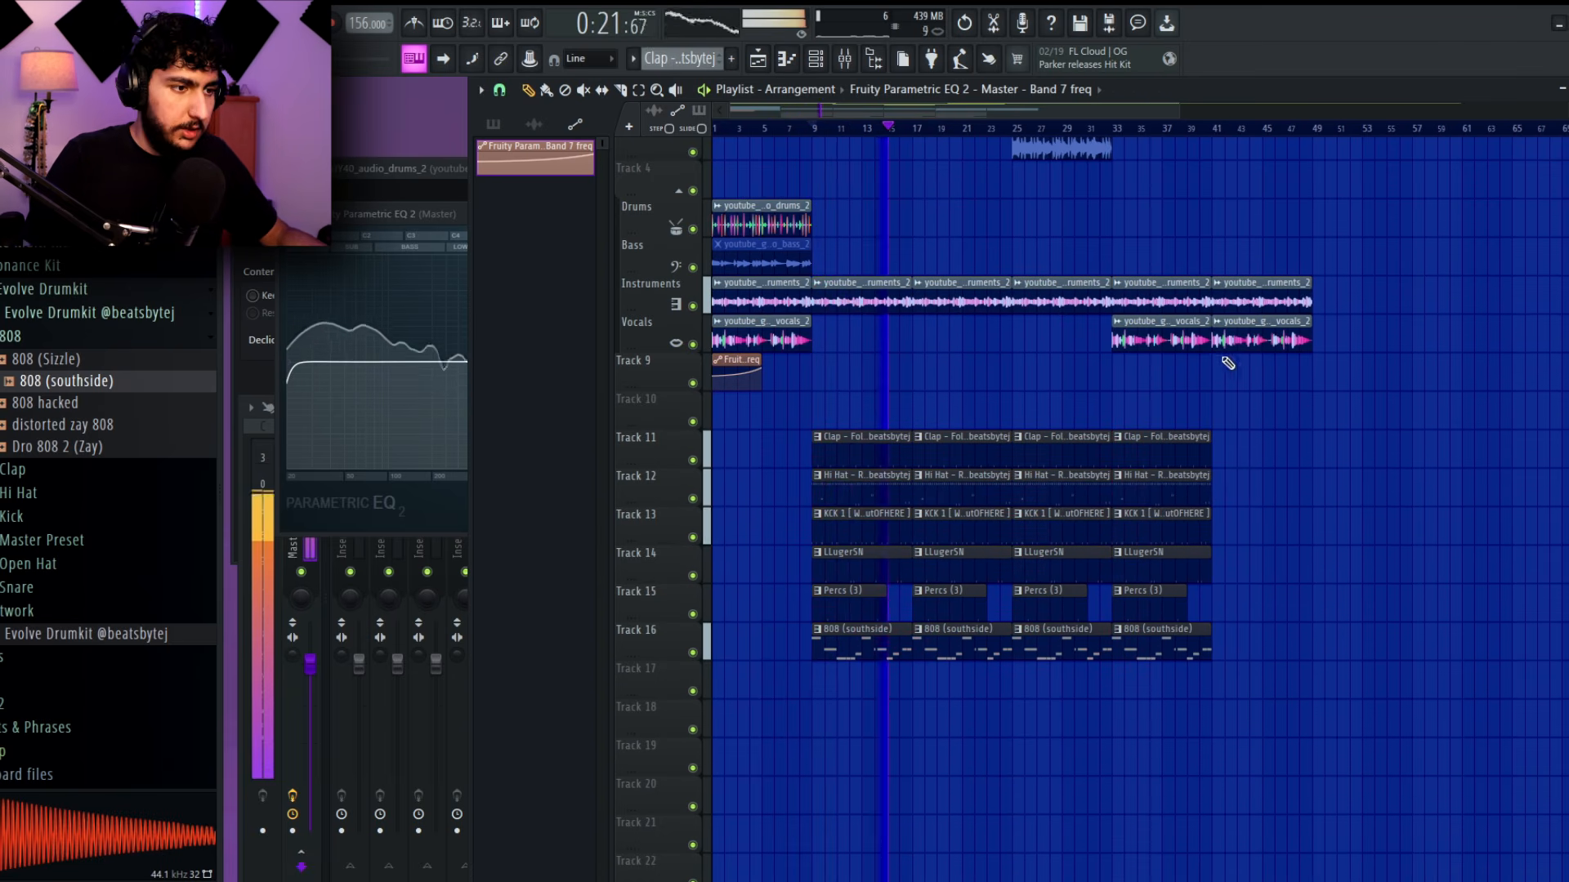
pyautogui.press('space')
# Audition the full section starting at bar 33 and the drumless Instruments and Vocals section from bar 41
pyautogui.moveTo(1114, 128); pyautogui.dragTo(1128, 129)
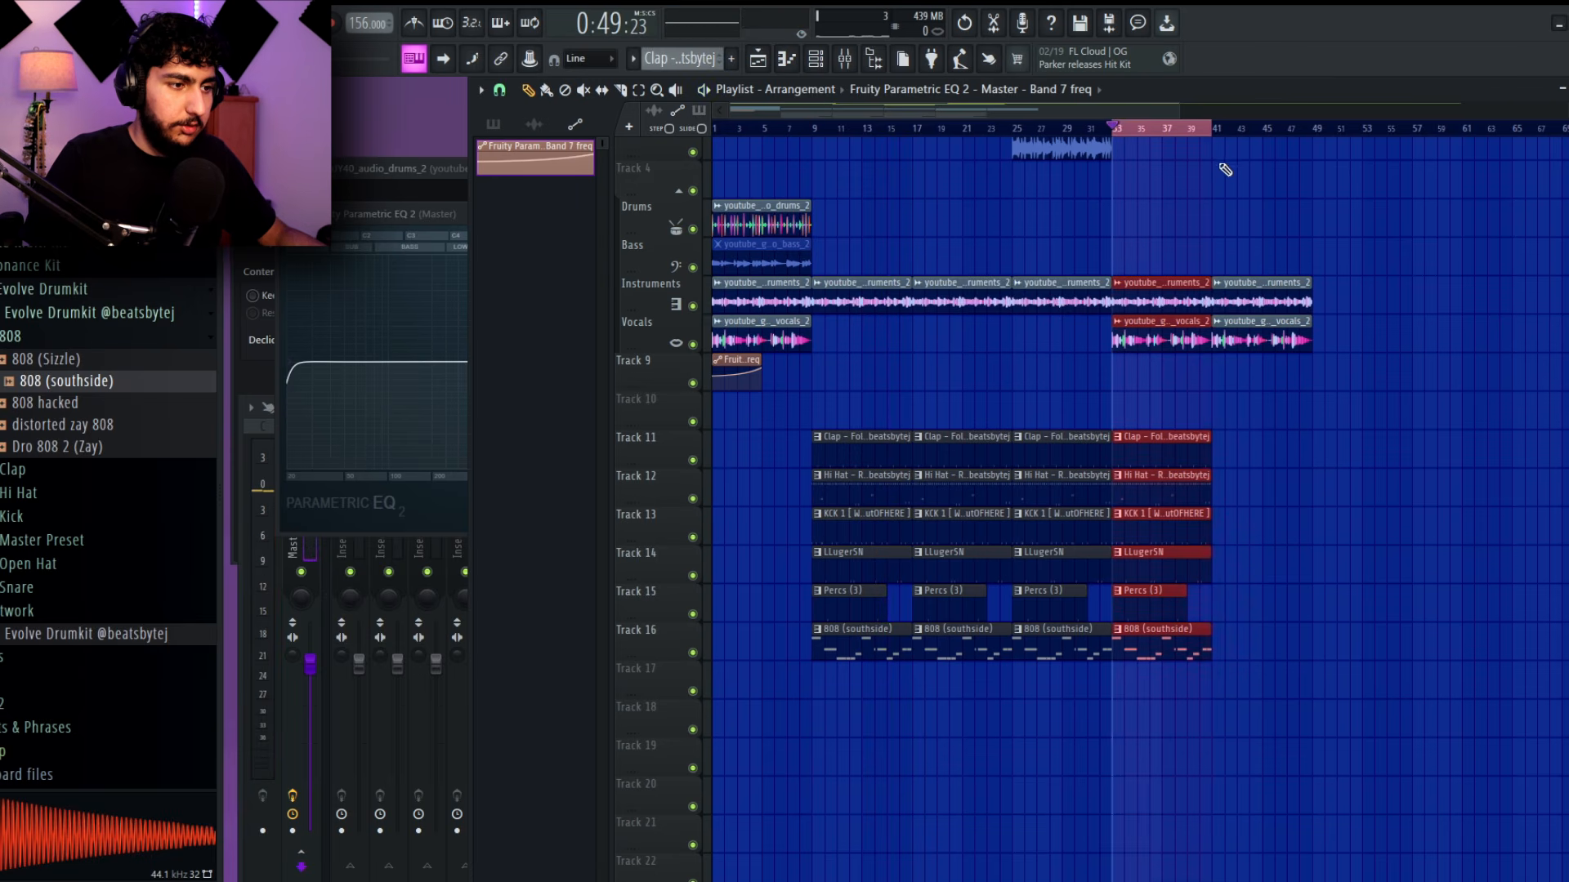
pyautogui.press('space')
pyautogui.keyDown('ctrl'); pyautogui.click(1305, 459); pyautogui.keyUp('ctrl')
pyautogui.scroll(-1, 1299, 453)
pyautogui.press('space')
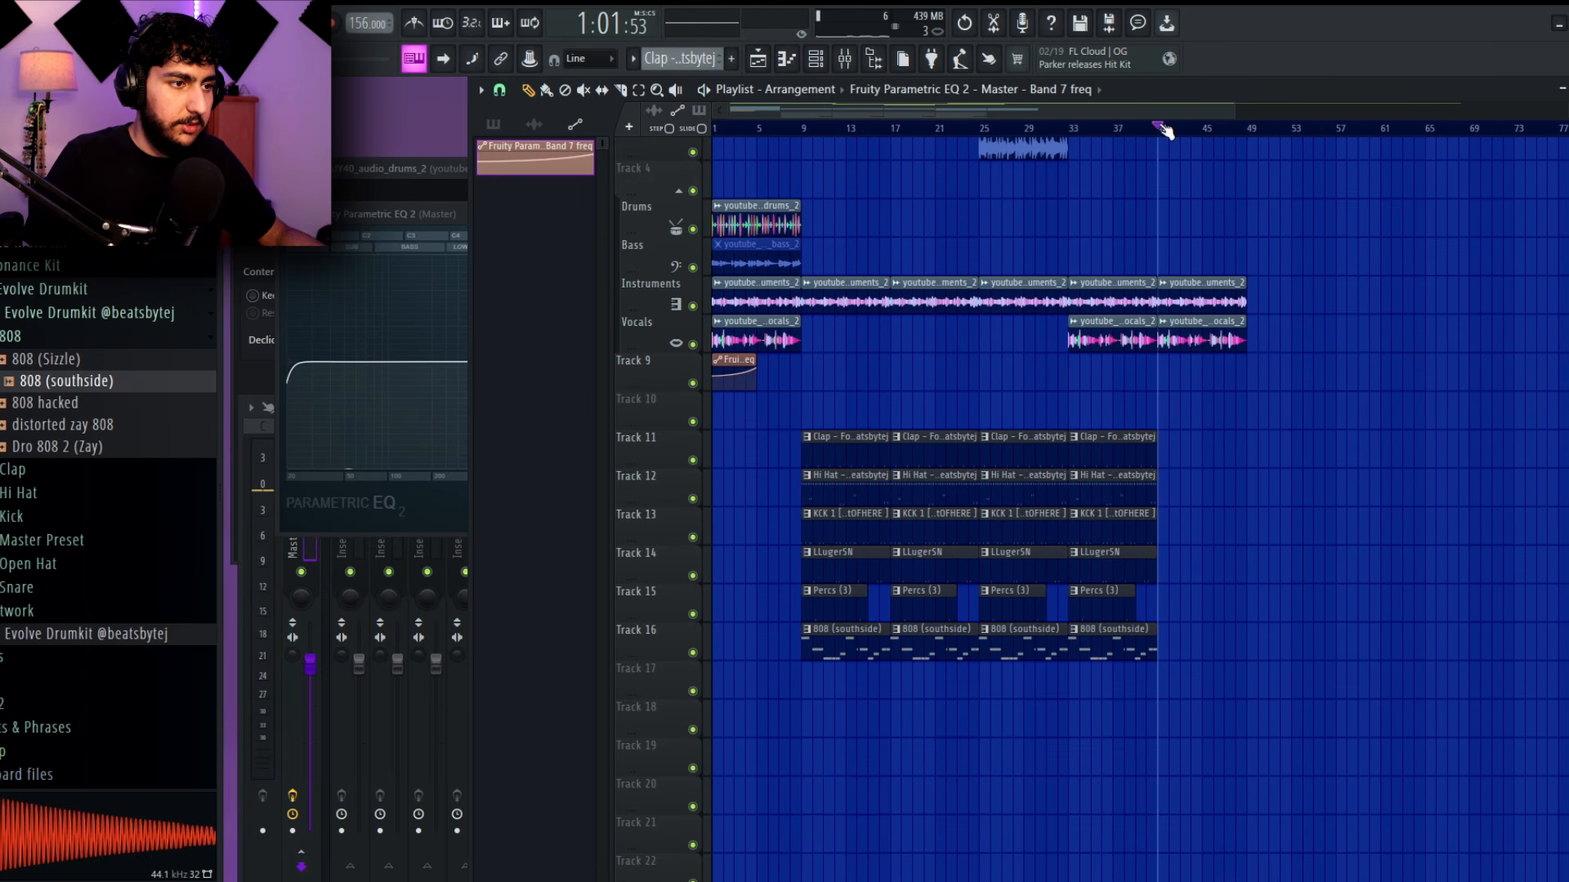
pyautogui.press('space')
pyautogui.scroll(-1, 1289, 493)
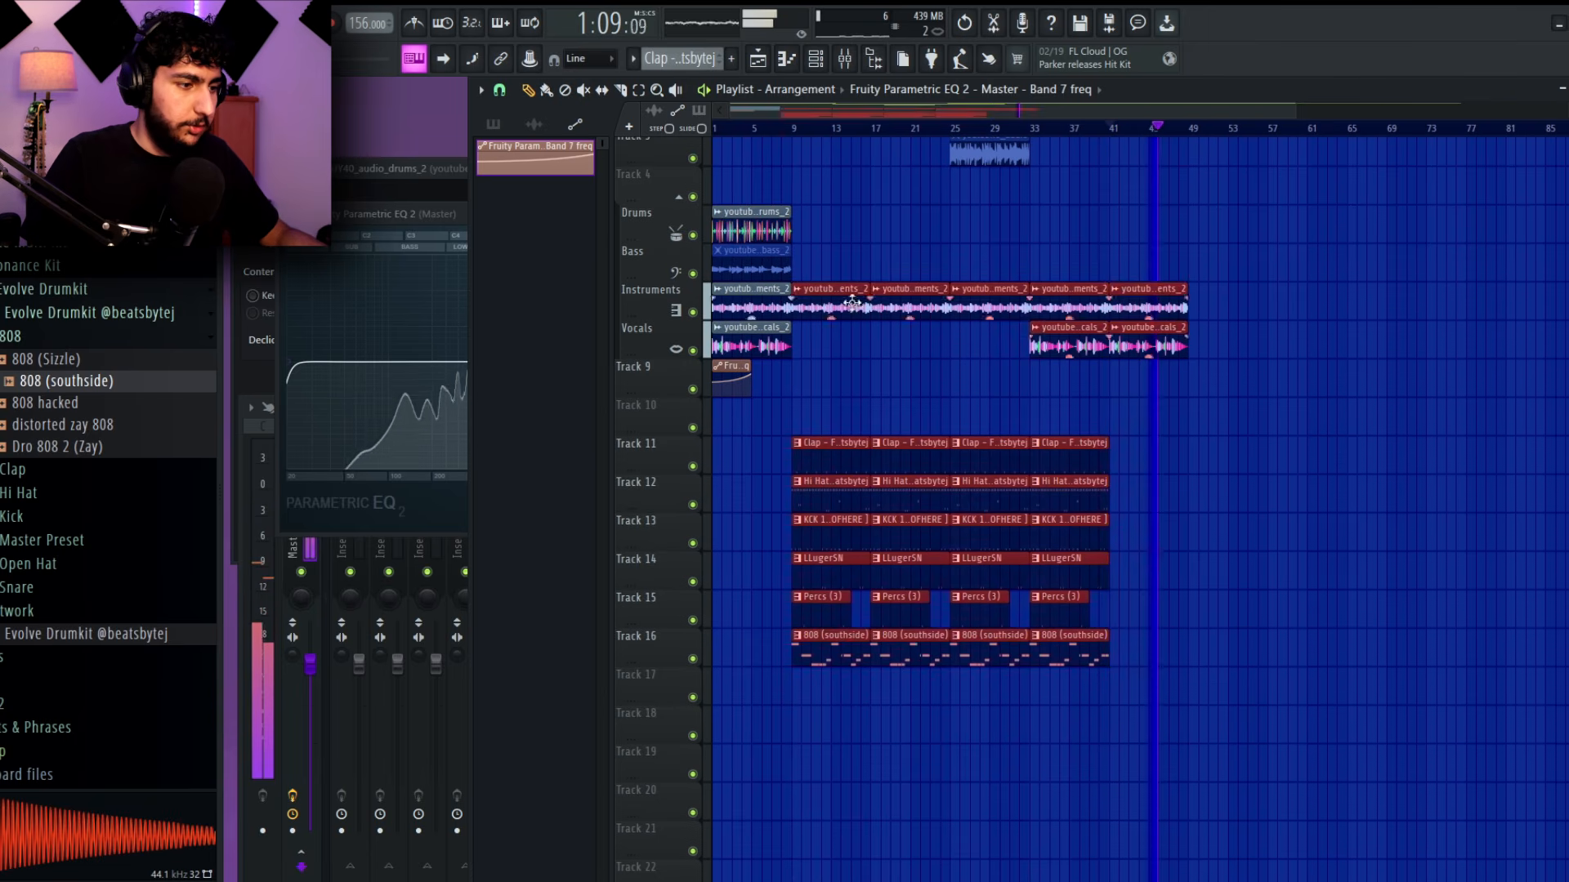
pyautogui.press('space')
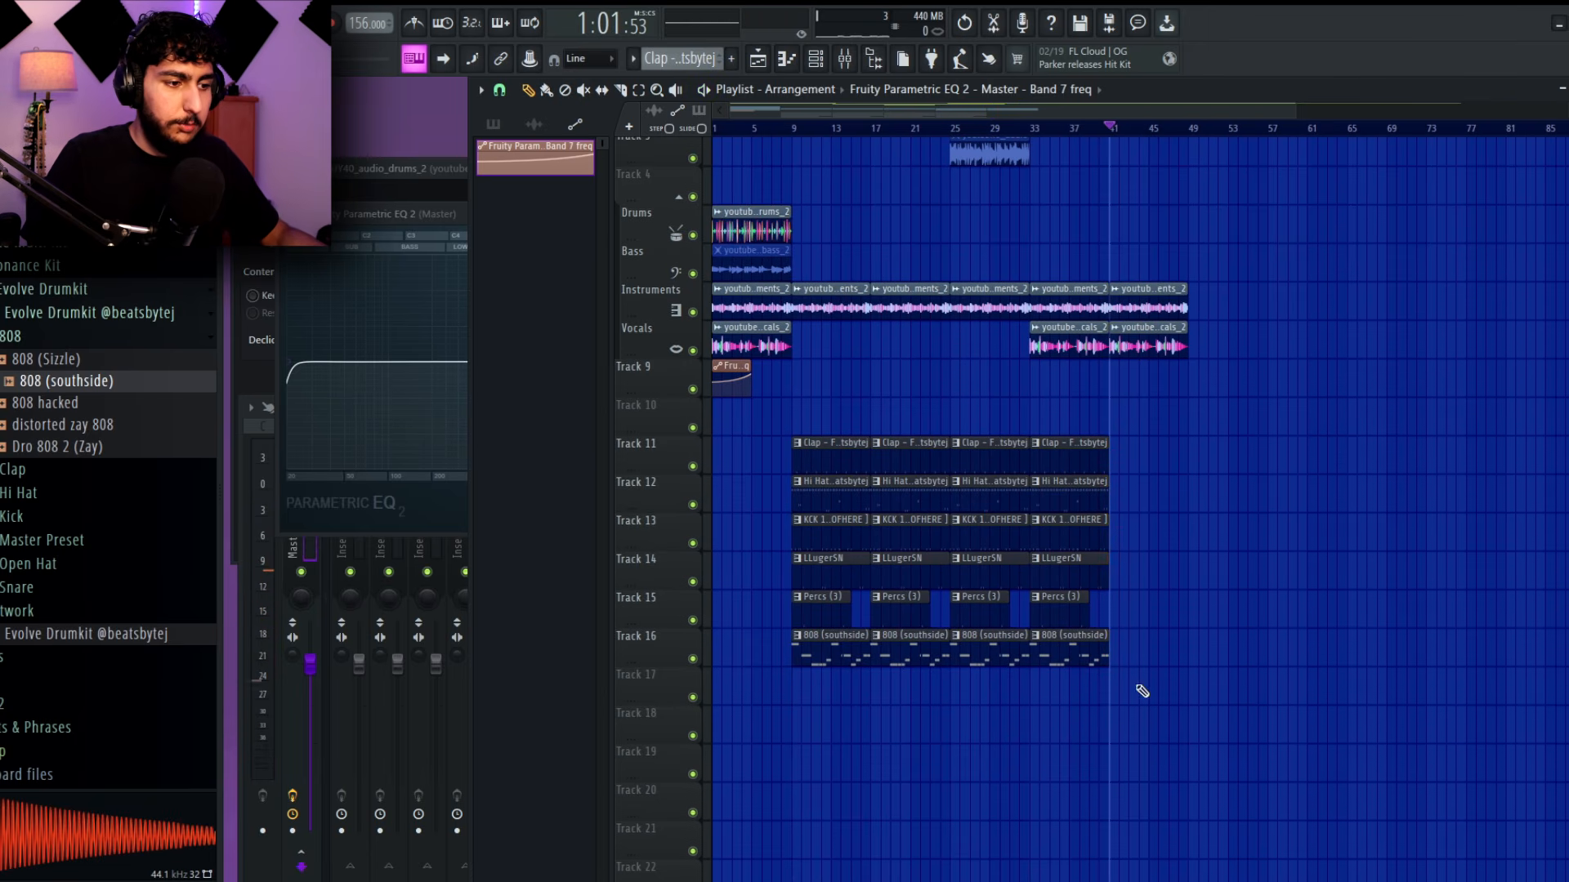
# Add an 808 (southside) clip on Track 16 in bars 41 to 48, audition it from bar 41 and stop playback
pyautogui.press('space')
pyautogui.scroll(1, 1254, 526)
pyautogui.scroll(1, 1226, 501)
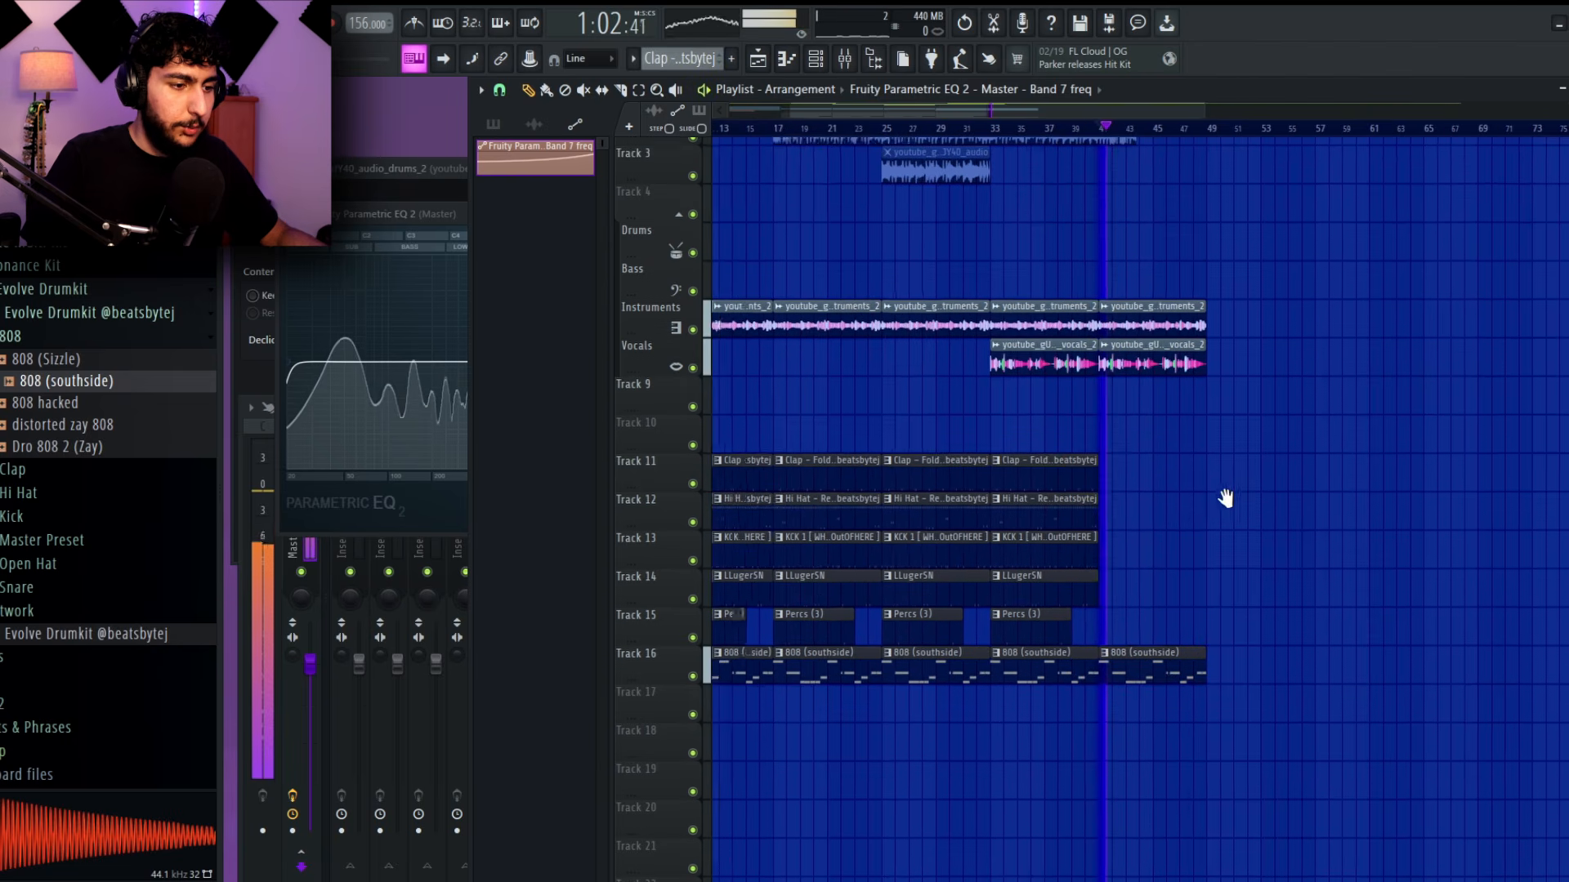
pyautogui.press('space')
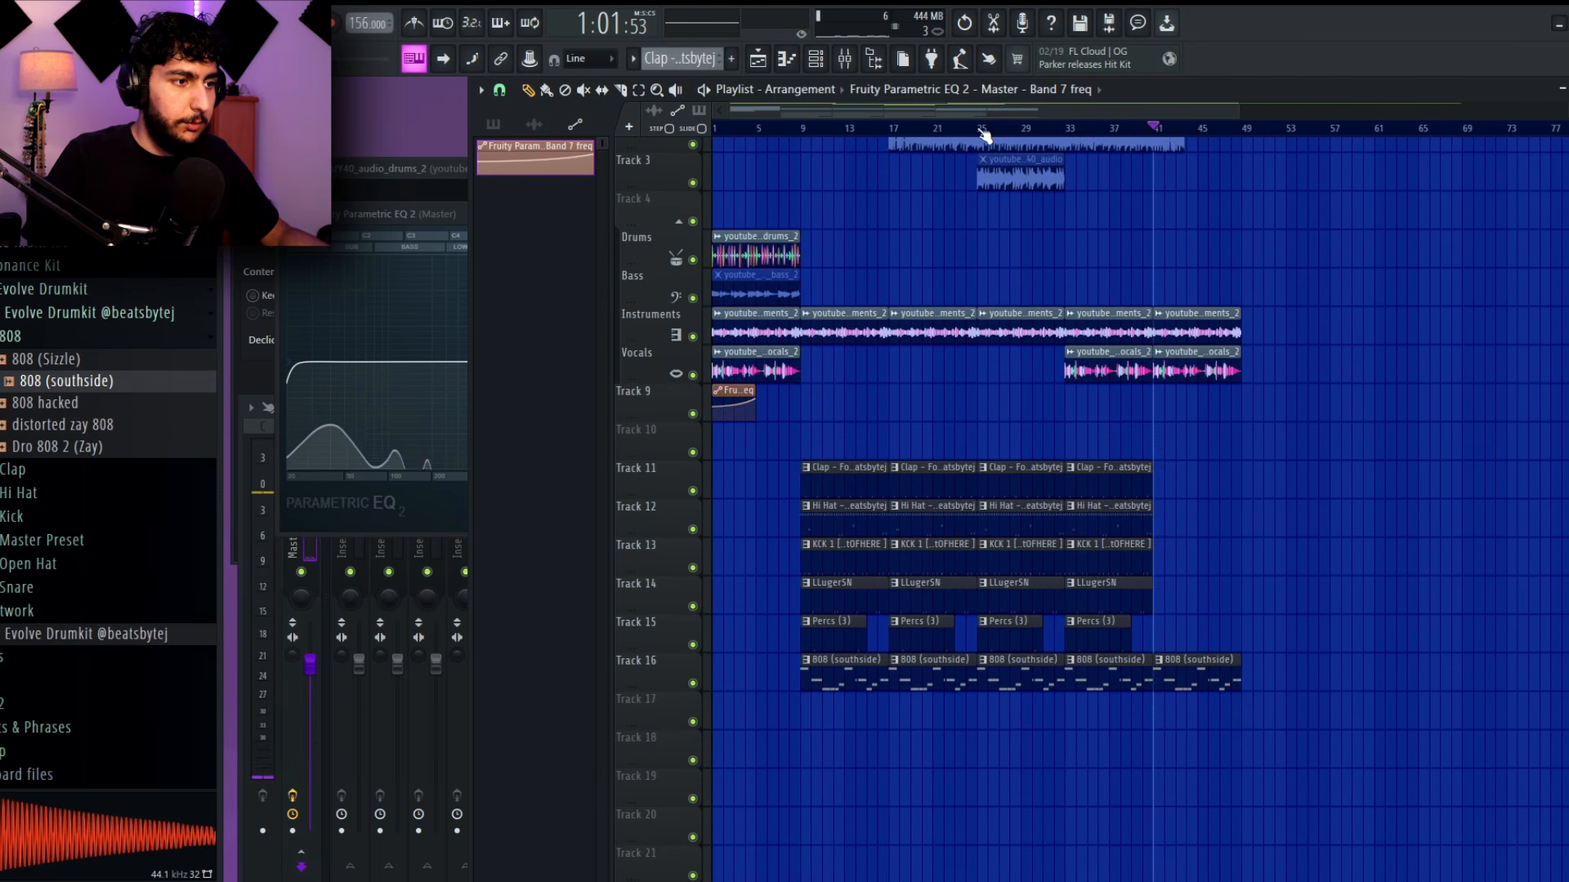
# Move the playhead to bar 25 and review the arrangement around the empty Vocals section before bar 33
pyautogui.moveTo(979, 133); pyautogui.dragTo(1115, 152)
pyautogui.hotkey('ctrl', 'd')
pyautogui.scroll(-2, 1247, 392)
pyautogui.scroll(3, 1275, 413)
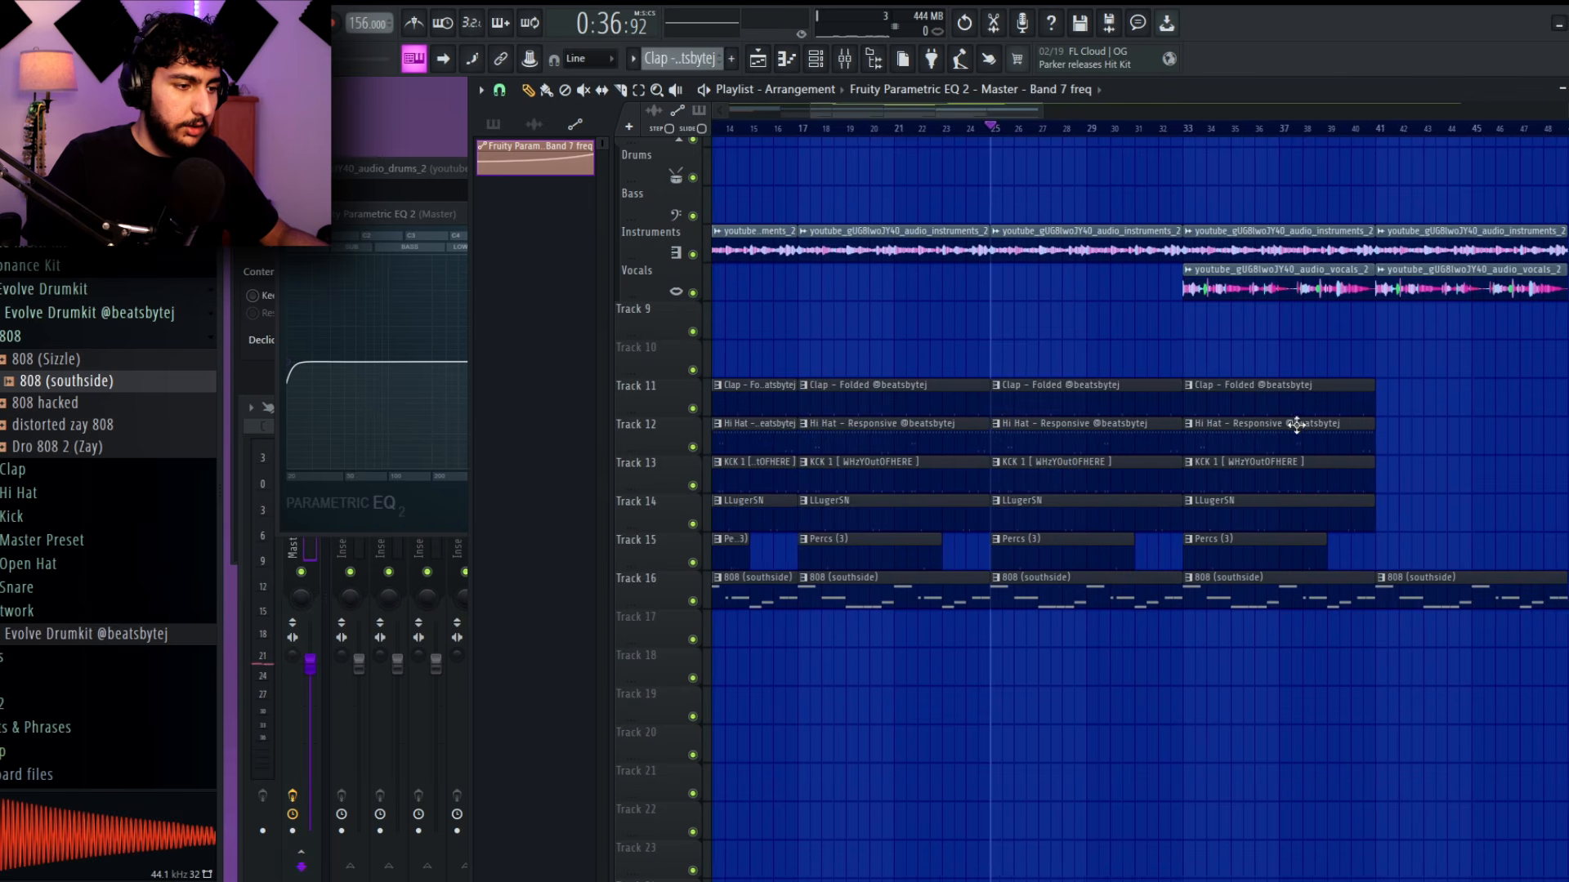
pyautogui.scroll(-2, 1225, 342)
pyautogui.moveTo(1212, 330); pyautogui.dragTo(1203, 331)
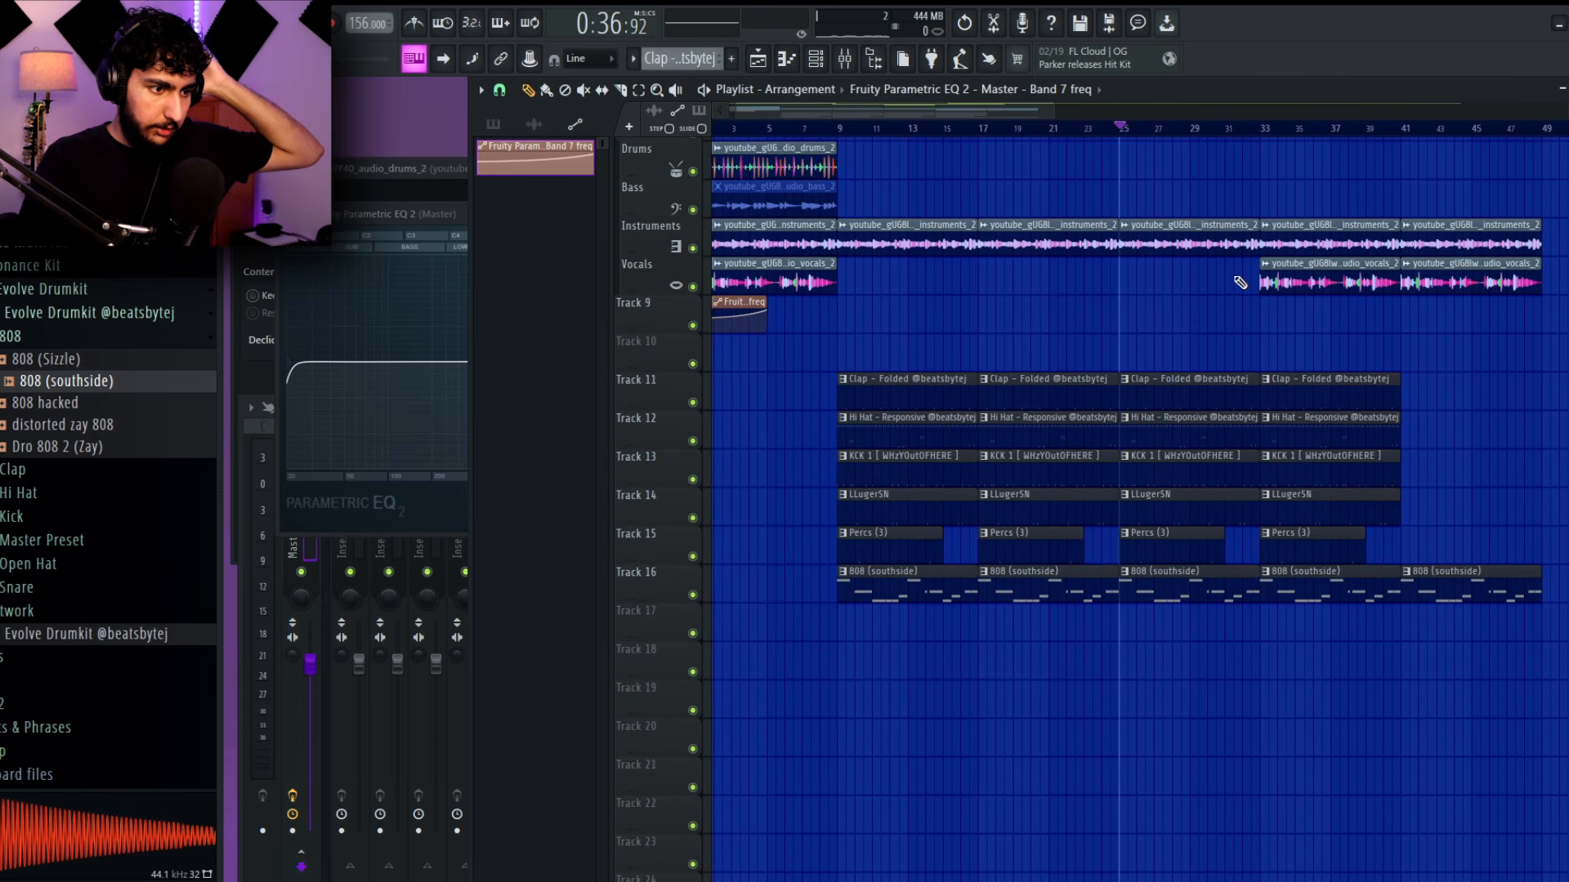
# Remove the kick and snare clips in bars 25 to 32 and trim the end of the hi-hat clip before bar 41
pyautogui.moveTo(1412, 443); pyautogui.dragTo(1313, 447)
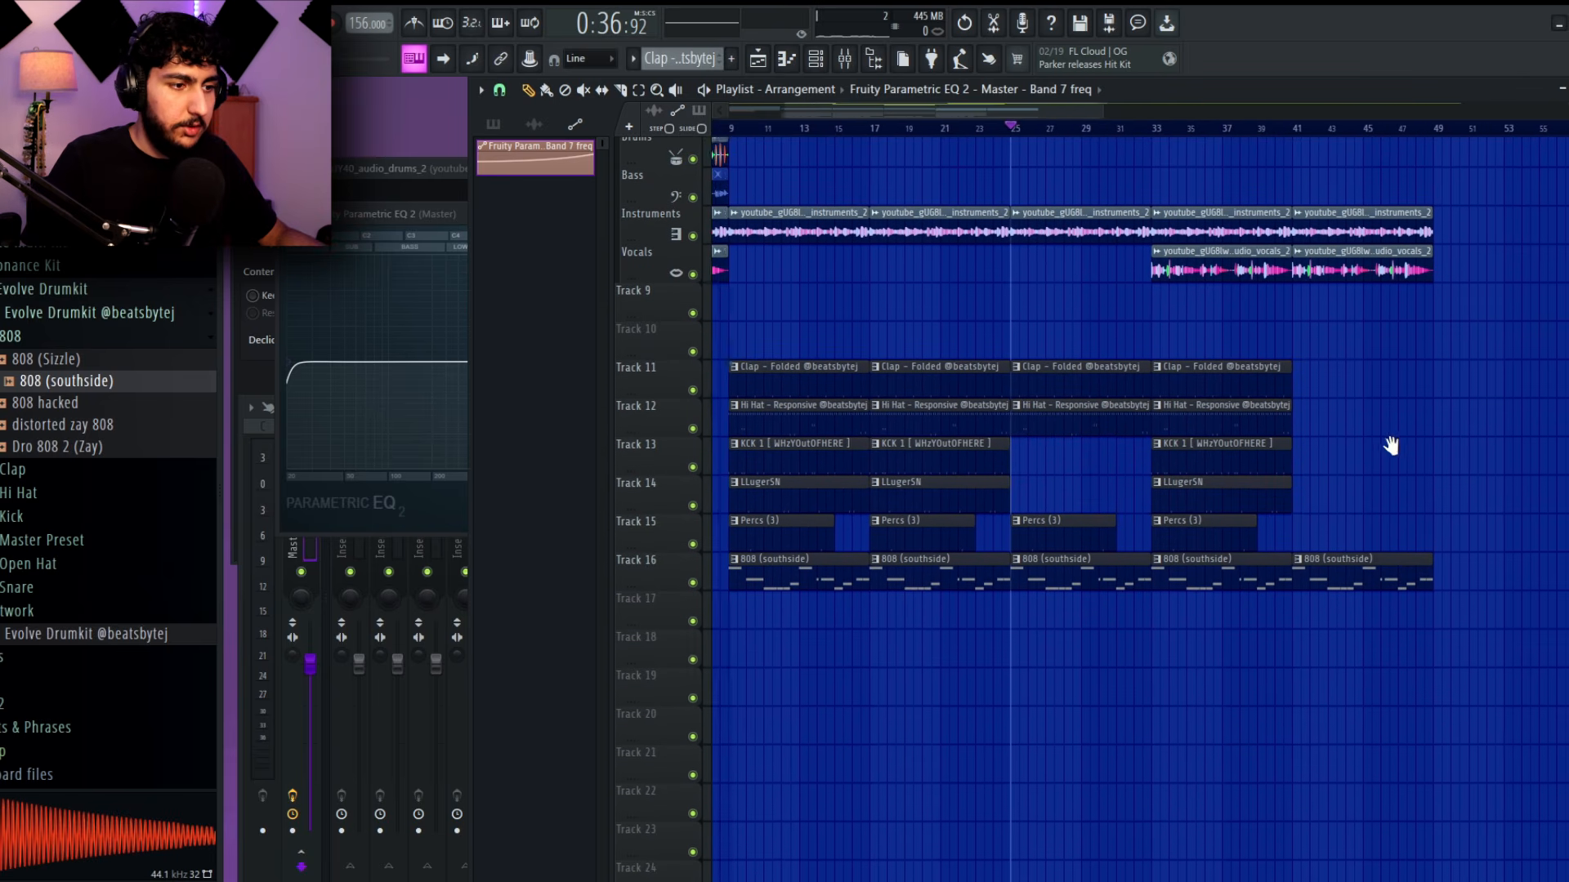
pyautogui.scroll(4, 1220, 365)
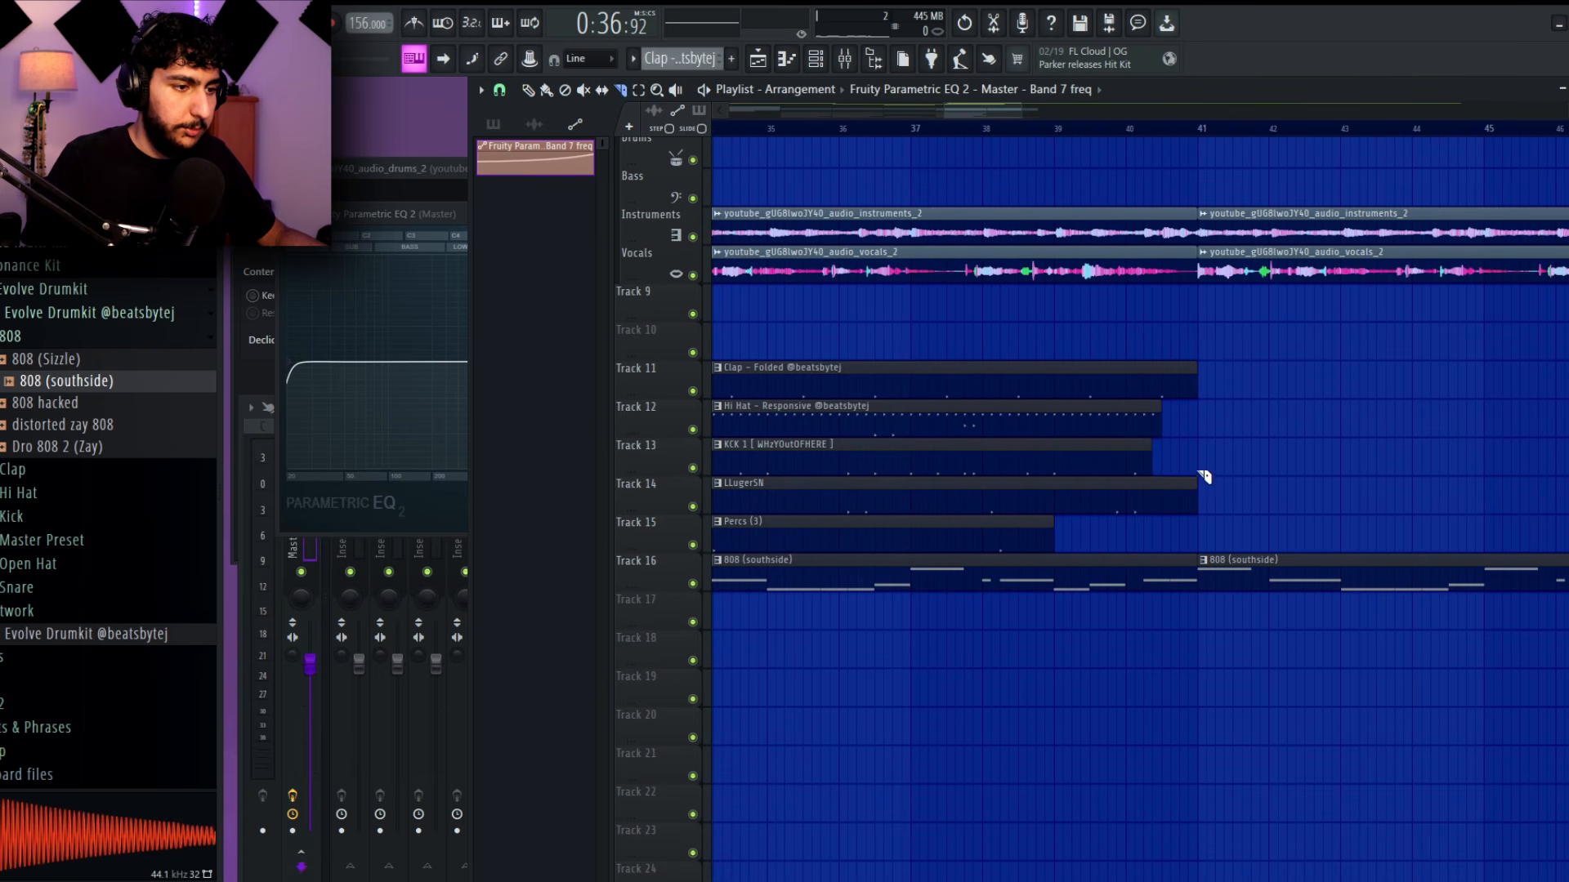
pyautogui.press('p')
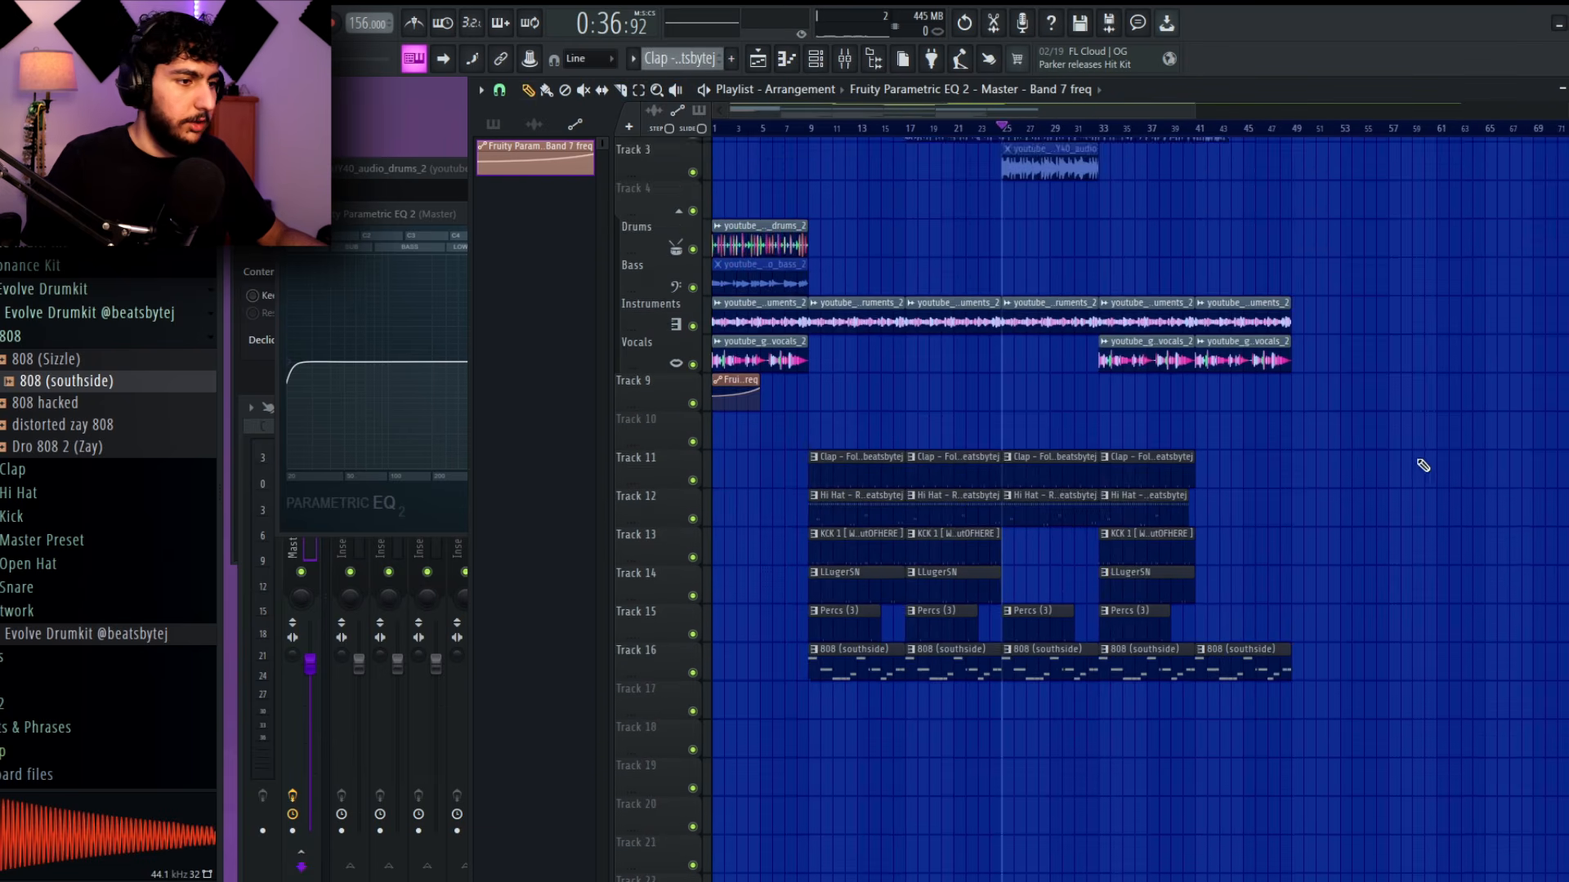
# Duplicate the Instruments, Vocals, drum and 808 clips of bars 9 to 48 and move the copy to start at bar 49
pyautogui.moveTo(1422, 463)
pyautogui.mouseDown()
pyautogui.moveTo(1369, 420)
pyautogui.moveTo(1275, 439)
pyautogui.moveTo(1287, 461)
pyautogui.mouseUp()
pyautogui.scroll(-1, 1275, 440)
pyautogui.moveTo(1375, 717); pyautogui.dragTo(898, 375)
pyautogui.hotkey('ctrl', 'b')
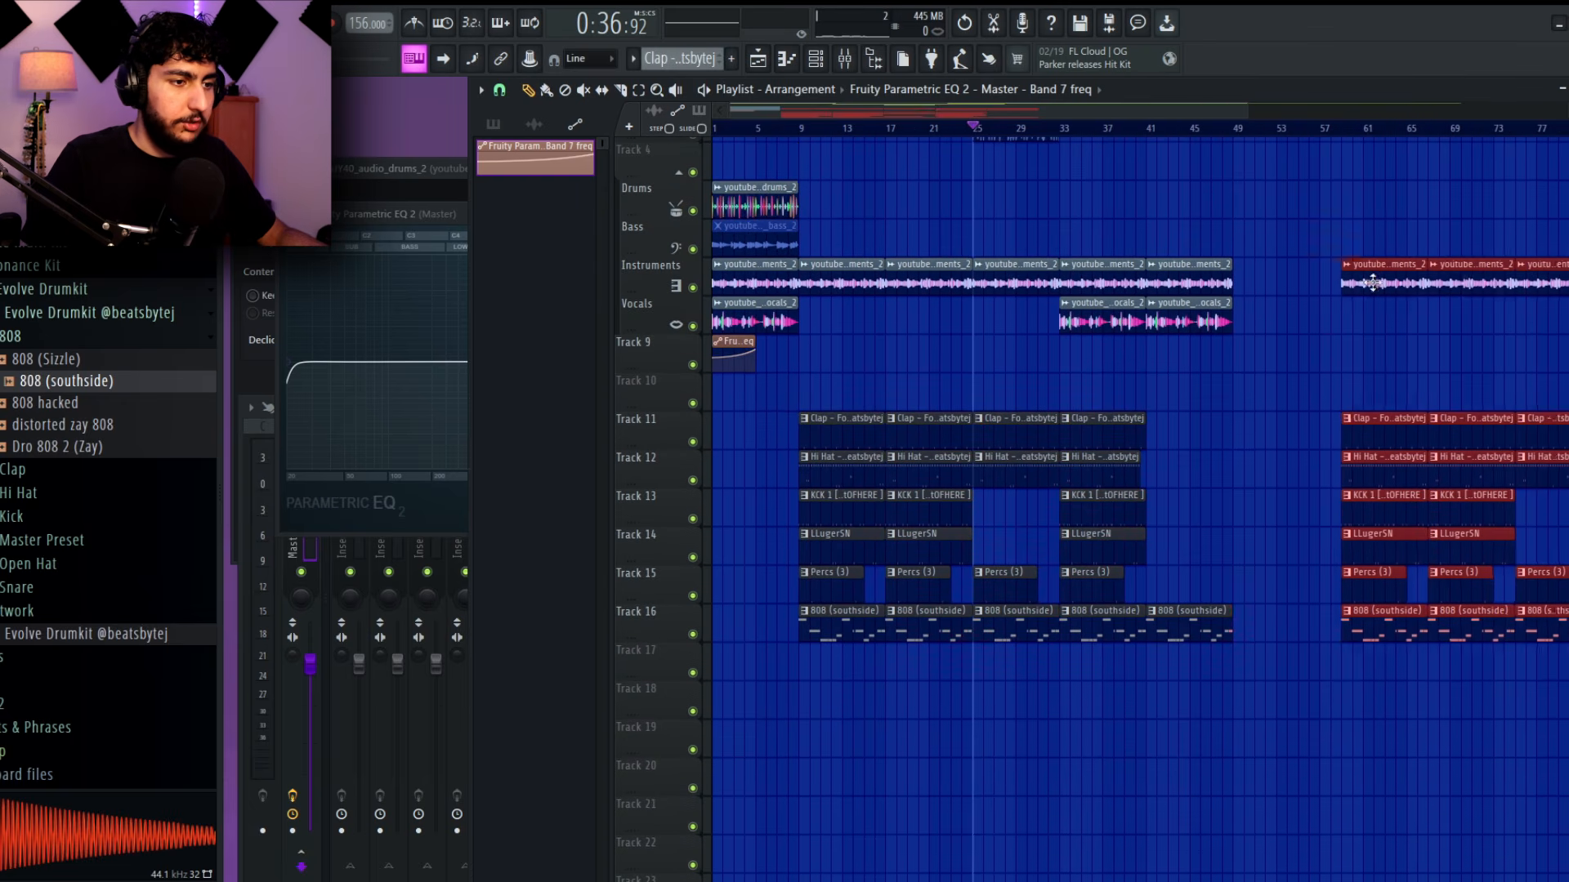
pyautogui.scroll(1, 1552, 376)
pyautogui.moveTo(1560, 380); pyautogui.dragTo(1293, 377)
pyautogui.click(1238, 128)
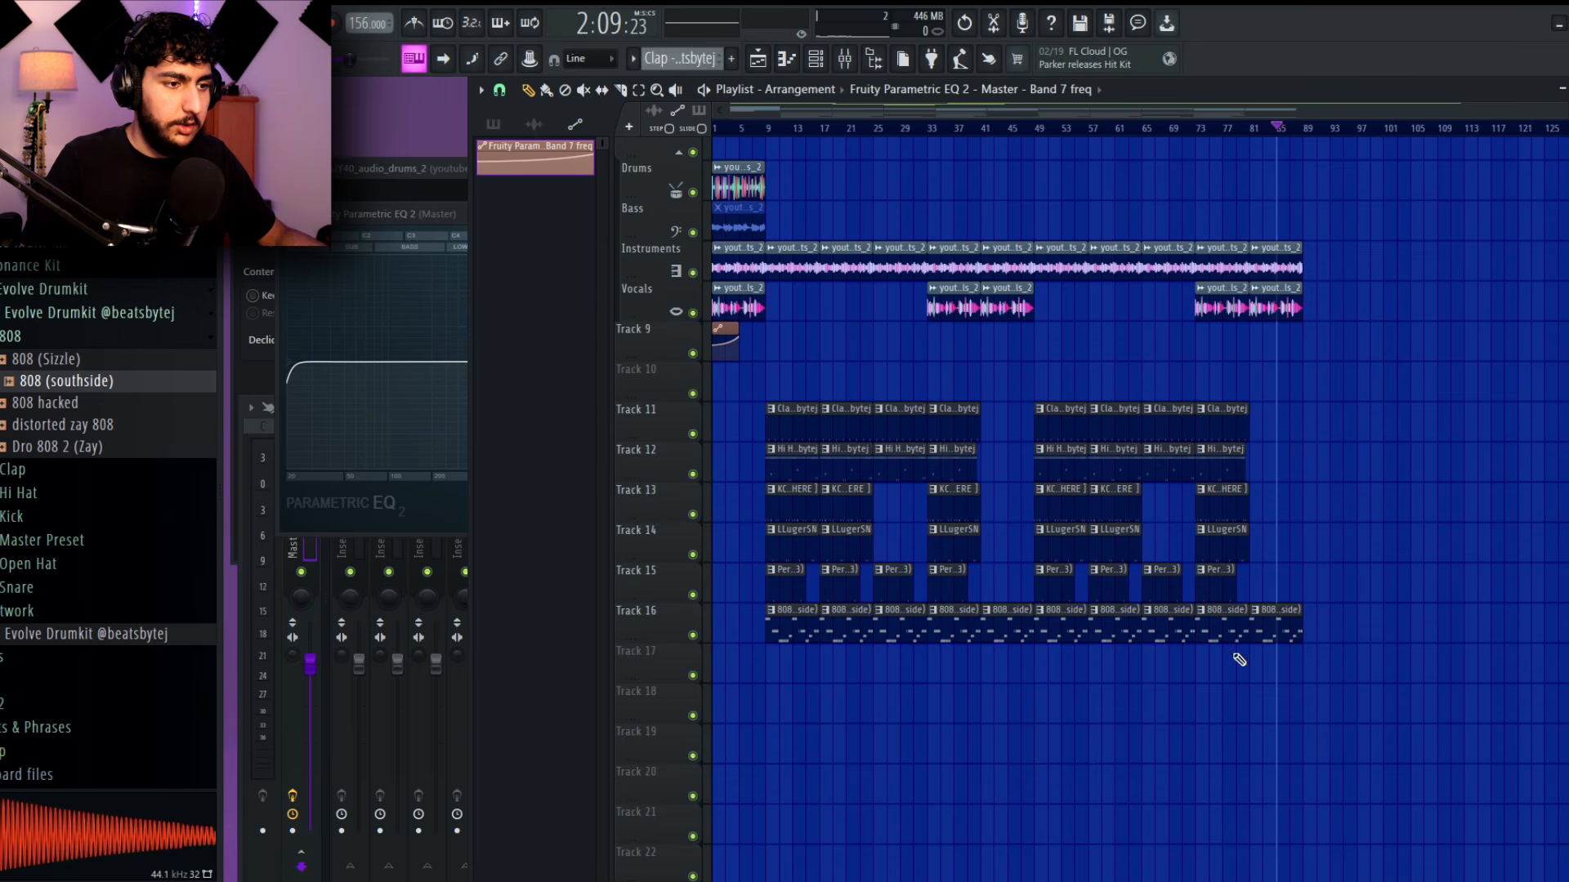
# Extend the Instruments, drum and 808 clips with two eight-bar blocks in bars 89 to 104, adding a Vocals clip at bar 97
pyautogui.moveTo(1240, 659); pyautogui.dragTo(1199, 245)
pyautogui.rightClick(1198, 257)
pyautogui.scroll(3, 1243, 274)
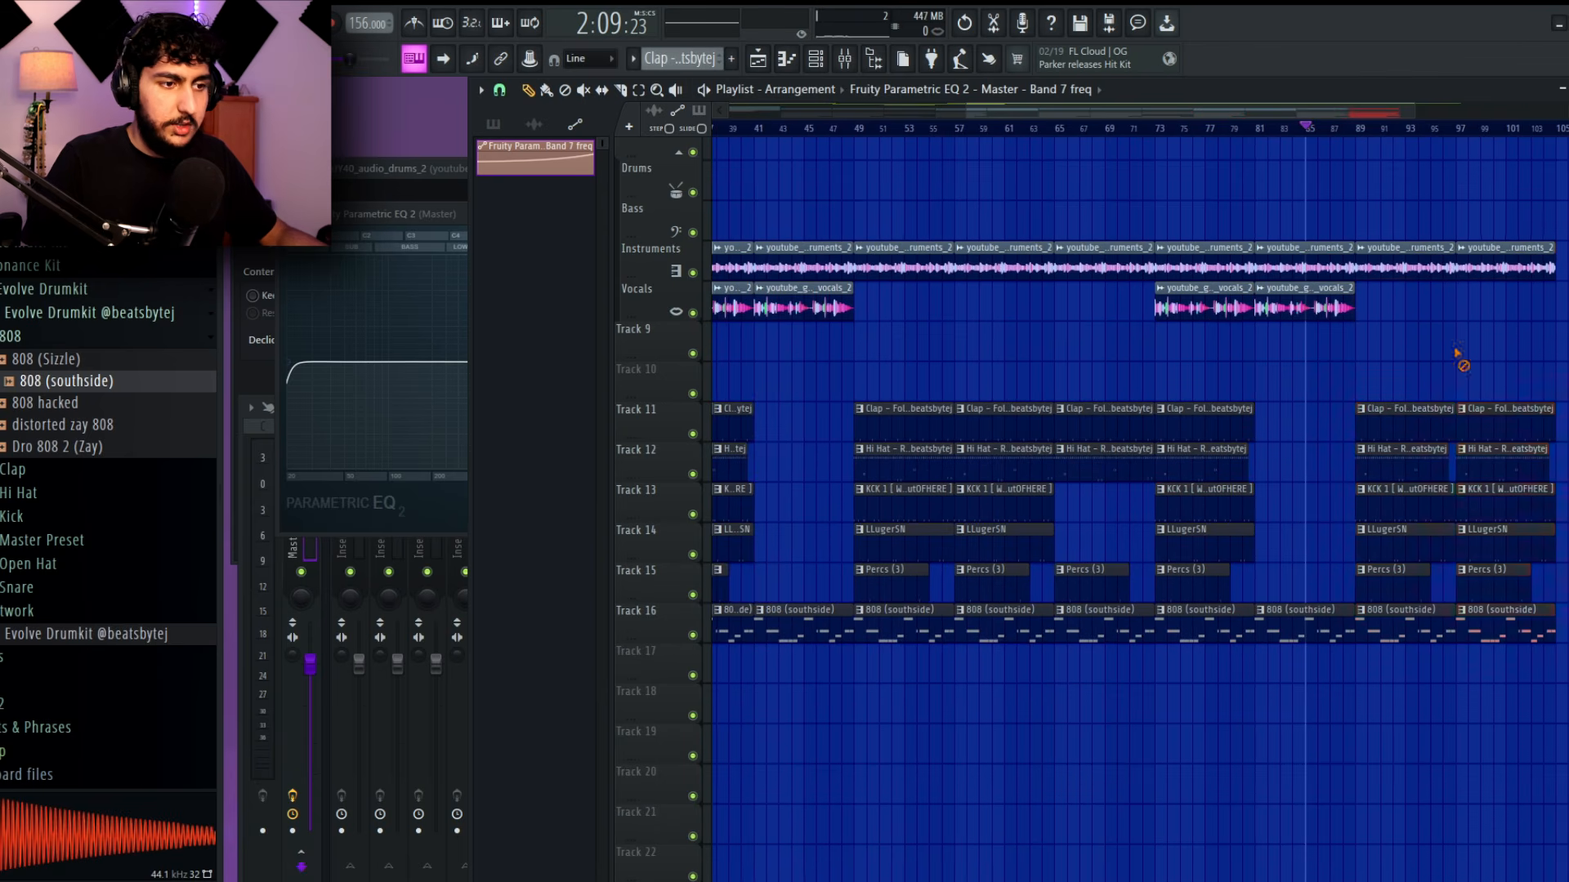
pyautogui.click(1455, 309)
pyautogui.scroll(-1, 1248, 263)
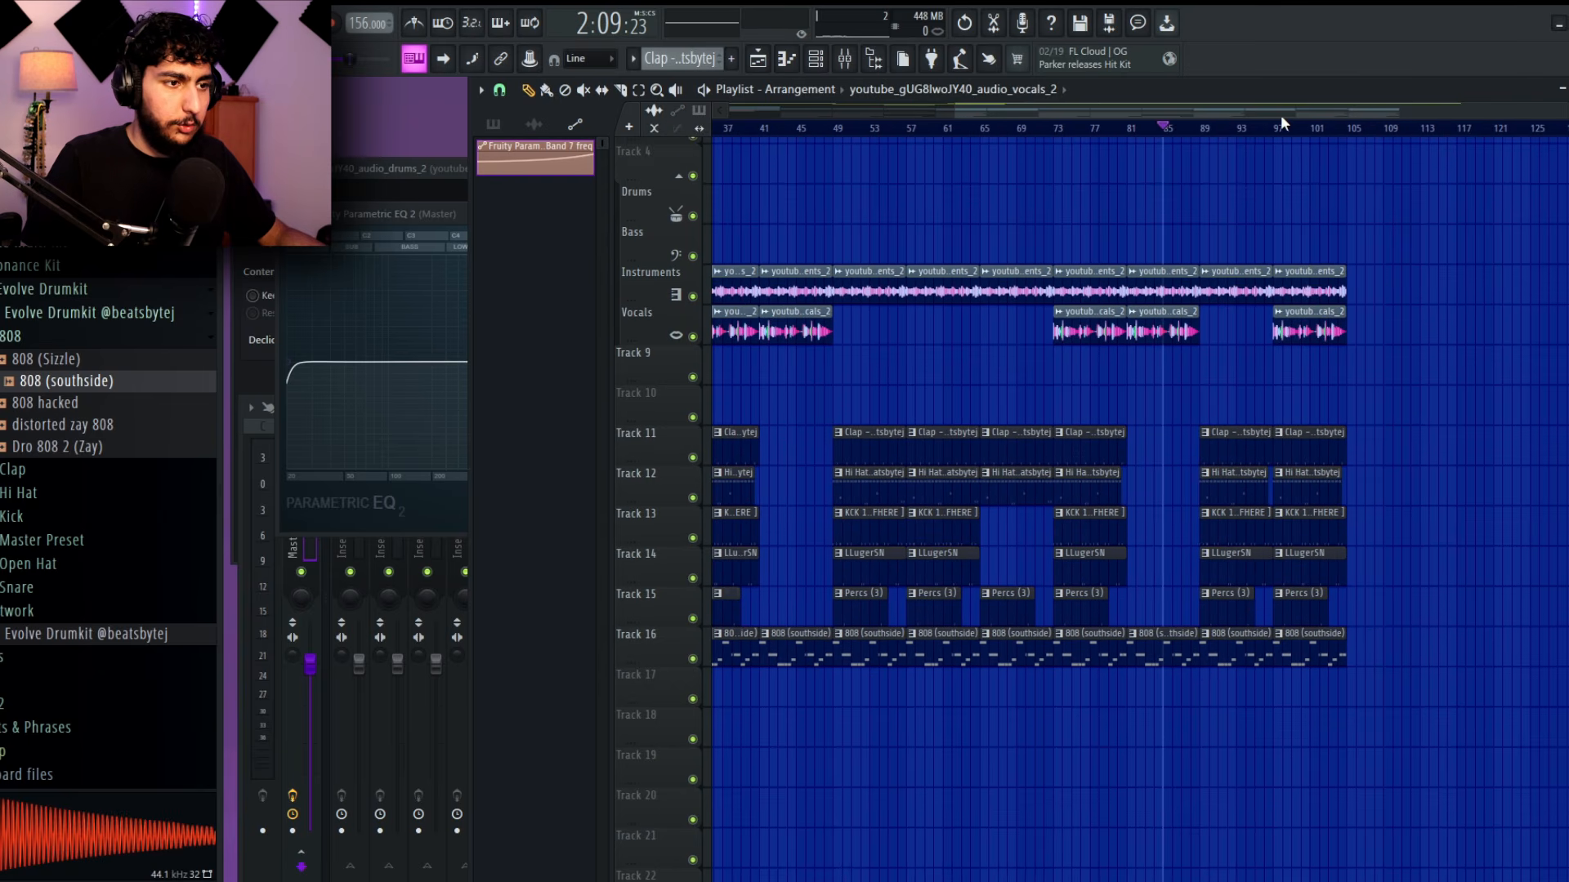
# Create a Master volume automation clip over bars 97 to 104 and shape it into a curved fade-out
pyautogui.moveTo(1277, 129); pyautogui.dragTo(1344, 129)
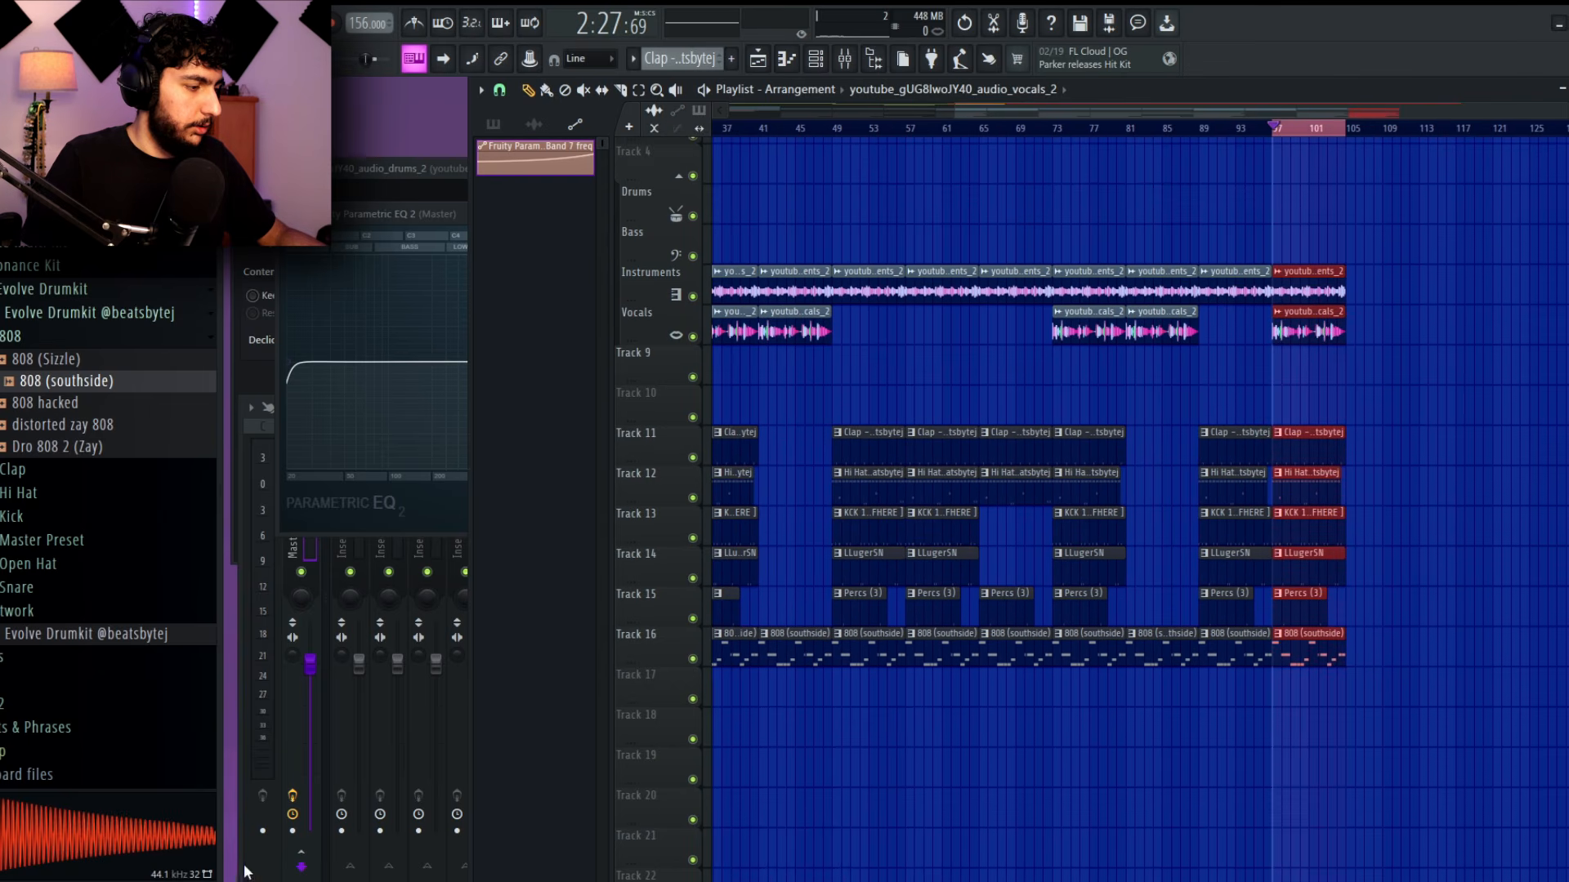
pyautogui.click(245, 872)
pyautogui.rightClick(309, 660)
pyautogui.click(385, 743)
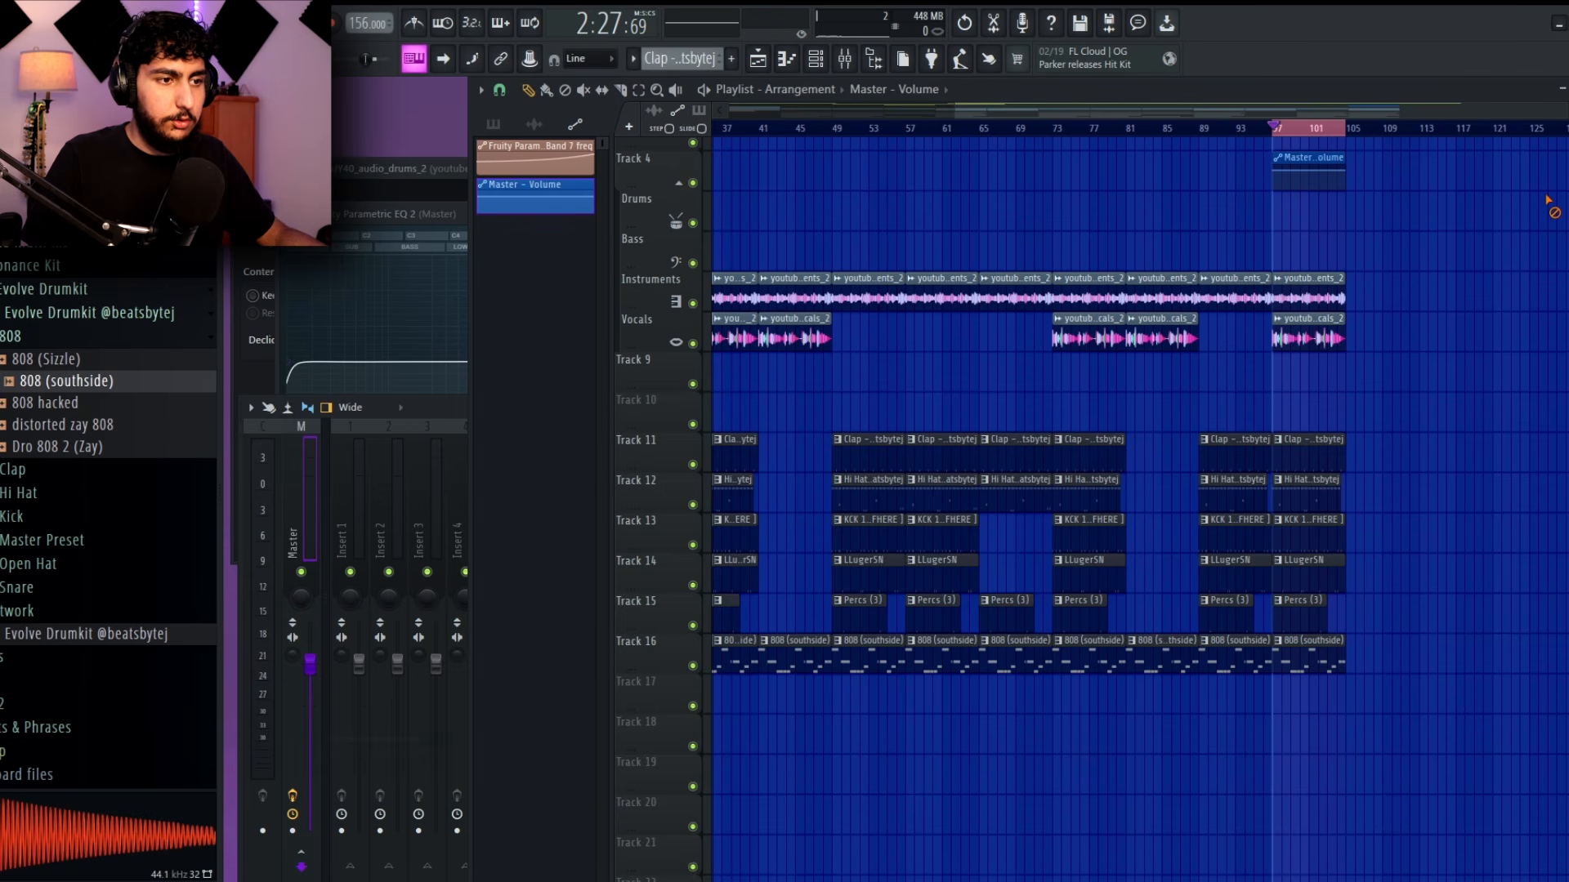
pyautogui.scroll(-3, 1174, 270)
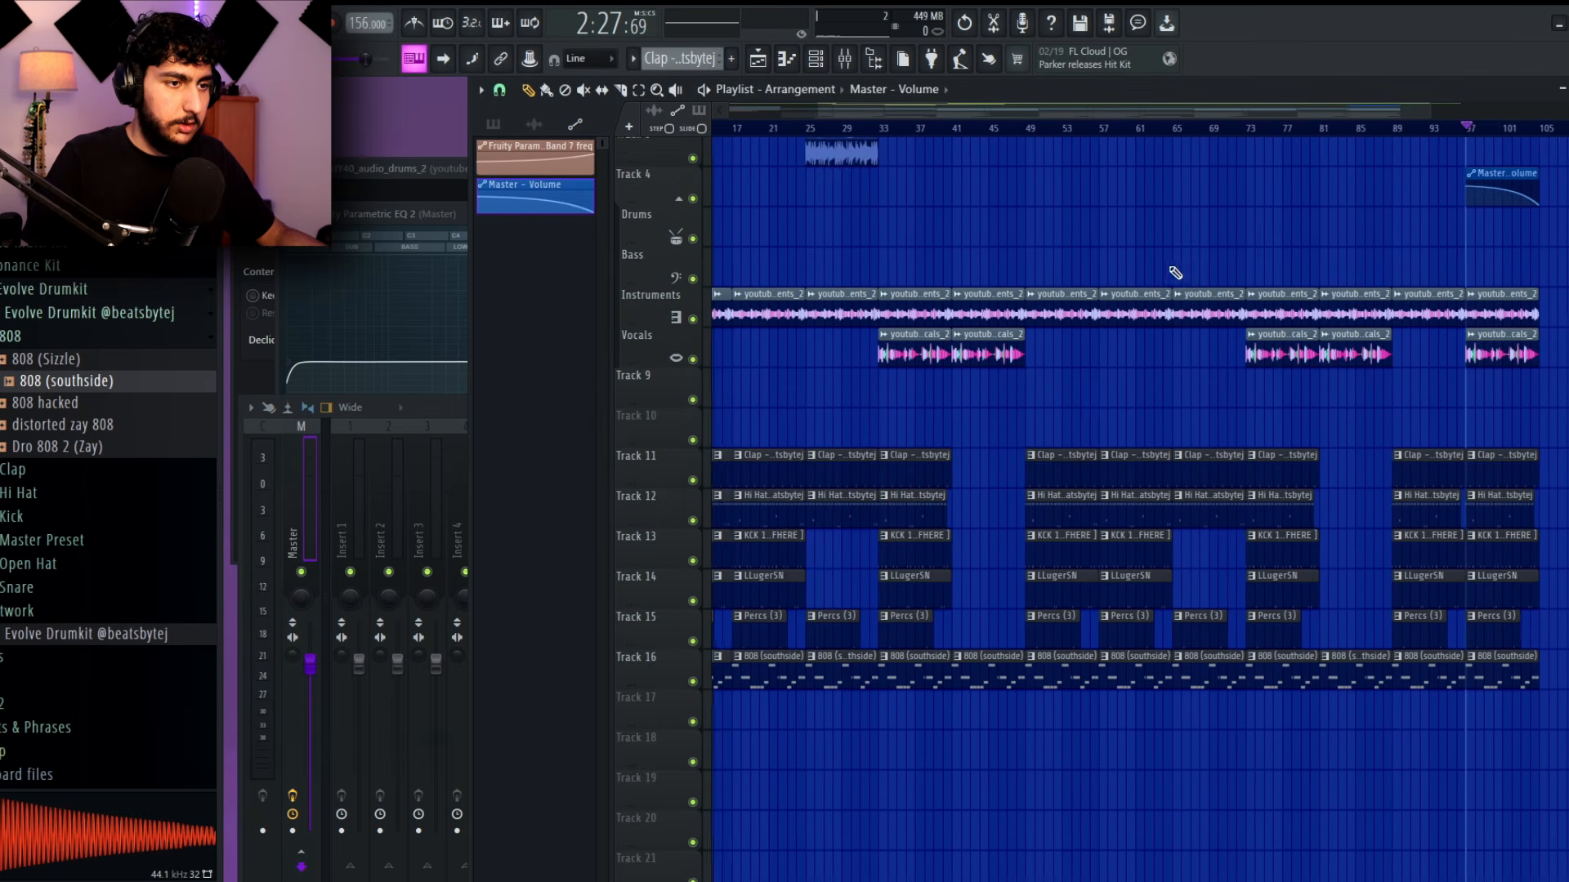
# Browse to the FX & Risers folder in the Resonance Multi Kit's Drumkit
pyautogui.moveTo(1438, 715); pyautogui.dragTo(755, 390)
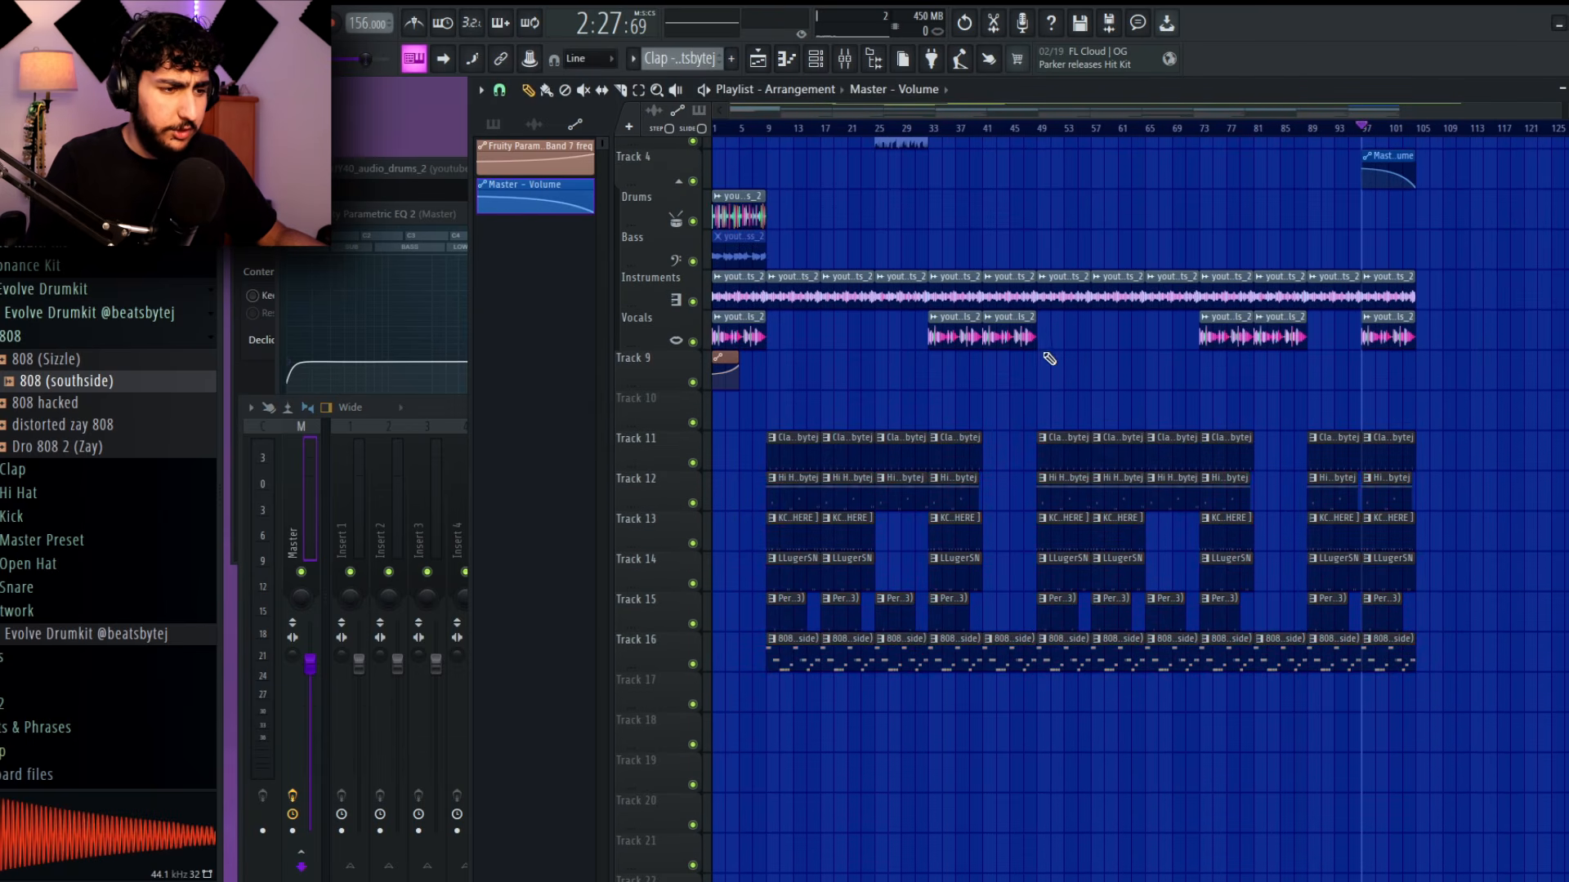
pyautogui.scroll(3, 1049, 358)
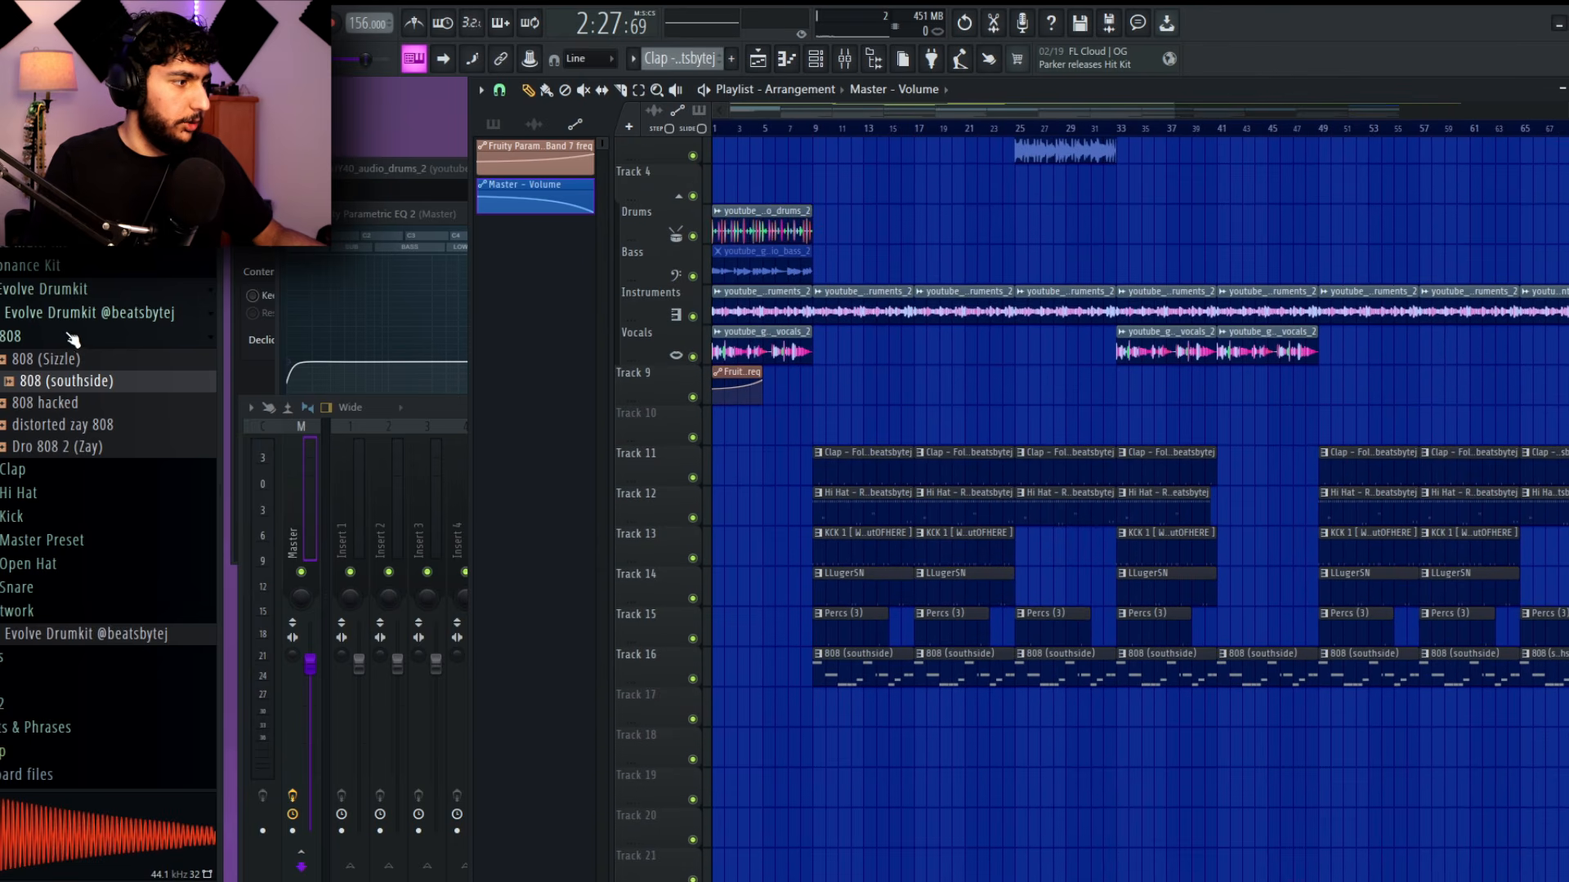
pyautogui.click(70, 289)
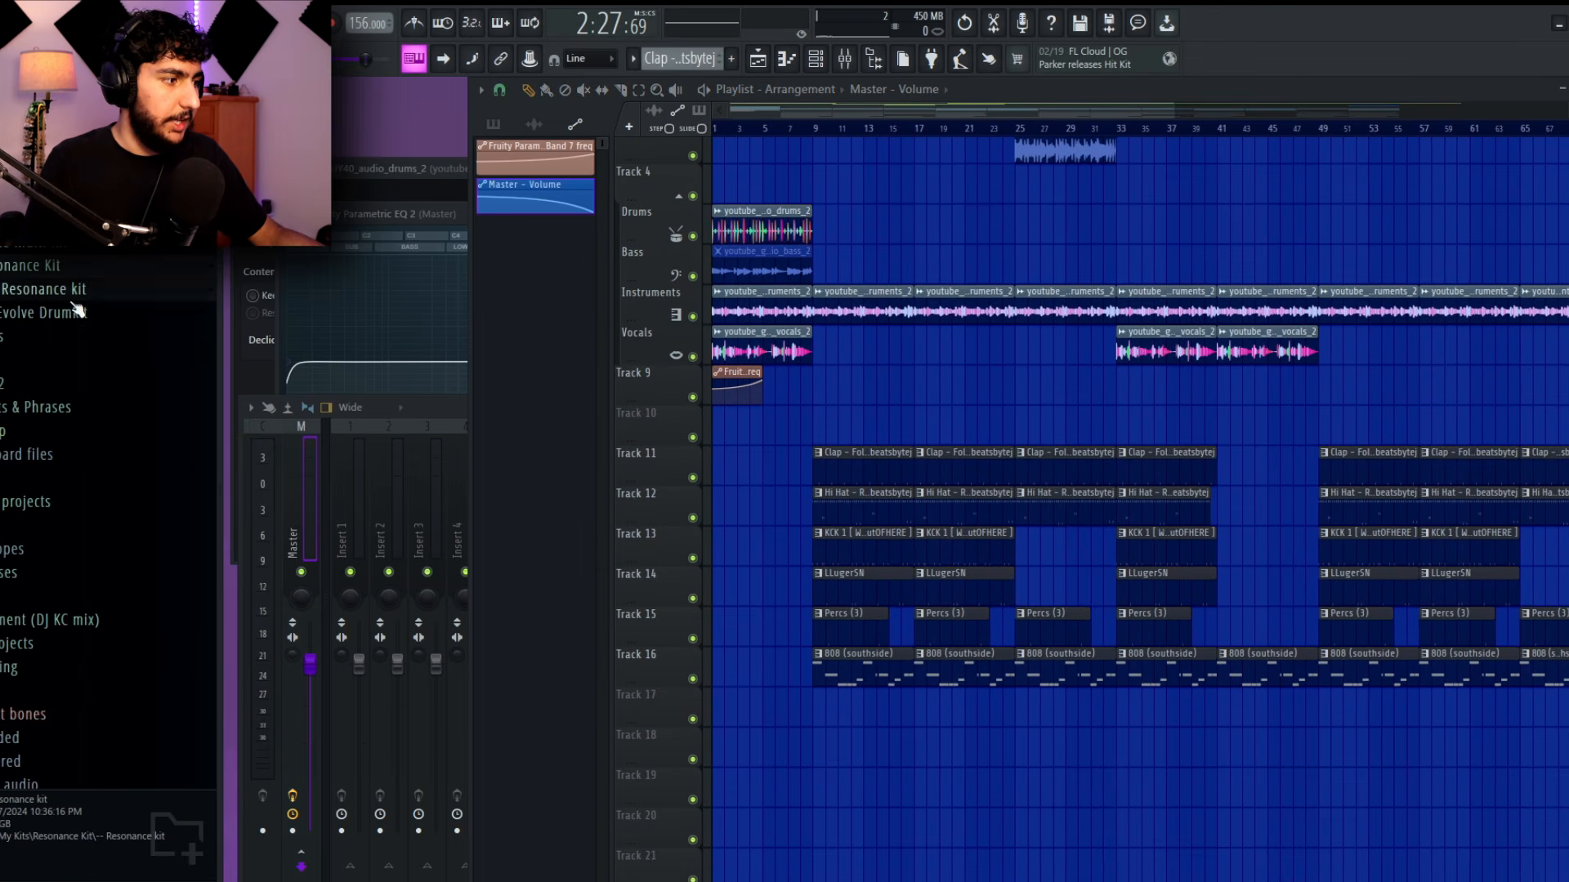
pyautogui.click(98, 288)
pyautogui.click(73, 337)
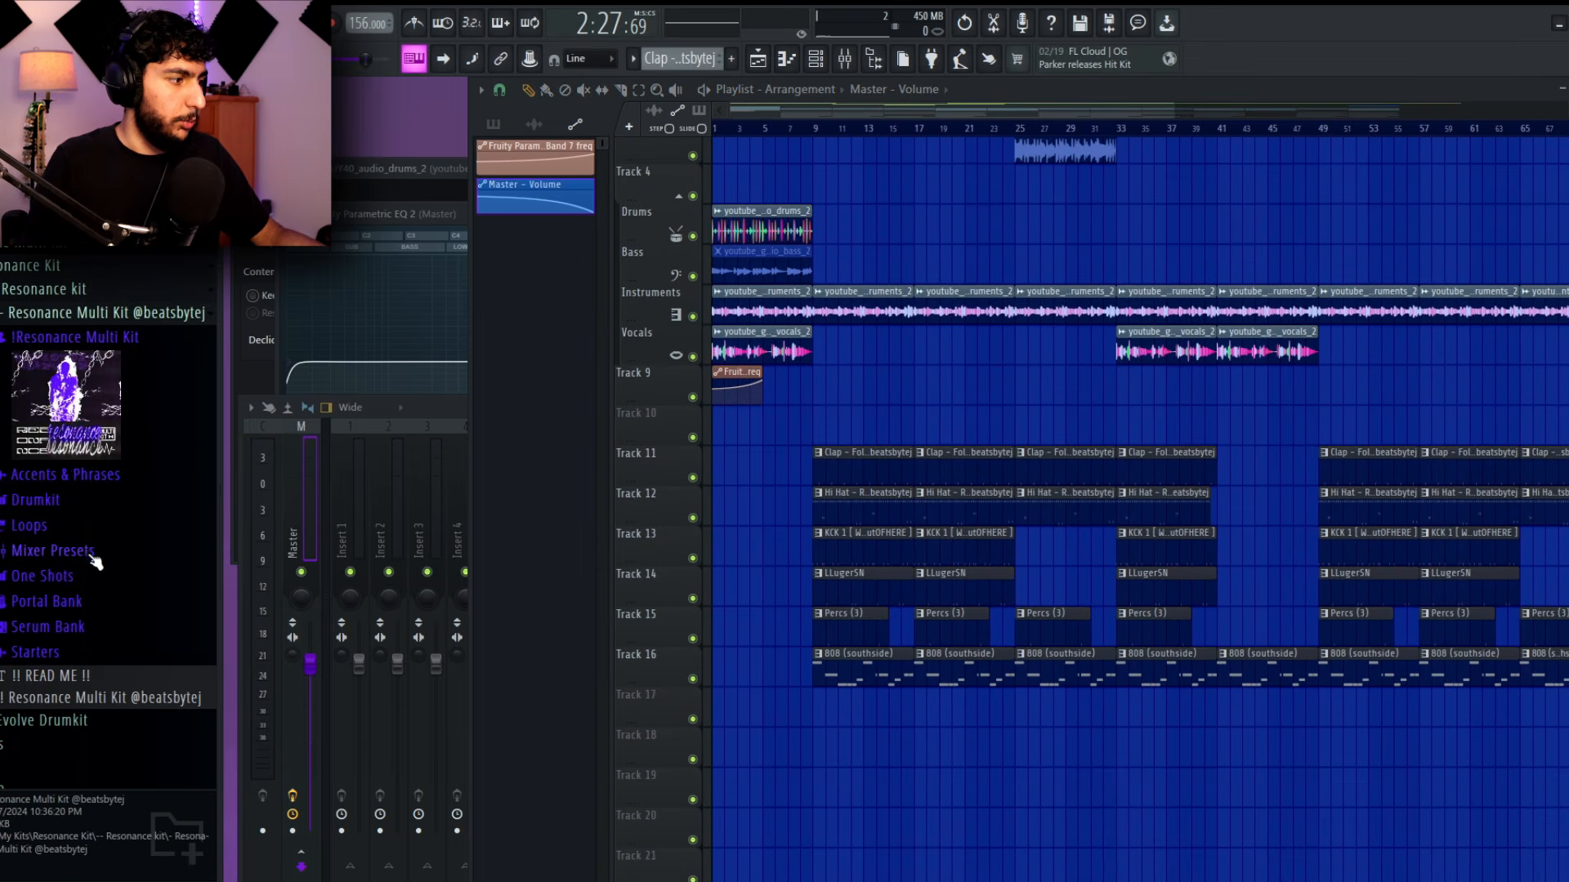
pyautogui.click(72, 500)
pyautogui.click(80, 571)
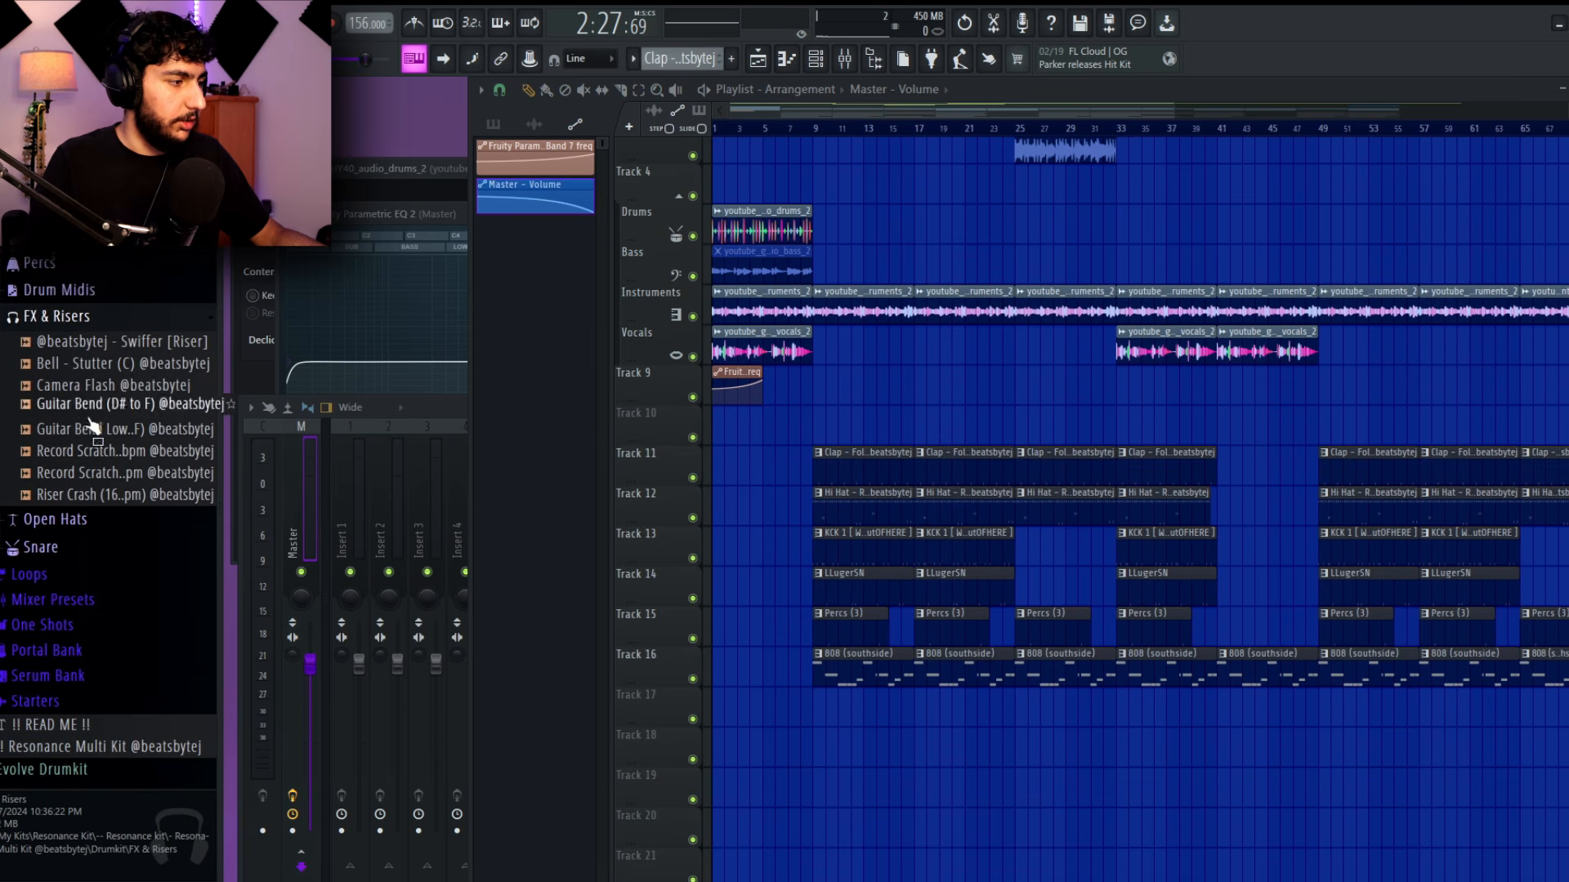
# Place the Riser Crash (163 bpm) sample on Track 10 at bar 7, audition it and open its clip settings
pyautogui.click(90, 477)
pyautogui.moveTo(386, 523); pyautogui.dragTo(806, 427)
pyautogui.scroll(4, 806, 425)
pyautogui.moveTo(929, 424); pyautogui.dragTo(867, 429)
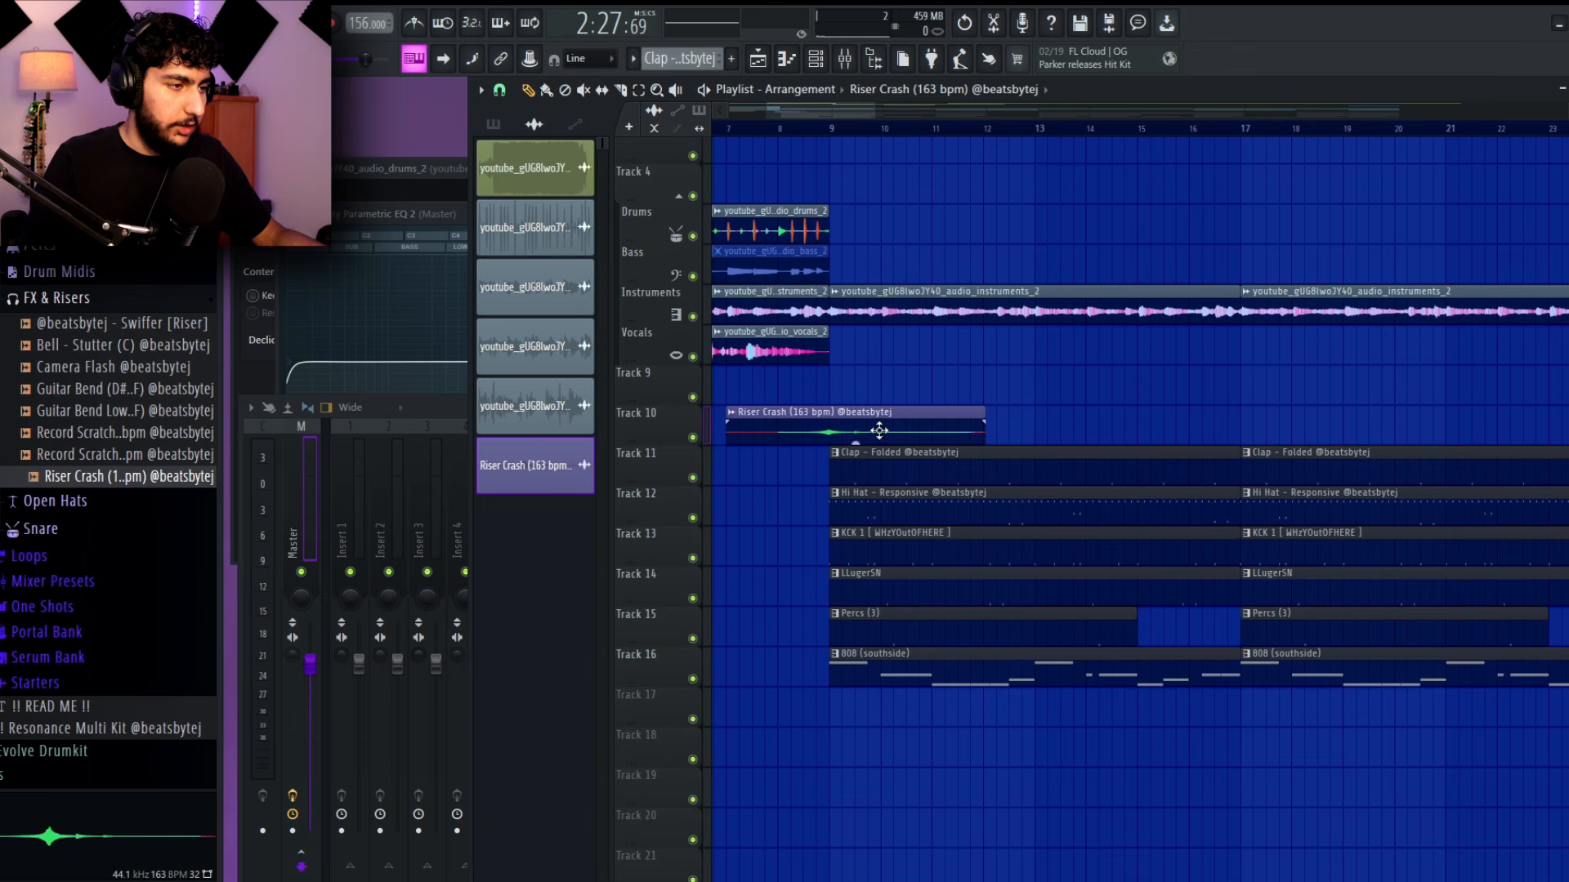
pyautogui.press('space')
pyautogui.doubleClick(933, 424)
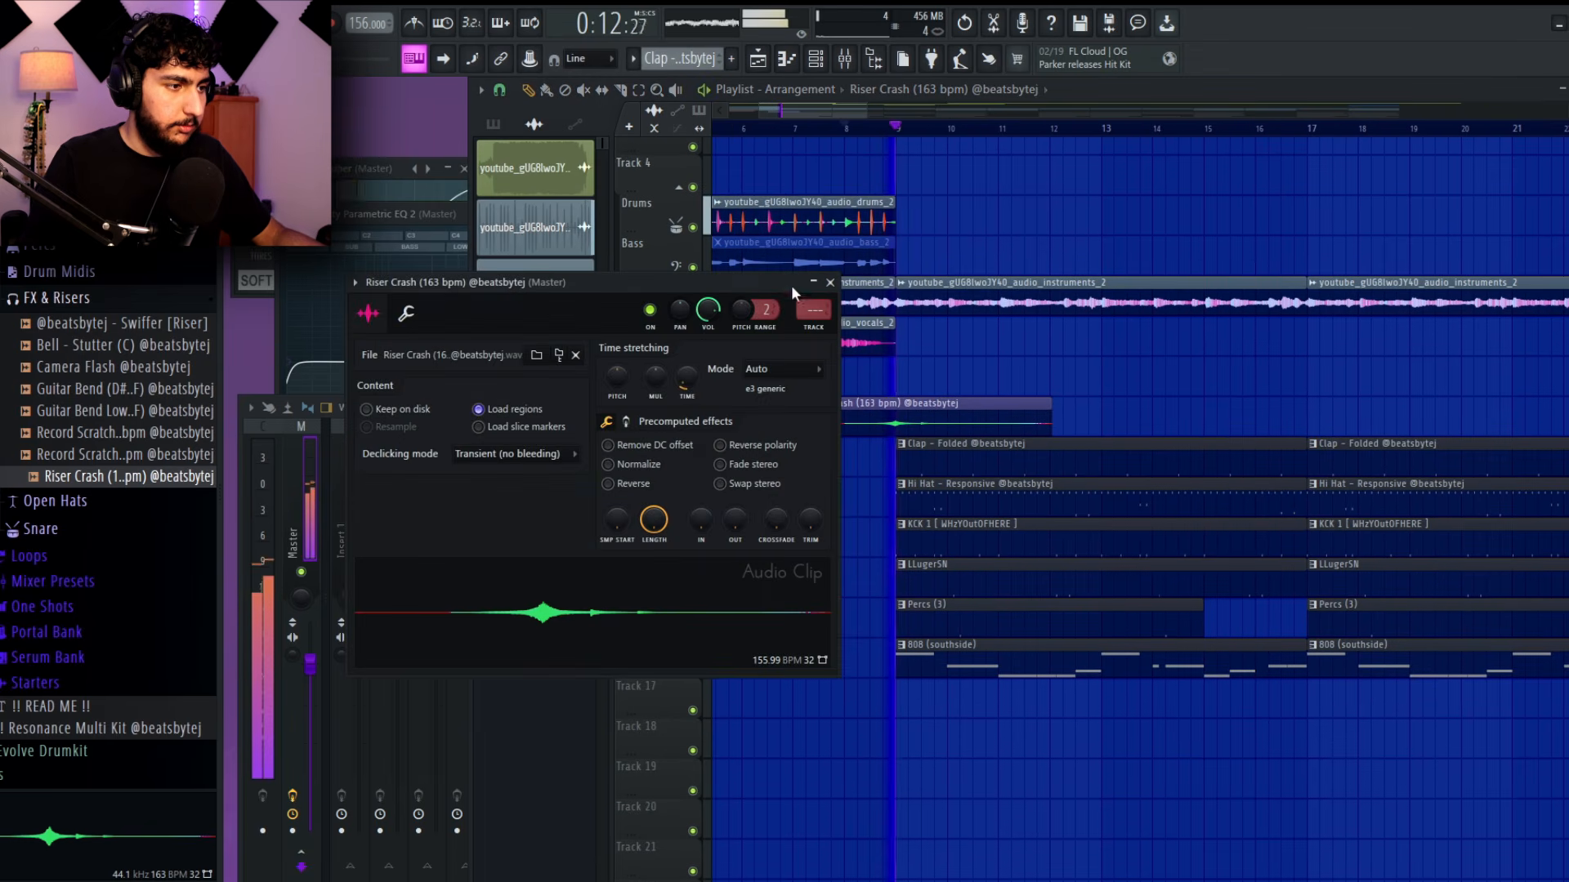
pyautogui.rightClick(1138, 366)
# Copy the Riser Crash clip on Track 10 to bar 47 and again to bar 87
pyautogui.scroll(-2, 1176, 368)
pyautogui.scroll(-5, 1169, 384)
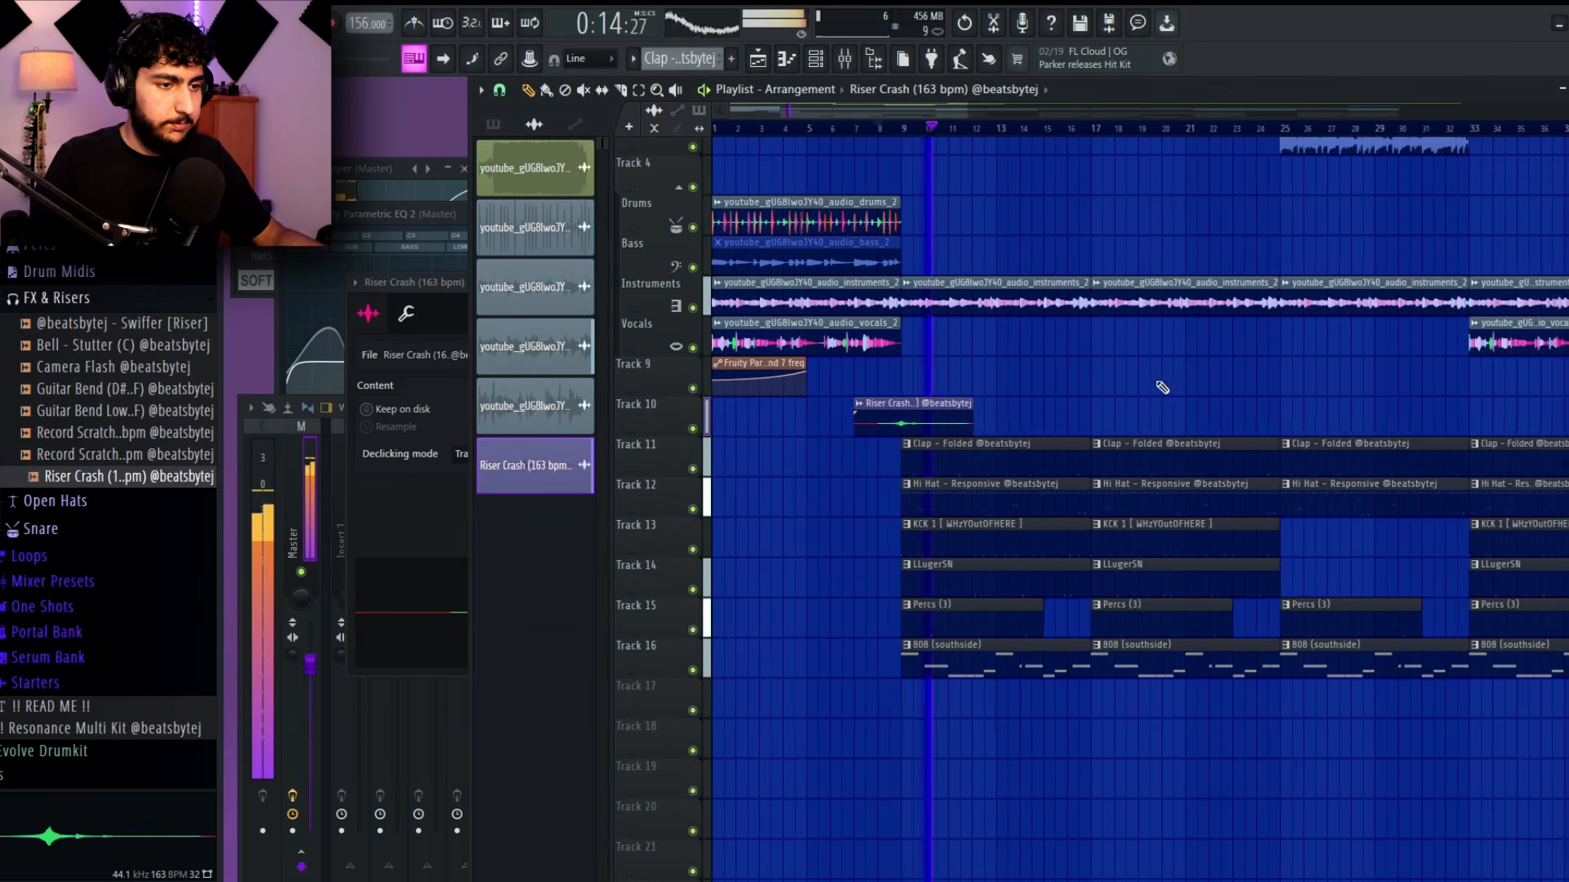
pyautogui.click(1020, 429)
pyautogui.moveTo(1020, 429); pyautogui.dragTo(1150, 434)
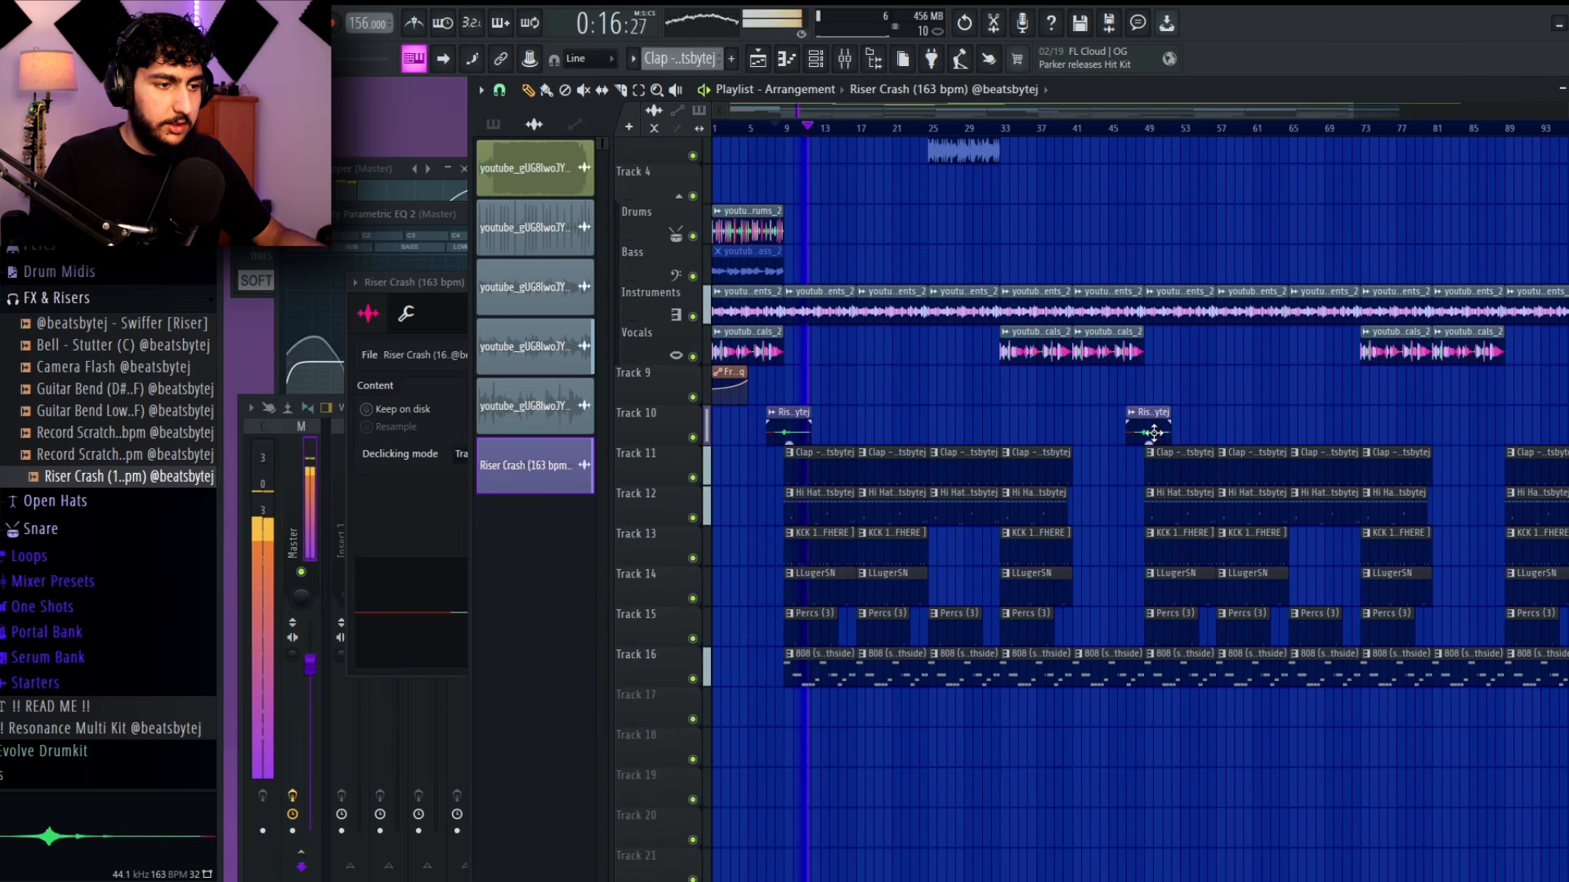
pyautogui.moveTo(1195, 382); pyautogui.dragTo(995, 395)
pyautogui.moveTo(947, 443); pyautogui.dragTo(1308, 423)
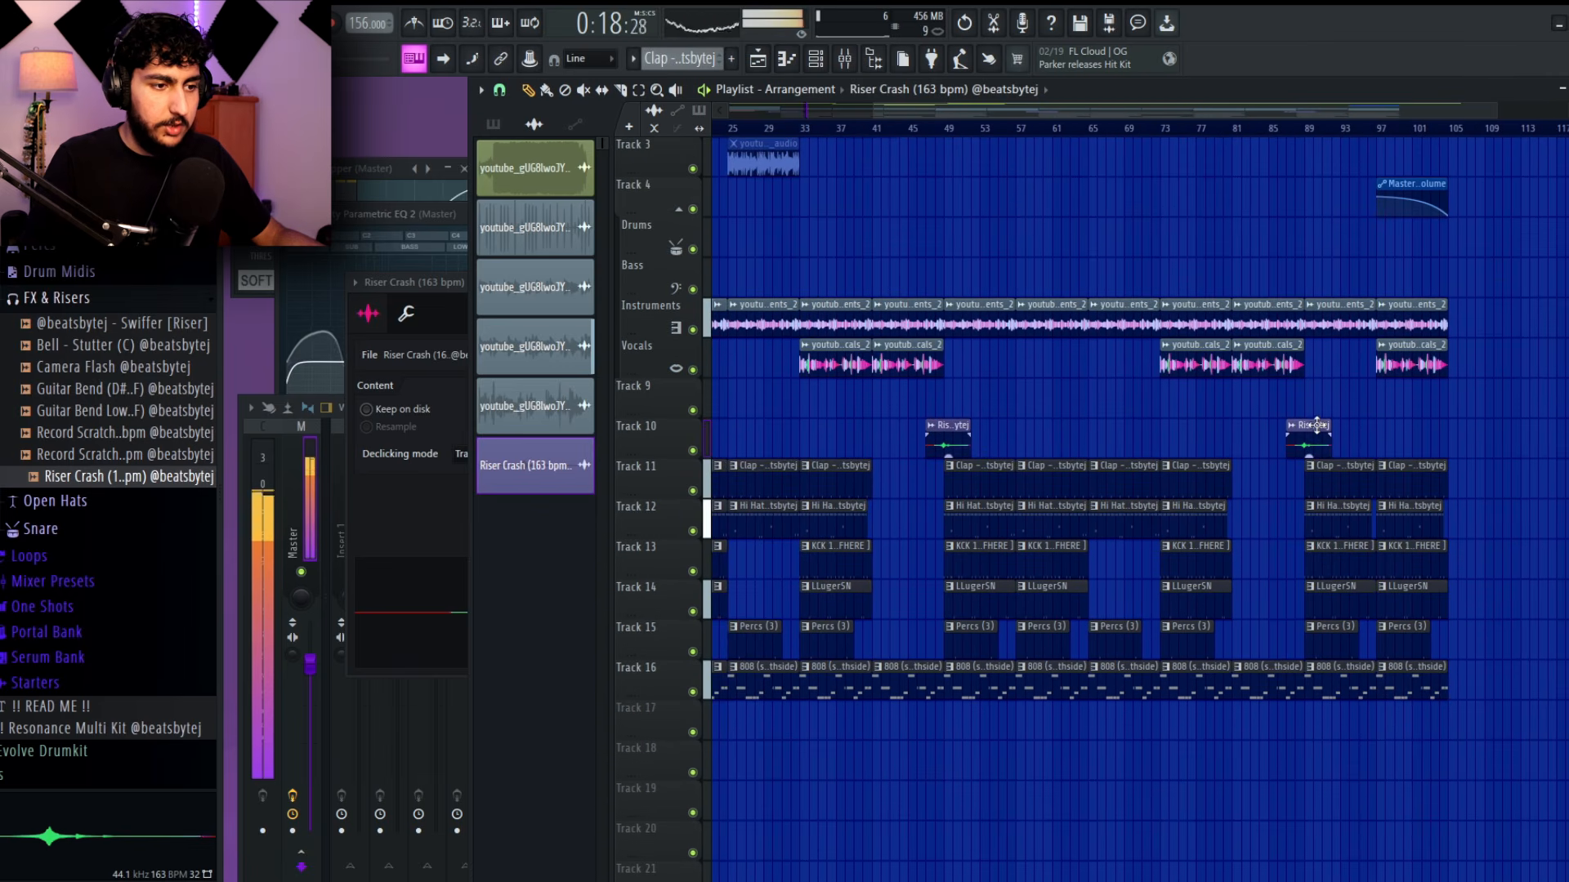